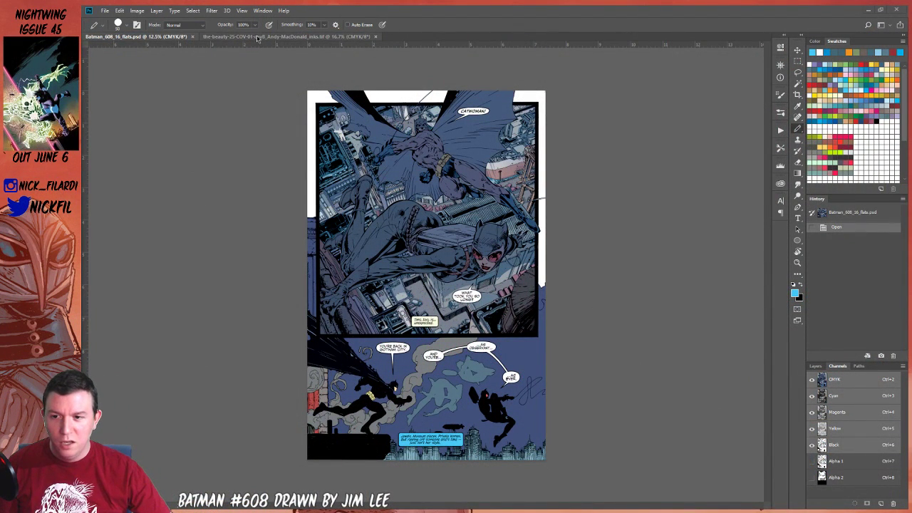
# Place the Beauty 25 cover beside the Batman page and examine the Batman figure up close
pyautogui.moveTo(254, 37); pyautogui.dragTo(771, 81)
pyautogui.press('z')
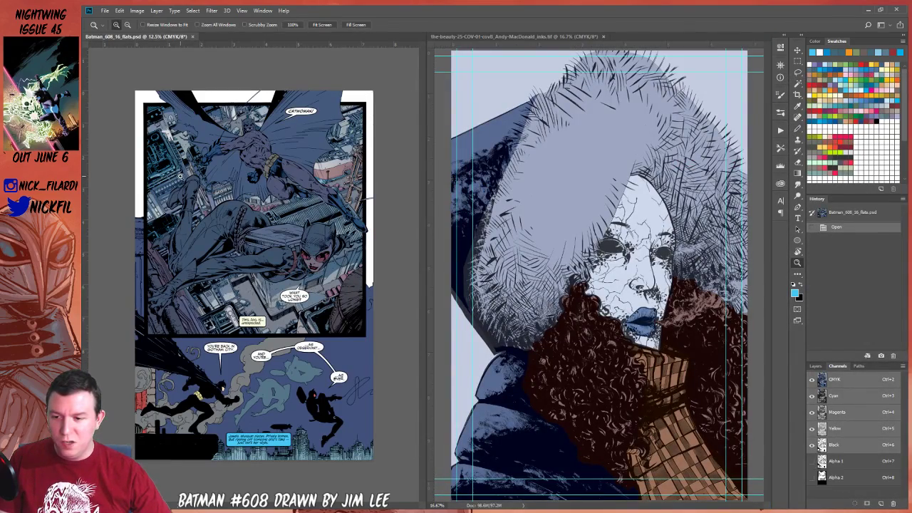
pyautogui.click(340, 310)
pyautogui.scroll(5, 340, 311)
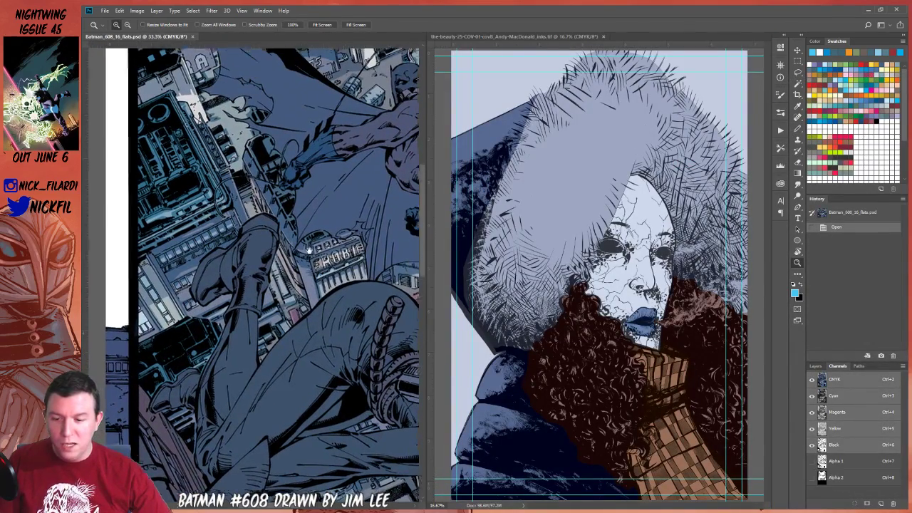
pyautogui.moveTo(353, 339); pyautogui.dragTo(289, 306)
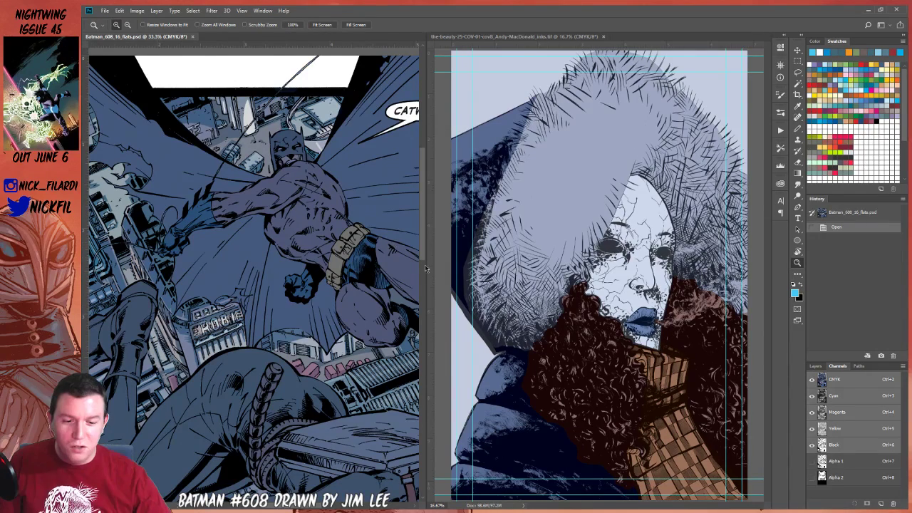
# Examine the cracked face on the Beauty 25 cover up close, then return to the whole cover
pyautogui.click(620, 263)
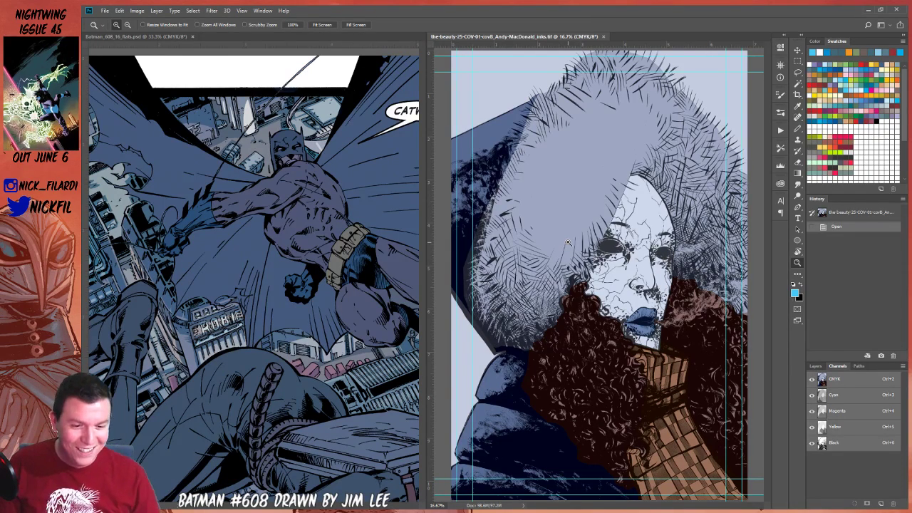
pyautogui.click(534, 205)
pyautogui.moveTo(612, 233); pyautogui.dragTo(524, 214)
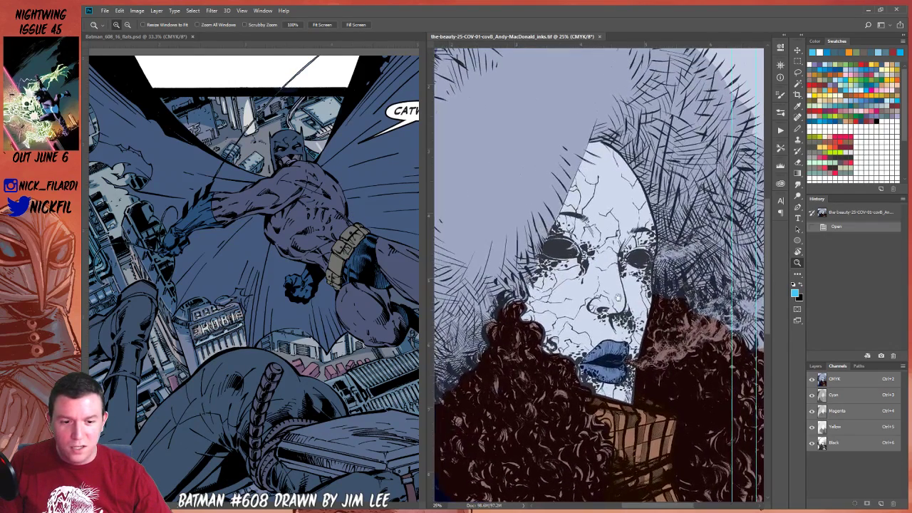
pyautogui.keyDown('alt'); pyautogui.click(604, 241); pyautogui.keyUp('alt')
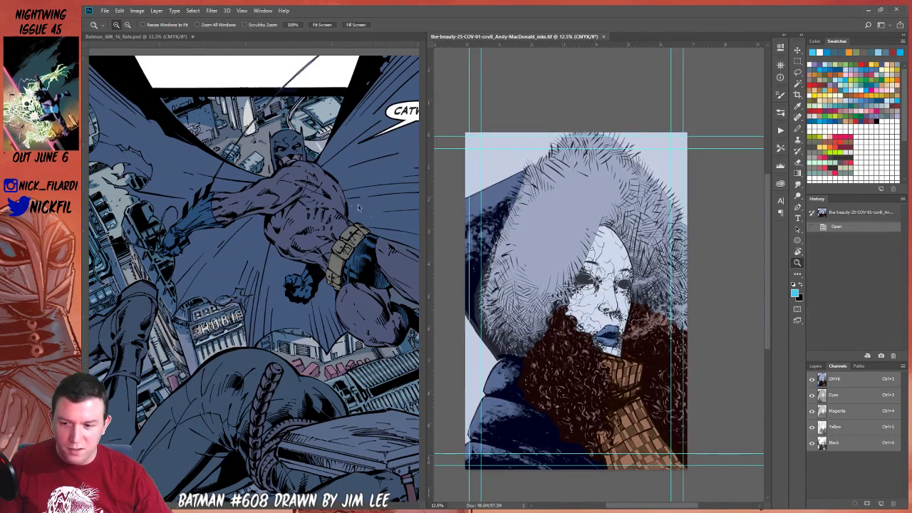
# Show the whole Batman page at 12.5% and narrow its pane to give the Beauty cover more room
pyautogui.keyDown('alt'); pyautogui.click(358, 207); pyautogui.keyUp('alt')
pyautogui.keyDown('alt'); pyautogui.click(346, 330); pyautogui.keyUp('alt')
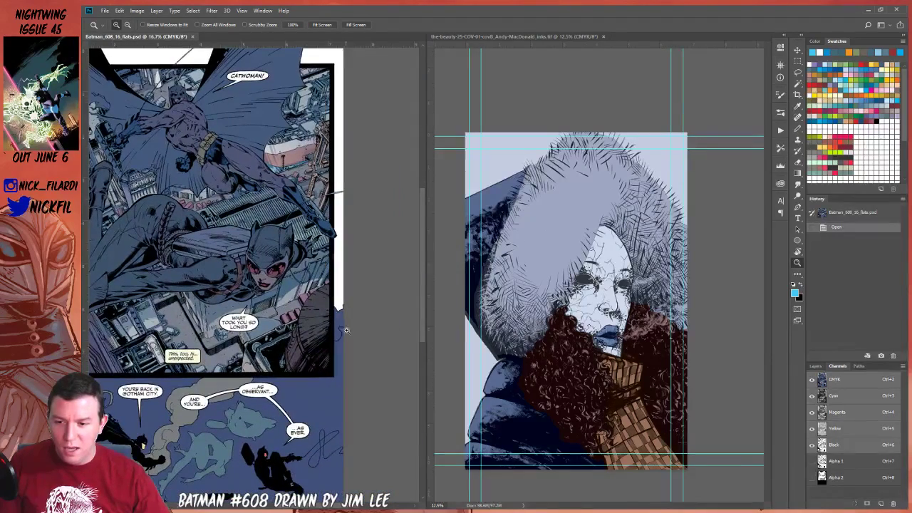
pyautogui.keyDown('alt'); pyautogui.click(241, 186); pyautogui.keyUp('alt')
pyautogui.moveTo(255, 199); pyautogui.dragTo(298, 233)
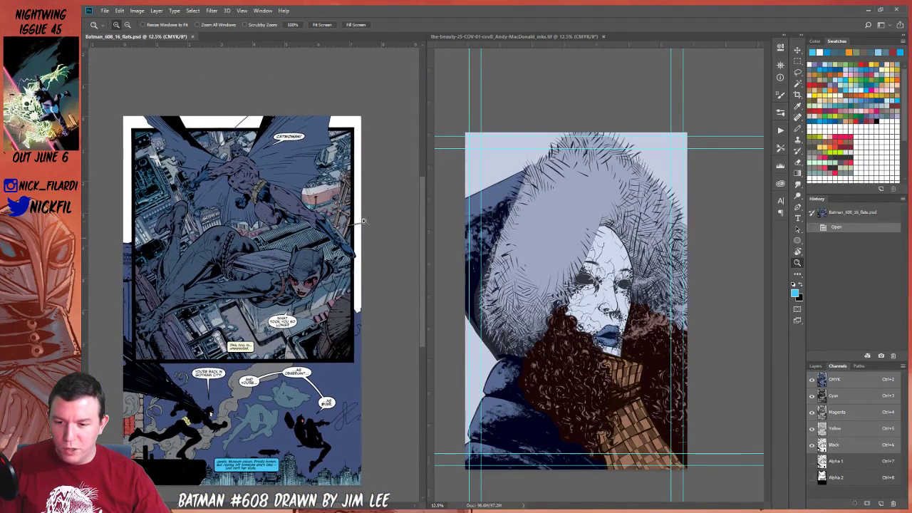
pyautogui.moveTo(425, 192); pyautogui.dragTo(365, 214)
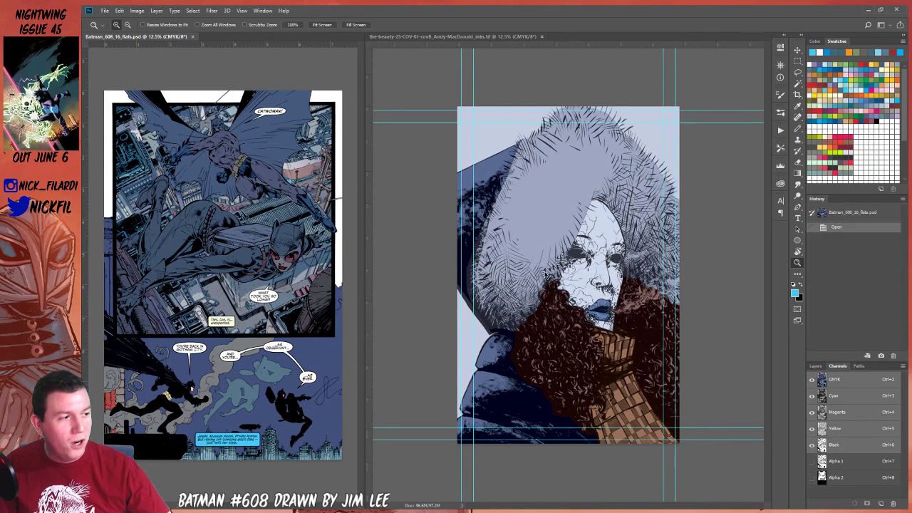
# Close the Batman page and enlarge the Beauty 25 cover to 25%
pyautogui.click(597, 248)
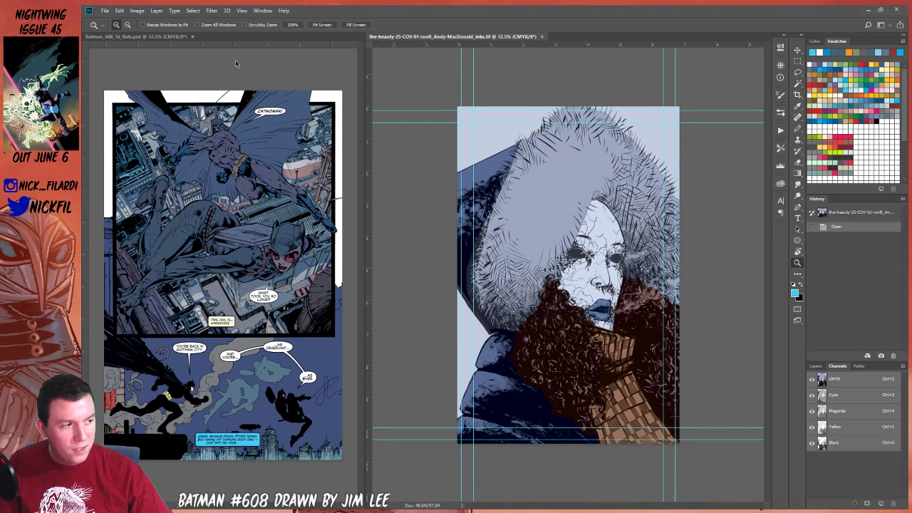
pyautogui.click(192, 37)
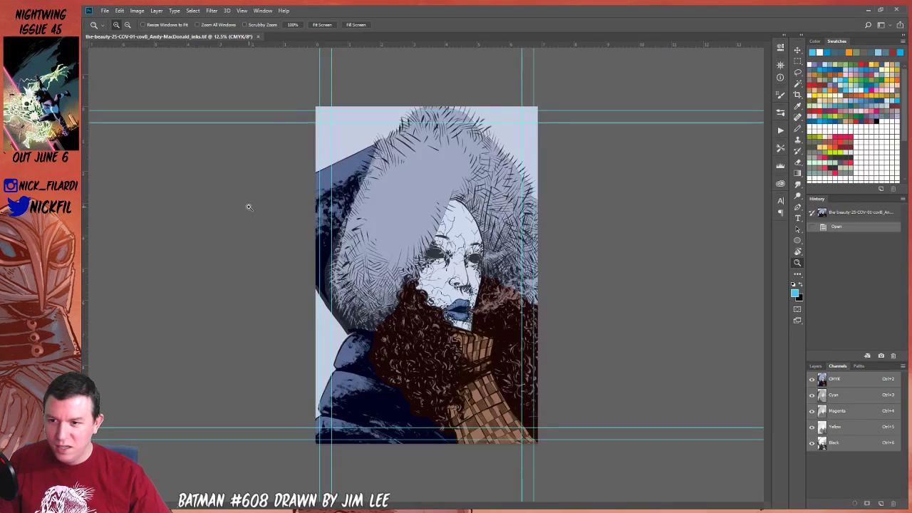
pyautogui.hotkey('ctrl', '+')
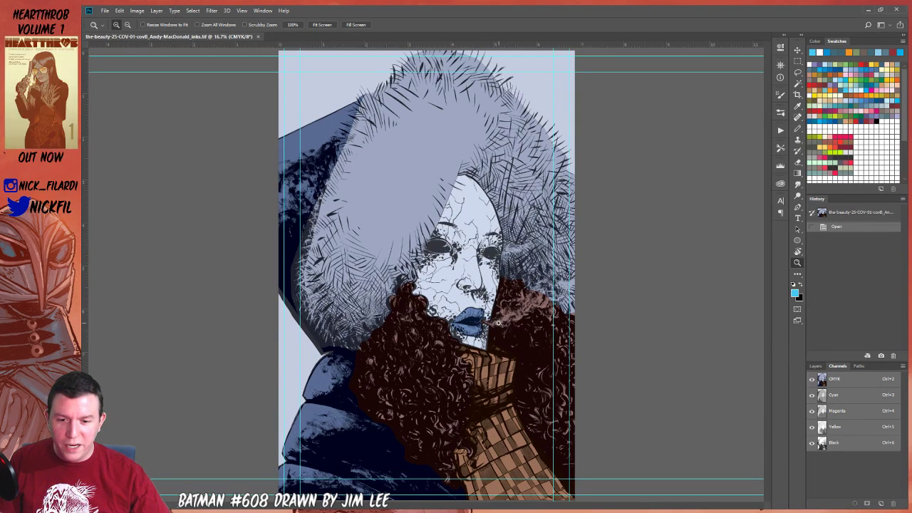
pyautogui.hotkey('ctrl', '+')
pyautogui.scroll(2, 498, 257)
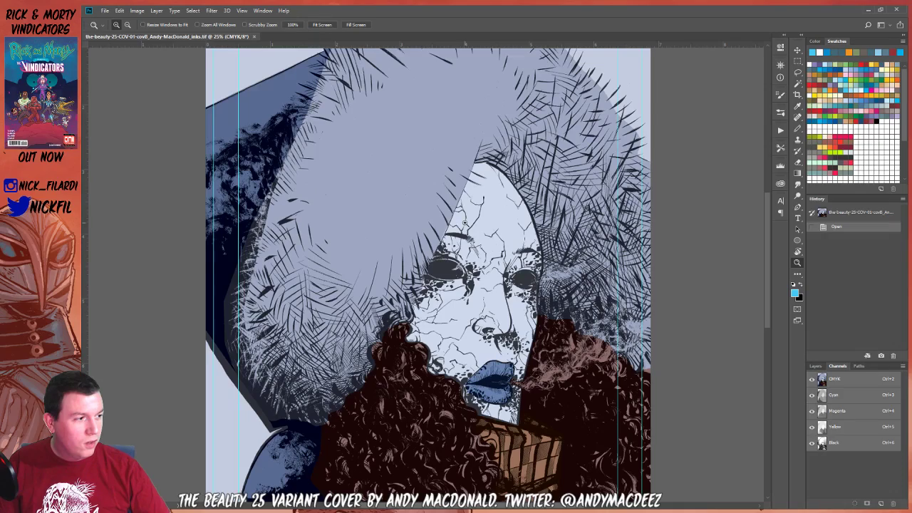
# Bring the whole Beauty 25 cover into view at 12.5%
pyautogui.click(428, 158)
pyautogui.keyDown('alt'); pyautogui.click(467, 229); pyautogui.keyUp('alt')
pyautogui.keyDown('alt'); pyautogui.click(463, 249); pyautogui.keyUp('alt')
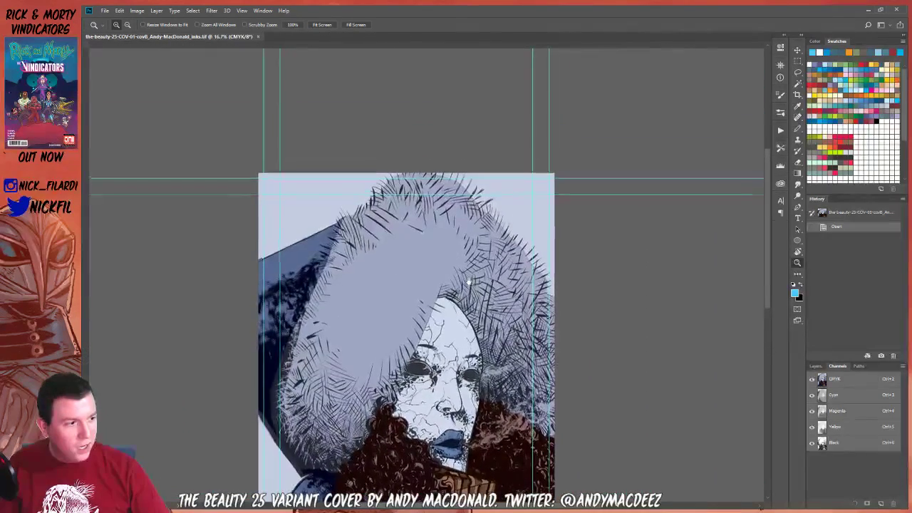
pyautogui.moveTo(466, 351); pyautogui.dragTo(463, 268)
pyautogui.keyDown('alt'); pyautogui.click(477, 212); pyautogui.keyUp('alt')
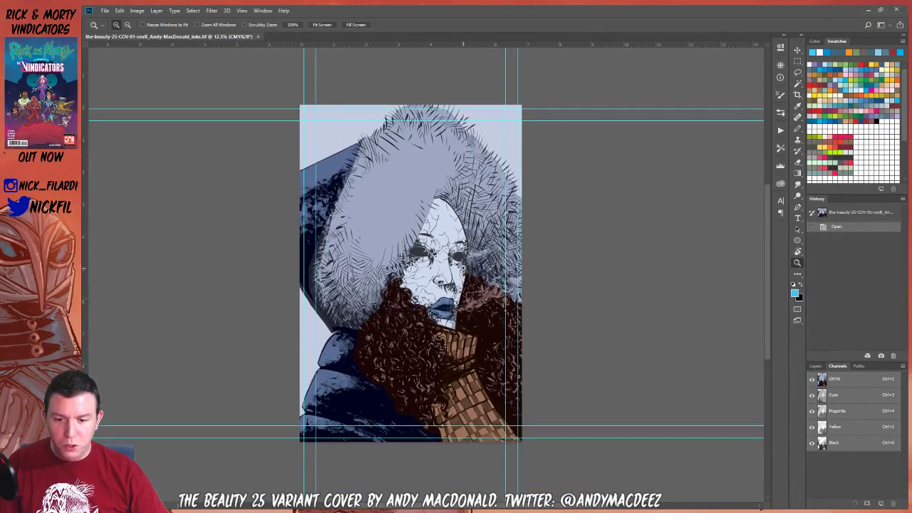
# Switch to Adobe Bridge and preview the Beauty covers for issues 18, 23, 24 and 22
pyautogui.hotkey('alt', 'Tab')
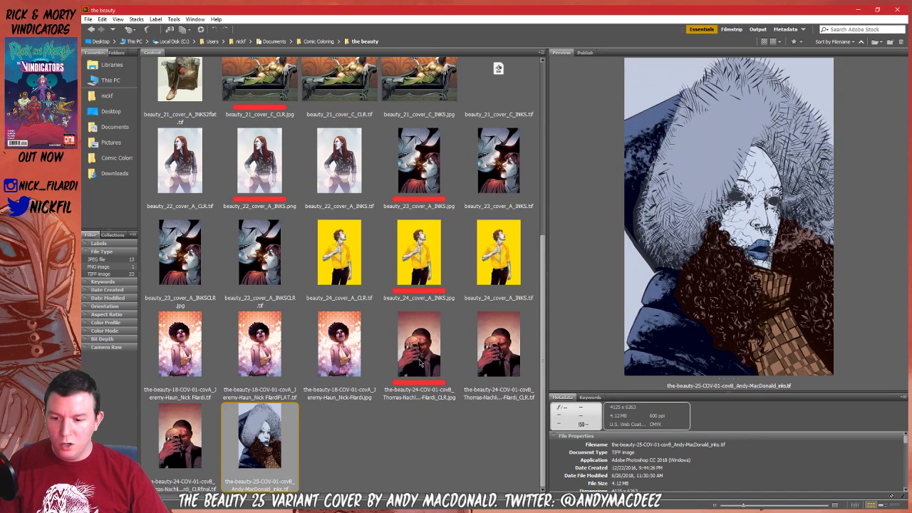
pyautogui.click(337, 336)
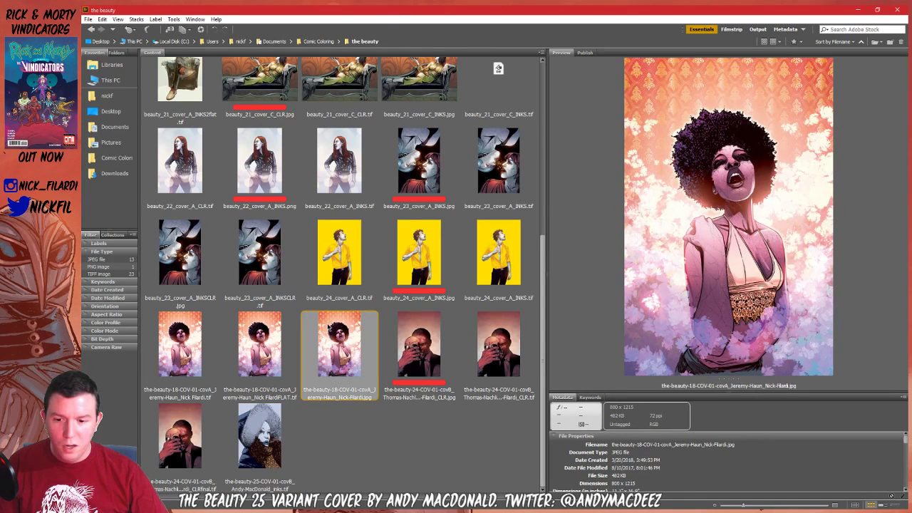
pyautogui.scroll(1, 328, 331)
pyautogui.click(280, 344)
pyautogui.click(341, 364)
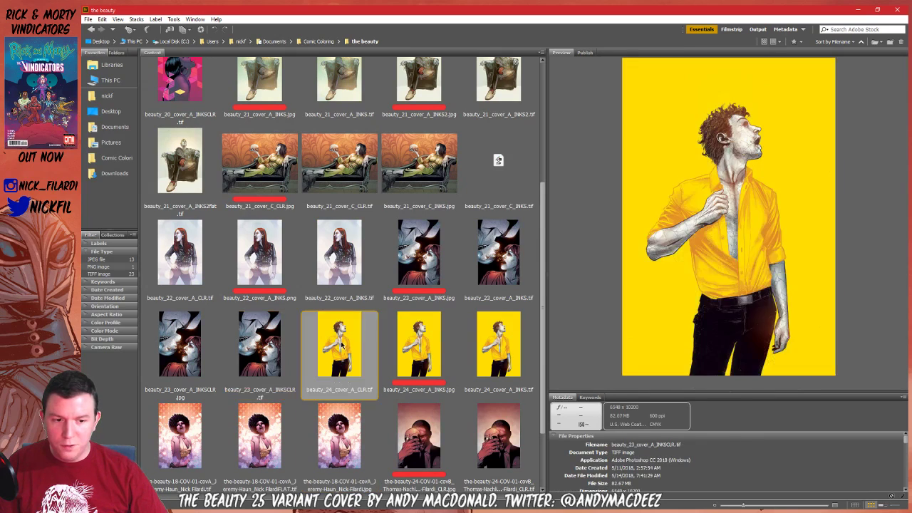
pyautogui.click(298, 360)
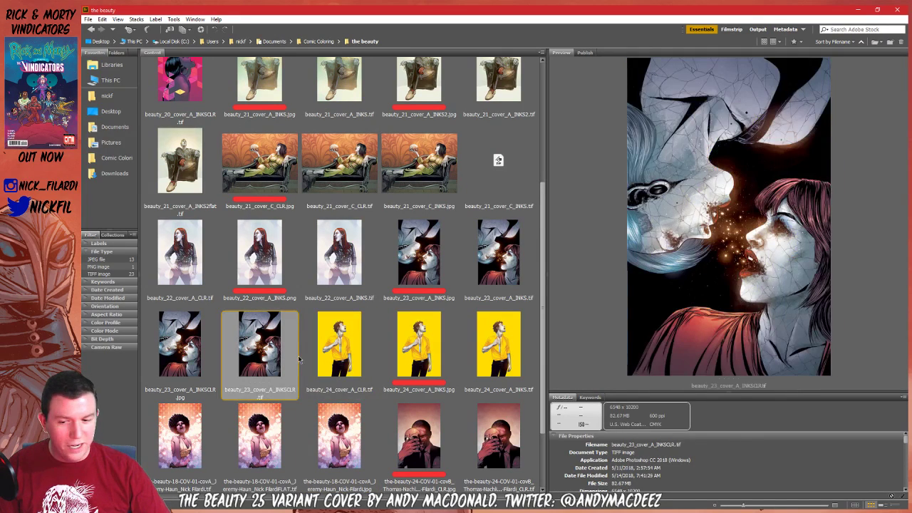
pyautogui.click(341, 371)
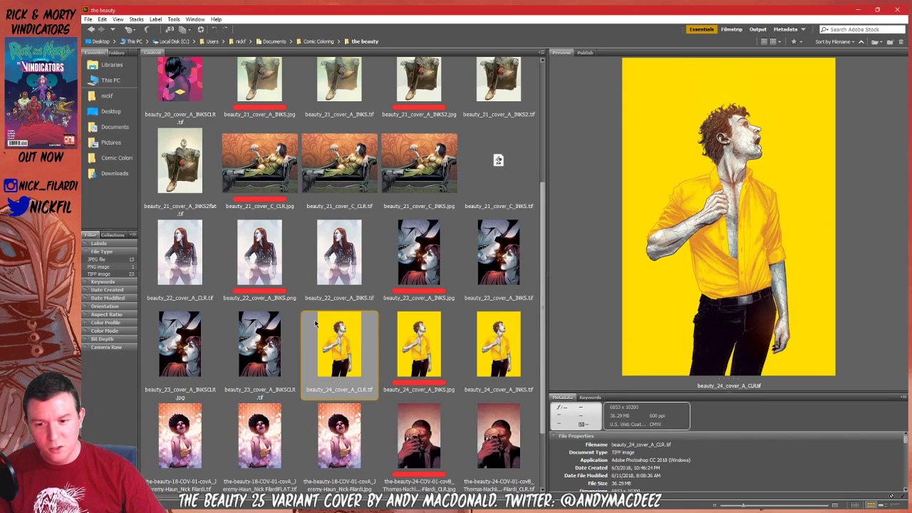
pyautogui.click(334, 251)
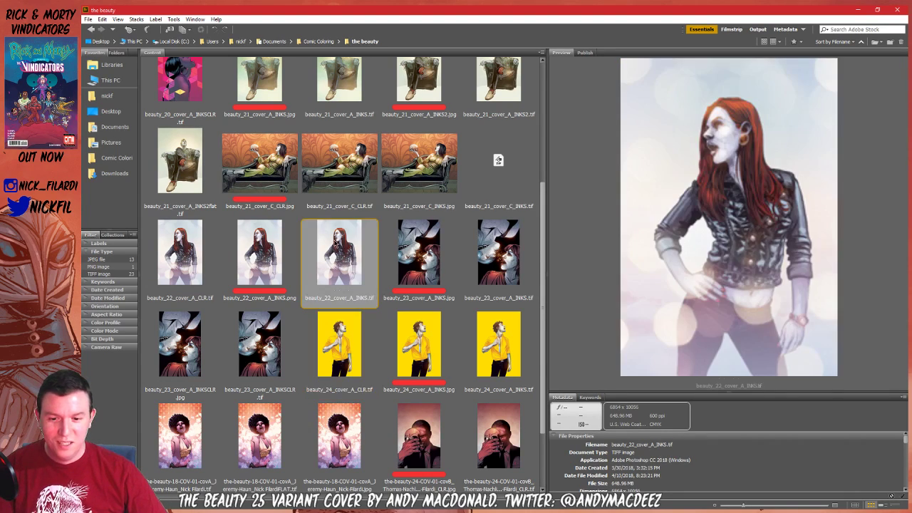
# Preview the issue 21 sofa cover, both issue 21 armchair versions, and the issue 20 and 19 covers
pyautogui.scroll(1, 359, 262)
pyautogui.scroll(1, 359, 262)
pyautogui.click(356, 331)
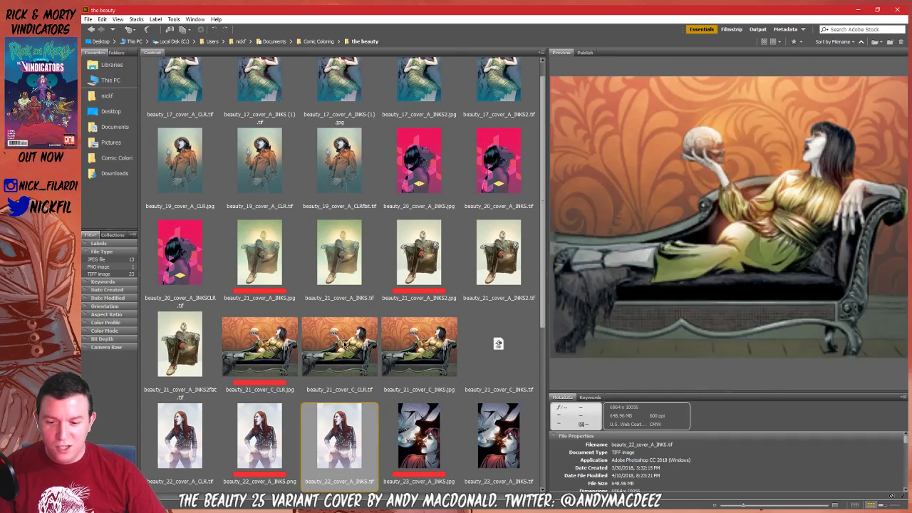
pyautogui.click(427, 252)
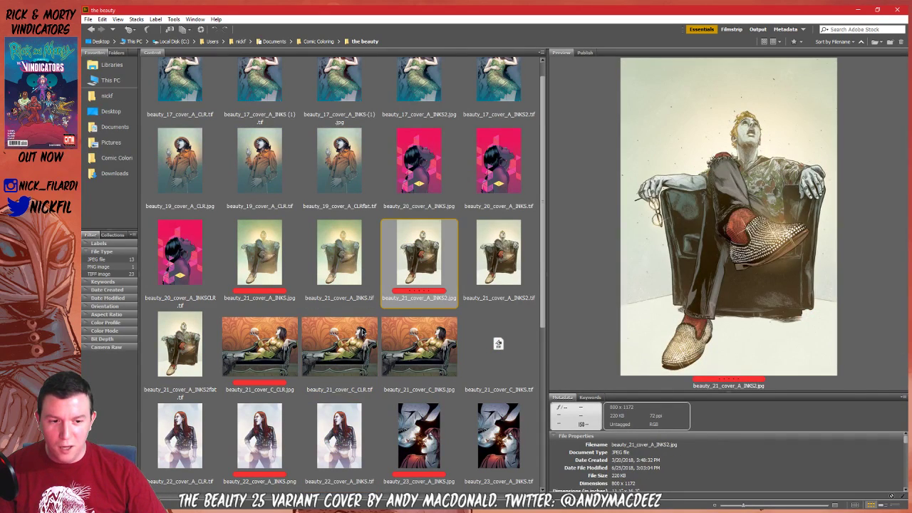
pyautogui.click(336, 260)
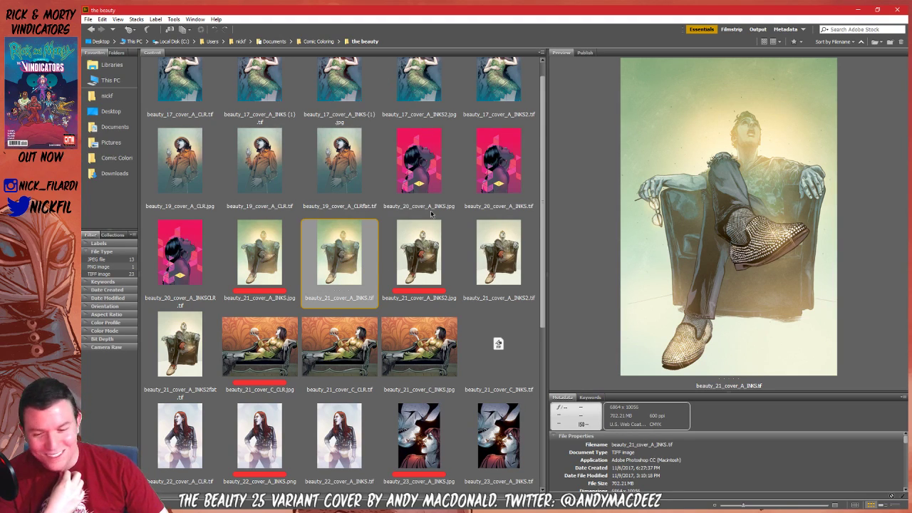
pyautogui.click(429, 248)
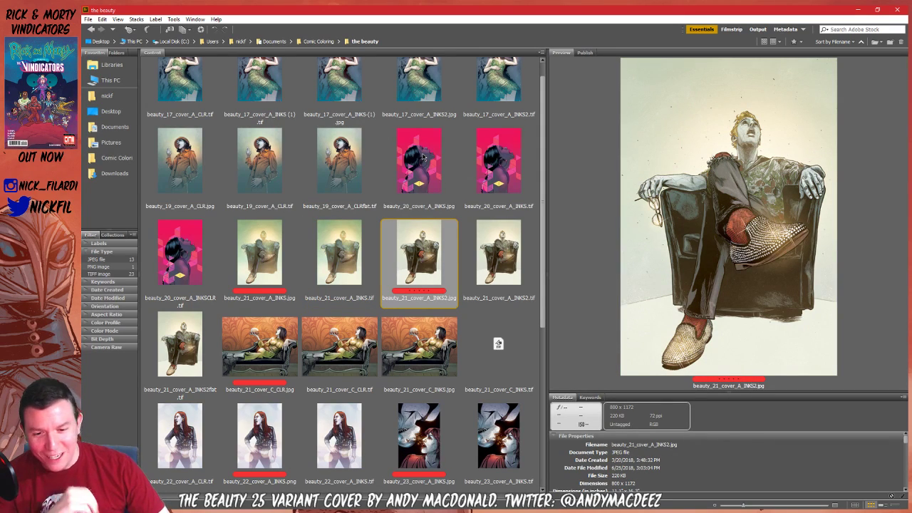
pyautogui.click(419, 171)
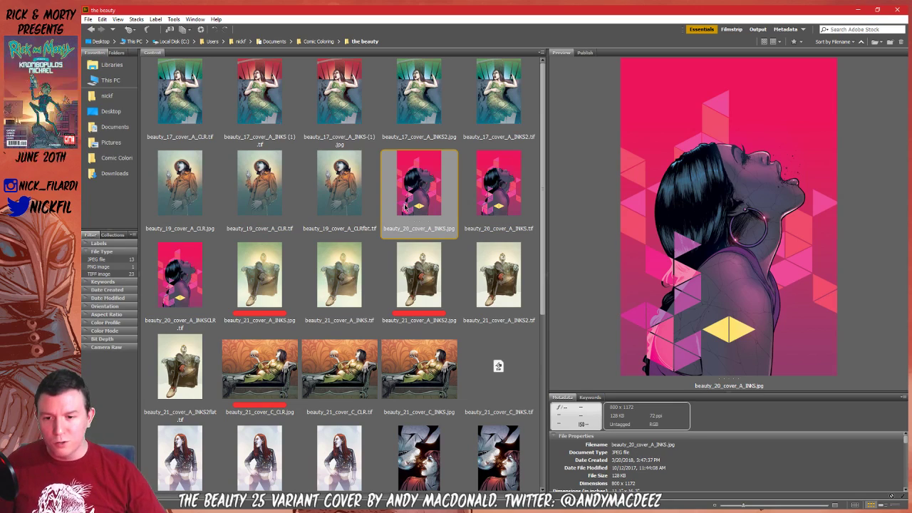
pyautogui.click(256, 204)
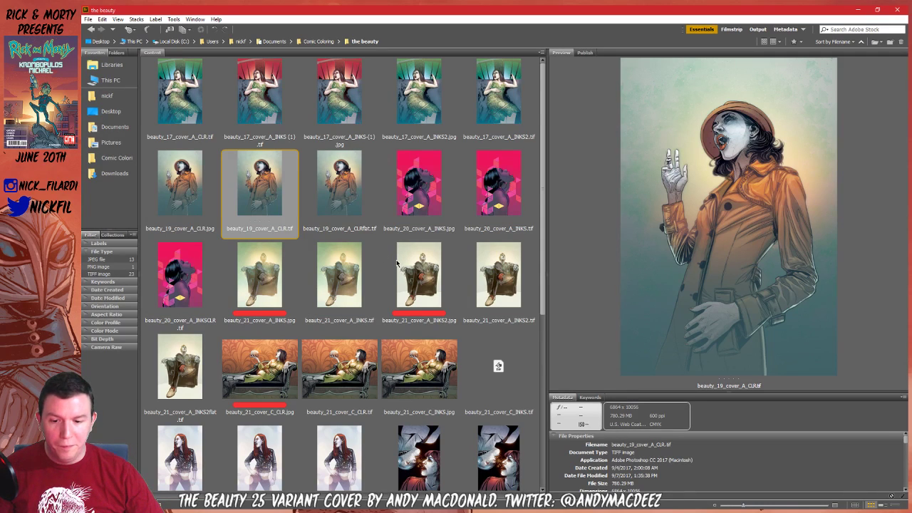
# Preview the issue 18, issue 24 and issue 25 cover B files, then close the file browser
pyautogui.scroll(-4, 396, 266)
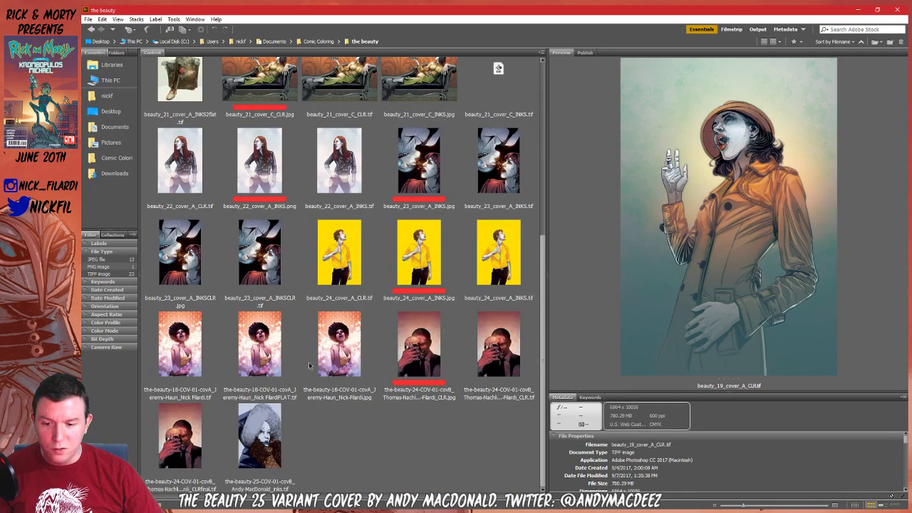
pyautogui.click(264, 342)
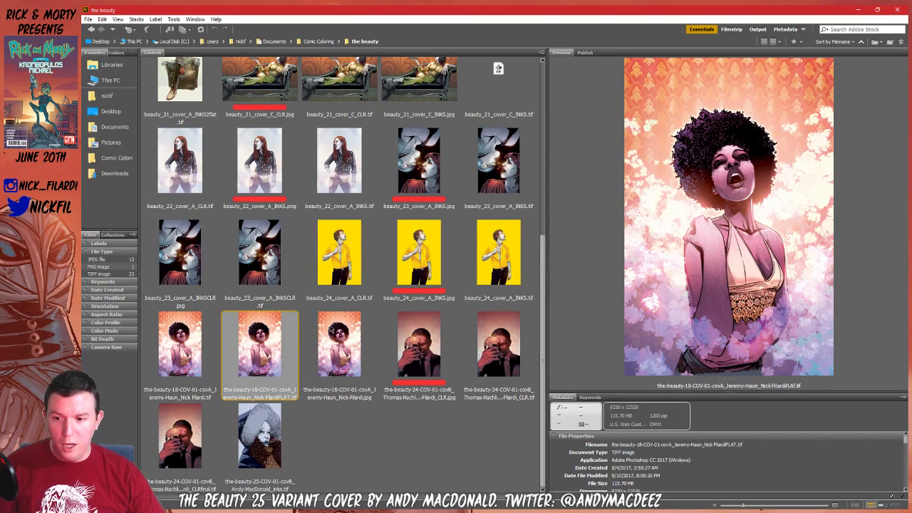
pyautogui.click(342, 248)
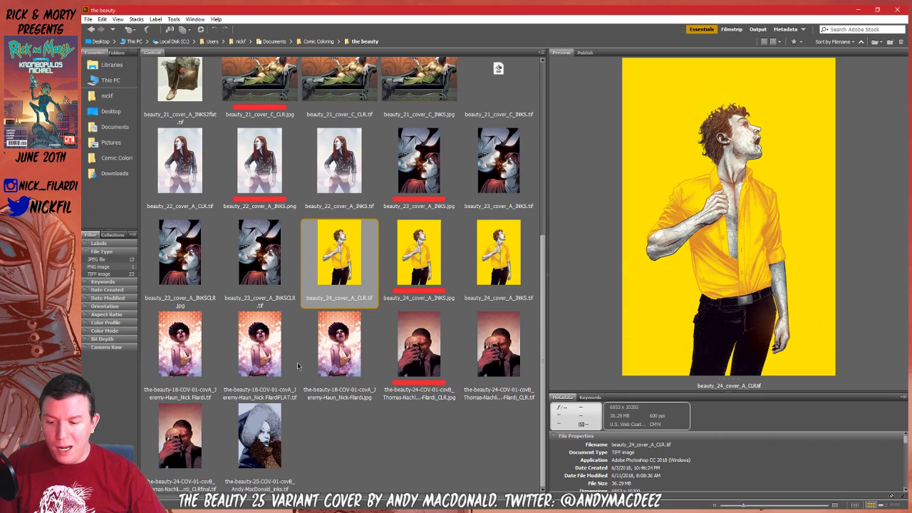
pyautogui.click(270, 432)
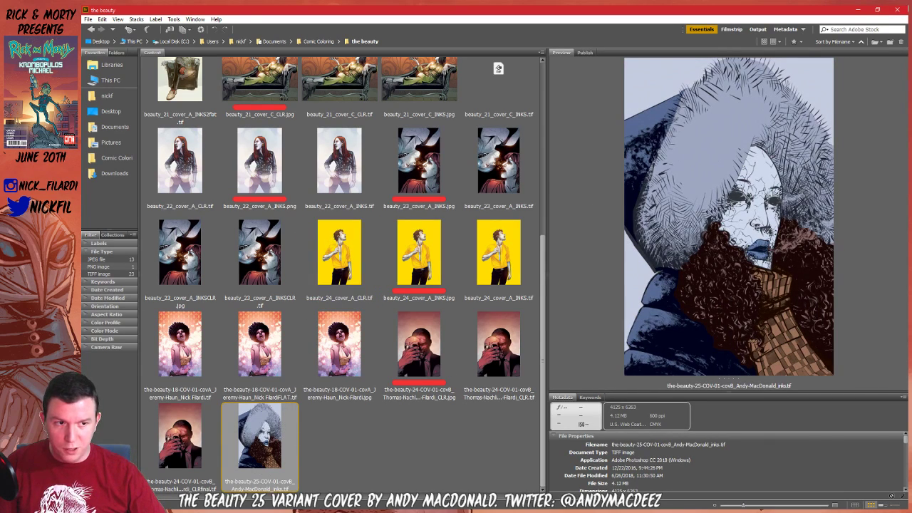
pyautogui.click(898, 11)
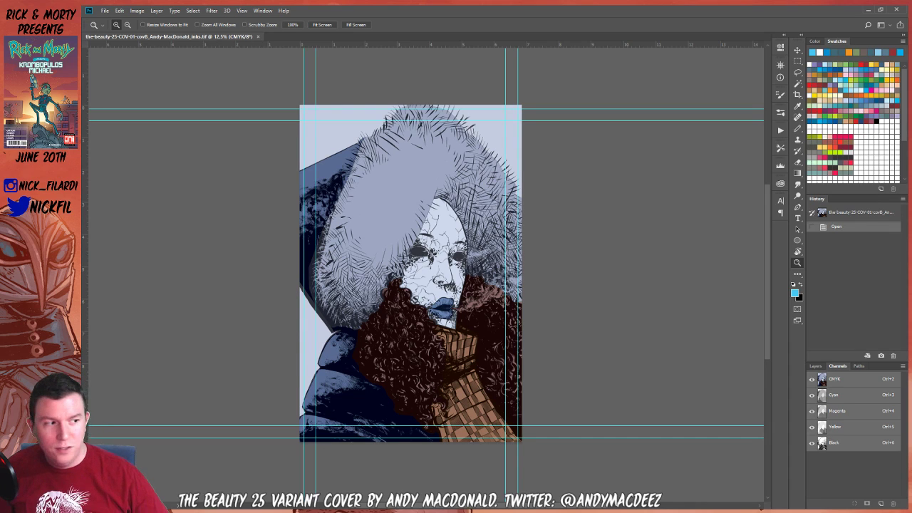
# Bring the browser window over the artwork and look through the "fur lined coat fashion" image results
pyautogui.moveTo(1, 51); pyautogui.dragTo(300, 64)
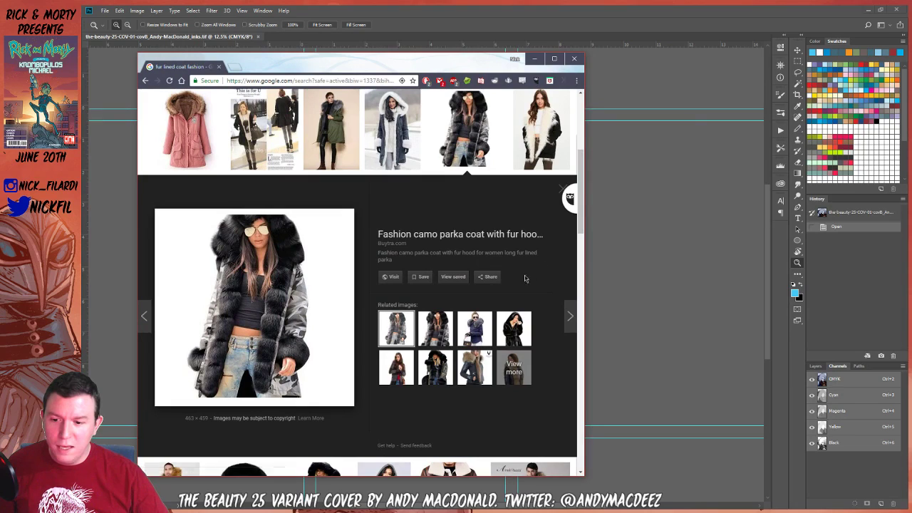
pyautogui.scroll(3, 526, 292)
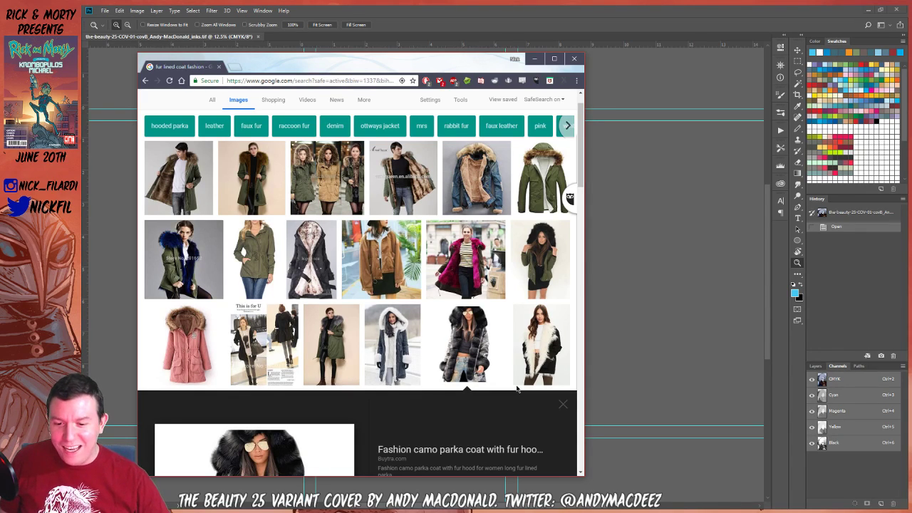
pyautogui.scroll(-2, 458, 243)
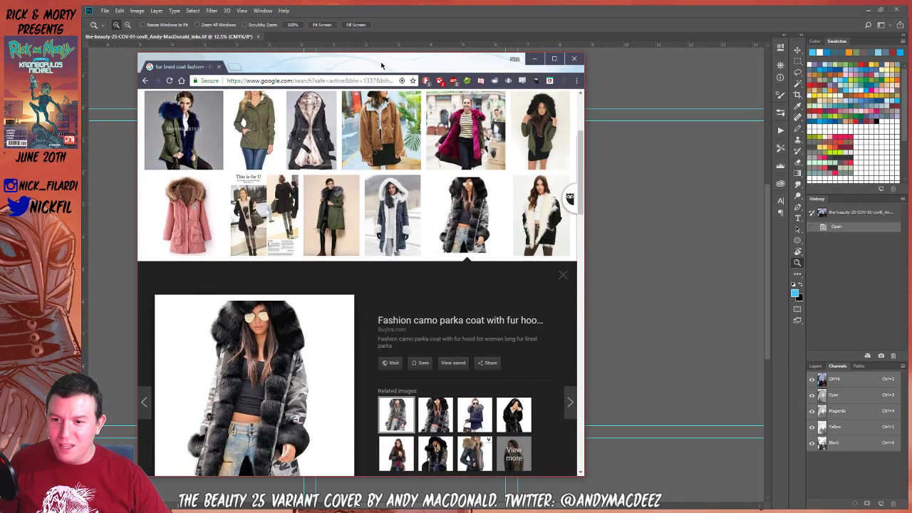
# View the black jacket with the fur-trimmed hood from the related coat images and compare it beside the cover artwork
pyautogui.moveTo(383, 66); pyautogui.dragTo(414, 65)
pyautogui.scroll(-1, 496, 203)
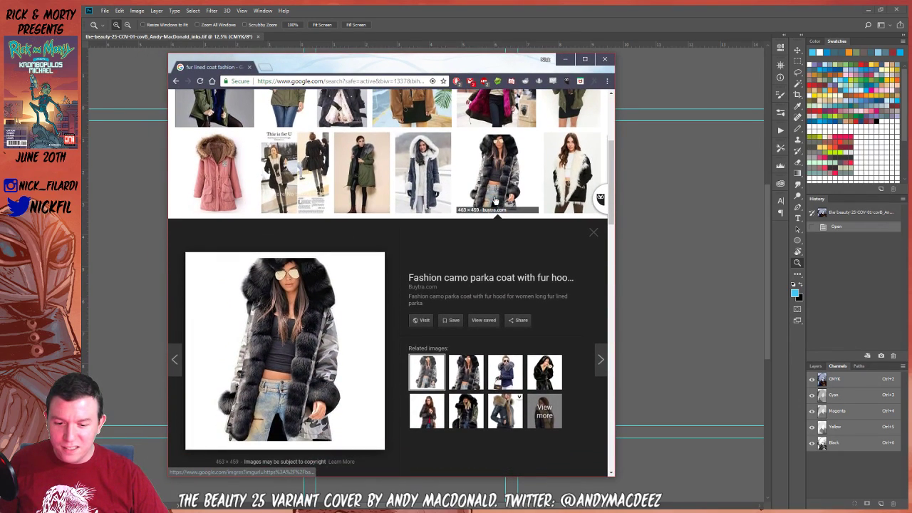
pyautogui.click(505, 411)
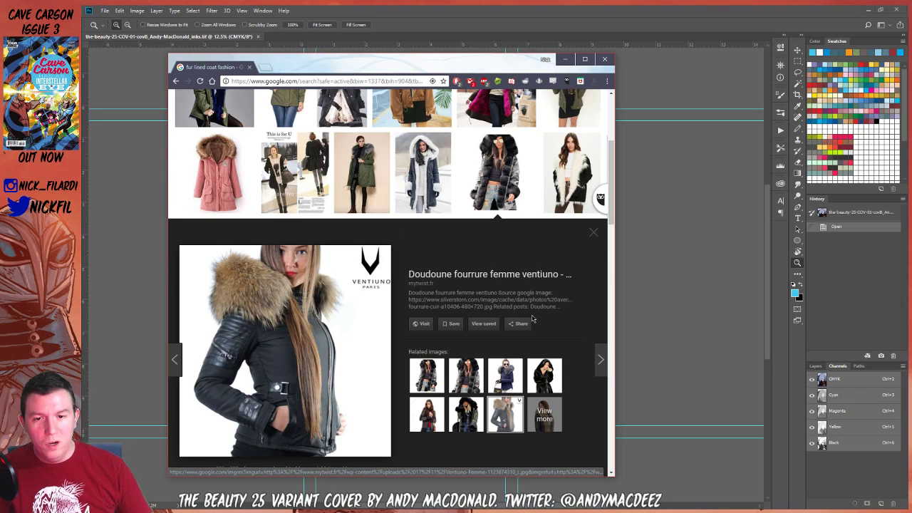
pyautogui.moveTo(387, 65); pyautogui.dragTo(748, 63)
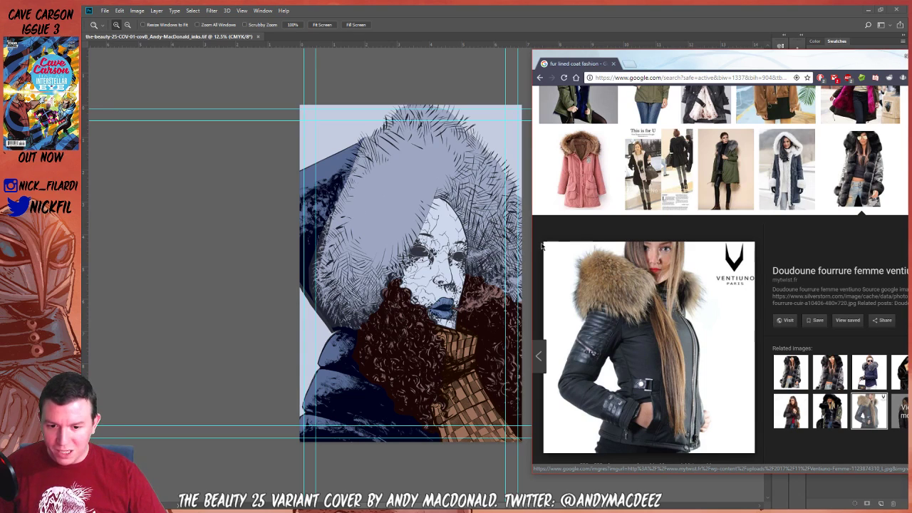
pyautogui.moveTo(689, 62); pyautogui.dragTo(259, 62)
pyautogui.hotkey('alt', 'Tab')
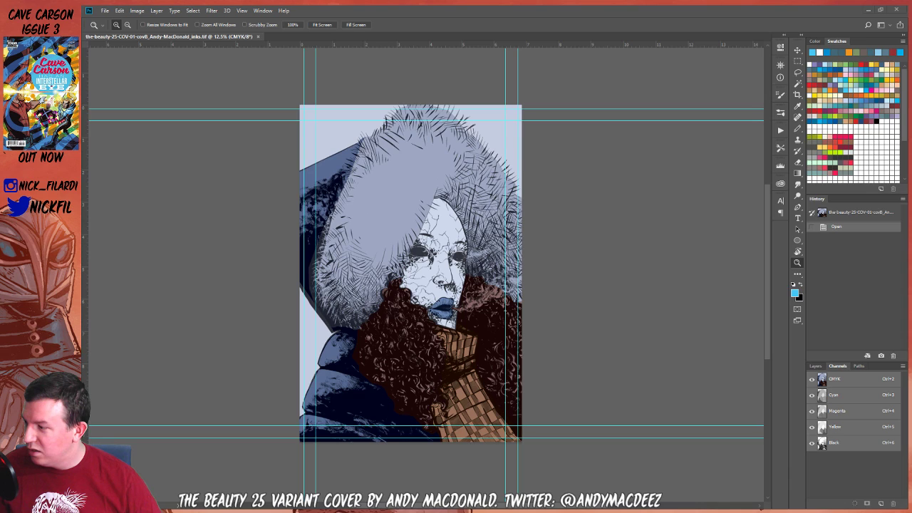
# Bring the coat image results back over the artwork and study the green parka with tan fur lining
pyautogui.hotkey('alt', 'Tab')
pyautogui.moveTo(483, 89); pyautogui.dragTo(463, 64)
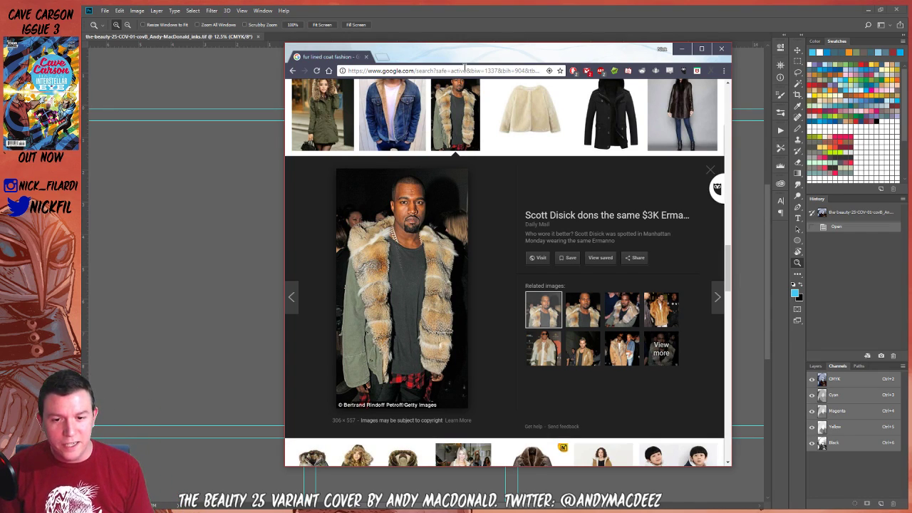
pyautogui.moveTo(431, 64); pyautogui.dragTo(342, 64)
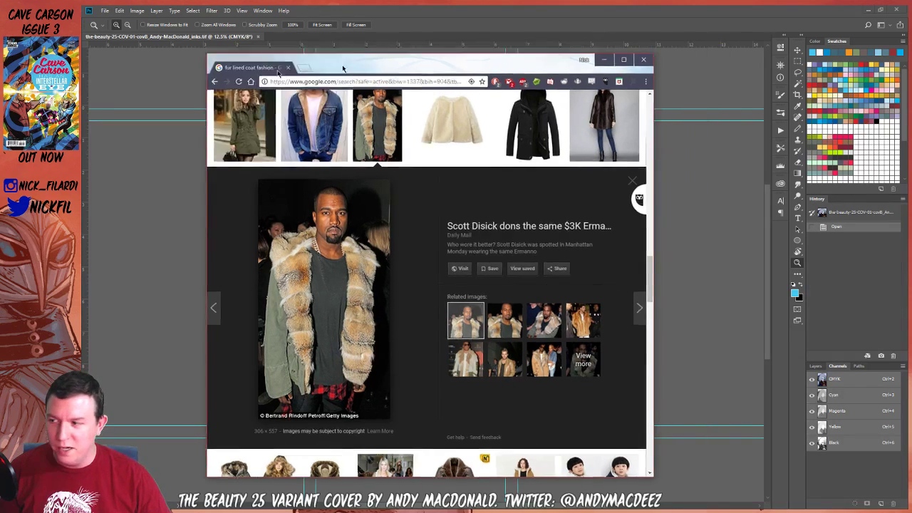
pyautogui.hotkey('alt', 'Tab')
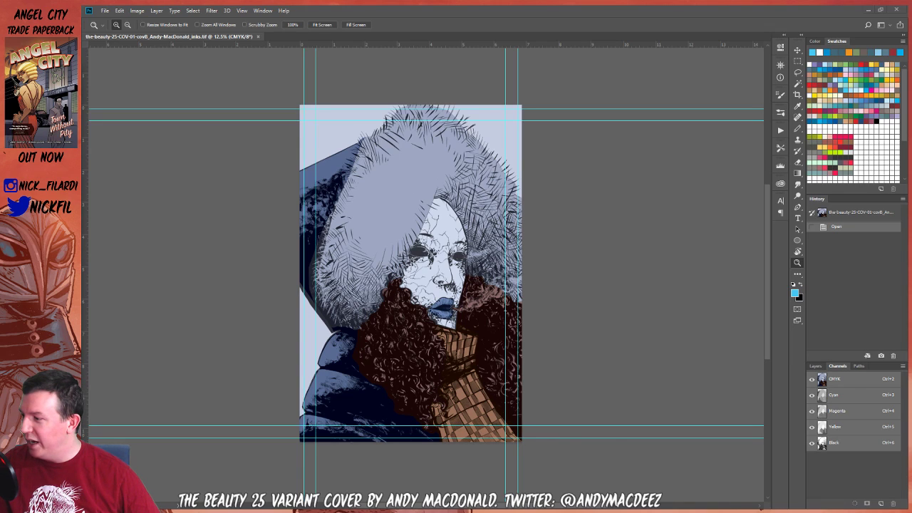
# Check the black coat with pink and white fur trim in the image results, then move the browser off the artwork
pyautogui.hotkey('alt', 'Tab')
pyautogui.moveTo(287, 96); pyautogui.dragTo(427, 74)
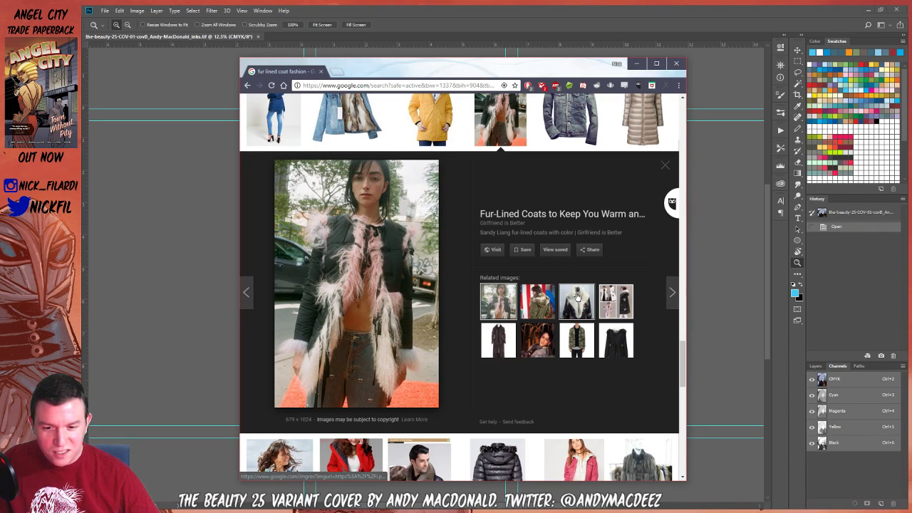
pyautogui.moveTo(451, 74); pyautogui.dragTo(27, 68)
pyautogui.click(213, 58)
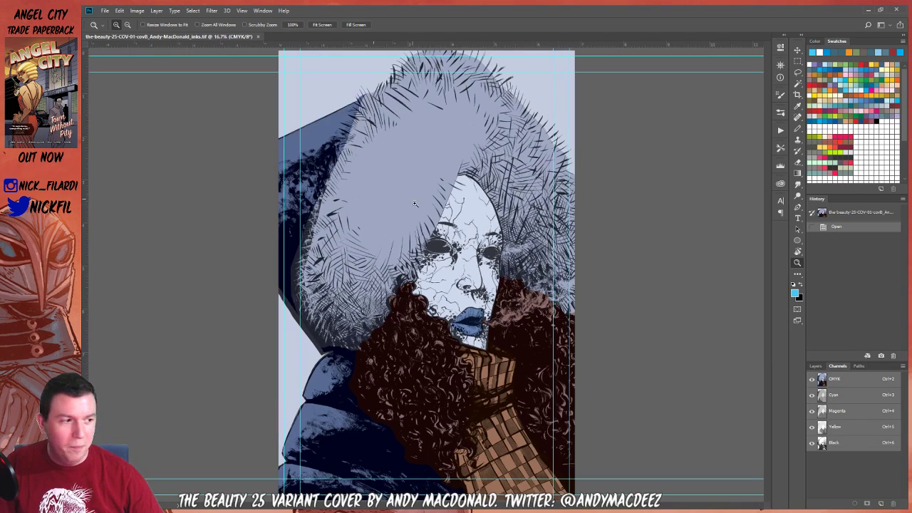
# Inspect the cracked face and surrounding fur hood up close, then return to a view of the whole cover
pyautogui.click(452, 237)
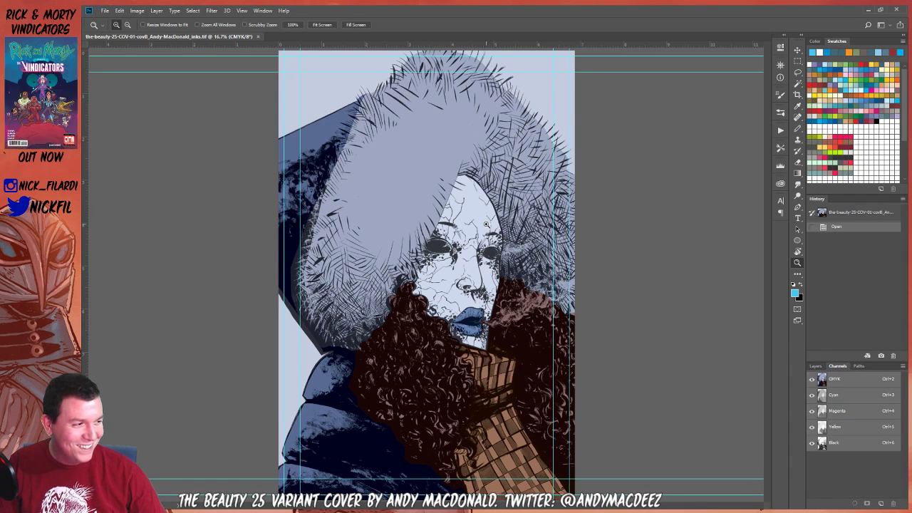
pyautogui.click(437, 184)
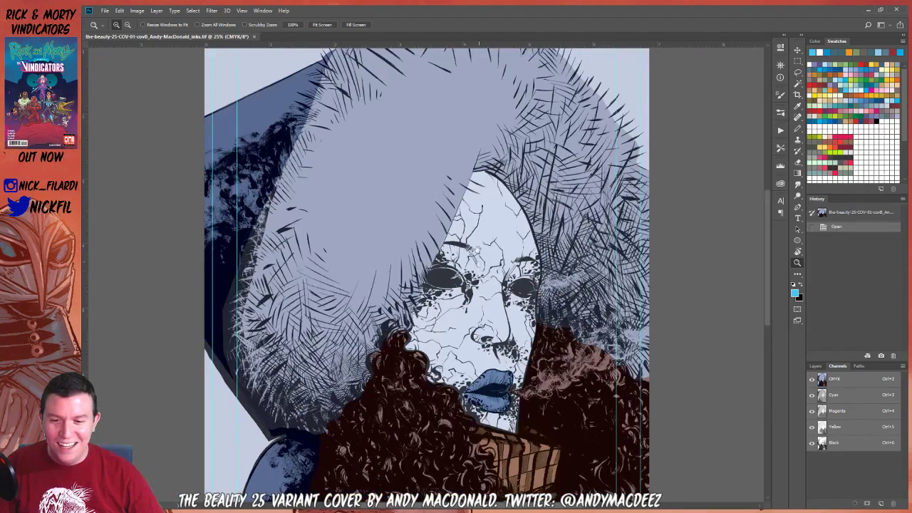
pyautogui.scroll(-3, 451, 256)
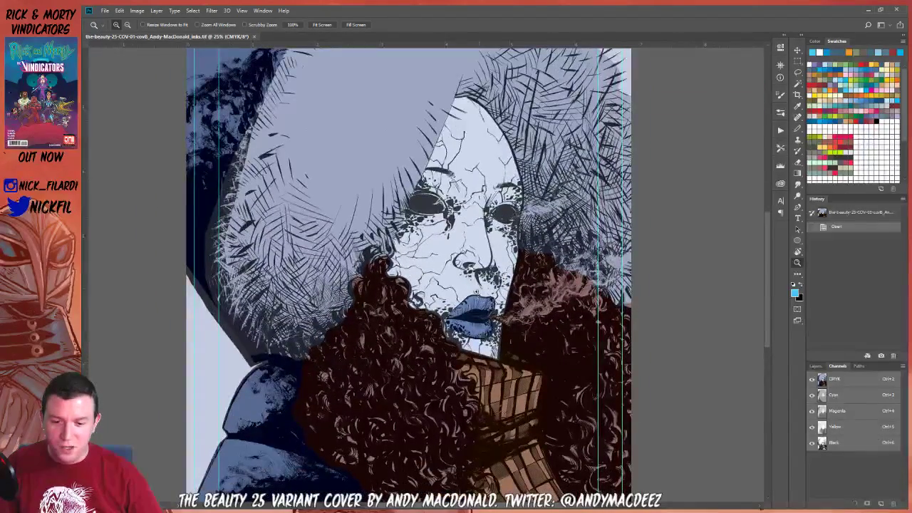
pyautogui.keyDown('alt'); pyautogui.click(452, 239); pyautogui.keyUp('alt')
pyautogui.keyDown('alt'); pyautogui.click(451, 239); pyautogui.keyUp('alt')
pyautogui.press('w')
pyautogui.click(442, 142)
pyautogui.hotkey('ctrl', 'd')
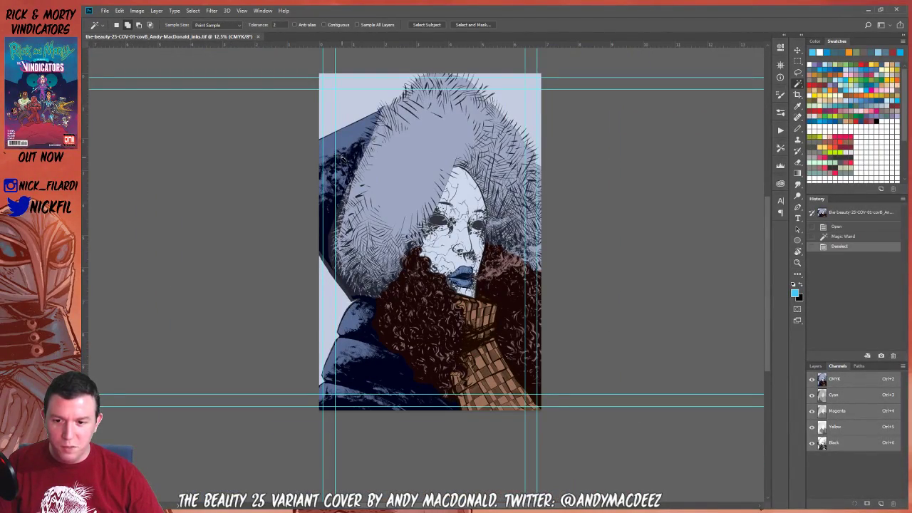
# Target only the cyan, magenta and yellow channels with black still shown, and lighten the face with two faded white fills
pyautogui.click(811, 442)
pyautogui.click(811, 442)
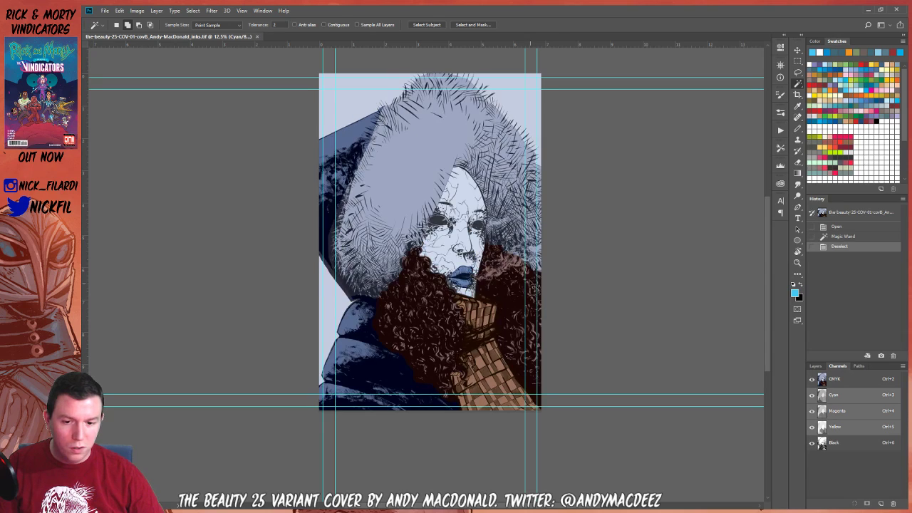
pyautogui.click(466, 238)
pyautogui.press('d')
pyautogui.press('x')
pyautogui.press('F2')
pyautogui.press('F2')
pyautogui.hotkey('ctrl', 'd')
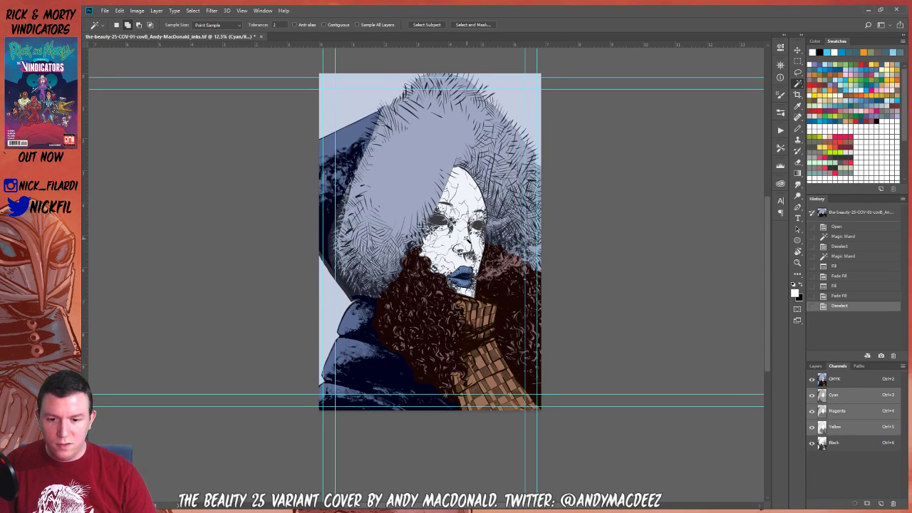
# Select the lips, fill them orange, and blend red over them with two faded fills
pyautogui.click(463, 271)
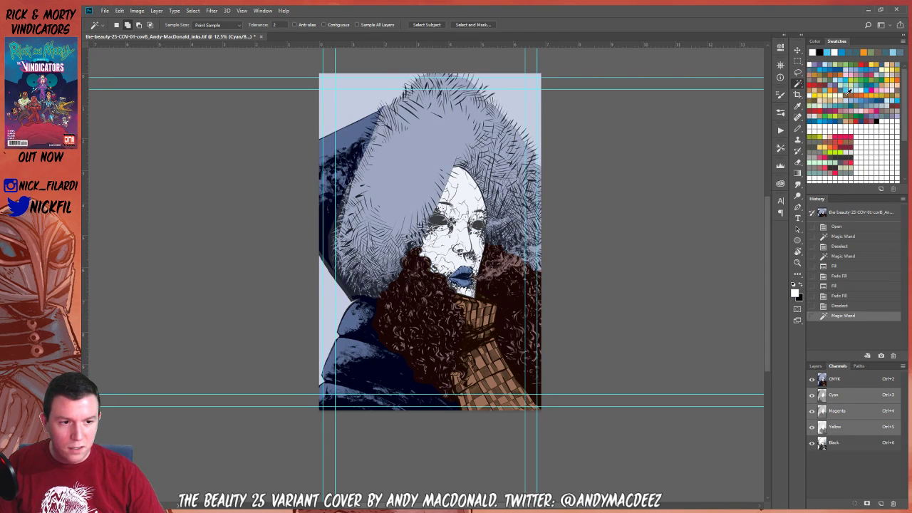
pyautogui.click(834, 84)
pyautogui.press('F2')
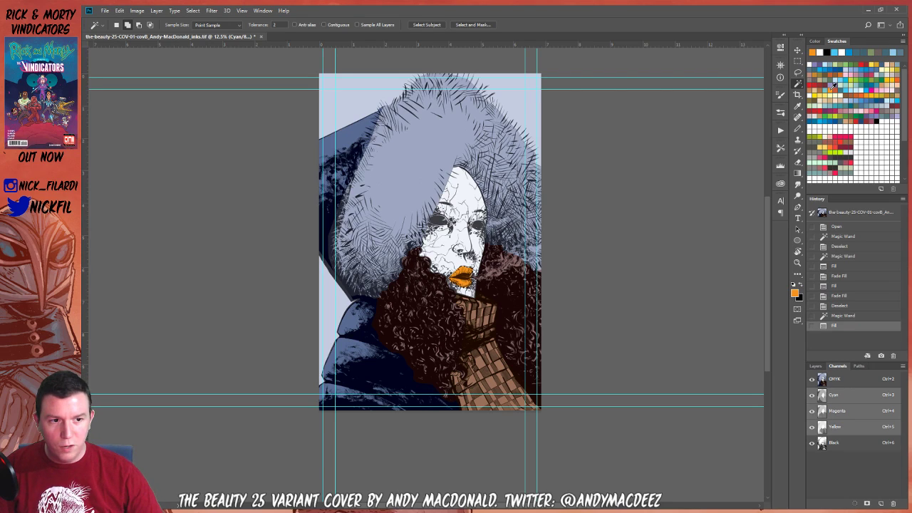
pyautogui.click(863, 62)
pyautogui.press('F2')
pyautogui.press('F2')
pyautogui.hotkey('ctrl', 'd')
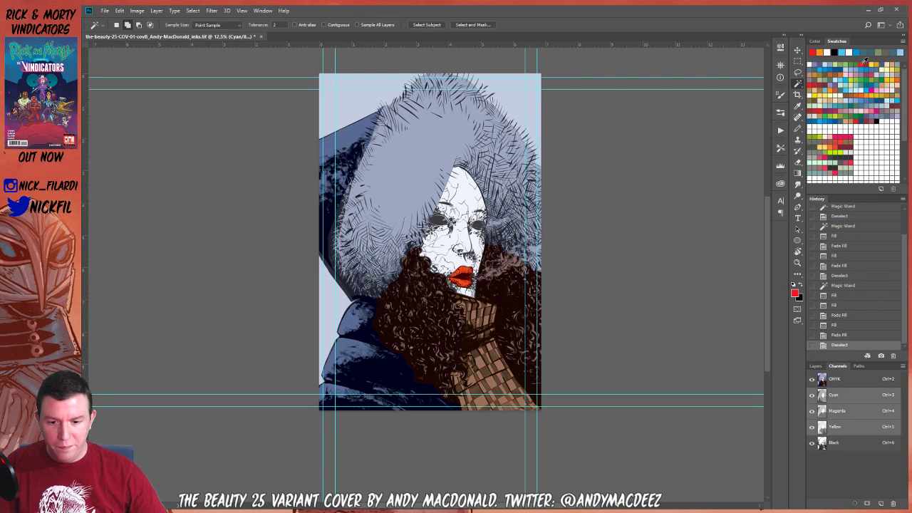
# Select the checkered scarf and recolor it magenta with two faded fills
pyautogui.click(482, 316)
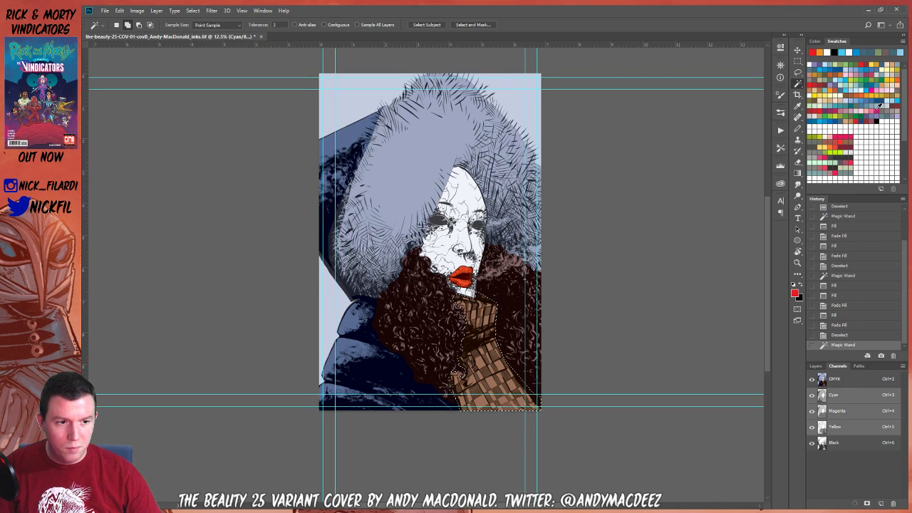
pyautogui.click(877, 105)
pyautogui.press('F2')
pyautogui.press('F2')
pyautogui.hotkey('ctrl', 'd')
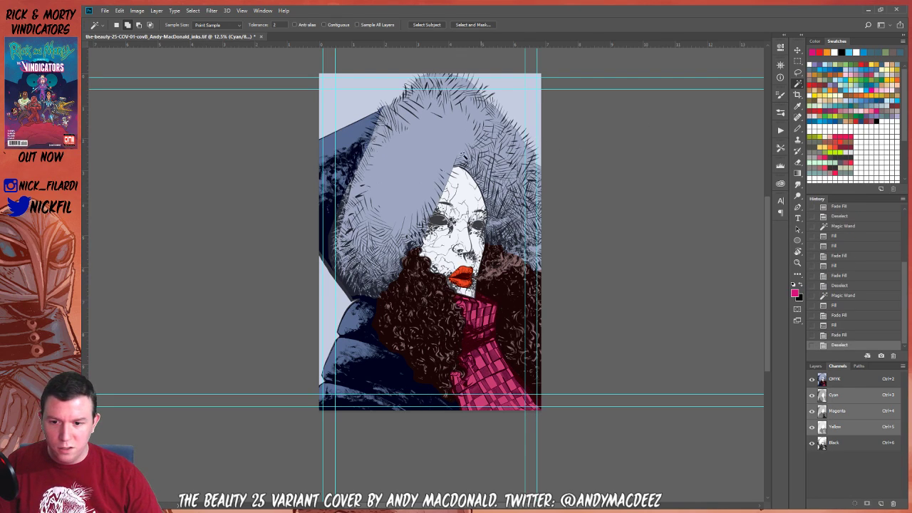
# Select the dark blue coat and hood shell and tint them light blue with two faded fills
pyautogui.click(329, 178)
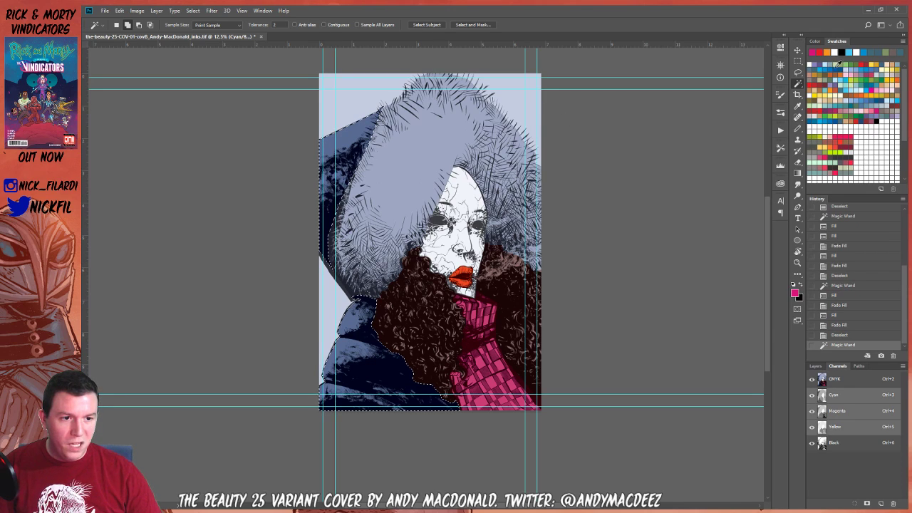
pyautogui.click(848, 78)
pyautogui.press('F2')
pyautogui.press('F2')
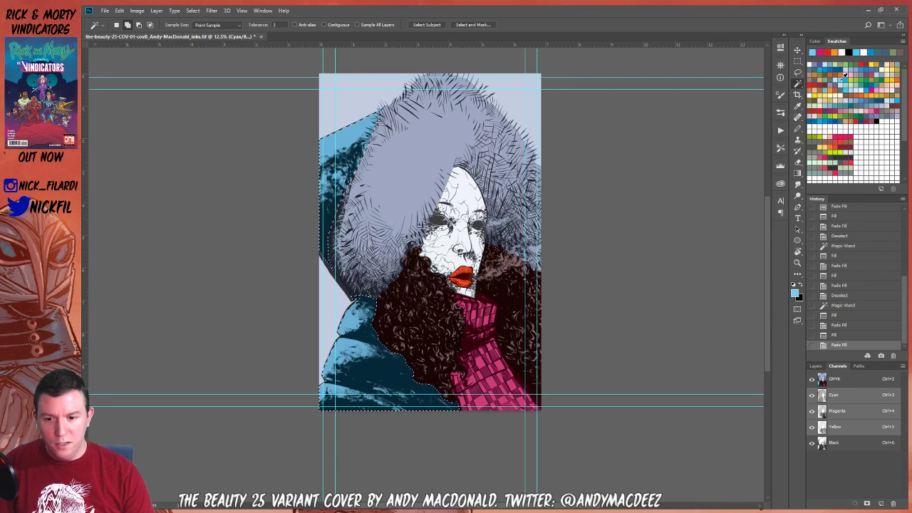
pyautogui.hotkey('ctrl', 'd')
# Select the fur hood lining and lighten it to near white with three faded white fills
pyautogui.click(416, 146)
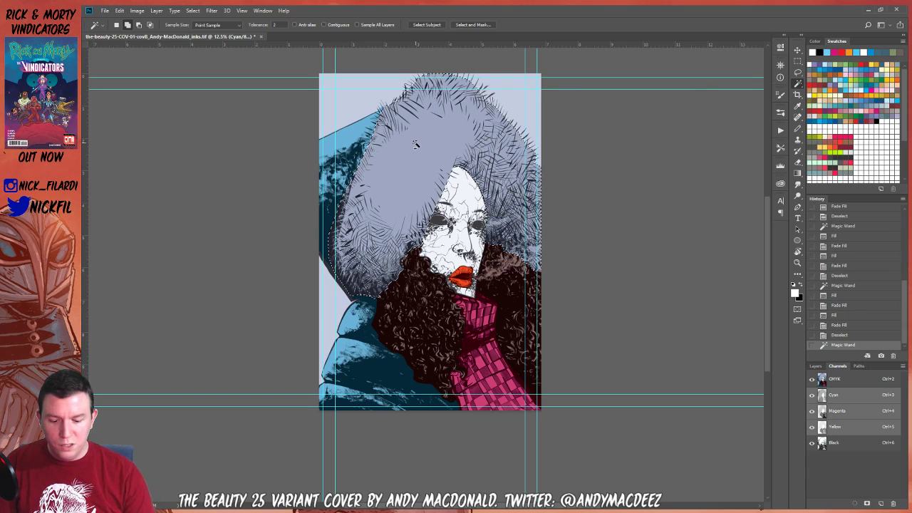
pyautogui.press('F2')
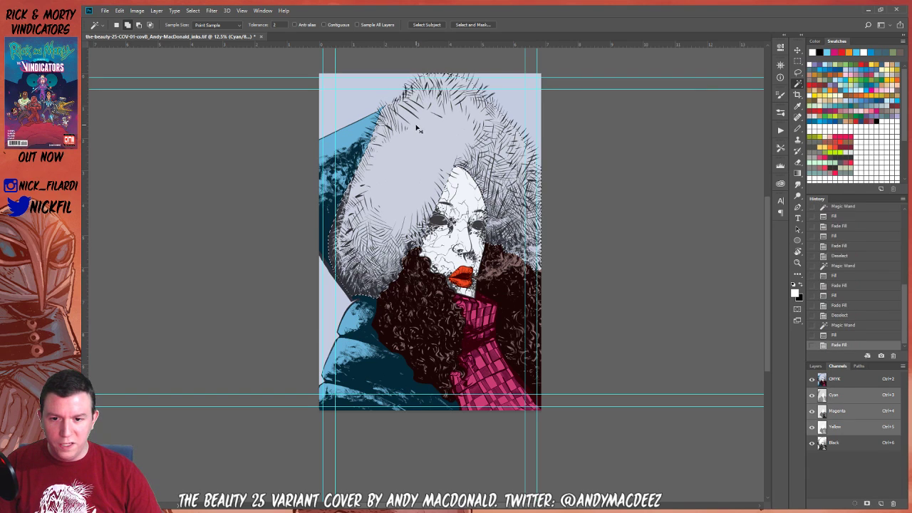
pyautogui.press('F2')
pyautogui.press('F2')
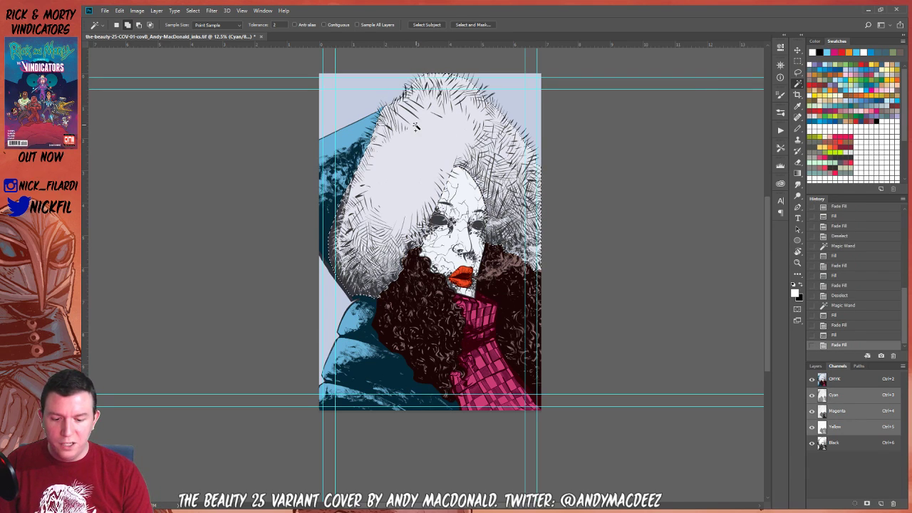
pyautogui.hotkey('ctrl', 'd')
# Select the background around the figure and fill it with solid pale yellow
pyautogui.click(361, 101)
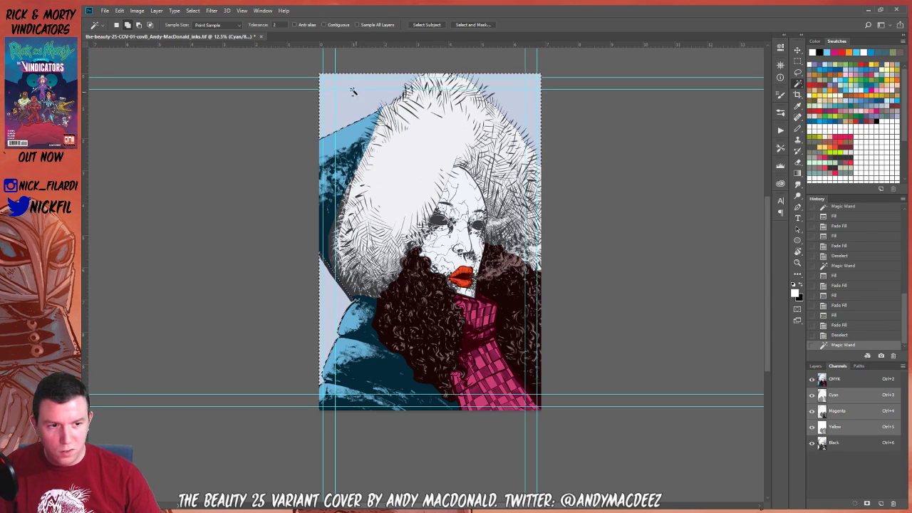
pyautogui.click(832, 90)
pyautogui.hotkey('alt', 'BackSpace')
pyautogui.hotkey('ctrl', 'd')
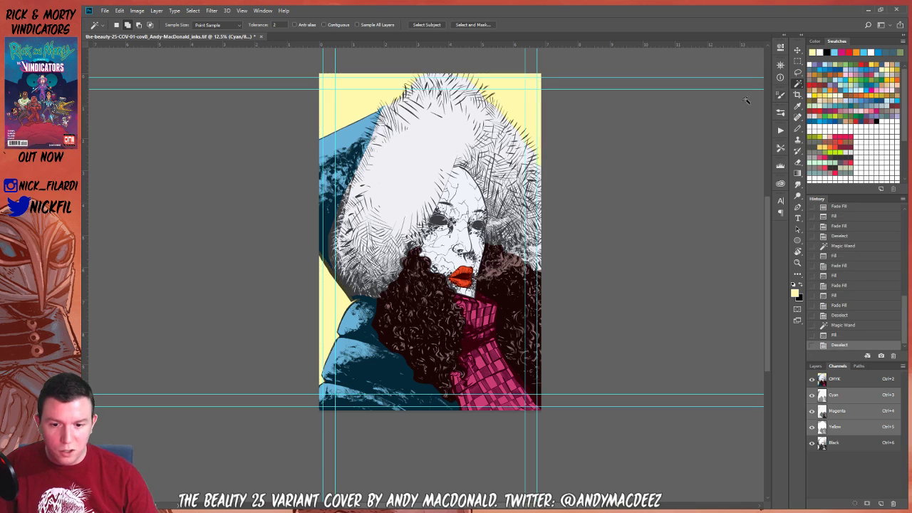
# Review the recolored cover at a reduced size against more fur coat photos in the browser, then minimize the browser
pyautogui.press('z')
pyautogui.keyDown('alt'); pyautogui.click(442, 175); pyautogui.keyUp('alt')
pyautogui.scroll(2, 456, 171)
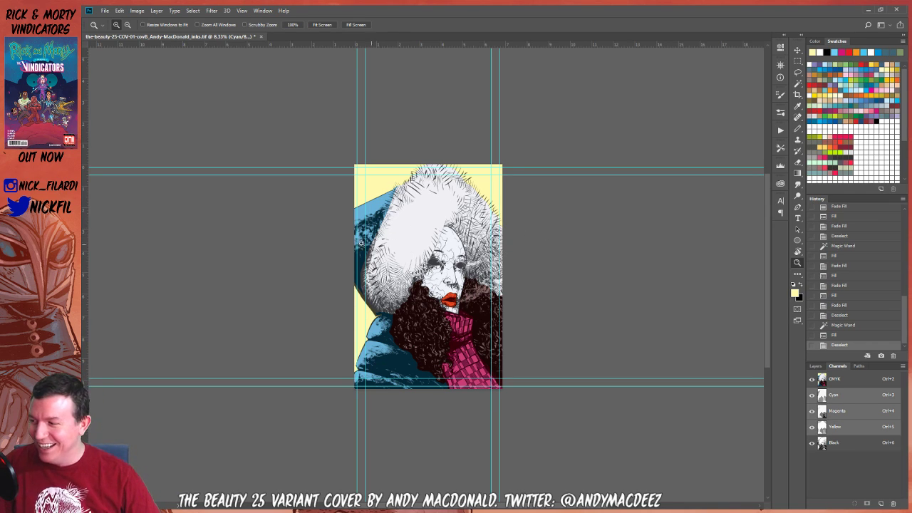
pyautogui.hotkey('alt', 'Tab')
pyautogui.moveTo(219, 91); pyautogui.dragTo(344, 73)
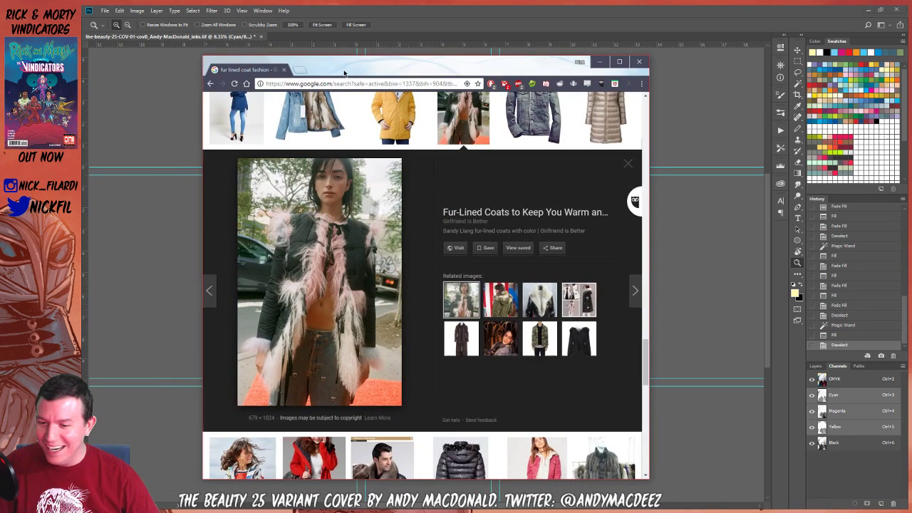
pyautogui.hotkey('alt', 'Tab')
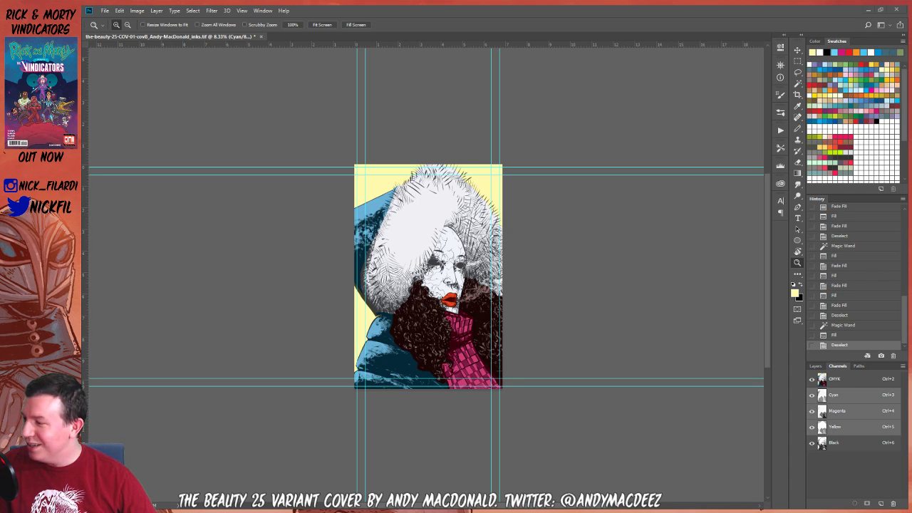
pyautogui.hotkey('alt', 'Tab')
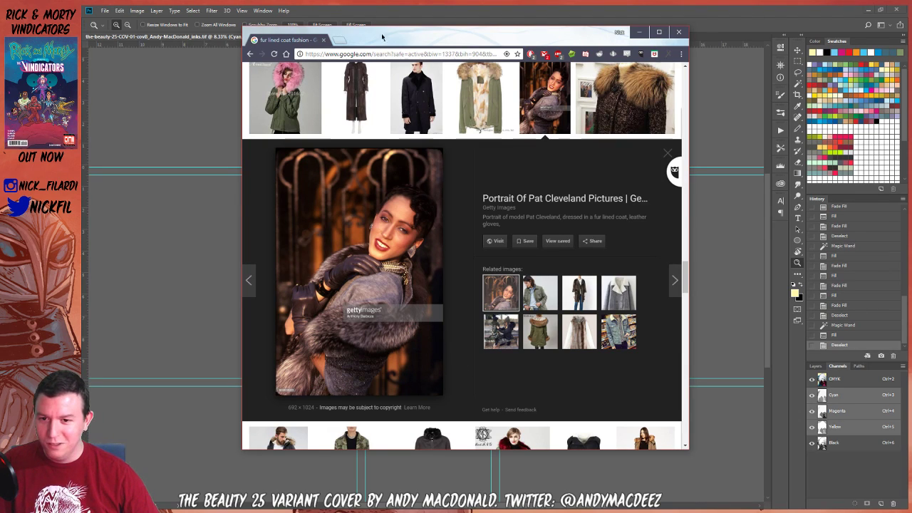
pyautogui.click(639, 32)
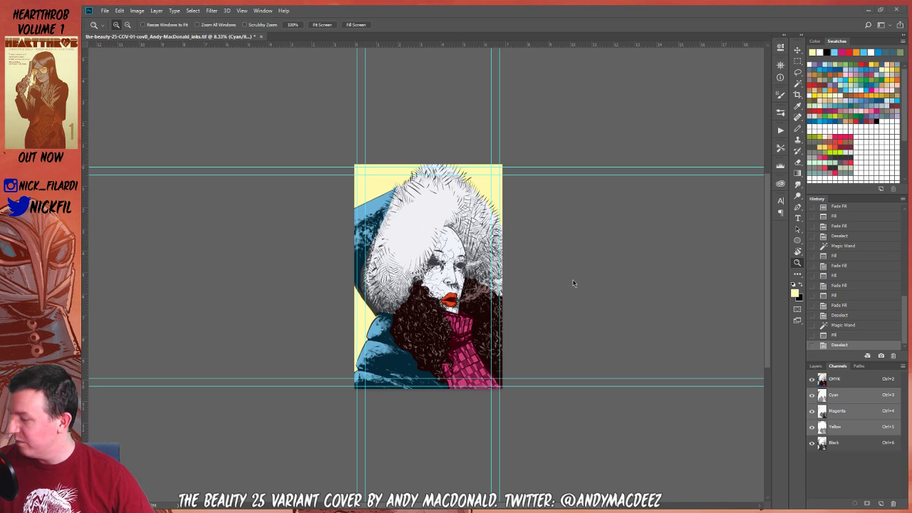
pyautogui.click(429, 279)
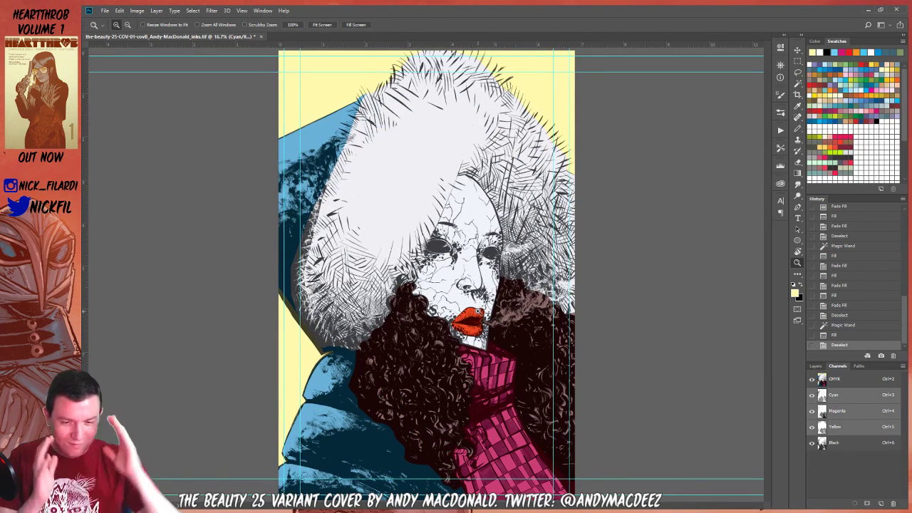
pyautogui.keyDown('alt'); pyautogui.click(513, 336); pyautogui.keyUp('alt')
pyautogui.hotkey('ctrl', 'a')
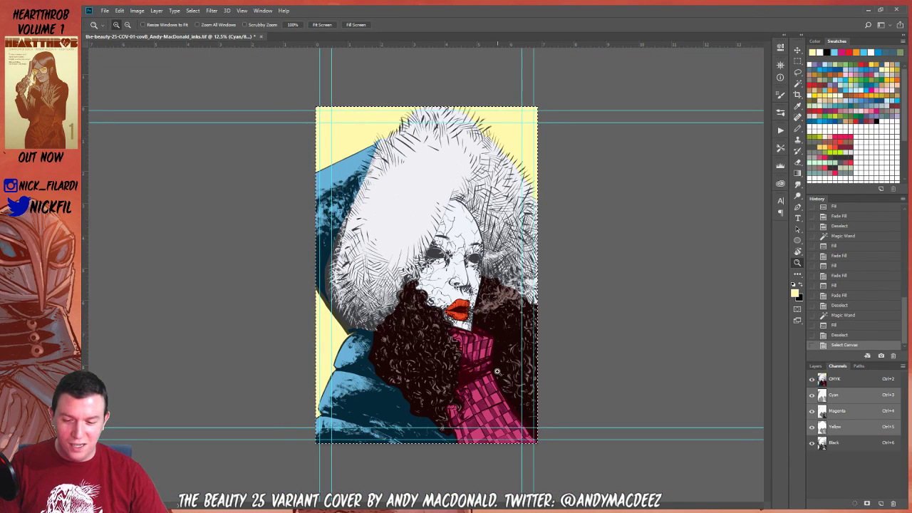
pyautogui.press('w')
pyautogui.click(461, 235)
pyautogui.hotkey('ctrl', 'd')
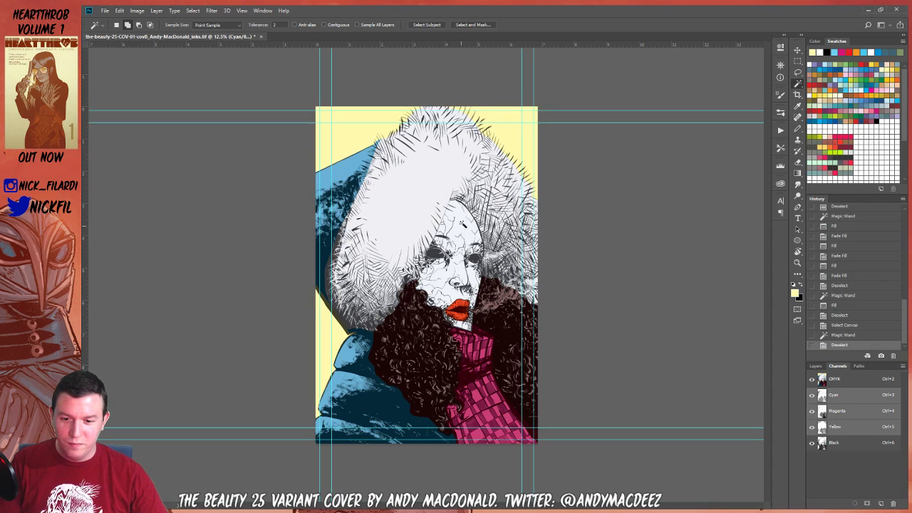
# Select the fur hood lining, tint it brown with two faded fills, and clear the selection
pyautogui.click(463, 226)
pyautogui.hotkey('ctrl', 'd')
pyautogui.click(499, 203)
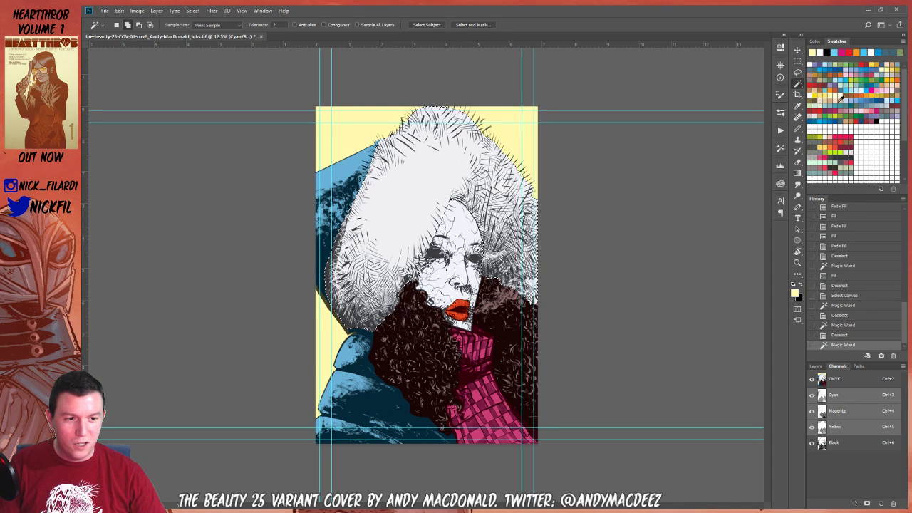
pyautogui.click(839, 71)
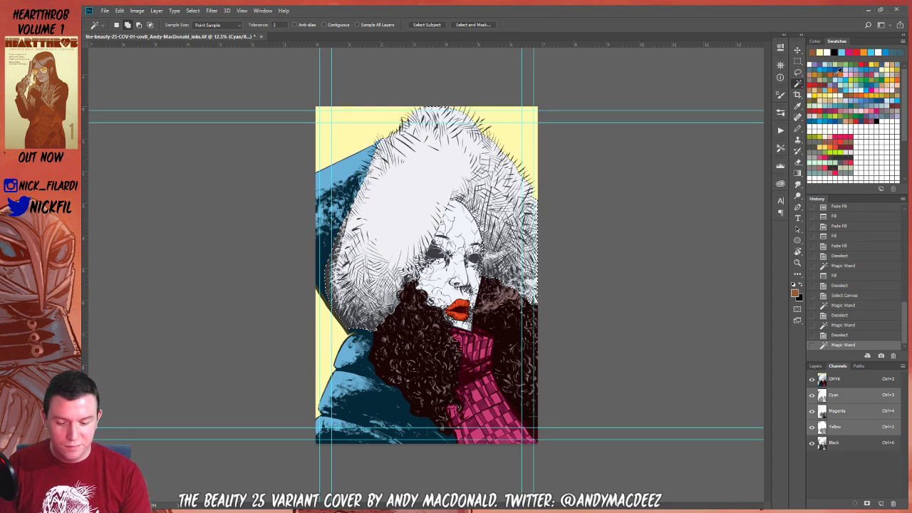
pyautogui.hotkey('alt', 'BackSpace')
pyautogui.hotkey('alt', 'BackSpace')
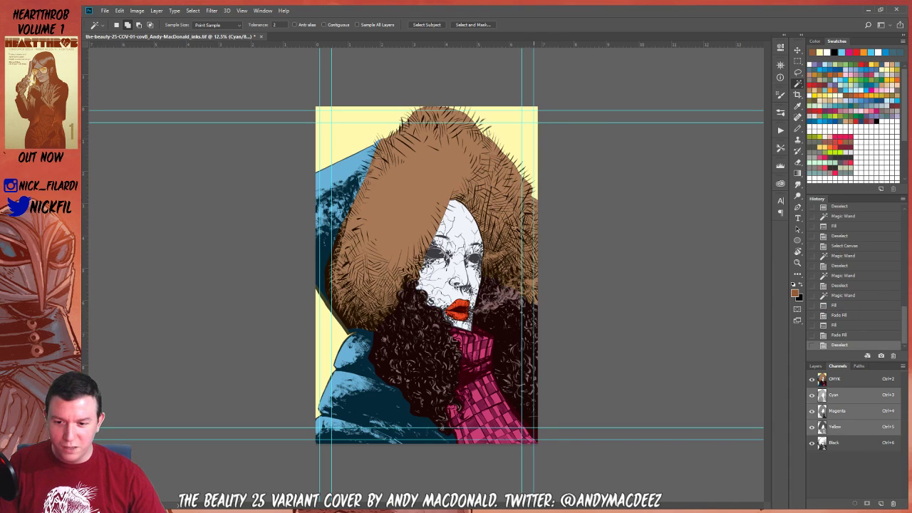
pyautogui.hotkey('ctrl', 'd')
# Select the whole canvas and add a new empty layer above the Background, keeping its blend mode at Normal
pyautogui.click(381, 210)
pyautogui.hotkey('ctrl', 'a')
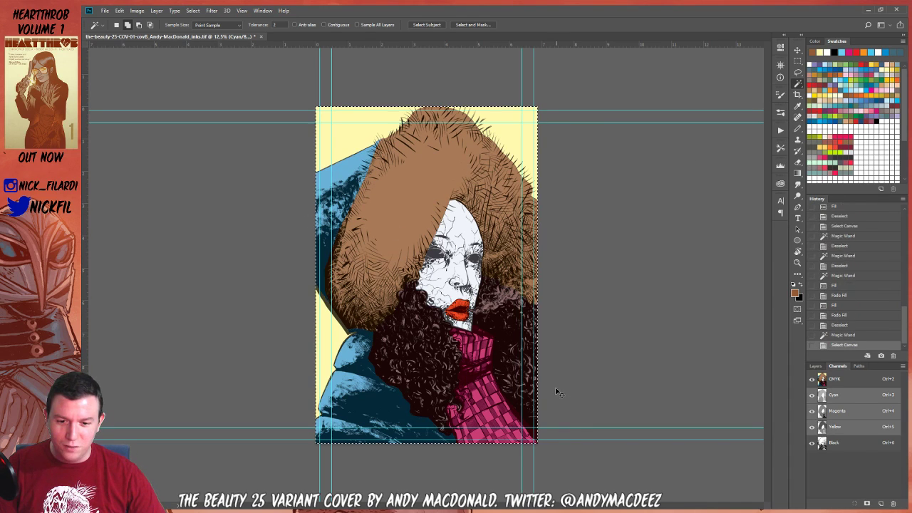
pyautogui.hotkey('ctrl', 'a')
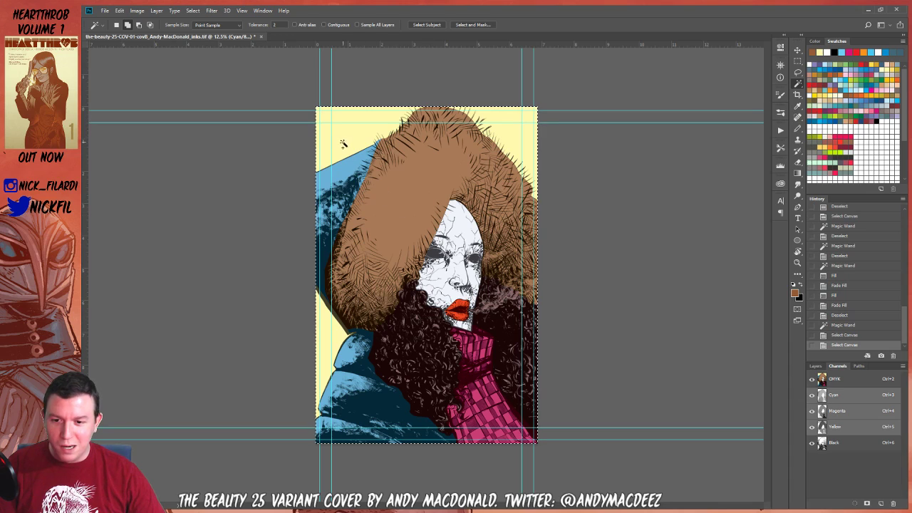
pyautogui.press('z')
pyautogui.keyDown('alt'); pyautogui.click(423, 226); pyautogui.keyUp('alt')
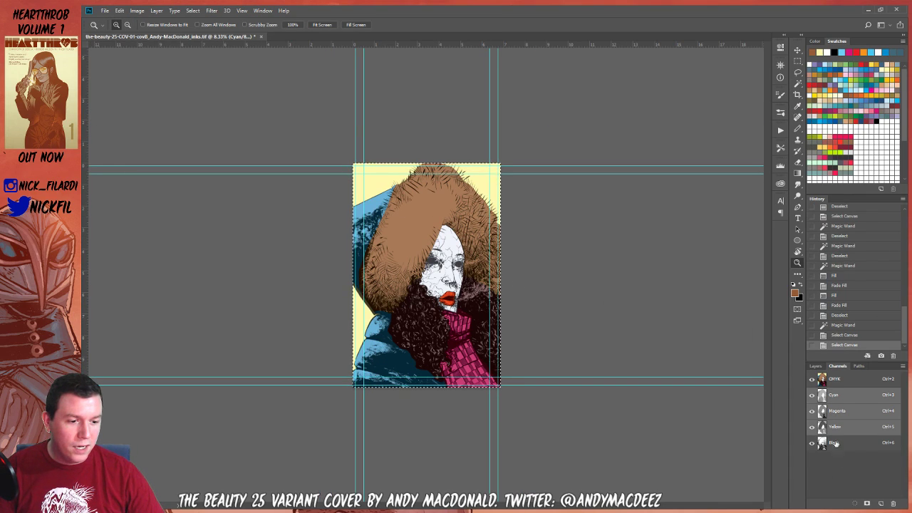
pyautogui.click(815, 366)
pyautogui.click(881, 503)
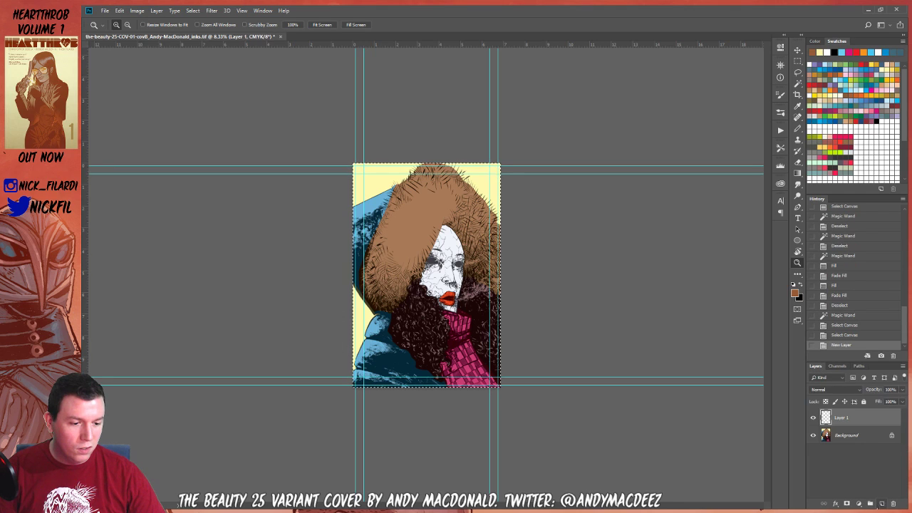
pyautogui.click(830, 390)
pyautogui.click(829, 391)
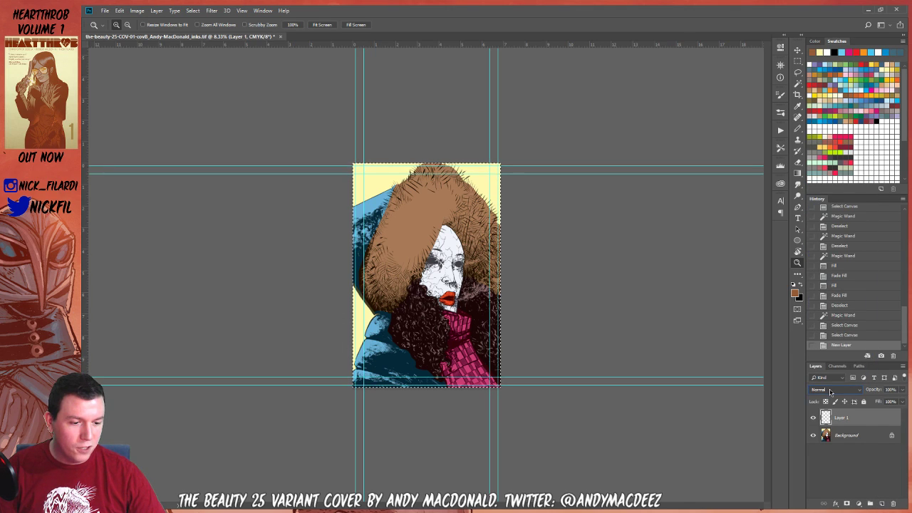
# Isolate the Background's Black channel and copy its entire line art
pyautogui.click(841, 435)
pyautogui.click(837, 365)
pyautogui.click(835, 442)
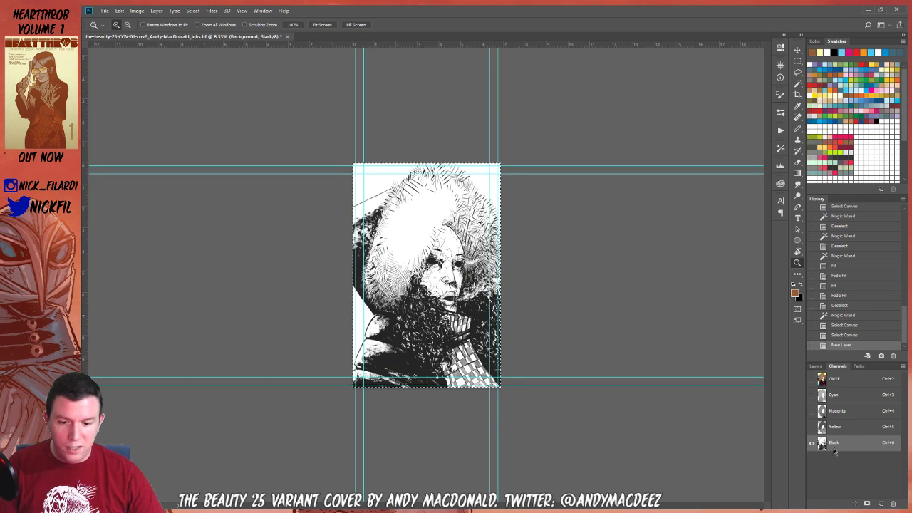
pyautogui.hotkey('ctrl', 'a')
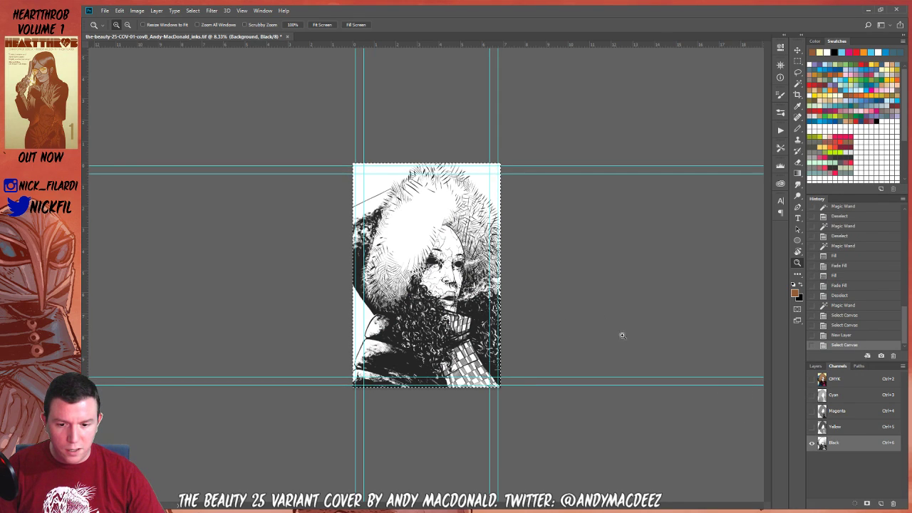
# Add another new layer above Layer 1 and fill it with solid black
pyautogui.click(816, 365)
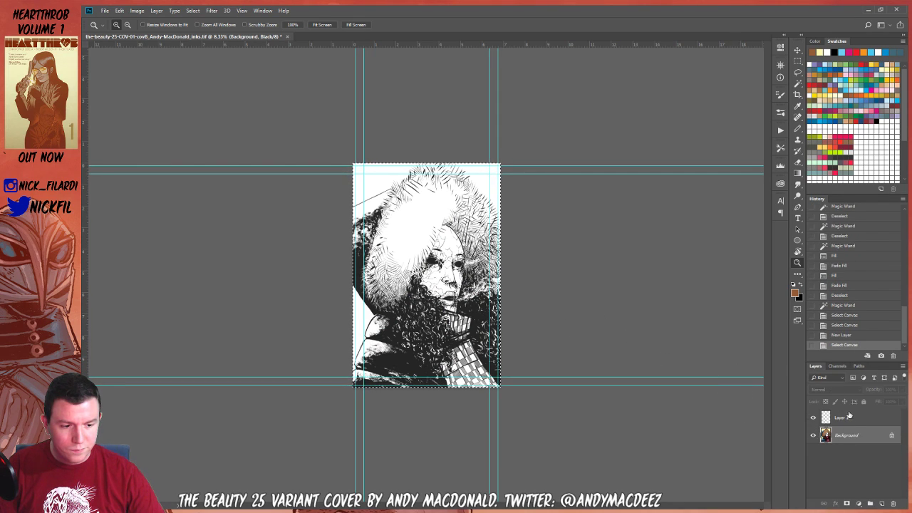
pyautogui.click(848, 416)
pyautogui.click(881, 503)
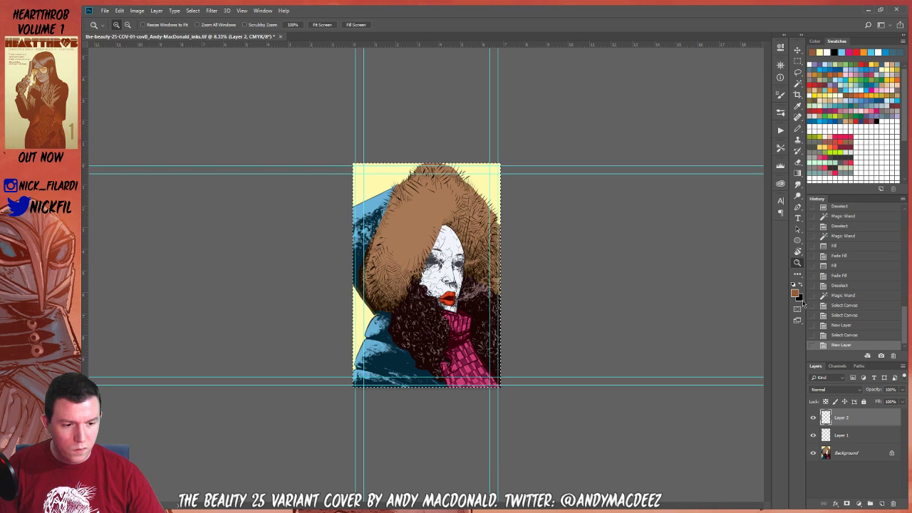
pyautogui.click(877, 118)
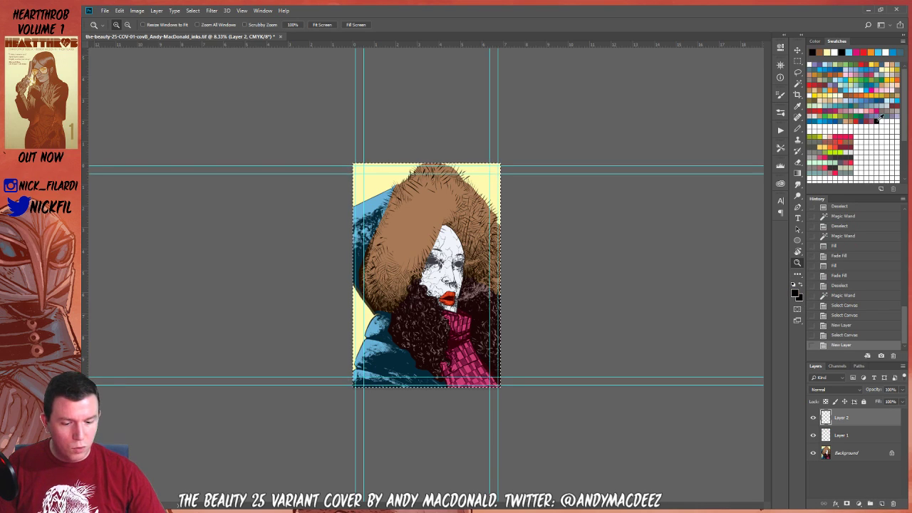
pyautogui.hotkey('alt', 'BackSpace')
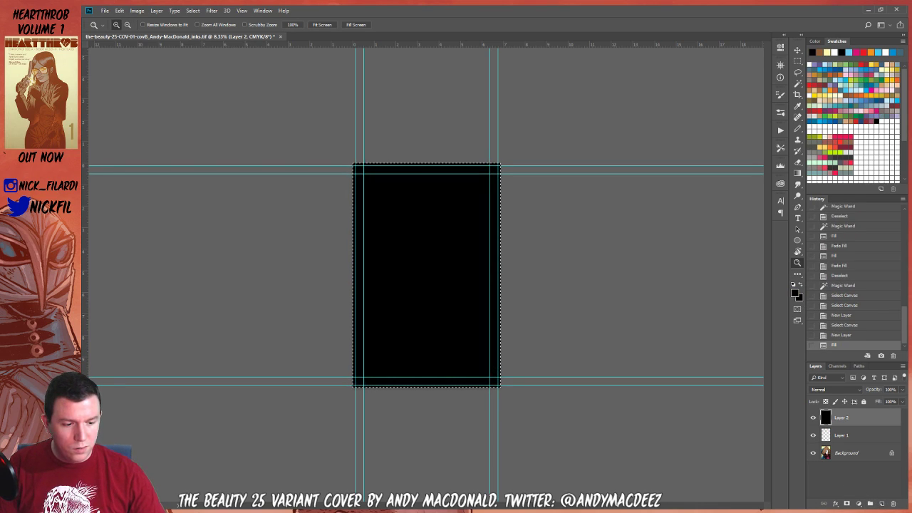
# Add a layer mask to the black layer, paste the copied line art into it and invert the mask
pyautogui.click(846, 503)
pyautogui.keyDown('alt'); pyautogui.click(841, 419); pyautogui.keyUp('alt')
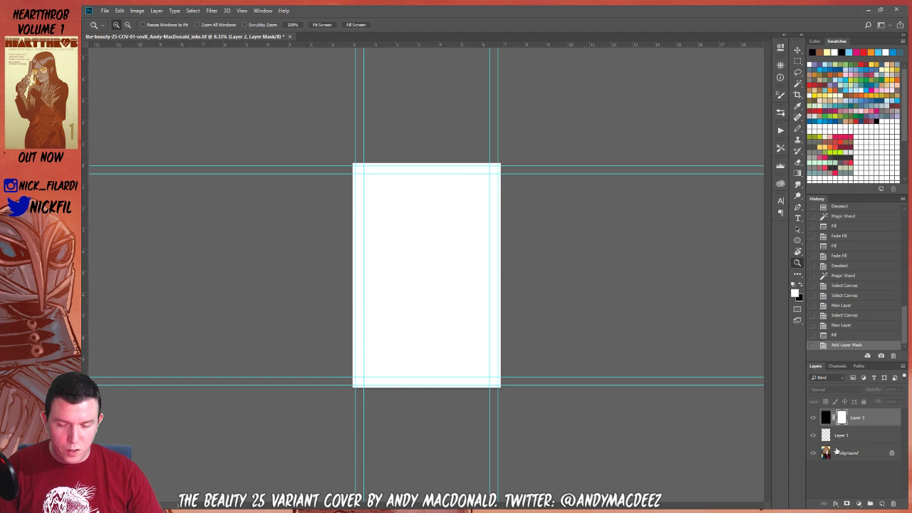
pyautogui.hotkey('ctrl', 'v')
pyautogui.hotkey('ctrl', 'i')
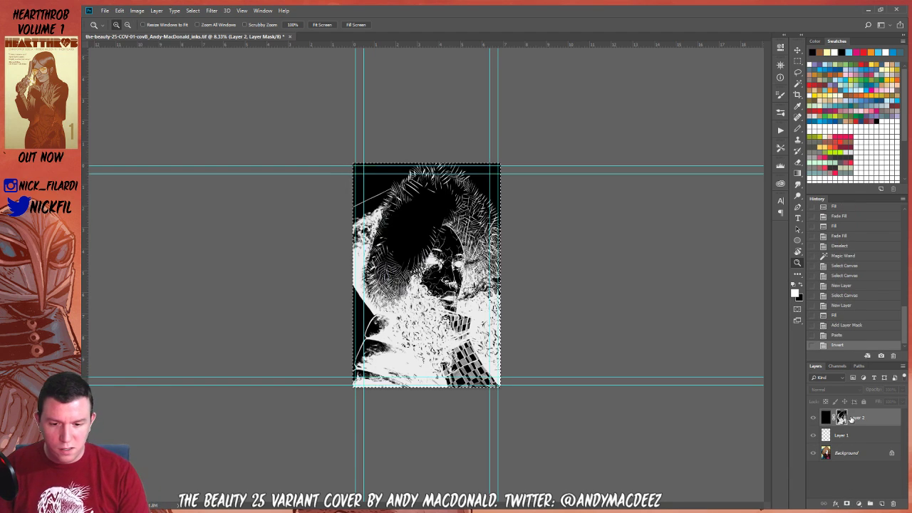
# Clear the line art from the Background's Black channel with a white fill, deselect, and restore the CMYK composite view
pyautogui.click(848, 454)
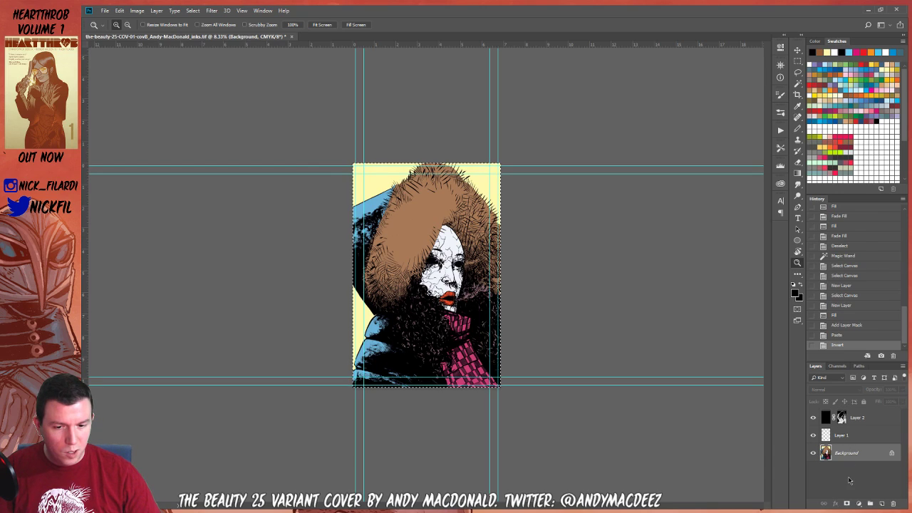
pyautogui.click(848, 436)
pyautogui.click(850, 450)
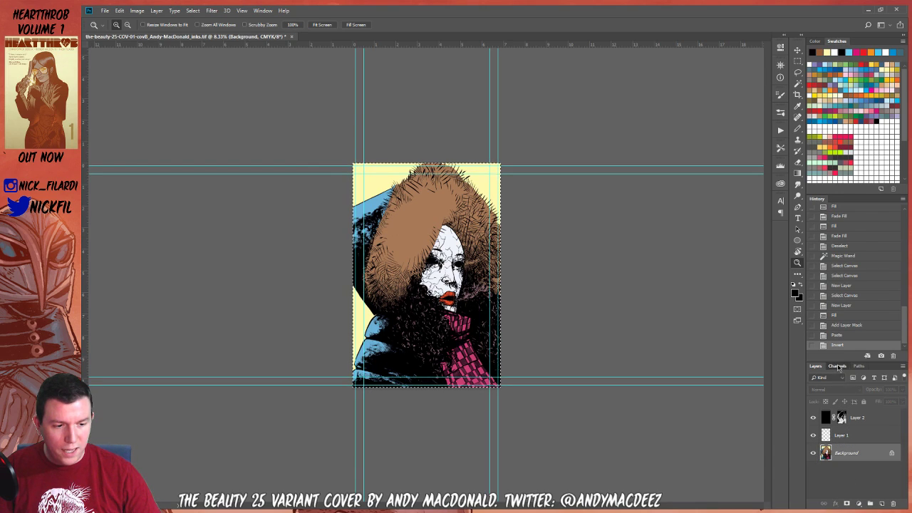
pyautogui.click(837, 366)
pyautogui.click(831, 444)
pyautogui.hotkey('ctrl', 'd')
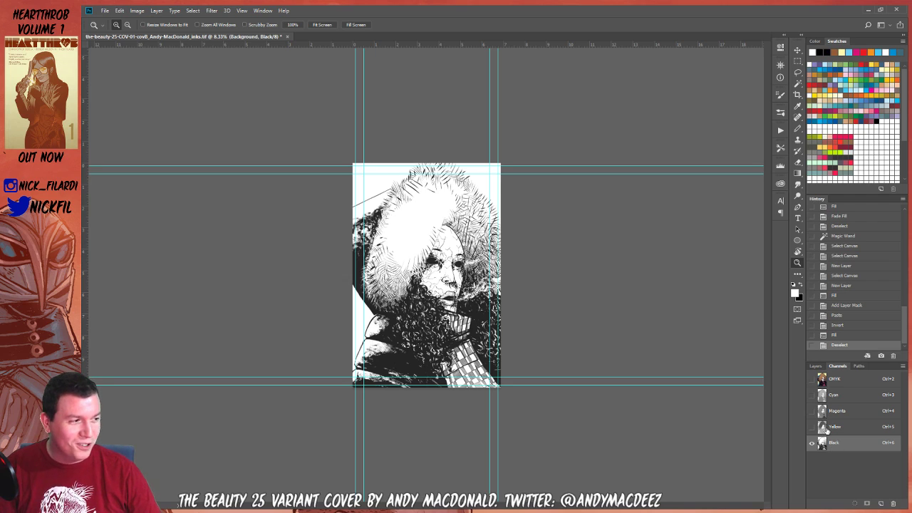
pyautogui.click(403, 293)
pyautogui.click(833, 379)
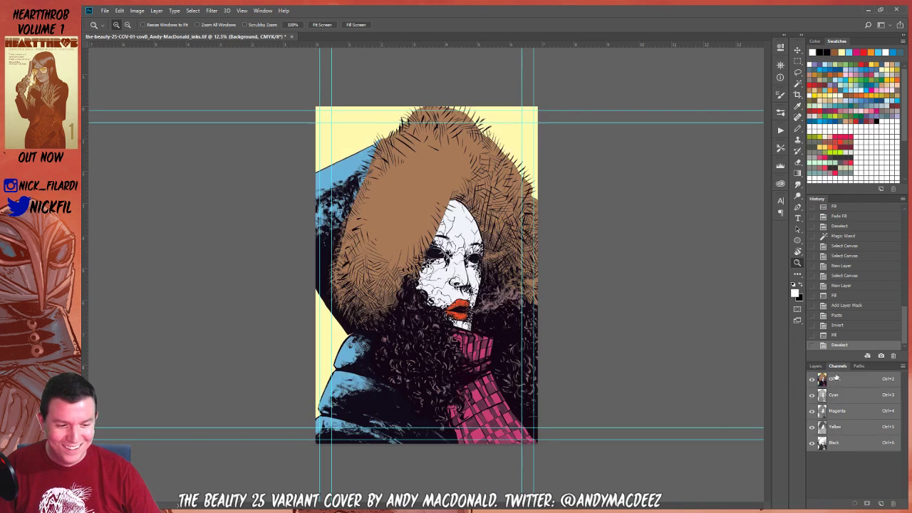
# Fill Layer 1 with light blue and fade the fill so it tints the whole cover beneath the line art
pyautogui.click(815, 366)
pyautogui.click(837, 438)
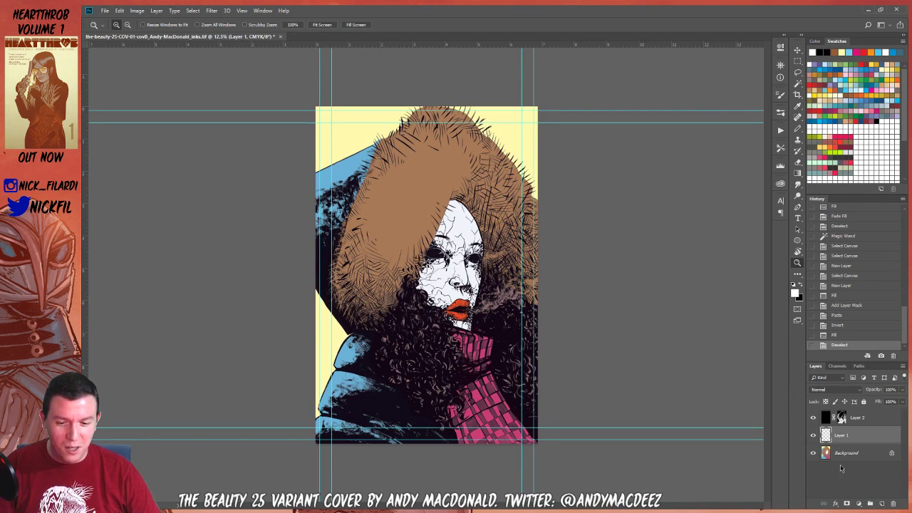
pyautogui.click(839, 453)
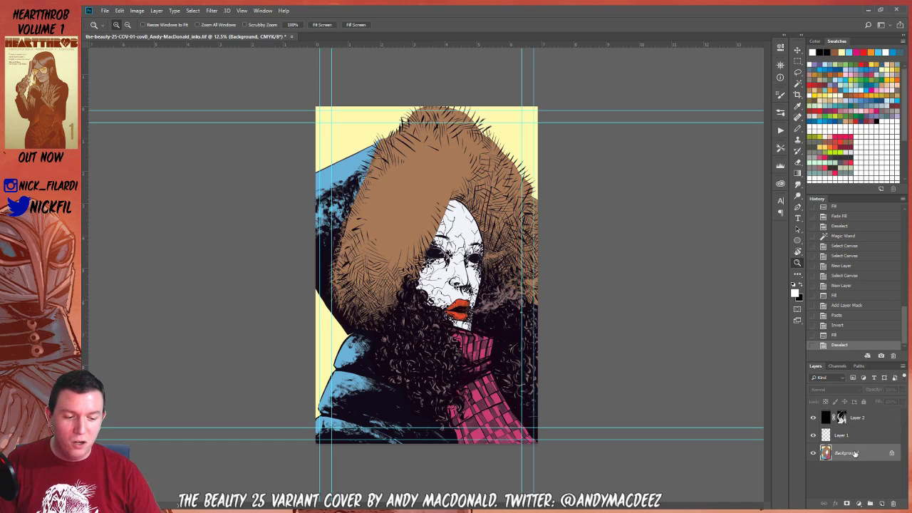
pyautogui.click(847, 85)
pyautogui.click(853, 438)
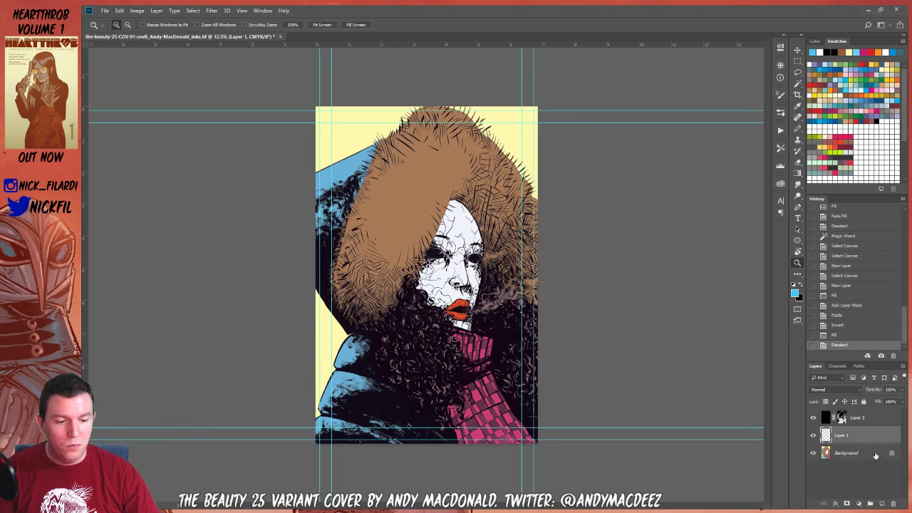
pyautogui.hotkey('alt', 'BackSpace')
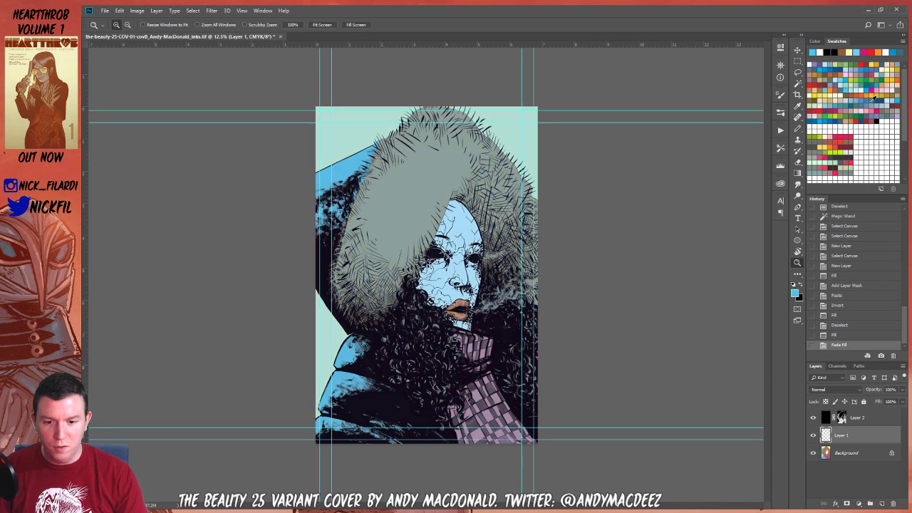
pyautogui.keyDown('alt'); pyautogui.click(439, 151); pyautogui.keyUp('alt')
pyautogui.hotkey('ctrl', 'r')
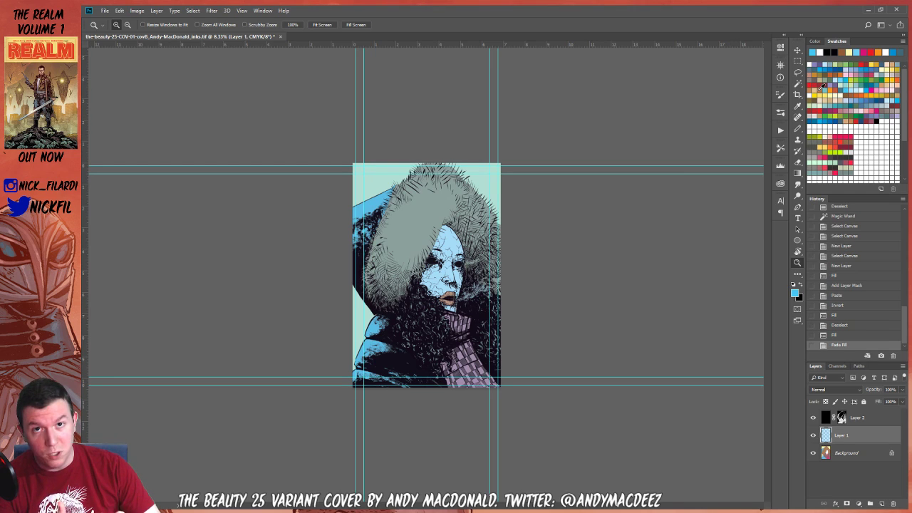
# Shift the hue of the light blue tint on Layer 1 to +35 with Hue/Saturation
pyautogui.click(794, 292)
pyautogui.click(653, 177)
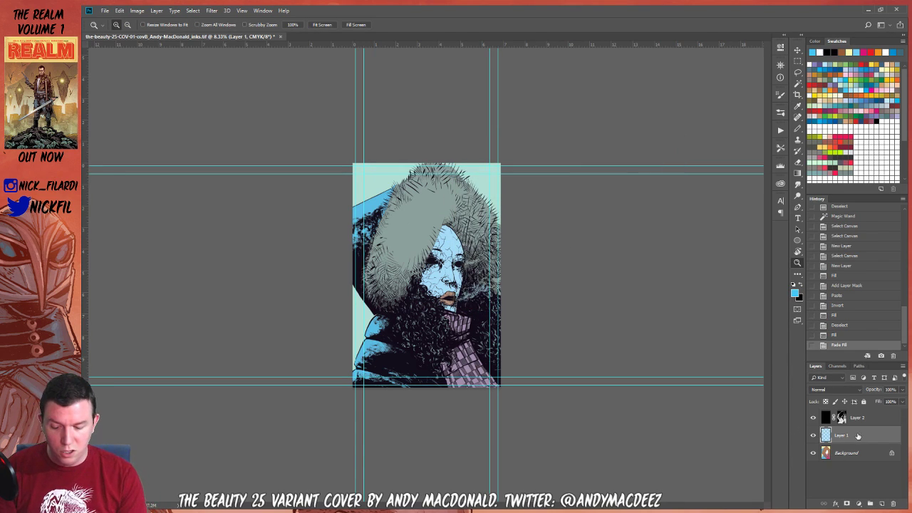
pyautogui.hotkey('ctrl', 'u')
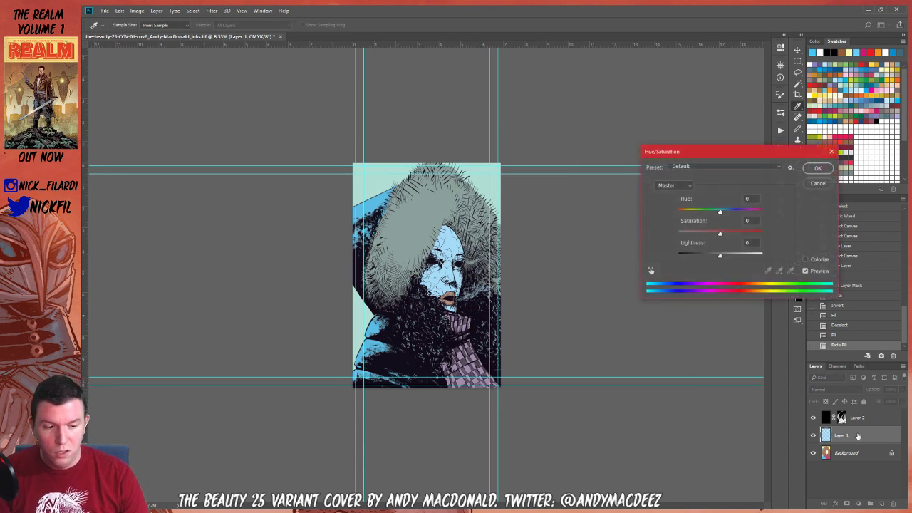
pyautogui.click(705, 213)
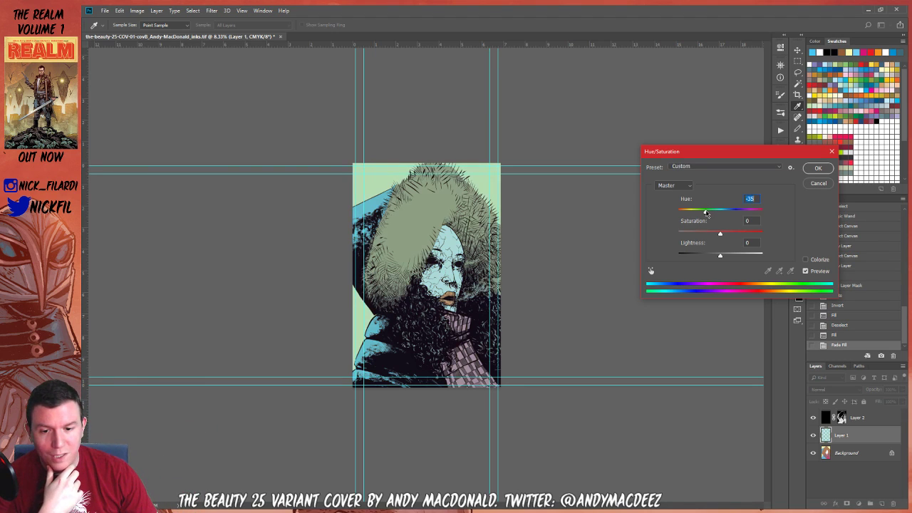
pyautogui.moveTo(705, 215); pyautogui.dragTo(736, 217)
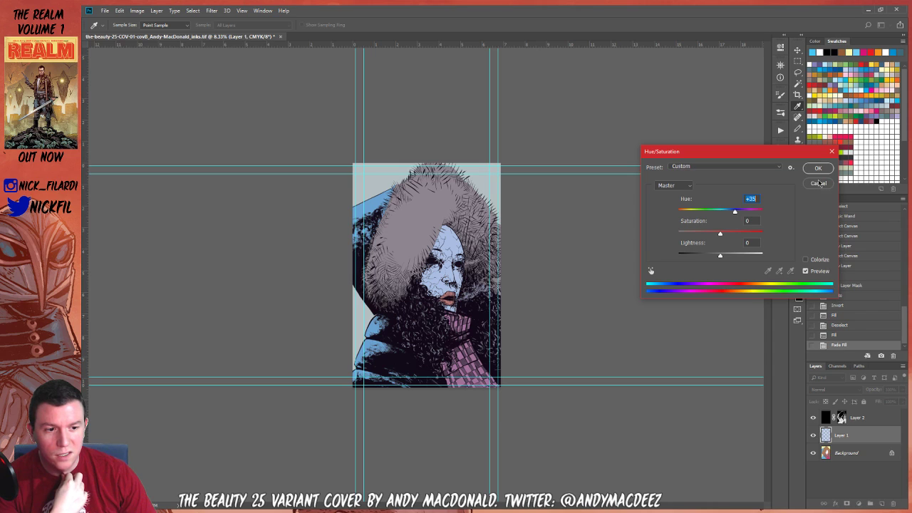
pyautogui.click(818, 169)
pyautogui.press('z')
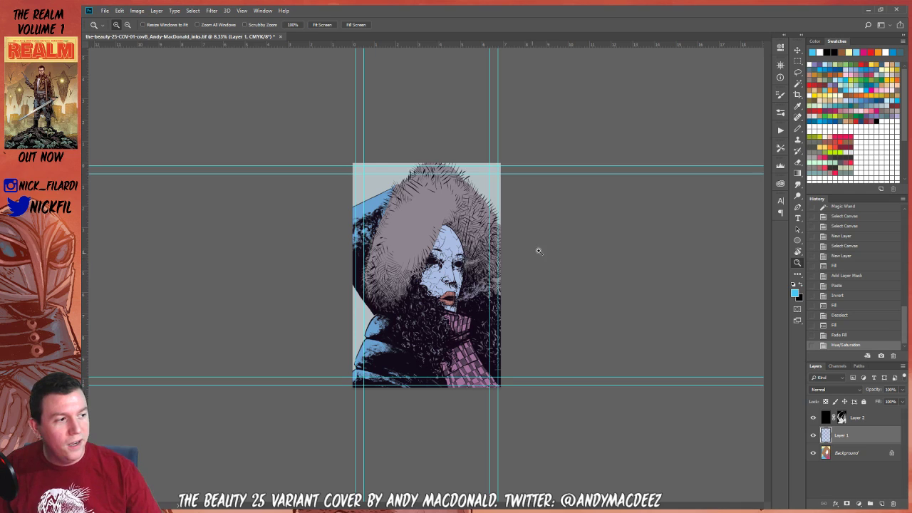
# Add a new layer above Layer 1 and lasso the lit areas of the woman's face, from forehead to chin
pyautogui.click(415, 250)
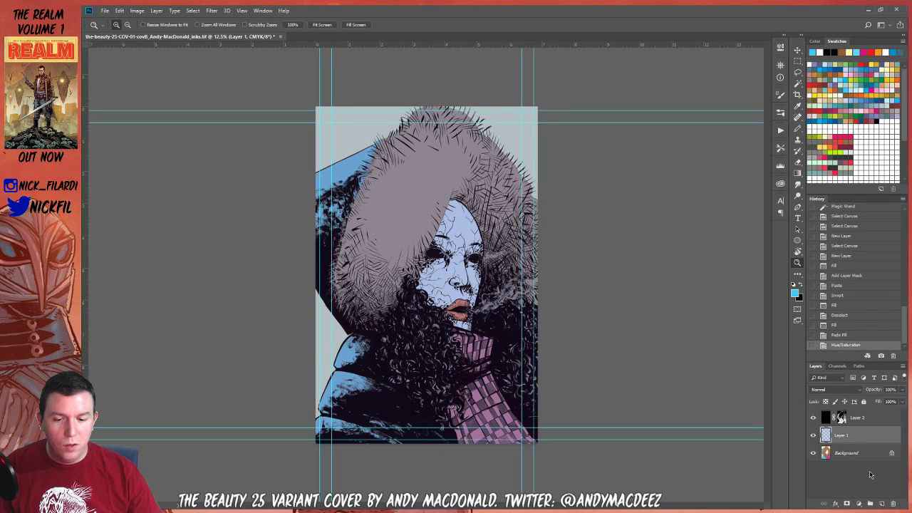
pyautogui.click(881, 504)
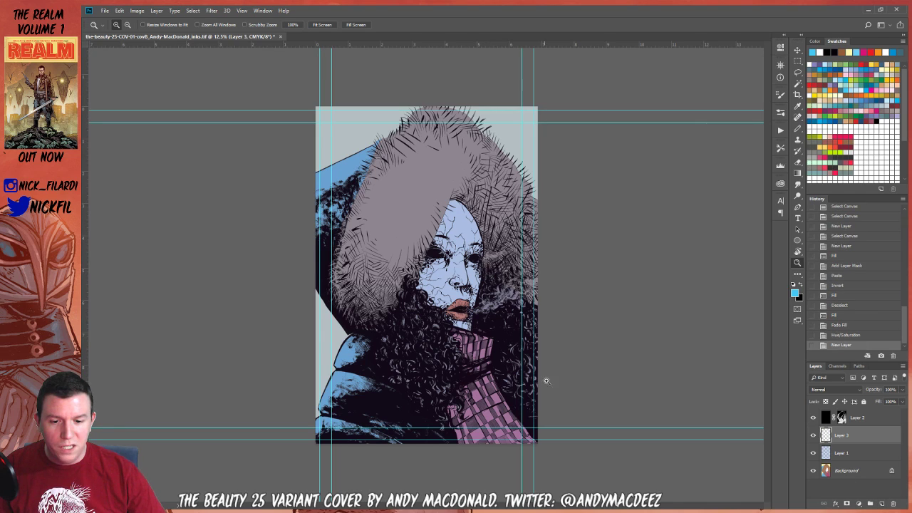
pyautogui.keyDown('alt'); pyautogui.click(453, 281); pyautogui.keyUp('alt')
pyautogui.click(454, 277)
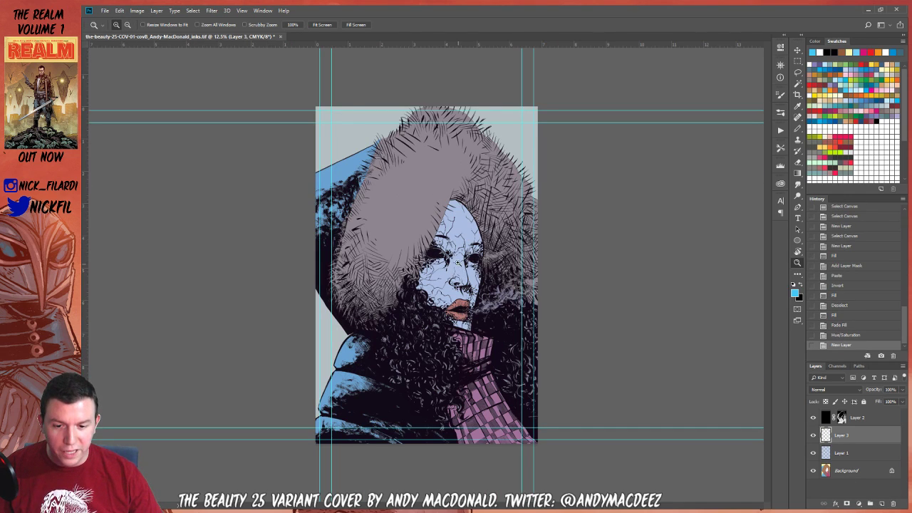
pyautogui.click(457, 262)
pyautogui.press('l')
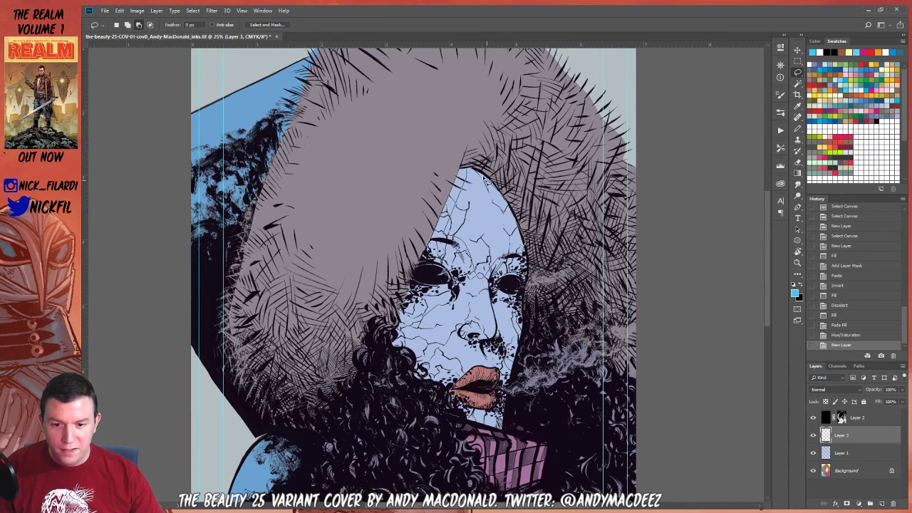
pyautogui.moveTo(487, 182)
pyautogui.mouseDown()
pyautogui.moveTo(470, 171)
pyautogui.moveTo(483, 272)
pyautogui.mouseUp()
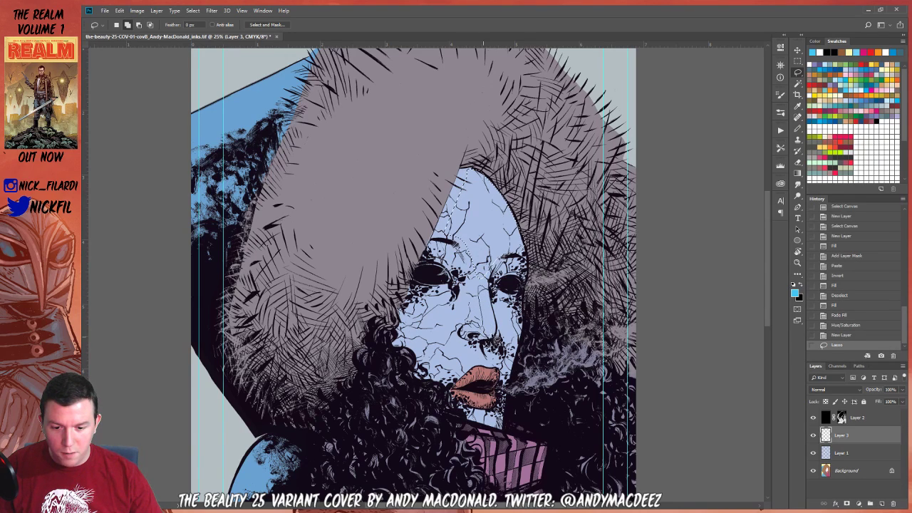
pyautogui.moveTo(497, 335)
pyautogui.mouseDown()
pyautogui.moveTo(493, 292)
pyautogui.moveTo(470, 328)
pyautogui.moveTo(452, 296)
pyautogui.moveTo(409, 303)
pyautogui.moveTo(404, 326)
pyautogui.moveTo(449, 383)
pyautogui.moveTo(479, 365)
pyautogui.moveTo(462, 345)
pyautogui.moveTo(466, 293)
pyautogui.moveTo(457, 324)
pyautogui.moveTo(507, 346)
pyautogui.moveTo(500, 363)
pyautogui.moveTo(511, 381)
pyautogui.moveTo(528, 313)
pyautogui.mouseUp()
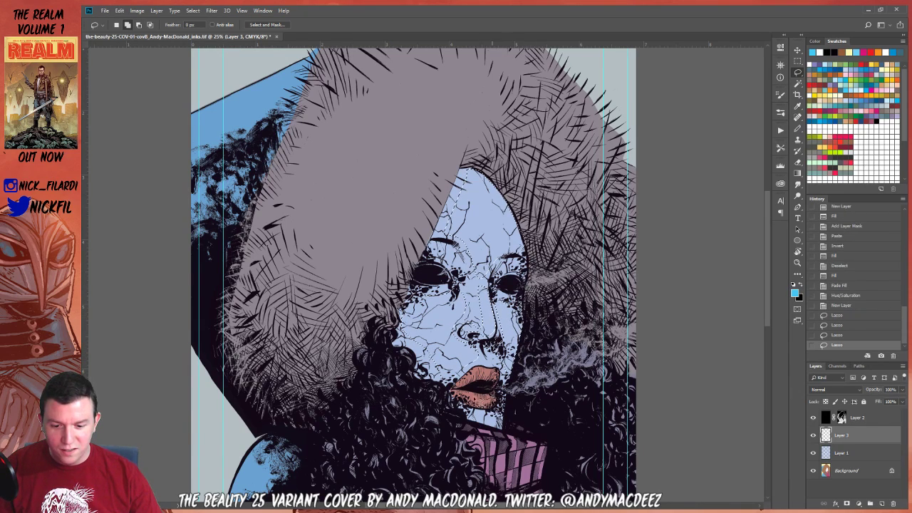
pyautogui.moveTo(456, 392)
pyautogui.mouseDown()
pyautogui.moveTo(463, 404)
pyautogui.moveTo(496, 409)
pyautogui.moveTo(500, 398)
pyautogui.moveTo(491, 432)
pyautogui.moveTo(497, 413)
pyautogui.mouseUp()
# Set the blending mode of Layer 3 to Screen
pyautogui.press('z')
pyautogui.keyDown('alt'); pyautogui.click(504, 317); pyautogui.keyUp('alt')
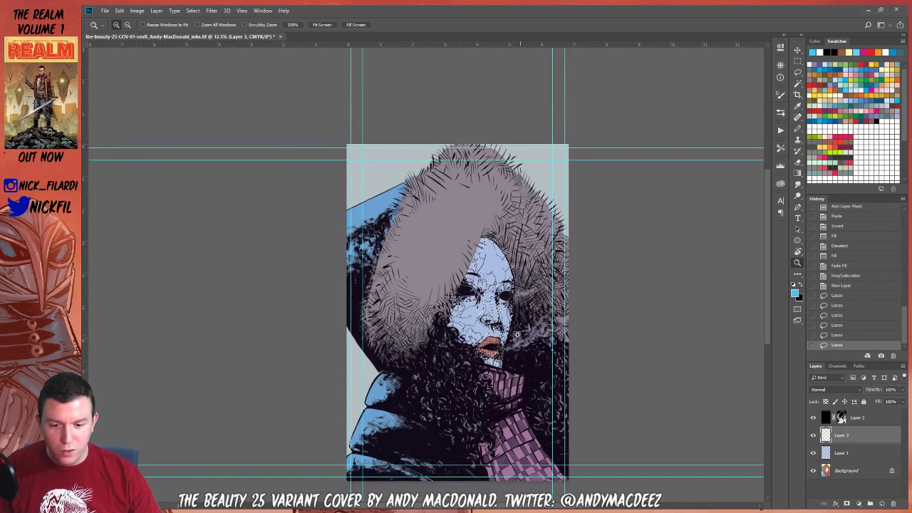
pyautogui.scroll(1, 517, 333)
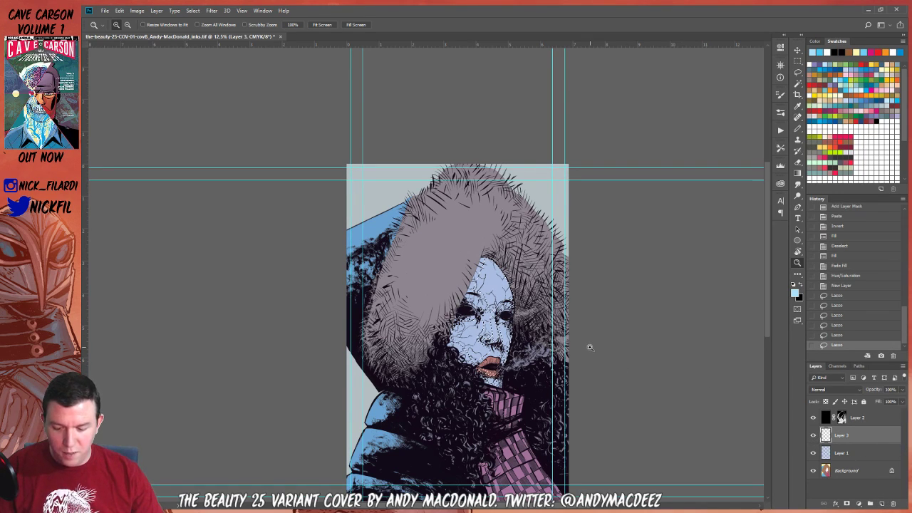
pyautogui.press('g')
pyautogui.click(821, 389)
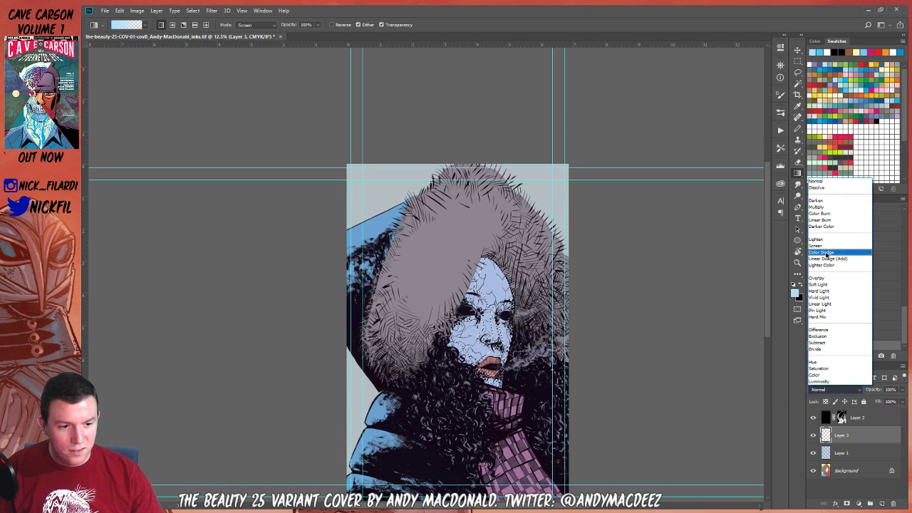
pyautogui.click(834, 248)
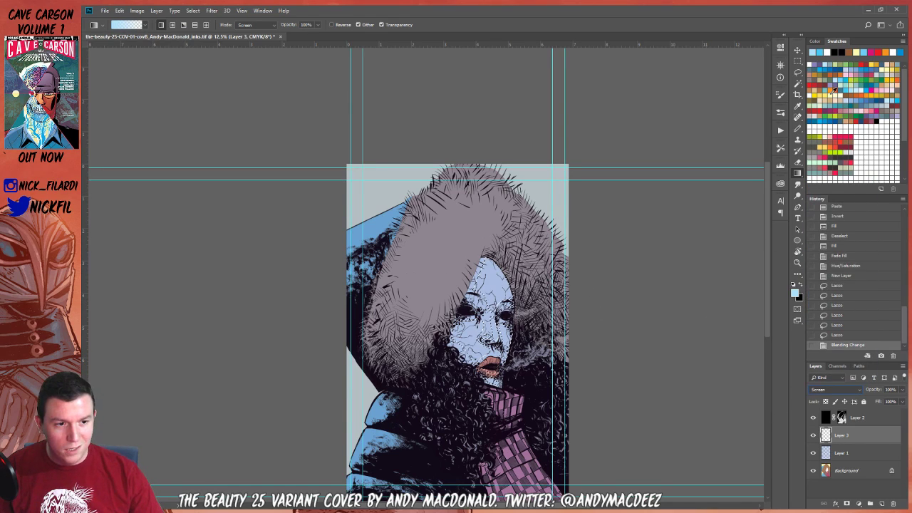
# Try a pale yellow gradient over the selected face areas and preview a hue shift of -122 on it
pyautogui.click(834, 94)
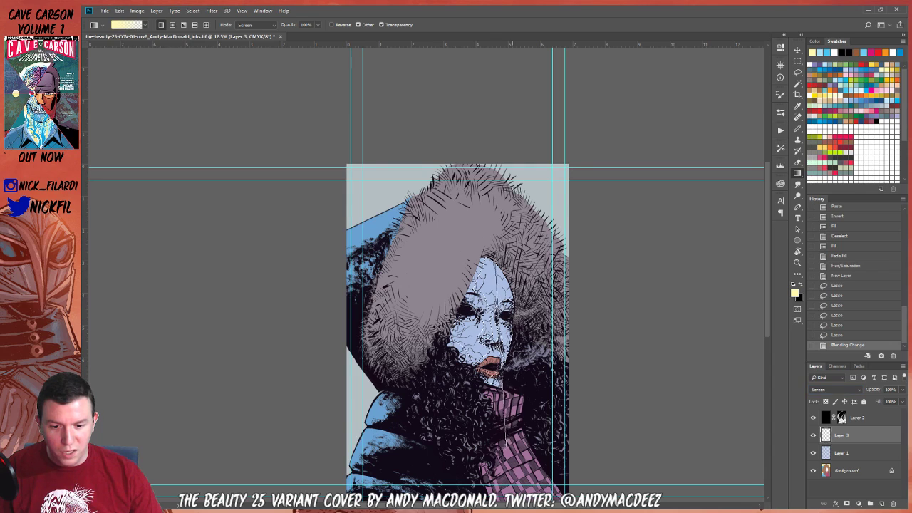
pyautogui.moveTo(484, 341); pyautogui.dragTo(514, 440)
pyautogui.hotkey('ctrl', 'h')
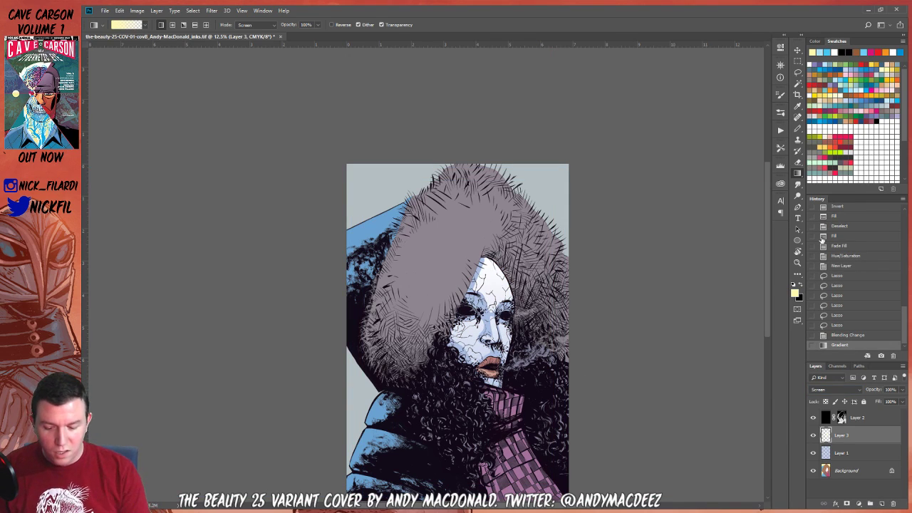
pyautogui.hotkey('ctrl', 'u')
pyautogui.moveTo(702, 215)
pyautogui.mouseDown()
pyautogui.moveTo(677, 214)
pyautogui.moveTo(701, 214)
pyautogui.moveTo(688, 213)
pyautogui.mouseUp()
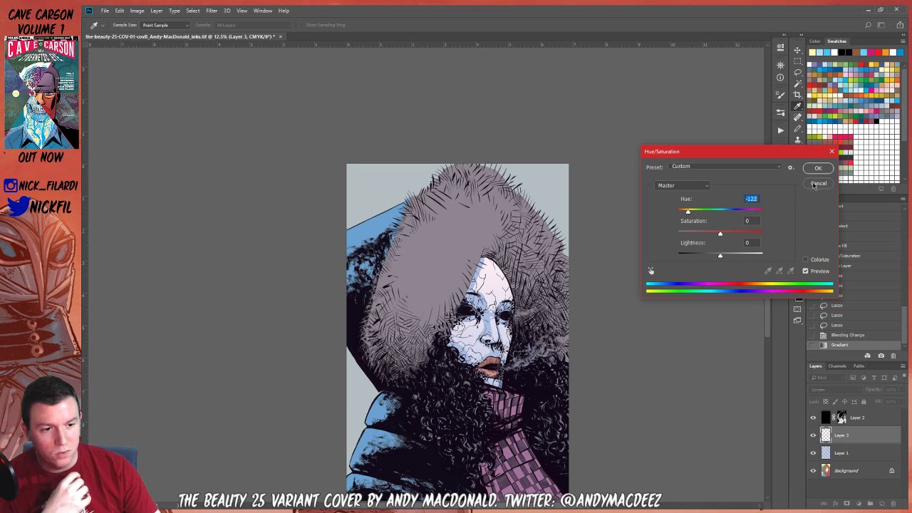
pyautogui.click(815, 184)
# Revert to the state before the yellow gradient and try a bright cyan gradient down the selected face areas
pyautogui.click(849, 74)
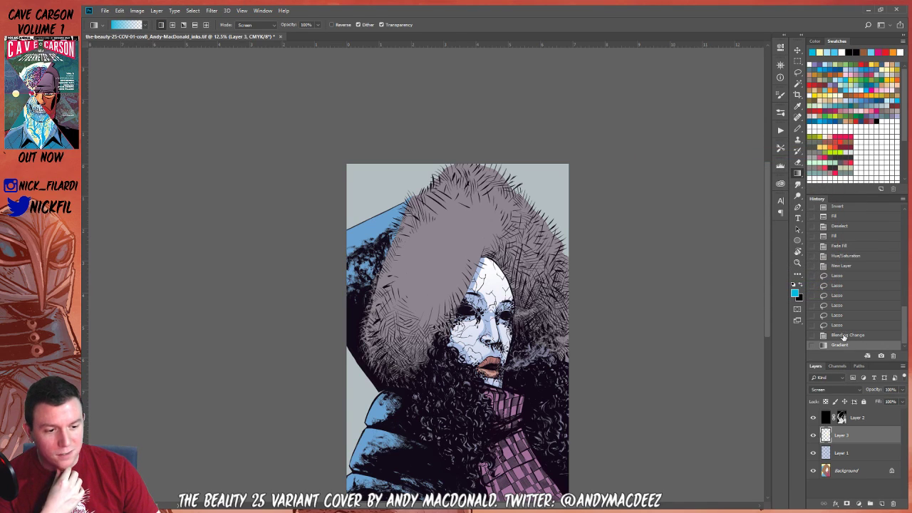
pyautogui.click(847, 334)
pyautogui.moveTo(493, 262); pyautogui.dragTo(493, 342)
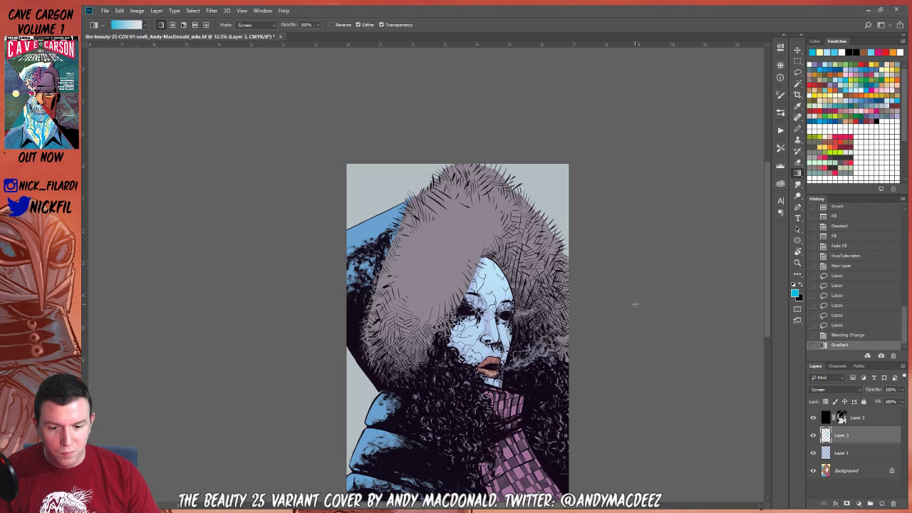
pyautogui.hotkey('ctrl', 'u')
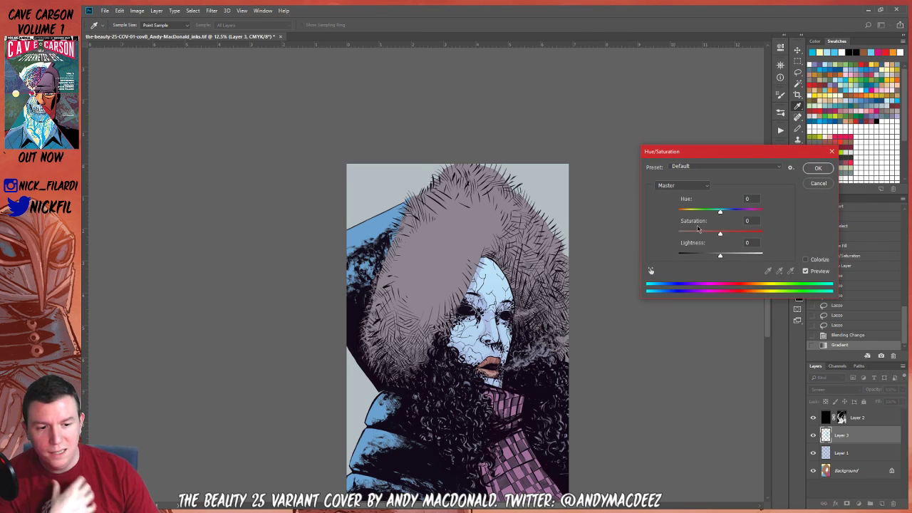
pyautogui.moveTo(704, 212)
pyautogui.mouseDown()
pyautogui.moveTo(685, 212)
pyautogui.moveTo(719, 212)
pyautogui.mouseUp()
pyautogui.click(817, 183)
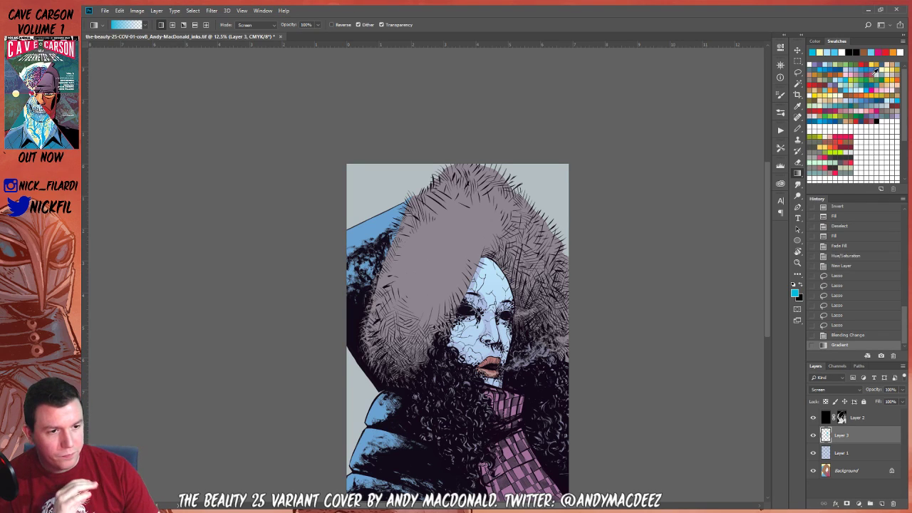
# Set the gradient mode to Normal and fill the selected lit areas of the face with yellow-orange on Layer 3
pyautogui.click(869, 95)
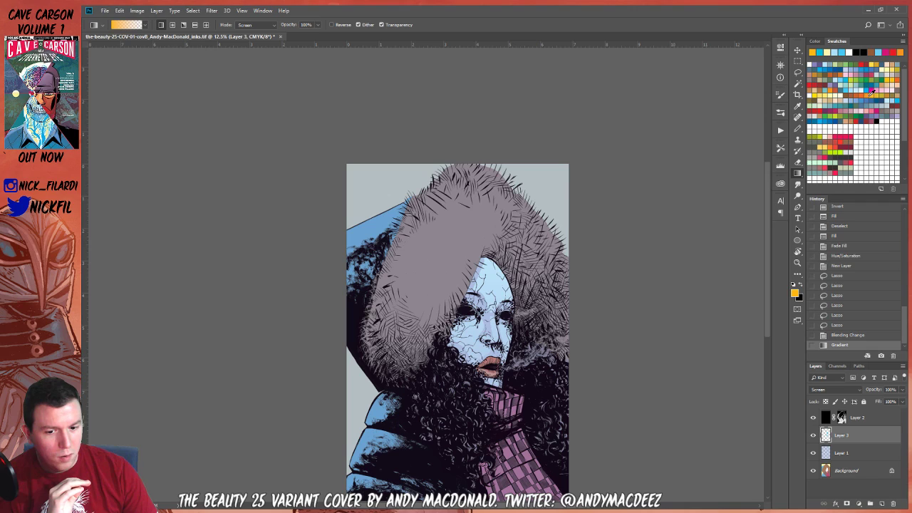
pyautogui.moveTo(517, 217); pyautogui.dragTo(495, 299)
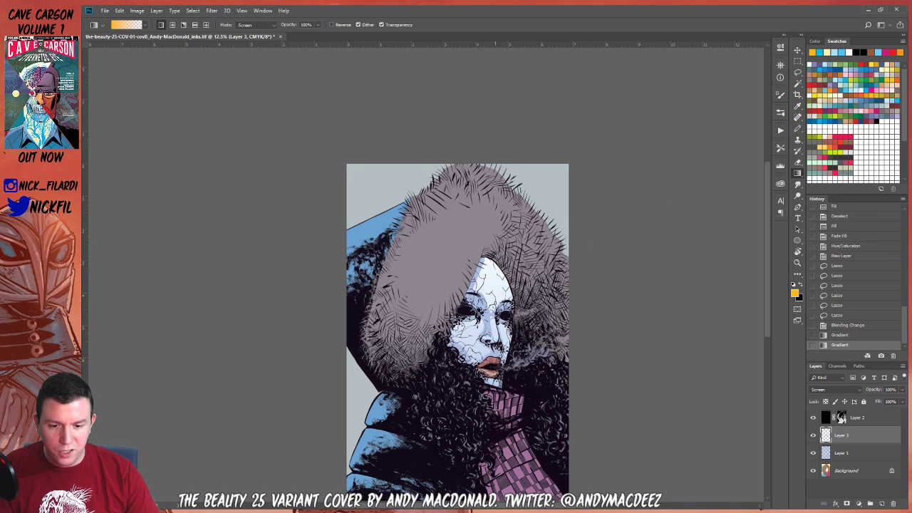
pyautogui.hotkey('ctrl', 'z')
pyautogui.click(249, 25)
pyautogui.click(252, 34)
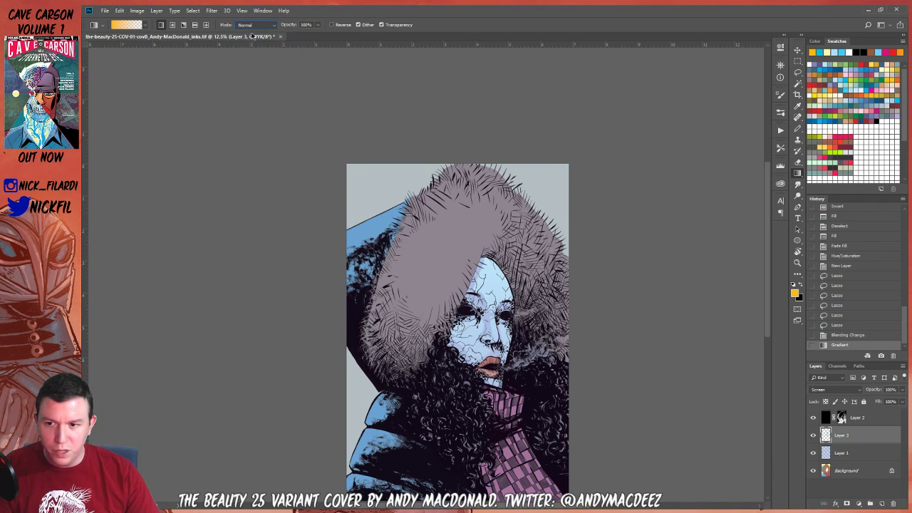
pyautogui.moveTo(484, 242); pyautogui.dragTo(489, 306)
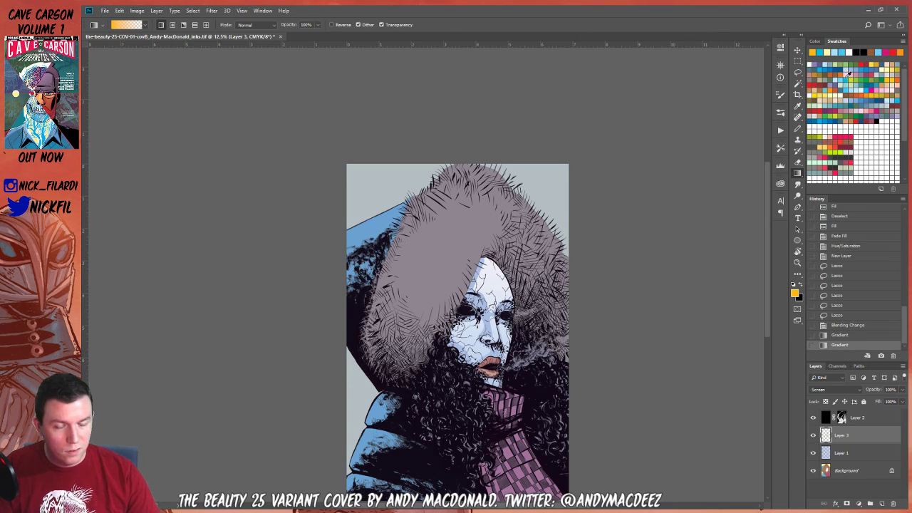
pyautogui.hotkey('alt', 'BackSpace')
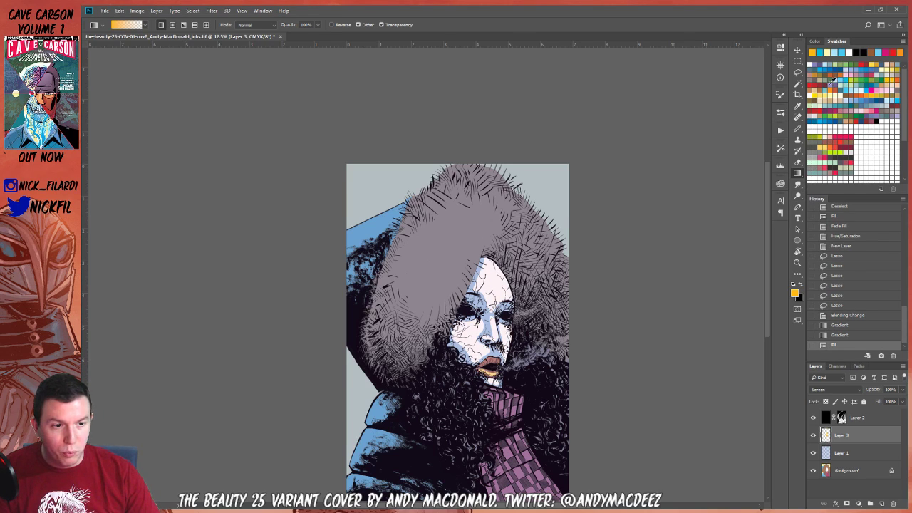
# Shift the hue of the face lighting on Layer 3 to +31 with Hue/Saturation
pyautogui.hotkey('ctrl', 'u')
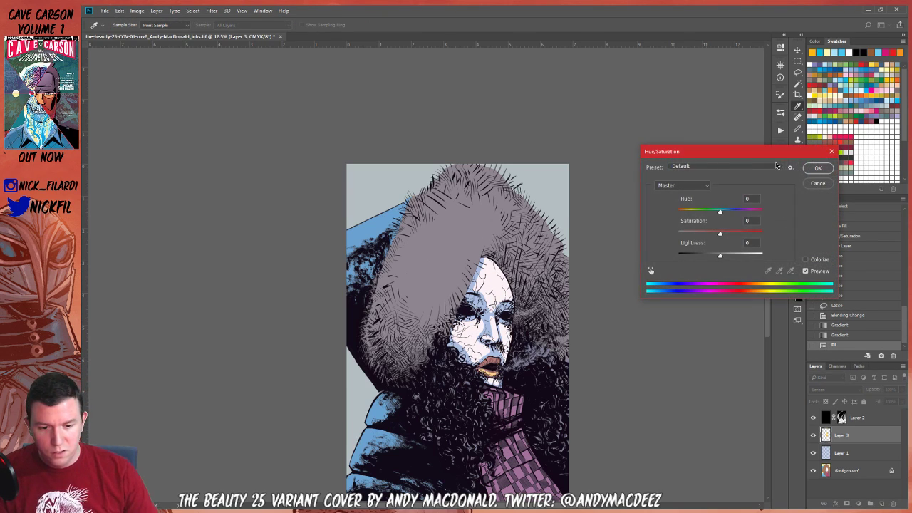
pyautogui.moveTo(719, 212)
pyautogui.mouseDown()
pyautogui.moveTo(673, 216)
pyautogui.moveTo(754, 221)
pyautogui.moveTo(733, 220)
pyautogui.mouseUp()
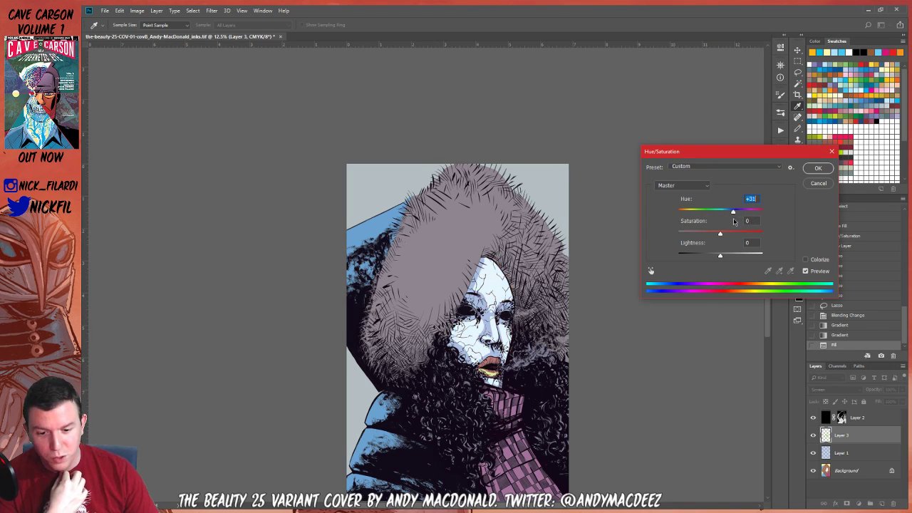
pyautogui.click(820, 168)
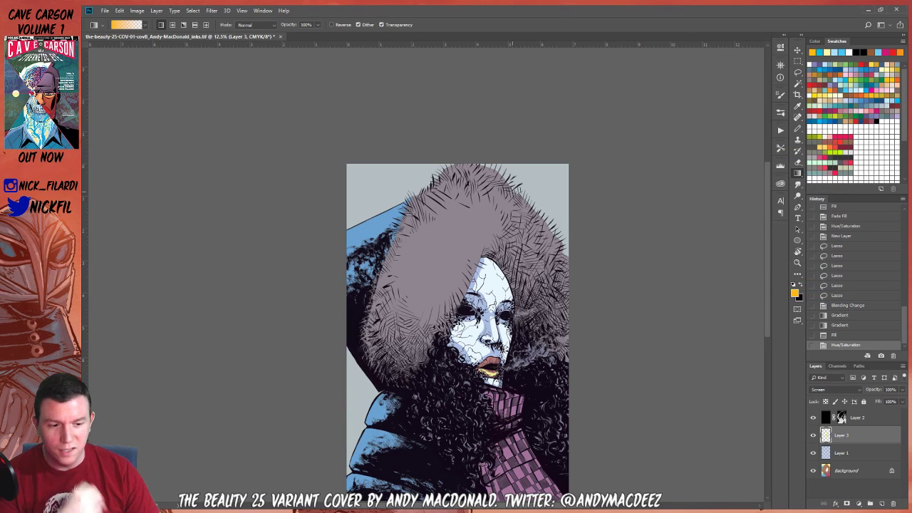
# Extend the lasso selection to the lit parts of the fur hood, the jacket's shoulder and sleeve, and the scarf
pyautogui.press('l')
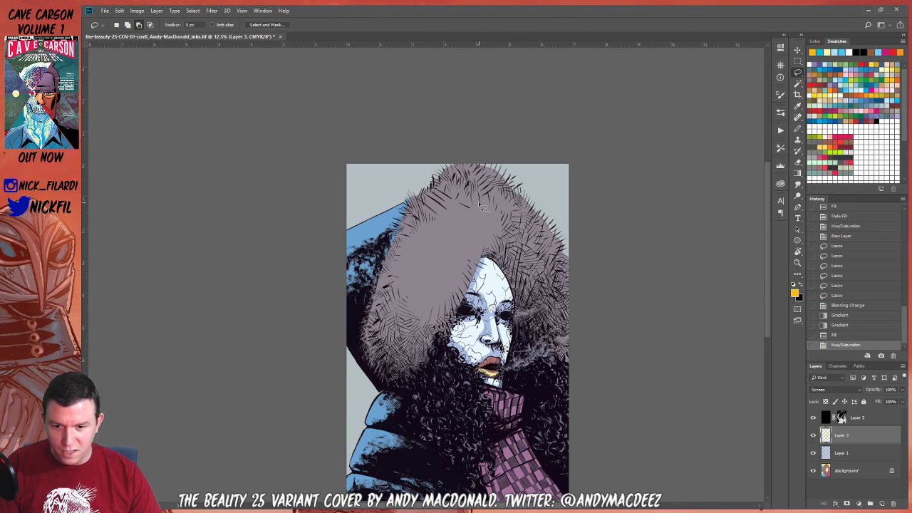
pyautogui.moveTo(449, 203)
pyautogui.mouseDown()
pyautogui.moveTo(416, 226)
pyautogui.moveTo(403, 253)
pyautogui.moveTo(431, 344)
pyautogui.moveTo(464, 275)
pyautogui.moveTo(520, 274)
pyautogui.moveTo(578, 332)
pyautogui.moveTo(562, 260)
pyautogui.moveTo(494, 188)
pyautogui.moveTo(449, 203)
pyautogui.mouseUp()
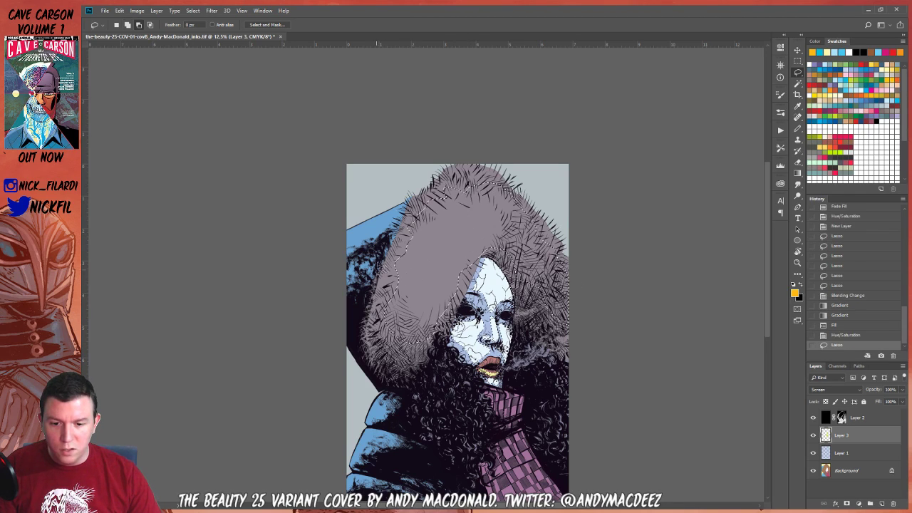
pyautogui.moveTo(348, 242)
pyautogui.mouseDown()
pyautogui.moveTo(329, 263)
pyautogui.moveTo(419, 224)
pyautogui.mouseUp()
pyautogui.moveTo(492, 384)
pyautogui.mouseDown()
pyautogui.moveTo(542, 401)
pyautogui.moveTo(524, 448)
pyautogui.moveTo(531, 409)
pyautogui.moveTo(476, 461)
pyautogui.mouseUp()
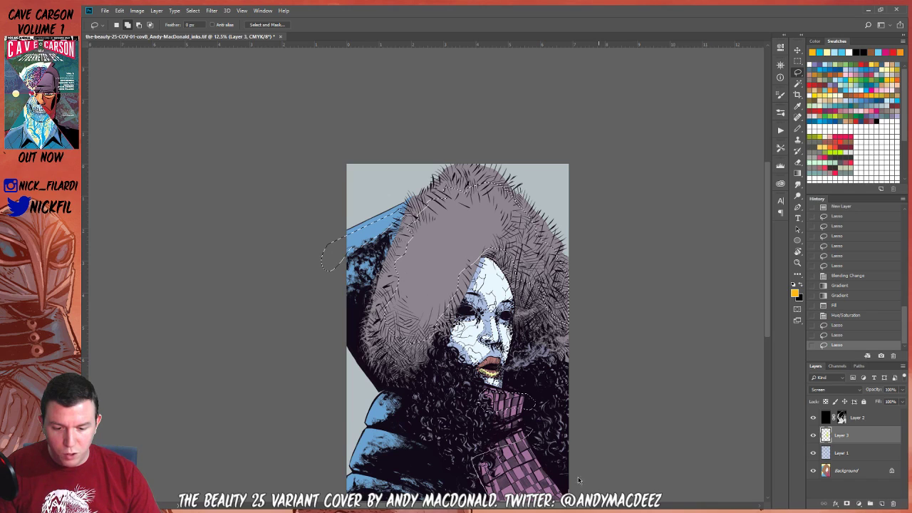
pyautogui.moveTo(578, 480); pyautogui.dragTo(576, 482)
pyautogui.moveTo(370, 425)
pyautogui.mouseDown()
pyautogui.moveTo(377, 427)
pyautogui.moveTo(353, 488)
pyautogui.moveTo(404, 473)
pyautogui.mouseUp()
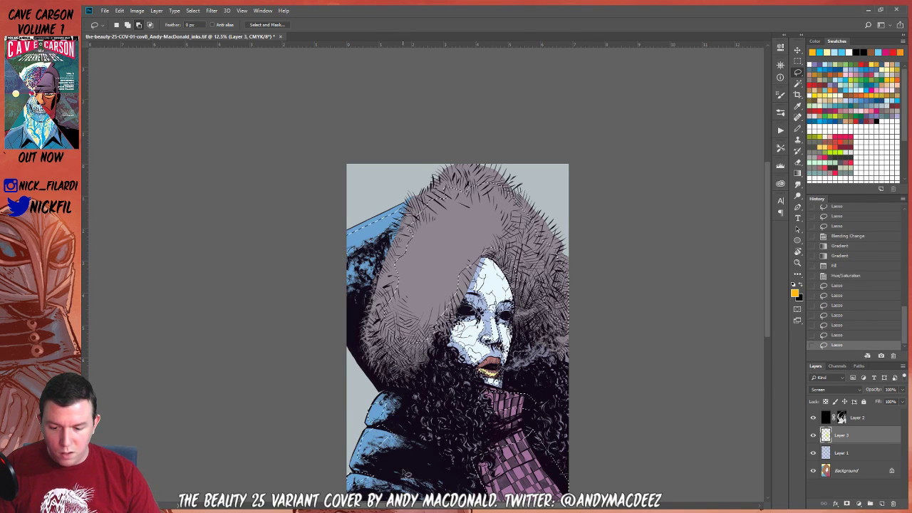
# Fill the combined lighting selection on Layer 3 with yellow-orange and hide the selection edges
pyautogui.hotkey('ctrl', 'u')
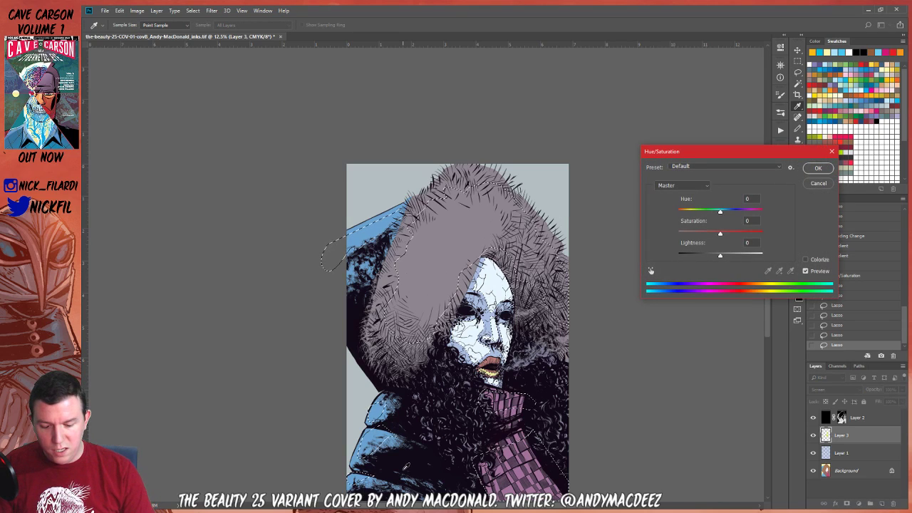
pyautogui.press('Return')
pyautogui.hotkey('alt', 'BackSpace')
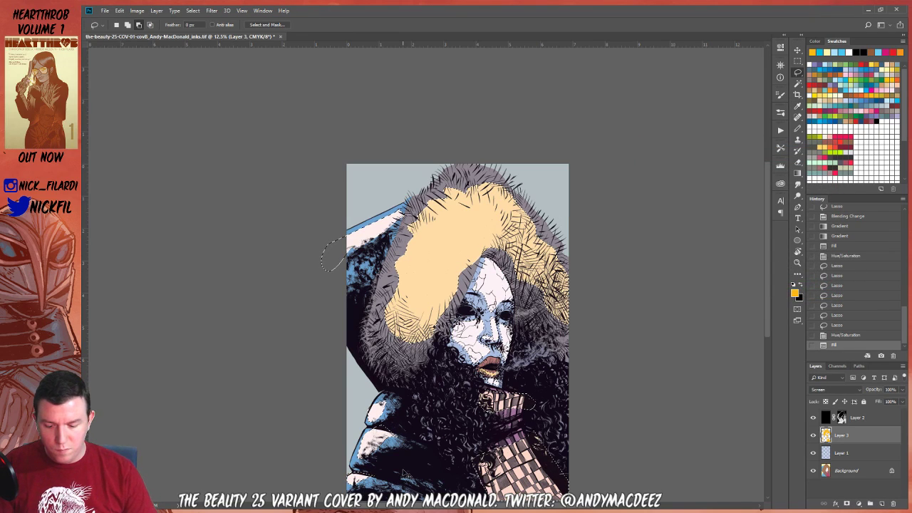
pyautogui.hotkey('ctrl', 'd')
# Invert the lighting selection and add a new layer directly above Layer 1 for the unlit areas
pyautogui.press('z')
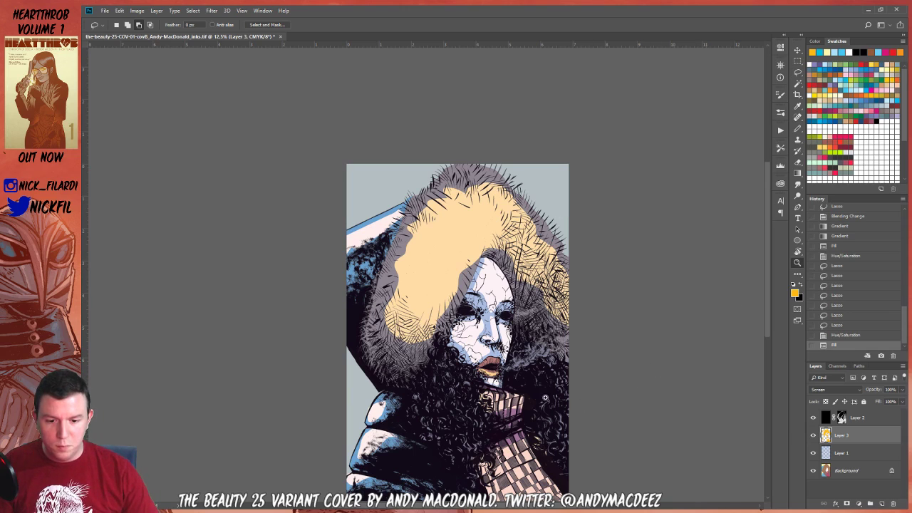
pyautogui.keyDown('alt'); pyautogui.click(563, 363); pyautogui.keyUp('alt')
pyautogui.hotkey('ctrl', 'shift', 'i')
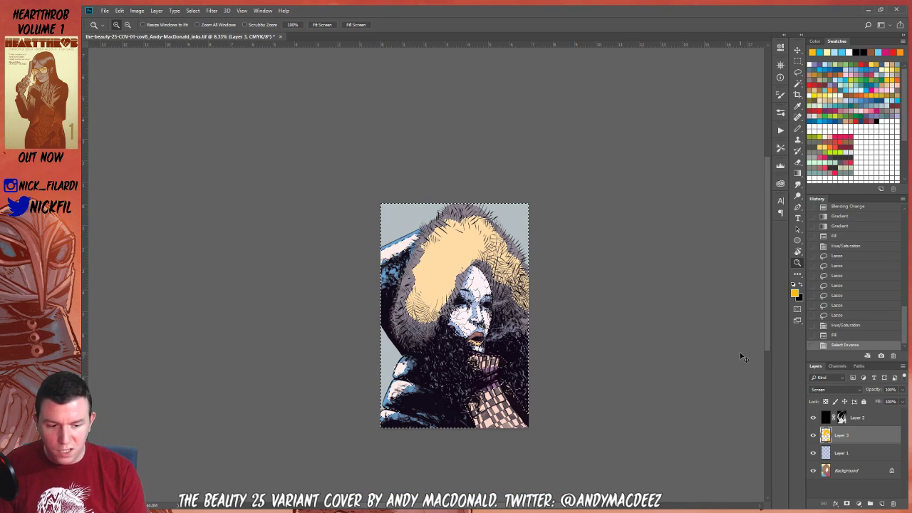
pyautogui.click(855, 453)
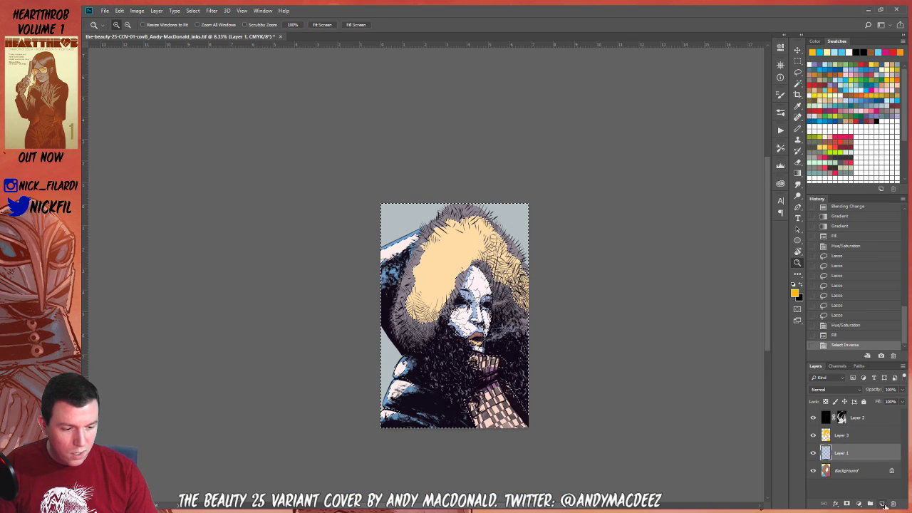
pyautogui.click(880, 503)
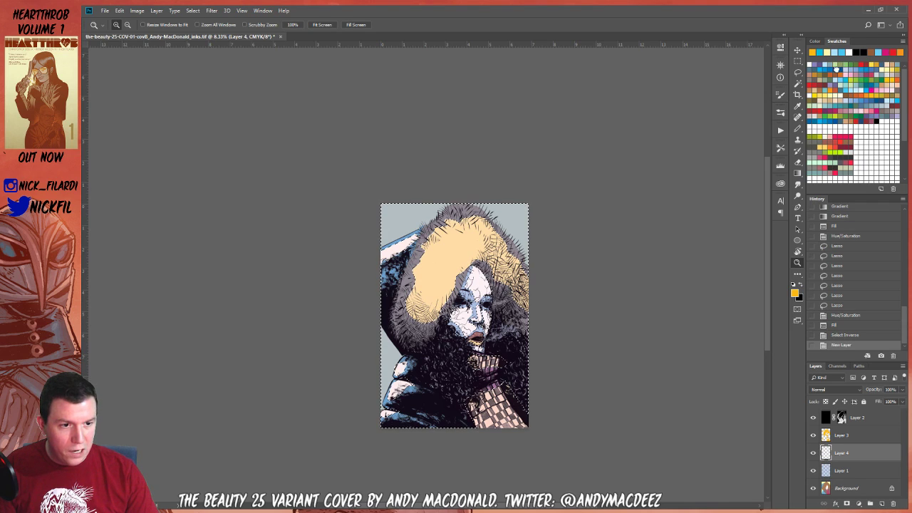
# Fill the unlit selection on Layer 4 with dark blue, deselect, and set the layer's blend mode to Multiply
pyautogui.click(841, 67)
pyautogui.hotkey('alt', 'BackSpace')
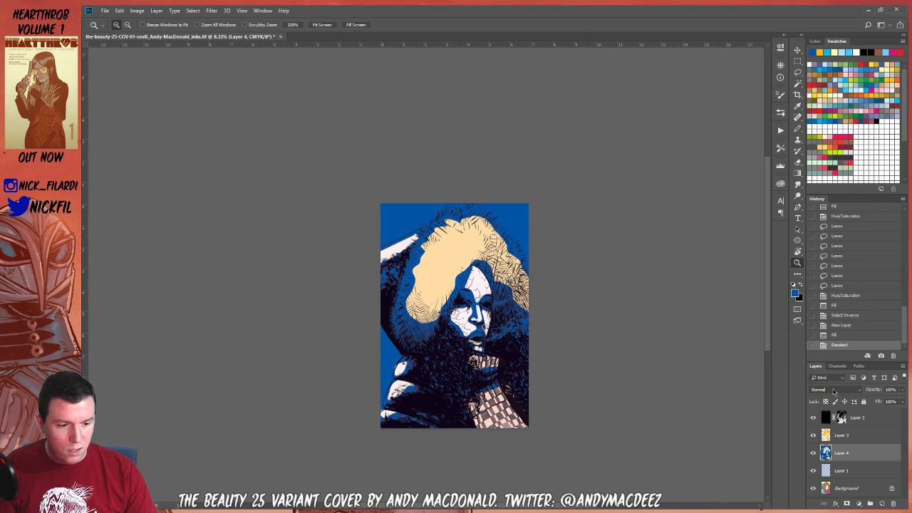
pyautogui.click(834, 389)
pyautogui.click(828, 208)
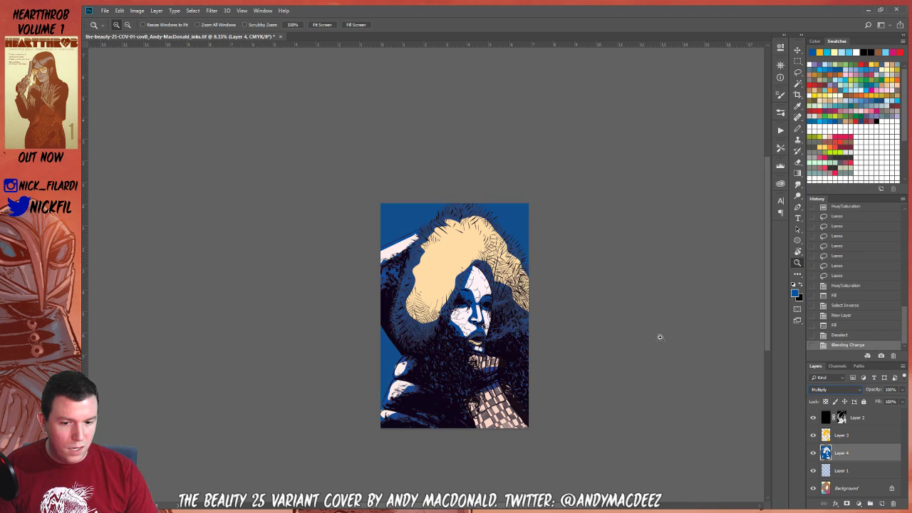
# Lower the opacity of Layer 4 to 42% and the opacity of Layer 3 to 53%
pyautogui.click(457, 314)
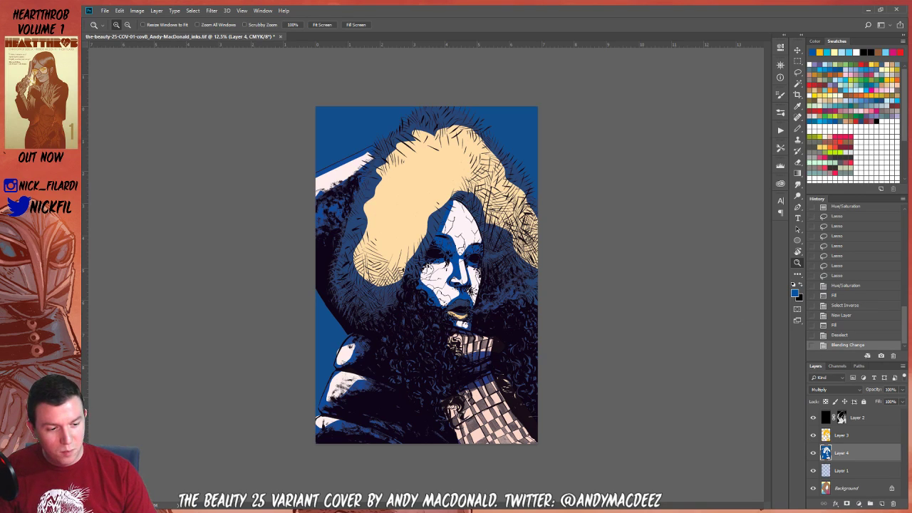
pyautogui.click(903, 389)
pyautogui.moveTo(882, 401); pyautogui.dragTo(883, 401)
pyautogui.click(858, 438)
pyautogui.click(903, 390)
pyautogui.click(866, 445)
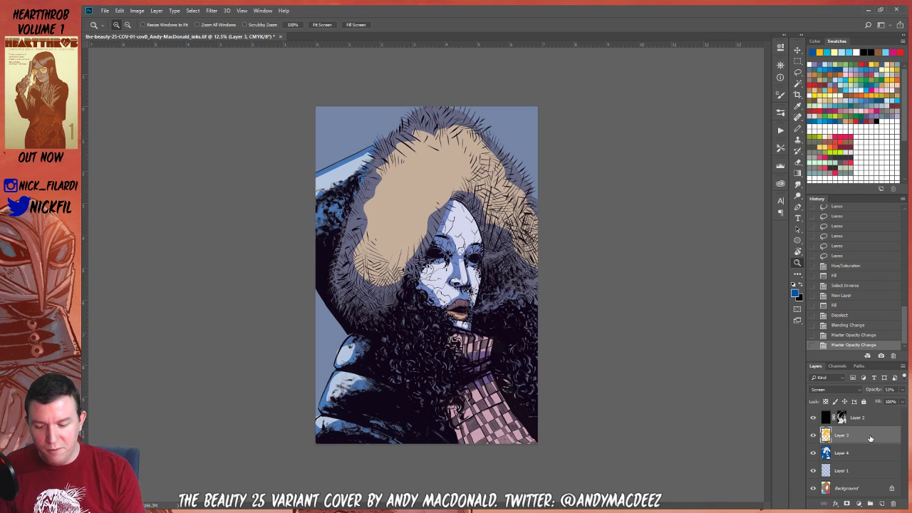
# Shift the yellow-orange lighting on Layer 3 to blue-violet with Hue/Saturation
pyautogui.hotkey('ctrl', 'u')
pyautogui.moveTo(701, 212); pyautogui.dragTo(682, 214)
pyautogui.click(818, 168)
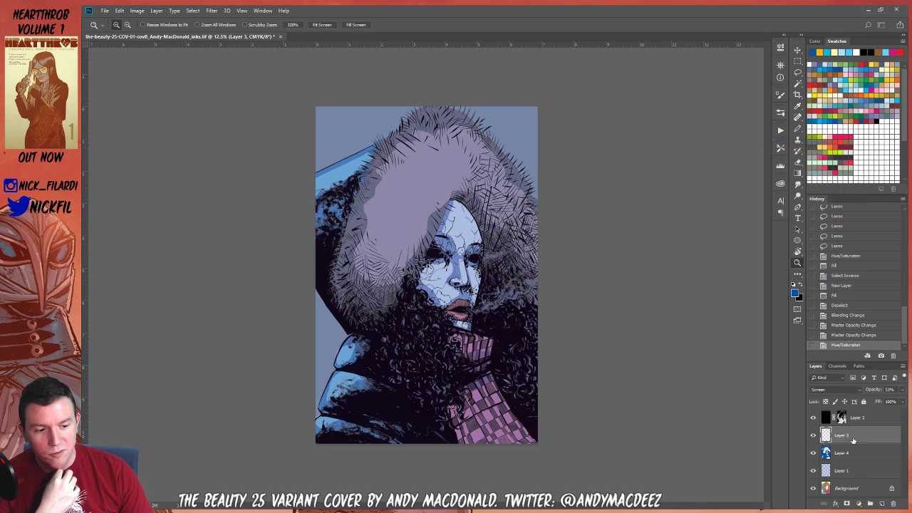
# Shift the hue of the blue shadows on Layer 4 to -13 with Hue/Saturation
pyautogui.click(856, 453)
pyautogui.hotkey('ctrl', 'u')
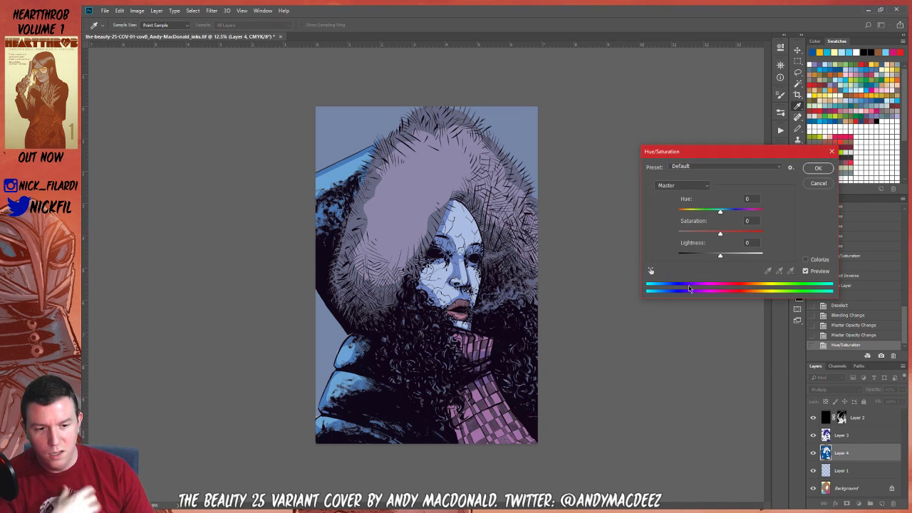
pyautogui.click(698, 212)
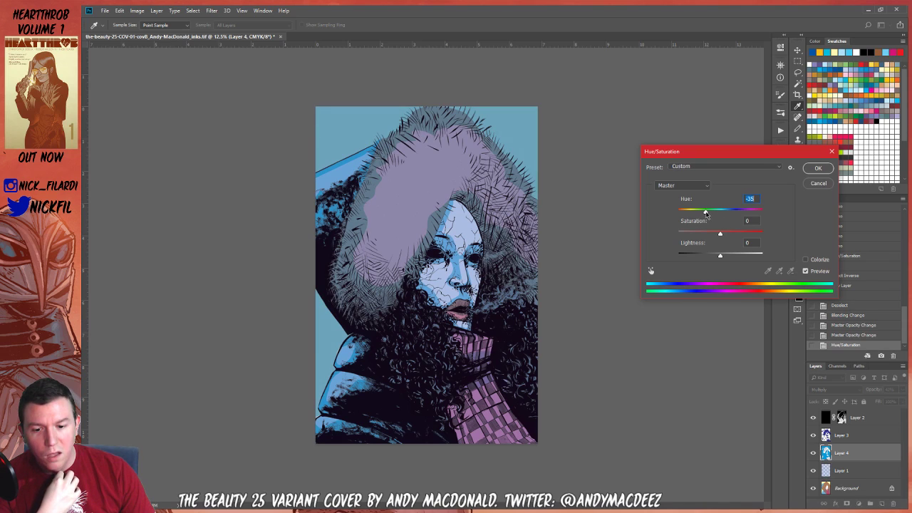
pyautogui.moveTo(698, 212); pyautogui.dragTo(716, 219)
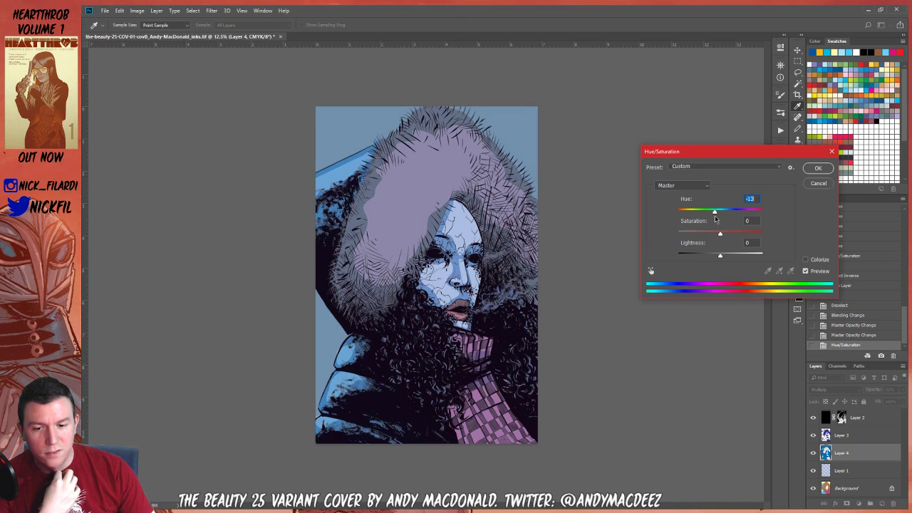
pyautogui.click(816, 170)
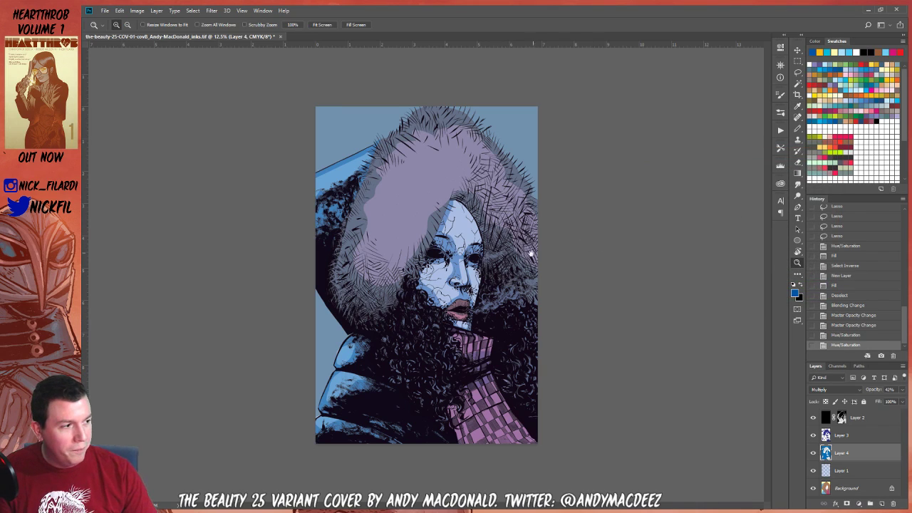
# Examine the face up close and compare the cover with the Layer 3 lighting hidden and shown
pyautogui.click(475, 285)
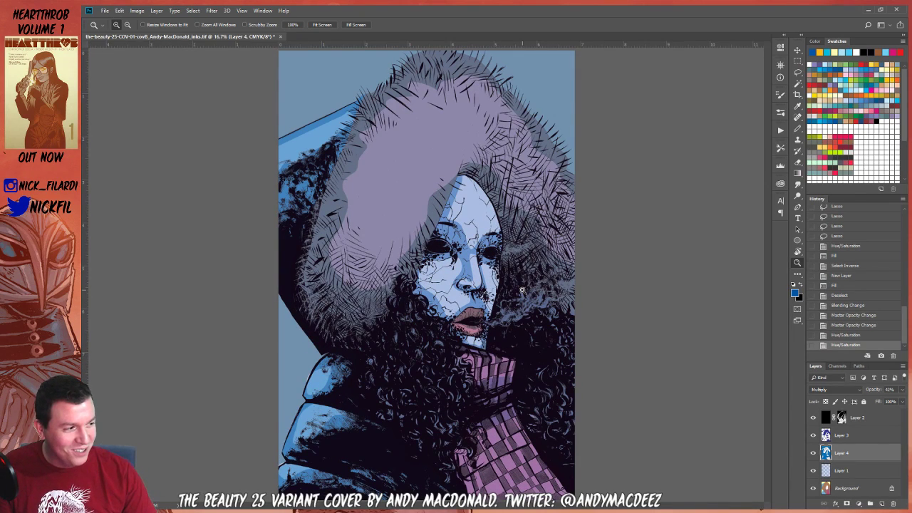
pyautogui.keyDown('alt'); pyautogui.click(529, 300); pyautogui.keyUp('alt')
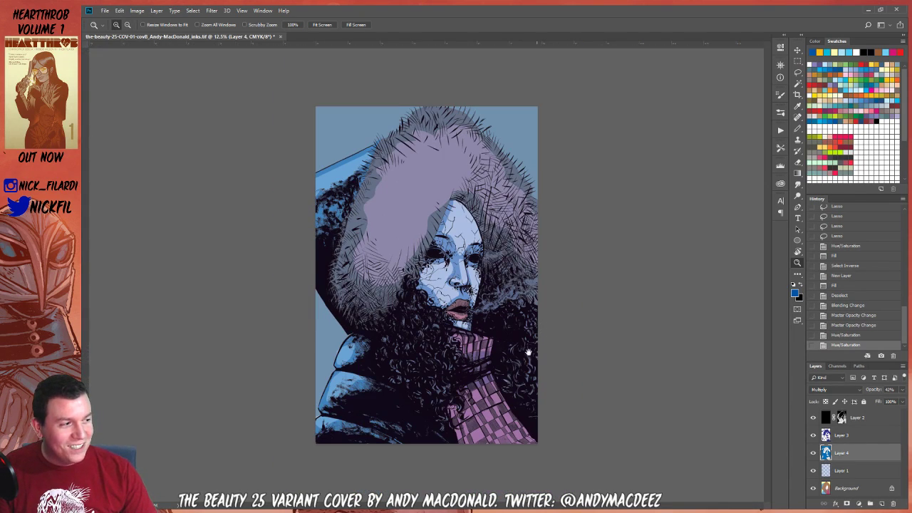
pyautogui.click(425, 292)
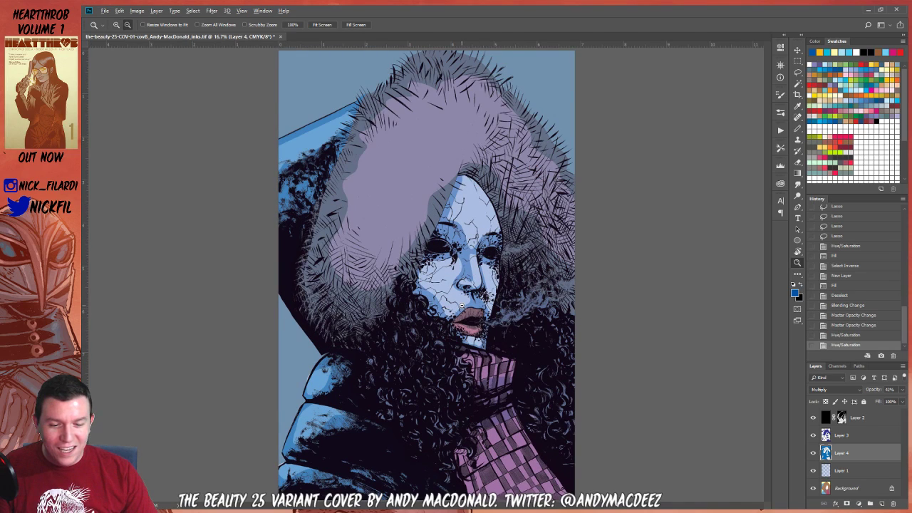
pyautogui.keyDown('alt'); pyautogui.click(469, 324); pyautogui.keyUp('alt')
pyautogui.click(855, 436)
pyautogui.click(814, 436)
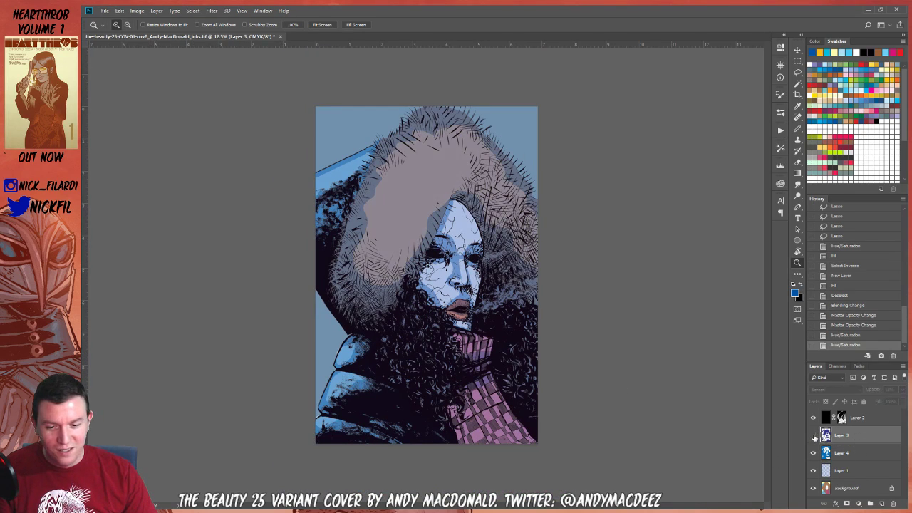
pyautogui.click(813, 436)
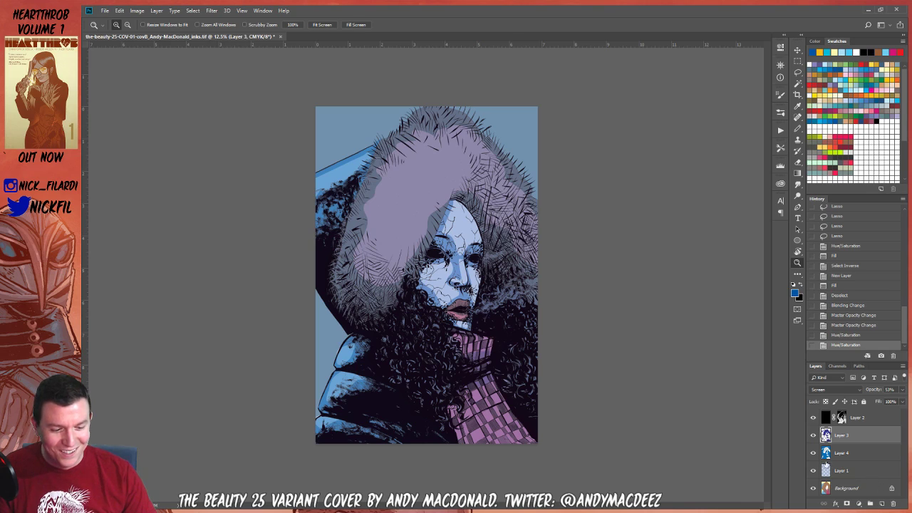
pyautogui.click(813, 435)
pyautogui.click(813, 435)
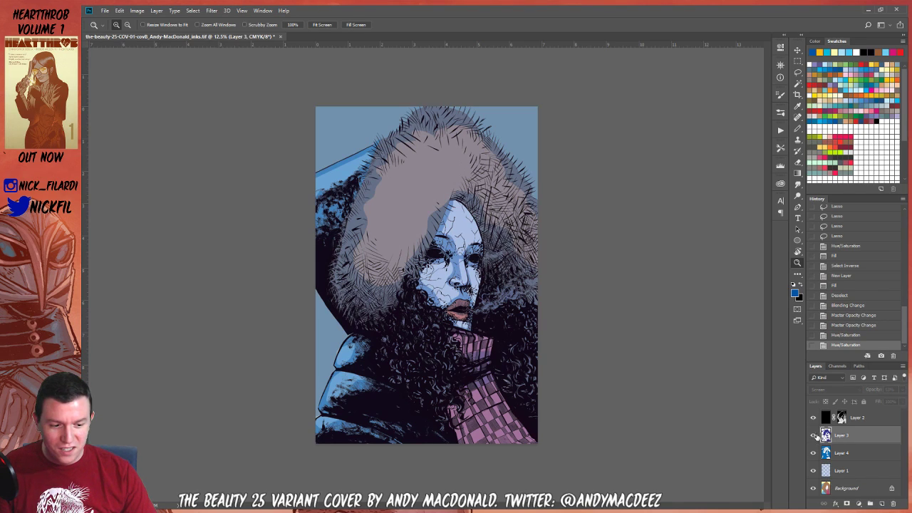
# Shift the hue of the tint on Layer 1 to +50 with Hue/Saturation
pyautogui.click(859, 470)
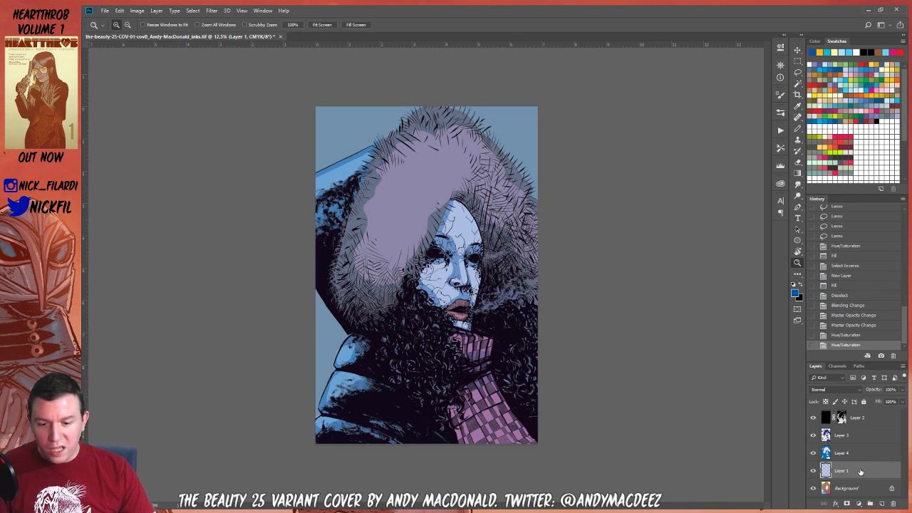
pyautogui.hotkey('ctrl', 'u')
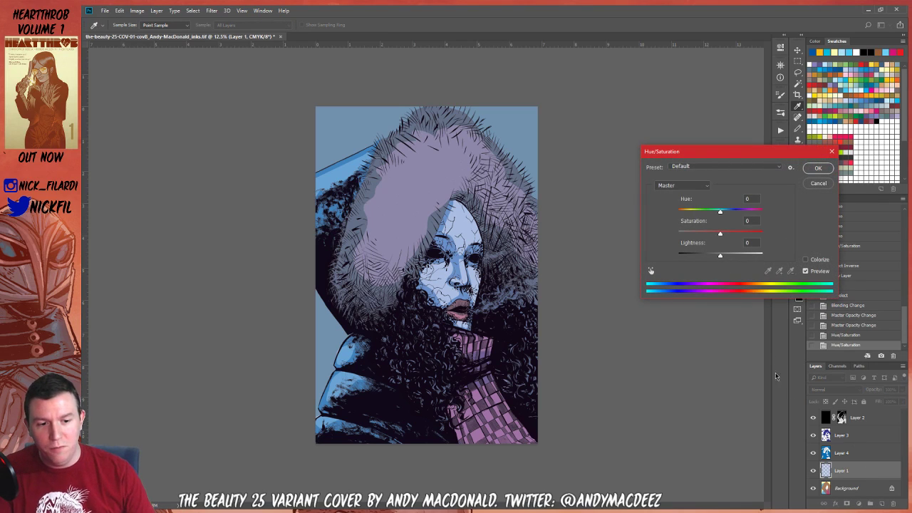
pyautogui.moveTo(708, 212); pyautogui.dragTo(741, 219)
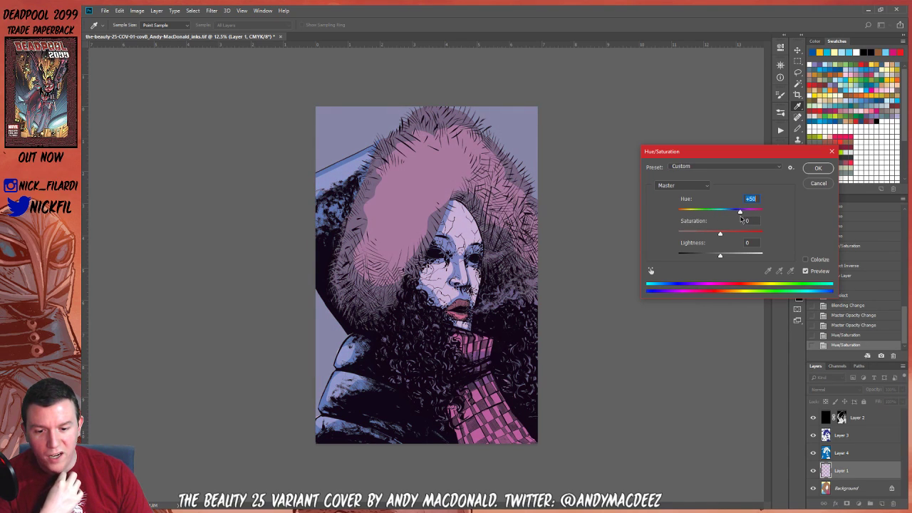
pyautogui.click(818, 169)
pyautogui.press('z')
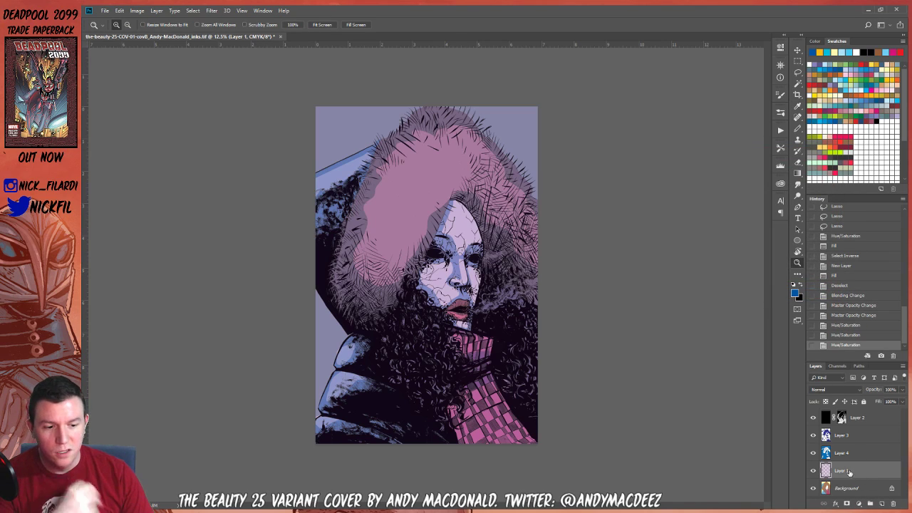
# Select the unlit areas from Layer 3 with the Magic Wand and try a hue shift on Layer 1 within them
pyautogui.press('w')
pyautogui.click(841, 435)
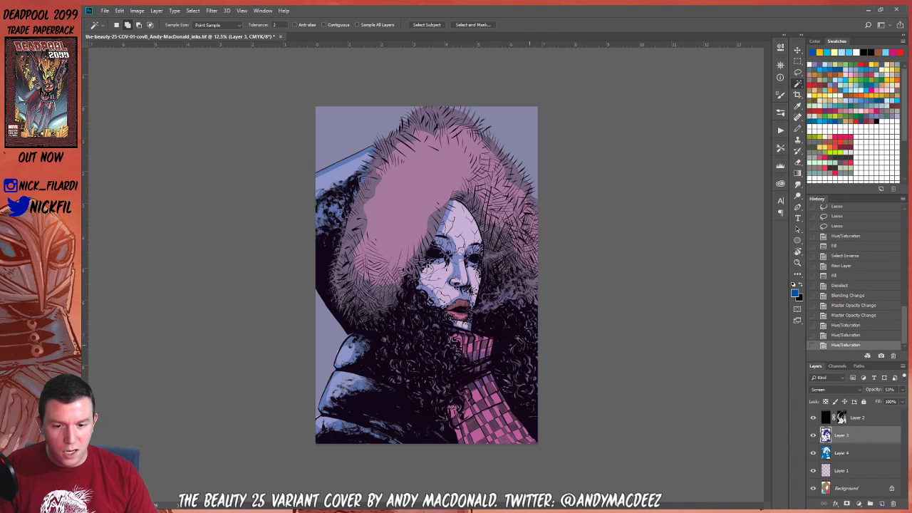
pyautogui.click(450, 249)
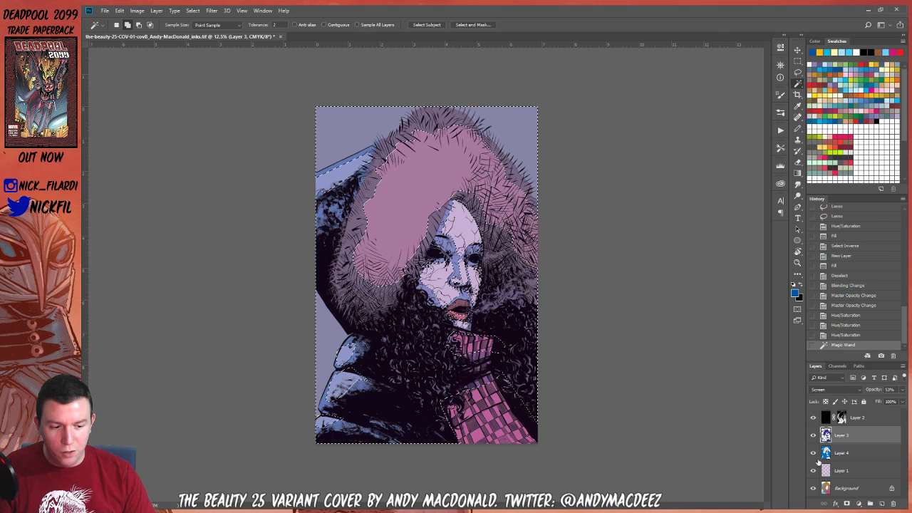
pyautogui.click(846, 471)
pyautogui.hotkey('ctrl', 'u')
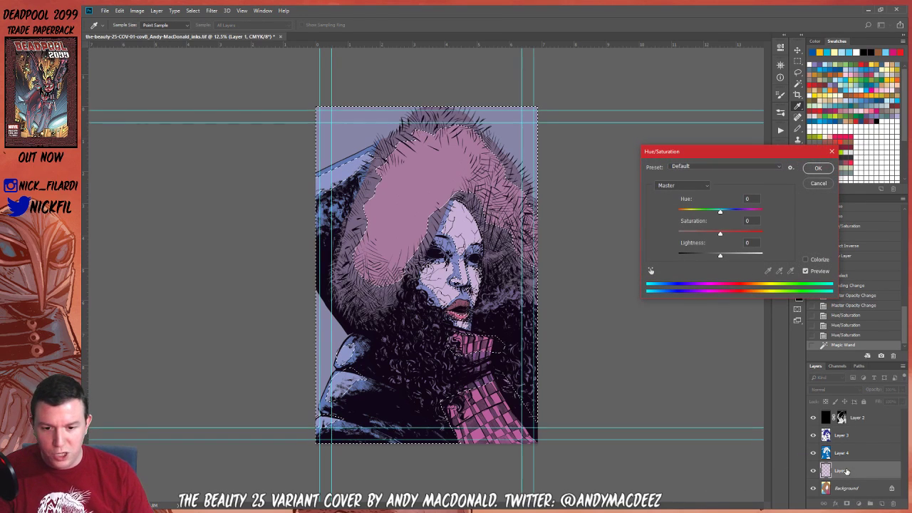
pyautogui.hotkey('ctrl', 'h')
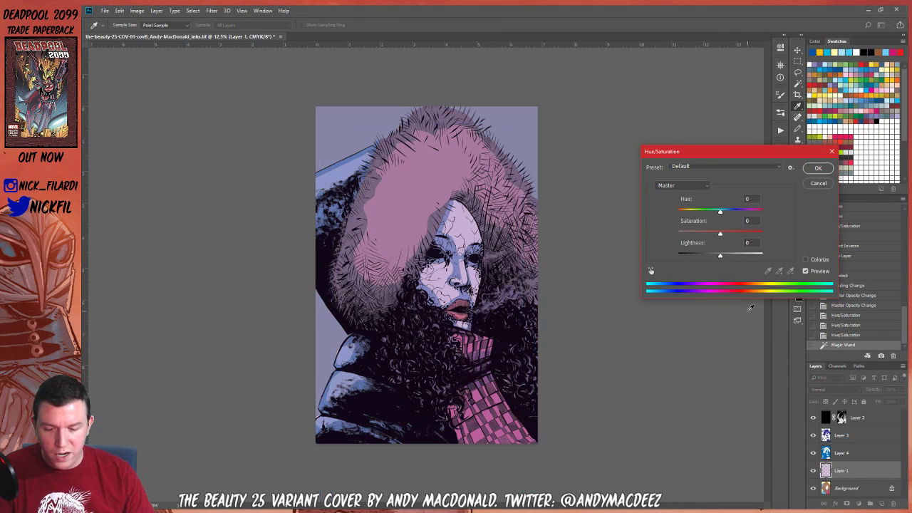
pyautogui.click(735, 212)
pyautogui.moveTo(734, 212)
pyautogui.mouseDown()
pyautogui.moveTo(758, 213)
pyautogui.moveTo(698, 214)
pyautogui.moveTo(732, 218)
pyautogui.mouseUp()
pyautogui.press('Return')
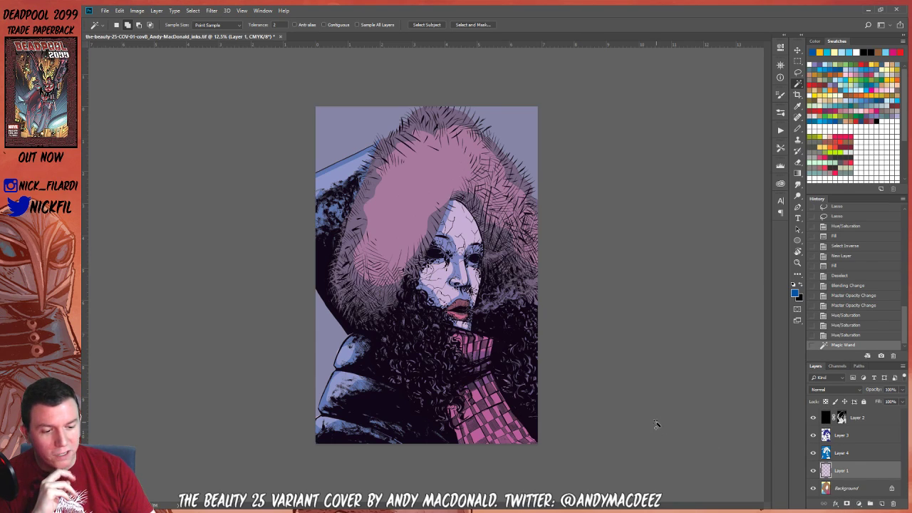
# Try to apply Hue/Saturation to Layer 3 with the unlit areas selected
pyautogui.click(849, 438)
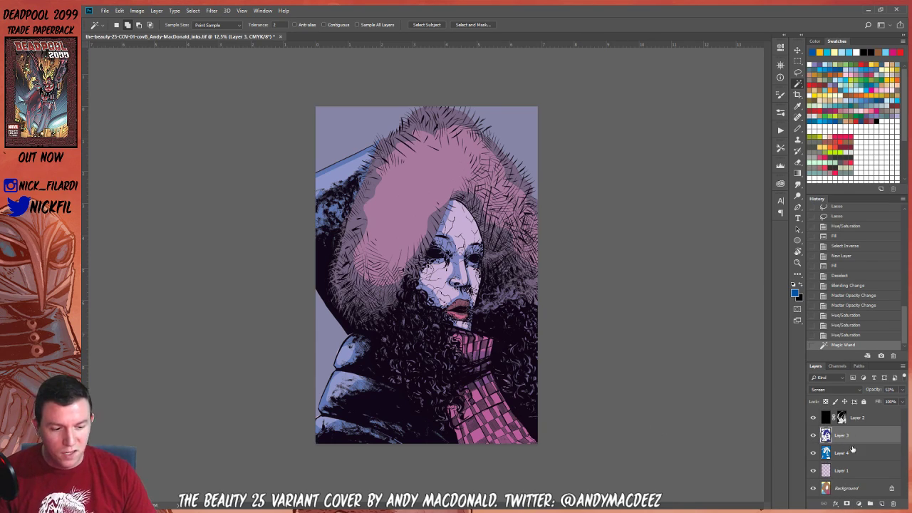
pyautogui.click(854, 452)
pyautogui.click(846, 437)
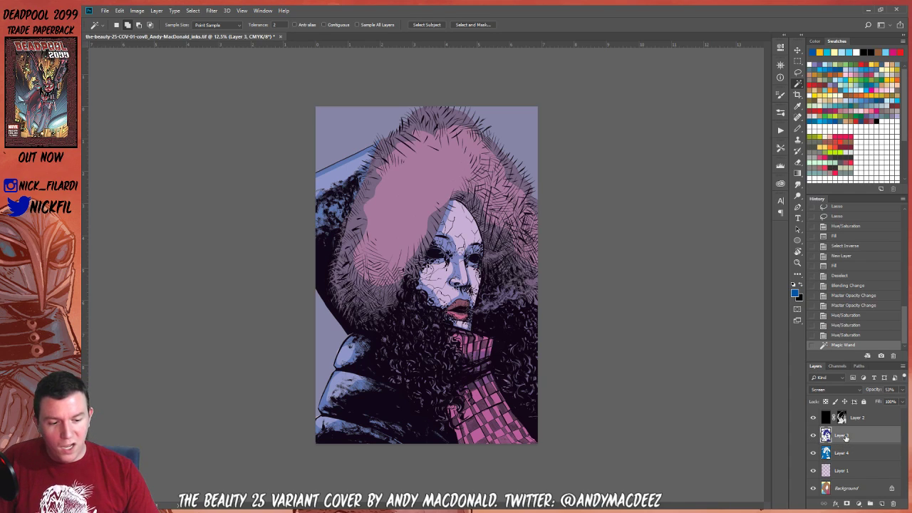
pyautogui.hotkey('ctrl', 'u')
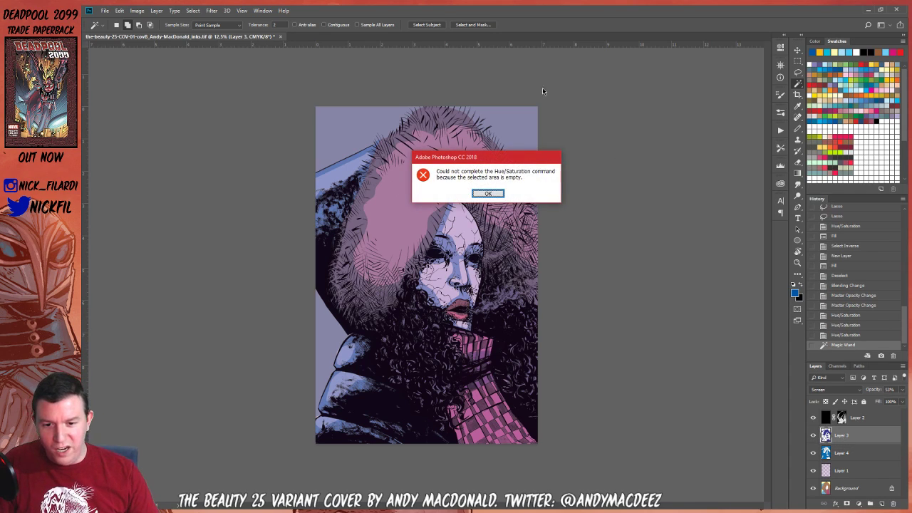
pyautogui.click(487, 194)
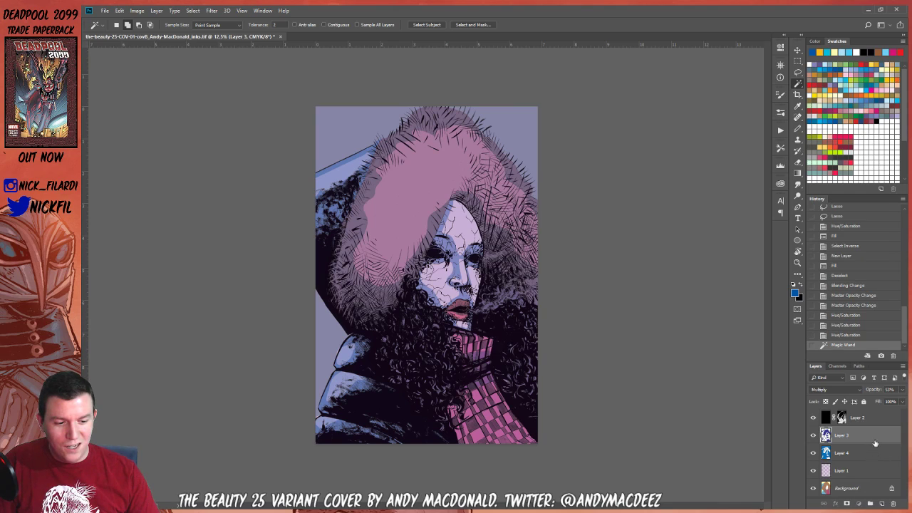
# Select only the lit shapes on Layer 3 by subtracting the empty areas from the canvas, fill them with red, and deselect
pyautogui.click(858, 122)
pyautogui.hotkey('ctrl', 'a')
pyautogui.click(532, 133)
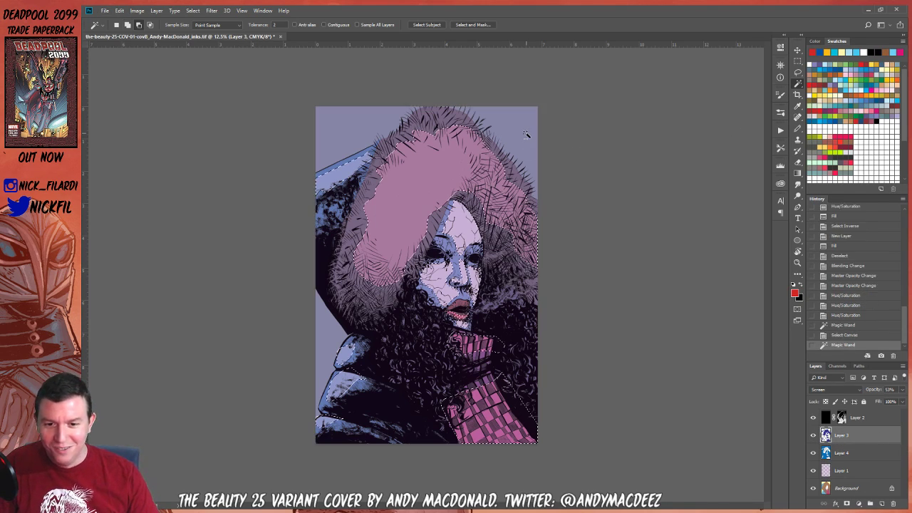
pyautogui.hotkey('alt', 'BackSpace')
pyautogui.hotkey('ctrl', 'd')
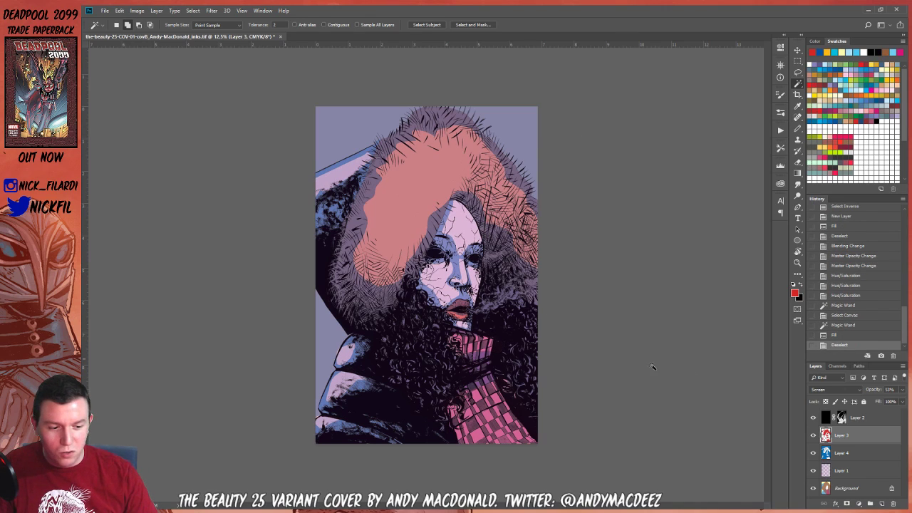
# Lower the opacity of Layer 3 to 36% and shift the red lighting's hue to -15 with Hue/Saturation
pyautogui.click(902, 389)
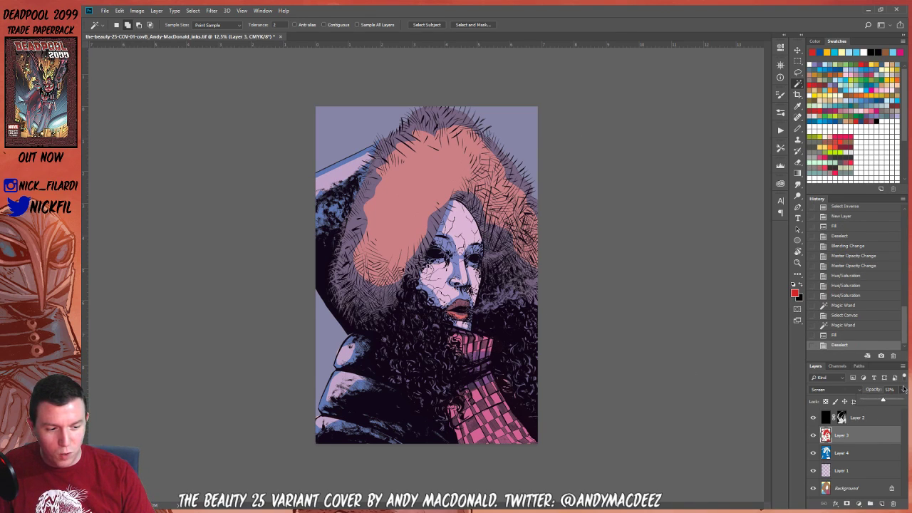
pyautogui.moveTo(881, 400); pyautogui.dragTo(872, 401)
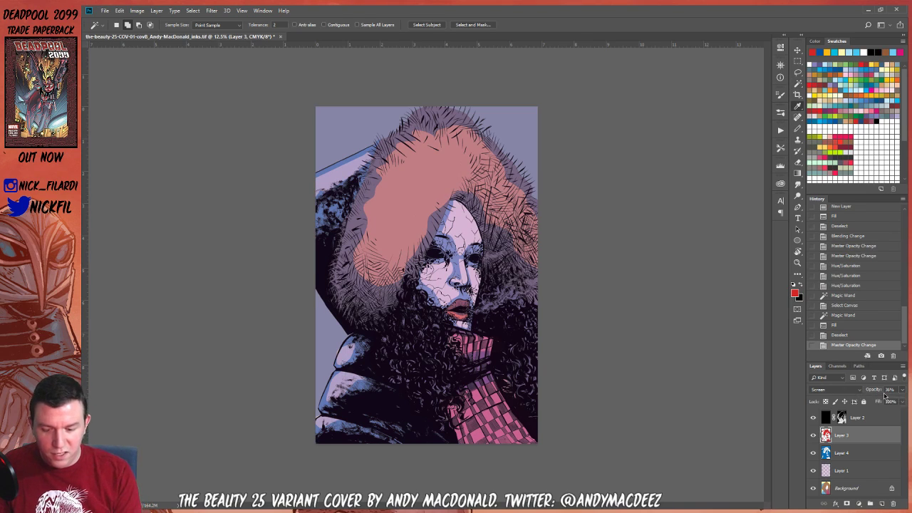
pyautogui.hotkey('ctrl', 'u')
pyautogui.moveTo(718, 212)
pyautogui.mouseDown()
pyautogui.moveTo(691, 213)
pyautogui.moveTo(725, 216)
pyautogui.moveTo(714, 217)
pyautogui.mouseUp()
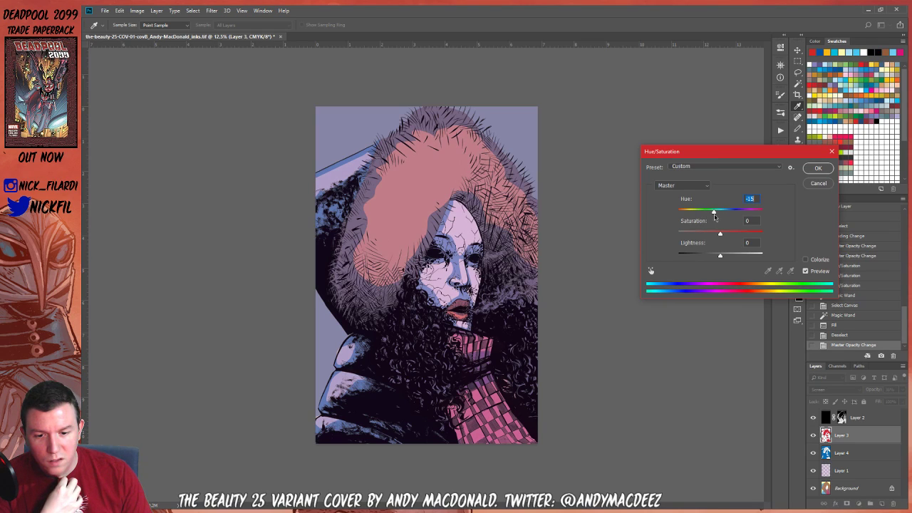
pyautogui.click(827, 167)
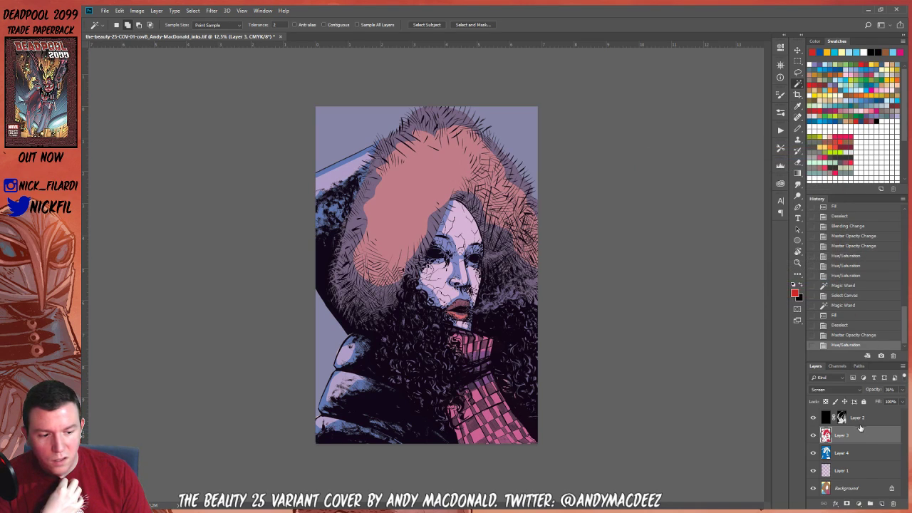
# Add a Color Balance adjustment layer above Layer 3 and set its midtones to red +1, green -2 and blue +39
pyautogui.click(881, 503)
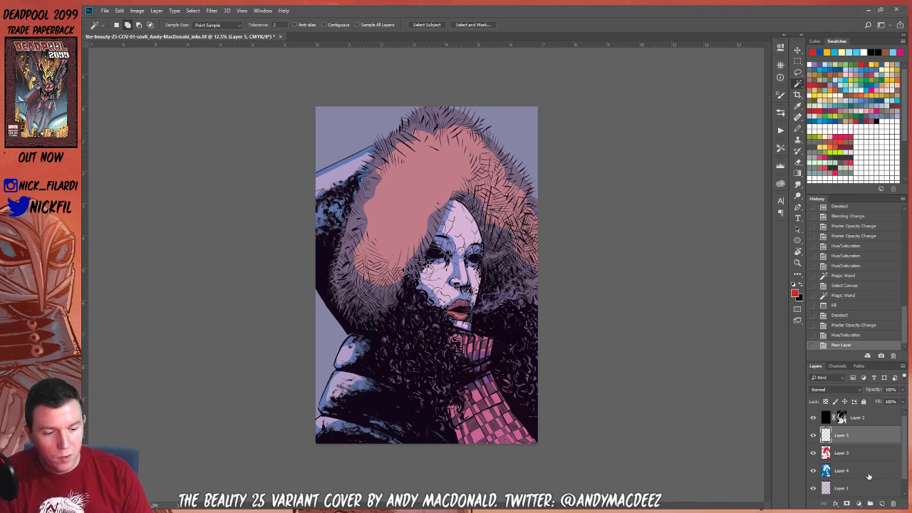
pyautogui.hotkey('ctrl', 'z')
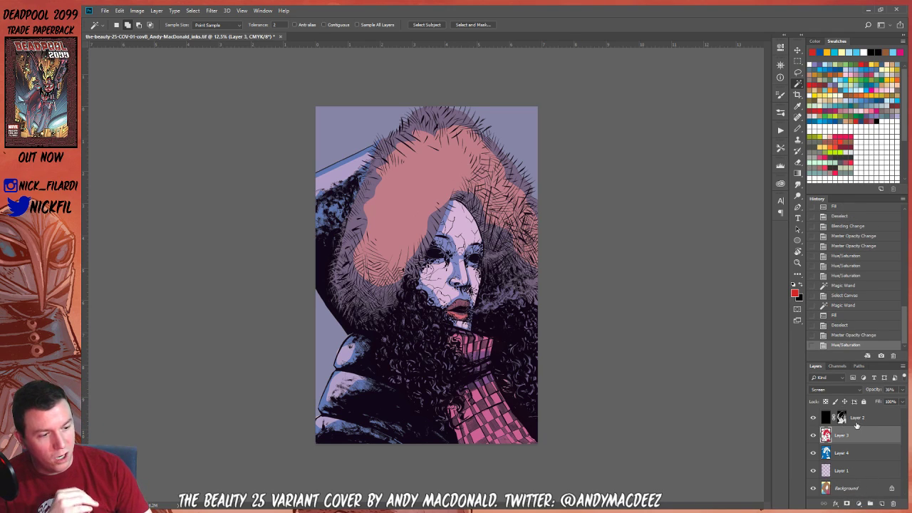
pyautogui.click(858, 503)
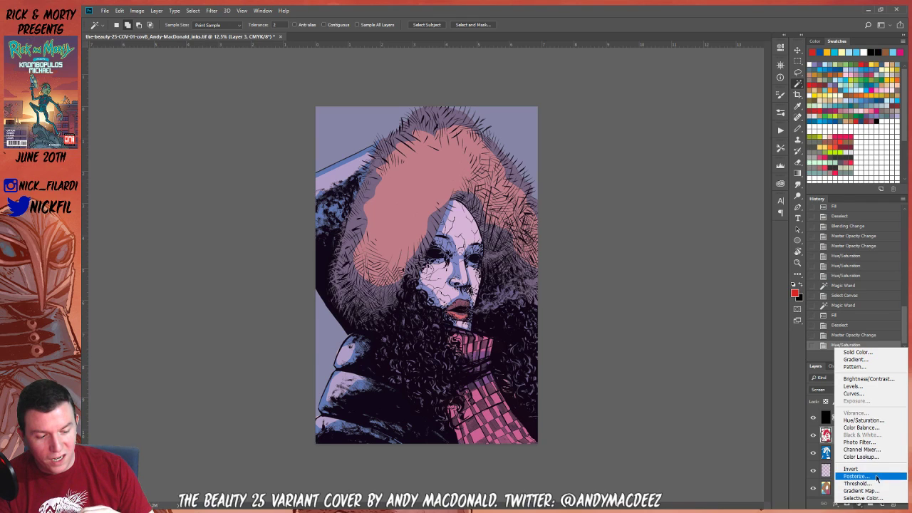
pyautogui.click(875, 427)
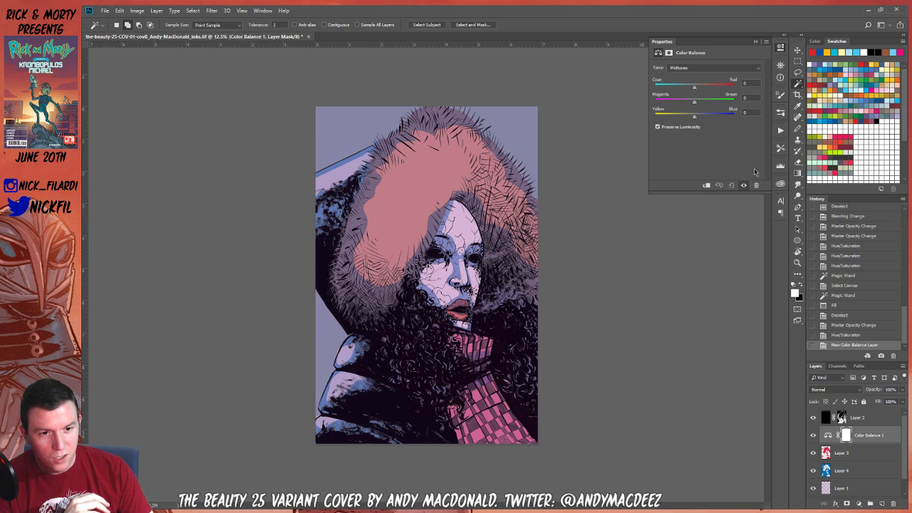
pyautogui.moveTo(710, 103)
pyautogui.mouseDown()
pyautogui.moveTo(684, 104)
pyautogui.moveTo(709, 118)
pyautogui.mouseUp()
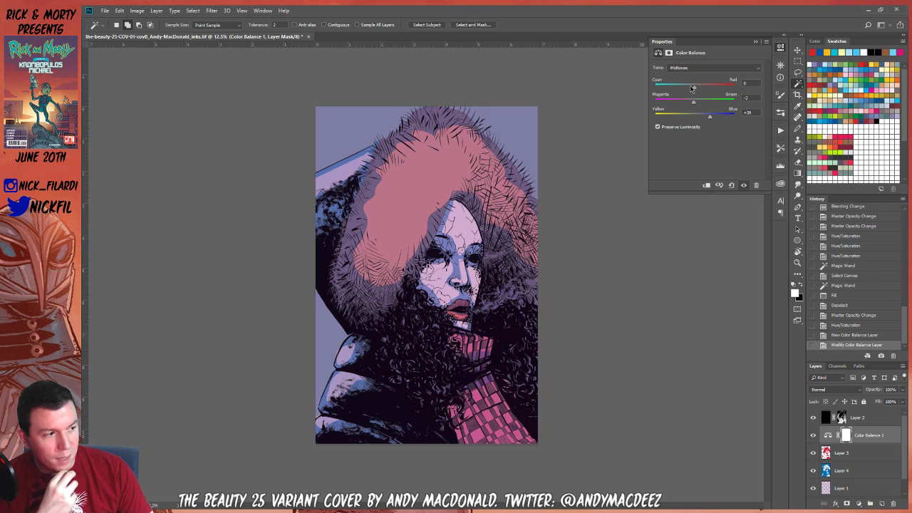
pyautogui.moveTo(692, 88)
pyautogui.mouseDown()
pyautogui.moveTo(681, 86)
pyautogui.moveTo(699, 88)
pyautogui.moveTo(680, 89)
pyautogui.moveTo(705, 87)
pyautogui.mouseUp()
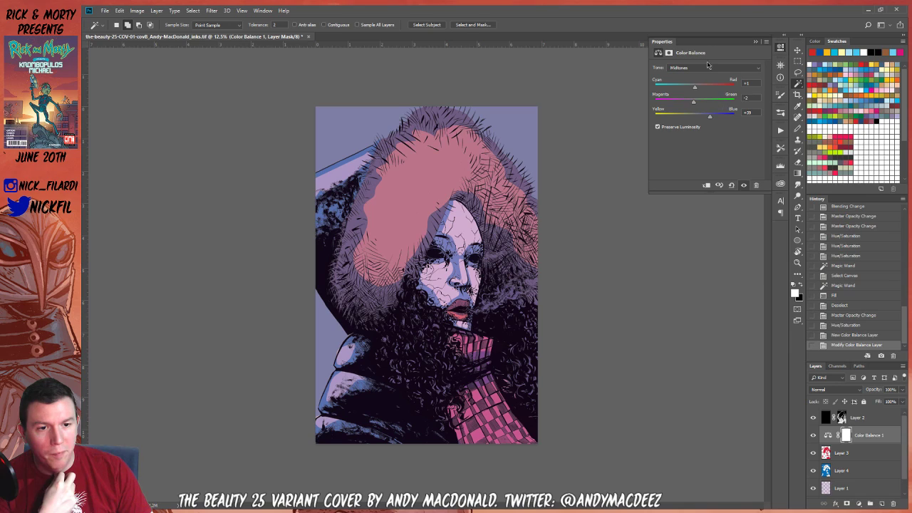
# Set the Color Balance highlights to cyan-red +11, magenta-green +29 and yellow-blue -39
pyautogui.click(703, 71)
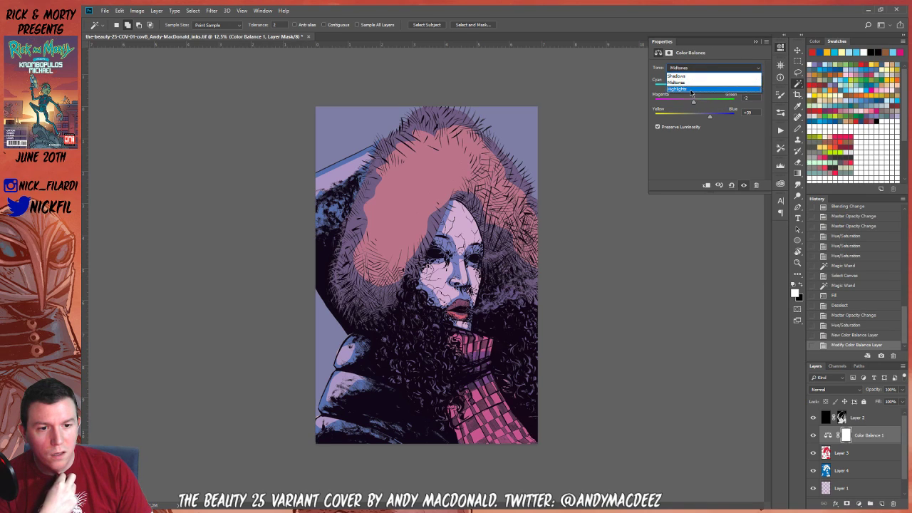
pyautogui.click(726, 91)
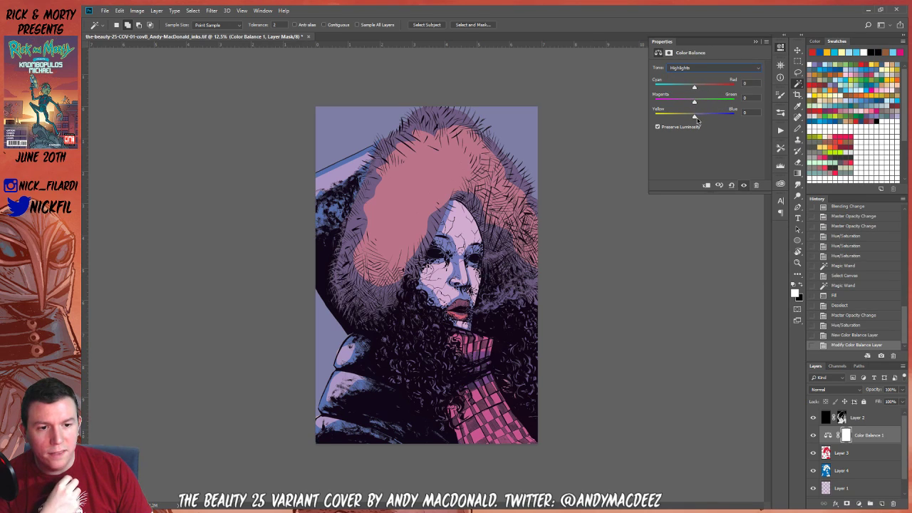
pyautogui.moveTo(695, 118); pyautogui.dragTo(681, 118)
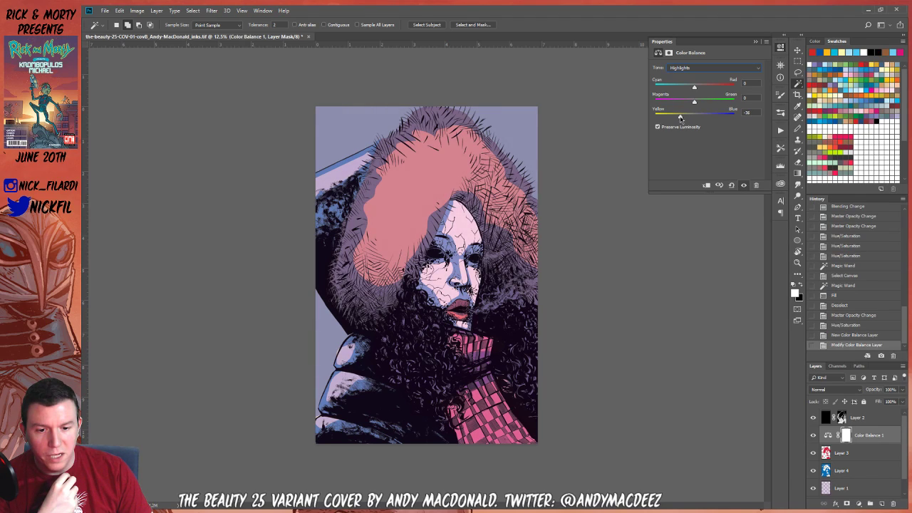
pyautogui.moveTo(696, 105)
pyautogui.mouseDown()
pyautogui.moveTo(706, 112)
pyautogui.moveTo(686, 91)
pyautogui.moveTo(698, 90)
pyautogui.mouseUp()
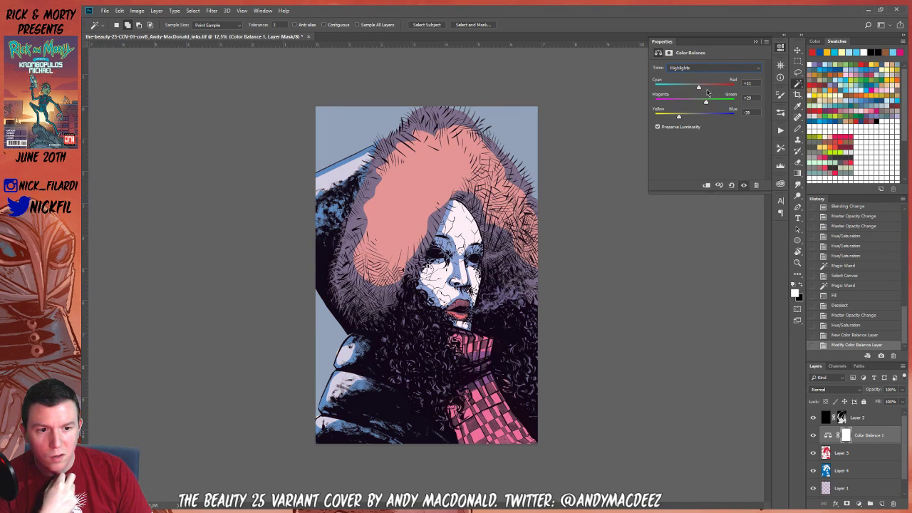
# Set the Color Balance shadows to cyan-red -25 and yellow-blue +18, and close the adjustment's settings
pyautogui.click(698, 69)
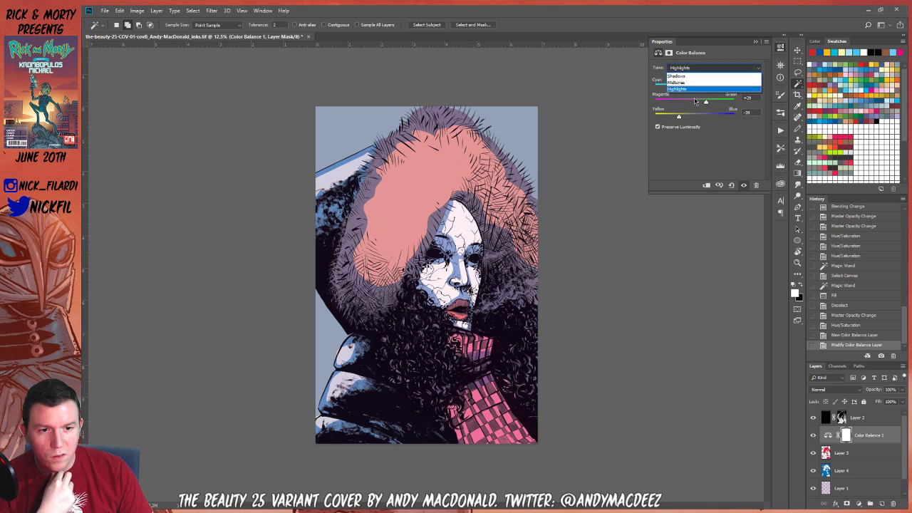
pyautogui.click(698, 69)
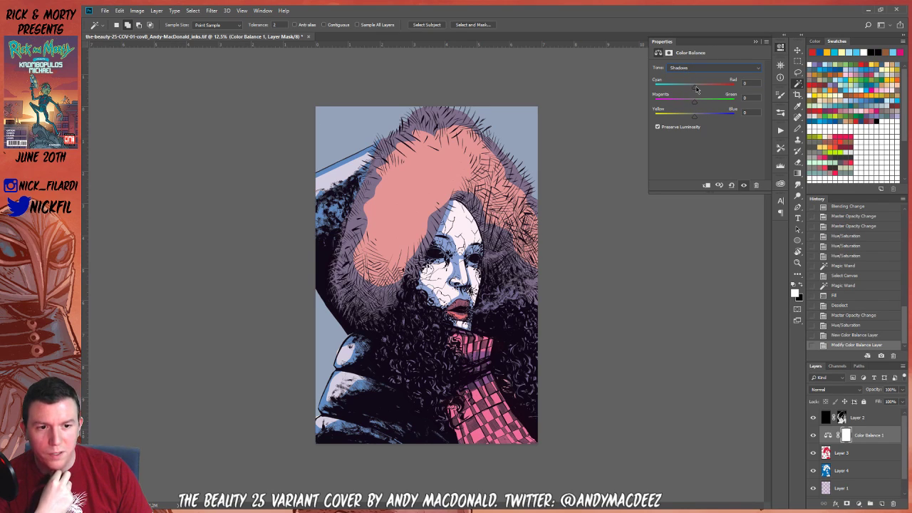
pyautogui.moveTo(695, 88); pyautogui.dragTo(686, 88)
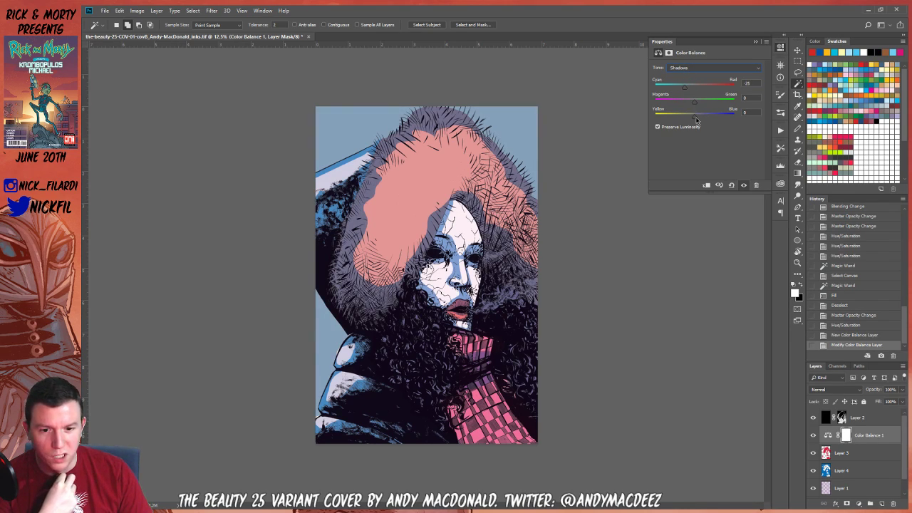
pyautogui.moveTo(697, 120)
pyautogui.mouseDown()
pyautogui.moveTo(708, 120)
pyautogui.moveTo(700, 120)
pyautogui.mouseUp()
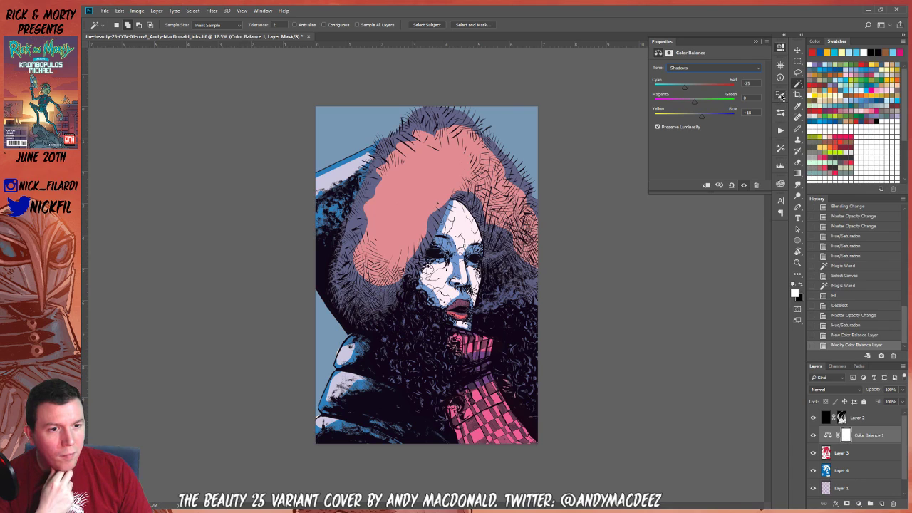
pyautogui.click(781, 95)
pyautogui.click(780, 96)
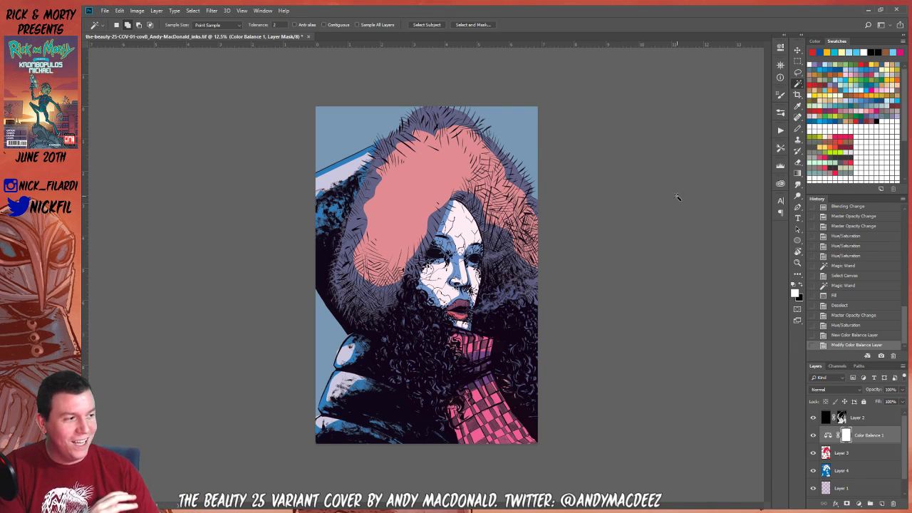
# Set Layer 3 to Normal blending at 100% opacity and hide the Color Balance layer
pyautogui.click(848, 471)
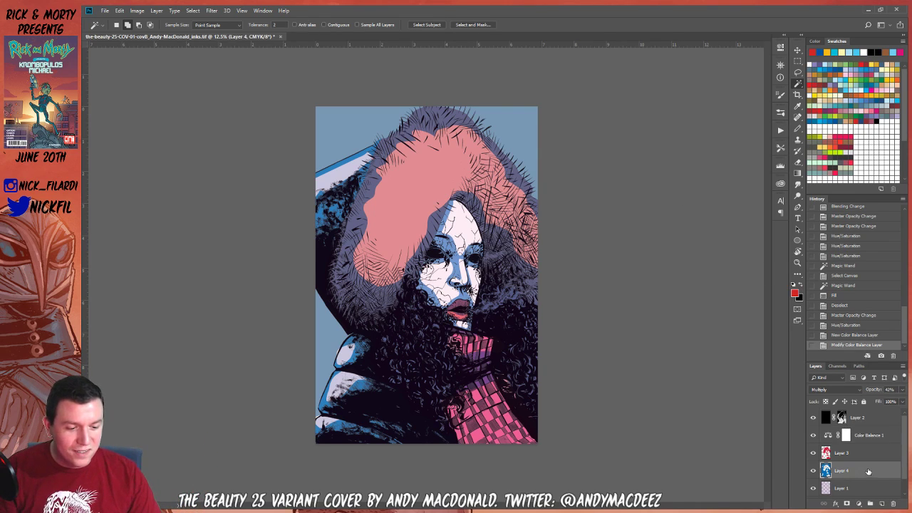
pyautogui.click(861, 456)
pyautogui.click(844, 389)
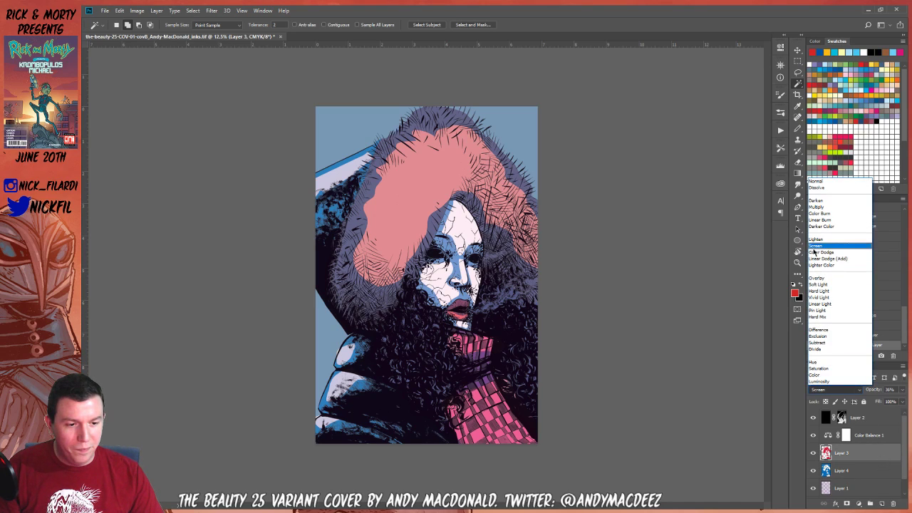
pyautogui.click(836, 184)
pyautogui.click(902, 394)
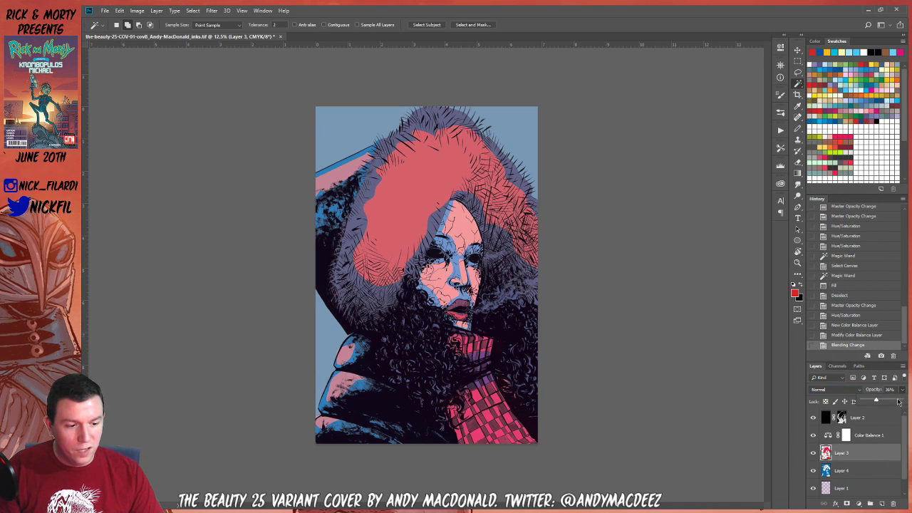
pyautogui.moveTo(876, 399); pyautogui.dragTo(900, 399)
pyautogui.click(813, 435)
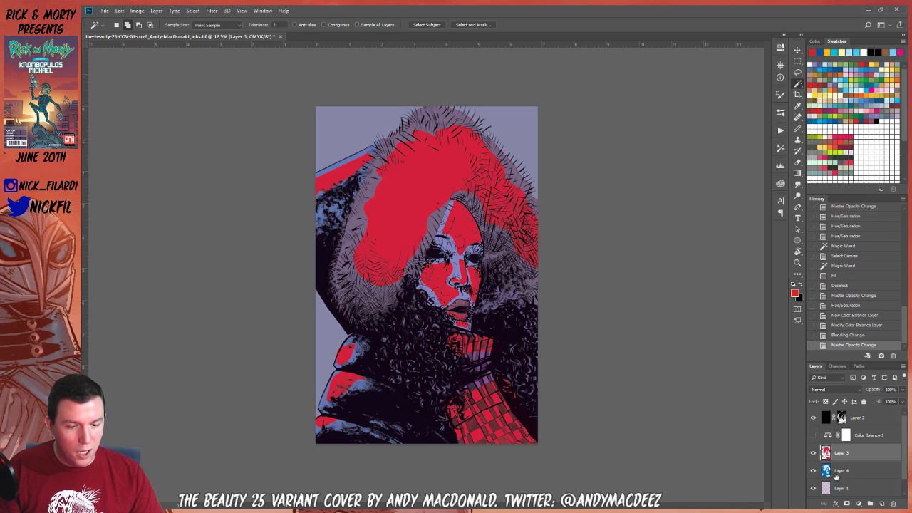
# Sample the red from the lit shapes and fill all of Layer 3 with it
pyautogui.press('b')
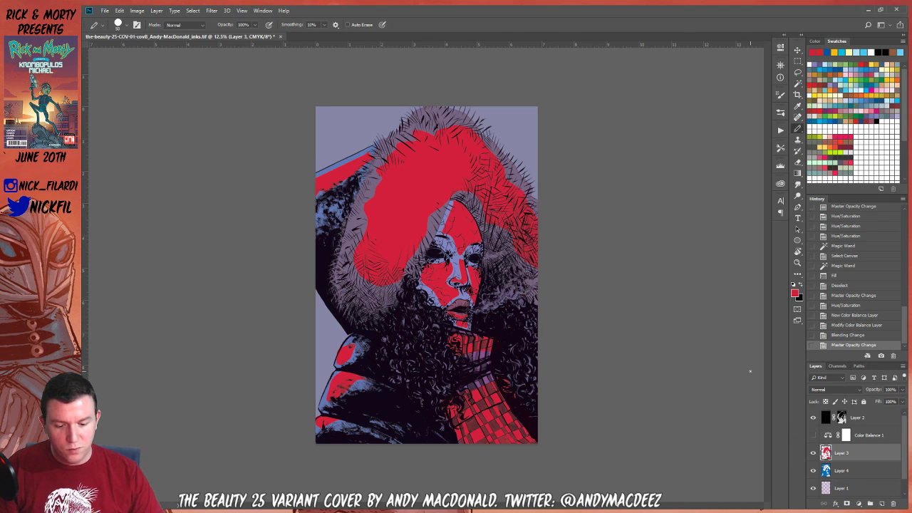
pyautogui.hotkey('alt', 'BackSpace')
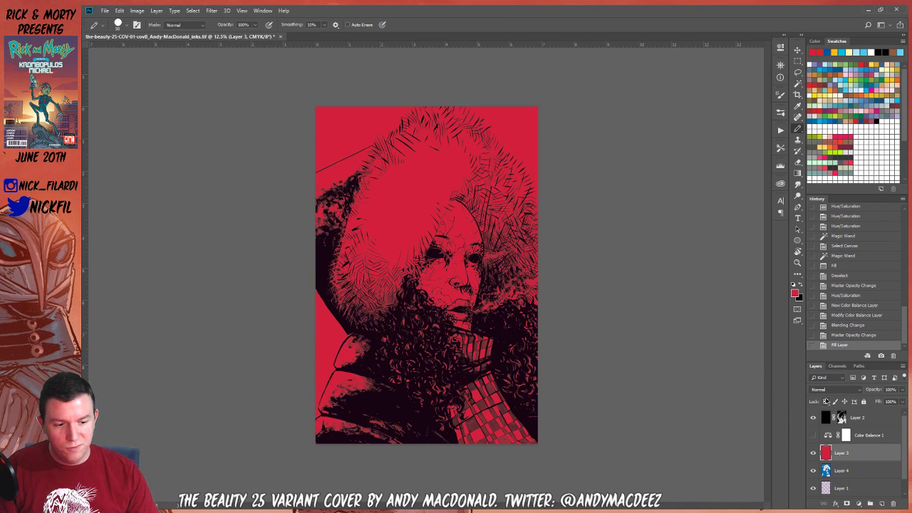
pyautogui.click(850, 335)
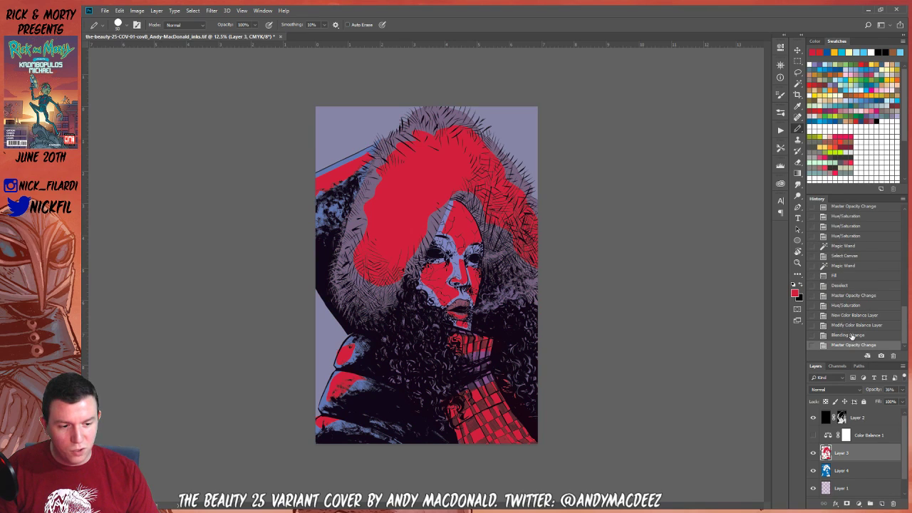
pyautogui.click(851, 335)
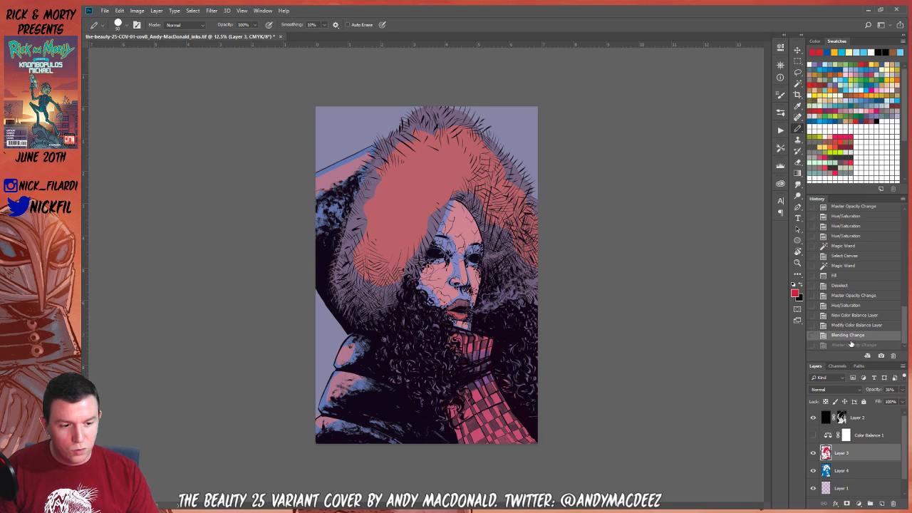
pyautogui.click(850, 344)
pyautogui.hotkey('ctrl', 'shift', 'z')
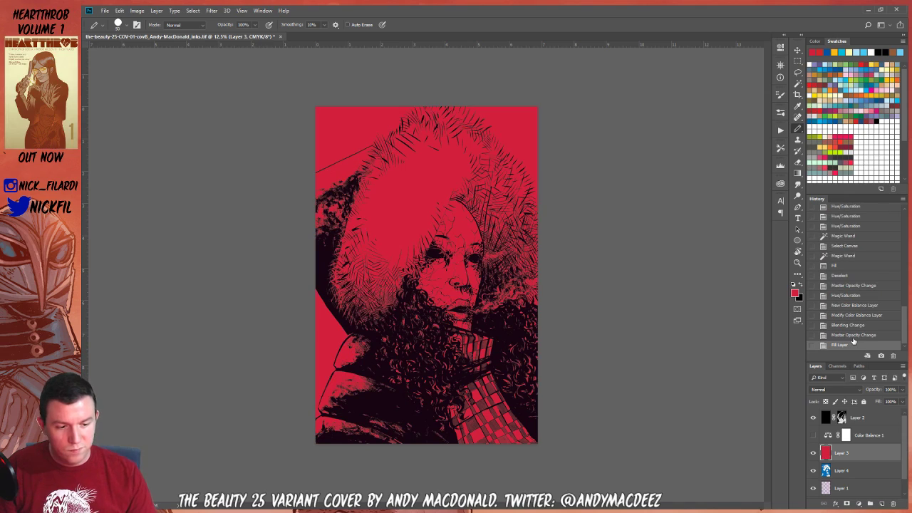
# Set the solid red Layer 3 to Screen blending at 39% opacity
pyautogui.click(826, 390)
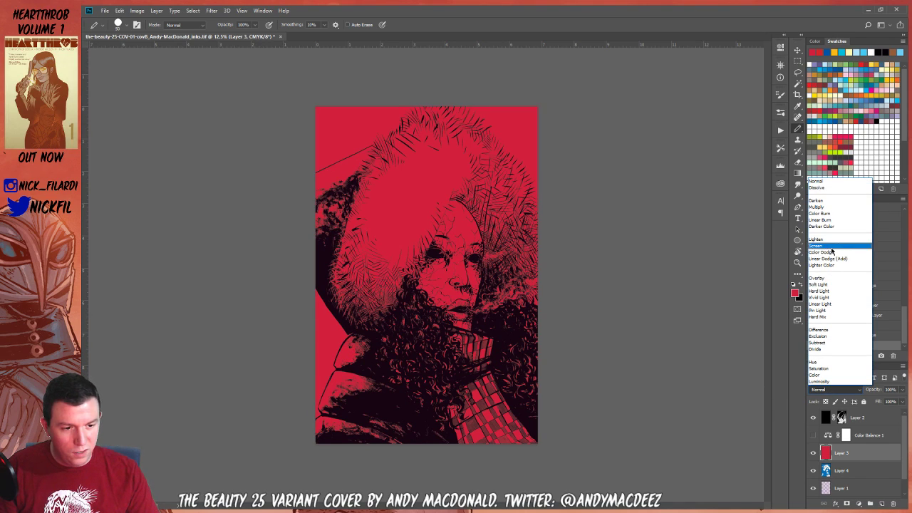
pyautogui.click(827, 245)
pyautogui.click(902, 391)
pyautogui.moveTo(888, 401); pyautogui.dragTo(883, 401)
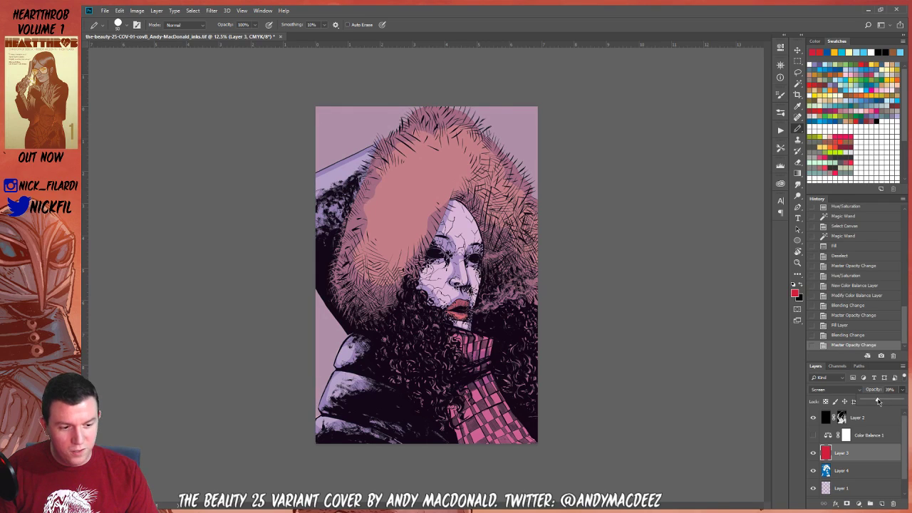
# With Layer 3 hidden, set Layer 4 to Normal at 100% opacity and fill it entirely with the blue sampled from its shadows
pyautogui.click(851, 464)
pyautogui.click(847, 469)
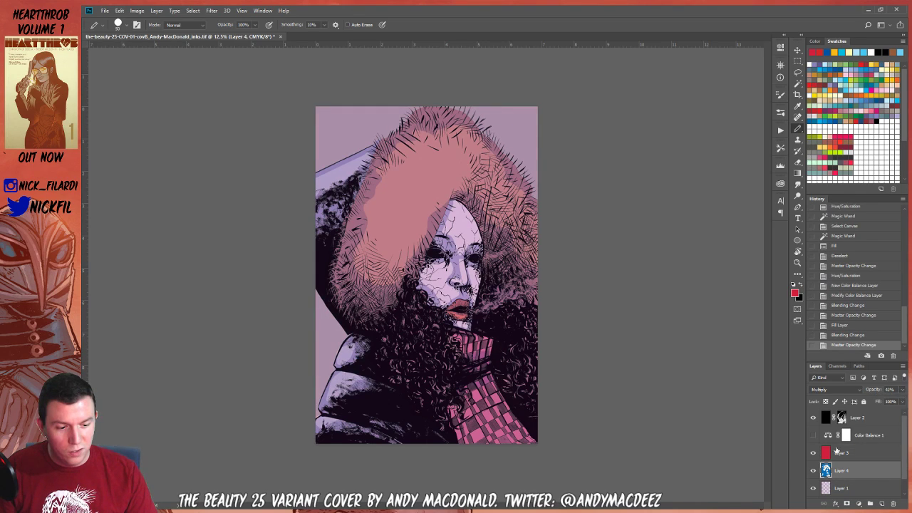
pyautogui.click(813, 452)
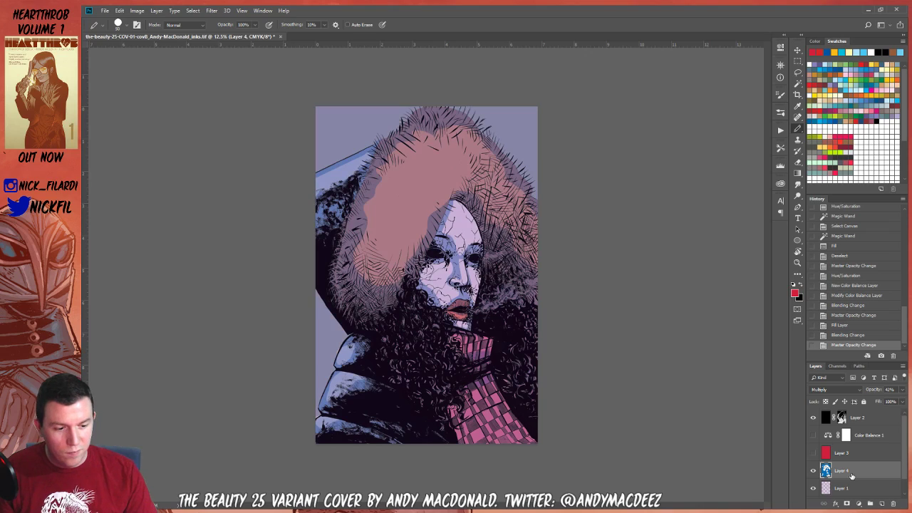
pyautogui.click(902, 390)
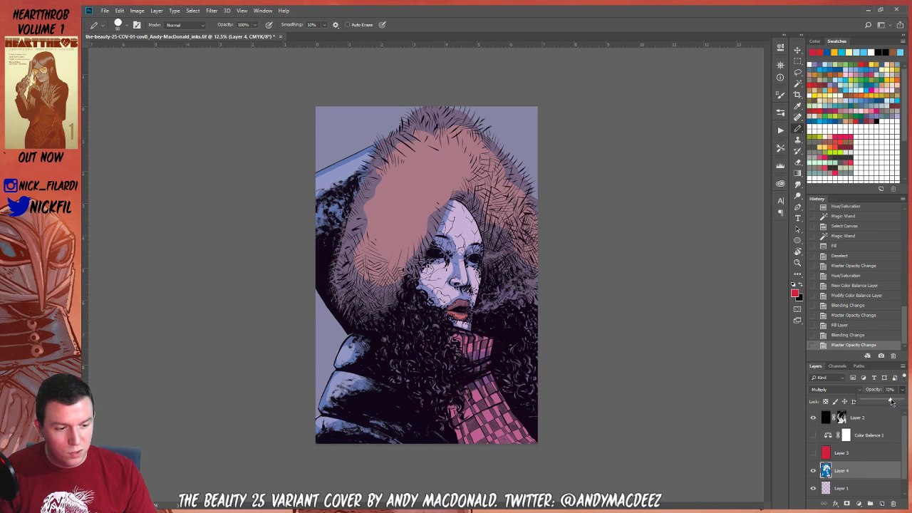
pyautogui.moveTo(891, 401); pyautogui.dragTo(901, 400)
pyautogui.click(831, 390)
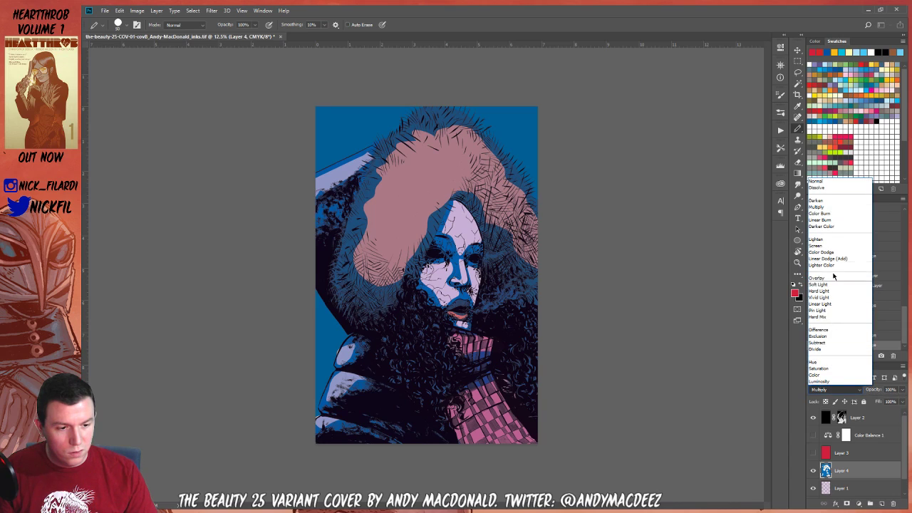
pyautogui.click(830, 182)
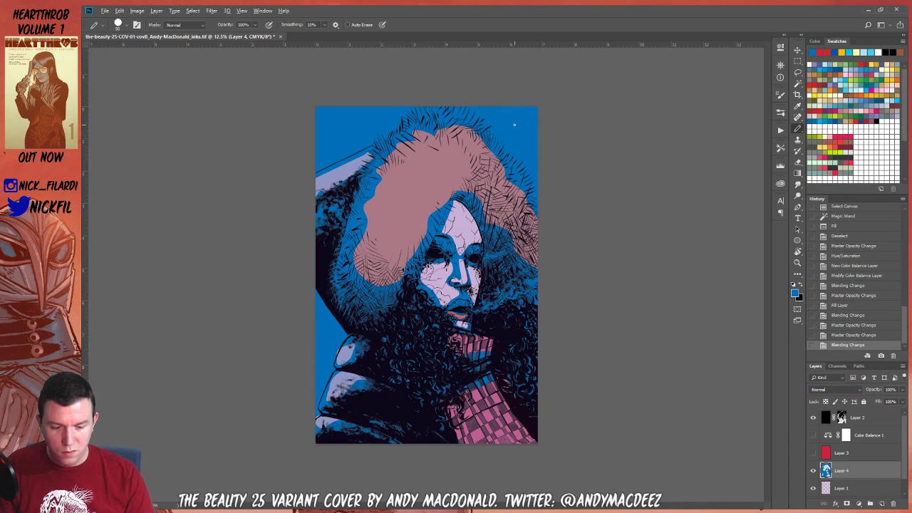
pyautogui.hotkey('alt', 'BackSpace')
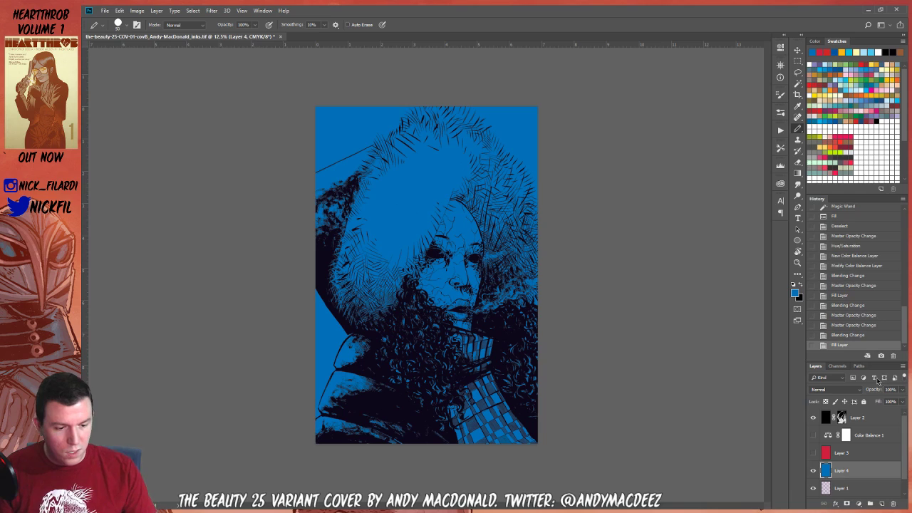
# Set the solid blue Layer 4 to Multiply at 42% opacity and add a layer mask to it
pyautogui.click(845, 391)
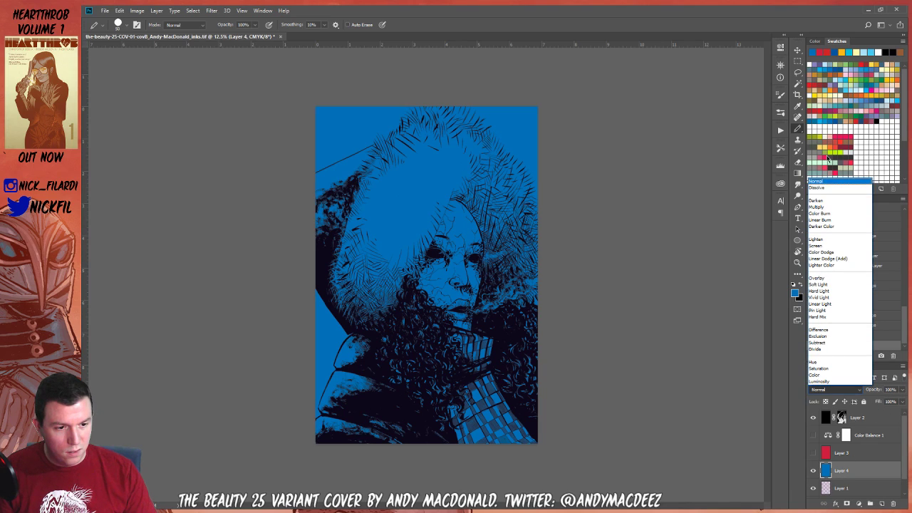
pyautogui.click(830, 206)
pyautogui.click(902, 390)
pyautogui.moveTo(901, 399); pyautogui.dragTo(878, 400)
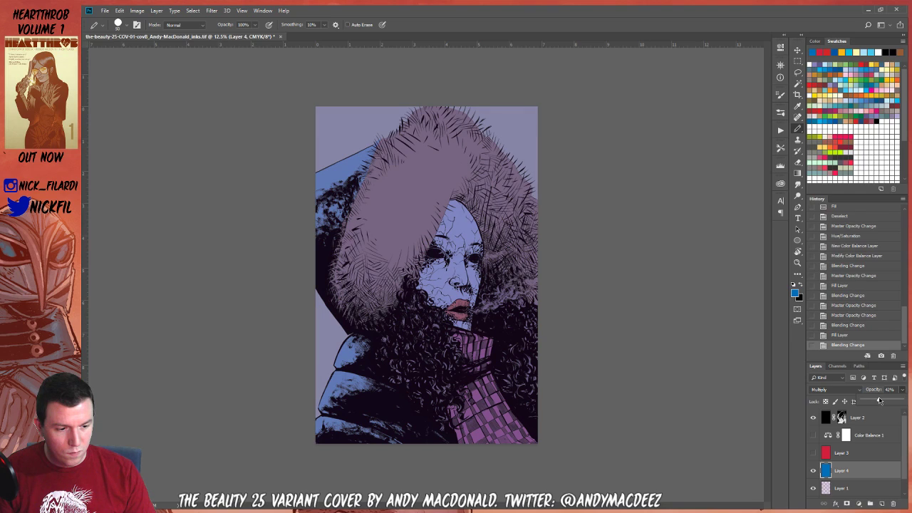
pyautogui.click(847, 504)
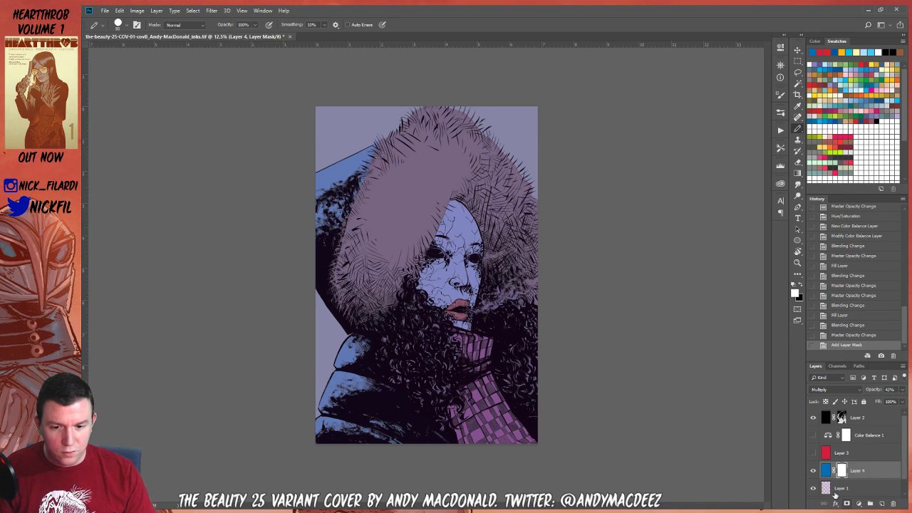
# Compare the artwork with and without the Color Balance 1 adjustment, leaving the adjustment turned on
pyautogui.press('z')
pyautogui.click(563, 292)
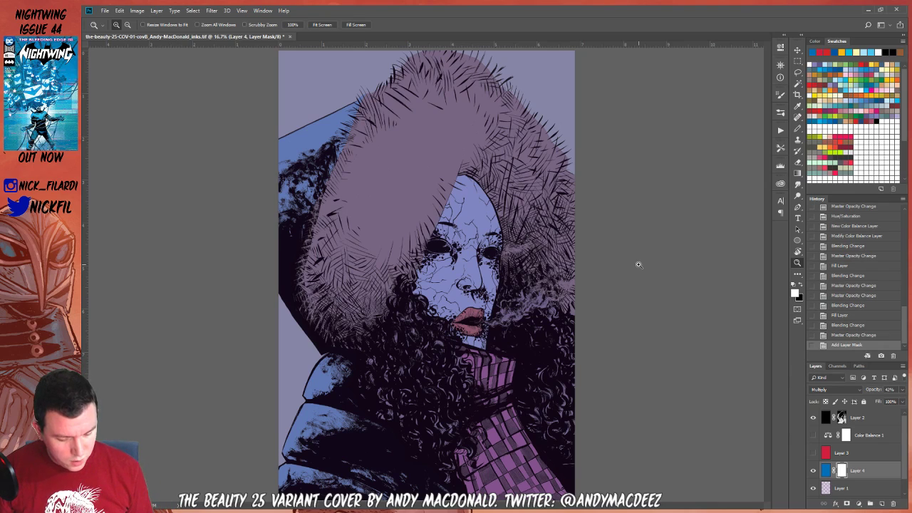
pyautogui.click(812, 435)
pyautogui.click(797, 251)
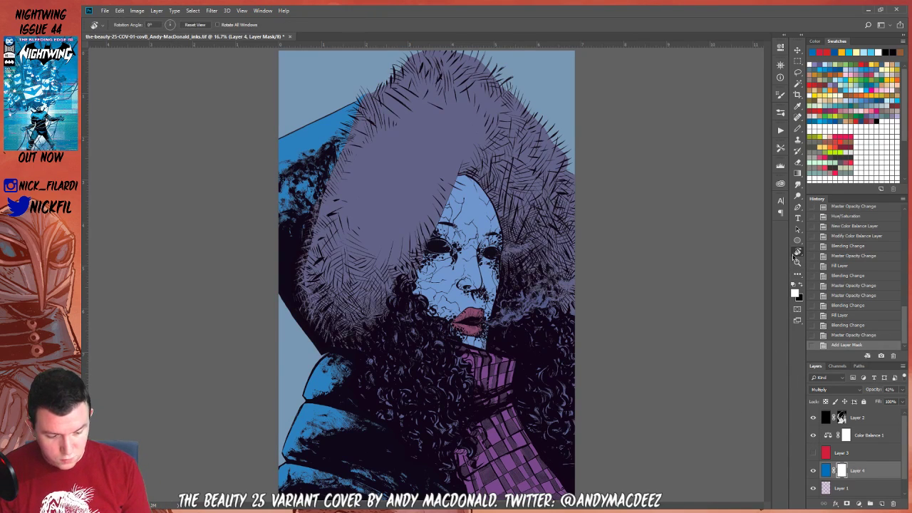
pyautogui.click(812, 435)
pyautogui.click(813, 435)
pyautogui.click(812, 434)
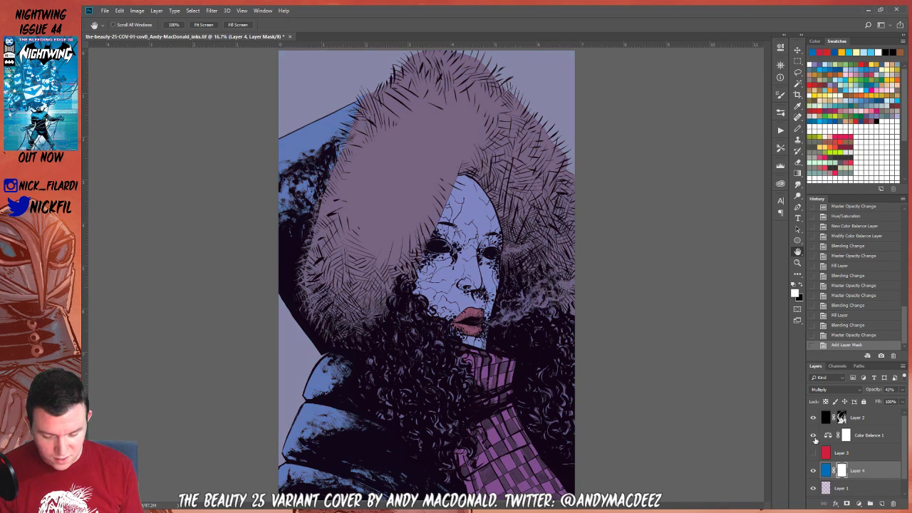
pyautogui.click(813, 434)
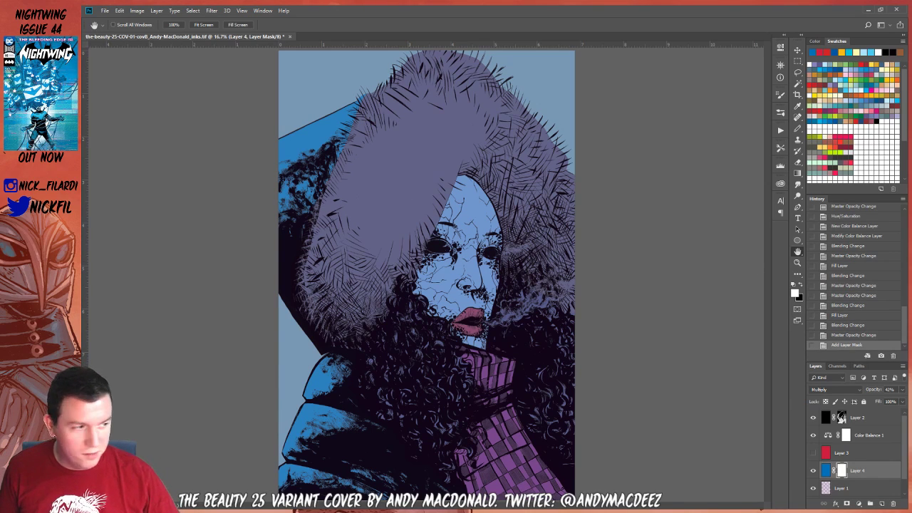
pyautogui.hotkey('alt', 'Tab')
pyautogui.moveTo(631, 214); pyautogui.dragTo(0, 82)
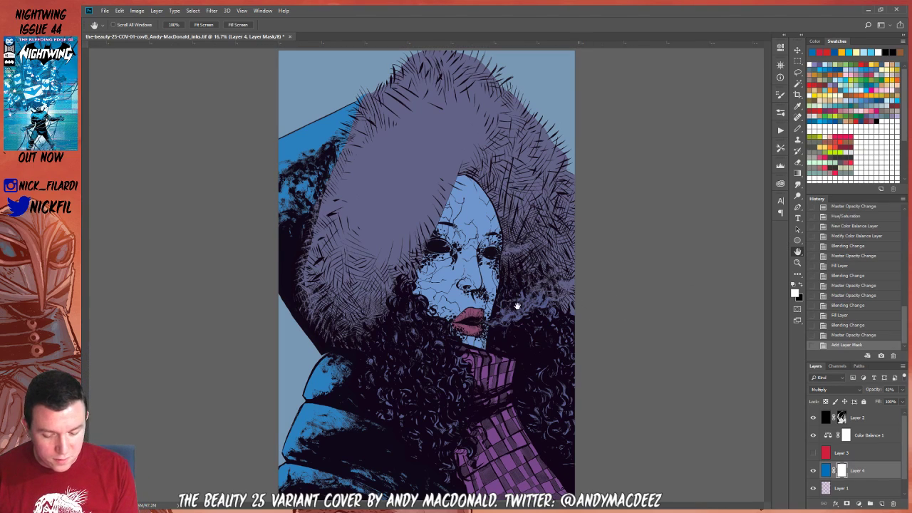
# Pick the ragged brush at the end of the NORMCORE set for painting on Layer 4's mask
pyautogui.press('b')
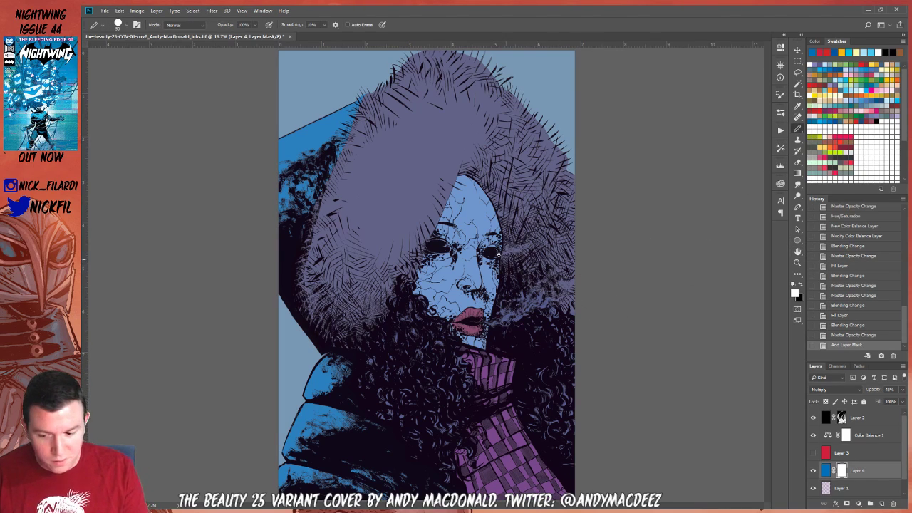
pyautogui.click(118, 26)
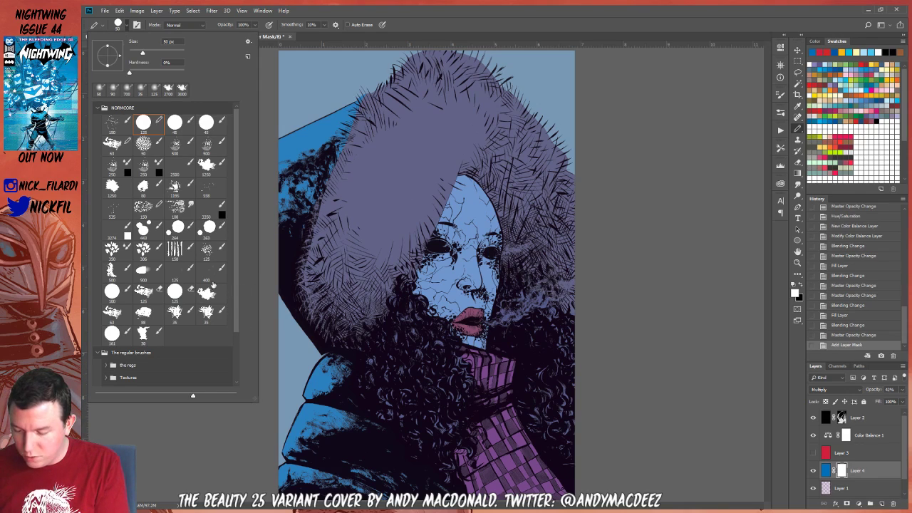
pyautogui.click(151, 335)
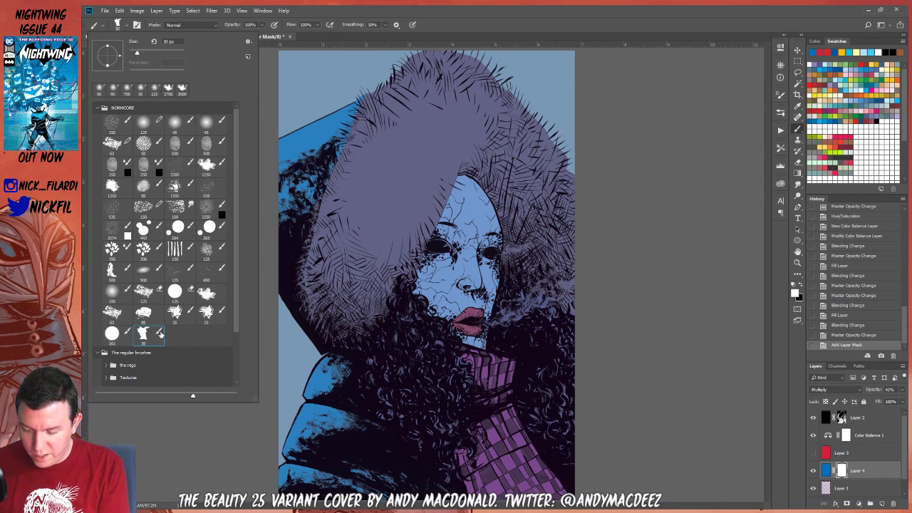
pyautogui.click(605, 307)
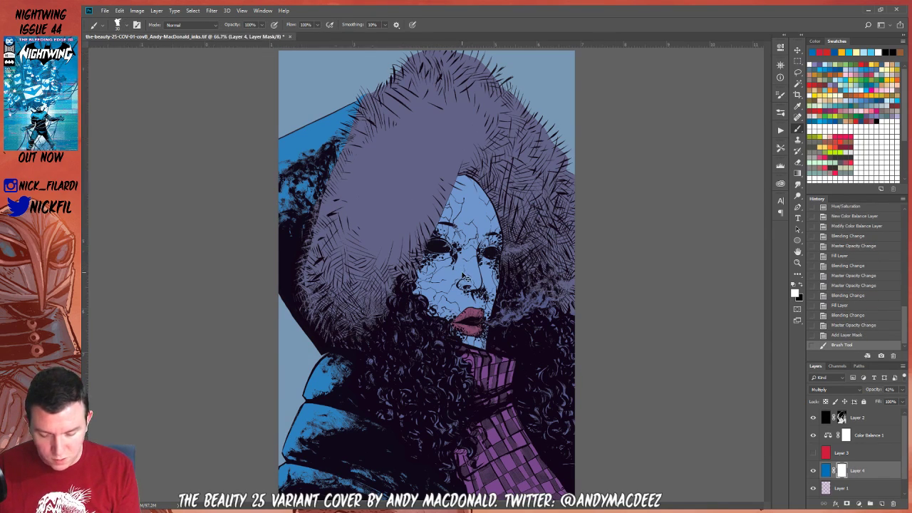
pyautogui.scroll(5, 463, 277)
pyautogui.scroll(-10, 462, 275)
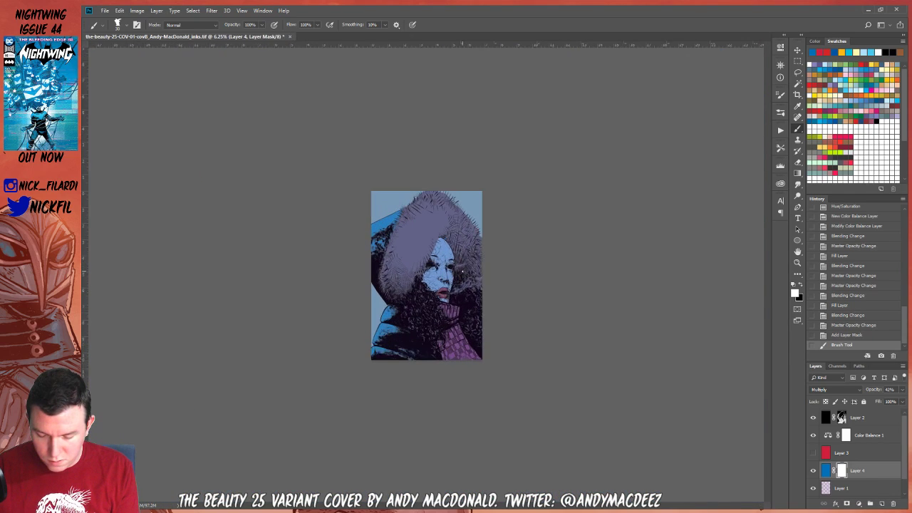
pyautogui.scroll(2, 462, 271)
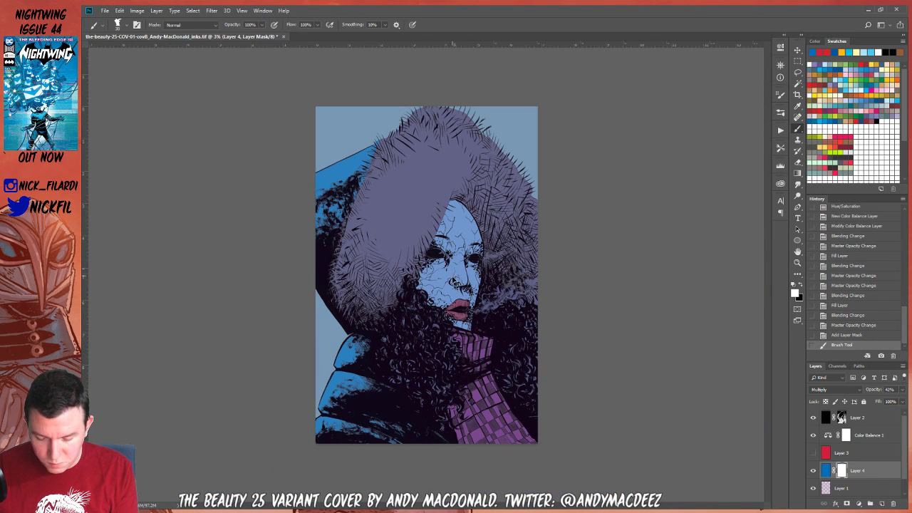
pyautogui.scroll(-8, 455, 279)
pyautogui.scroll(2, 453, 278)
pyautogui.scroll(-1, 453, 277)
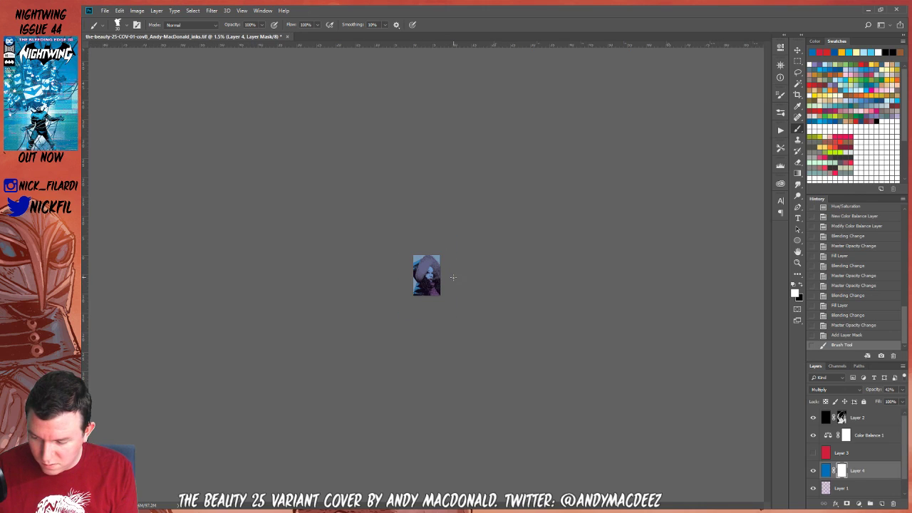
# Frame the face and make black the painting color for the brush on Layer 4's mask
pyautogui.click(797, 262)
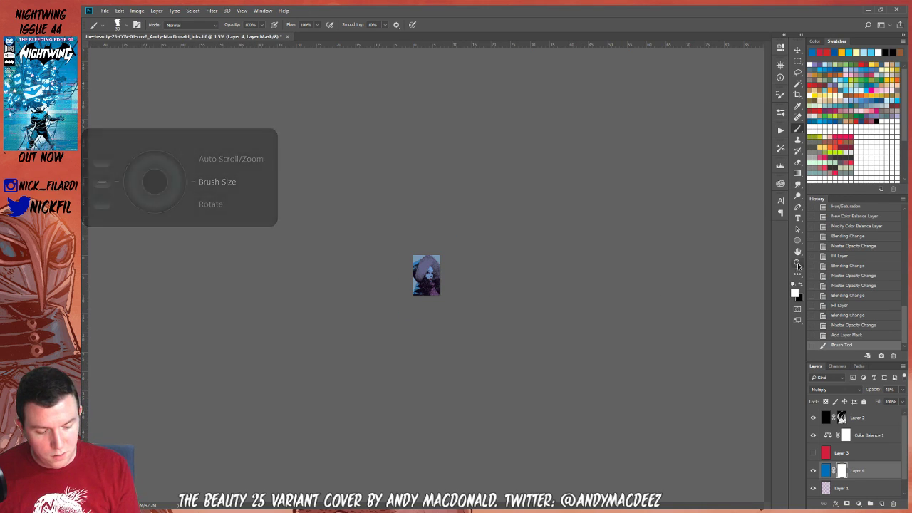
pyautogui.click(427, 271)
pyautogui.click(427, 271)
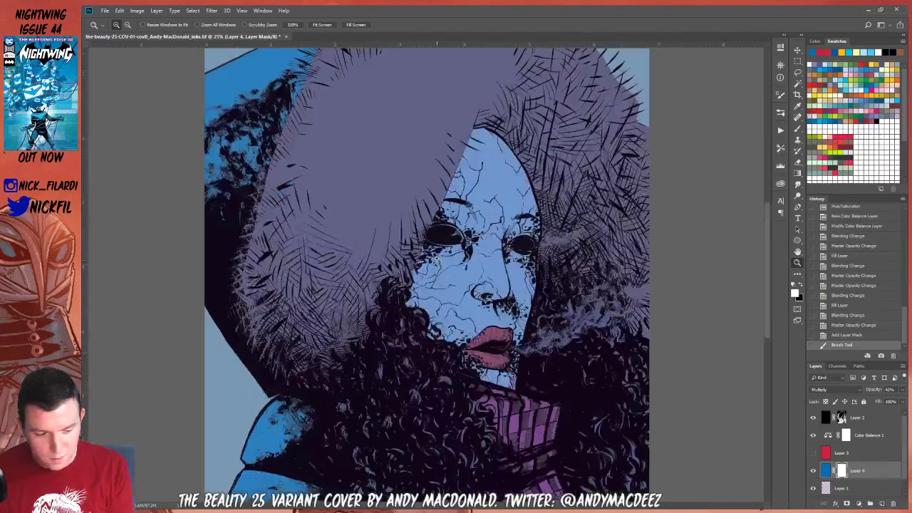
pyautogui.press('b')
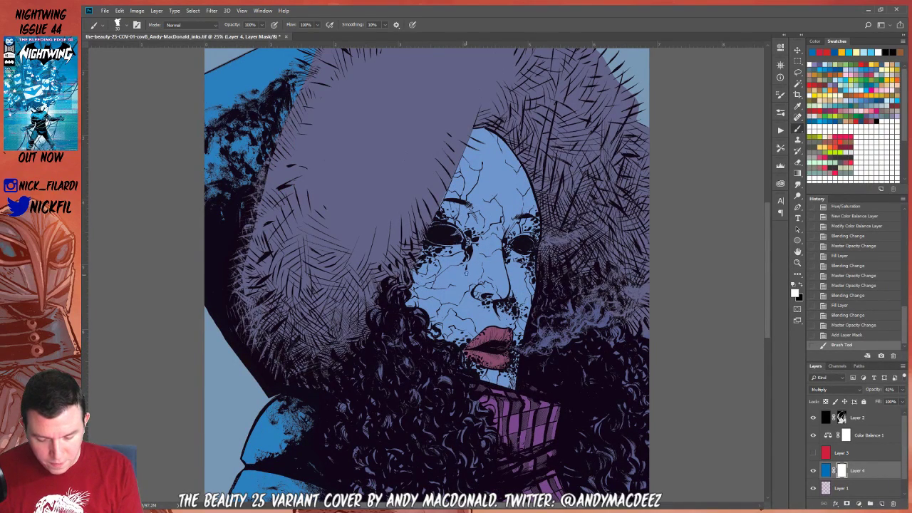
pyautogui.click(800, 288)
pyautogui.moveTo(446, 270)
pyautogui.mouseDown()
pyautogui.moveTo(455, 302)
pyautogui.moveTo(472, 310)
pyautogui.mouseUp()
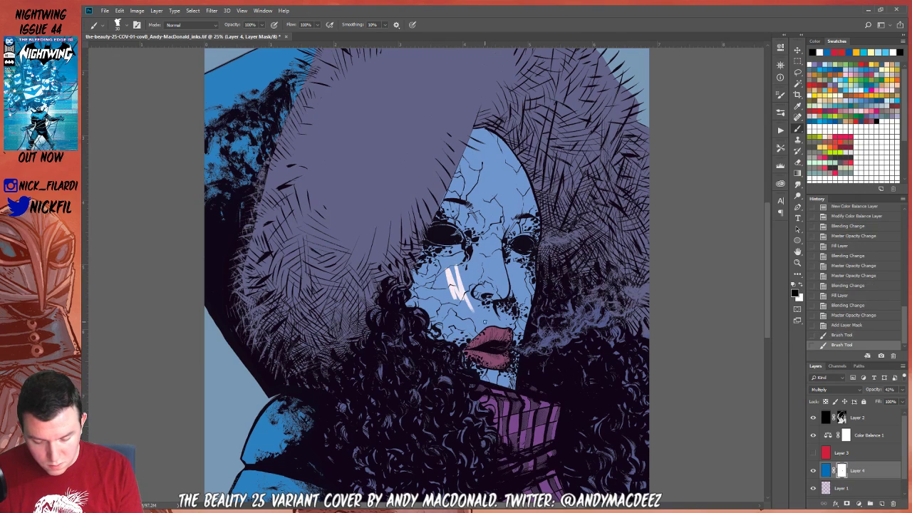
pyautogui.hotkey('ctrl', 'z')
pyautogui.hotkey('ctrl', 'z')
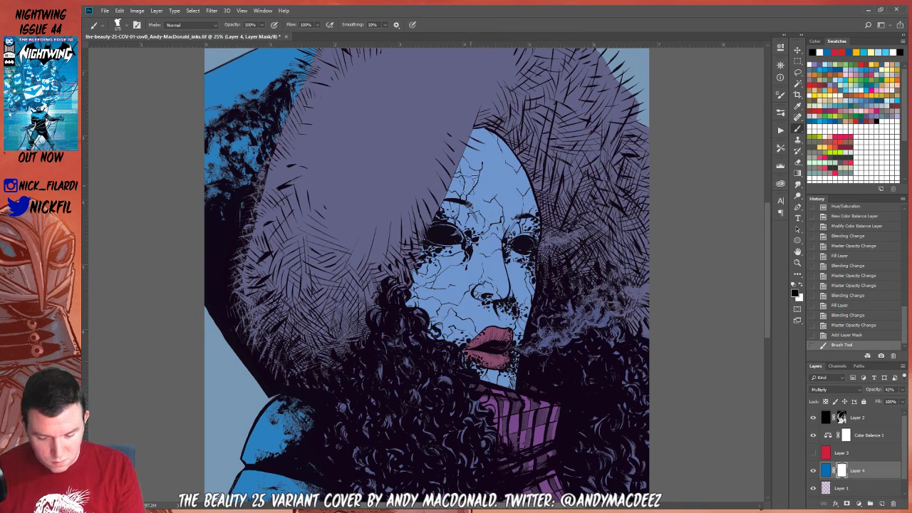
# Paint black on Layer 4's mask over the forehead, nose, cheeks and chin to bring out the lit planes of the face
pyautogui.moveTo(465, 178)
pyautogui.mouseDown()
pyautogui.moveTo(503, 214)
pyautogui.moveTo(527, 185)
pyautogui.moveTo(514, 164)
pyautogui.moveTo(476, 171)
pyautogui.moveTo(463, 186)
pyautogui.moveTo(490, 218)
pyautogui.moveTo(524, 207)
pyautogui.moveTo(487, 165)
pyautogui.moveTo(492, 225)
pyautogui.moveTo(508, 207)
pyautogui.moveTo(514, 178)
pyautogui.moveTo(506, 171)
pyautogui.moveTo(495, 264)
pyautogui.moveTo(502, 299)
pyautogui.moveTo(485, 293)
pyautogui.moveTo(526, 265)
pyautogui.moveTo(523, 314)
pyautogui.moveTo(512, 335)
pyautogui.moveTo(459, 313)
pyautogui.moveTo(446, 275)
pyautogui.moveTo(463, 292)
pyautogui.moveTo(481, 257)
pyautogui.moveTo(463, 282)
pyautogui.moveTo(446, 264)
pyautogui.moveTo(459, 282)
pyautogui.moveTo(467, 249)
pyautogui.moveTo(445, 299)
pyautogui.moveTo(456, 320)
pyautogui.moveTo(435, 270)
pyautogui.moveTo(431, 299)
pyautogui.moveTo(459, 324)
pyautogui.moveTo(474, 313)
pyautogui.moveTo(477, 324)
pyautogui.moveTo(463, 328)
pyautogui.moveTo(472, 315)
pyautogui.moveTo(452, 335)
pyautogui.mouseUp()
pyautogui.moveTo(456, 303)
pyautogui.mouseDown()
pyautogui.moveTo(419, 265)
pyautogui.moveTo(424, 289)
pyautogui.mouseUp()
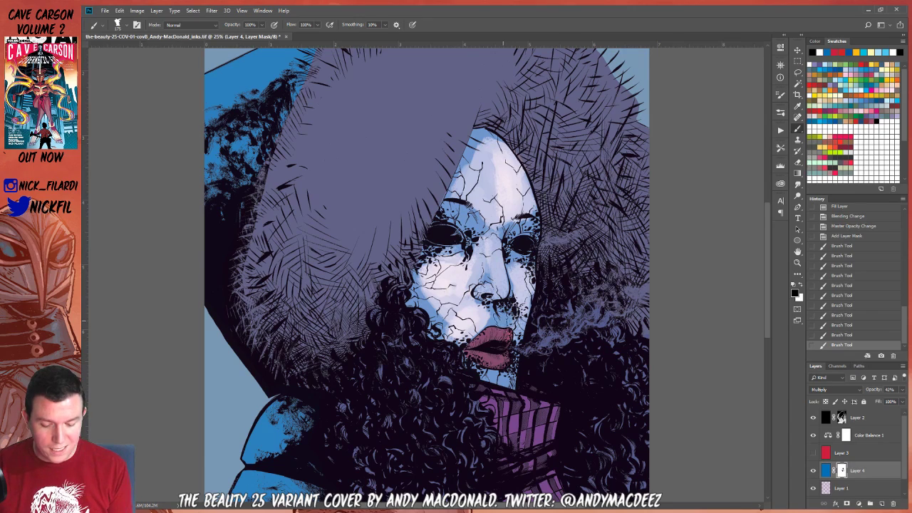
pyautogui.moveTo(487, 315)
pyautogui.mouseDown()
pyautogui.moveTo(516, 323)
pyautogui.moveTo(474, 337)
pyautogui.moveTo(477, 306)
pyautogui.moveTo(464, 317)
pyautogui.mouseUp()
pyautogui.moveTo(443, 271)
pyautogui.mouseDown()
pyautogui.moveTo(427, 250)
pyautogui.moveTo(476, 239)
pyautogui.moveTo(524, 255)
pyautogui.moveTo(535, 226)
pyautogui.moveTo(502, 227)
pyautogui.mouseUp()
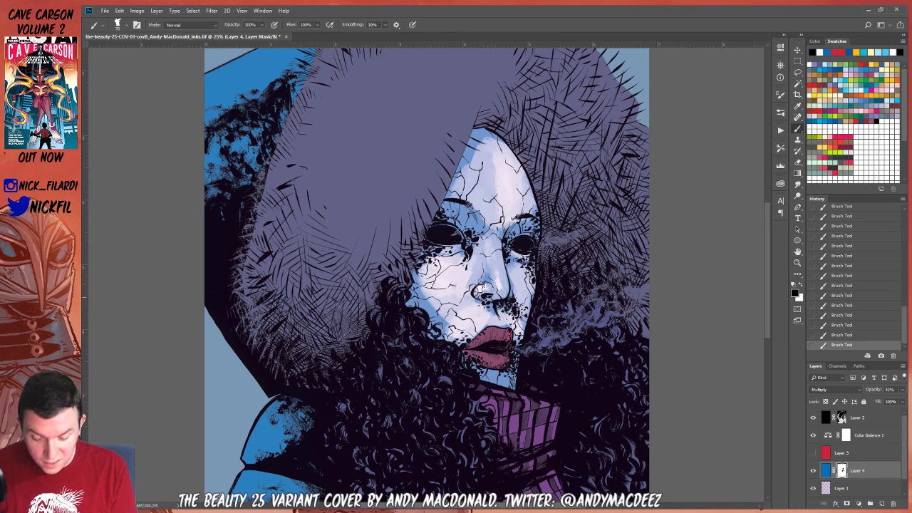
# With the round textured NORMCORE brush, paint black on Layer 4's mask to light the neck and the upper scarf
pyautogui.click(797, 263)
pyautogui.keyDown('alt'); pyautogui.click(495, 332); pyautogui.keyUp('alt')
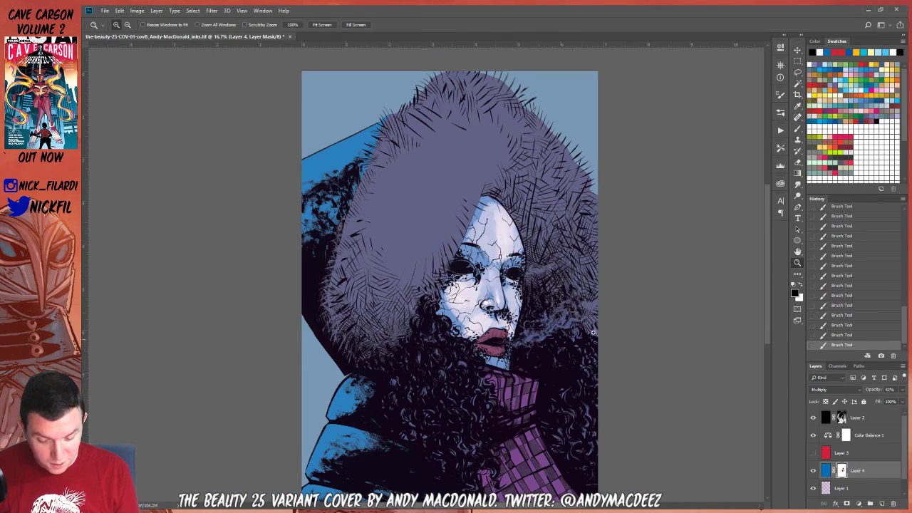
pyautogui.click(797, 128)
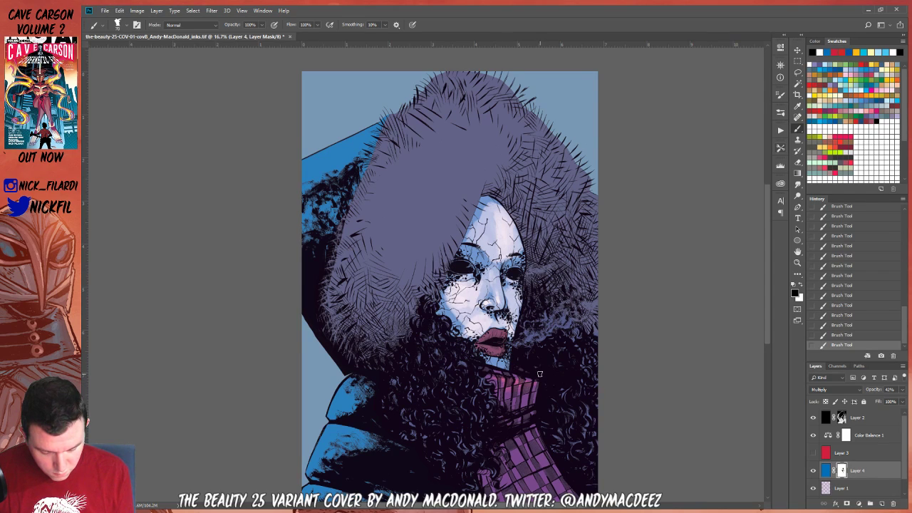
pyautogui.click(124, 25)
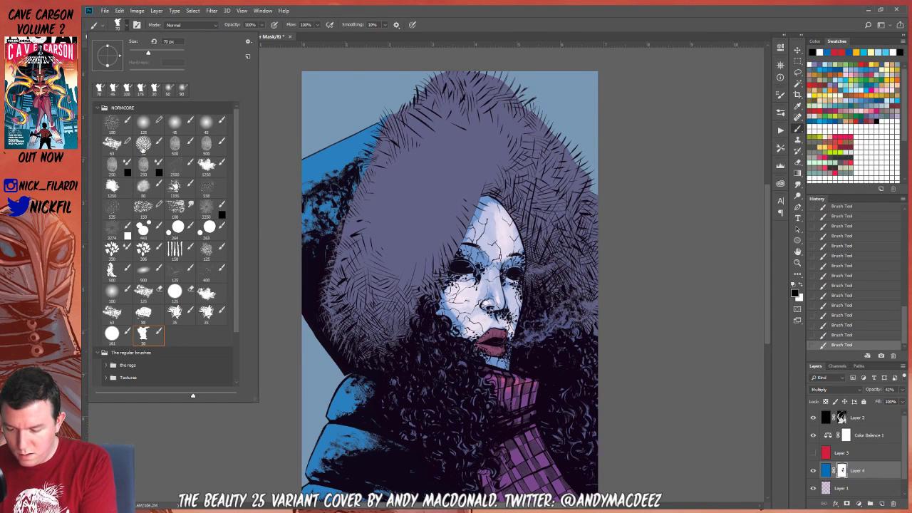
pyautogui.doubleClick(143, 146)
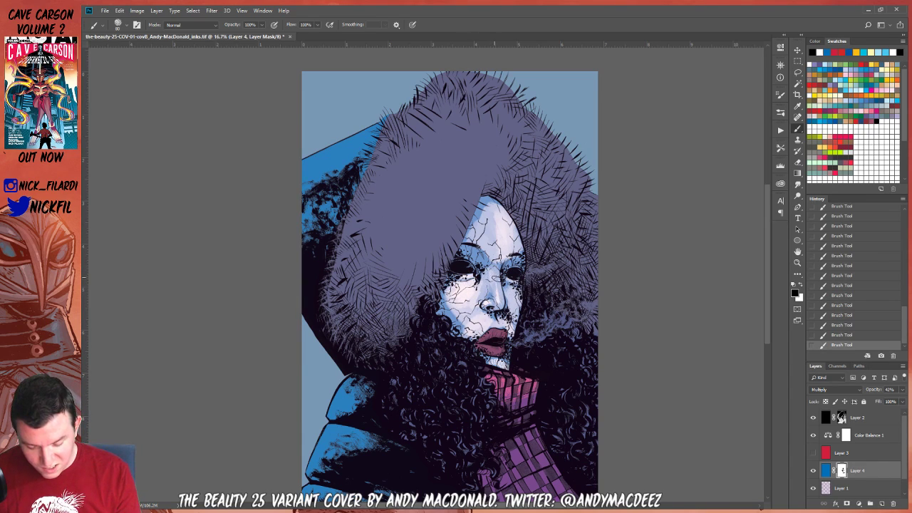
# Set the brush opacity to 50% and make white the painting color for Layer 4's mask
pyautogui.press('5')
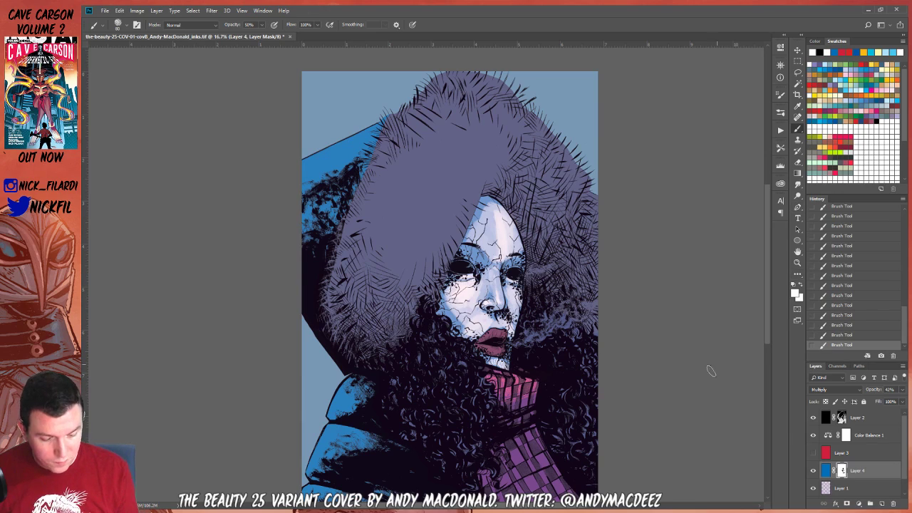
pyautogui.click(792, 283)
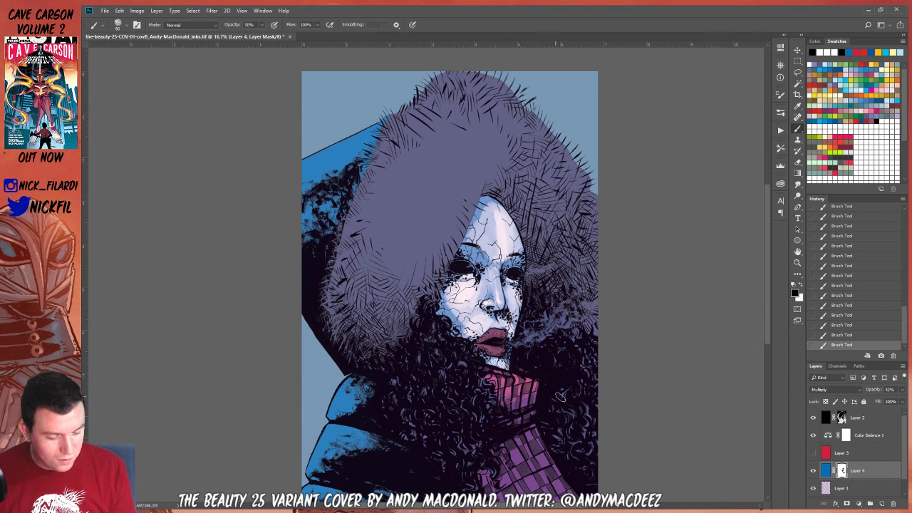
pyautogui.click(799, 283)
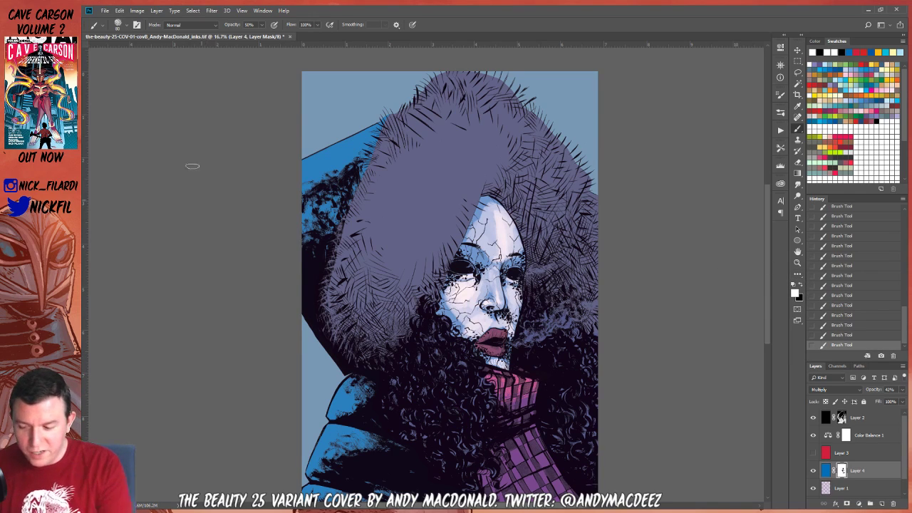
# Bring soft shadow back on Layer 4's mask with white-to-transparent radial gradients around the cheeks, brow, hairline and jaw
pyautogui.click(797, 173)
pyautogui.moveTo(434, 326); pyautogui.dragTo(450, 376)
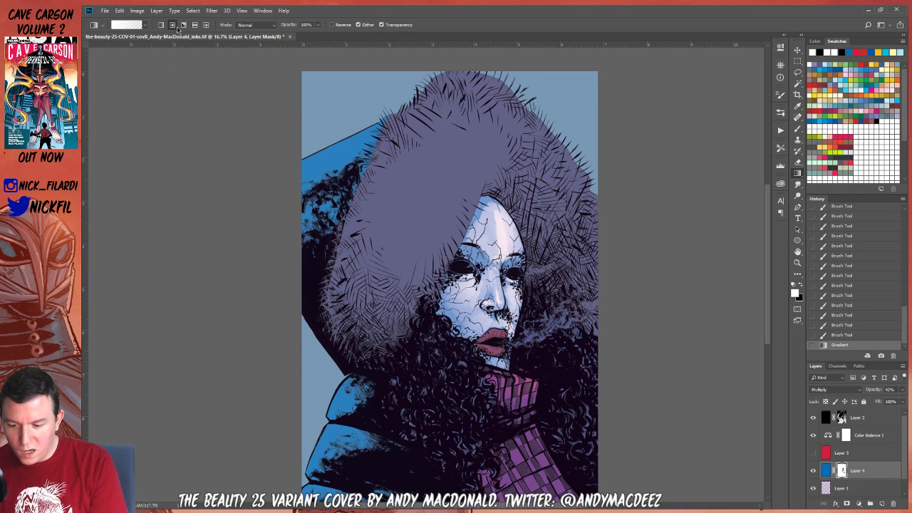
pyautogui.hotkey('ctrl', 'z')
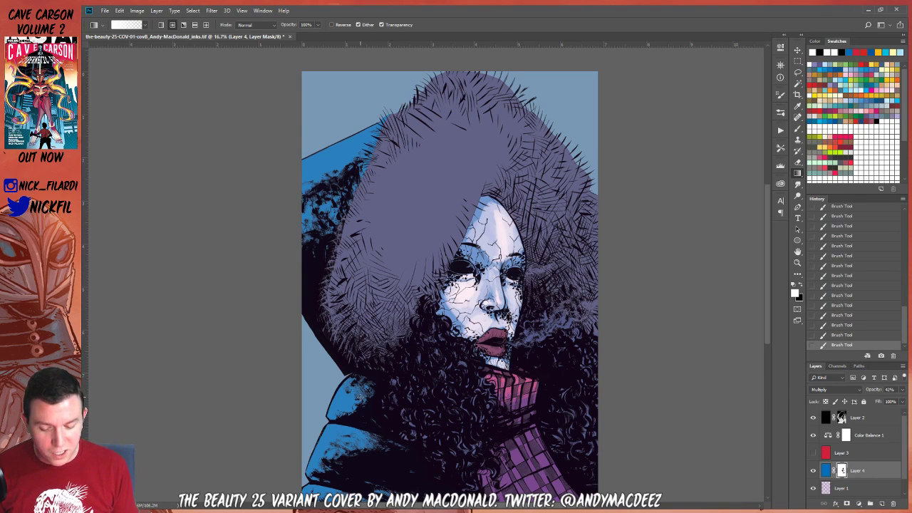
pyautogui.hotkey('ctrl', 'z')
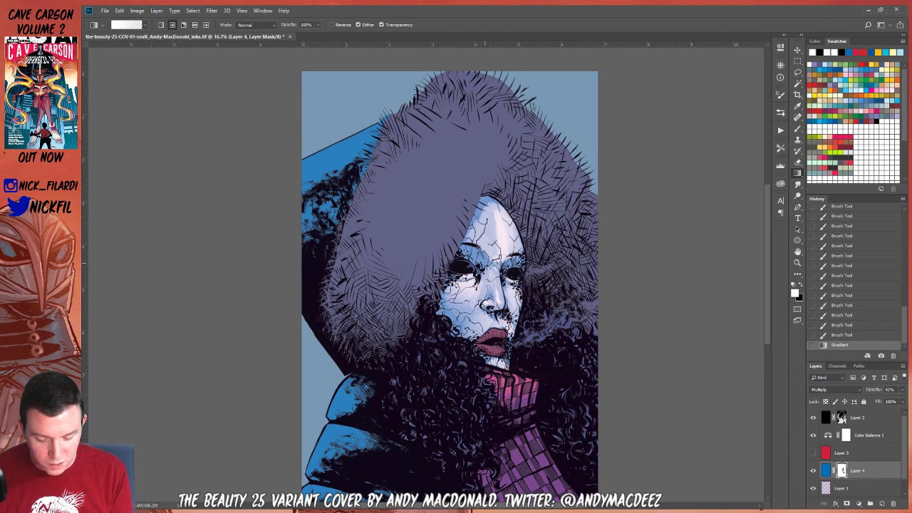
pyautogui.moveTo(484, 266); pyautogui.dragTo(490, 294)
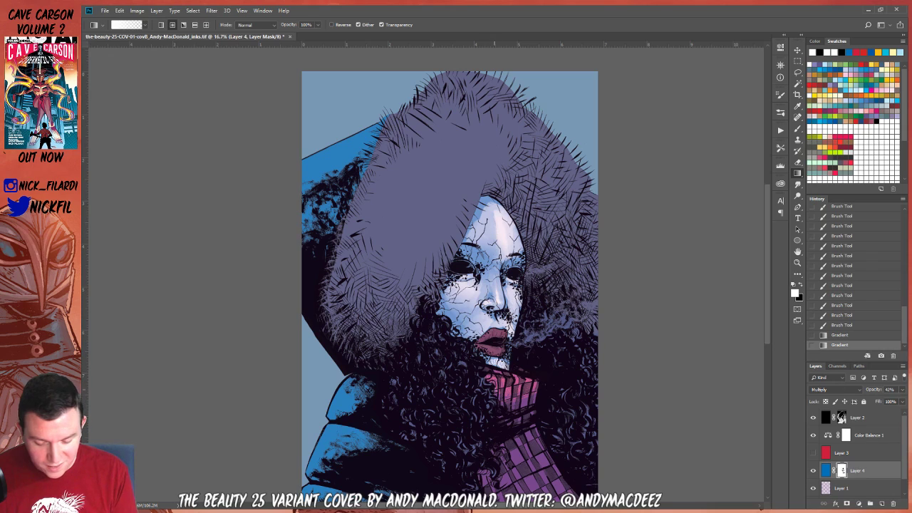
pyautogui.moveTo(502, 246); pyautogui.dragTo(518, 260)
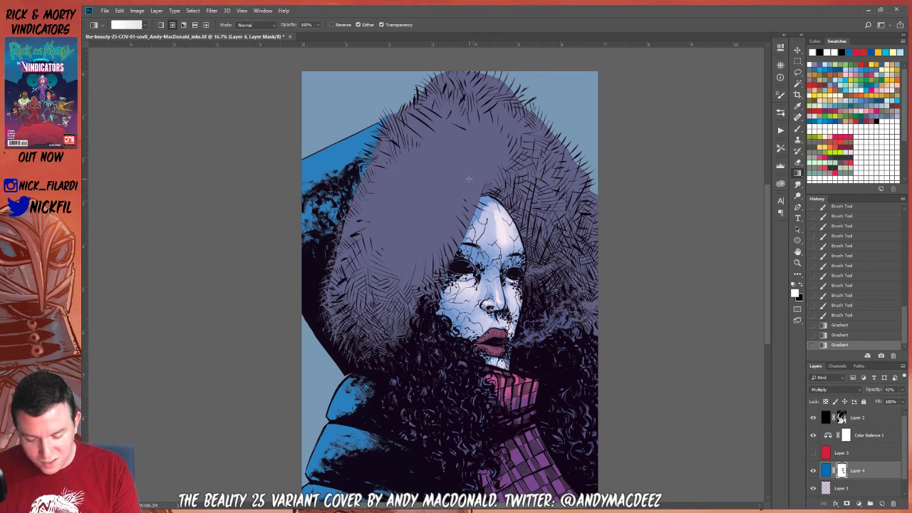
pyautogui.moveTo(474, 207); pyautogui.dragTo(507, 235)
pyautogui.moveTo(451, 199); pyautogui.dragTo(453, 201)
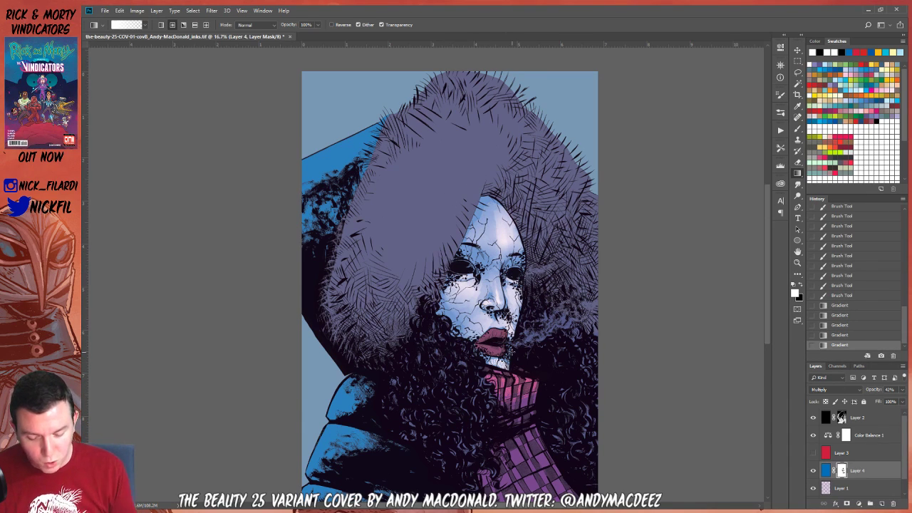
pyautogui.moveTo(528, 352); pyautogui.dragTo(525, 292)
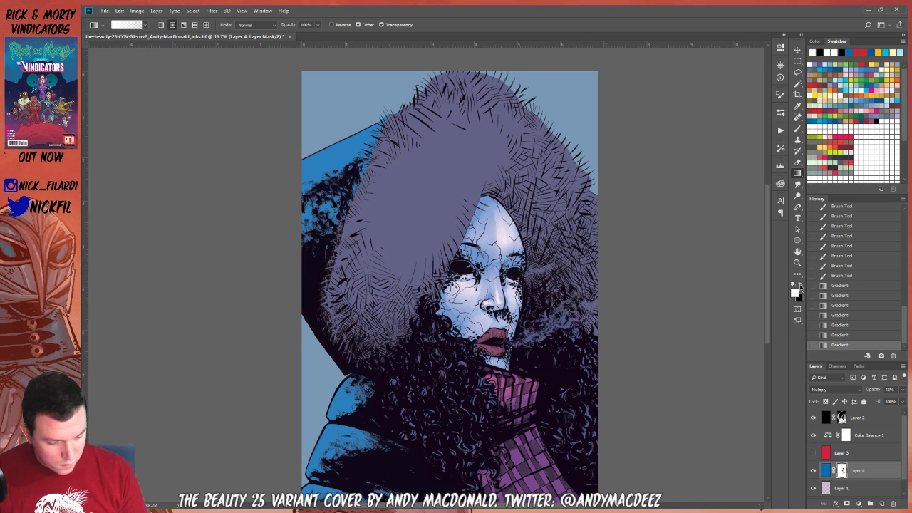
# Select the solid red Layer 3 and toggle its visibility to check its effect
pyautogui.click(800, 286)
pyautogui.click(854, 456)
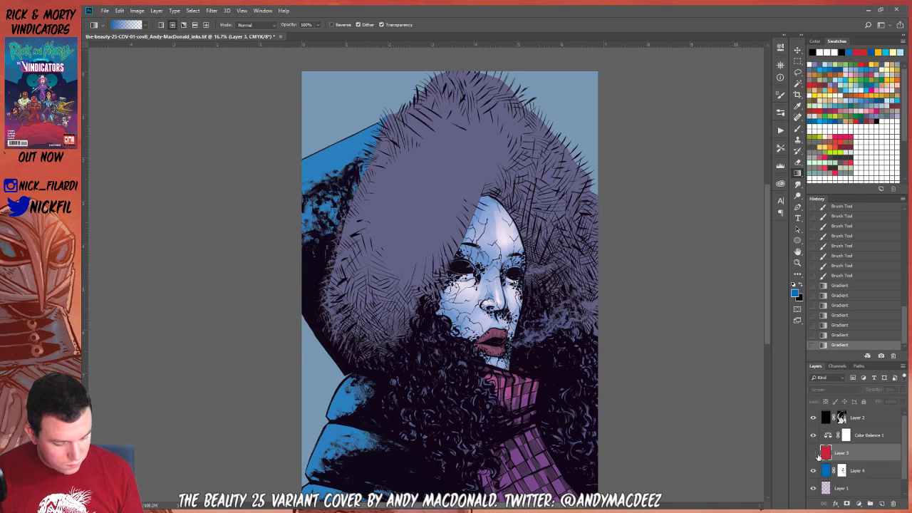
pyautogui.click(812, 455)
pyautogui.click(812, 455)
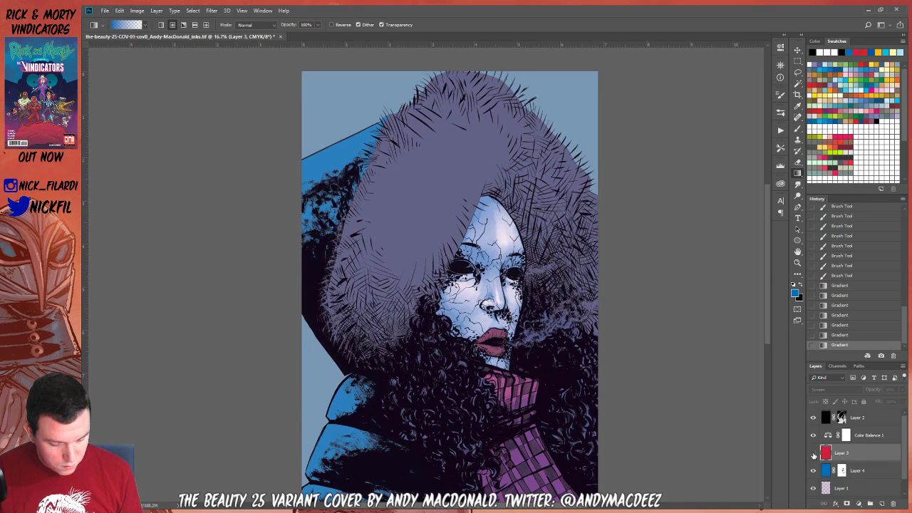
# Make Layer 4's mask active for gradient work and inspect the mask on its own before returning to the artwork
pyautogui.click(825, 473)
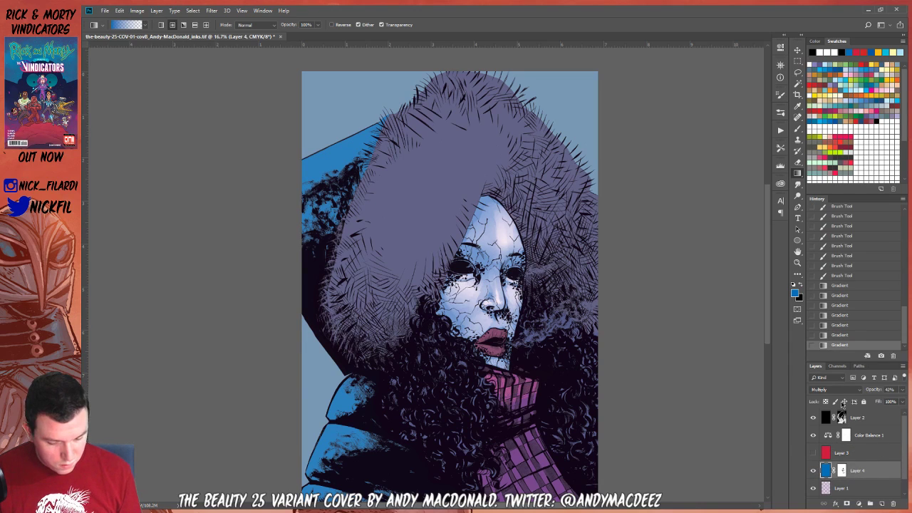
pyautogui.click(797, 262)
pyautogui.keyDown('alt'); pyautogui.click(637, 311); pyautogui.keyUp('alt')
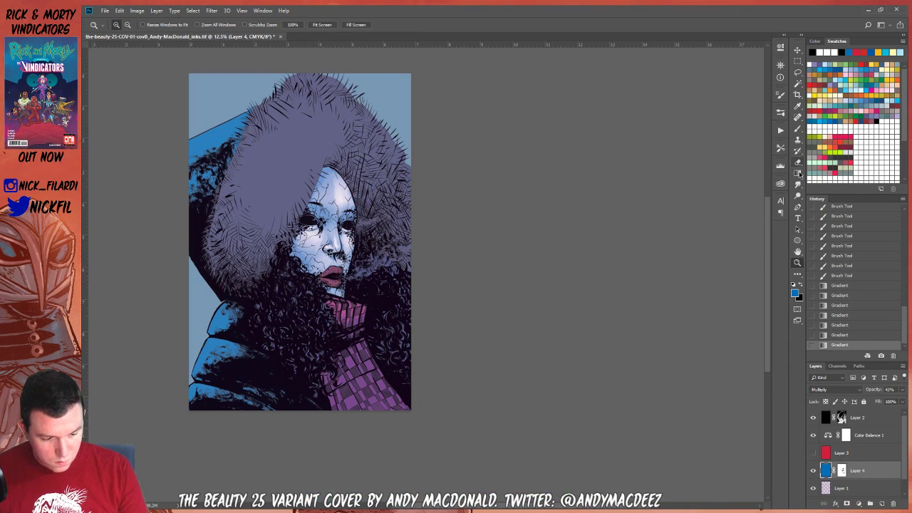
pyautogui.click(798, 173)
pyautogui.keyDown('alt'); pyautogui.click(841, 471); pyautogui.keyUp('alt')
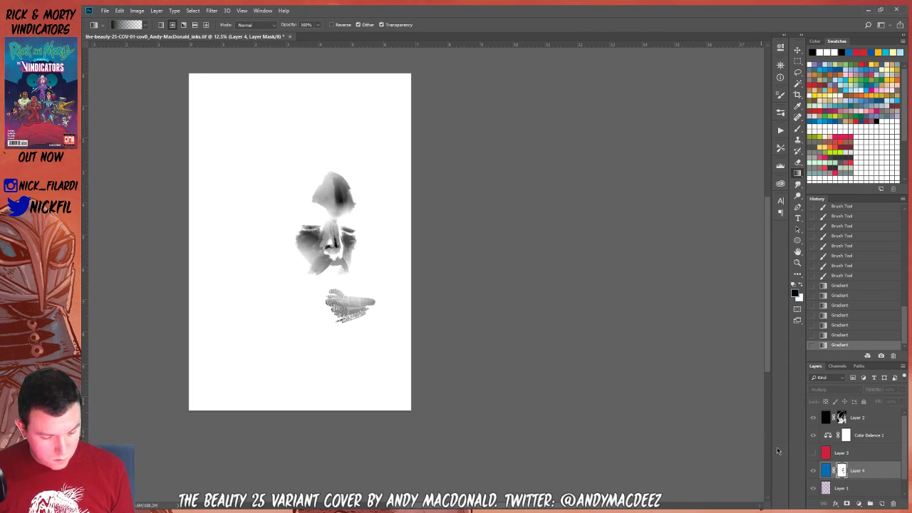
pyautogui.click(813, 473)
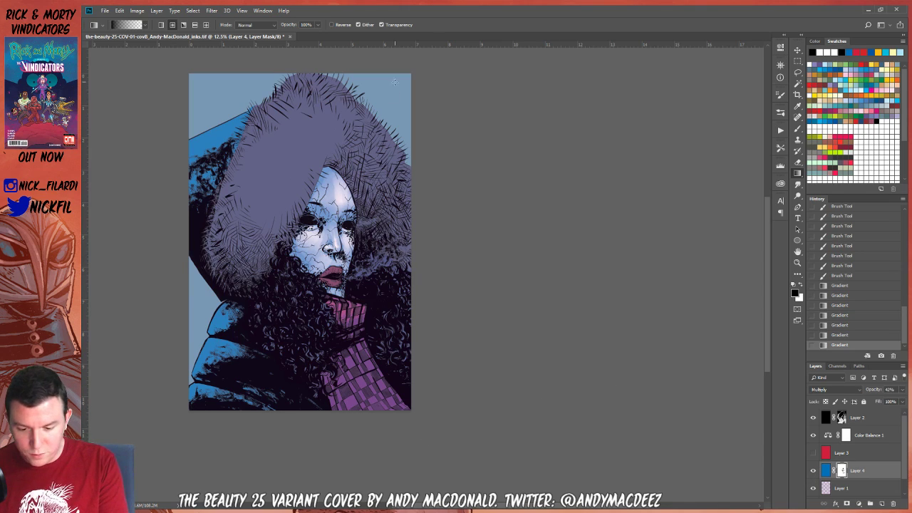
# Light the background's two upper corners and the gap beside the coat with black-to-transparent radial gradients on Layer 4's mask
pyautogui.moveTo(395, 81); pyautogui.dragTo(397, 296)
pyautogui.hotkey('ctrl', 'z')
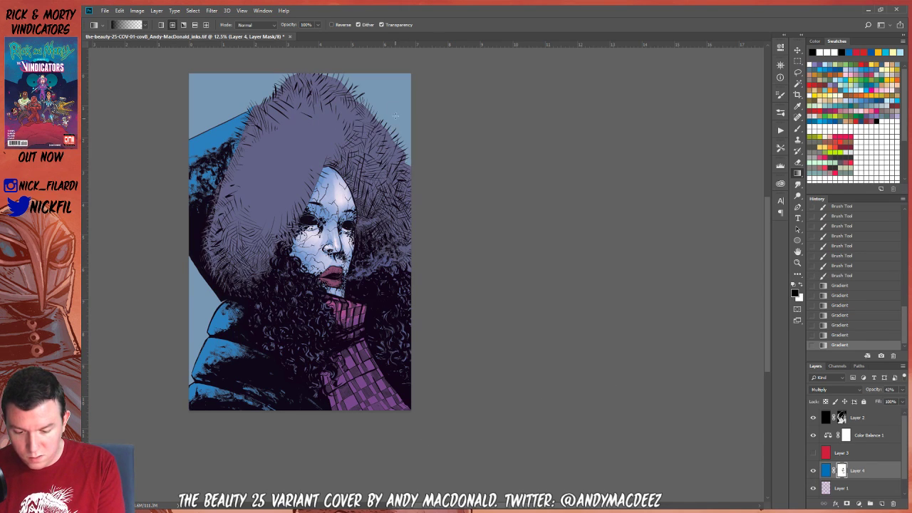
pyautogui.moveTo(401, 94); pyautogui.dragTo(392, 314)
pyautogui.moveTo(205, 83); pyautogui.dragTo(263, 195)
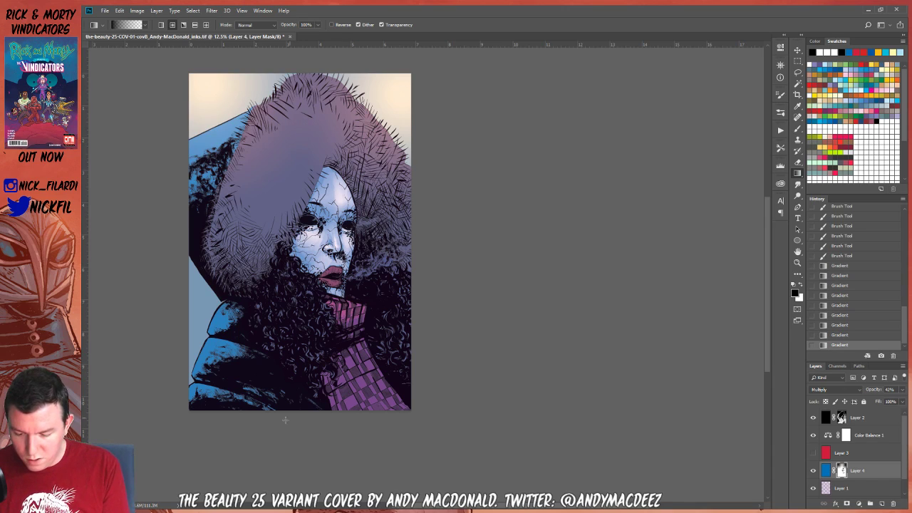
pyautogui.moveTo(198, 303); pyautogui.dragTo(197, 306)
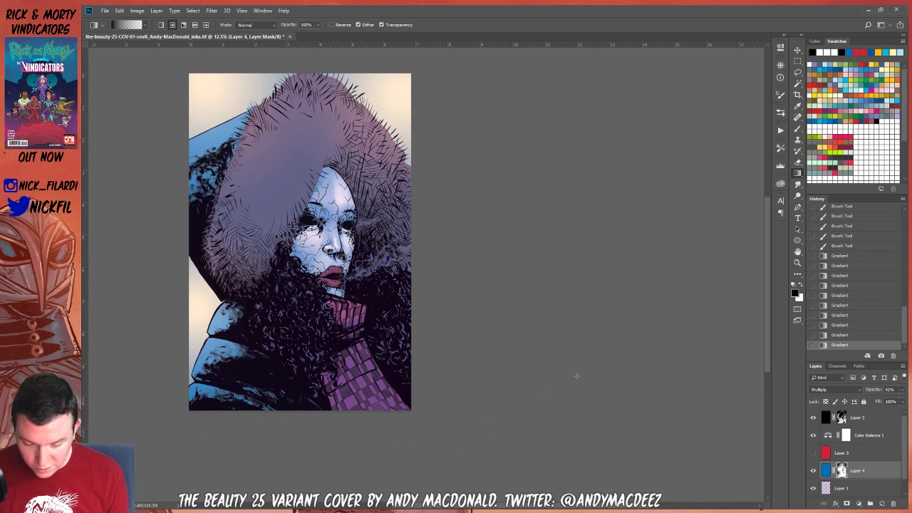
# Paint black at 50% brush opacity on Layer 4's mask to light the upper edge of the blue coat behind the fur
pyautogui.press('h')
pyautogui.moveTo(474, 340); pyautogui.dragTo(613, 384)
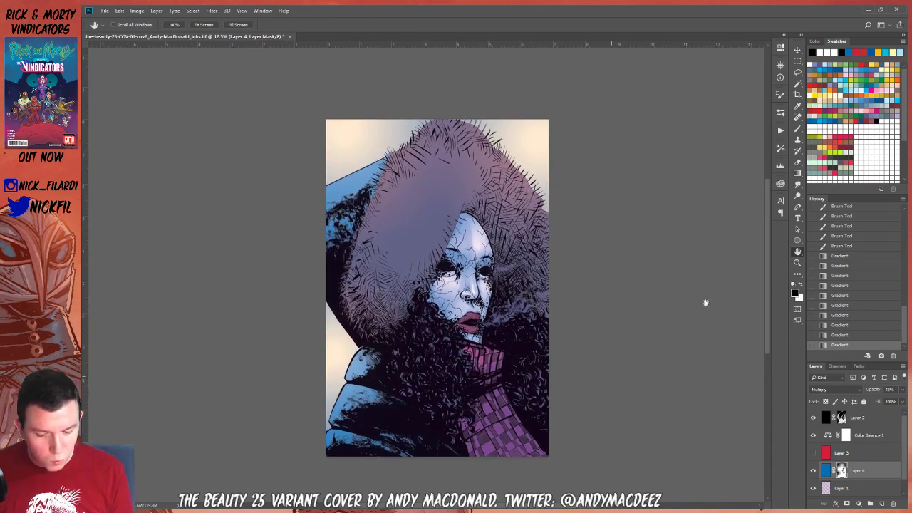
pyautogui.click(798, 129)
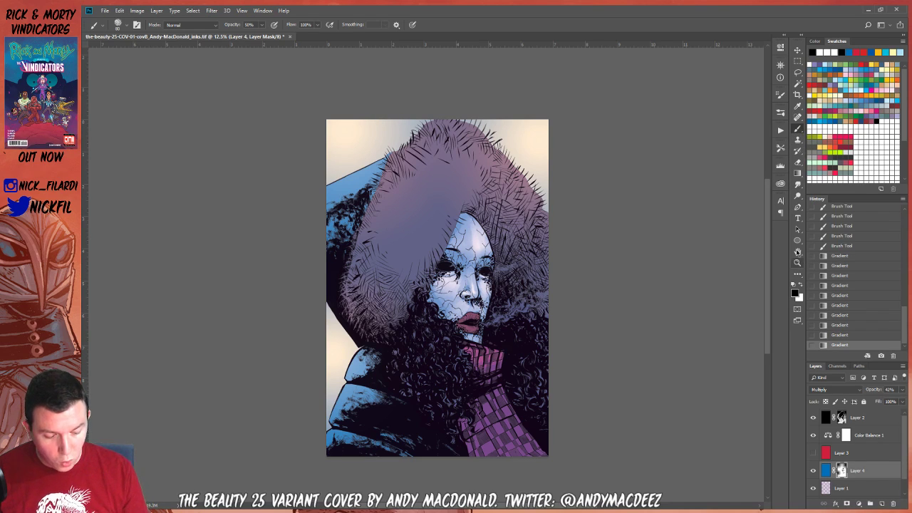
pyautogui.press('space')
pyautogui.moveTo(545, 291)
pyautogui.mouseDown()
pyautogui.moveTo(576, 291)
pyautogui.moveTo(570, 349)
pyautogui.mouseUp()
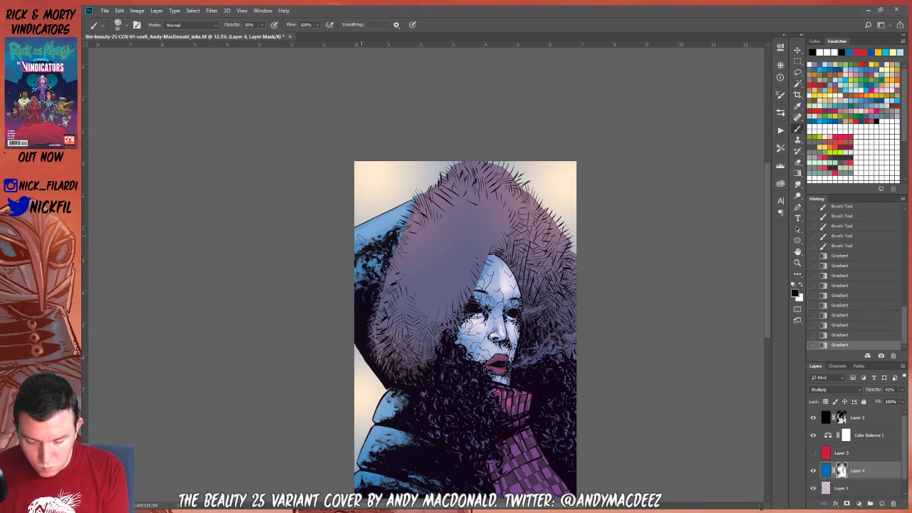
pyautogui.moveTo(372, 228); pyautogui.dragTo(408, 207)
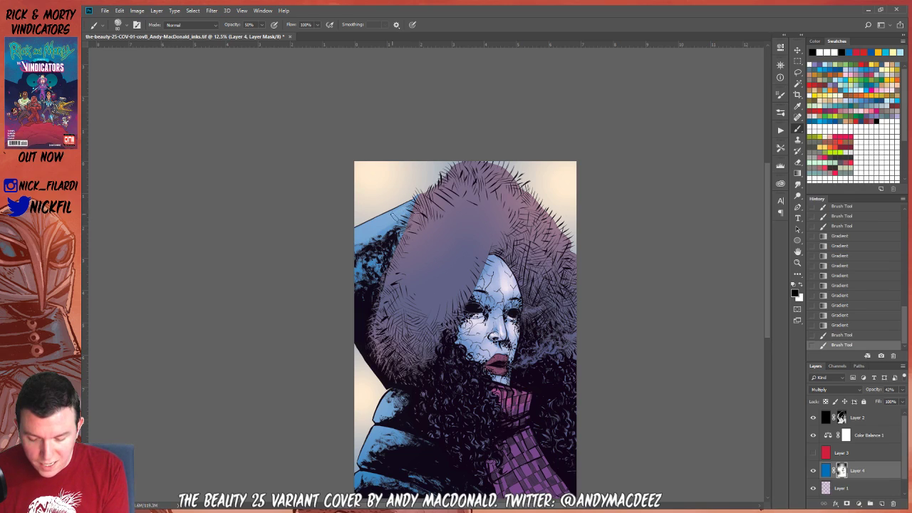
pyautogui.moveTo(364, 226)
pyautogui.mouseDown()
pyautogui.moveTo(417, 201)
pyautogui.moveTo(354, 245)
pyautogui.mouseUp()
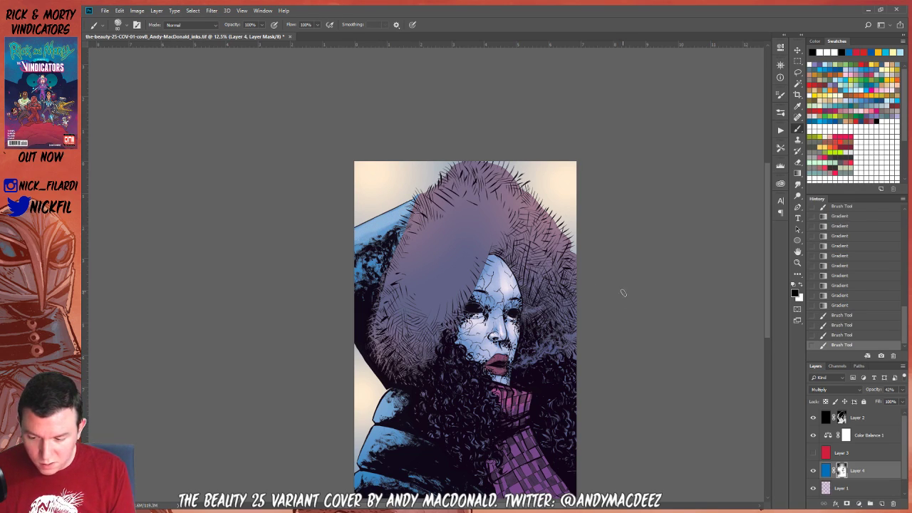
# At 100% brush opacity, continue painting black on Layer 4's mask over the coat's back and shoulder folds
pyautogui.moveTo(622, 292); pyautogui.dragTo(533, 357)
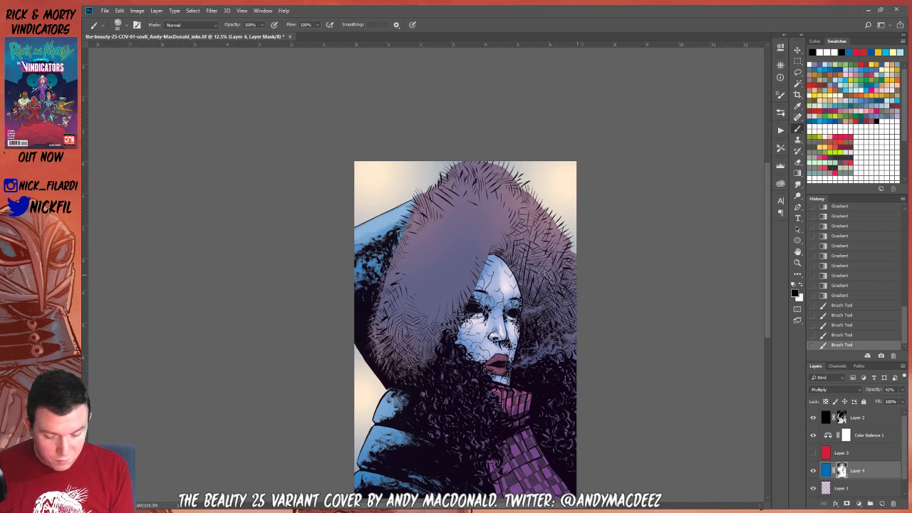
pyautogui.click(370, 250)
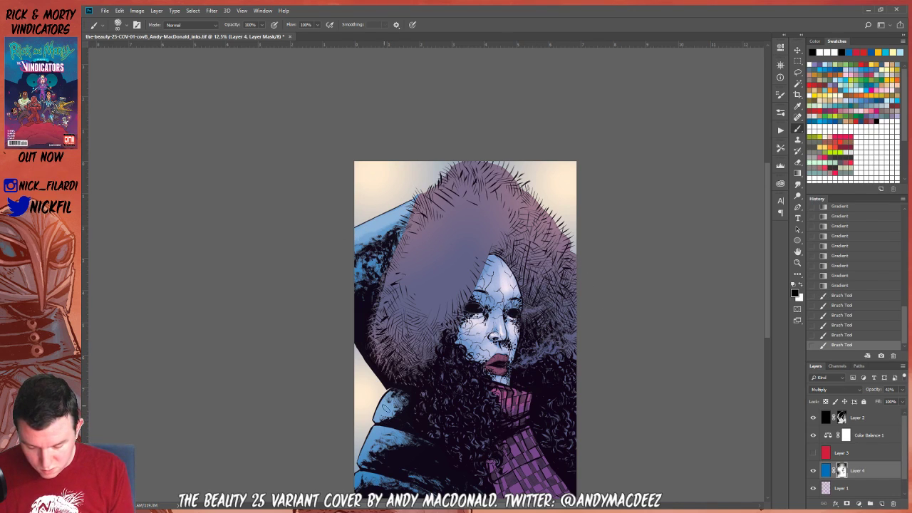
pyautogui.click(382, 414)
pyautogui.moveTo(375, 433); pyautogui.dragTo(366, 446)
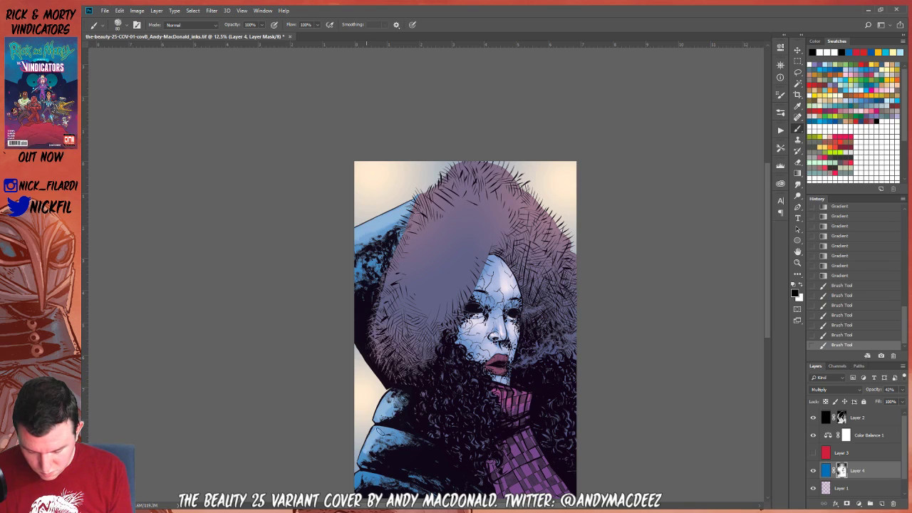
# Switch to the last NORMCORE brush at 125 px and paint black on Layer 4's mask to light the blue sleeve folds
pyautogui.click(121, 24)
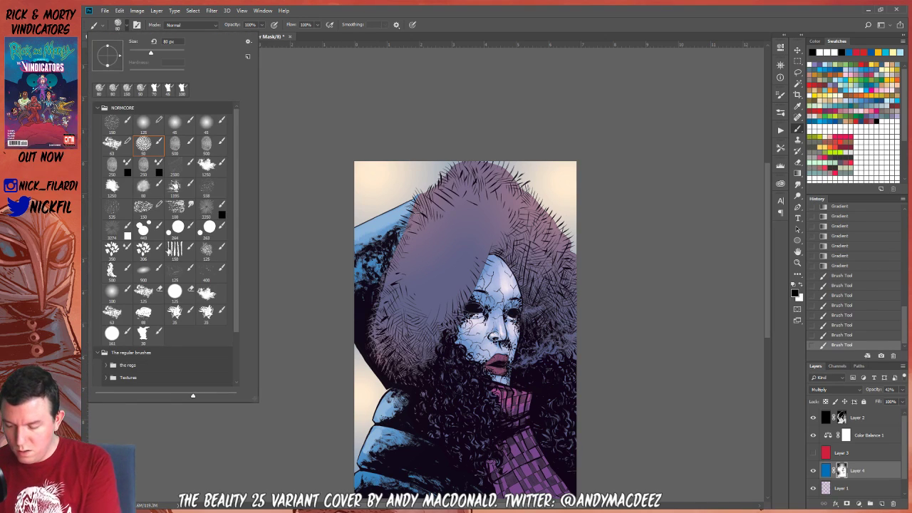
pyautogui.doubleClick(145, 337)
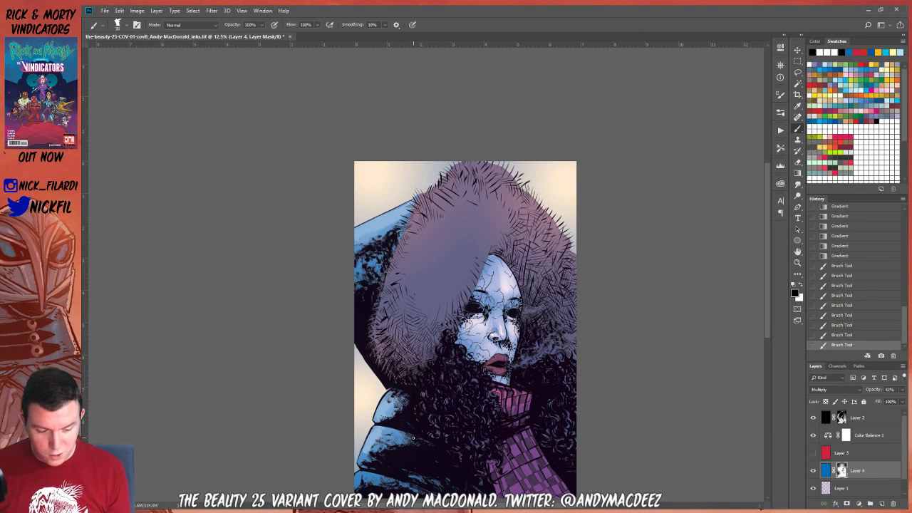
pyautogui.click(797, 251)
pyautogui.moveTo(606, 334); pyautogui.dragTo(614, 268)
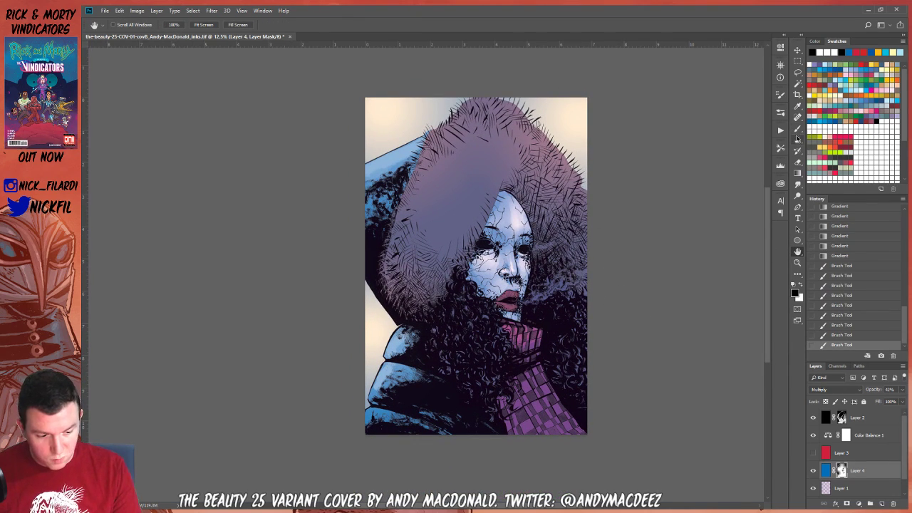
pyautogui.click(796, 131)
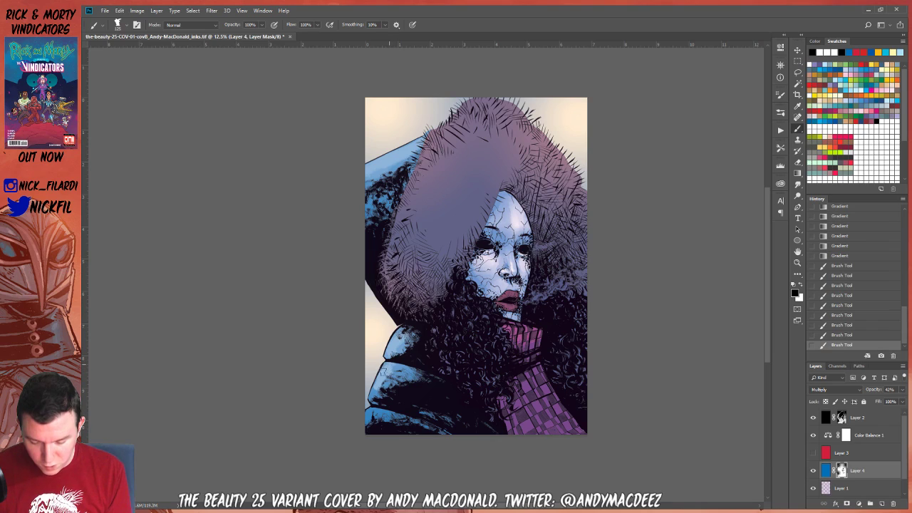
pyautogui.moveTo(384, 374)
pyautogui.mouseDown()
pyautogui.moveTo(388, 383)
pyautogui.moveTo(373, 392)
pyautogui.mouseUp()
pyautogui.moveTo(372, 399)
pyautogui.mouseDown()
pyautogui.moveTo(366, 417)
pyautogui.moveTo(394, 406)
pyautogui.mouseUp()
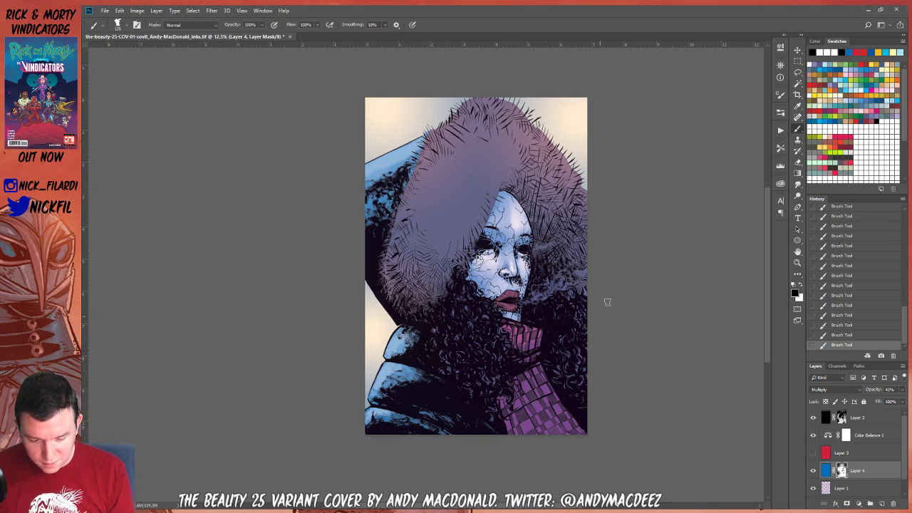
# Outline the lower section of the checkered scarf with a lasso selection
pyautogui.press('space')
pyautogui.moveTo(594, 271)
pyautogui.mouseDown()
pyautogui.moveTo(594, 325)
pyautogui.moveTo(599, 316)
pyautogui.mouseUp()
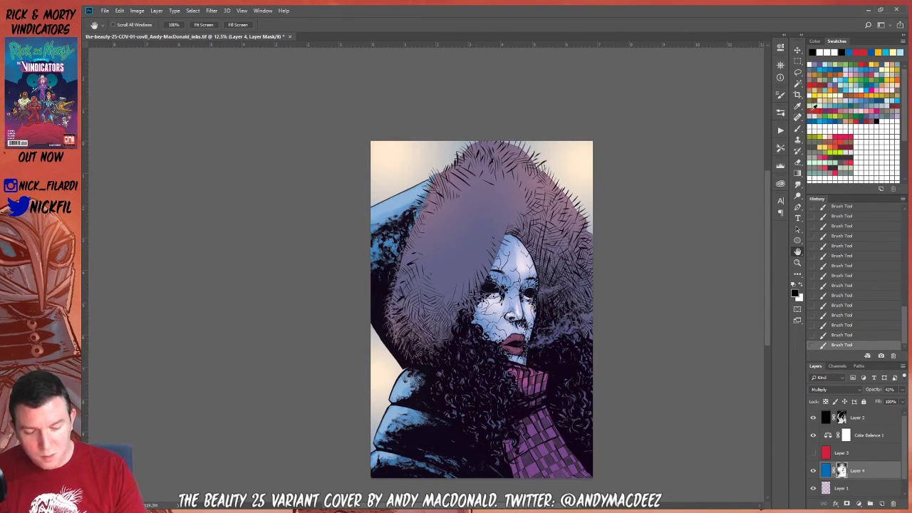
pyautogui.press('x')
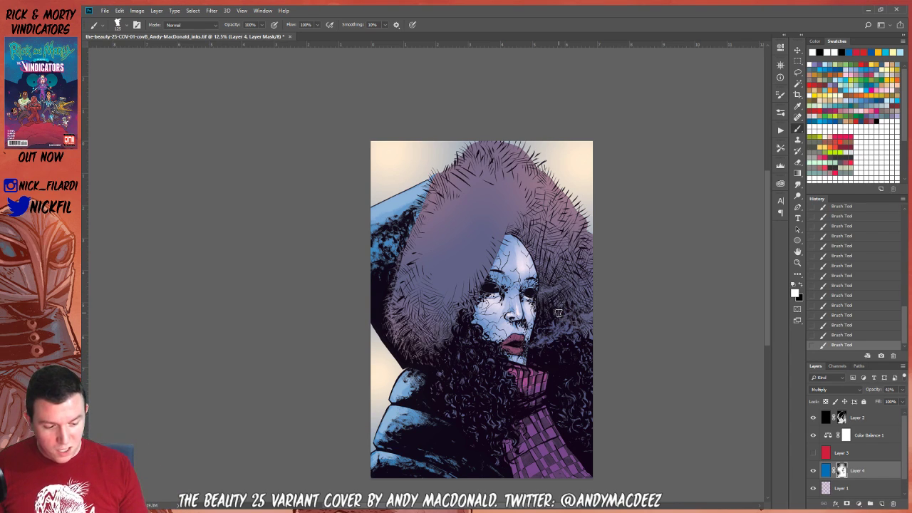
pyautogui.click(797, 173)
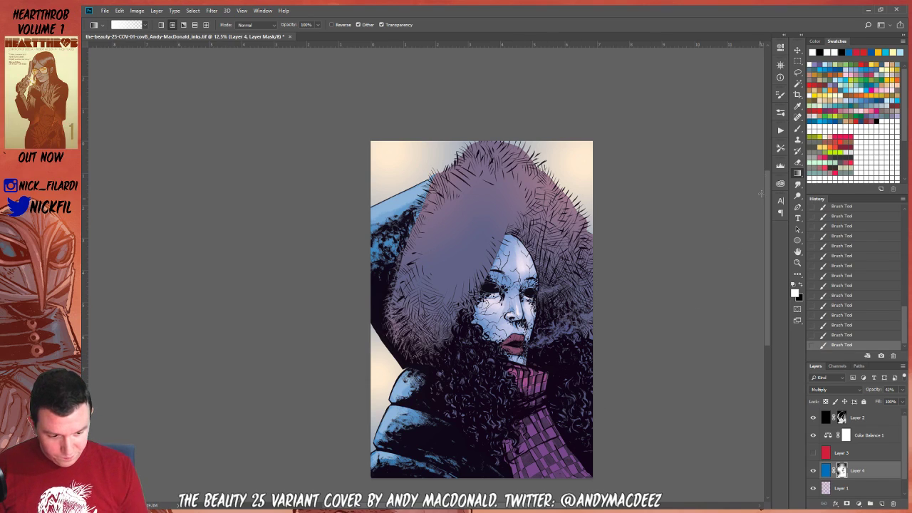
pyautogui.click(799, 73)
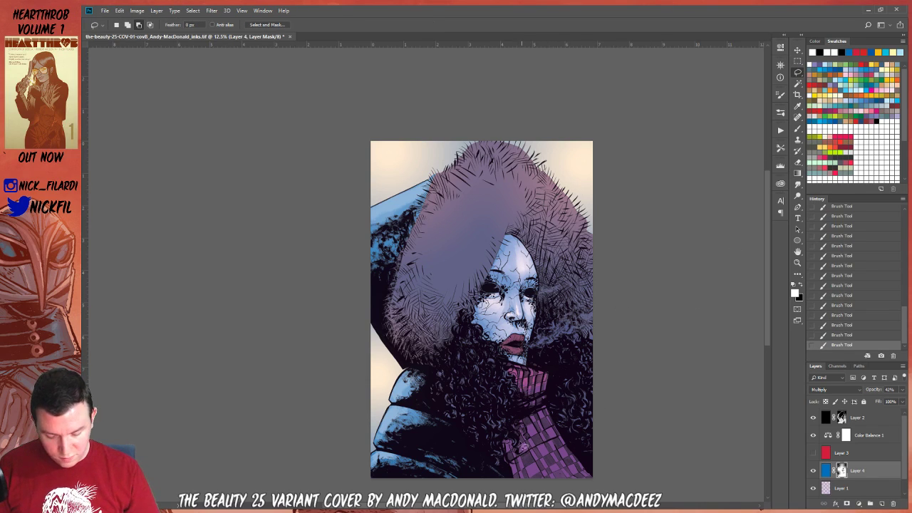
pyautogui.moveTo(522, 446)
pyautogui.mouseDown()
pyautogui.moveTo(528, 490)
pyautogui.moveTo(606, 486)
pyautogui.moveTo(552, 408)
pyautogui.moveTo(528, 447)
pyautogui.moveTo(538, 421)
pyautogui.moveTo(517, 427)
pyautogui.moveTo(538, 414)
pyautogui.moveTo(510, 429)
pyautogui.moveTo(553, 413)
pyautogui.mouseUp()
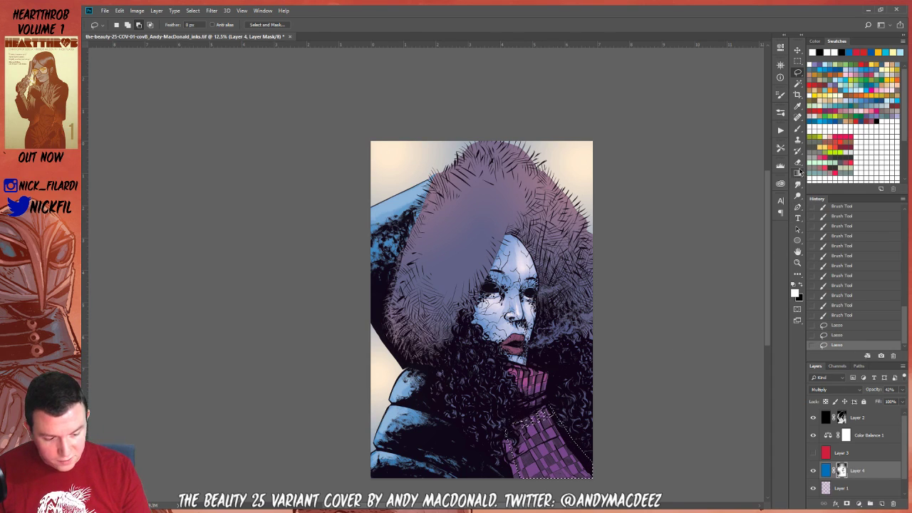
# Light the selected scarf area with a black-to-transparent radial gradient on Layer 4's mask and clear the selection
pyautogui.click(797, 173)
pyautogui.moveTo(514, 463); pyautogui.dragTo(551, 399)
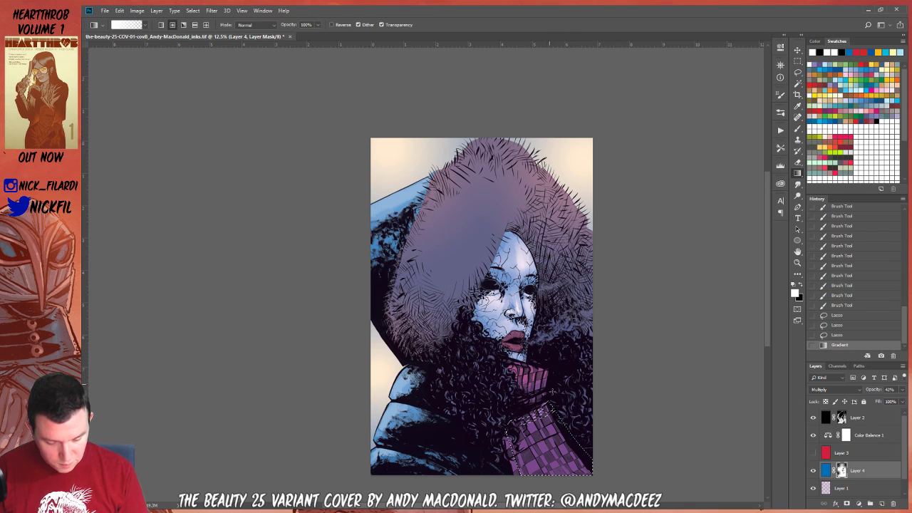
pyautogui.press('x')
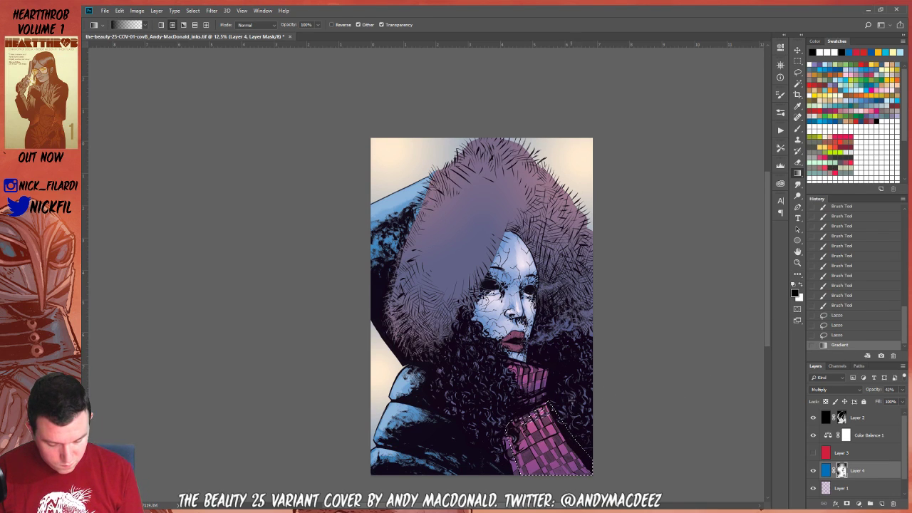
pyautogui.hotkey('ctrl', 'd')
pyautogui.scroll(1, 602, 375)
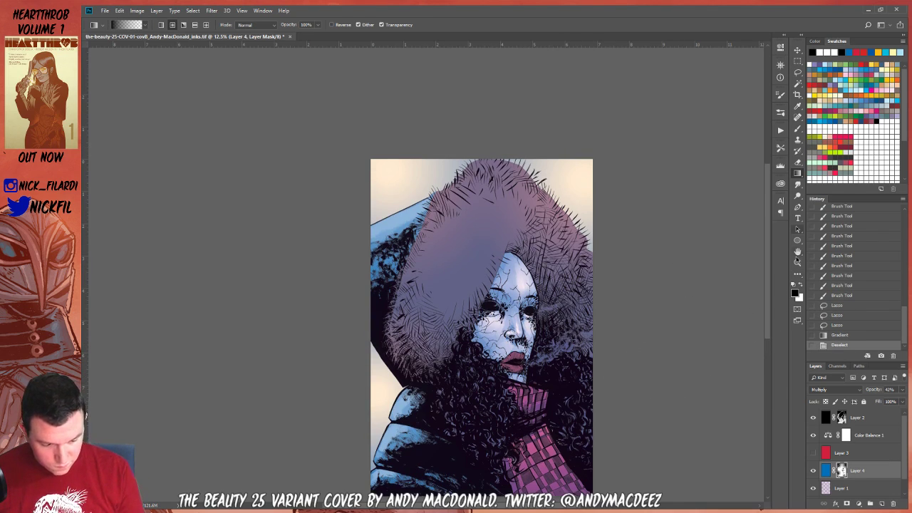
# Try a black brush stroke on Layer 4's mask across the fur hood and undo it
pyautogui.click(797, 251)
pyautogui.moveTo(619, 348)
pyautogui.mouseDown()
pyautogui.moveTo(533, 301)
pyautogui.moveTo(563, 340)
pyautogui.moveTo(625, 339)
pyautogui.moveTo(599, 328)
pyautogui.moveTo(584, 356)
pyautogui.mouseUp()
pyautogui.press('b')
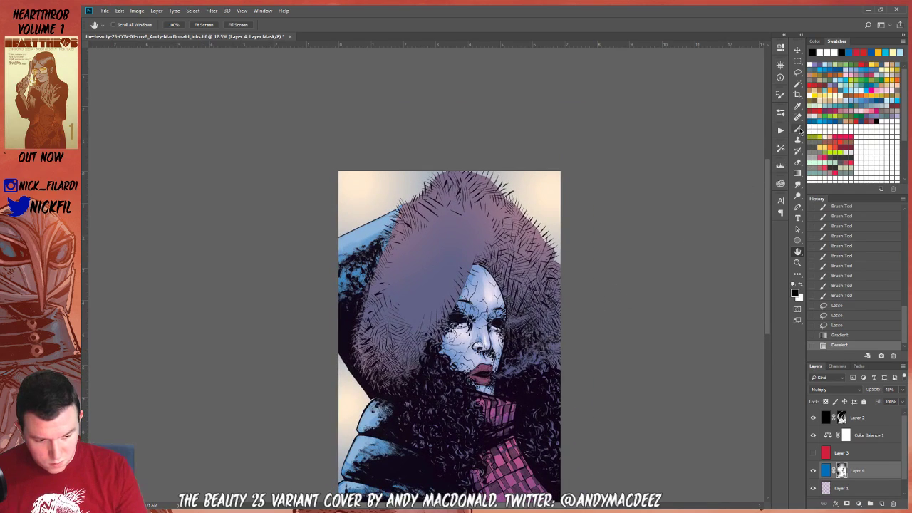
pyautogui.moveTo(445, 250)
pyautogui.mouseDown()
pyautogui.moveTo(415, 302)
pyautogui.moveTo(461, 255)
pyautogui.moveTo(436, 291)
pyautogui.mouseUp()
pyautogui.hotkey('ctrl', 'z')
pyautogui.hotkey('ctrl', 'z')
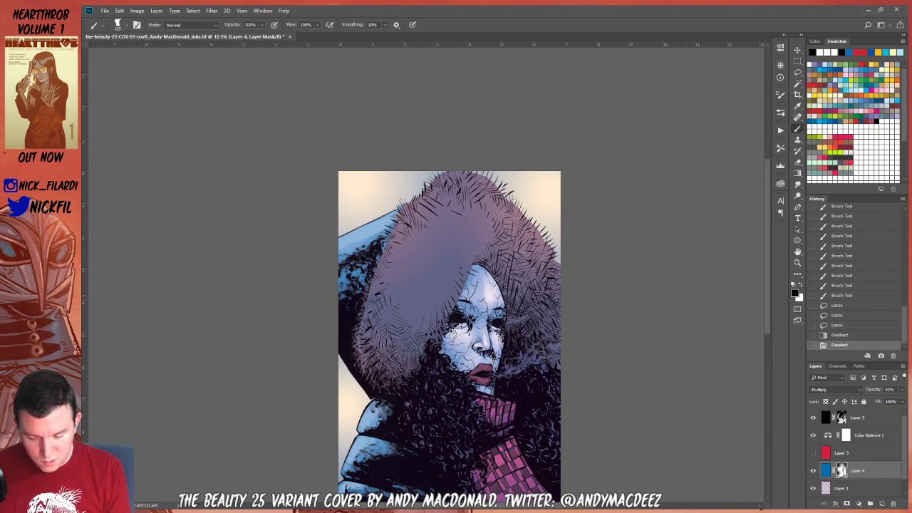
pyautogui.press('super+d')
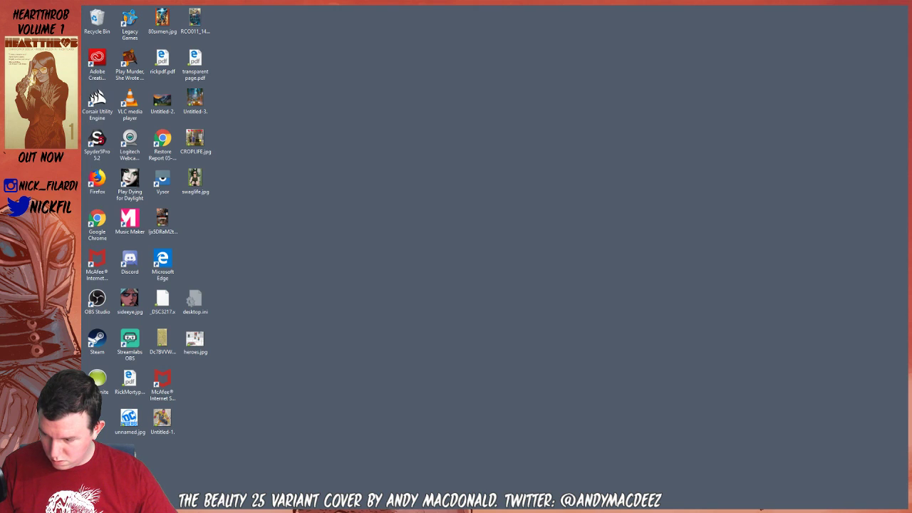
pyautogui.press('super+d')
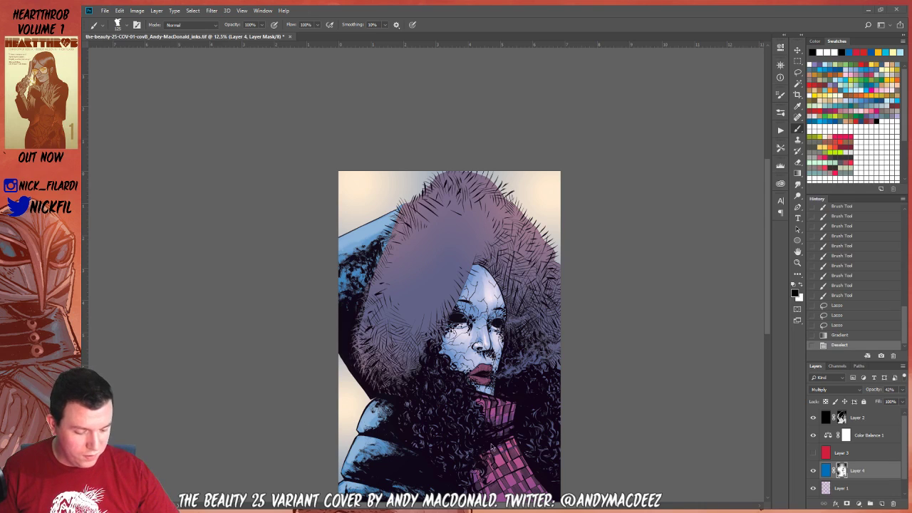
pyautogui.click(137, 10)
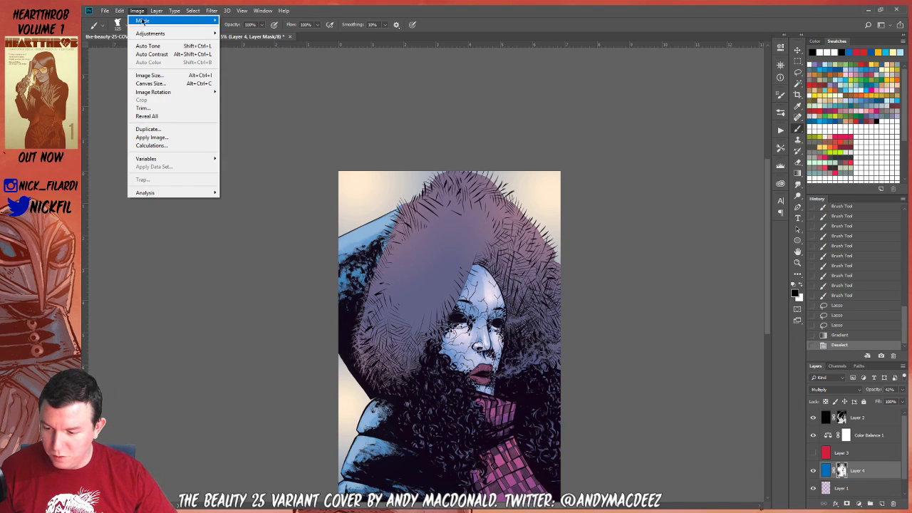
pyautogui.click(138, 8)
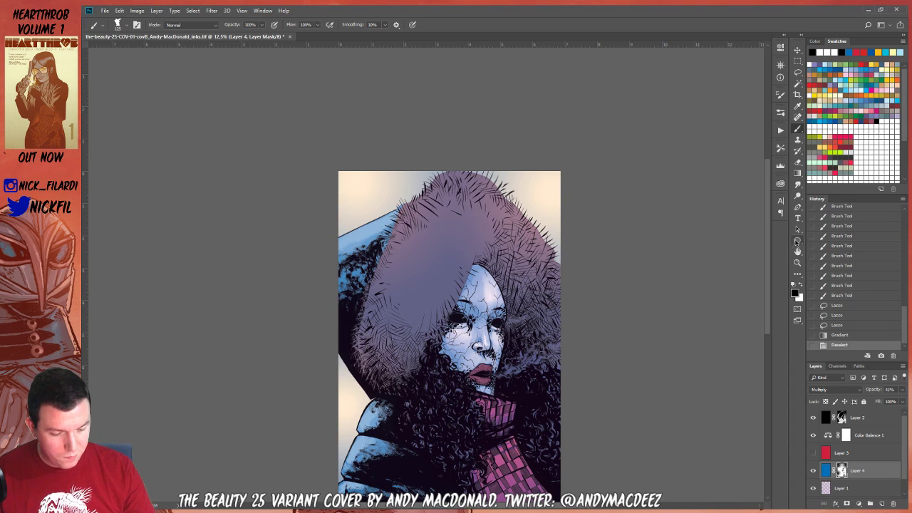
pyautogui.scroll(-4, 765, 272)
pyautogui.scroll(1, 766, 270)
pyautogui.moveTo(766, 269); pyautogui.dragTo(767, 259)
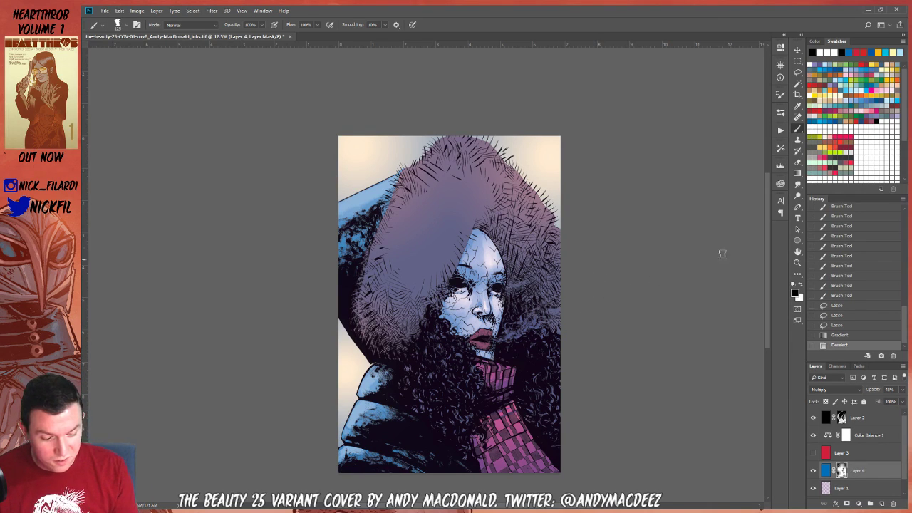
# Show the red Layer 3, add a layer mask to it and fill the mask with black
pyautogui.click(797, 251)
pyautogui.moveTo(623, 267); pyautogui.dragTo(602, 216)
pyautogui.hotkey('ctrl', 'r')
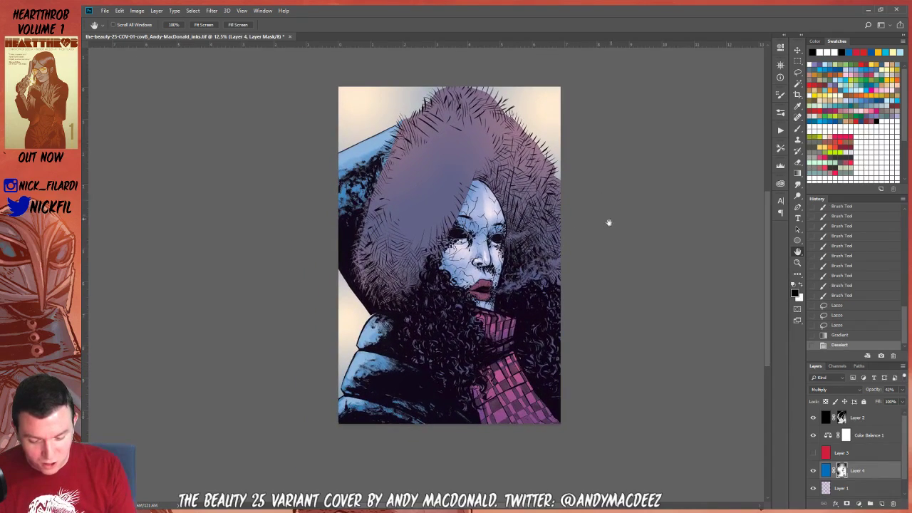
pyautogui.click(799, 126)
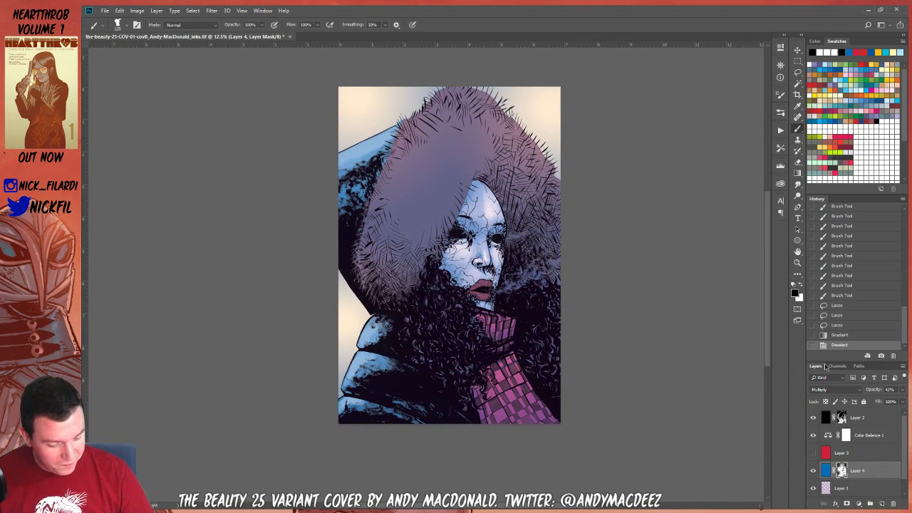
pyautogui.click(813, 452)
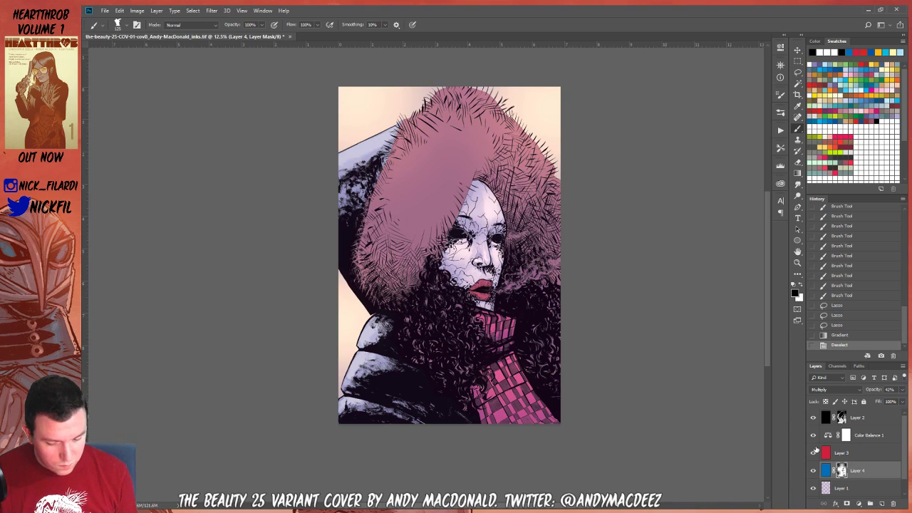
pyautogui.click(855, 453)
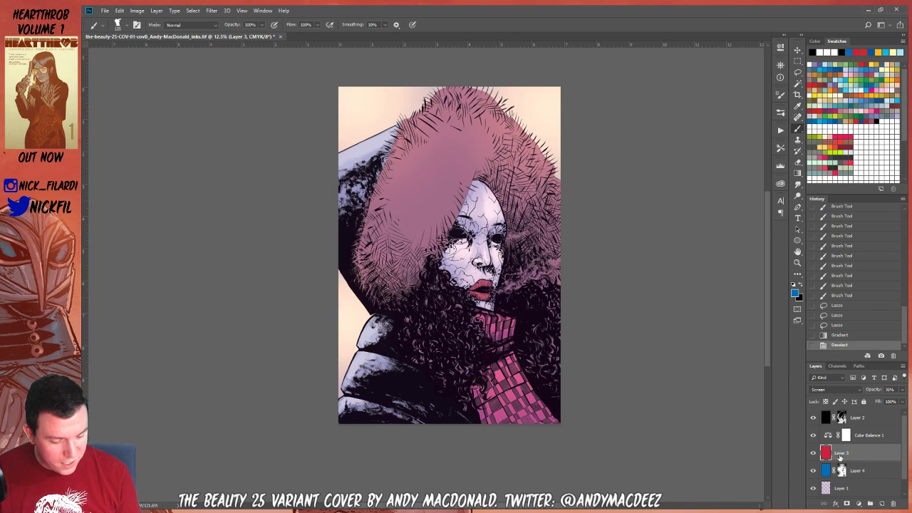
pyautogui.click(846, 503)
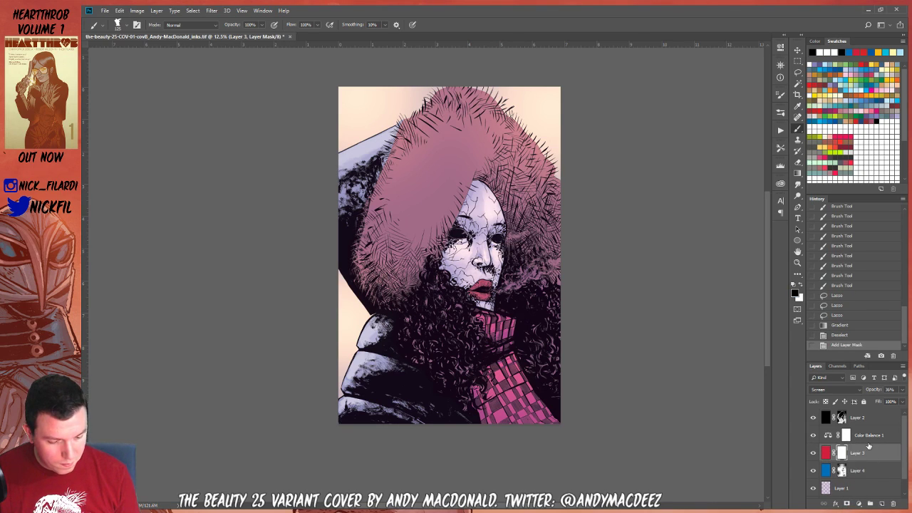
pyautogui.hotkey('alt', 'BackSpace')
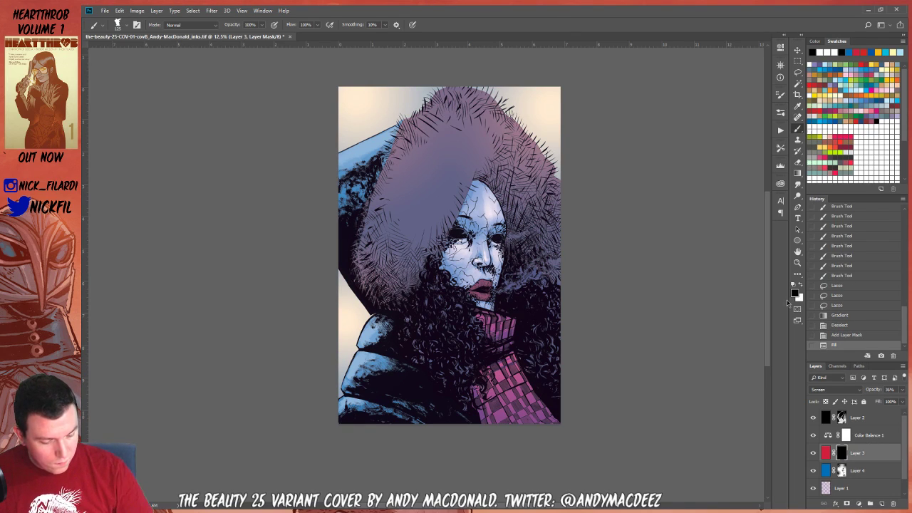
# Compare the artwork with the blue Layer 4 hidden and shown
pyautogui.click(859, 470)
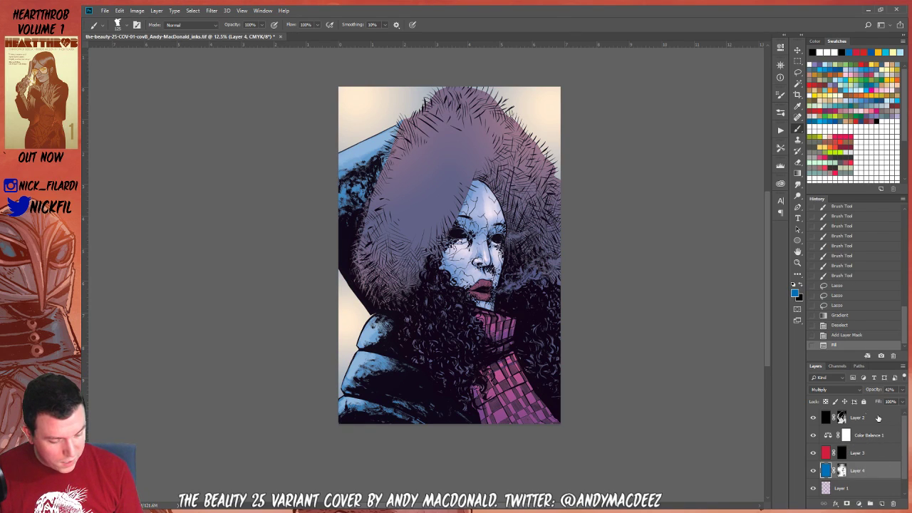
pyautogui.click(812, 473)
pyautogui.click(813, 473)
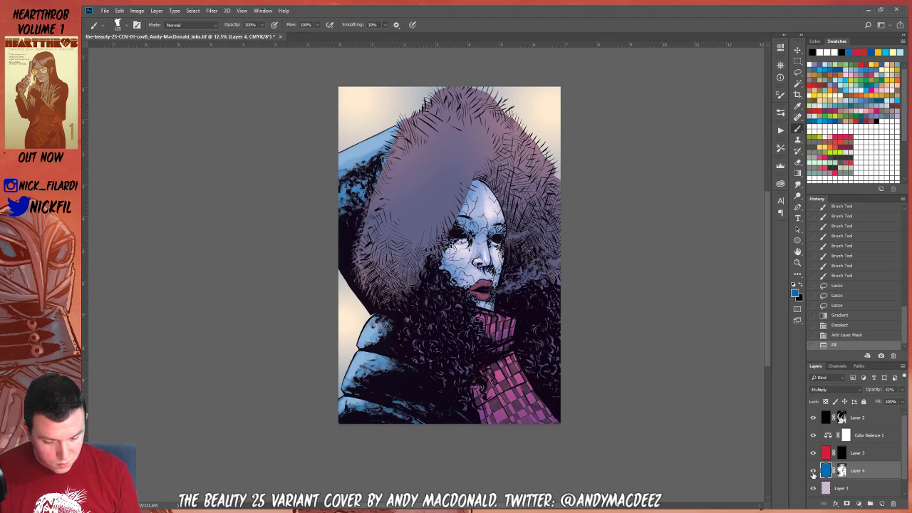
# Try a brush stroke directly on Layer 3 over the top of the forehead and undo it
pyautogui.click(855, 453)
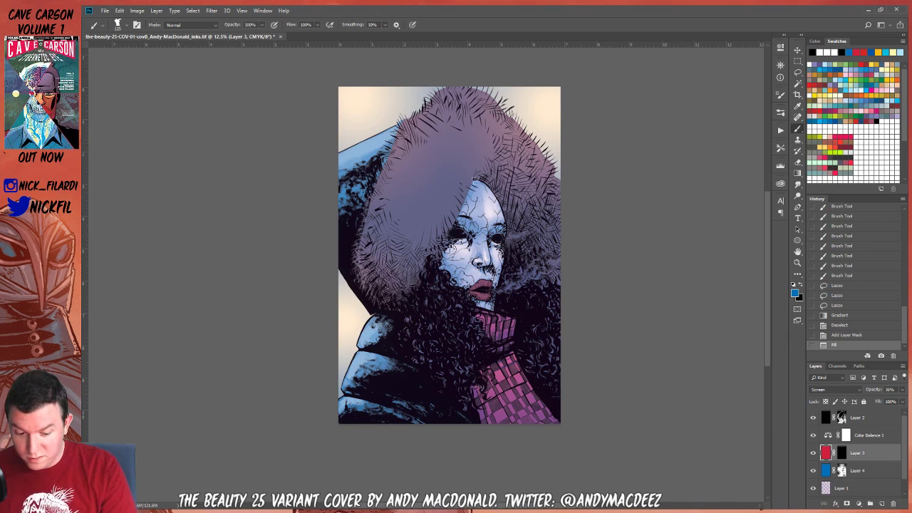
pyautogui.moveTo(478, 180); pyautogui.dragTo(483, 194)
pyautogui.hotkey('ctrl', 'z')
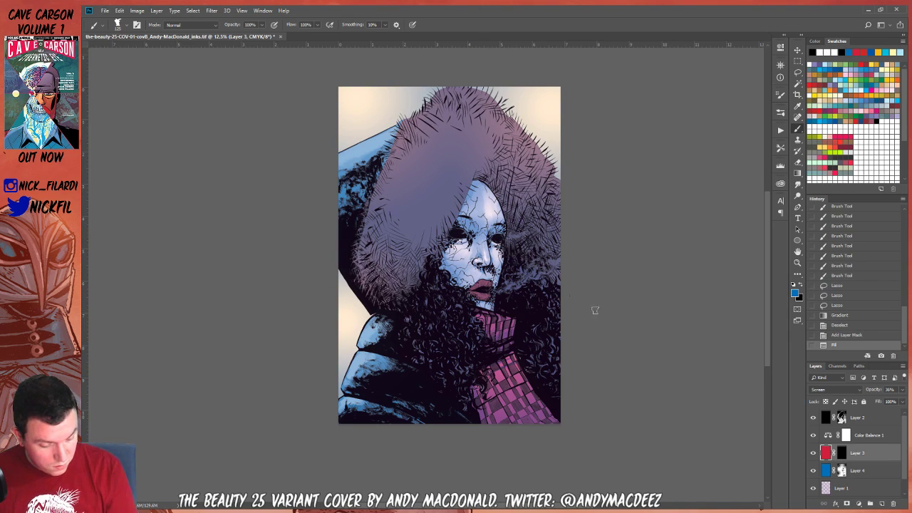
# Paint white on Layer 3's mask to bring warm red light onto the forehead, cheek, nose and mouth area, and the checkered scarf
pyautogui.click(841, 453)
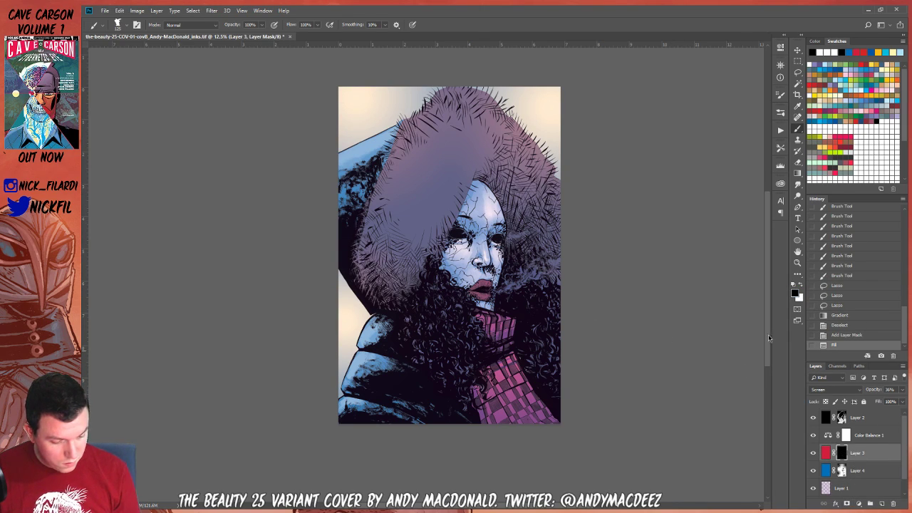
pyautogui.press('x')
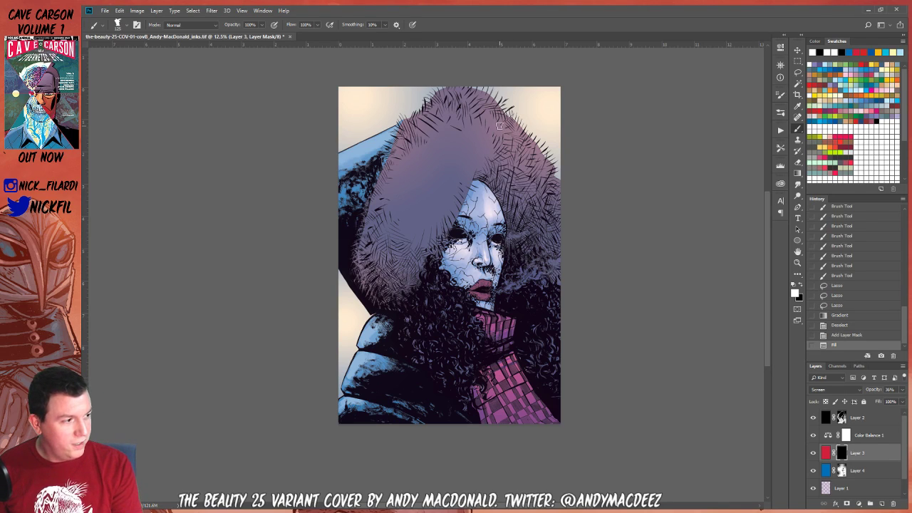
pyautogui.moveTo(484, 224); pyautogui.dragTo(486, 218)
pyautogui.moveTo(486, 220); pyautogui.dragTo(485, 227)
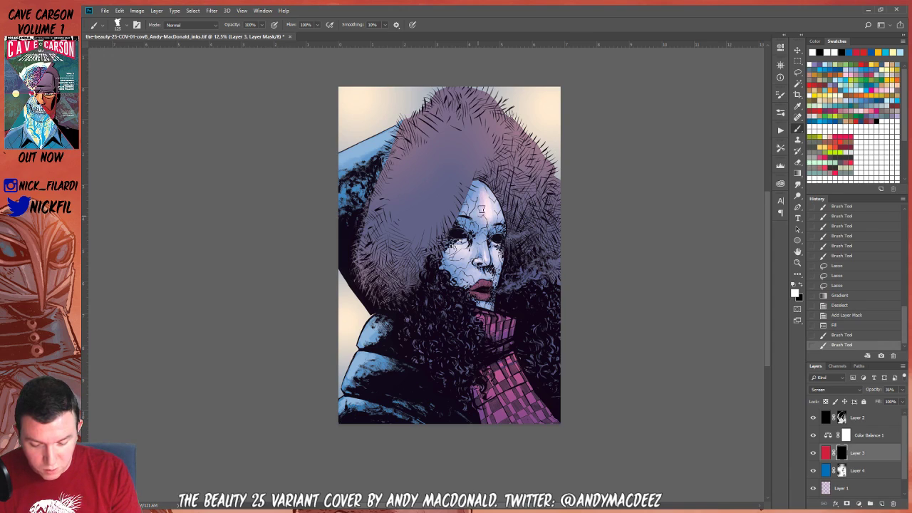
pyautogui.moveTo(477, 206); pyautogui.dragTo(487, 231)
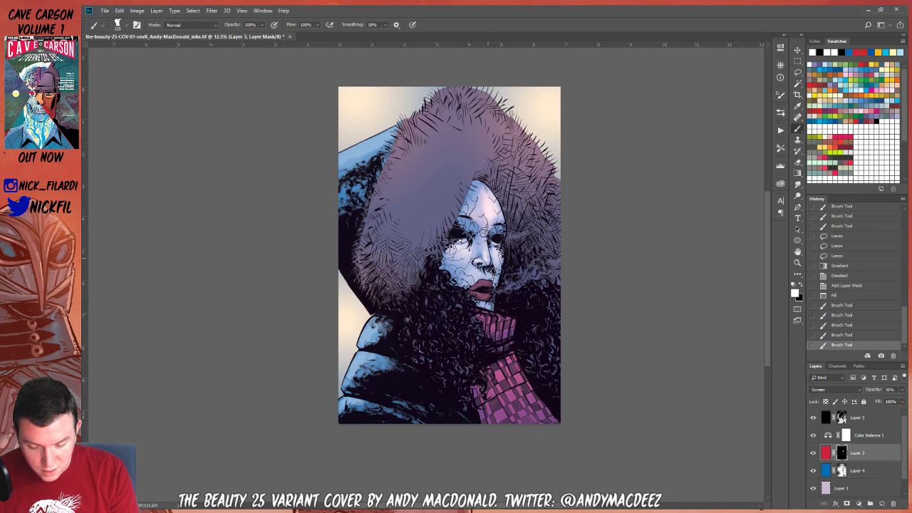
pyautogui.moveTo(482, 263)
pyautogui.mouseDown()
pyautogui.moveTo(496, 266)
pyautogui.moveTo(498, 257)
pyautogui.moveTo(498, 292)
pyautogui.mouseUp()
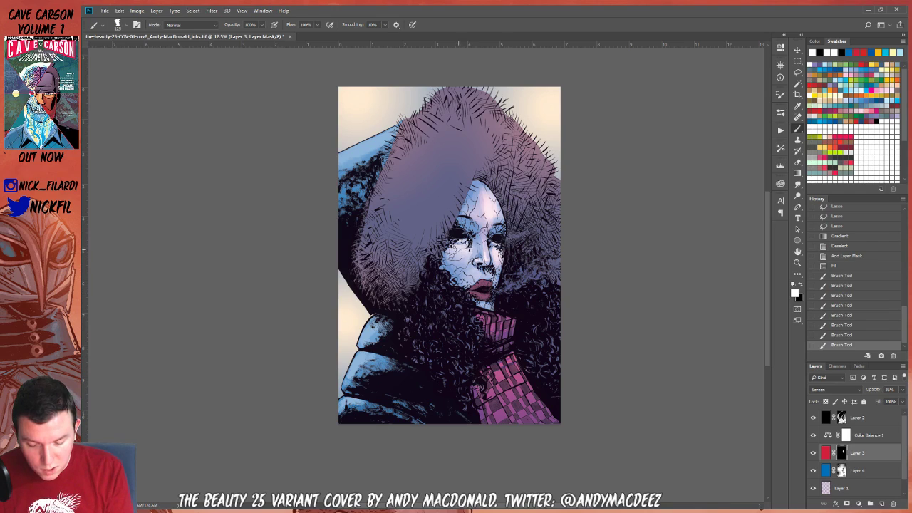
pyautogui.moveTo(459, 251); pyautogui.dragTo(469, 245)
pyautogui.moveTo(468, 245)
pyautogui.mouseDown()
pyautogui.moveTo(461, 257)
pyautogui.moveTo(467, 237)
pyautogui.mouseUp()
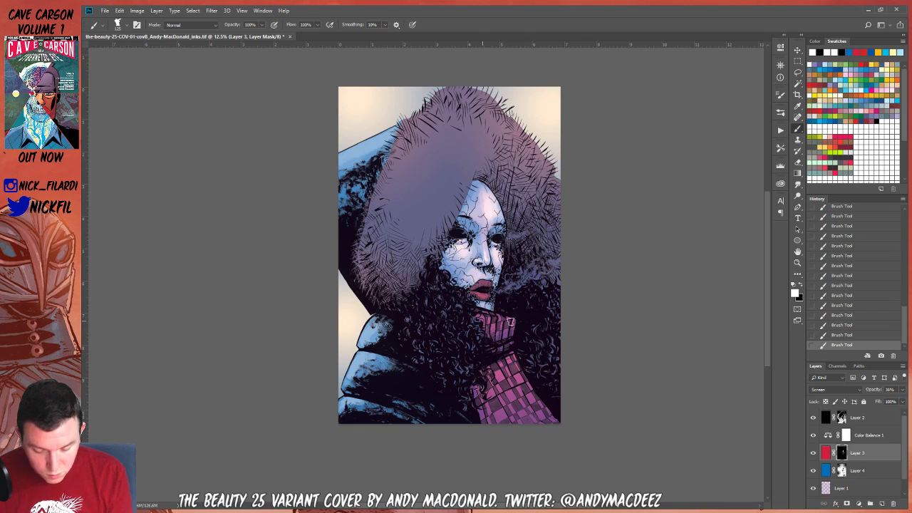
pyautogui.moveTo(508, 371)
pyautogui.mouseDown()
pyautogui.moveTo(495, 378)
pyautogui.moveTo(506, 395)
pyautogui.mouseUp()
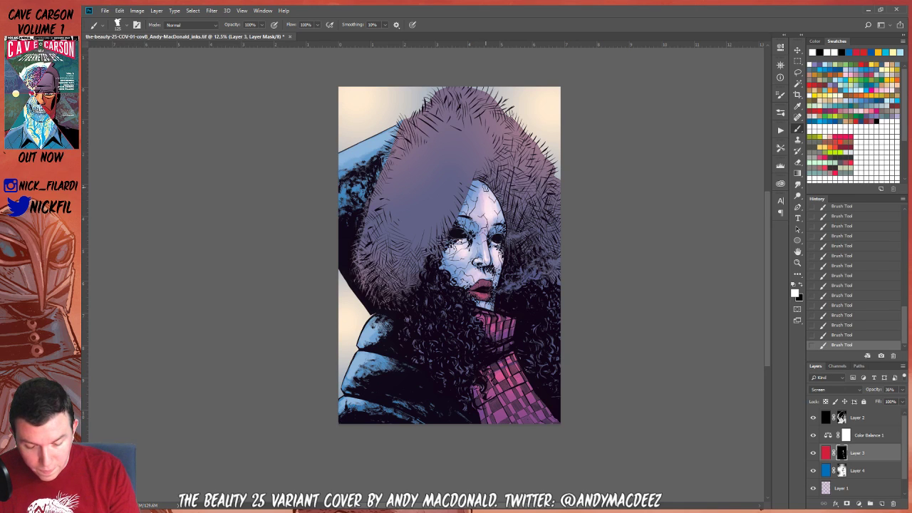
# Paint white strokes on Layer 4's mask to add blue shadow texture across the fur hood above the face
pyautogui.click(797, 251)
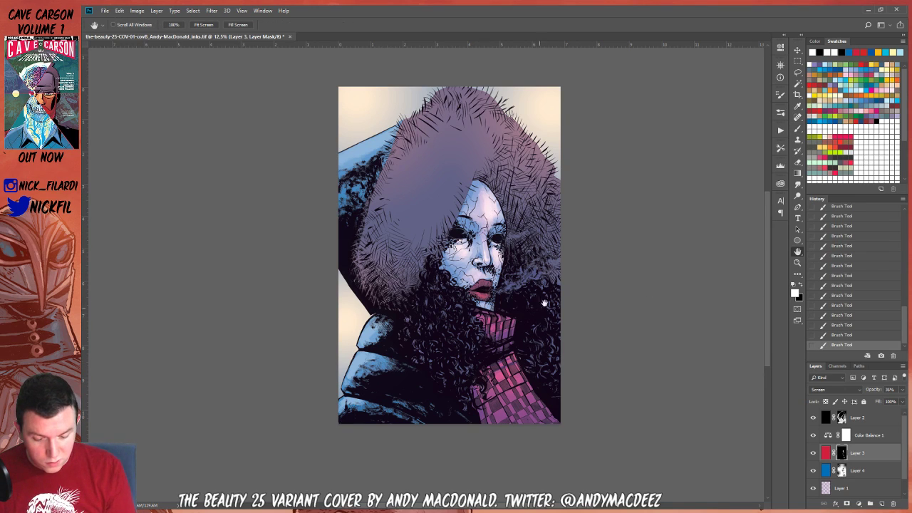
pyautogui.moveTo(544, 302); pyautogui.dragTo(559, 337)
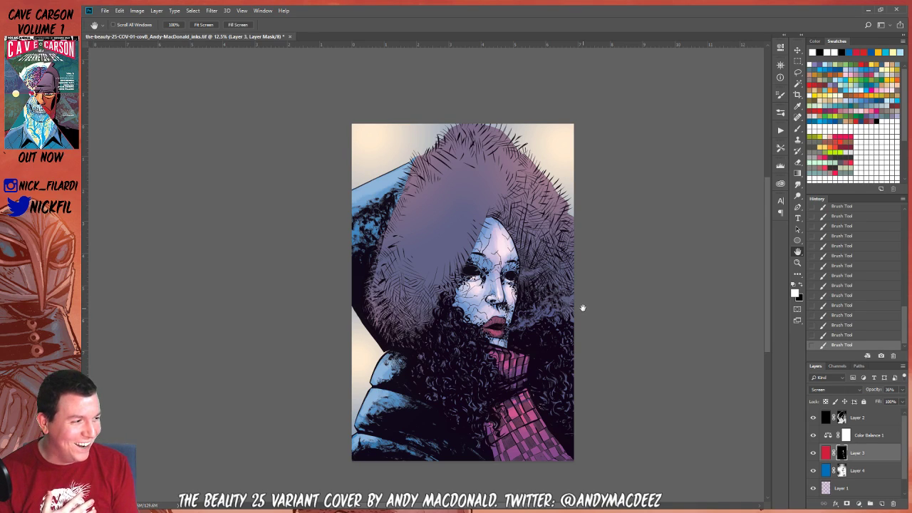
pyautogui.moveTo(592, 328); pyautogui.dragTo(608, 308)
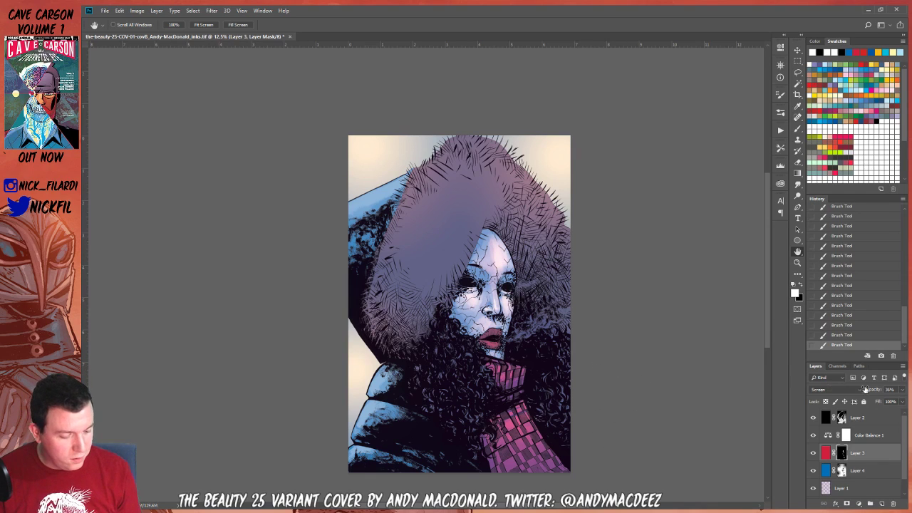
pyautogui.click(868, 471)
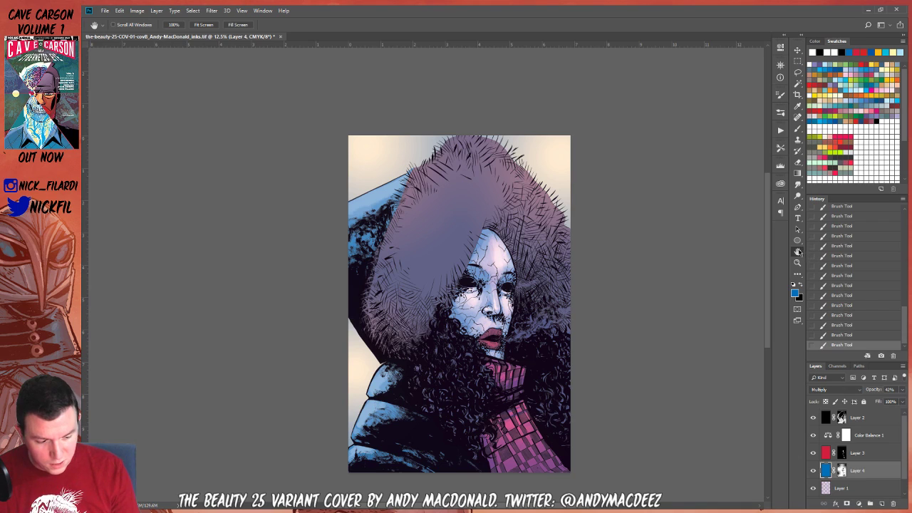
pyautogui.moveTo(571, 273); pyautogui.dragTo(585, 266)
pyautogui.press('b')
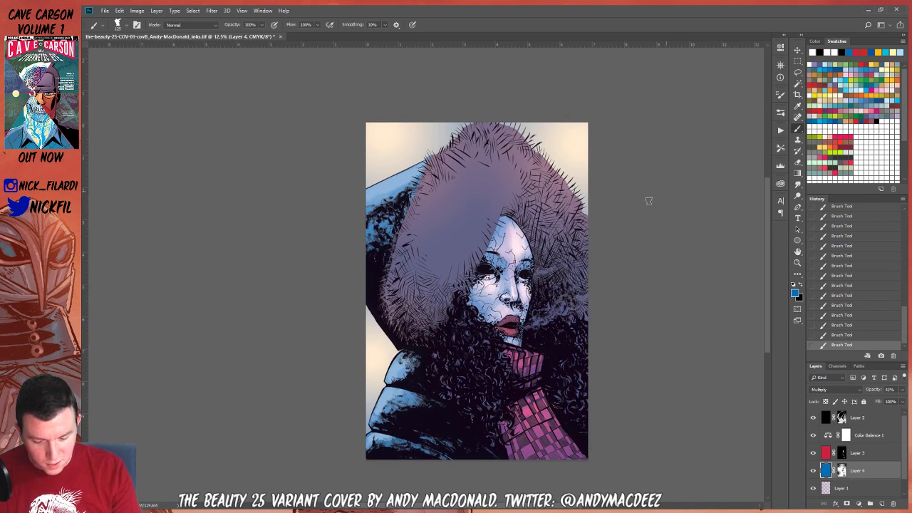
pyautogui.click(841, 470)
pyautogui.press('super+a')
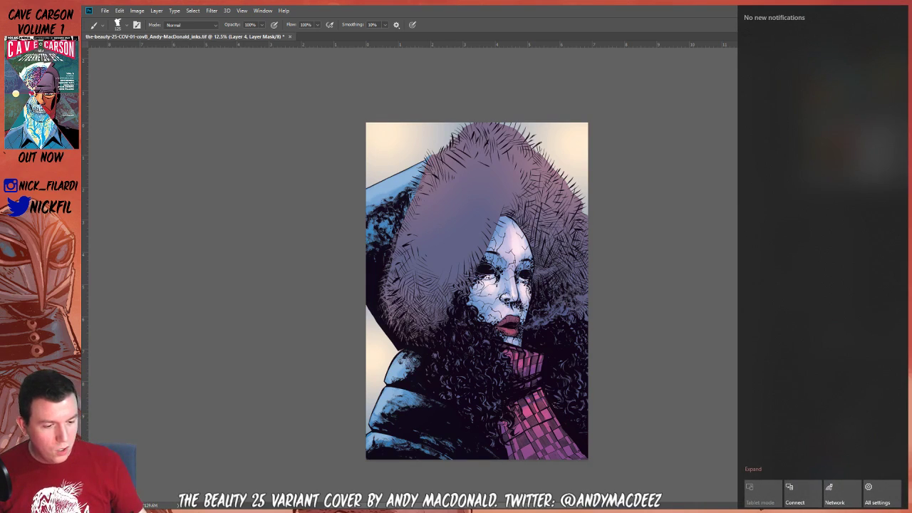
pyautogui.press('super+a')
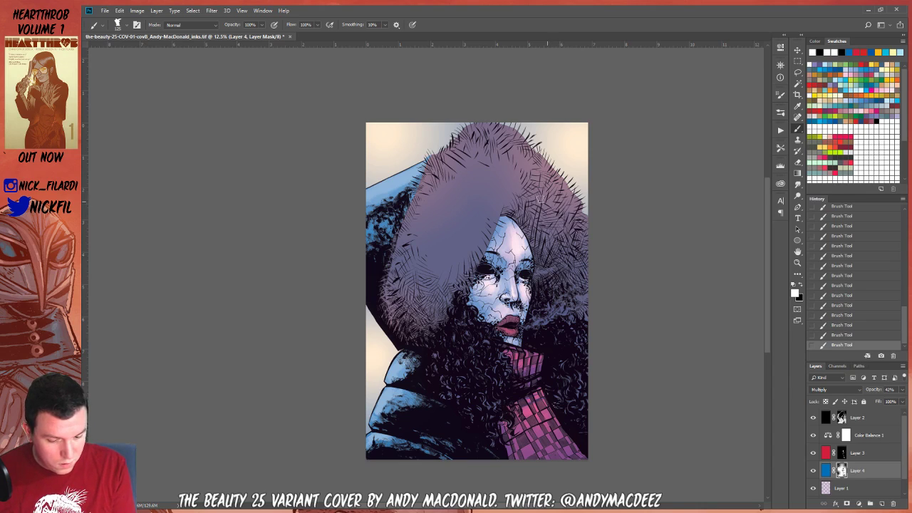
pyautogui.moveTo(540, 202)
pyautogui.mouseDown()
pyautogui.moveTo(509, 175)
pyautogui.moveTo(513, 190)
pyautogui.moveTo(513, 159)
pyautogui.moveTo(519, 187)
pyautogui.moveTo(524, 171)
pyautogui.moveTo(514, 203)
pyautogui.mouseUp()
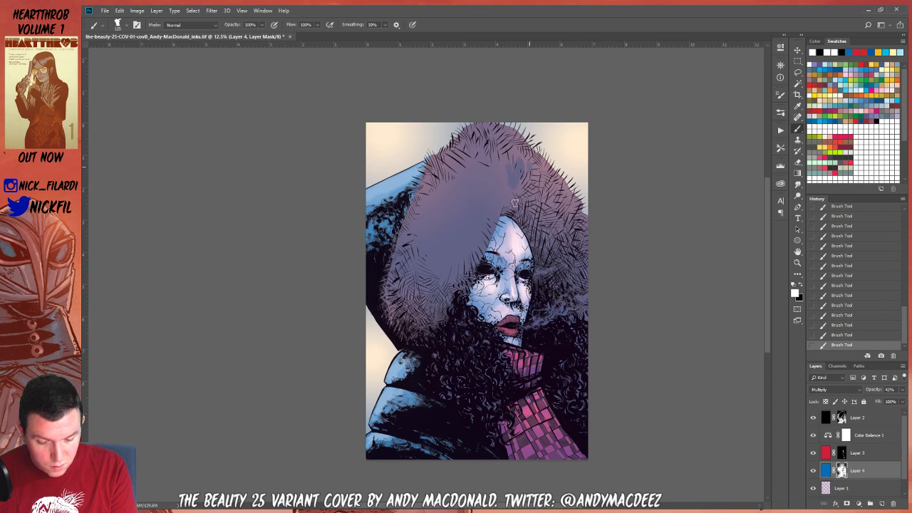
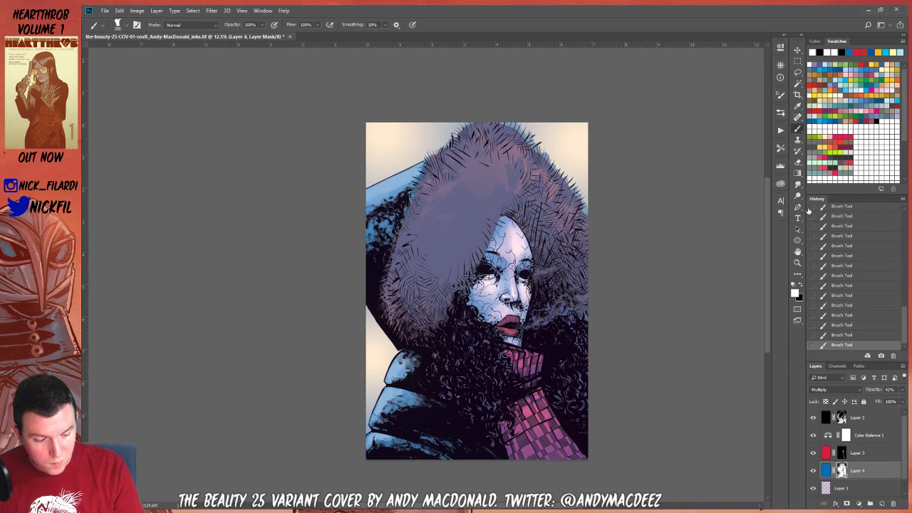
# Paint black on Layer 4's mask to lift warm highlights out of the fur near the top of the hood
pyautogui.click(801, 286)
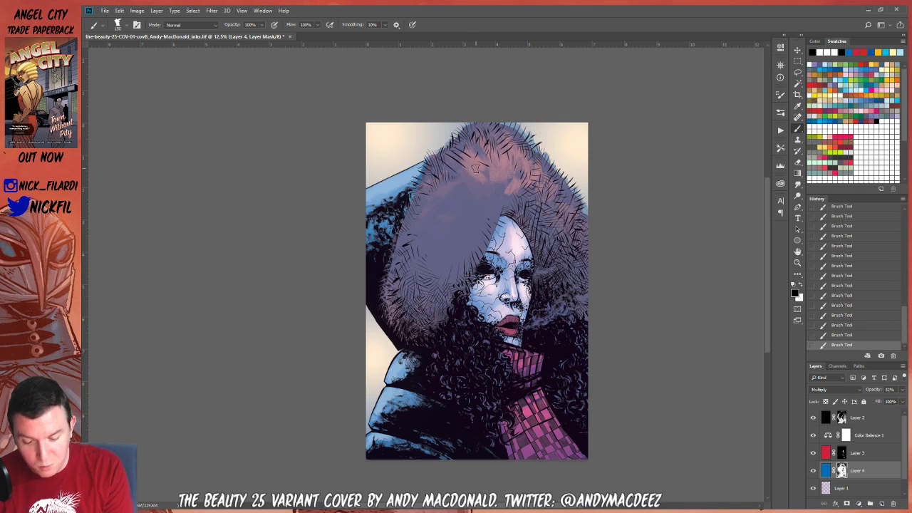
pyautogui.moveTo(474, 169); pyautogui.dragTo(446, 193)
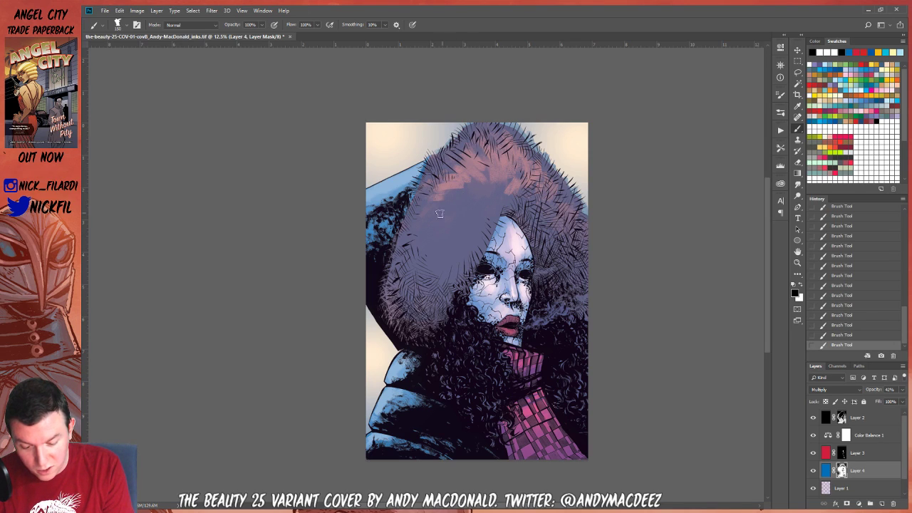
pyautogui.scroll(-2, 474, 182)
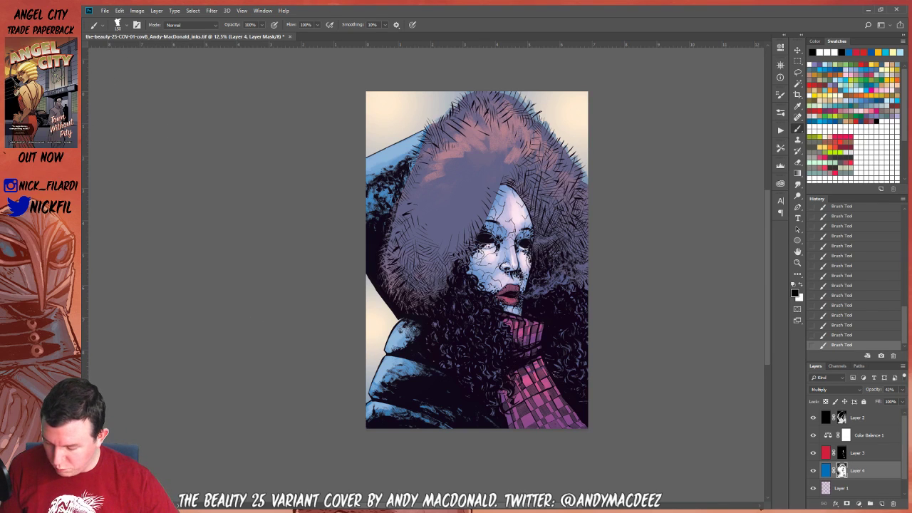
# Switch to Bridge, open Vulture.tif to examine its painted fur collar as a reference, and close it
pyautogui.hotkey('alt', 'Tab')
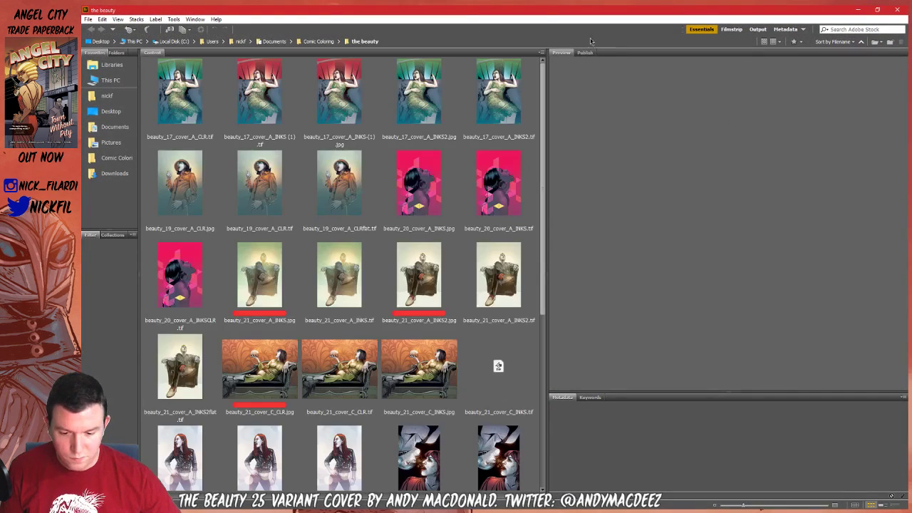
pyautogui.moveTo(513, 14); pyautogui.dragTo(472, 111)
pyautogui.hotkey('alt', 'Tab')
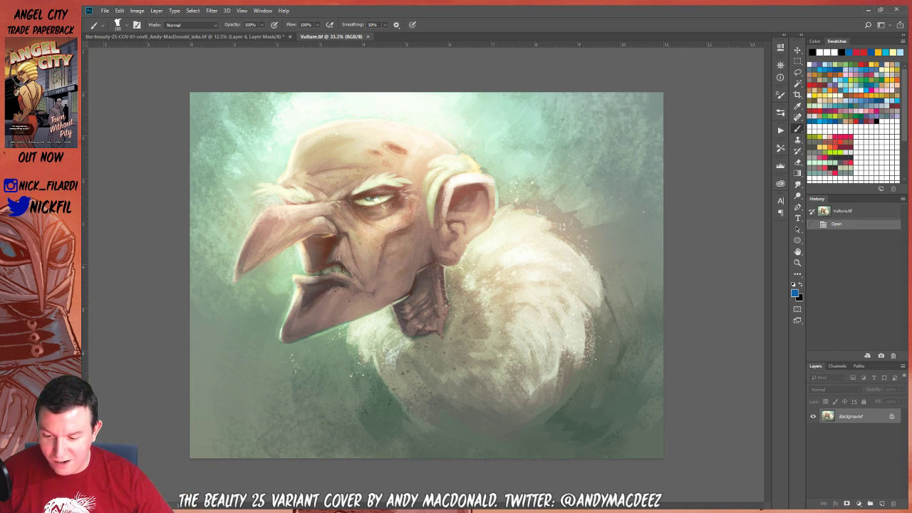
pyautogui.click(368, 37)
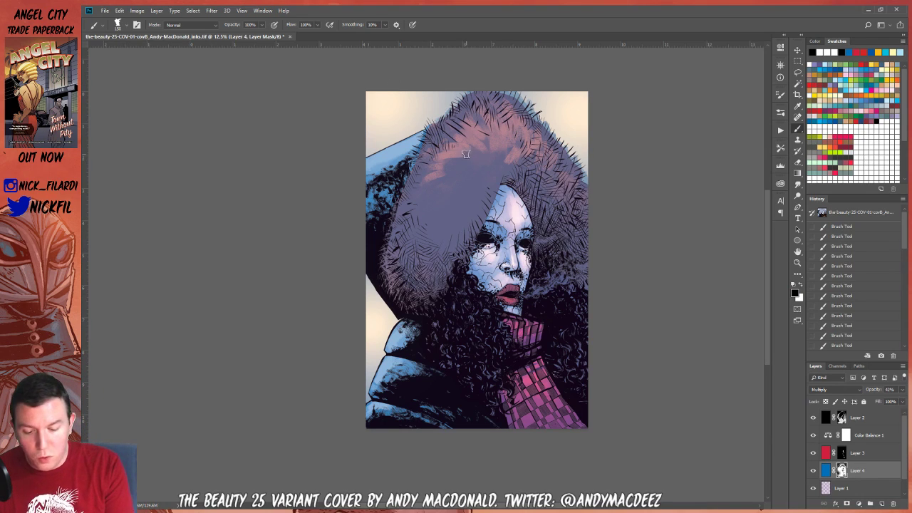
# Paint black fur-shaped strokes on Layer 4's mask to light the hood's smooth front and lower fur, and swap the brush color to white
pyautogui.moveTo(468, 157)
pyautogui.mouseDown()
pyautogui.moveTo(449, 166)
pyautogui.moveTo(448, 182)
pyautogui.moveTo(433, 188)
pyautogui.moveTo(444, 194)
pyautogui.moveTo(455, 189)
pyautogui.moveTo(467, 149)
pyautogui.moveTo(423, 192)
pyautogui.moveTo(422, 161)
pyautogui.moveTo(407, 193)
pyautogui.moveTo(442, 196)
pyautogui.moveTo(431, 209)
pyautogui.moveTo(450, 193)
pyautogui.moveTo(457, 206)
pyautogui.moveTo(461, 174)
pyautogui.moveTo(448, 190)
pyautogui.moveTo(463, 210)
pyautogui.moveTo(440, 228)
pyautogui.moveTo(470, 196)
pyautogui.moveTo(436, 234)
pyautogui.moveTo(427, 226)
pyautogui.moveTo(440, 215)
pyautogui.moveTo(438, 230)
pyautogui.moveTo(454, 223)
pyautogui.moveTo(450, 243)
pyautogui.moveTo(463, 212)
pyautogui.moveTo(458, 242)
pyautogui.moveTo(466, 186)
pyautogui.moveTo(473, 213)
pyautogui.moveTo(467, 175)
pyautogui.moveTo(478, 201)
pyautogui.moveTo(486, 172)
pyautogui.moveTo(486, 187)
pyautogui.moveTo(470, 160)
pyautogui.moveTo(480, 186)
pyautogui.moveTo(509, 134)
pyautogui.moveTo(516, 159)
pyautogui.moveTo(530, 156)
pyautogui.moveTo(543, 189)
pyautogui.moveTo(557, 176)
pyautogui.moveTo(547, 202)
pyautogui.moveTo(557, 169)
pyautogui.mouseUp()
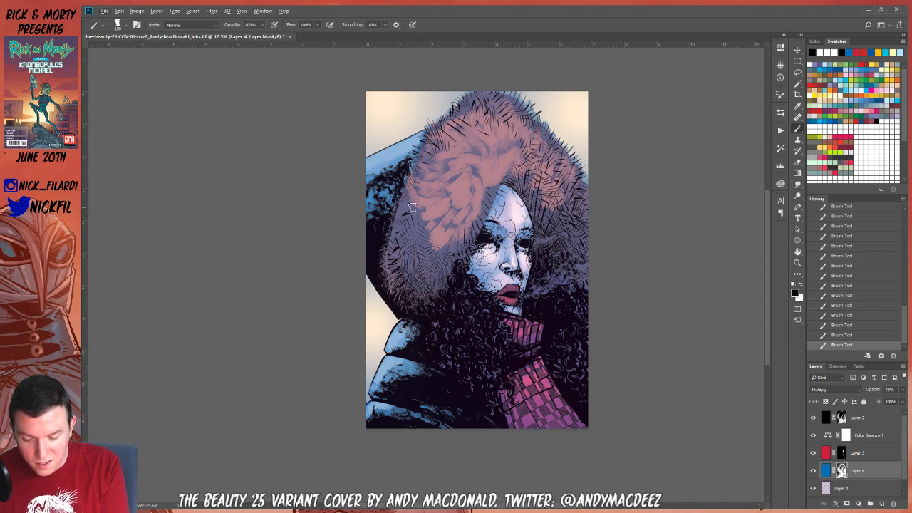
pyautogui.moveTo(408, 209)
pyautogui.mouseDown()
pyautogui.moveTo(428, 222)
pyautogui.moveTo(413, 247)
pyautogui.moveTo(431, 252)
pyautogui.moveTo(426, 262)
pyautogui.moveTo(449, 250)
pyautogui.mouseUp()
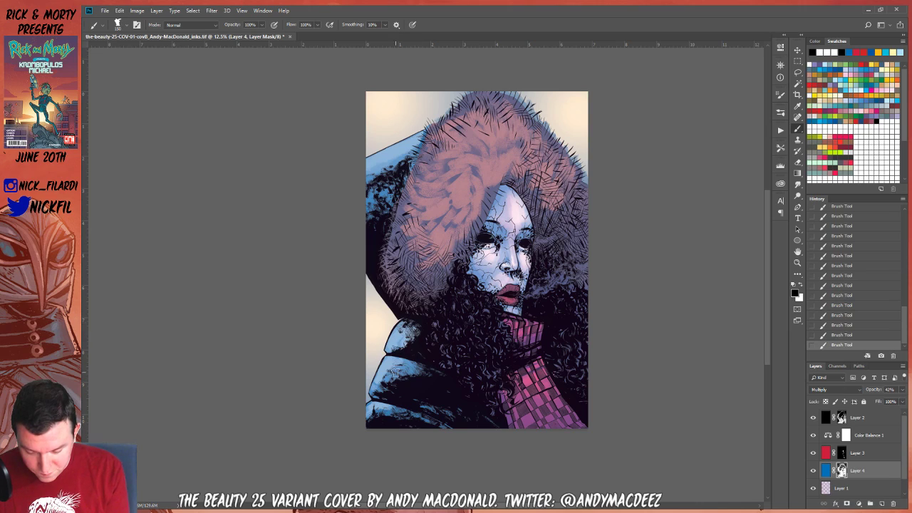
pyautogui.press('x')
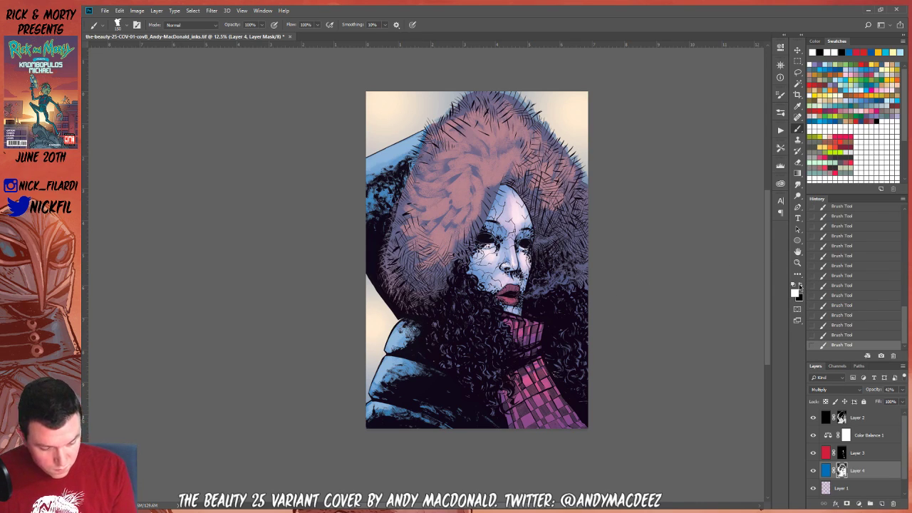
# Lasso the fur on the hood's right side, deepen its blue shadow with a white gradient on Layer 4's mask, and deselect
pyautogui.click(799, 285)
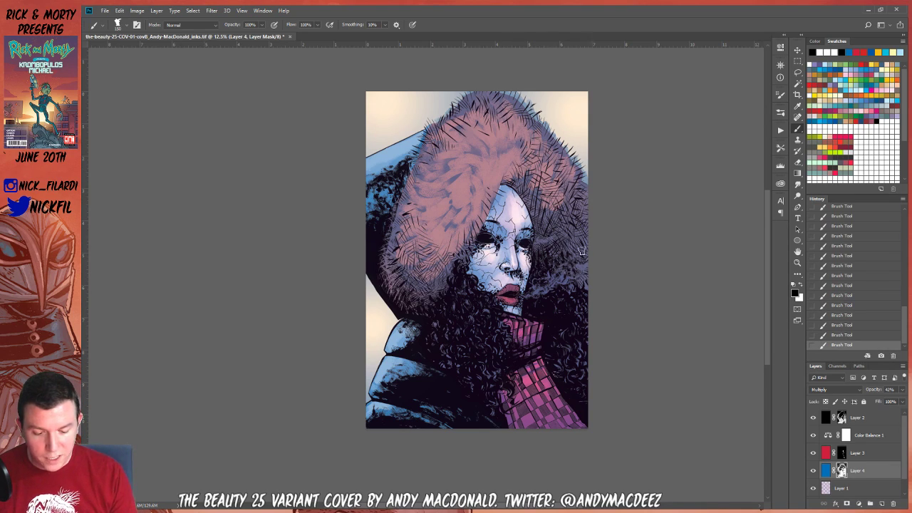
pyautogui.click(798, 73)
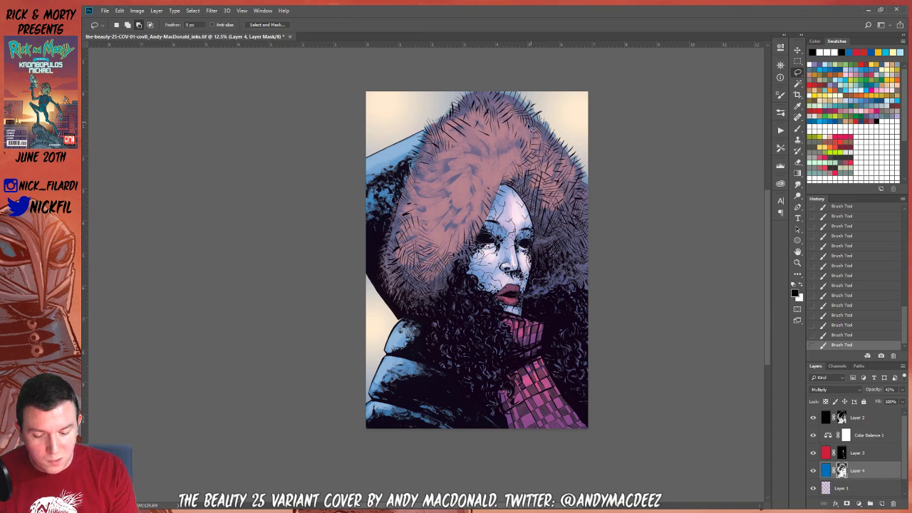
pyautogui.moveTo(532, 128)
pyautogui.mouseDown()
pyautogui.moveTo(564, 235)
pyautogui.moveTo(579, 245)
pyautogui.moveTo(591, 198)
pyautogui.moveTo(572, 158)
pyautogui.moveTo(528, 114)
pyautogui.mouseUp()
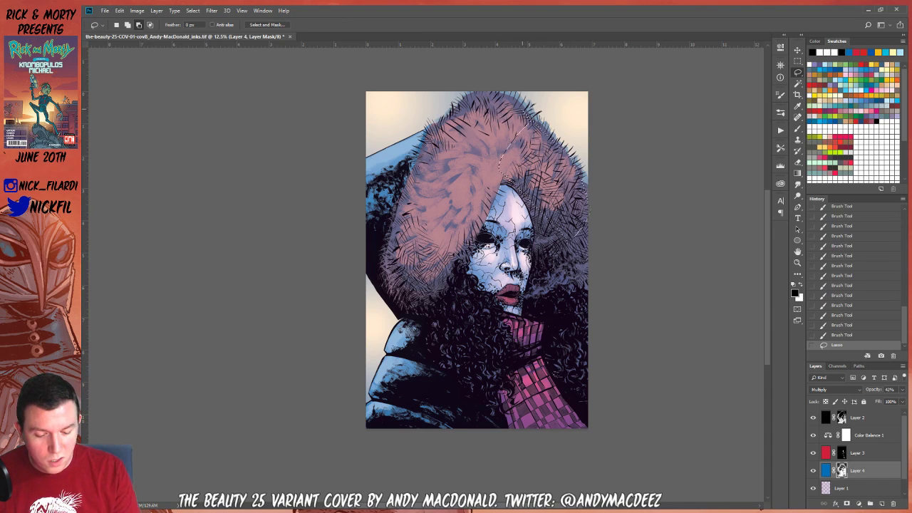
pyautogui.hscroll(2, 465, 261)
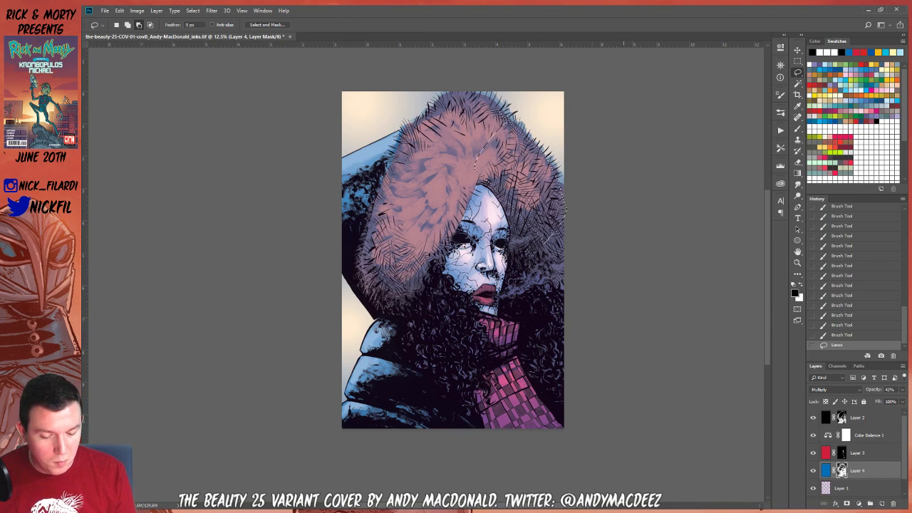
pyautogui.click(801, 286)
pyautogui.press('g')
pyautogui.moveTo(594, 200); pyautogui.dragTo(567, 211)
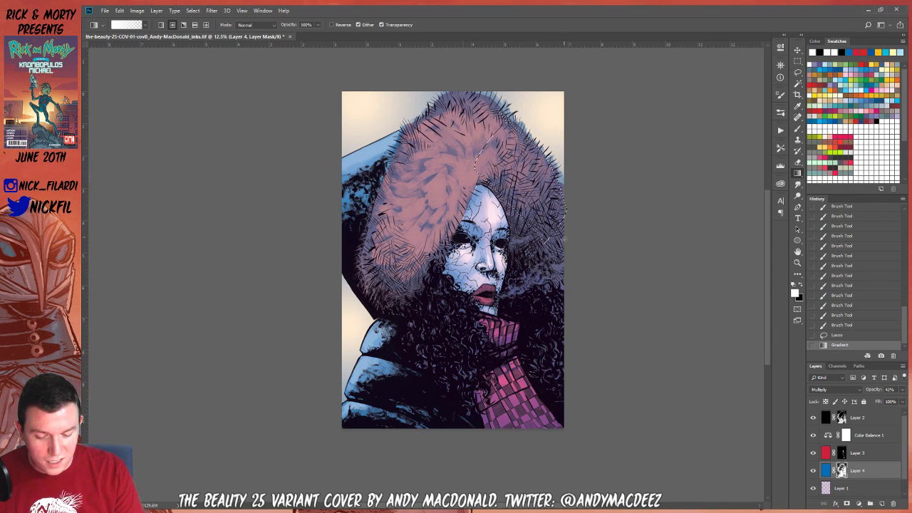
pyautogui.hotkey('ctrl', 'd')
# Paint white fur-shaped brush strokes on Layer 4's mask to break up the fur directly above the forehead with blue shadow
pyautogui.click(797, 73)
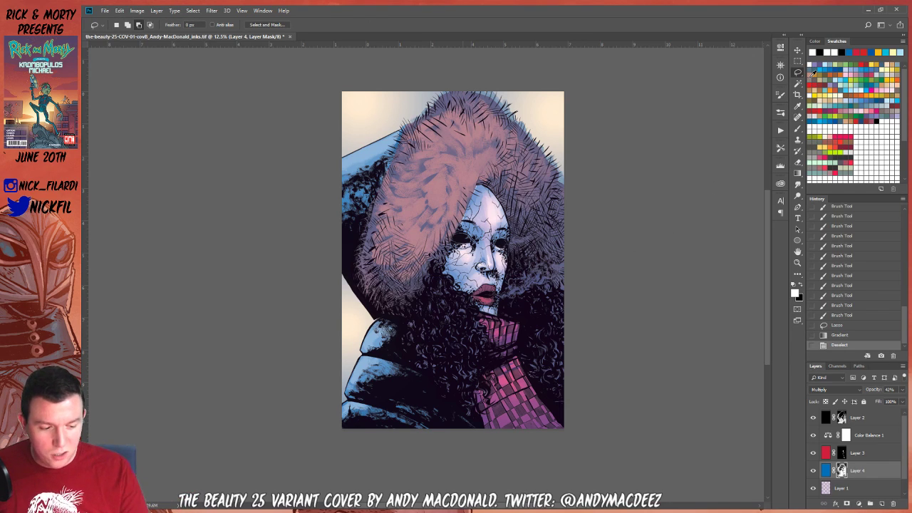
pyautogui.click(796, 129)
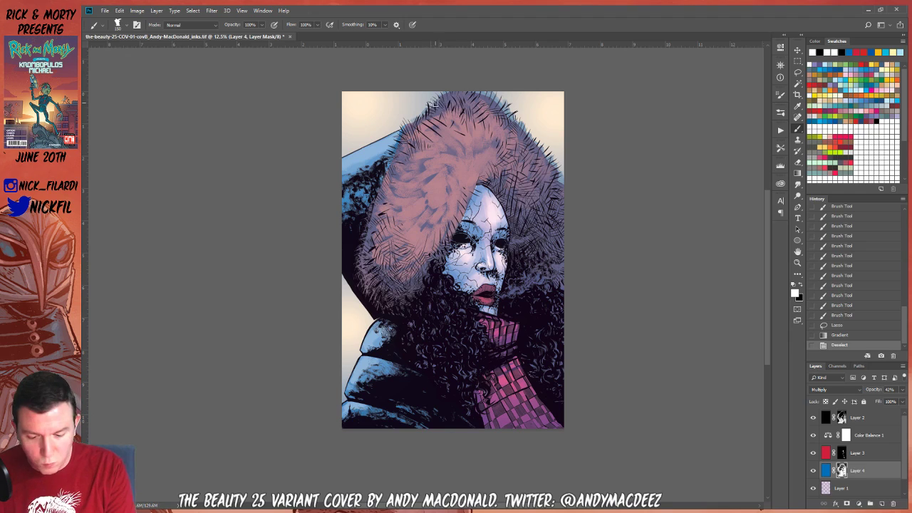
pyautogui.moveTo(432, 104)
pyautogui.mouseDown()
pyautogui.moveTo(457, 126)
pyautogui.moveTo(446, 100)
pyautogui.mouseUp()
pyautogui.hotkey('ctrl', 'z')
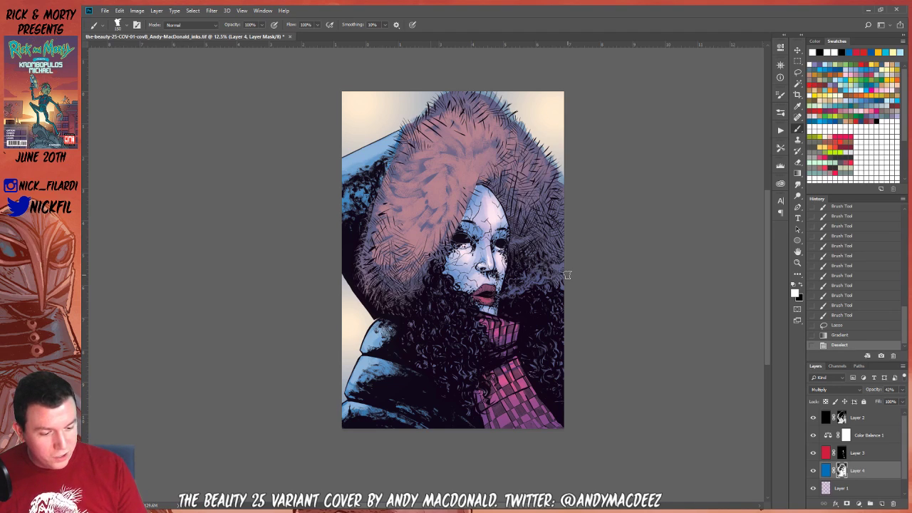
pyautogui.click(799, 284)
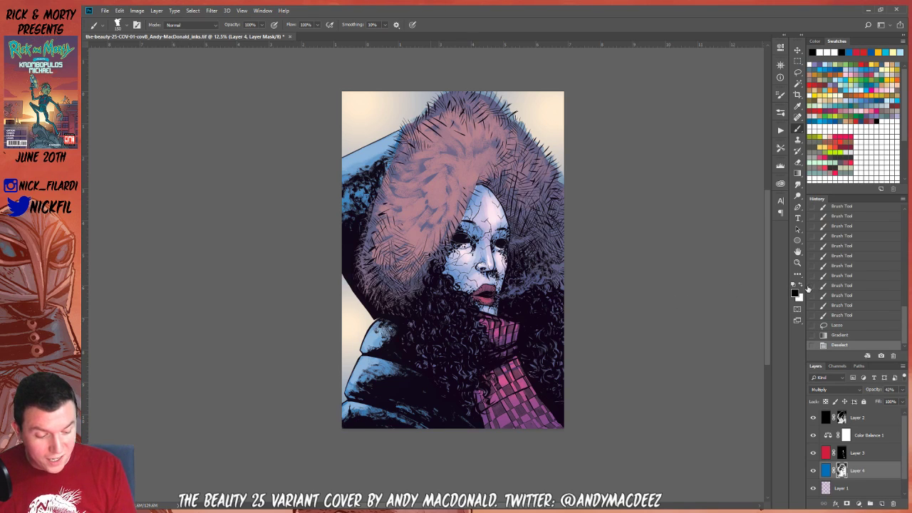
pyautogui.press('x')
pyautogui.moveTo(475, 198); pyautogui.dragTo(478, 160)
pyautogui.moveTo(481, 180); pyautogui.dragTo(486, 168)
pyautogui.moveTo(487, 186)
pyautogui.mouseDown()
pyautogui.moveTo(487, 170)
pyautogui.moveTo(466, 169)
pyautogui.mouseUp()
pyautogui.moveTo(468, 180); pyautogui.dragTo(465, 165)
pyautogui.moveTo(482, 161)
pyautogui.mouseDown()
pyautogui.moveTo(478, 152)
pyautogui.moveTo(475, 163)
pyautogui.moveTo(494, 153)
pyautogui.moveTo(456, 126)
pyautogui.moveTo(463, 117)
pyautogui.moveTo(486, 122)
pyautogui.mouseUp()
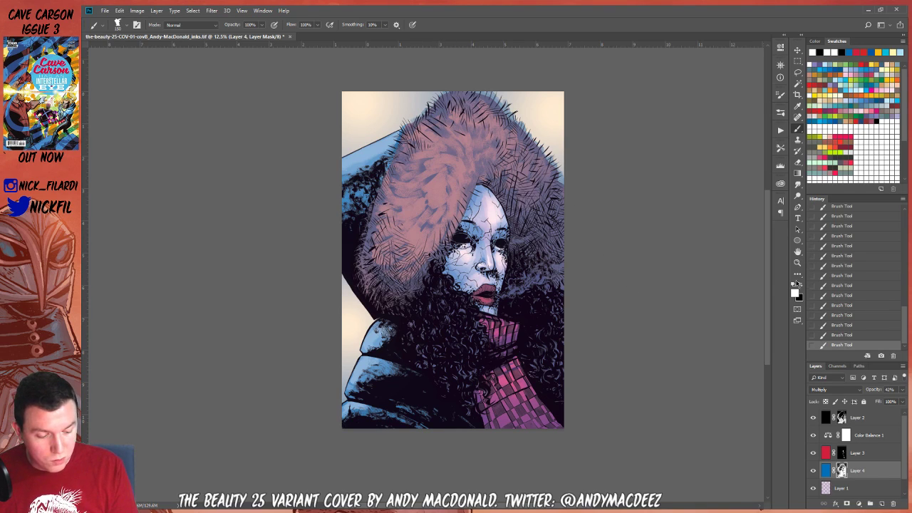
# Lasso the hood's large left fur area, shade it from its lower edge upward with a white gradient on Layer 4's mask, and deselect
pyautogui.click(800, 286)
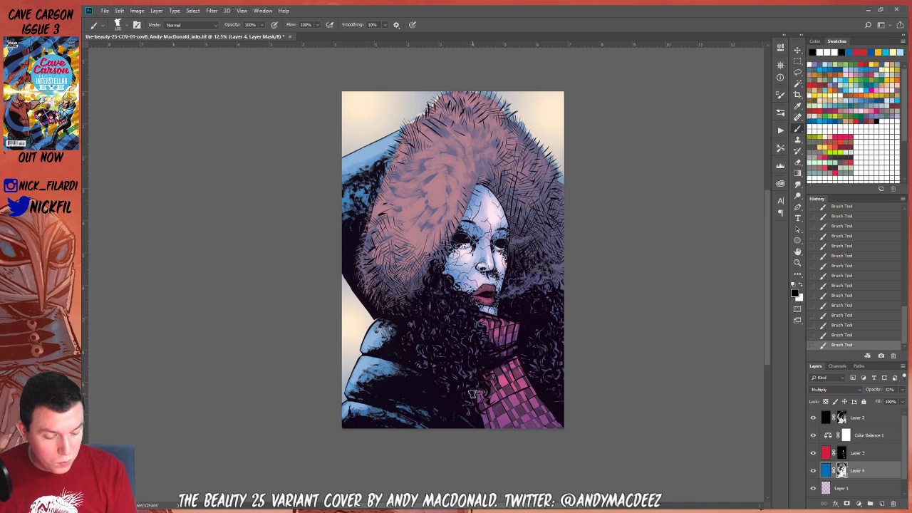
pyautogui.press('l')
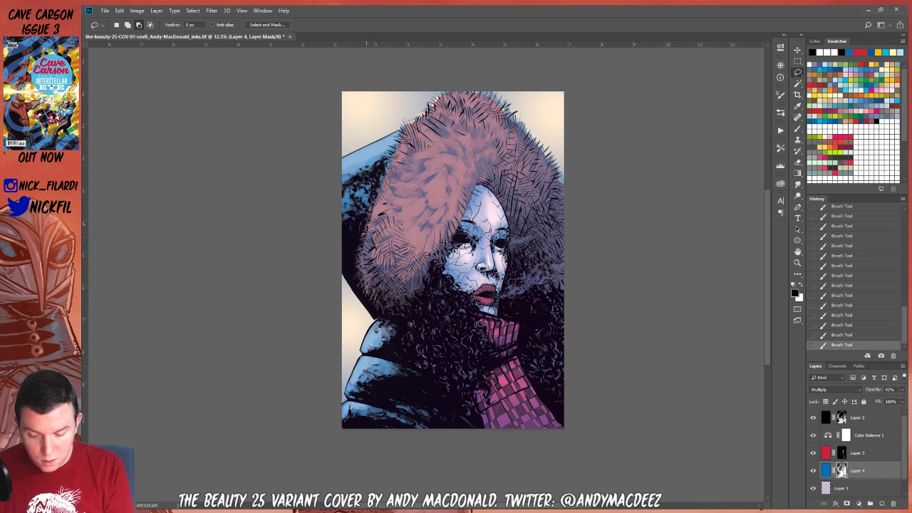
pyautogui.moveTo(371, 218)
pyautogui.mouseDown()
pyautogui.moveTo(360, 283)
pyautogui.moveTo(432, 305)
pyautogui.moveTo(480, 182)
pyautogui.moveTo(463, 136)
pyautogui.moveTo(385, 179)
pyautogui.moveTo(372, 215)
pyautogui.mouseUp()
pyautogui.press('x')
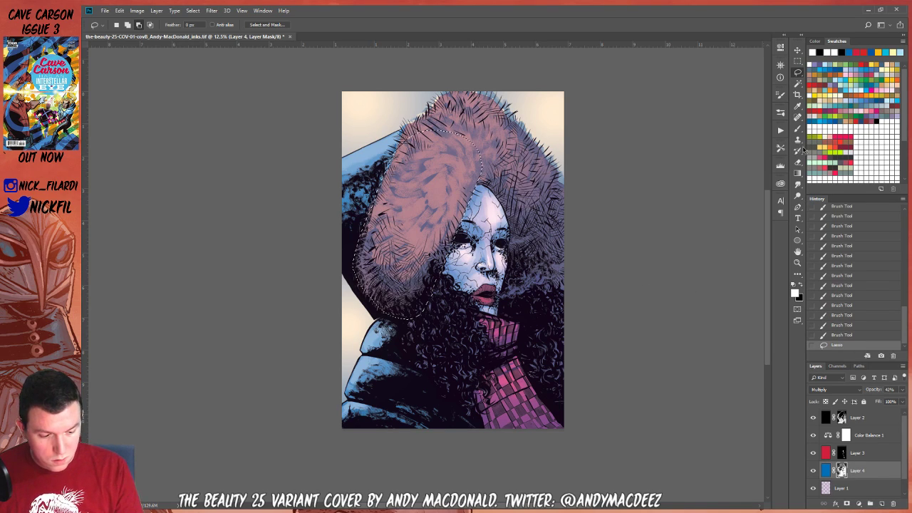
pyautogui.press('g')
pyautogui.moveTo(383, 298); pyautogui.dragTo(465, 112)
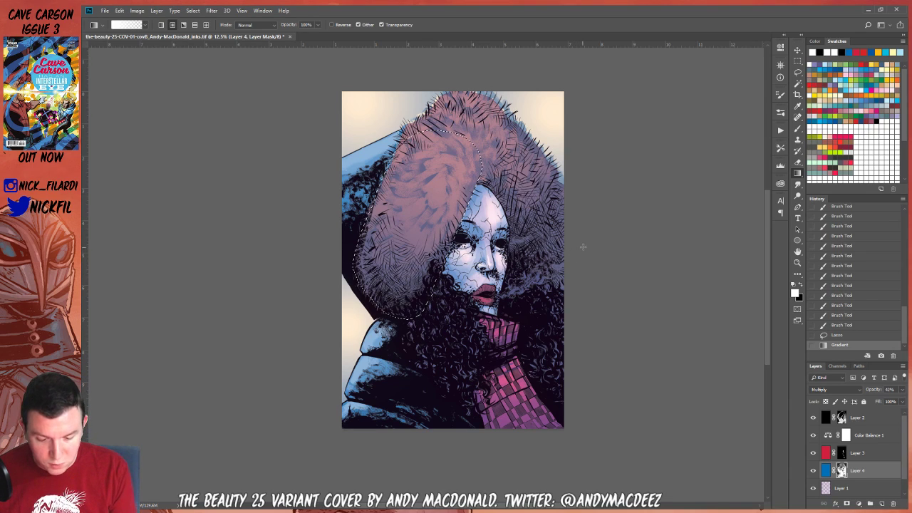
pyautogui.hotkey('ctrl', 'd')
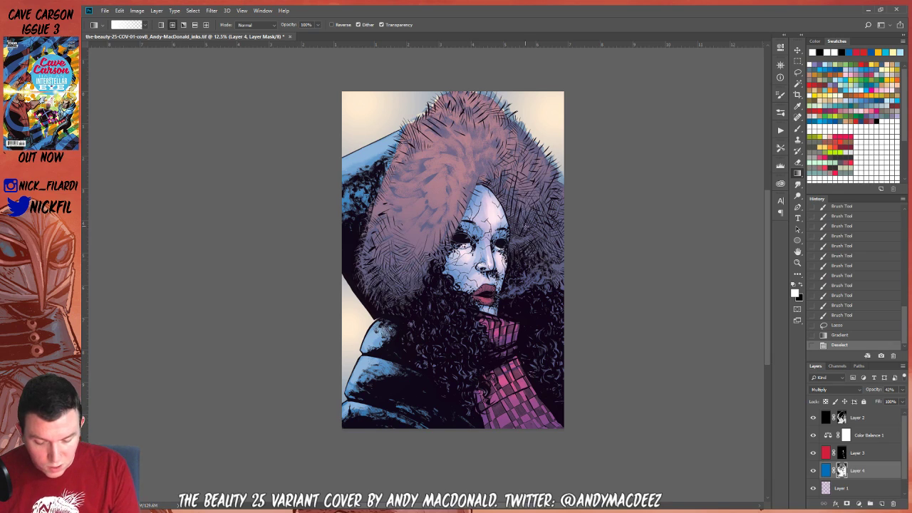
# Switch to Layer 3's mask and brush small white strokes beside the eye at the face's right edge to add red light
pyautogui.click(797, 250)
pyautogui.moveTo(501, 235); pyautogui.dragTo(531, 265)
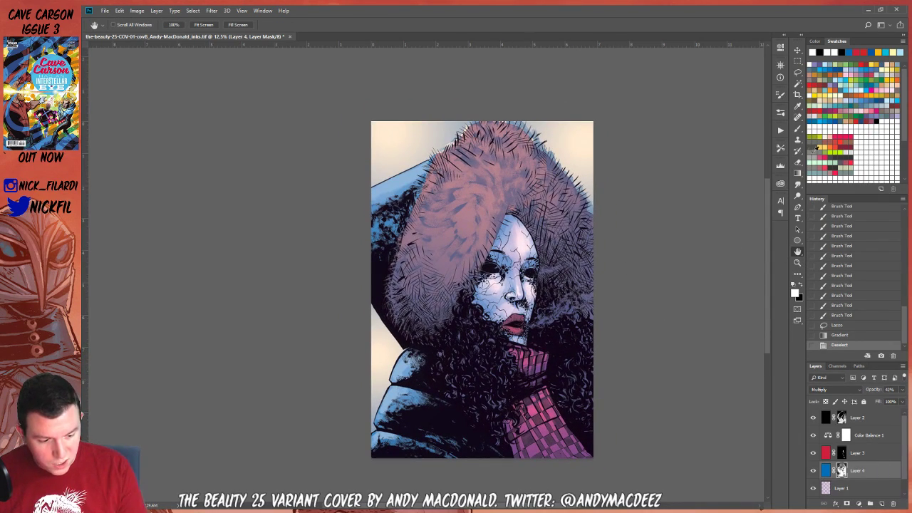
pyautogui.click(816, 67)
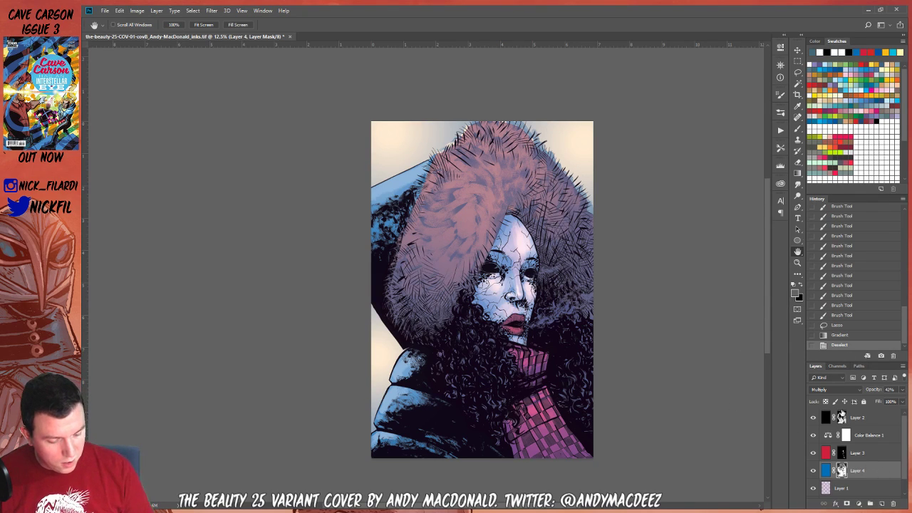
pyautogui.click(870, 453)
pyautogui.click(798, 127)
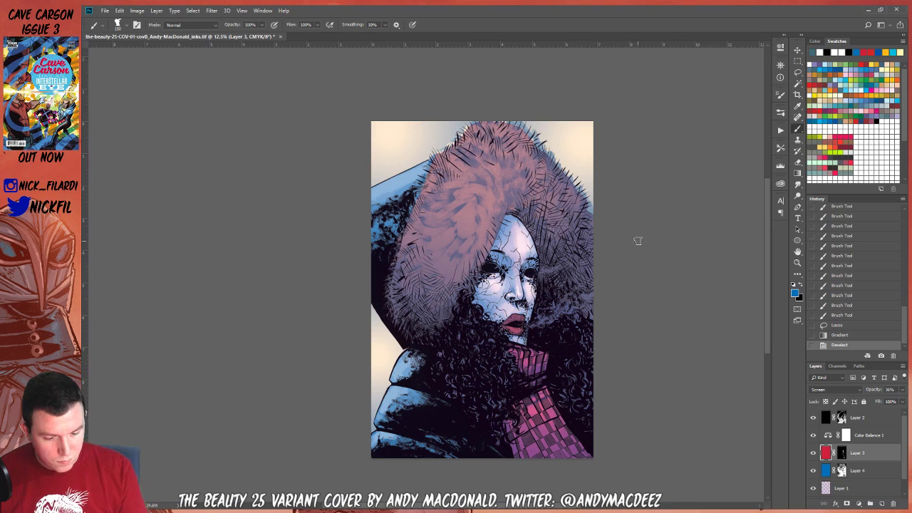
pyautogui.click(841, 454)
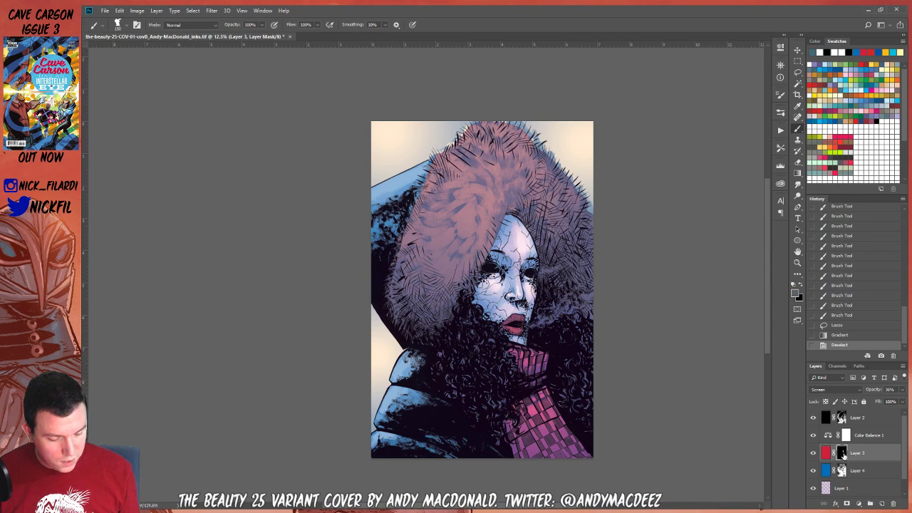
pyautogui.click(801, 285)
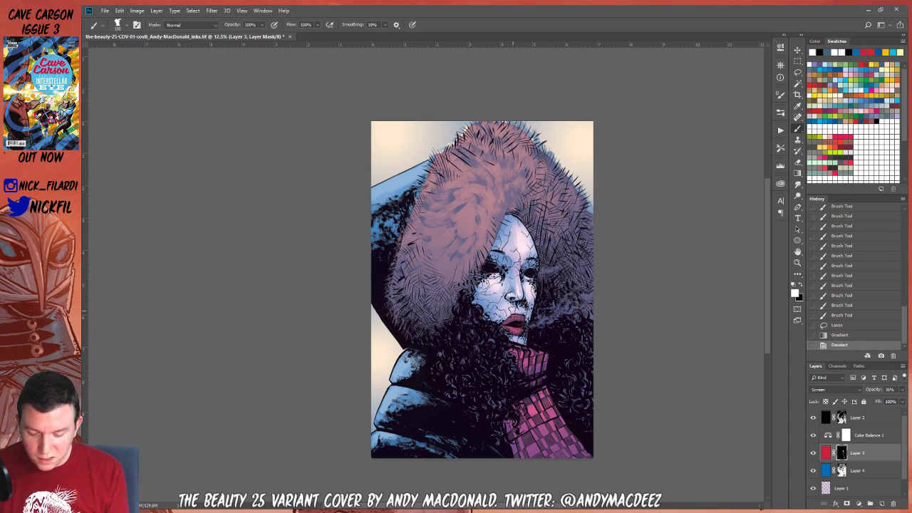
pyautogui.scroll(1, 609, 321)
pyautogui.moveTo(543, 281); pyautogui.dragTo(538, 290)
pyautogui.moveTo(540, 283); pyautogui.dragTo(534, 293)
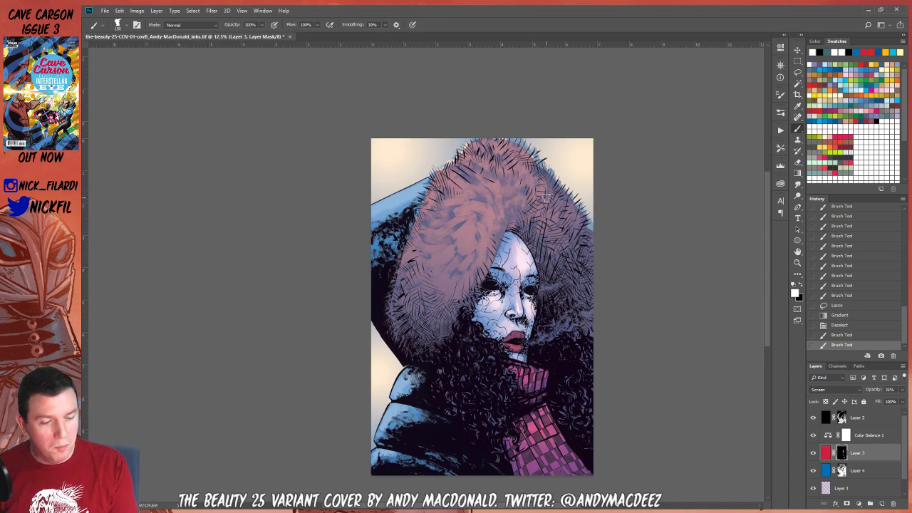
# Paint white fur-shaped strokes on Layer 3's mask to spread red light across the hood's smooth front, upper right and top fur
pyautogui.moveTo(433, 225)
pyautogui.mouseDown()
pyautogui.moveTo(467, 233)
pyautogui.moveTo(448, 220)
pyautogui.moveTo(464, 205)
pyautogui.mouseUp()
pyautogui.moveTo(456, 202)
pyautogui.mouseDown()
pyautogui.moveTo(485, 187)
pyautogui.moveTo(460, 170)
pyautogui.moveTo(465, 189)
pyautogui.moveTo(488, 196)
pyautogui.moveTo(485, 168)
pyautogui.moveTo(496, 194)
pyautogui.moveTo(482, 193)
pyautogui.moveTo(488, 200)
pyautogui.moveTo(478, 203)
pyautogui.moveTo(489, 216)
pyautogui.moveTo(507, 170)
pyautogui.mouseUp()
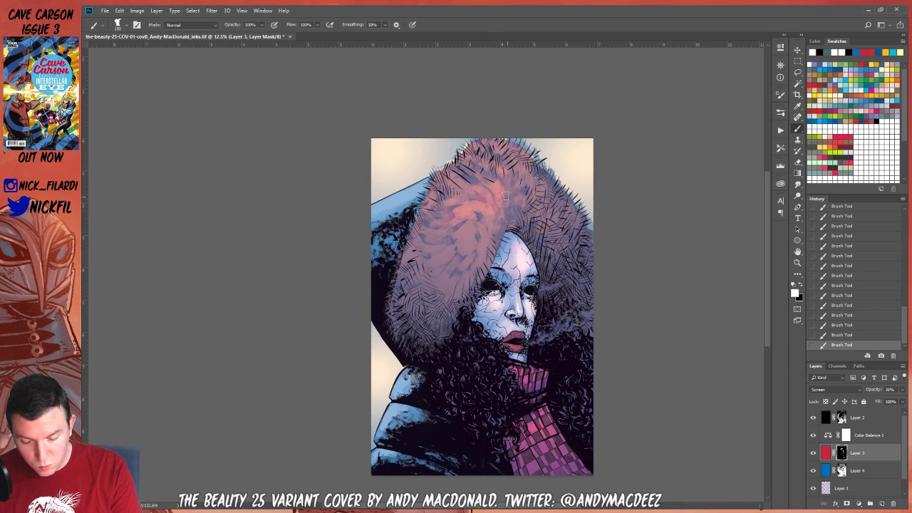
pyautogui.moveTo(507, 201)
pyautogui.mouseDown()
pyautogui.moveTo(516, 152)
pyautogui.moveTo(506, 208)
pyautogui.moveTo(522, 180)
pyautogui.moveTo(510, 205)
pyautogui.moveTo(525, 187)
pyautogui.moveTo(518, 165)
pyautogui.moveTo(482, 165)
pyautogui.moveTo(476, 181)
pyautogui.moveTo(446, 190)
pyautogui.moveTo(476, 188)
pyautogui.moveTo(434, 209)
pyautogui.moveTo(452, 211)
pyautogui.moveTo(456, 201)
pyautogui.moveTo(434, 212)
pyautogui.moveTo(437, 228)
pyautogui.moveTo(458, 214)
pyautogui.moveTo(459, 226)
pyautogui.moveTo(468, 220)
pyautogui.moveTo(451, 244)
pyautogui.moveTo(482, 233)
pyautogui.moveTo(466, 252)
pyautogui.moveTo(490, 231)
pyautogui.moveTo(483, 256)
pyautogui.moveTo(448, 258)
pyautogui.moveTo(466, 232)
pyautogui.moveTo(435, 256)
pyautogui.moveTo(421, 249)
pyautogui.moveTo(456, 235)
pyautogui.moveTo(423, 268)
pyautogui.moveTo(454, 249)
pyautogui.moveTo(449, 267)
pyautogui.moveTo(427, 274)
pyautogui.moveTo(455, 261)
pyautogui.moveTo(445, 281)
pyautogui.moveTo(474, 253)
pyautogui.moveTo(439, 306)
pyautogui.moveTo(462, 272)
pyautogui.moveTo(482, 263)
pyautogui.moveTo(475, 277)
pyautogui.moveTo(482, 270)
pyautogui.moveTo(481, 218)
pyautogui.mouseUp()
pyautogui.moveTo(426, 229)
pyautogui.mouseDown()
pyautogui.moveTo(417, 253)
pyautogui.moveTo(429, 270)
pyautogui.moveTo(421, 265)
pyautogui.moveTo(420, 287)
pyautogui.moveTo(427, 285)
pyautogui.moveTo(432, 307)
pyautogui.moveTo(452, 288)
pyautogui.mouseUp()
pyautogui.moveTo(549, 199)
pyautogui.mouseDown()
pyautogui.moveTo(533, 187)
pyautogui.moveTo(537, 218)
pyautogui.moveTo(545, 191)
pyautogui.mouseUp()
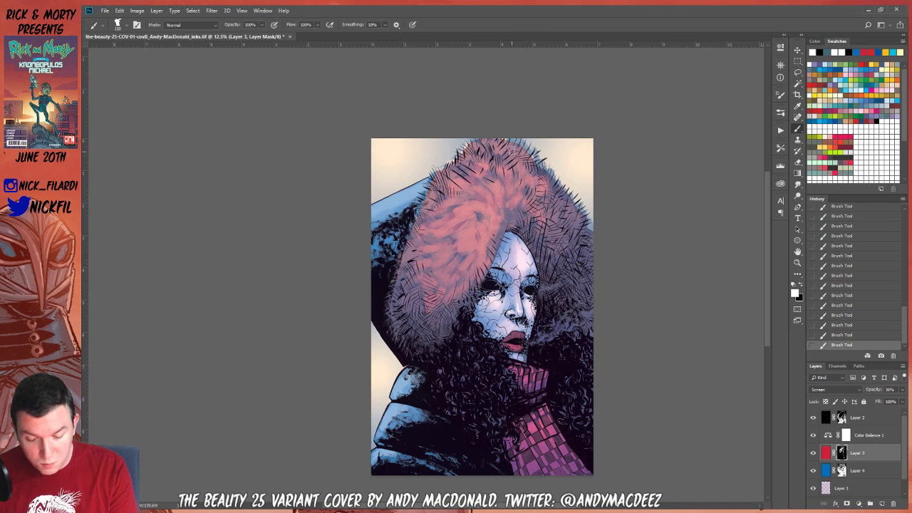
pyautogui.moveTo(515, 151)
pyautogui.mouseDown()
pyautogui.moveTo(510, 161)
pyautogui.moveTo(494, 151)
pyautogui.mouseUp()
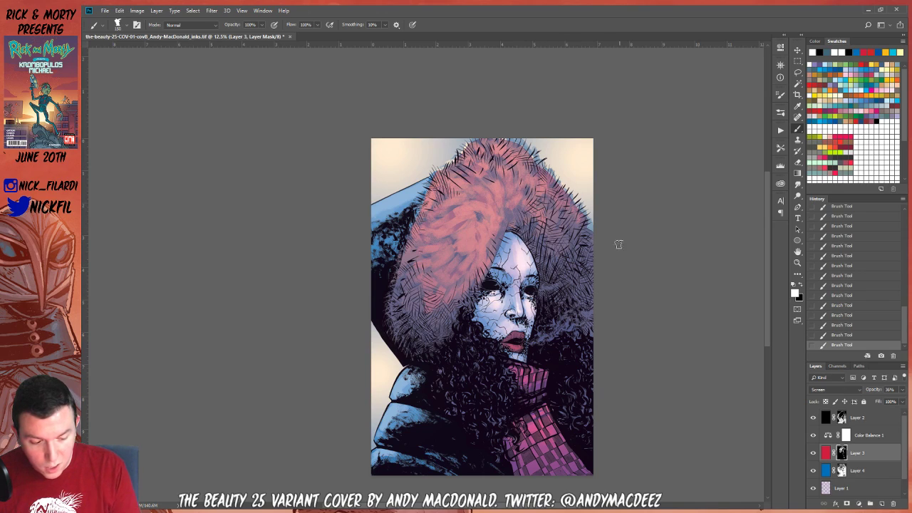
# Enlarge the brush to 700 px and paint over the background areas on Layer 3's mask
pyautogui.press(']')
pyautogui.press(']')
pyautogui.press(']')
pyautogui.press(']')
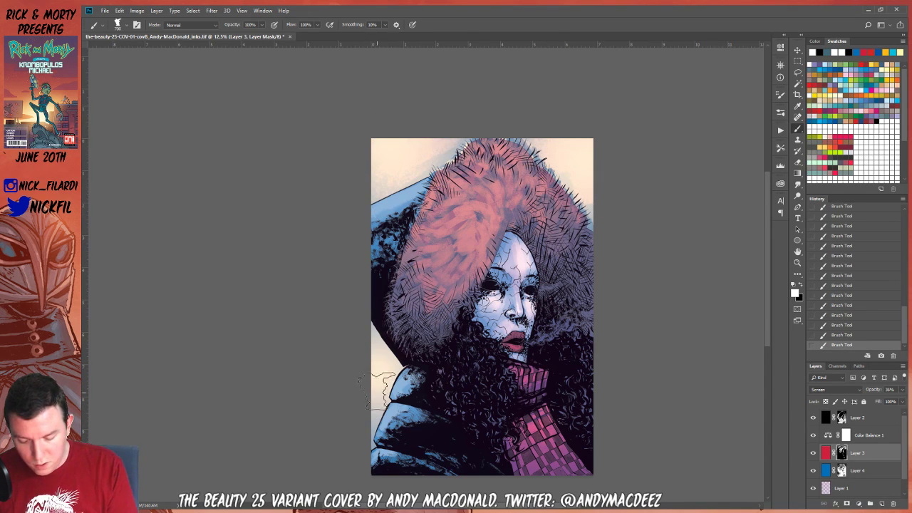
# Apply two white-to-transparent radial gradients on Layer 3's mask, over the fur hood and the dark hair below it
pyautogui.moveTo(589, 301); pyautogui.dragTo(524, 293)
pyautogui.click(797, 250)
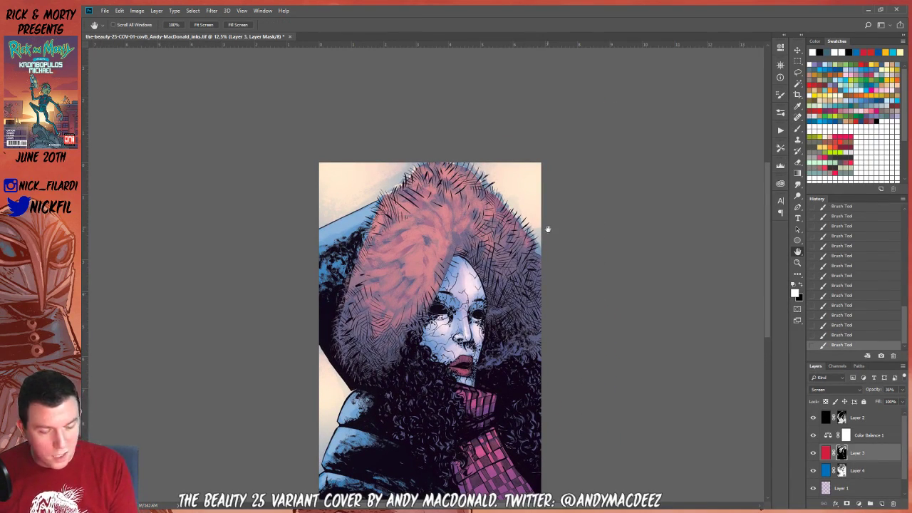
pyautogui.click(796, 129)
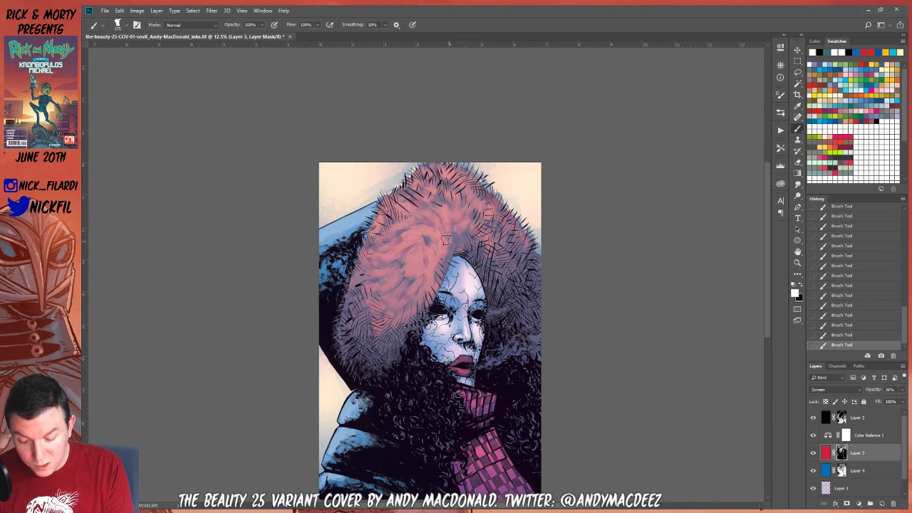
pyautogui.press('g')
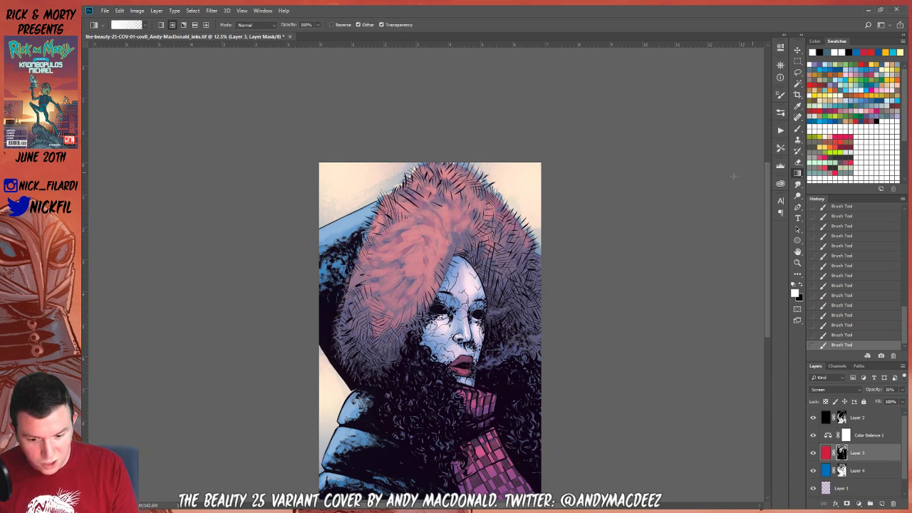
pyautogui.moveTo(428, 261); pyautogui.dragTo(428, 263)
pyautogui.hotkey('ctrl', 'z')
pyautogui.hotkey('ctrl', 'z')
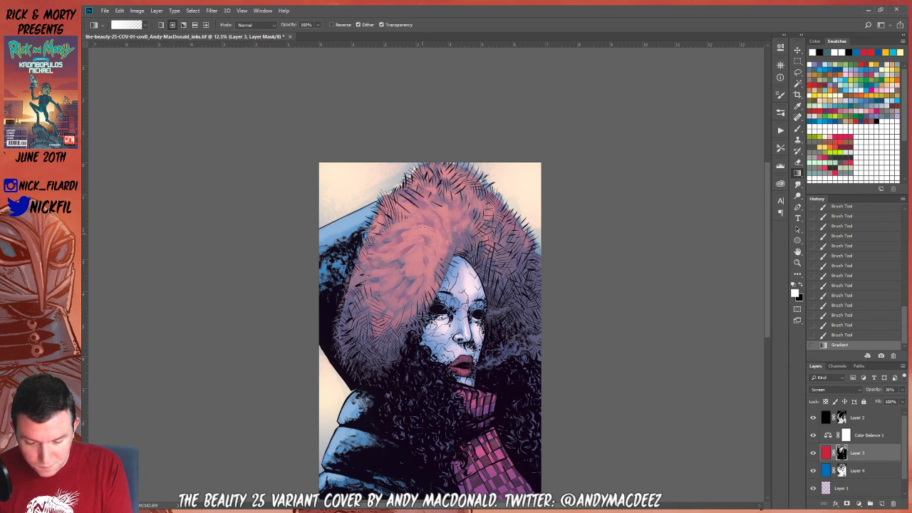
pyautogui.moveTo(415, 340); pyautogui.dragTo(413, 376)
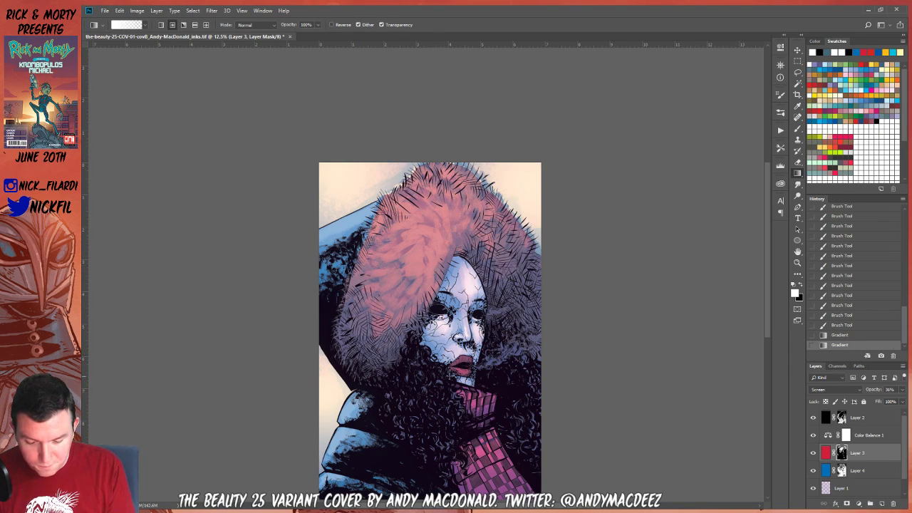
# Add a new layer directly above the Color Balance 1 layer
pyautogui.click(797, 262)
pyautogui.keyDown('alt'); pyautogui.click(527, 295); pyautogui.keyUp('alt')
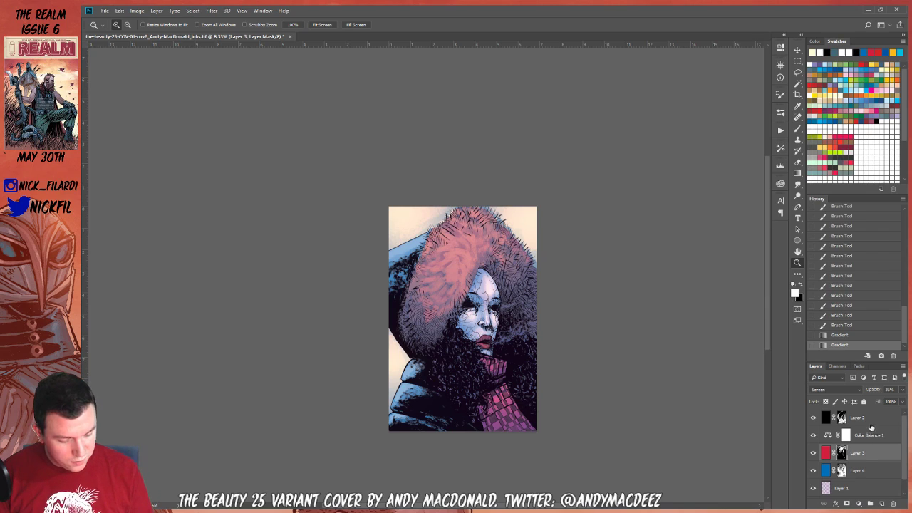
pyautogui.click(870, 427)
pyautogui.hotkey('ctrl', 'shift', 'alt', 'n')
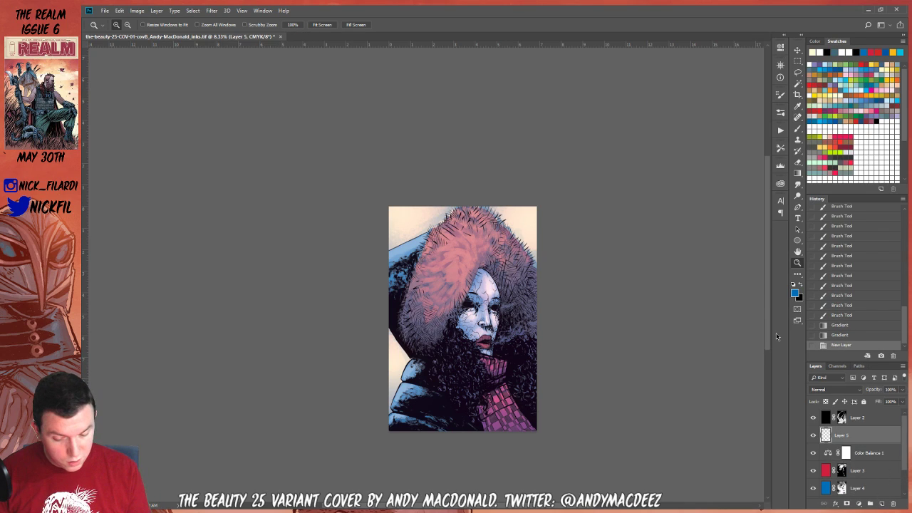
pyautogui.press('g')
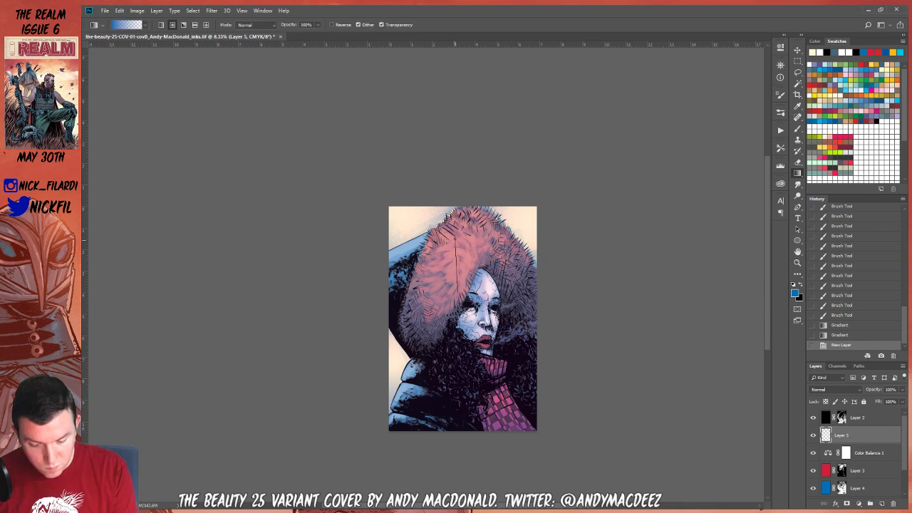
pyautogui.moveTo(449, 208); pyautogui.dragTo(485, 288)
pyautogui.hotkey('ctrl', 'z')
# Apply pale cream gradients in Screen mode across the upper part of the fur hood and background on Layer 5
pyautogui.click(841, 89)
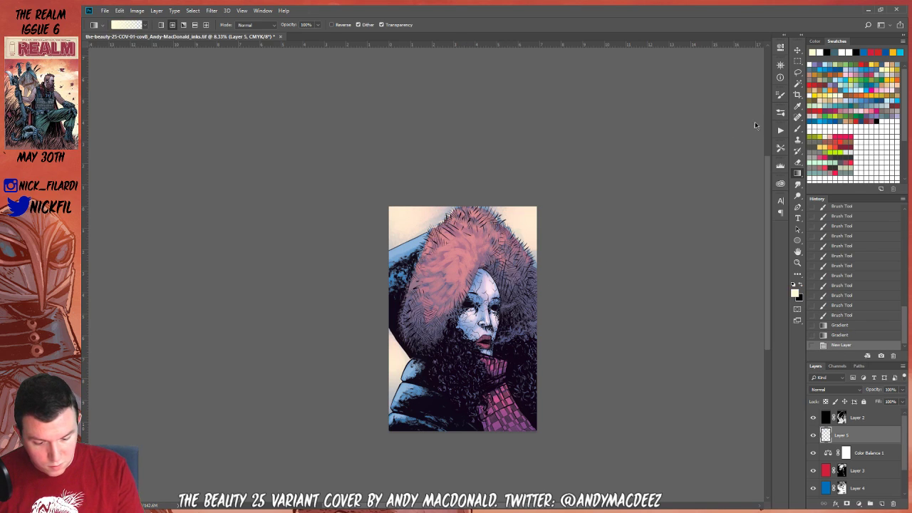
pyautogui.moveTo(460, 241); pyautogui.dragTo(460, 295)
pyautogui.hotkey('ctrl', 'z')
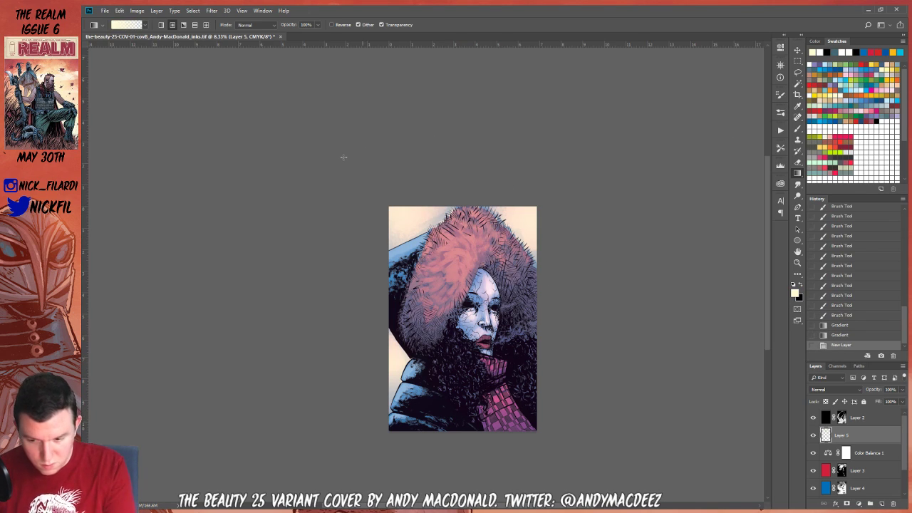
pyautogui.click(249, 25)
pyautogui.click(239, 105)
pyautogui.moveTo(465, 169); pyautogui.dragTo(466, 292)
pyautogui.moveTo(504, 193); pyautogui.dragTo(508, 278)
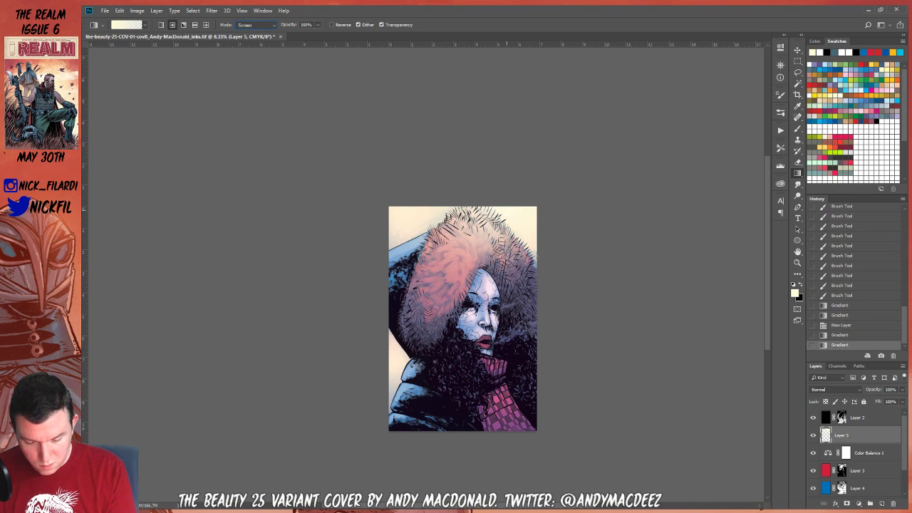
pyautogui.moveTo(506, 235); pyautogui.dragTo(546, 336)
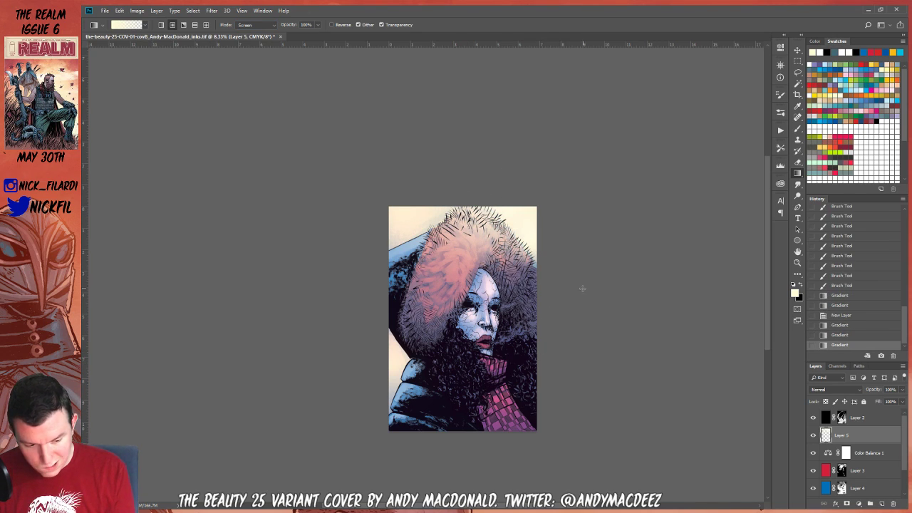
# Try dabbing pale cream texture onto the fur hood with a 600 px Pencil, and undo the last two strokes
pyautogui.click(798, 162)
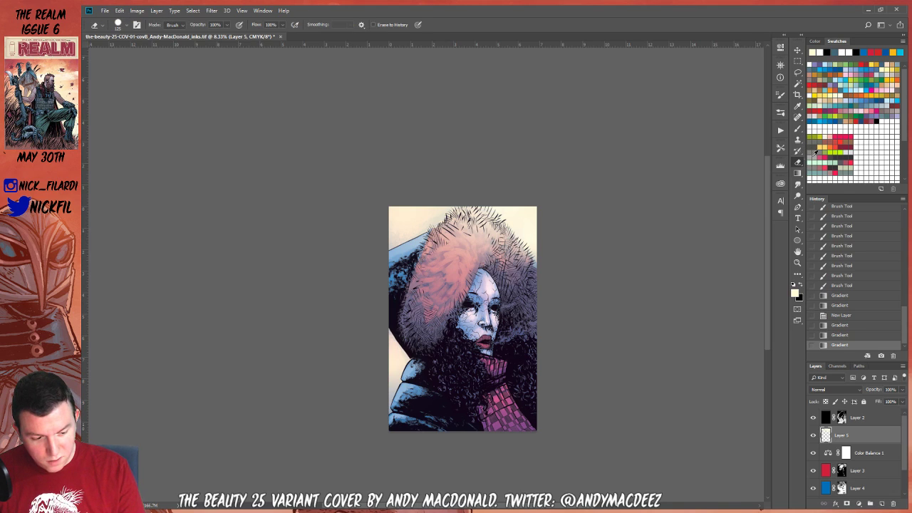
pyautogui.press(']')
pyautogui.press(']')
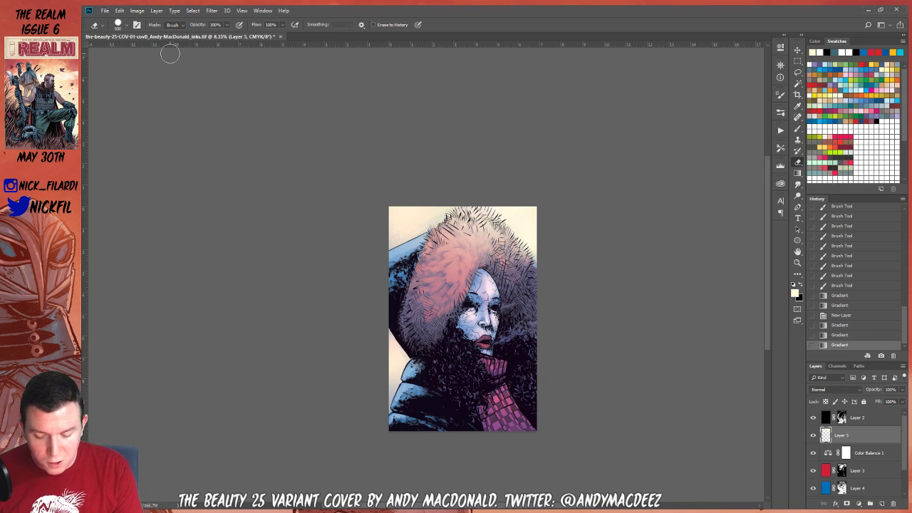
pyautogui.click(118, 26)
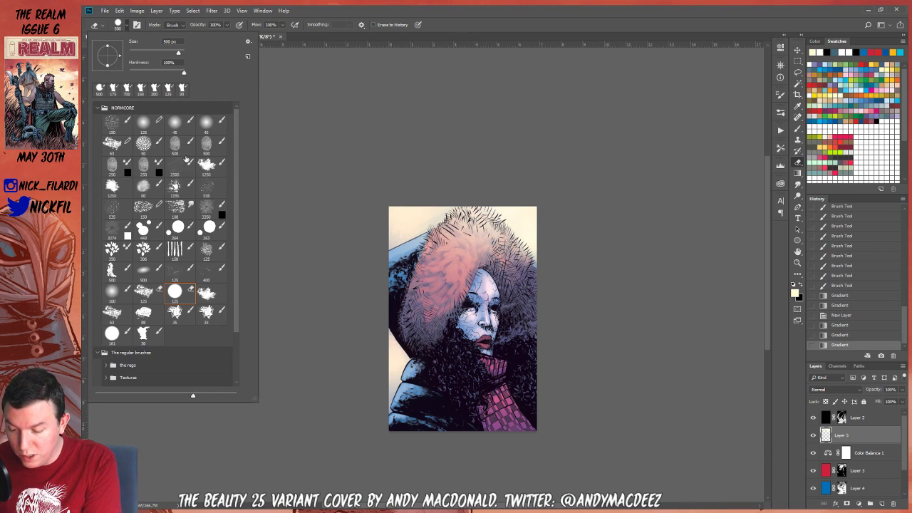
pyautogui.press('b')
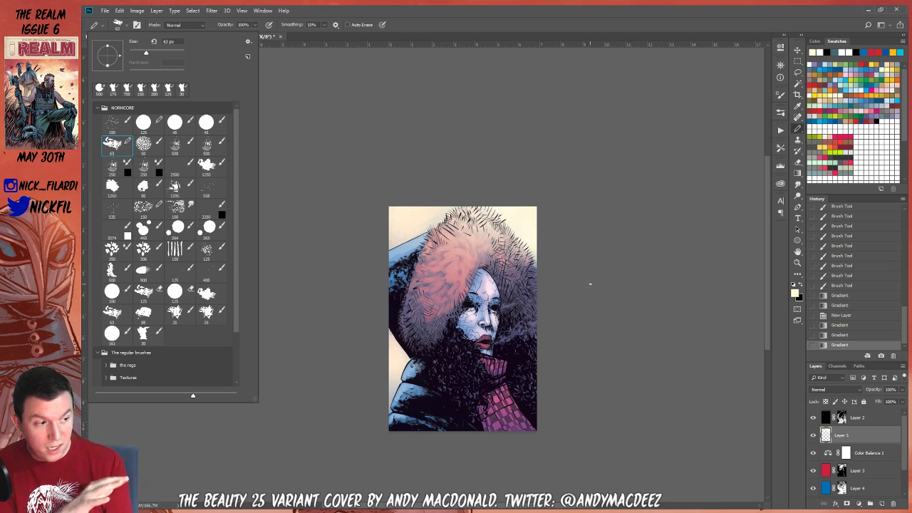
pyautogui.click(551, 282)
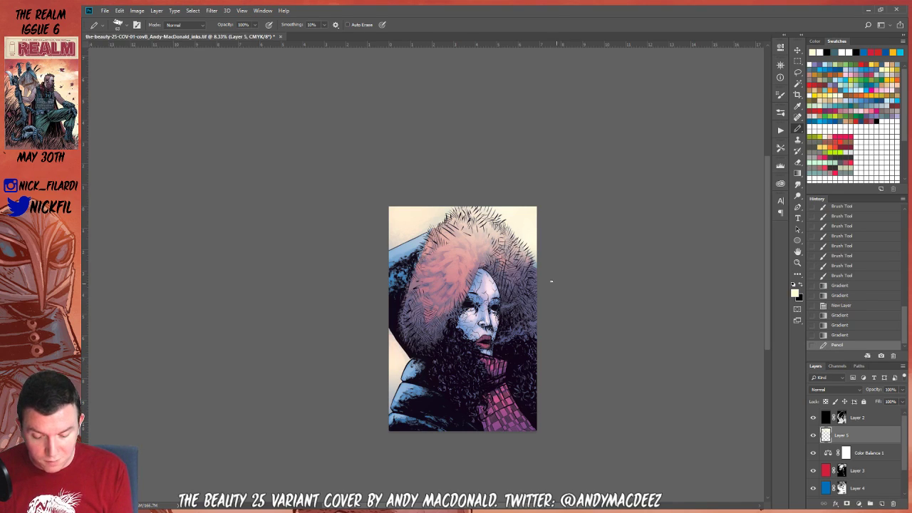
pyautogui.moveTo(455, 269)
pyautogui.mouseDown()
pyautogui.moveTo(483, 232)
pyautogui.moveTo(472, 255)
pyautogui.mouseUp()
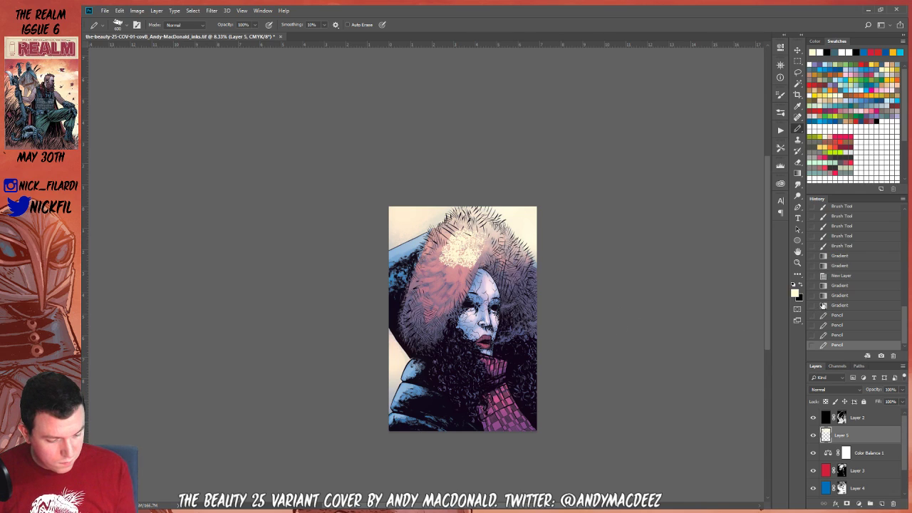
pyautogui.click(854, 335)
pyautogui.click(848, 326)
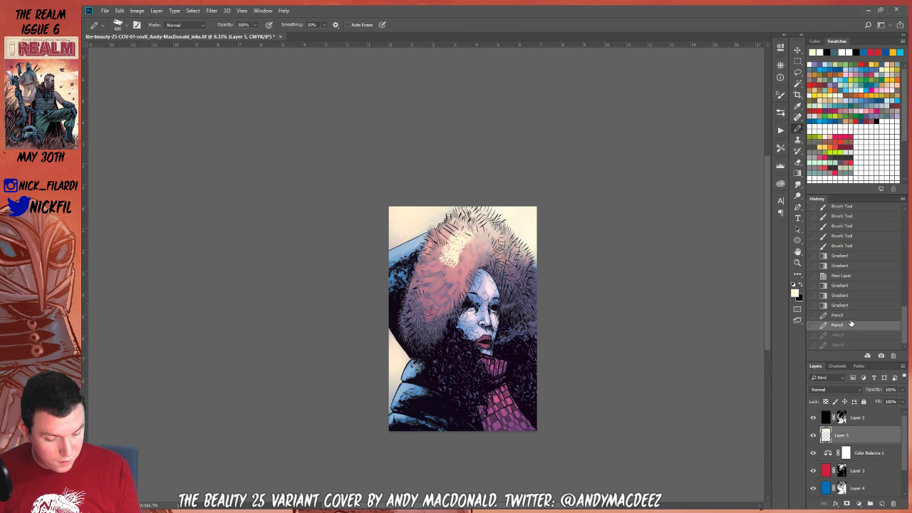
# Erase the cream from the fur hood on Layer 5 using the textured eraser preset enlarged to 1100 px
pyautogui.click(798, 163)
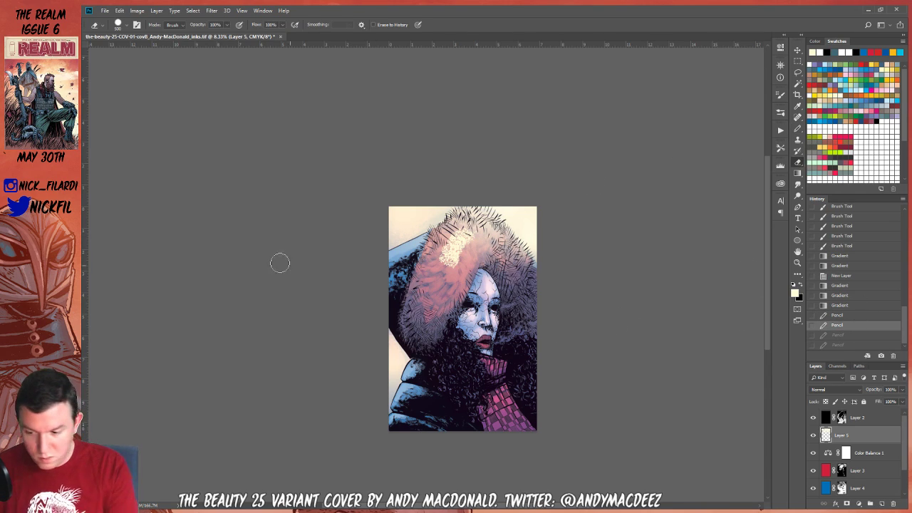
pyautogui.click(120, 26)
pyautogui.doubleClick(144, 292)
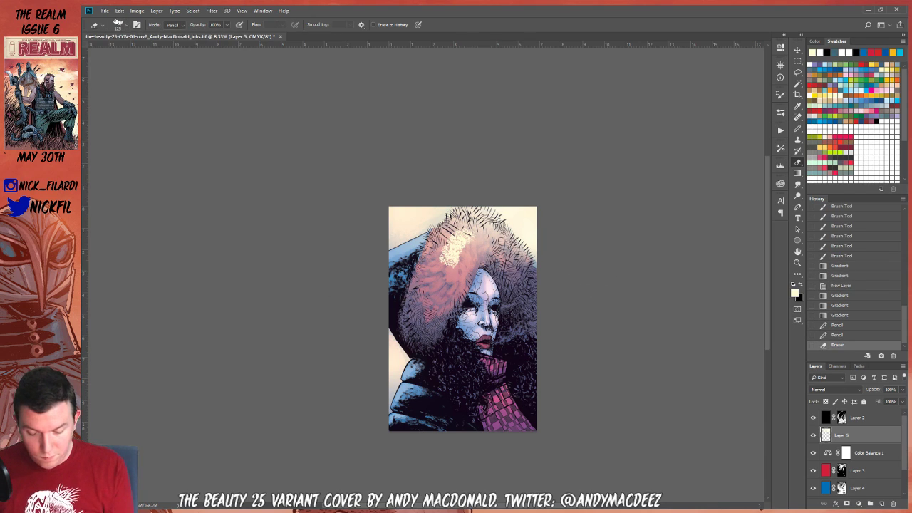
pyautogui.moveTo(456, 259)
pyautogui.mouseDown()
pyautogui.moveTo(466, 269)
pyautogui.moveTo(476, 235)
pyautogui.moveTo(447, 227)
pyautogui.moveTo(481, 232)
pyautogui.moveTo(499, 249)
pyautogui.moveTo(512, 242)
pyautogui.moveTo(469, 281)
pyautogui.moveTo(419, 245)
pyautogui.mouseUp()
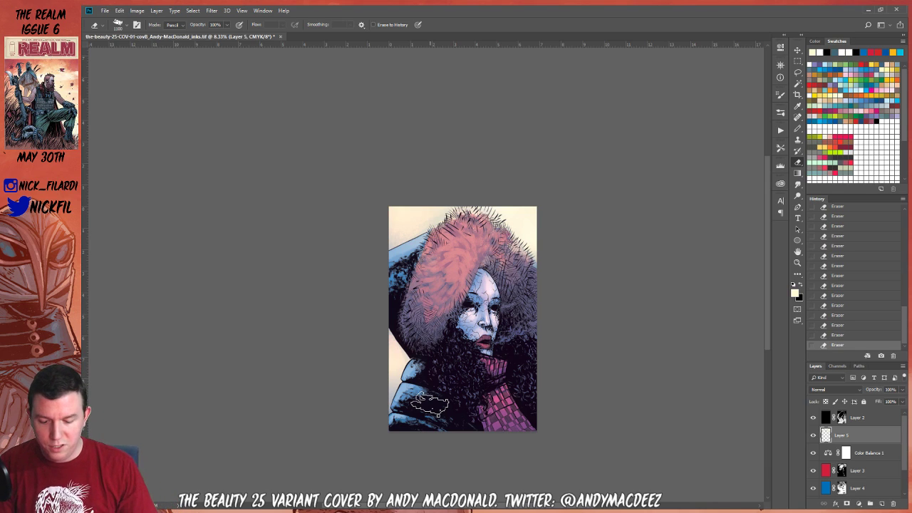
# Shift Layer 5's hue to -130 with Hue/Saturation and inspect the artwork up close
pyautogui.hotkey('ctrl', 'u')
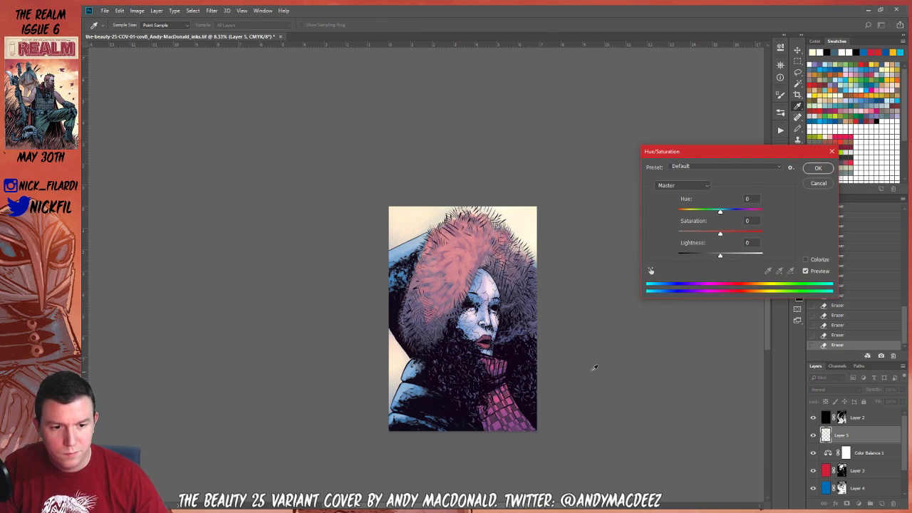
pyautogui.moveTo(711, 212); pyautogui.dragTo(686, 213)
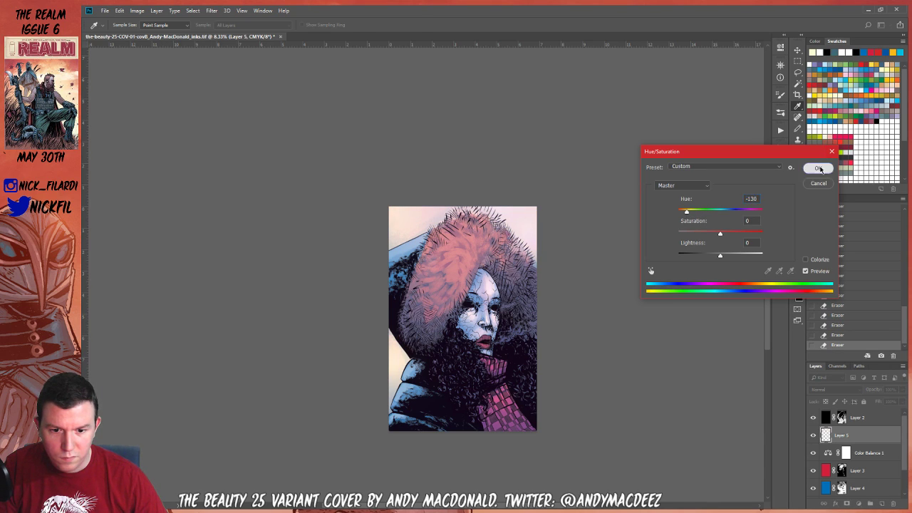
pyautogui.click(818, 167)
pyautogui.press('z')
pyautogui.click(470, 287)
pyautogui.click(470, 287)
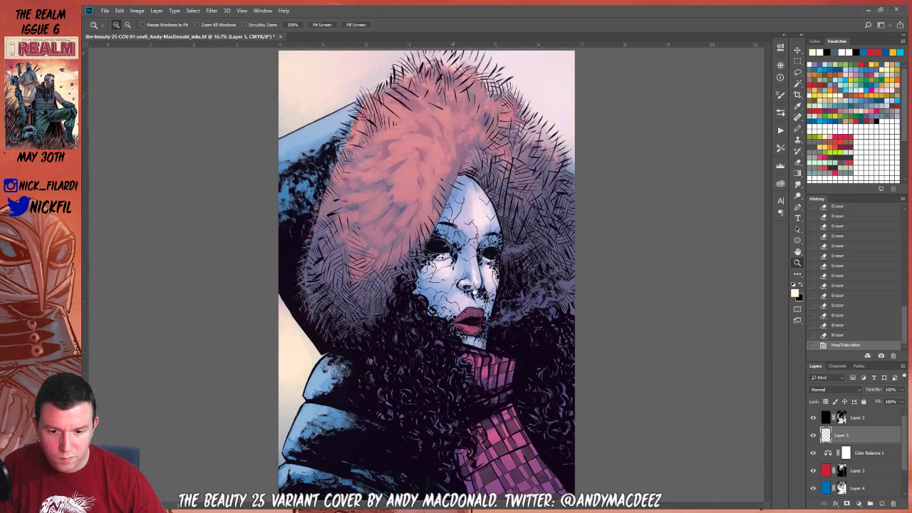
# Sample the salmon pink from the fur and paint strokes on the hood with the 38 px shirt-shaped brush preset enlarged to 200 px
pyautogui.keyDown('alt'); pyautogui.click(512, 346); pyautogui.keyUp('alt')
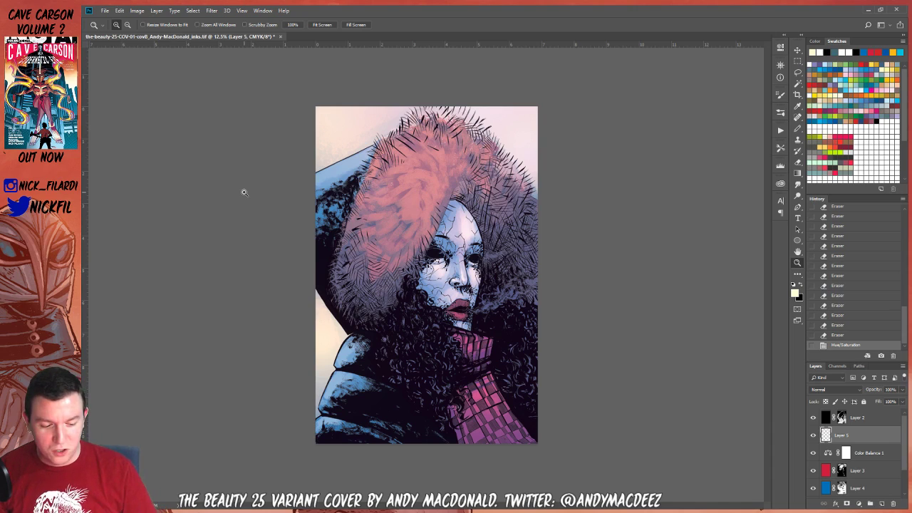
pyautogui.click(796, 131)
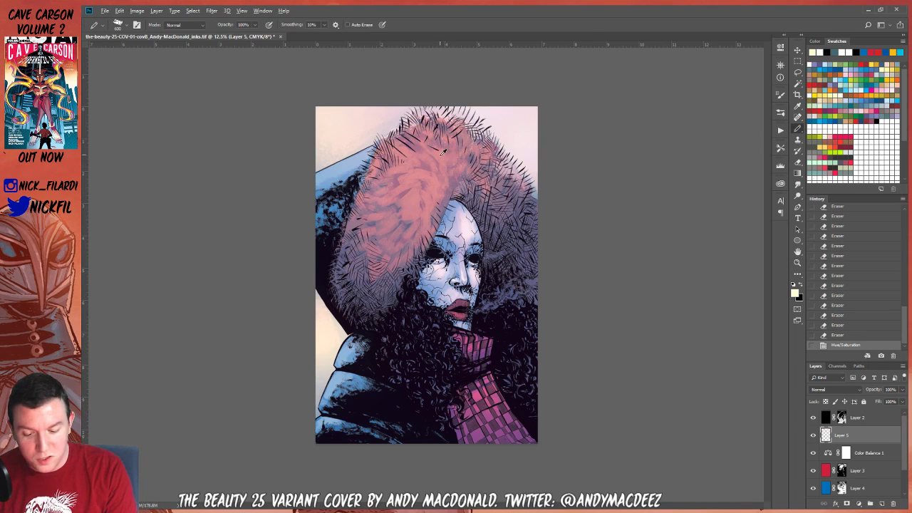
pyautogui.keyDown('alt'); pyautogui.click(446, 168); pyautogui.keyUp('alt')
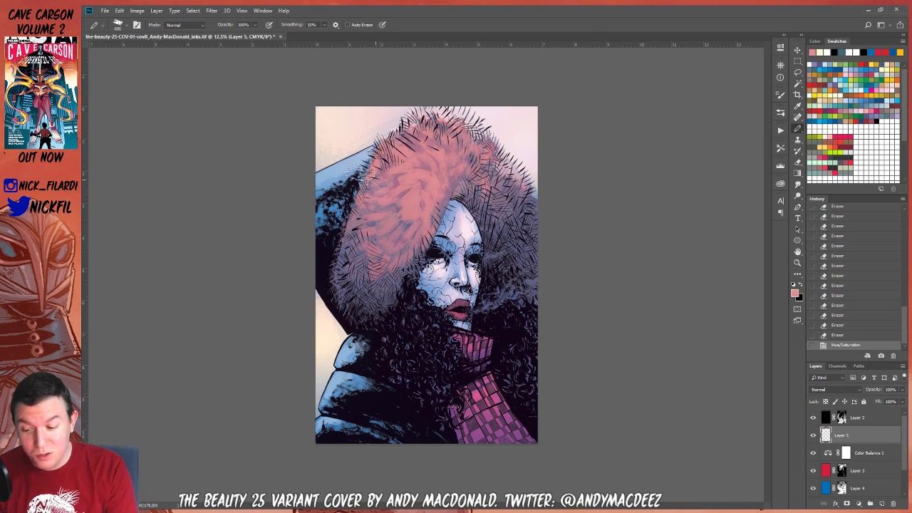
pyautogui.click(118, 25)
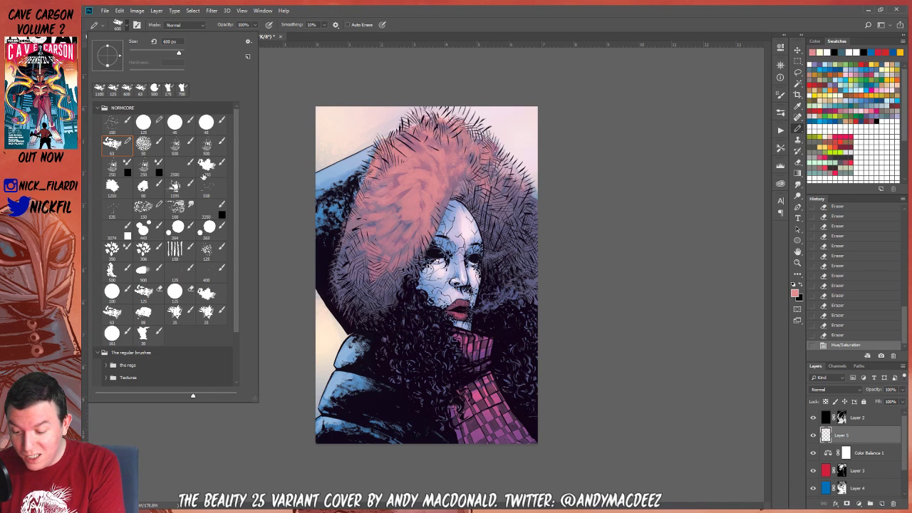
pyautogui.click(144, 334)
pyautogui.click(620, 259)
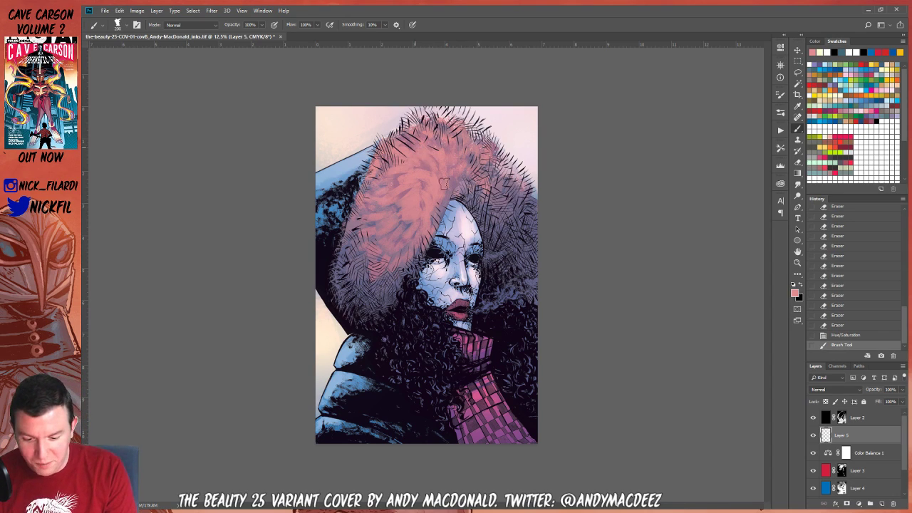
pyautogui.moveTo(443, 184)
pyautogui.mouseDown()
pyautogui.moveTo(429, 154)
pyautogui.moveTo(441, 180)
pyautogui.moveTo(440, 145)
pyautogui.moveTo(446, 202)
pyautogui.mouseUp()
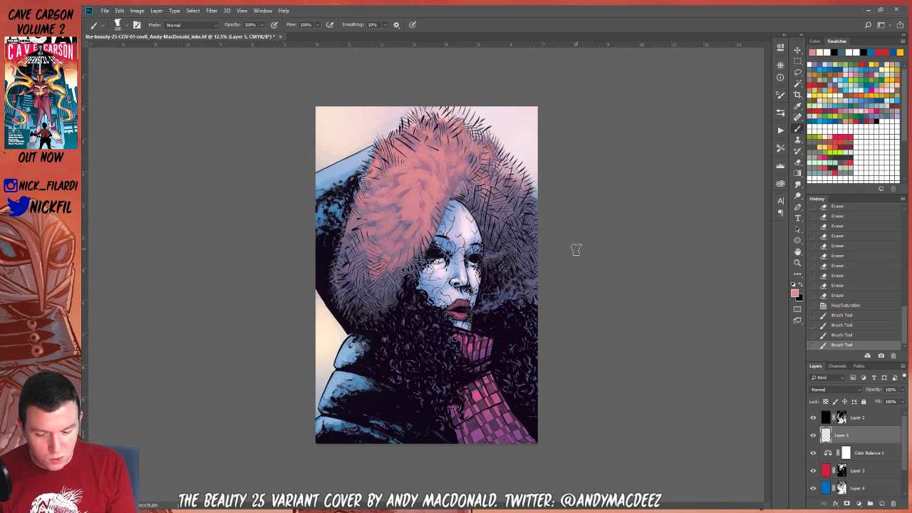
# Set the brush blending mode to Screen and paint bright salmon highlight strokes across the upper part of the lit fur
pyautogui.click(193, 24)
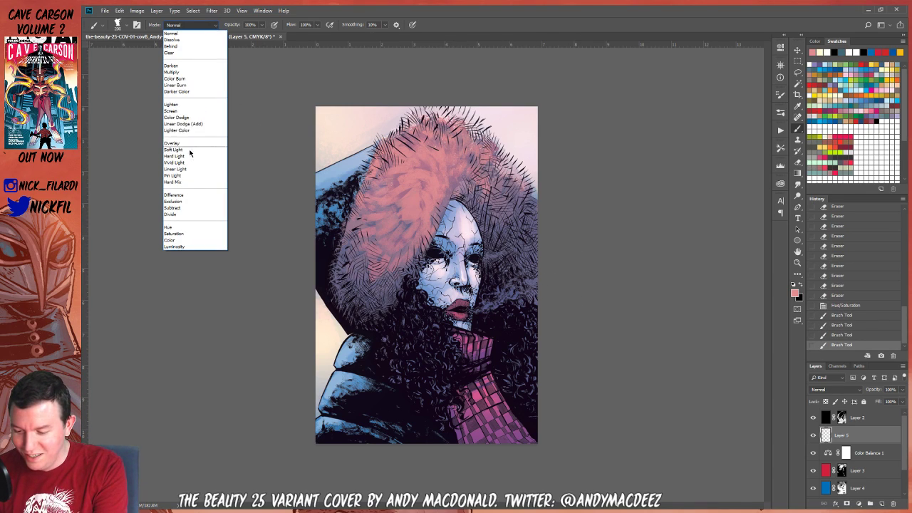
pyautogui.click(184, 114)
pyautogui.moveTo(427, 149)
pyautogui.mouseDown()
pyautogui.moveTo(447, 180)
pyautogui.moveTo(436, 136)
pyautogui.moveTo(453, 173)
pyautogui.mouseUp()
pyautogui.moveTo(453, 135)
pyautogui.mouseDown()
pyautogui.moveTo(462, 165)
pyautogui.moveTo(468, 147)
pyautogui.moveTo(473, 165)
pyautogui.moveTo(422, 158)
pyautogui.moveTo(385, 187)
pyautogui.moveTo(399, 151)
pyautogui.moveTo(410, 156)
pyautogui.moveTo(392, 172)
pyautogui.moveTo(427, 178)
pyautogui.moveTo(420, 160)
pyautogui.moveTo(427, 177)
pyautogui.moveTo(397, 198)
pyautogui.moveTo(396, 171)
pyautogui.mouseUp()
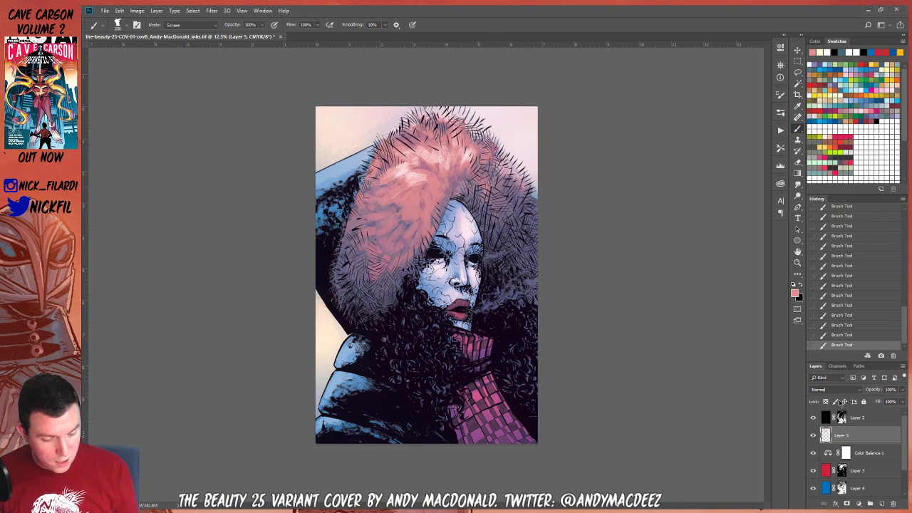
# Return the brush blending mode to Normal and paint muted purple sampled from the shaded fur over the hood's upper area at 250 px
pyautogui.keyDown('alt'); pyautogui.click(415, 172); pyautogui.keyUp('alt')
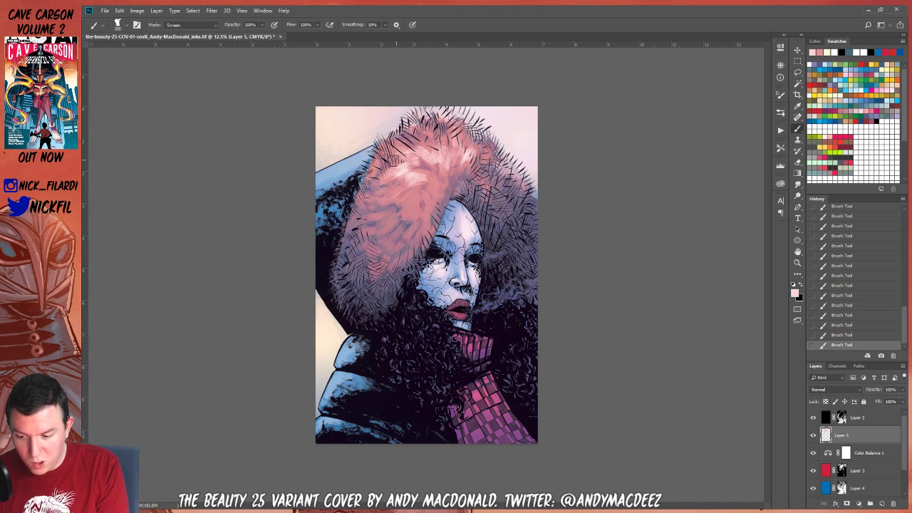
pyautogui.click(194, 26)
pyautogui.click(186, 33)
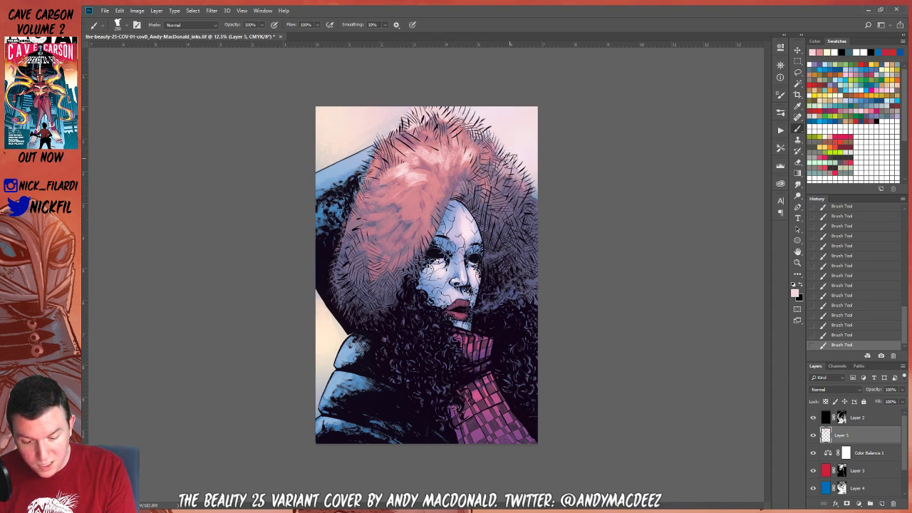
pyautogui.keyDown('alt'); pyautogui.click(509, 175); pyautogui.keyUp('alt')
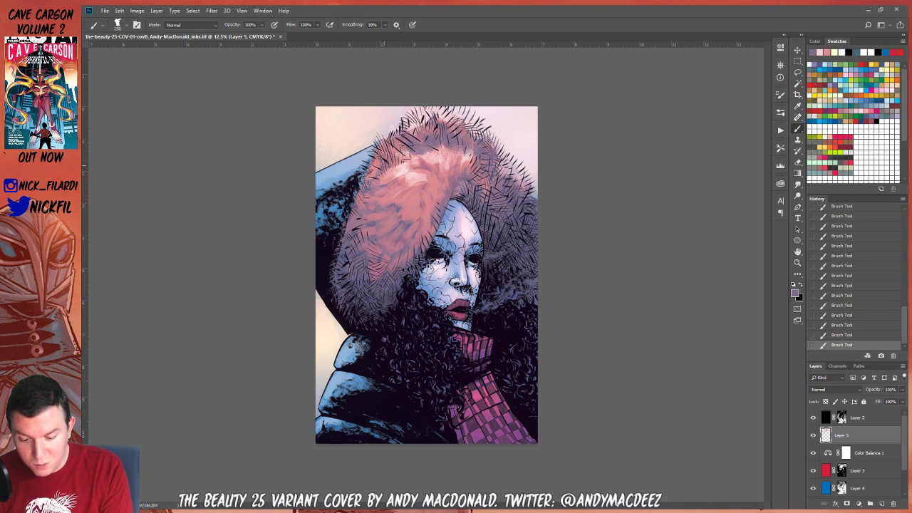
# Refine the crown of the fur hood with pale pink and muted purple sampled nearby, reducing the brush to 125 px
pyautogui.keyDown('alt'); pyautogui.click(418, 128); pyautogui.keyUp('alt')
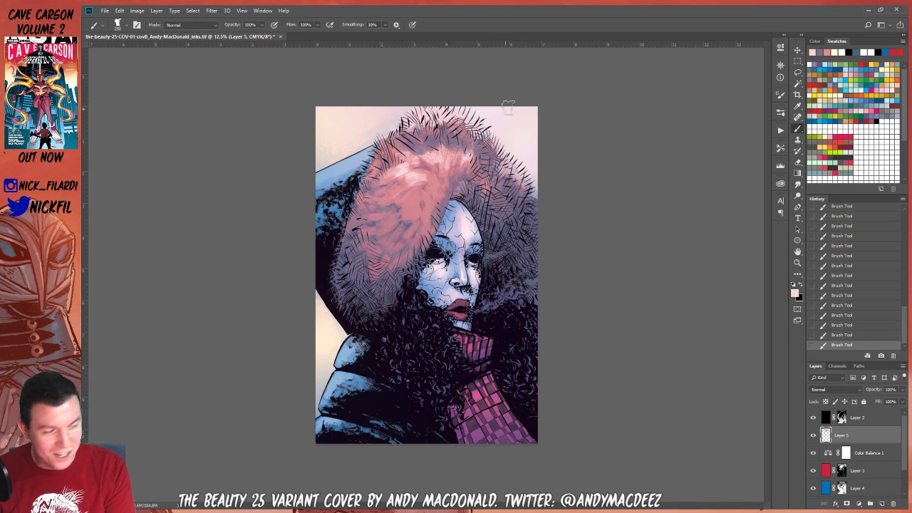
pyautogui.keyDown('alt'); pyautogui.click(457, 144); pyautogui.keyUp('alt')
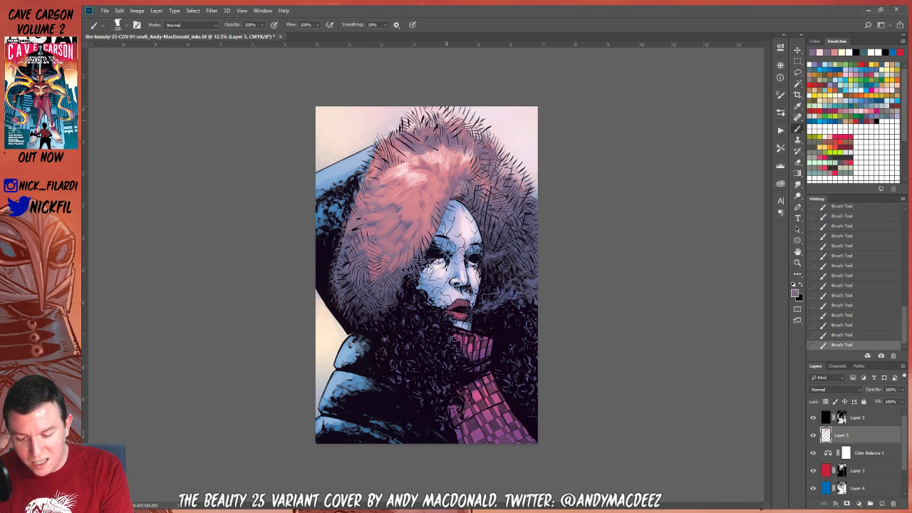
pyautogui.moveTo(437, 118)
pyautogui.mouseDown()
pyautogui.moveTo(420, 132)
pyautogui.moveTo(408, 114)
pyautogui.moveTo(417, 119)
pyautogui.moveTo(440, 105)
pyautogui.moveTo(481, 138)
pyautogui.mouseUp()
pyautogui.keyDown('alt'); pyautogui.click(457, 107); pyautogui.keyUp('alt')
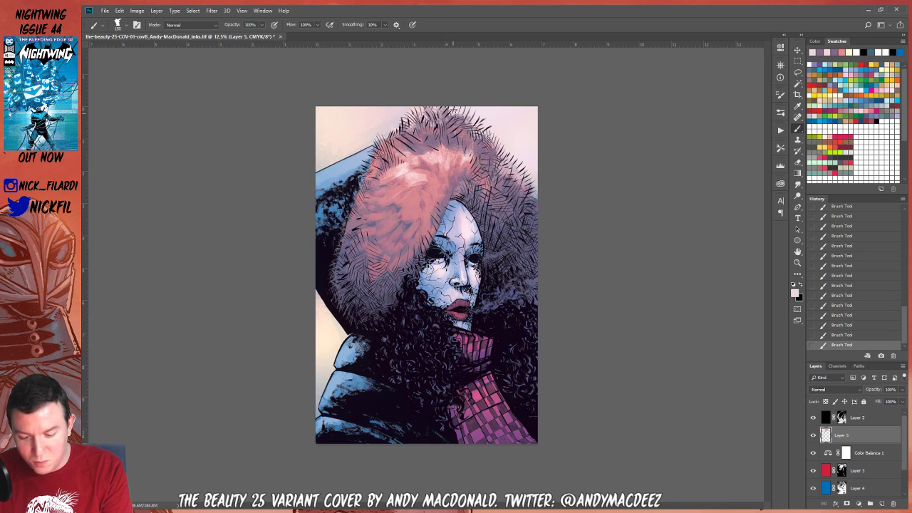
pyautogui.keyDown('alt'); pyautogui.click(447, 116); pyautogui.keyUp('alt')
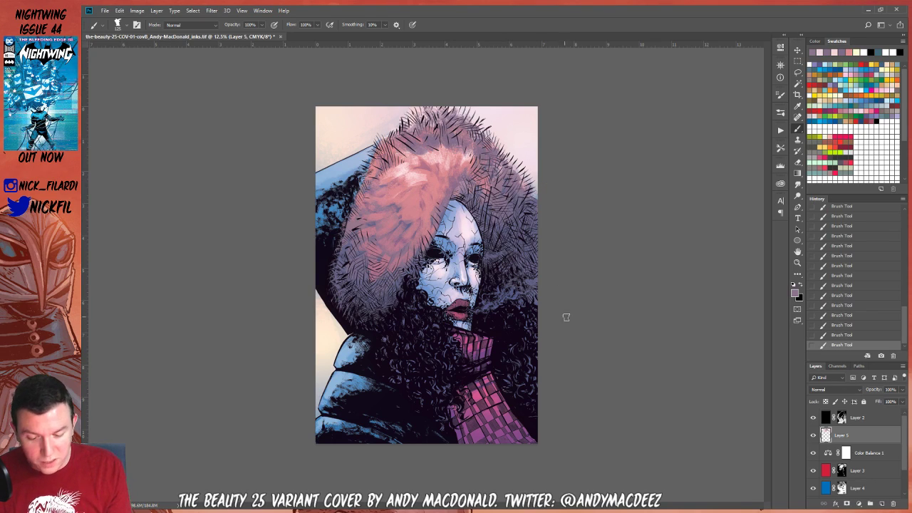
# Toggle Layer 5's visibility to compare the artwork with and without the painted highlights
pyautogui.click(812, 438)
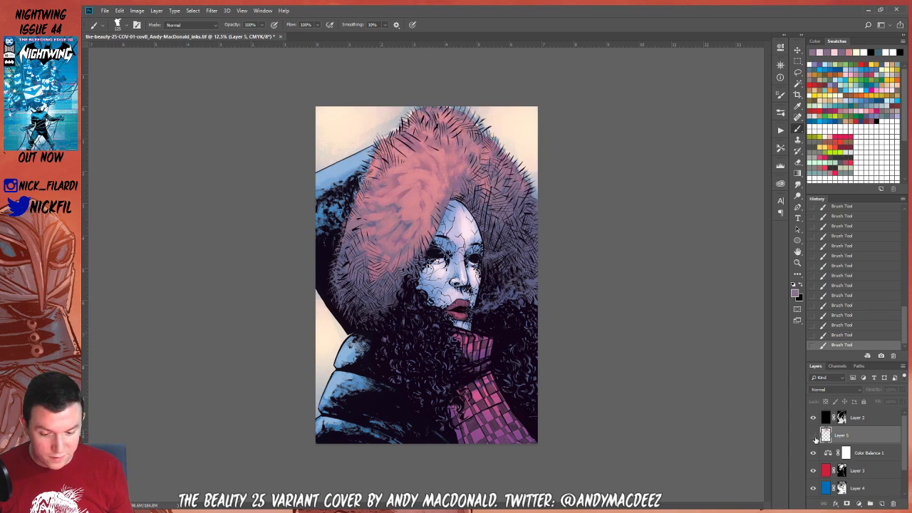
pyautogui.click(813, 439)
pyautogui.click(813, 439)
pyautogui.click(813, 439)
pyautogui.click(813, 439)
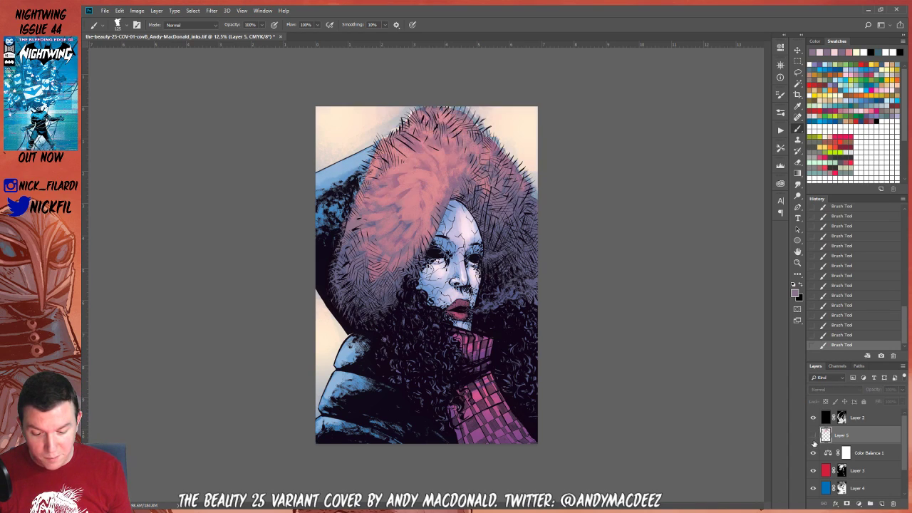
pyautogui.click(813, 436)
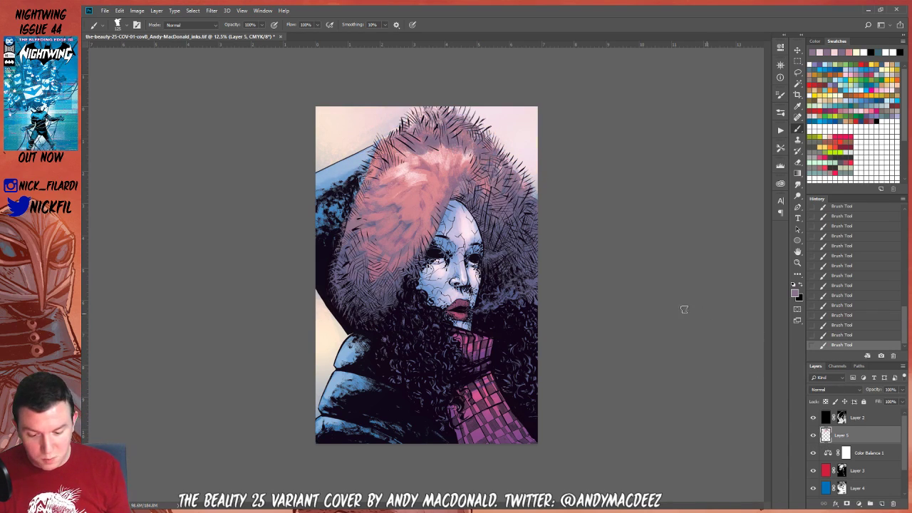
# Sample the pale pink highlight and paint strokes following the fur across the lit area, going from 200 px down to 90 px
pyautogui.keyDown('alt'); pyautogui.click(400, 167); pyautogui.keyUp('alt')
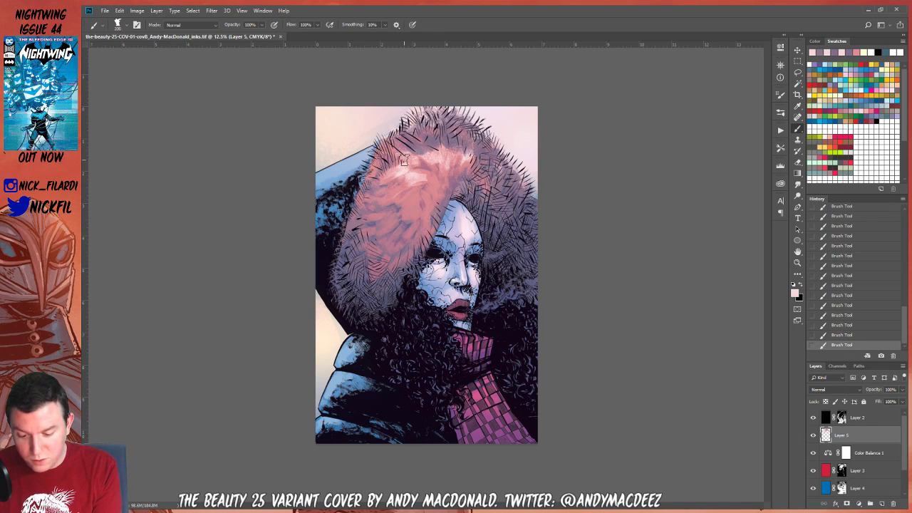
pyautogui.moveTo(403, 161); pyautogui.dragTo(423, 163)
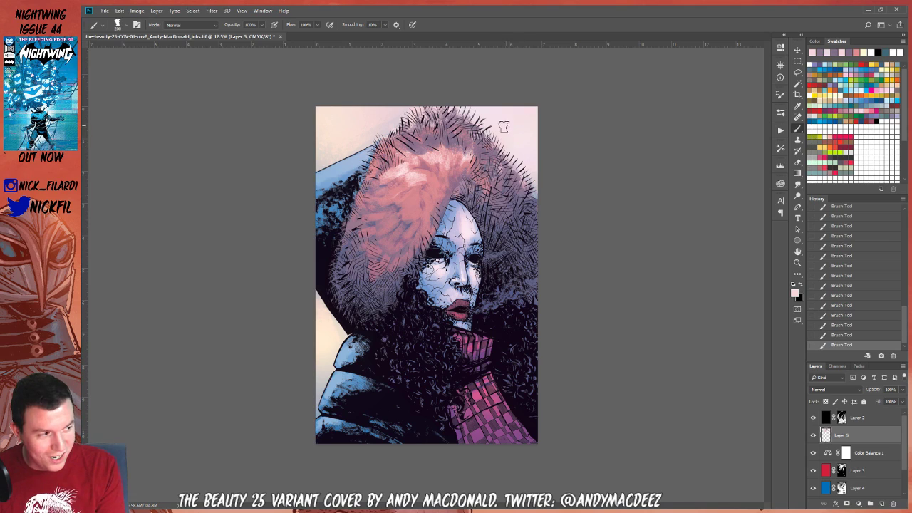
pyautogui.moveTo(382, 193)
pyautogui.mouseDown()
pyautogui.moveTo(412, 180)
pyautogui.moveTo(388, 190)
pyautogui.moveTo(419, 196)
pyautogui.moveTo(378, 212)
pyautogui.moveTo(415, 206)
pyautogui.moveTo(374, 206)
pyautogui.moveTo(416, 207)
pyautogui.moveTo(372, 231)
pyautogui.moveTo(388, 230)
pyautogui.moveTo(412, 207)
pyautogui.moveTo(386, 247)
pyautogui.moveTo(418, 217)
pyautogui.moveTo(403, 240)
pyautogui.moveTo(429, 175)
pyautogui.moveTo(398, 192)
pyautogui.moveTo(423, 173)
pyautogui.moveTo(403, 195)
pyautogui.moveTo(433, 148)
pyautogui.moveTo(413, 189)
pyautogui.moveTo(375, 185)
pyautogui.moveTo(362, 237)
pyautogui.moveTo(410, 213)
pyautogui.moveTo(431, 167)
pyautogui.moveTo(422, 170)
pyautogui.moveTo(437, 191)
pyautogui.moveTo(426, 166)
pyautogui.moveTo(449, 148)
pyautogui.moveTo(455, 169)
pyautogui.mouseUp()
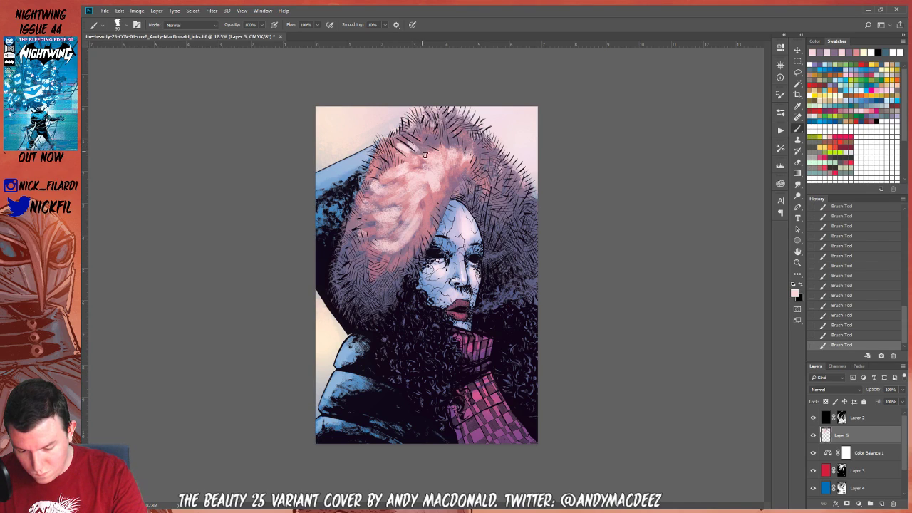
# Try pale pink crosshatching on the lit fur with the 150 px line-pattern brush preset enlarged to 500 px, and revert those strokes
pyautogui.click(119, 24)
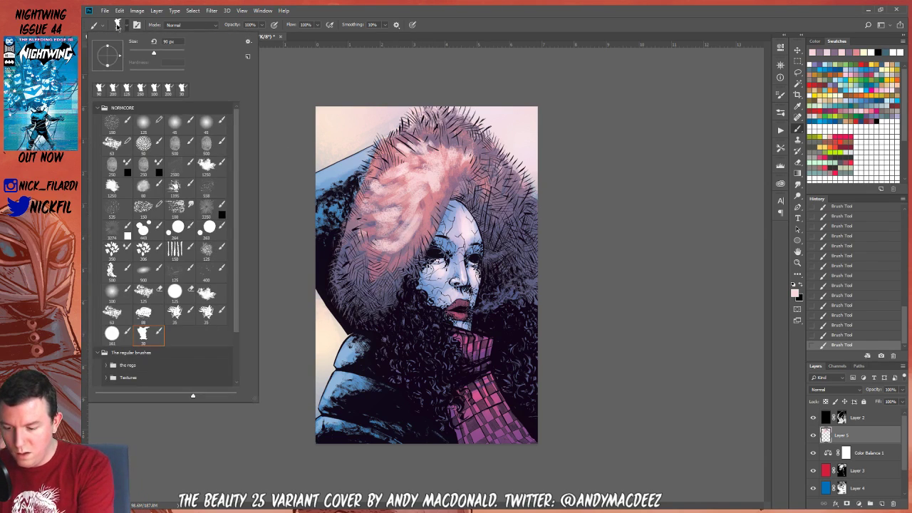
pyautogui.click(174, 248)
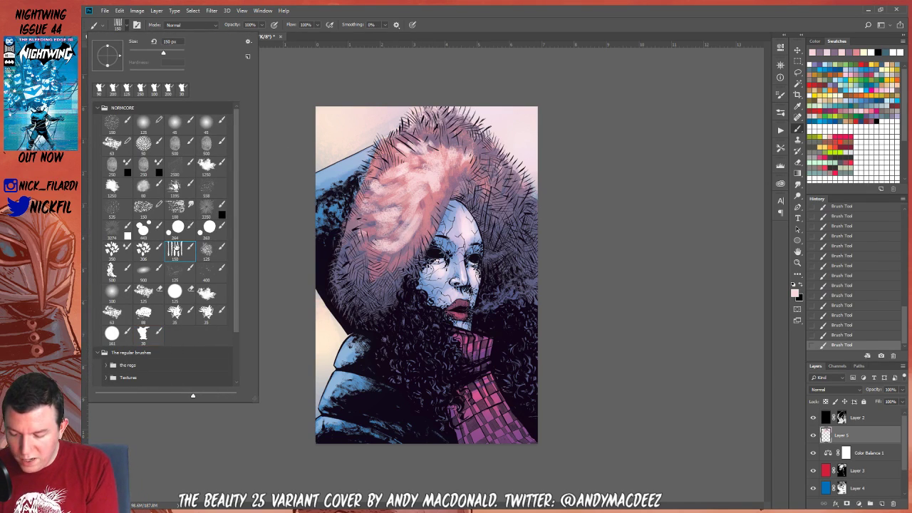
pyautogui.click(393, 206)
pyautogui.moveTo(399, 199)
pyautogui.mouseDown()
pyautogui.moveTo(450, 171)
pyautogui.moveTo(424, 203)
pyautogui.mouseUp()
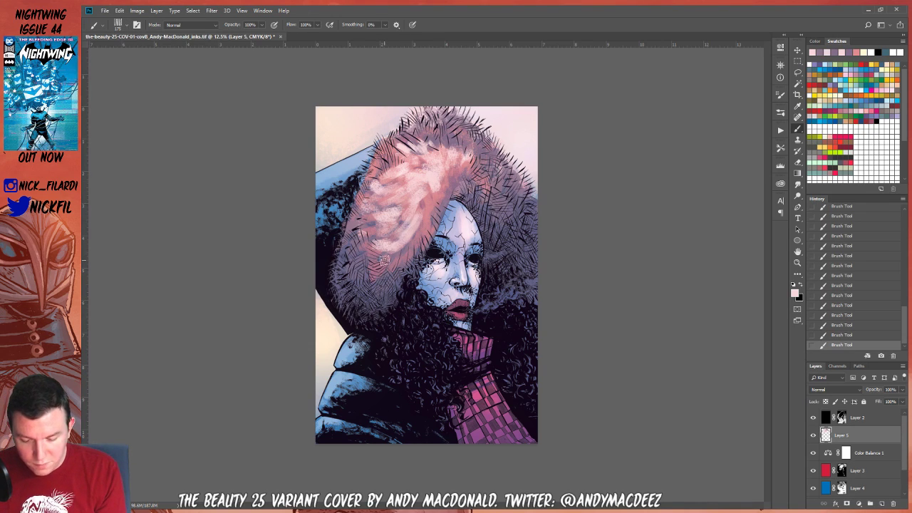
pyautogui.moveTo(385, 258)
pyautogui.mouseDown()
pyautogui.moveTo(413, 164)
pyautogui.moveTo(408, 243)
pyautogui.mouseUp()
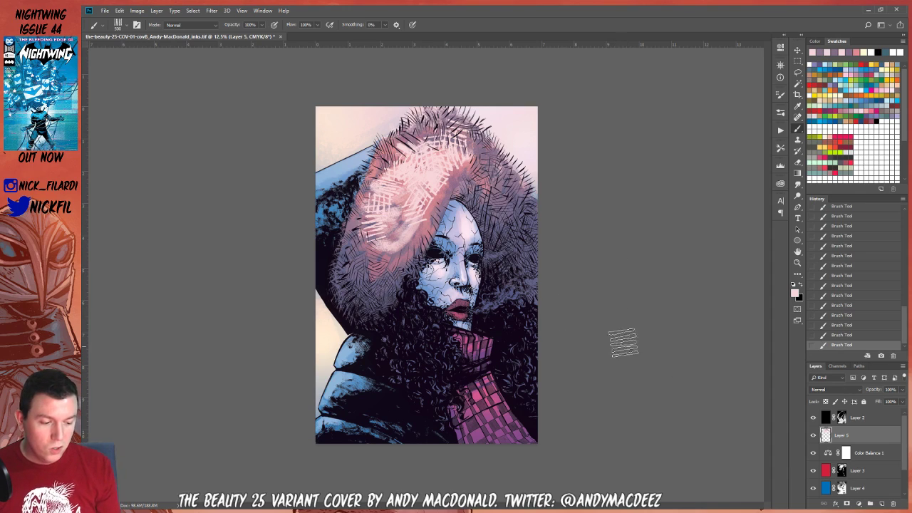
pyautogui.click(853, 326)
pyautogui.click(843, 315)
# Sample the purple of the shaded fur and paint hatch strokes there with the 500 px line-pattern brush at 50% opacity
pyautogui.keyDown('alt'); pyautogui.click(513, 267); pyautogui.keyUp('alt')
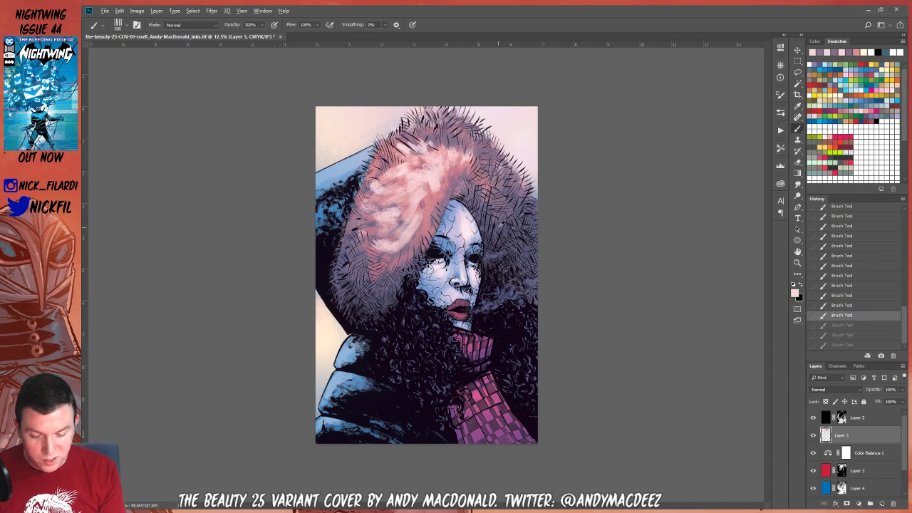
pyautogui.press('5')
pyautogui.moveTo(467, 183)
pyautogui.mouseDown()
pyautogui.moveTo(484, 212)
pyautogui.moveTo(486, 178)
pyautogui.mouseUp()
pyautogui.moveTo(502, 242)
pyautogui.mouseDown()
pyautogui.moveTo(516, 281)
pyautogui.moveTo(538, 295)
pyautogui.mouseUp()
pyautogui.hotkey('ctrl', 'shift', 'z')
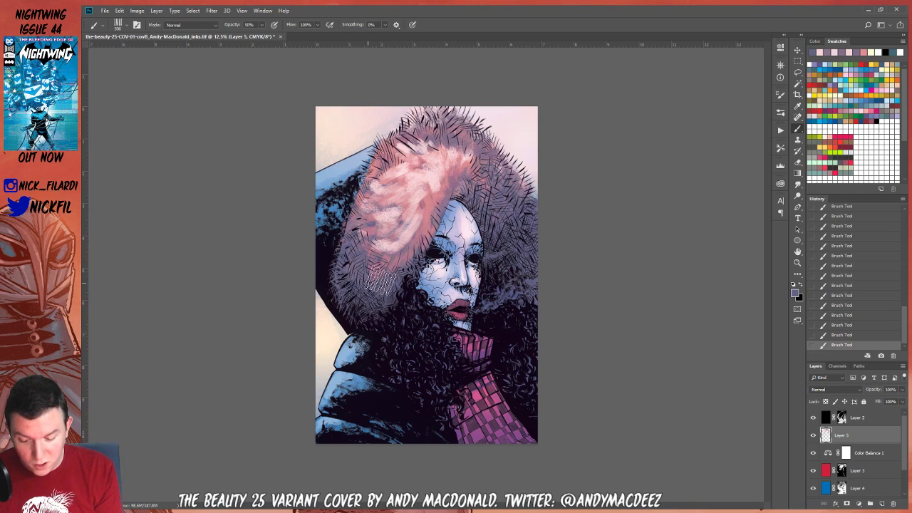
# Hatch the lit fur and hood crown at 50% opacity with pinks and mauve sampled from the fur, reducing the brush to 200 px
pyautogui.keyDown('alt'); pyautogui.click(414, 222); pyautogui.keyUp('alt')
pyautogui.keyDown('alt'); pyautogui.click(431, 203); pyautogui.keyUp('alt')
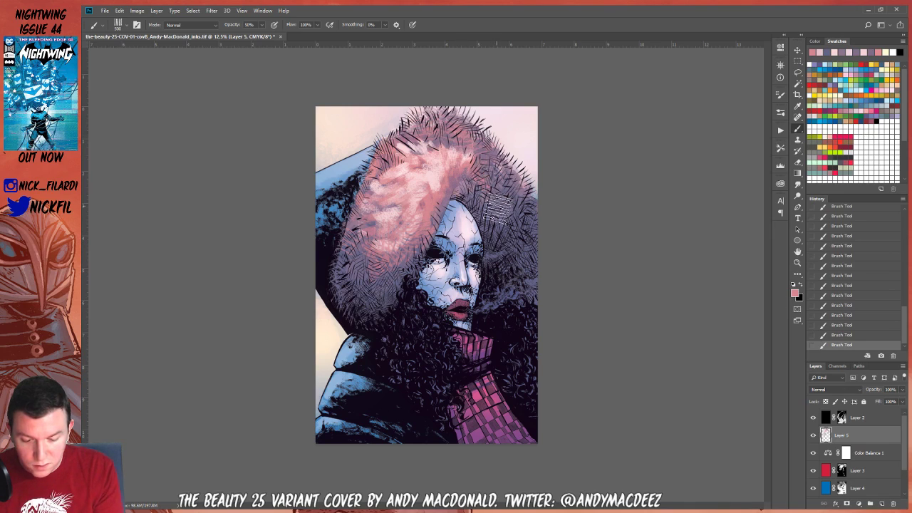
pyautogui.keyDown('alt'); pyautogui.click(443, 133); pyautogui.keyUp('alt')
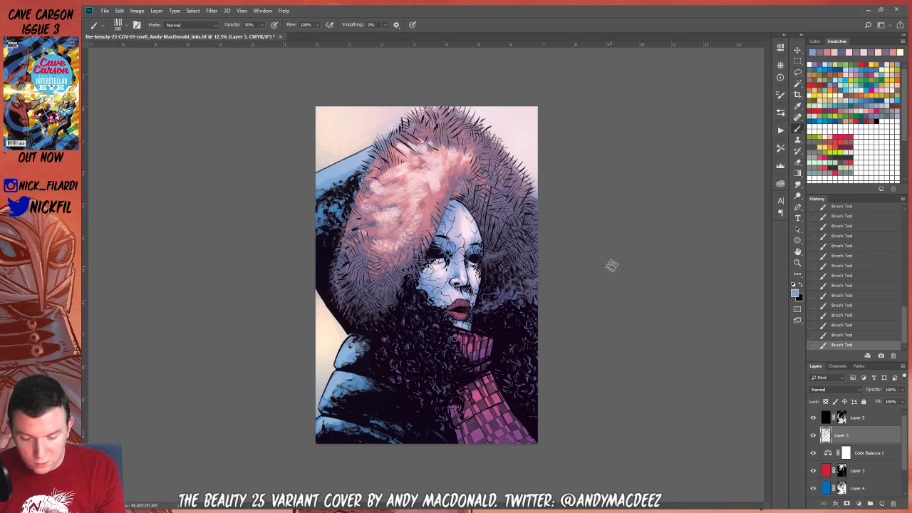
# Blend sampled pale pink, salmon, blue and mauve into the lit fur with the 38 px shirt-shaped brush preset enlarged to 175 px
pyautogui.click(798, 174)
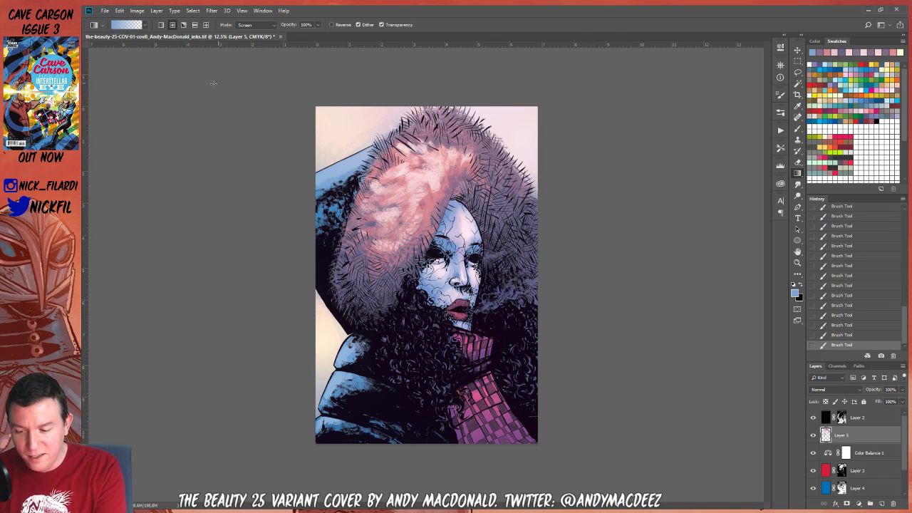
pyautogui.press('b')
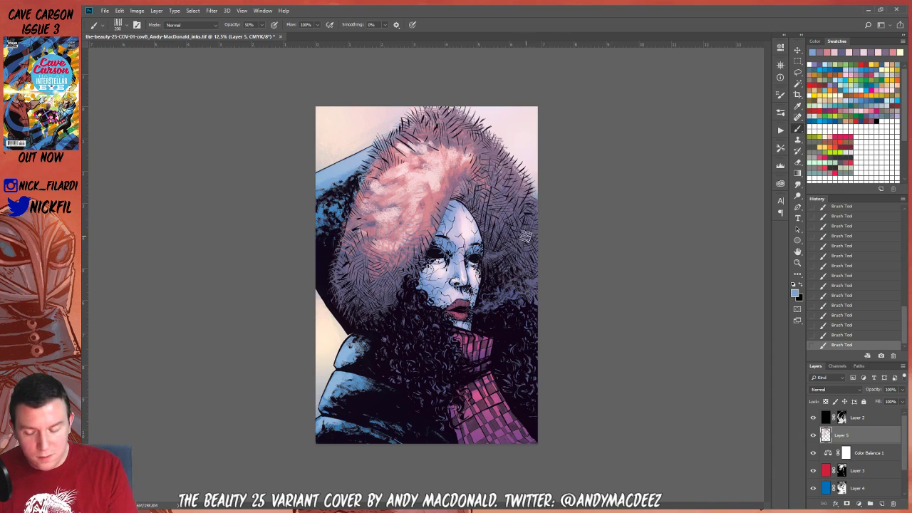
pyautogui.click(119, 25)
pyautogui.doubleClick(161, 331)
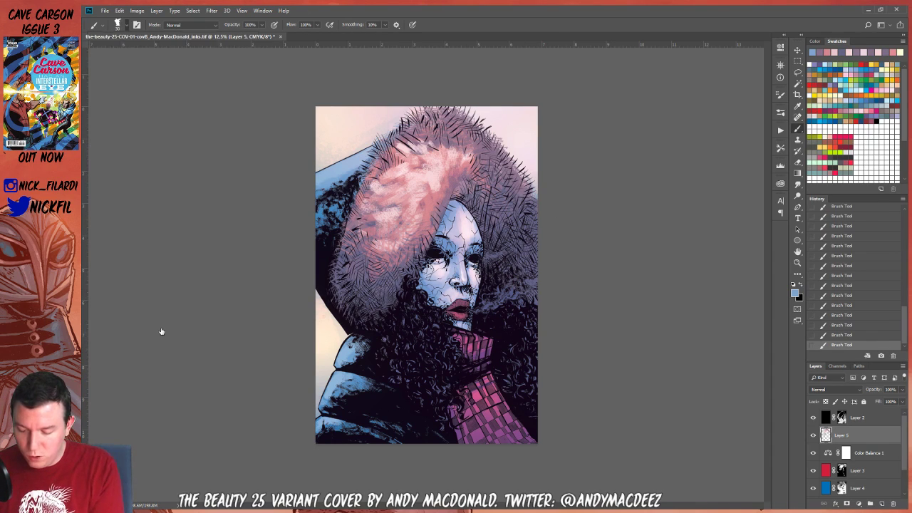
pyautogui.keyDown('alt'); pyautogui.click(421, 174); pyautogui.keyUp('alt')
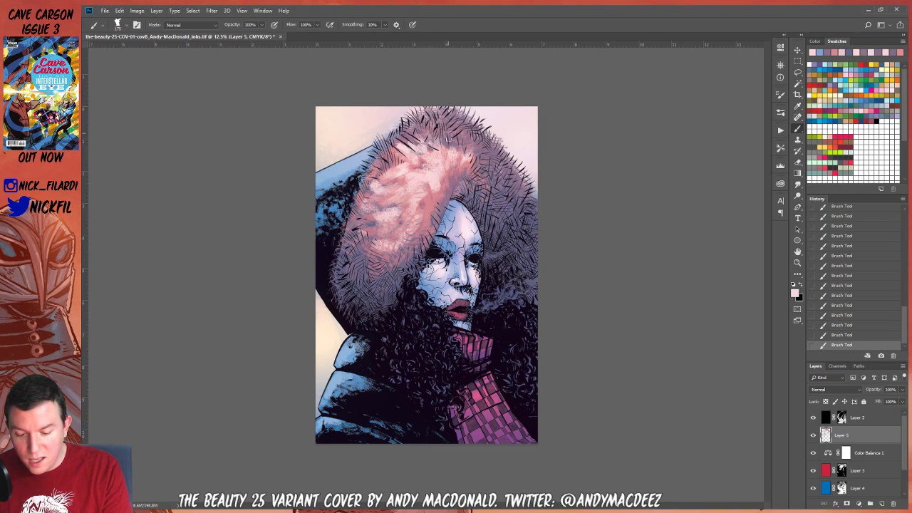
pyautogui.keyDown('alt'); pyautogui.click(440, 192); pyautogui.keyUp('alt')
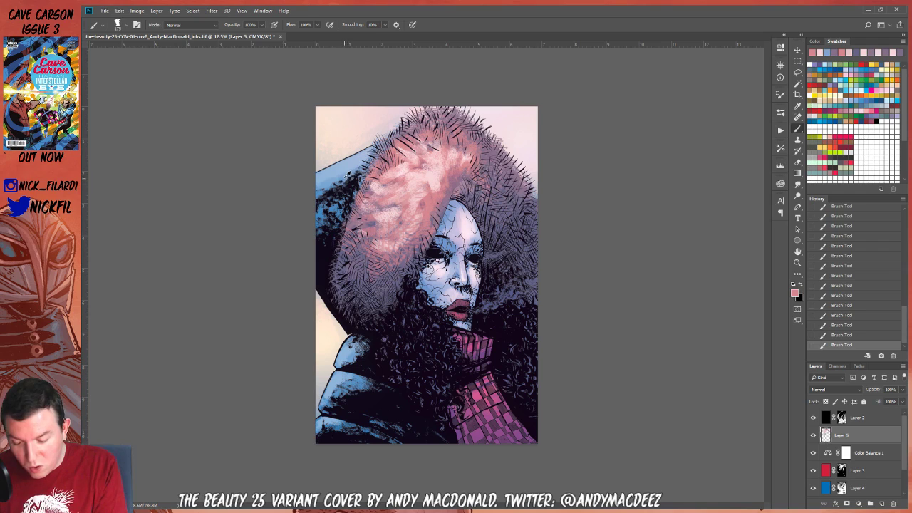
pyautogui.keyDown('alt'); pyautogui.click(351, 201); pyautogui.keyUp('alt')
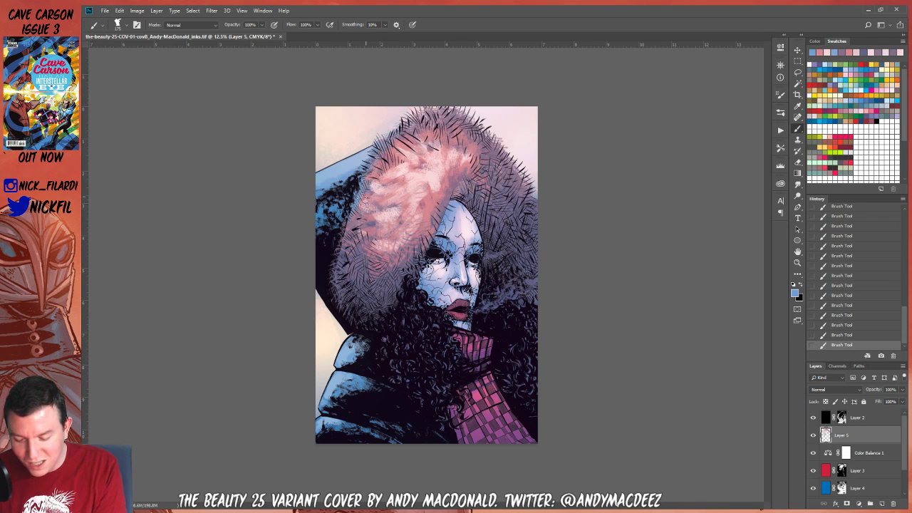
pyautogui.keyDown('alt'); pyautogui.click(355, 212); pyautogui.keyUp('alt')
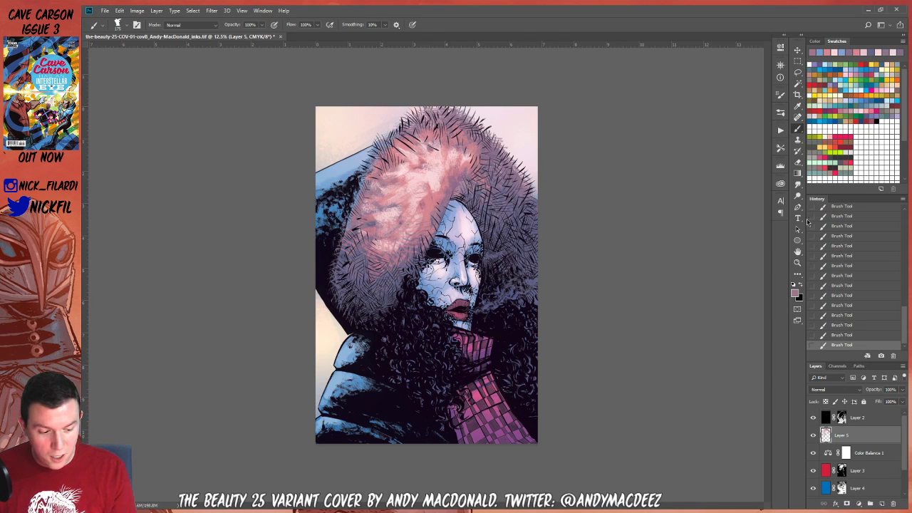
pyautogui.click(797, 262)
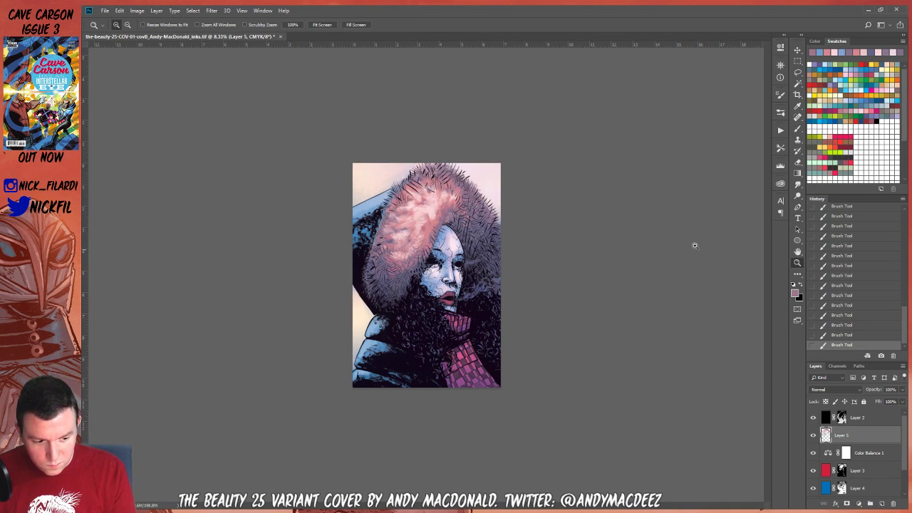
pyautogui.click(798, 129)
pyautogui.click(118, 28)
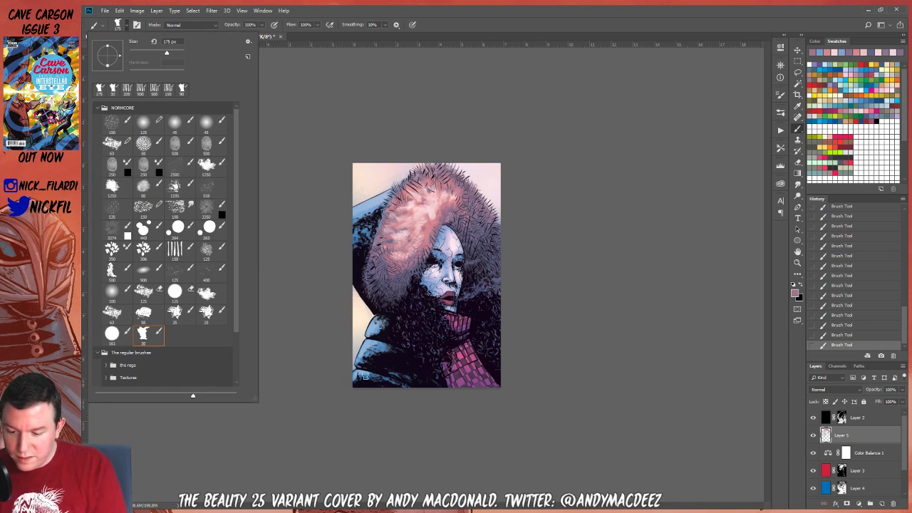
pyautogui.click(594, 285)
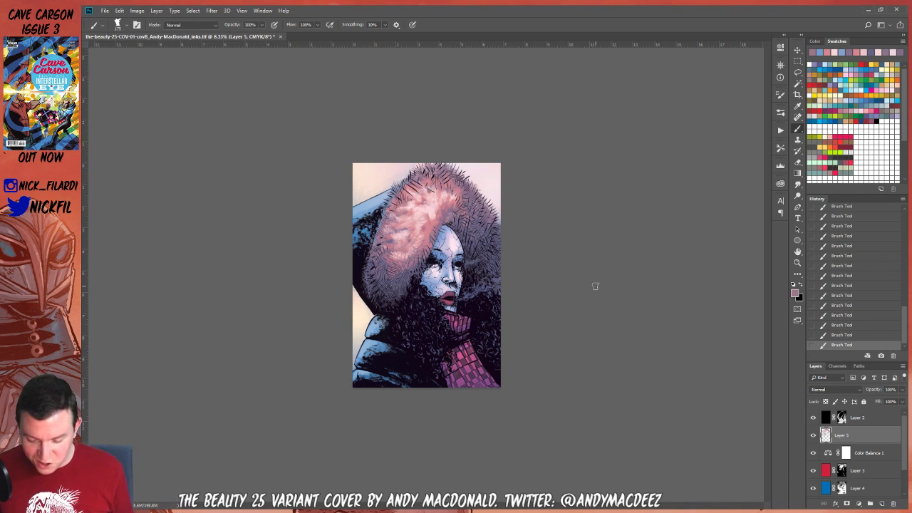
pyautogui.click(119, 27)
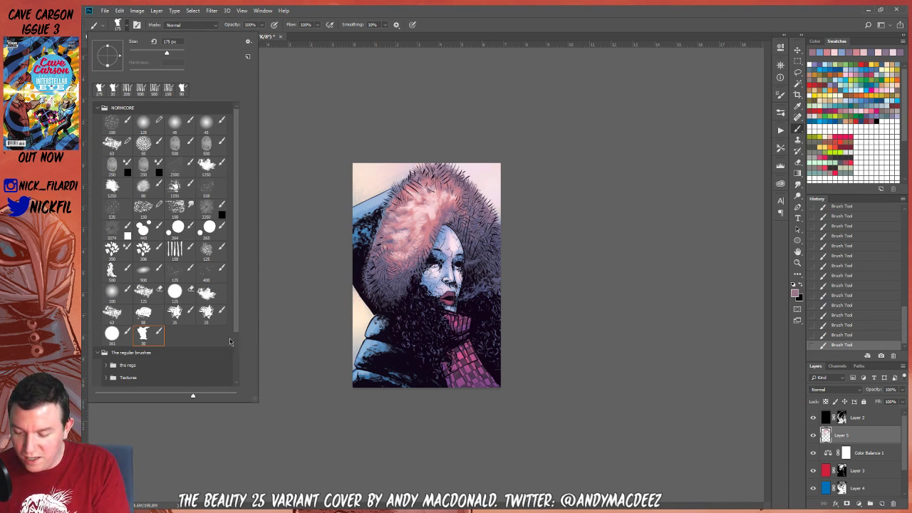
pyautogui.click(143, 319)
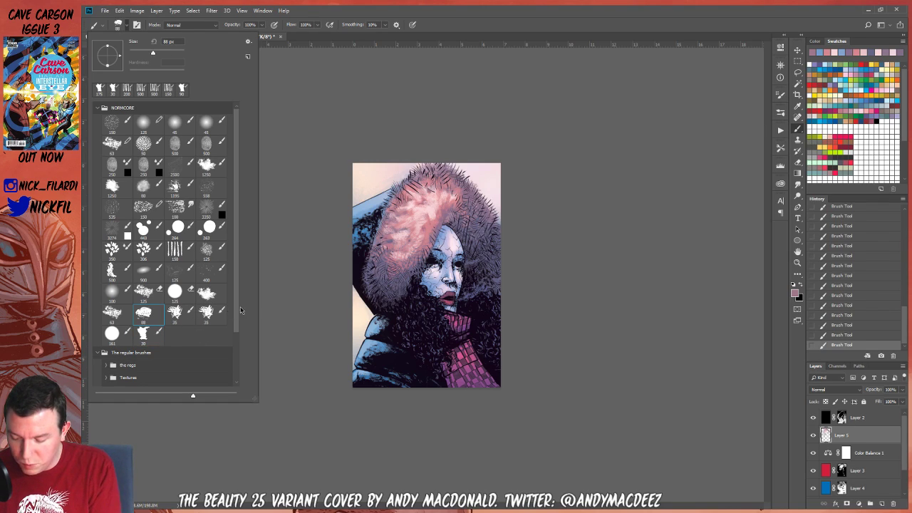
pyautogui.click(496, 175)
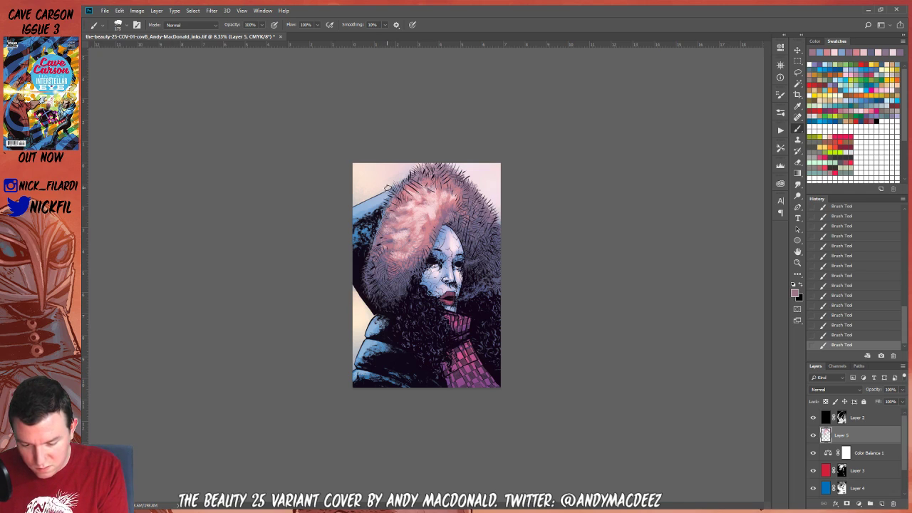
pyautogui.keyDown('alt'); pyautogui.click(421, 208); pyautogui.keyUp('alt')
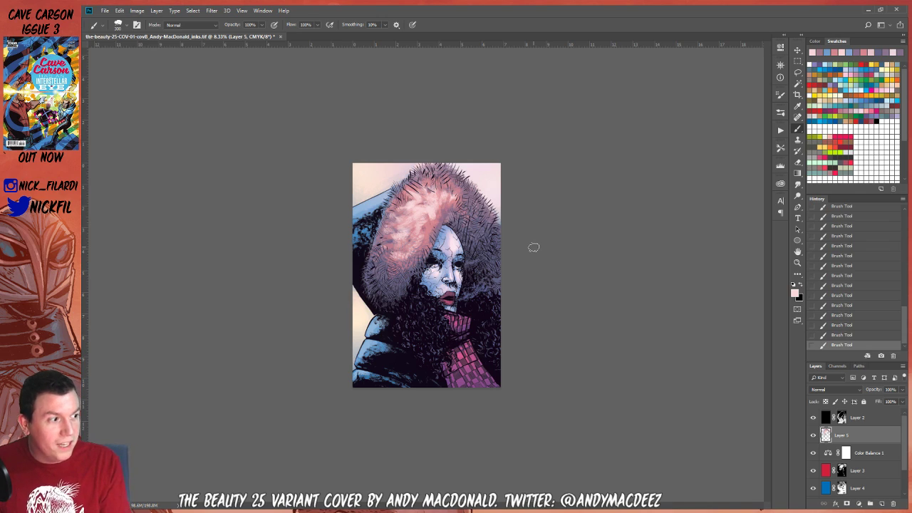
pyautogui.click(119, 25)
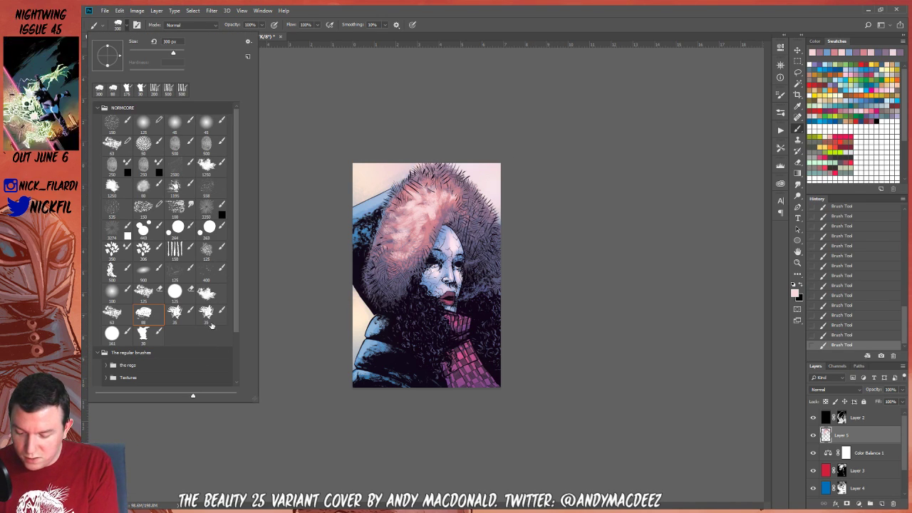
pyautogui.click(179, 270)
pyautogui.click(404, 225)
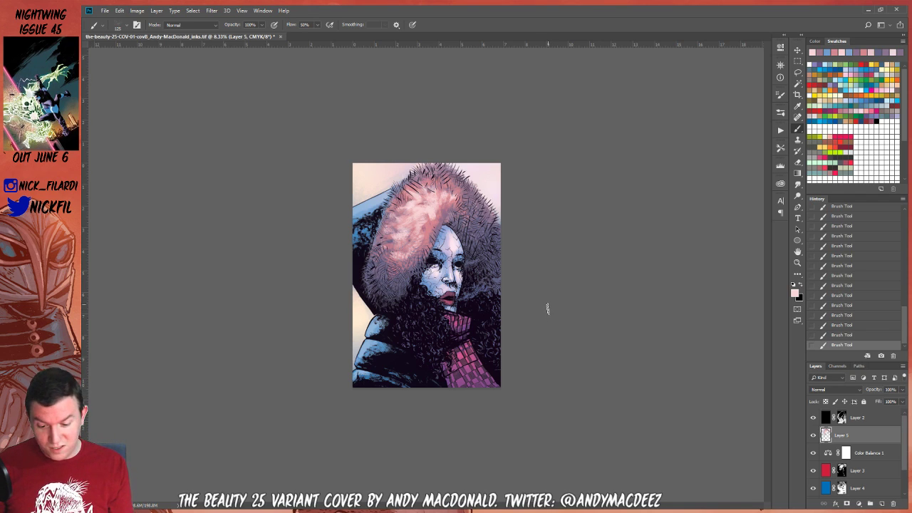
# Add a new layer above Layer 5, choose orange for the gradient and set the layer's blending mode to Screen
pyautogui.click(881, 503)
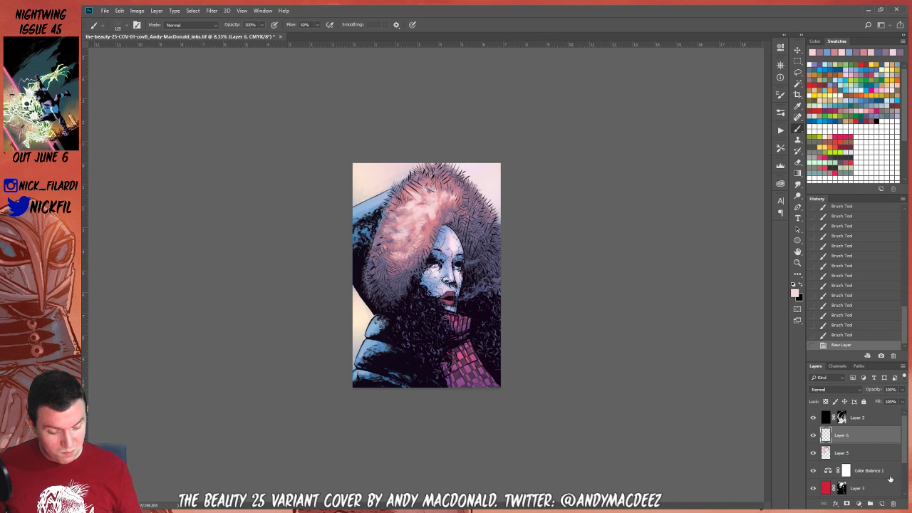
pyautogui.click(835, 86)
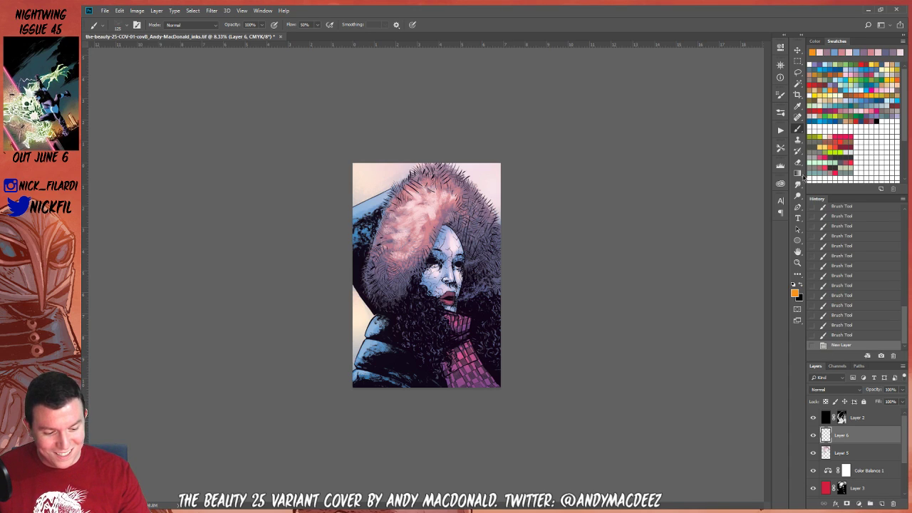
pyautogui.press('g')
pyautogui.moveTo(421, 213); pyautogui.dragTo(428, 143)
pyautogui.click(832, 390)
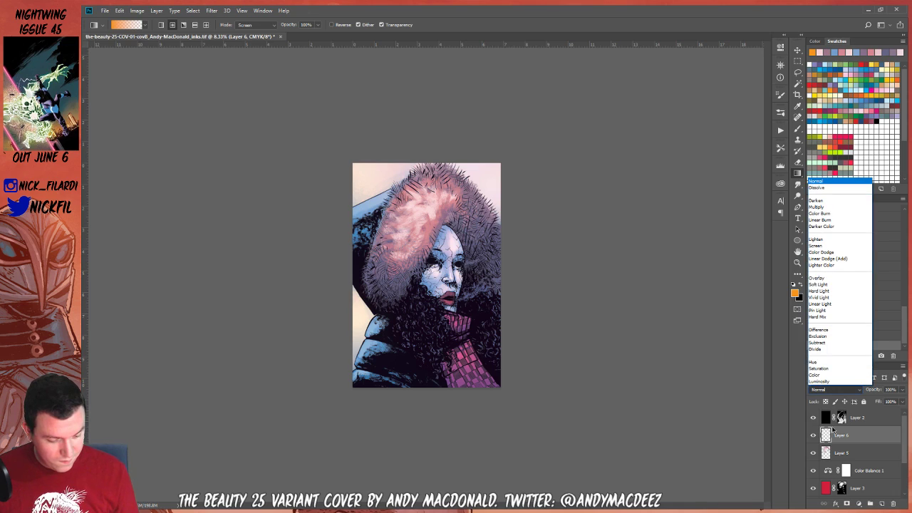
pyautogui.click(835, 257)
# Lay an orange radial gradient outward from the hood's crown, undoing the attempts that start from the middle of the lit fur
pyautogui.moveTo(422, 205); pyautogui.dragTo(430, 131)
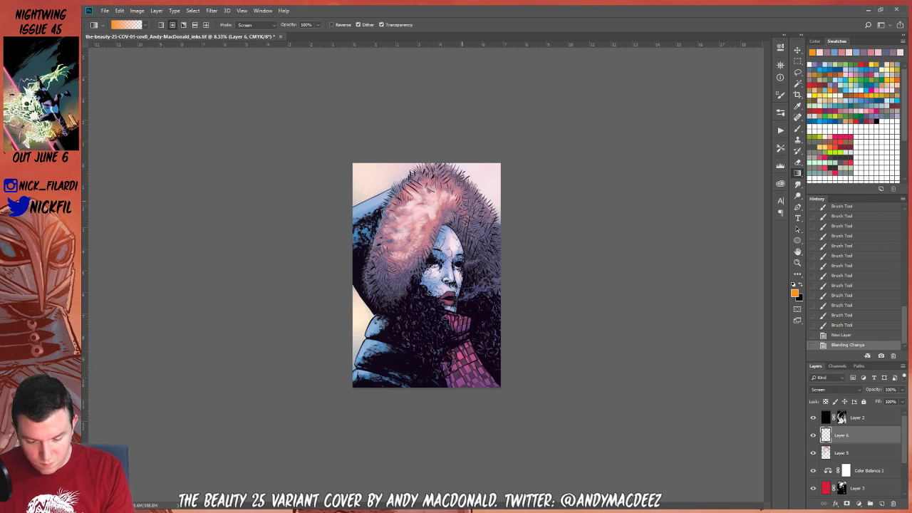
pyautogui.hotkey('ctrl', 'z')
pyautogui.moveTo(421, 211); pyautogui.dragTo(432, 96)
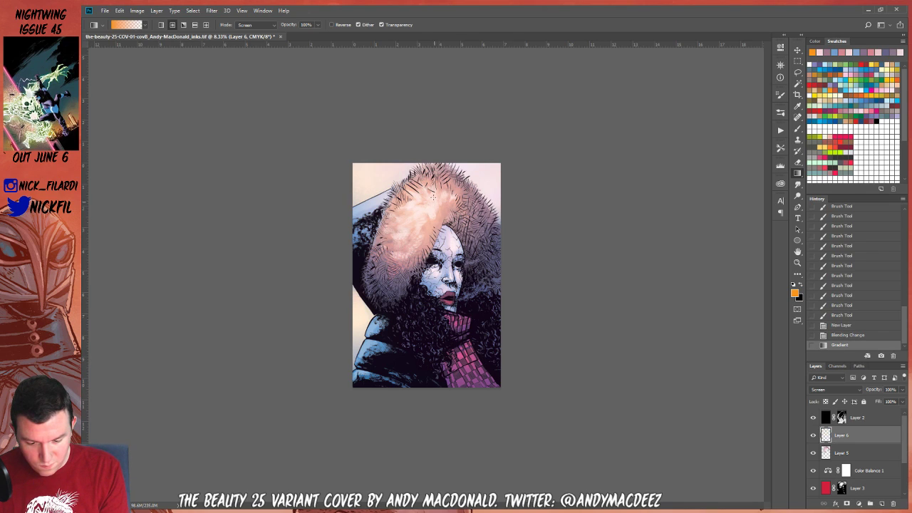
pyautogui.hotkey('ctrl', 'z')
pyautogui.moveTo(432, 161); pyautogui.dragTo(477, 132)
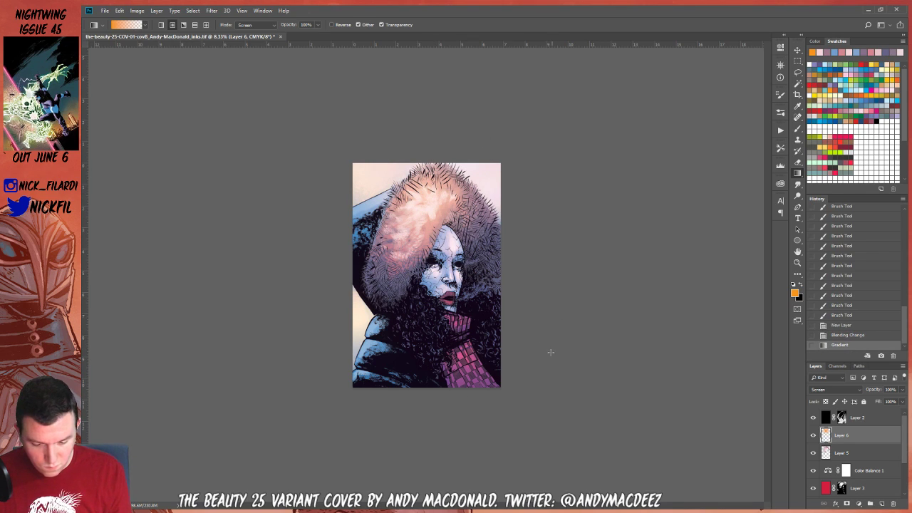
pyautogui.press('super+a')
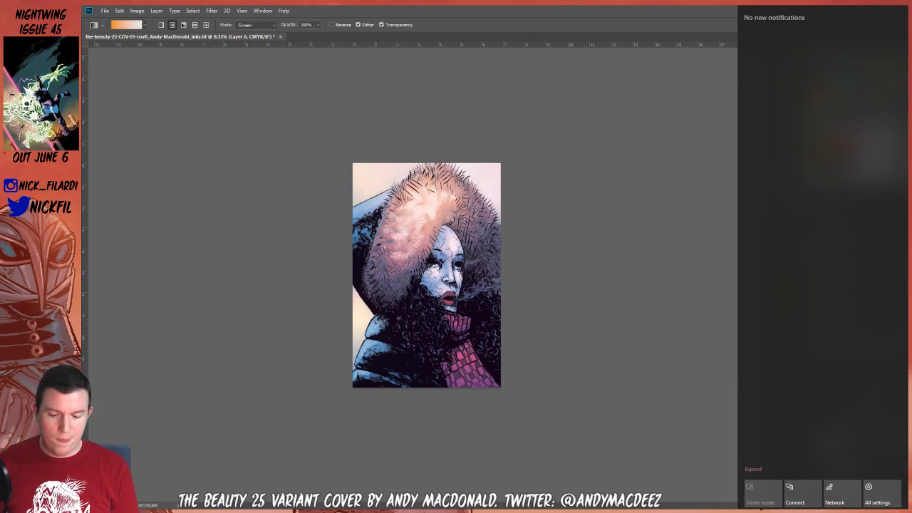
pyautogui.click(642, 388)
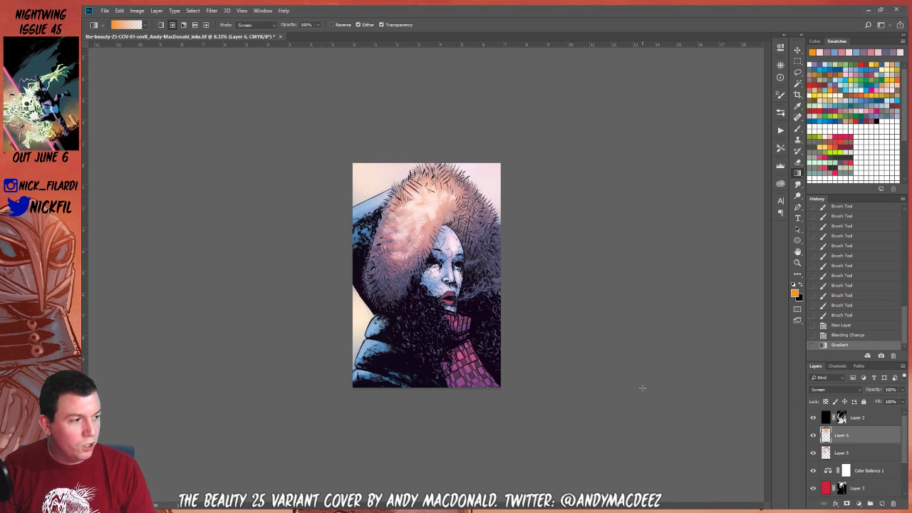
# Shift the hue of the Layer 6 gradient to +170 with Hue/Saturation
pyautogui.hotkey('ctrl', 'u')
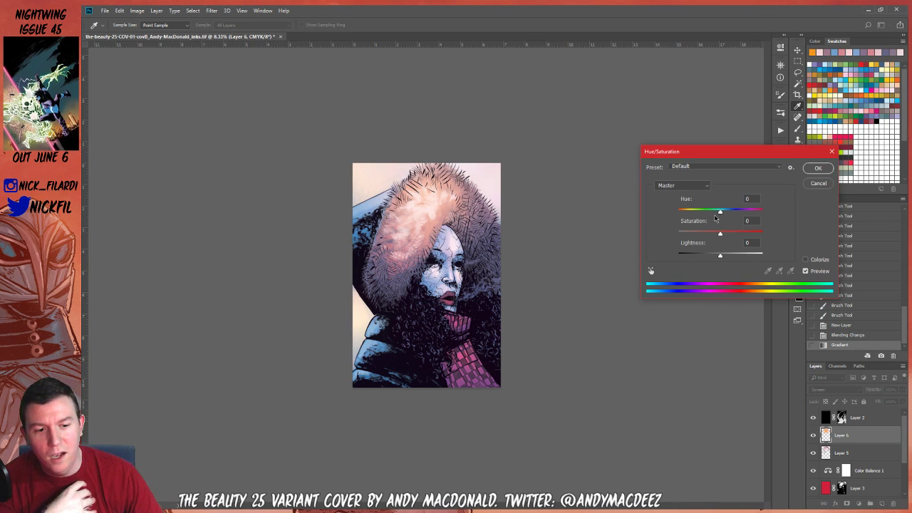
pyautogui.moveTo(718, 212); pyautogui.dragTo(761, 213)
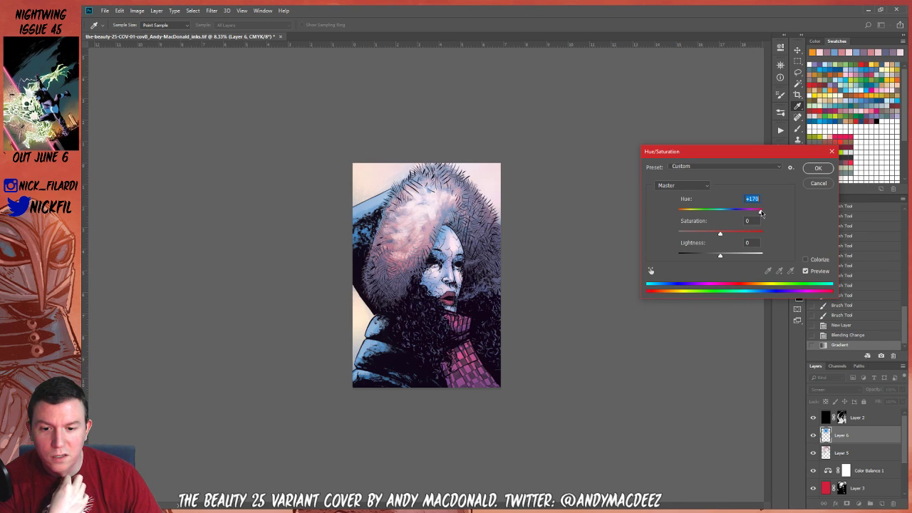
pyautogui.click(819, 169)
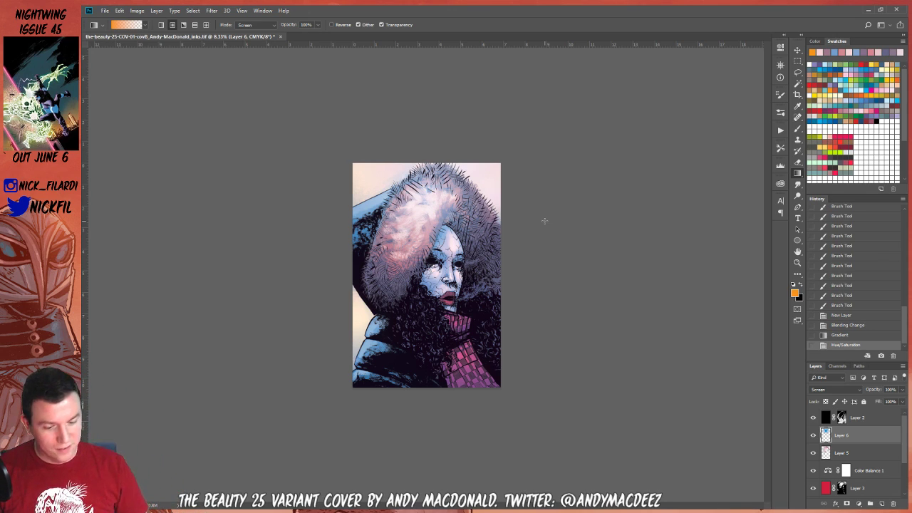
# Make trial orange strokes over the lit fur on Layer 6 with the 150 px textured pencil preset
pyautogui.click(797, 129)
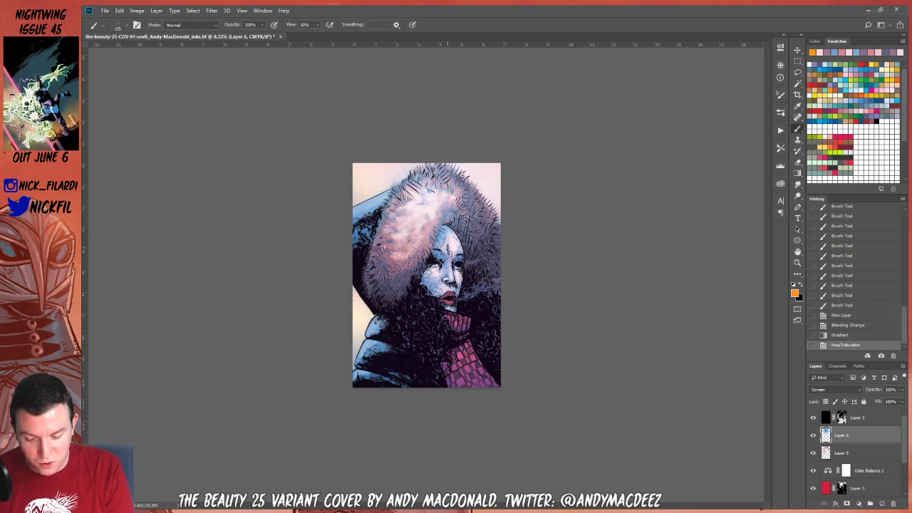
pyautogui.click(119, 27)
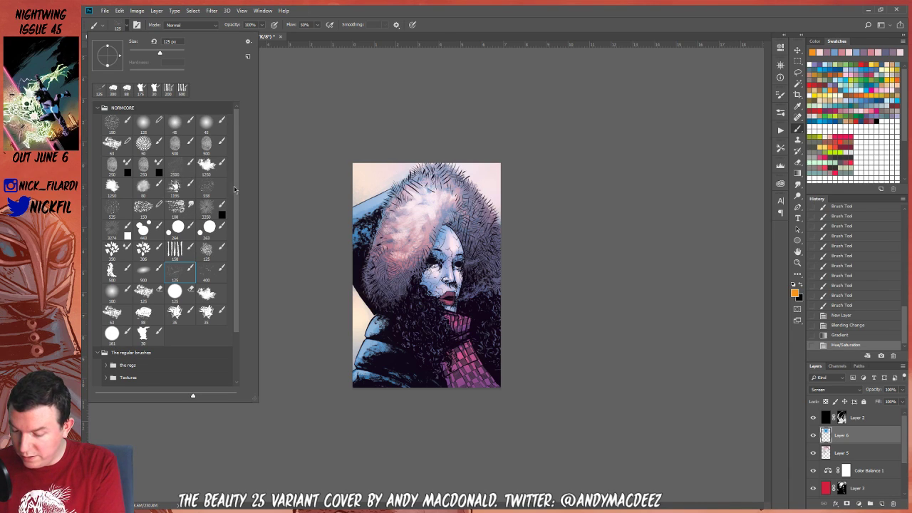
pyautogui.click(143, 206)
pyautogui.click(378, 171)
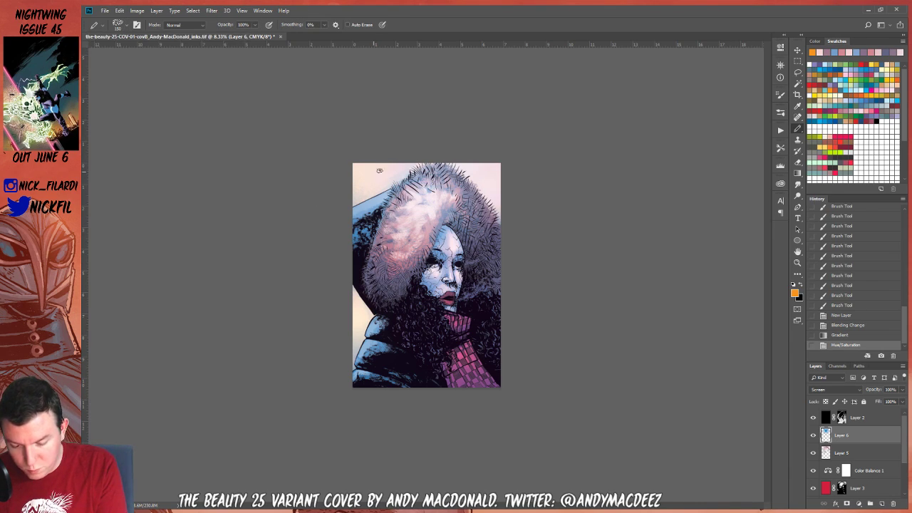
pyautogui.click(422, 205)
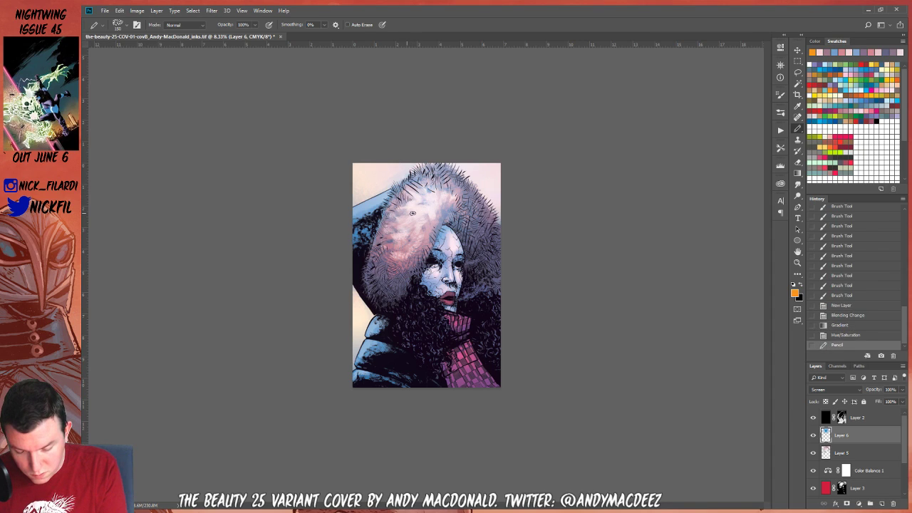
pyautogui.click(423, 213)
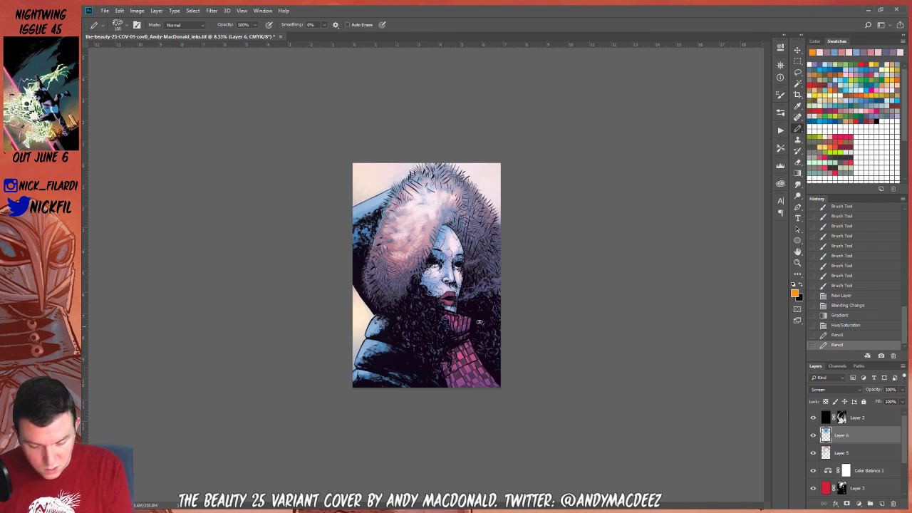
# Hide Layer 6 and stroke pale pink sampled from the lit fur across that area on Layer 5 with the 150 px textured pencil
pyautogui.click(843, 453)
pyautogui.click(812, 434)
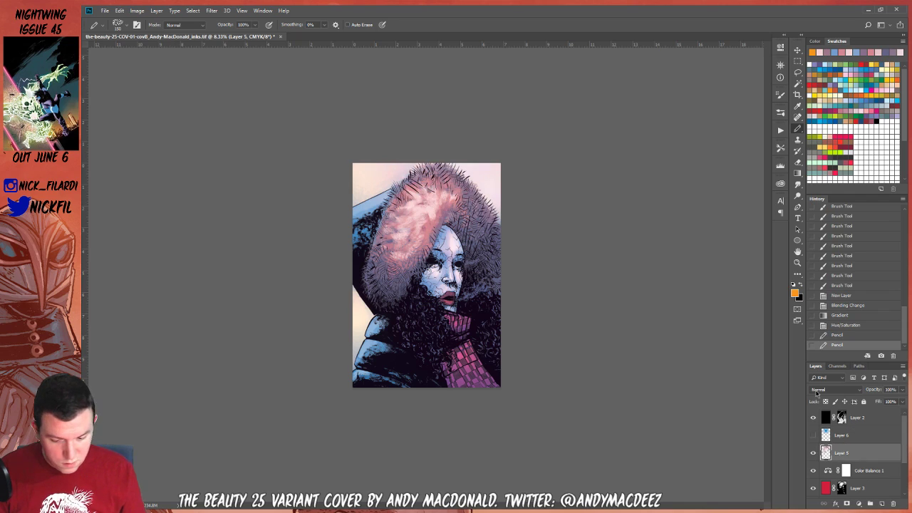
pyautogui.keyDown('alt'); pyautogui.click(422, 193); pyautogui.keyUp('alt')
pyautogui.click(430, 200)
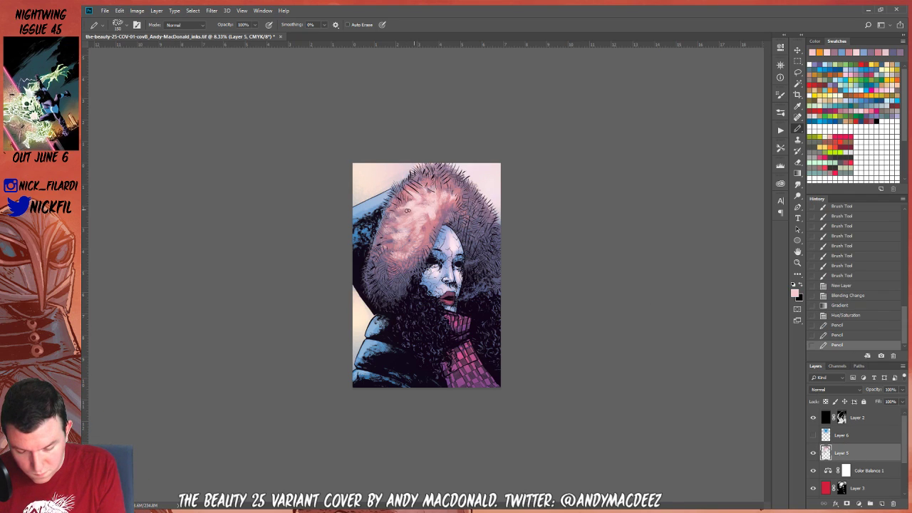
pyautogui.click(429, 204)
pyautogui.click(427, 216)
pyautogui.moveTo(410, 226); pyautogui.dragTo(408, 227)
pyautogui.moveTo(430, 216); pyautogui.dragTo(415, 230)
pyautogui.moveTo(432, 219); pyautogui.dragTo(417, 231)
pyautogui.moveTo(430, 228); pyautogui.dragTo(422, 230)
pyautogui.moveTo(445, 181); pyautogui.dragTo(435, 186)
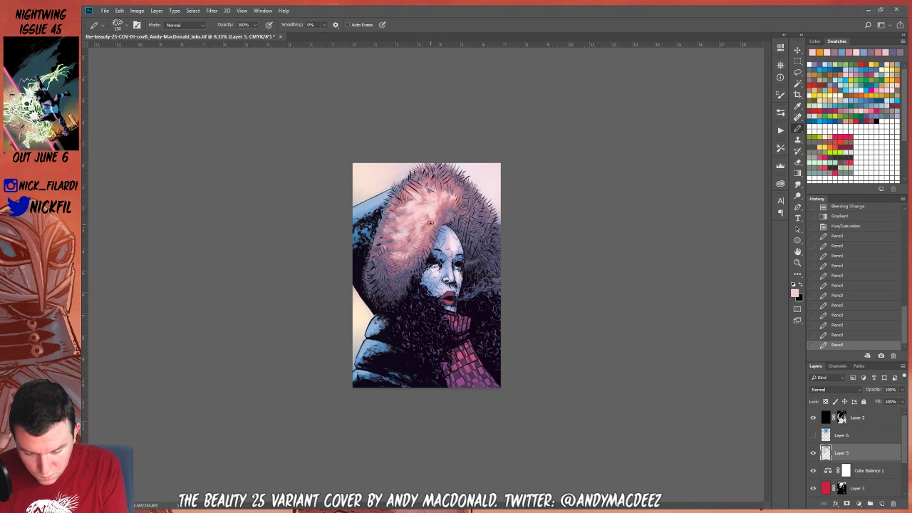
pyautogui.moveTo(436, 220); pyautogui.dragTo(423, 234)
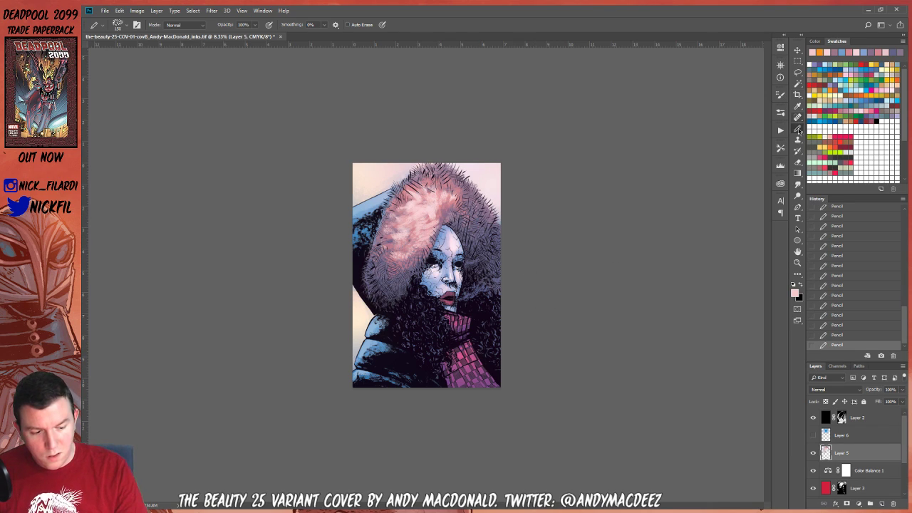
# Smooth the lit fur on Layer 5 with a large mixer brush preset and sampled pink, and compare it with Layer 6 shown and hidden
pyautogui.click(121, 28)
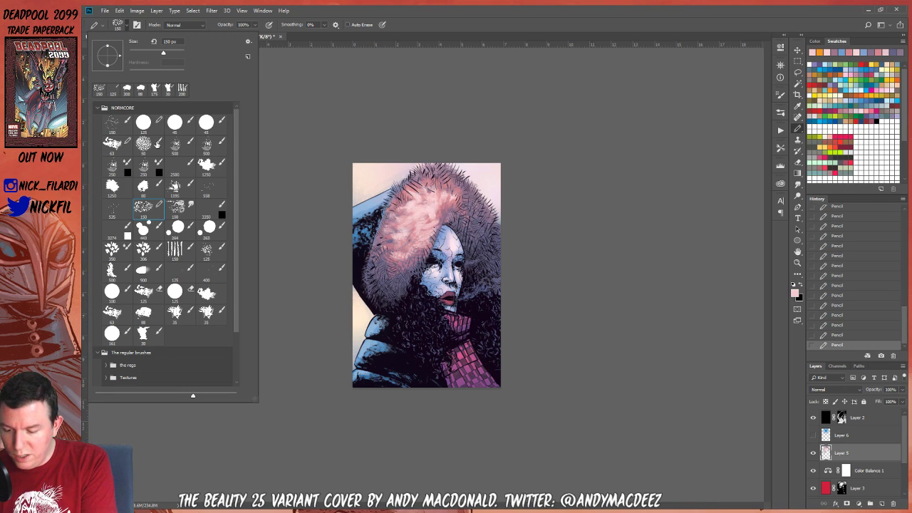
pyautogui.click(147, 146)
pyautogui.click(146, 163)
pyautogui.click(431, 139)
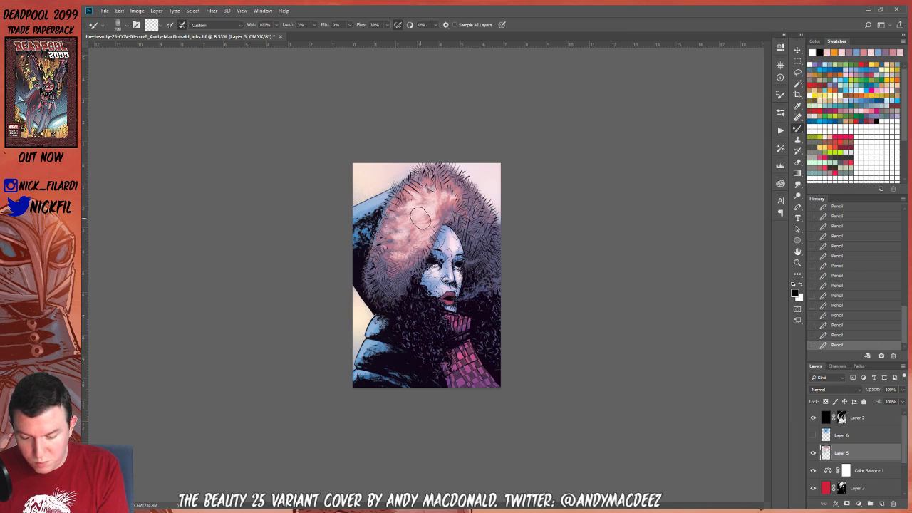
pyautogui.moveTo(421, 217); pyautogui.dragTo(403, 246)
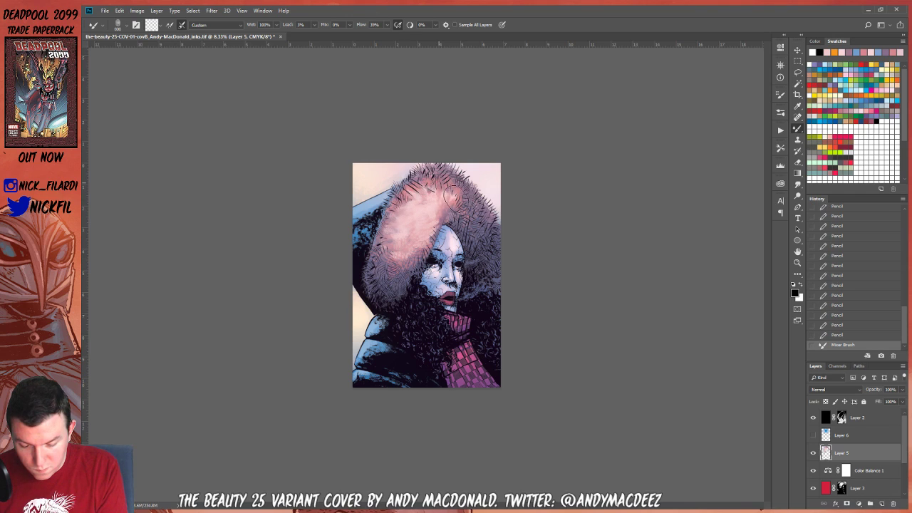
pyautogui.moveTo(453, 197)
pyautogui.mouseDown()
pyautogui.moveTo(425, 203)
pyautogui.moveTo(458, 167)
pyautogui.moveTo(468, 216)
pyautogui.moveTo(461, 185)
pyautogui.moveTo(444, 199)
pyautogui.moveTo(440, 187)
pyautogui.moveTo(450, 193)
pyautogui.moveTo(421, 212)
pyautogui.moveTo(417, 230)
pyautogui.moveTo(435, 203)
pyautogui.moveTo(414, 239)
pyautogui.moveTo(399, 233)
pyautogui.moveTo(431, 198)
pyautogui.moveTo(414, 237)
pyautogui.moveTo(382, 272)
pyautogui.moveTo(392, 234)
pyautogui.moveTo(410, 248)
pyautogui.moveTo(468, 208)
pyautogui.moveTo(442, 183)
pyautogui.mouseUp()
pyautogui.keyDown('alt'); pyautogui.click(456, 189); pyautogui.keyUp('alt')
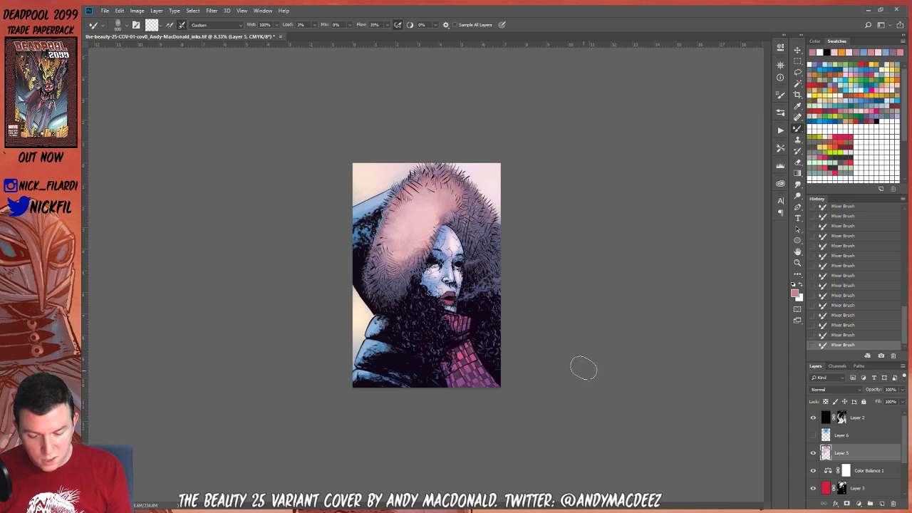
pyautogui.click(813, 434)
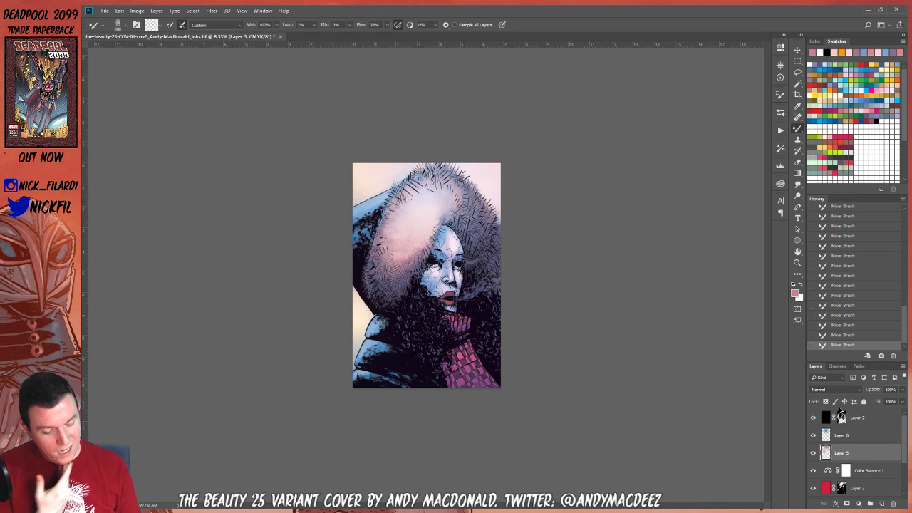
pyautogui.click(813, 435)
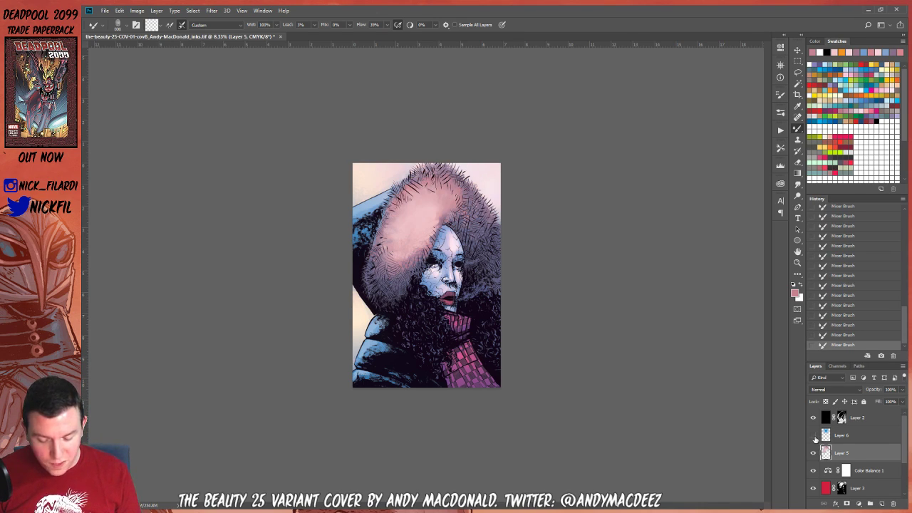
# Compare the art with Layer 6 shown and hidden, and switch to the hard round 125 px pencil preset
pyautogui.click(813, 435)
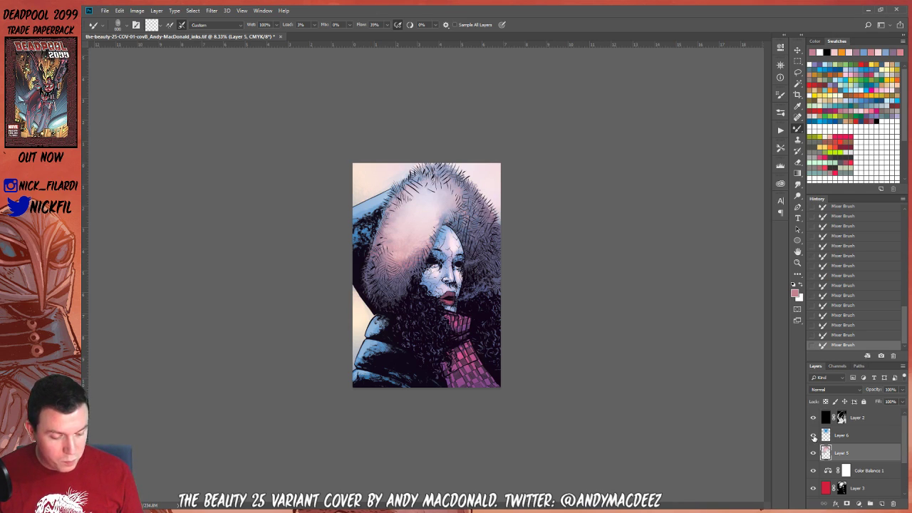
pyautogui.click(812, 435)
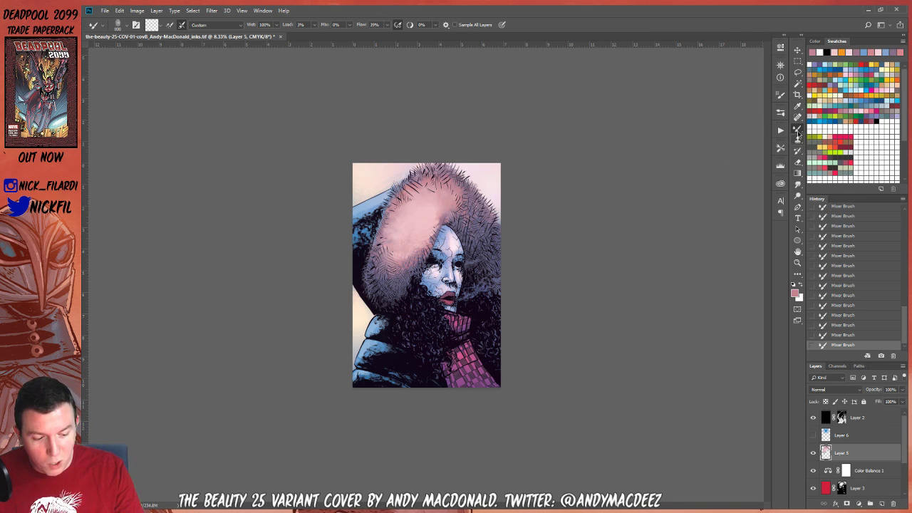
pyautogui.click(123, 27)
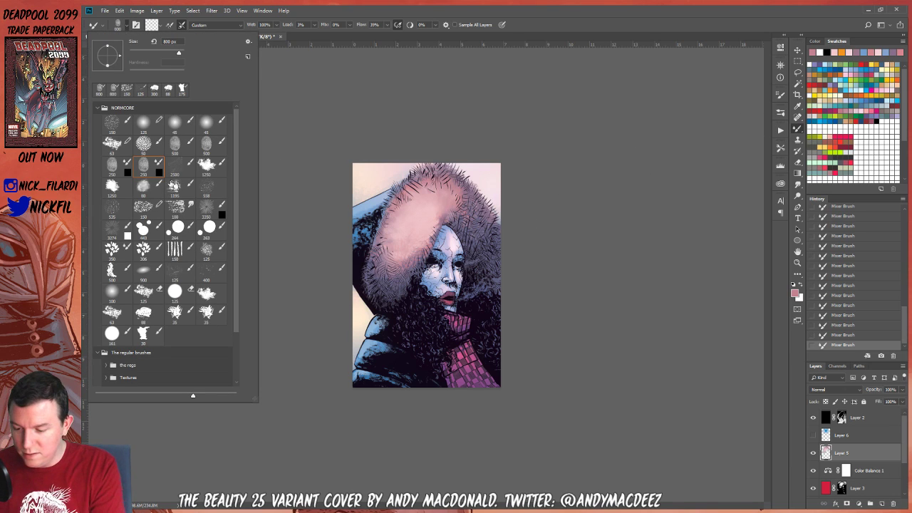
pyautogui.click(144, 123)
pyautogui.click(541, 186)
pyautogui.click(586, 371)
# With Layer 6 shown, recolour the ink lines across the top of the fur hood pale lavender on Layer 2 with a 400 px pencil
pyautogui.click(797, 262)
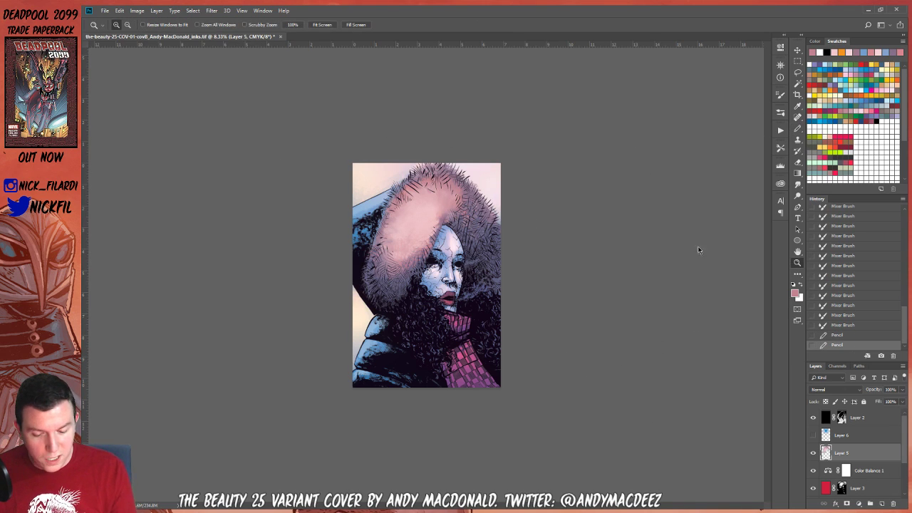
pyautogui.click(697, 251)
pyautogui.click(797, 251)
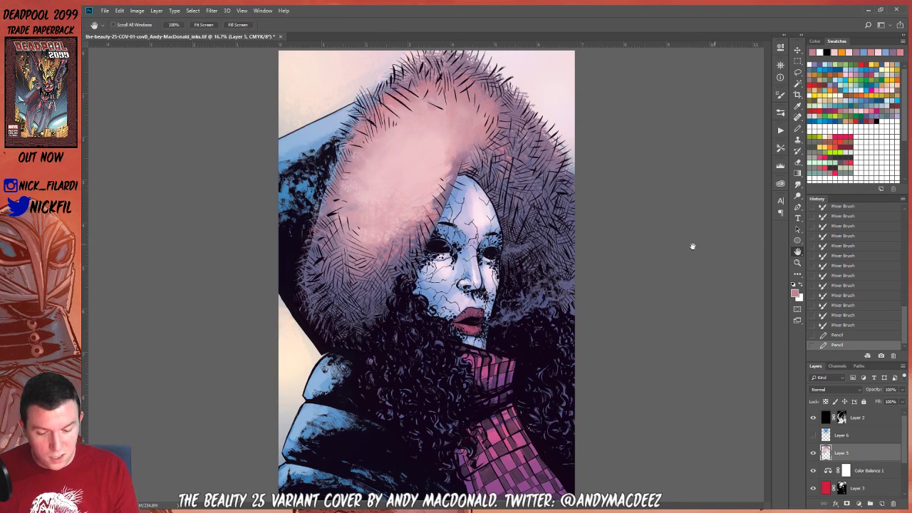
pyautogui.press('b')
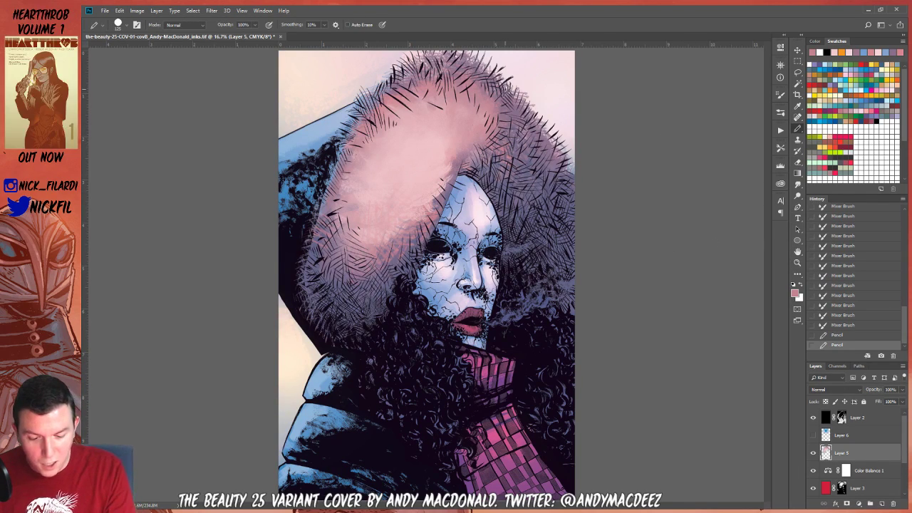
pyautogui.click(858, 418)
pyautogui.moveTo(510, 109)
pyautogui.mouseDown()
pyautogui.moveTo(490, 79)
pyautogui.moveTo(502, 77)
pyautogui.moveTo(491, 89)
pyautogui.moveTo(539, 93)
pyautogui.moveTo(538, 154)
pyautogui.moveTo(534, 128)
pyautogui.mouseUp()
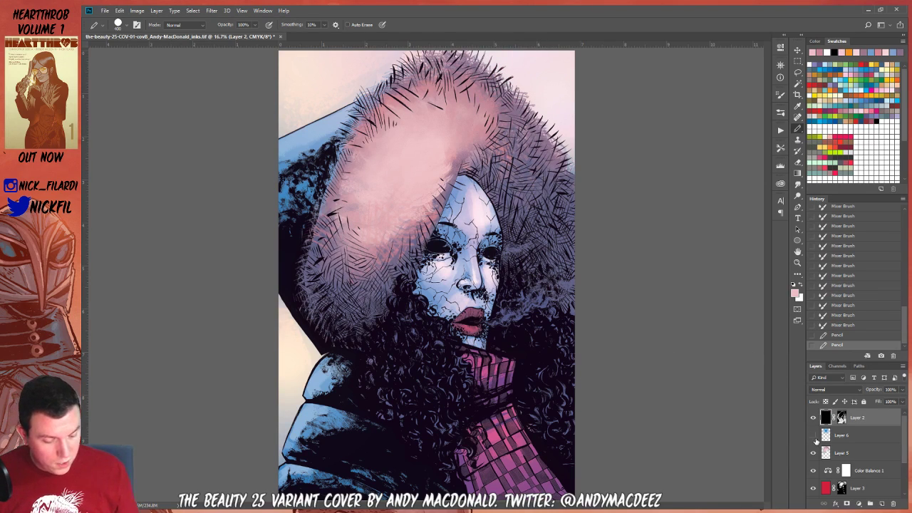
pyautogui.click(812, 435)
pyautogui.moveTo(465, 108)
pyautogui.mouseDown()
pyautogui.moveTo(479, 78)
pyautogui.moveTo(521, 78)
pyautogui.moveTo(552, 178)
pyautogui.moveTo(499, 178)
pyautogui.moveTo(548, 196)
pyautogui.moveTo(559, 185)
pyautogui.moveTo(495, 139)
pyautogui.moveTo(452, 74)
pyautogui.moveTo(423, 78)
pyautogui.moveTo(459, 62)
pyautogui.mouseUp()
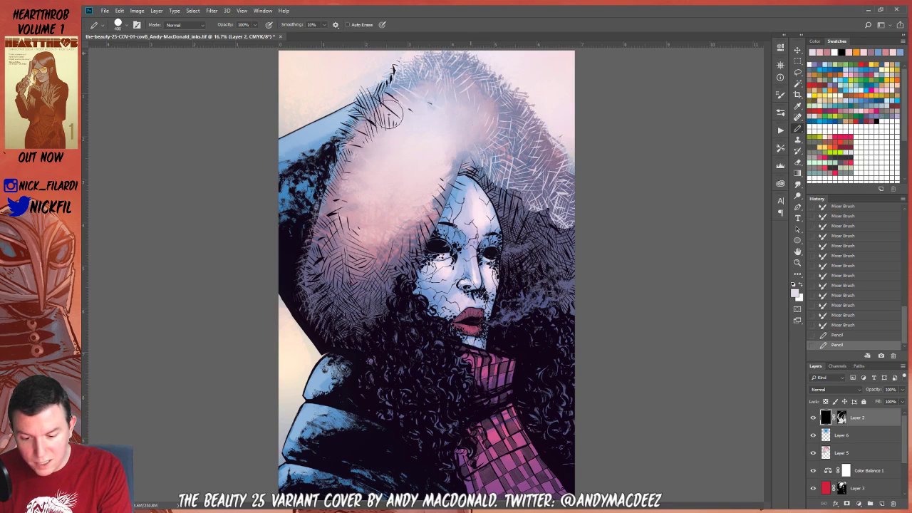
pyautogui.moveTo(388, 112)
pyautogui.mouseDown()
pyautogui.moveTo(346, 111)
pyautogui.moveTo(367, 149)
pyautogui.moveTo(374, 126)
pyautogui.moveTo(385, 119)
pyautogui.moveTo(395, 131)
pyautogui.moveTo(410, 114)
pyautogui.moveTo(397, 58)
pyautogui.moveTo(403, 62)
pyautogui.moveTo(361, 98)
pyautogui.mouseUp()
# Recolour the ink strands along the hood's upper-left fur edge pale lavender on Layer 2 with a 125 px pencil
pyautogui.press('[')
pyautogui.press('[')
pyautogui.press('[')
pyautogui.press('[')
pyautogui.press('[')
pyautogui.press('[')
pyautogui.moveTo(432, 103)
pyautogui.mouseDown()
pyautogui.moveTo(442, 105)
pyautogui.moveTo(437, 117)
pyautogui.mouseUp()
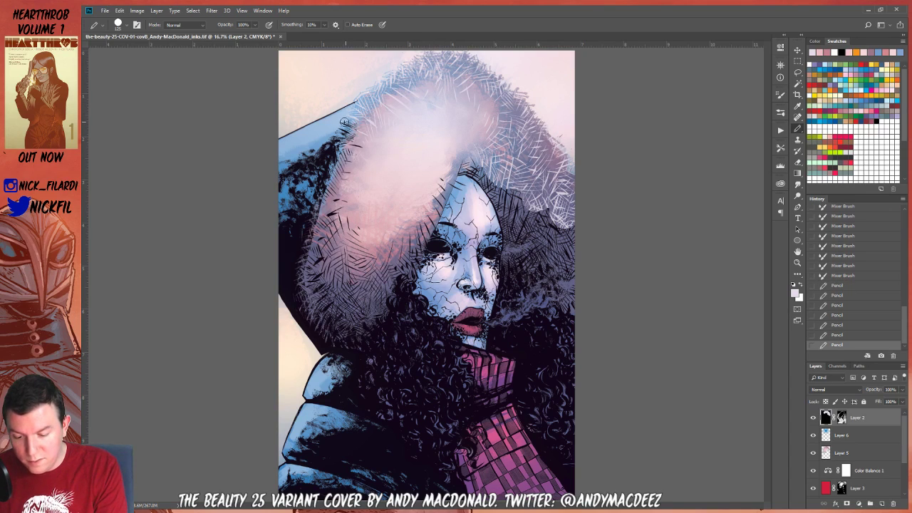
pyautogui.moveTo(351, 122)
pyautogui.mouseDown()
pyautogui.moveTo(360, 135)
pyautogui.moveTo(339, 130)
pyautogui.moveTo(360, 132)
pyautogui.mouseUp()
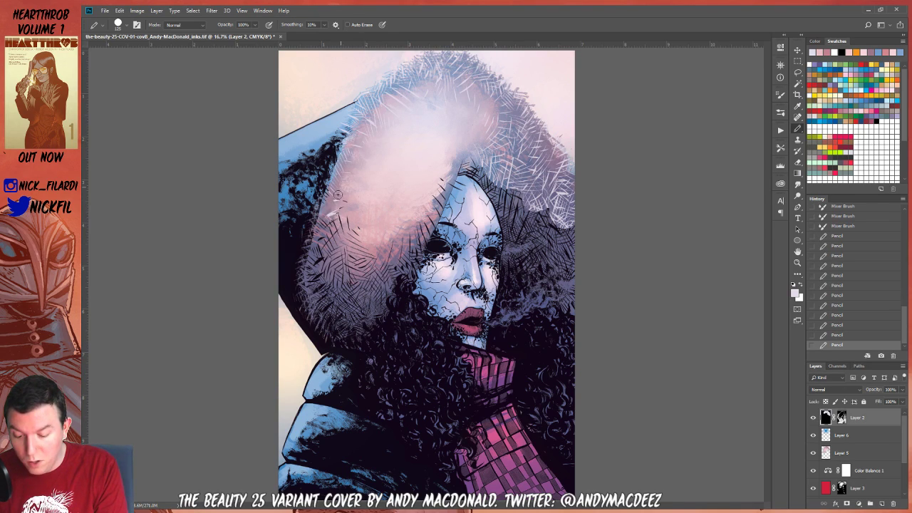
# Recolour the ink strands down the left side and lower edge of the fur pale lavender on Layer 2 with the pencil
pyautogui.moveTo(340, 254); pyautogui.dragTo(339, 230)
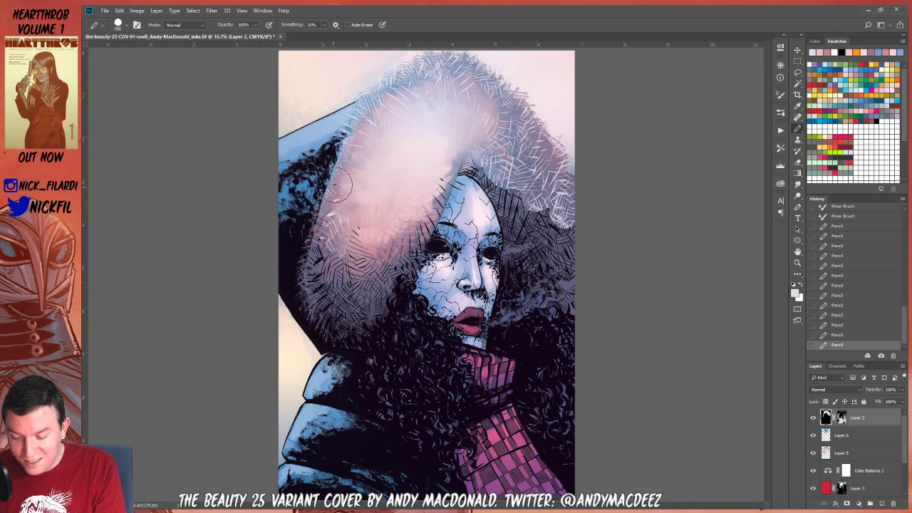
pyautogui.moveTo(321, 212)
pyautogui.mouseDown()
pyautogui.moveTo(345, 171)
pyautogui.moveTo(328, 202)
pyautogui.moveTo(336, 240)
pyautogui.moveTo(353, 230)
pyautogui.moveTo(350, 253)
pyautogui.moveTo(404, 242)
pyautogui.moveTo(346, 249)
pyautogui.moveTo(385, 213)
pyautogui.moveTo(401, 251)
pyautogui.moveTo(444, 170)
pyautogui.moveTo(418, 218)
pyautogui.moveTo(454, 165)
pyautogui.moveTo(475, 156)
pyautogui.moveTo(455, 175)
pyautogui.moveTo(461, 187)
pyautogui.moveTo(476, 176)
pyautogui.moveTo(447, 191)
pyautogui.moveTo(435, 215)
pyautogui.moveTo(451, 182)
pyautogui.moveTo(423, 236)
pyautogui.mouseUp()
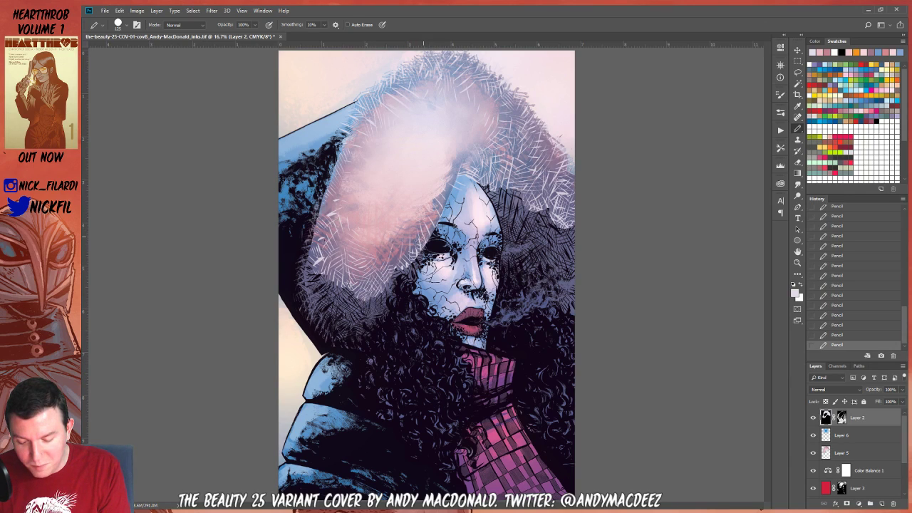
pyautogui.moveTo(399, 268)
pyautogui.mouseDown()
pyautogui.moveTo(418, 257)
pyautogui.moveTo(427, 235)
pyautogui.moveTo(415, 280)
pyautogui.moveTo(374, 304)
pyautogui.mouseUp()
pyautogui.moveTo(313, 282)
pyautogui.mouseDown()
pyautogui.moveTo(352, 306)
pyautogui.moveTo(375, 292)
pyautogui.moveTo(381, 313)
pyautogui.moveTo(394, 280)
pyautogui.mouseUp()
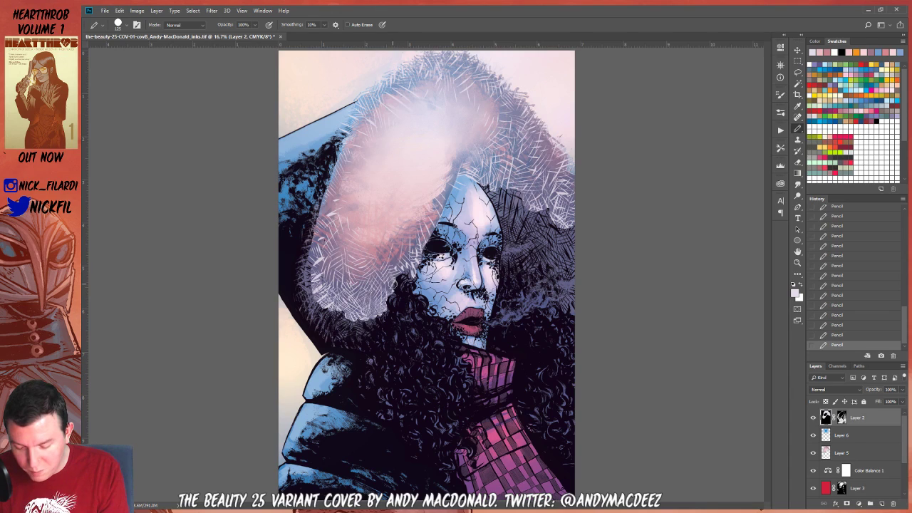
# Compare the fur with Layer 5 shown and hidden, and delete Layer 5 and Layer 6
pyautogui.press('d')
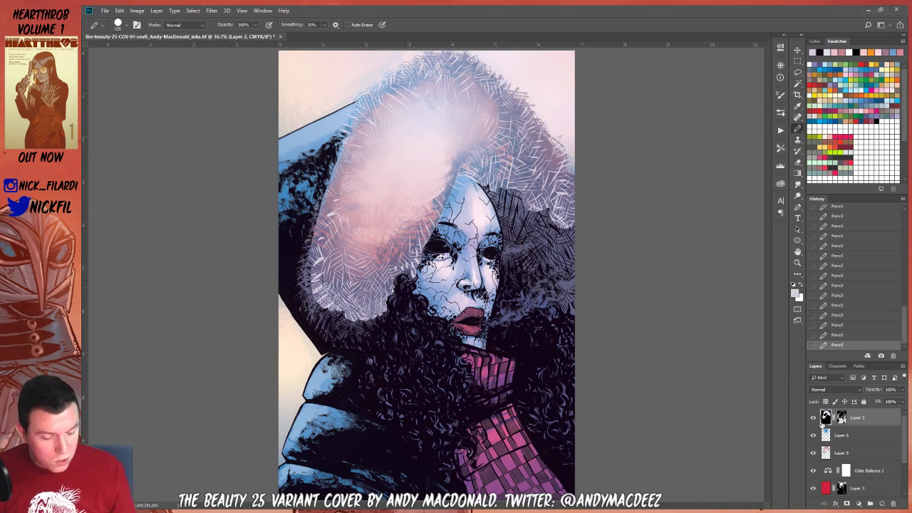
pyautogui.click(813, 453)
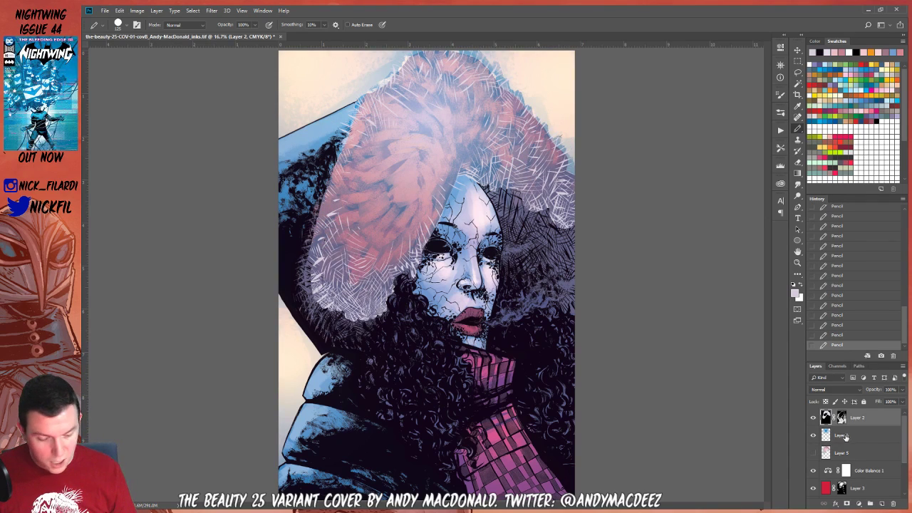
pyautogui.click(813, 453)
pyautogui.click(814, 453)
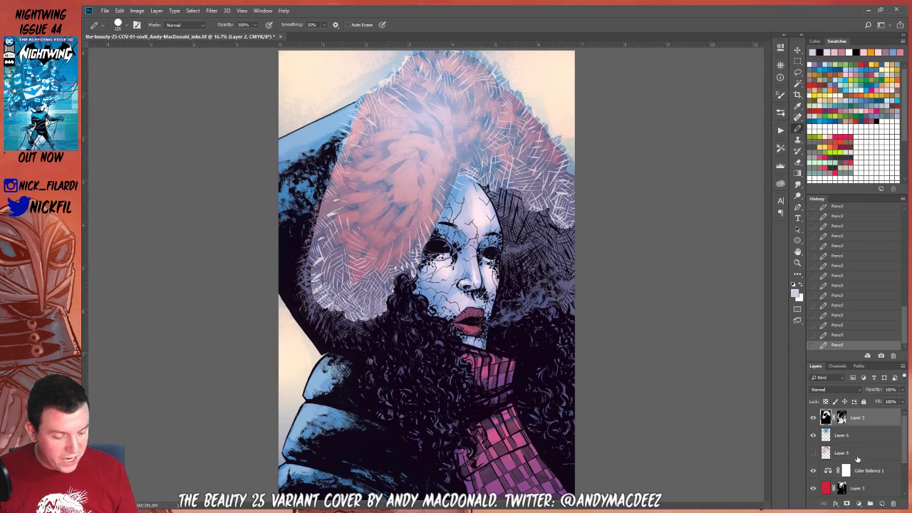
pyautogui.moveTo(857, 454); pyautogui.dragTo(893, 504)
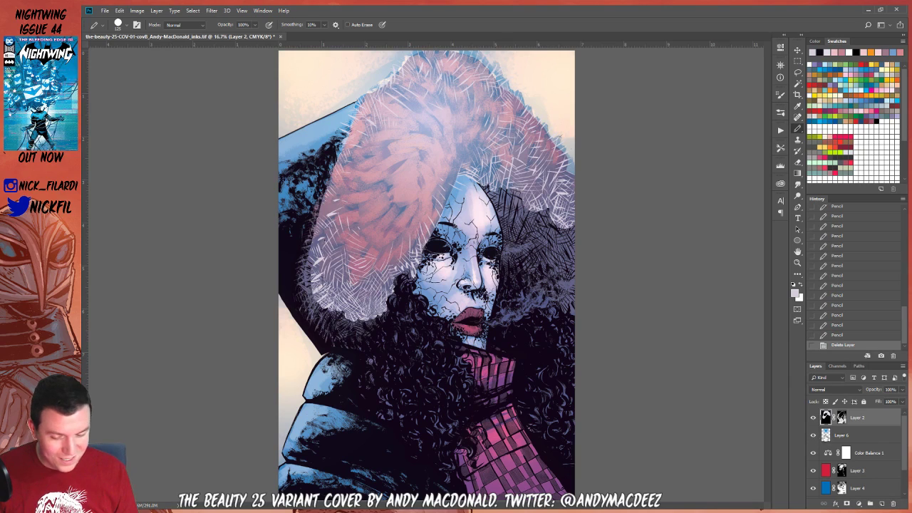
pyautogui.moveTo(856, 436); pyautogui.dragTo(891, 504)
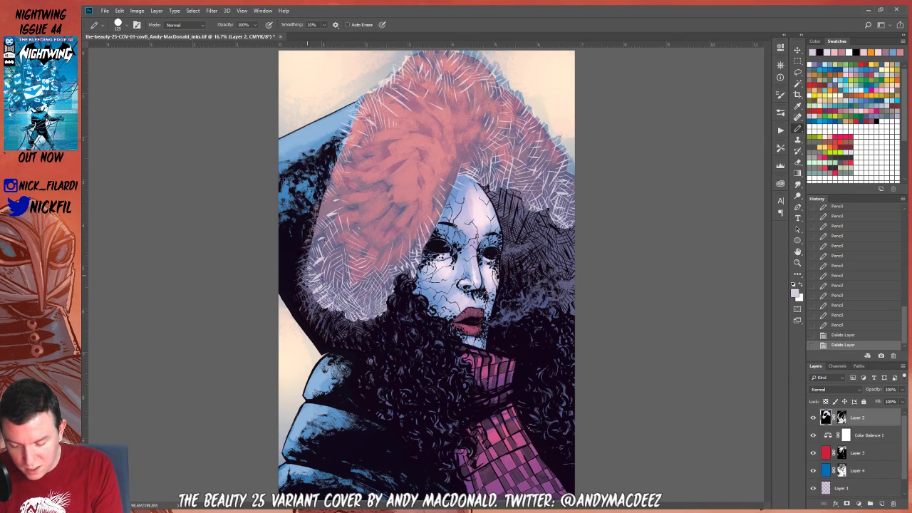
# Touch up the fur strands on Layer 2 along the hood's lower-left edge and beside the face with fine pencil strokes
pyautogui.moveTo(323, 246); pyautogui.dragTo(314, 234)
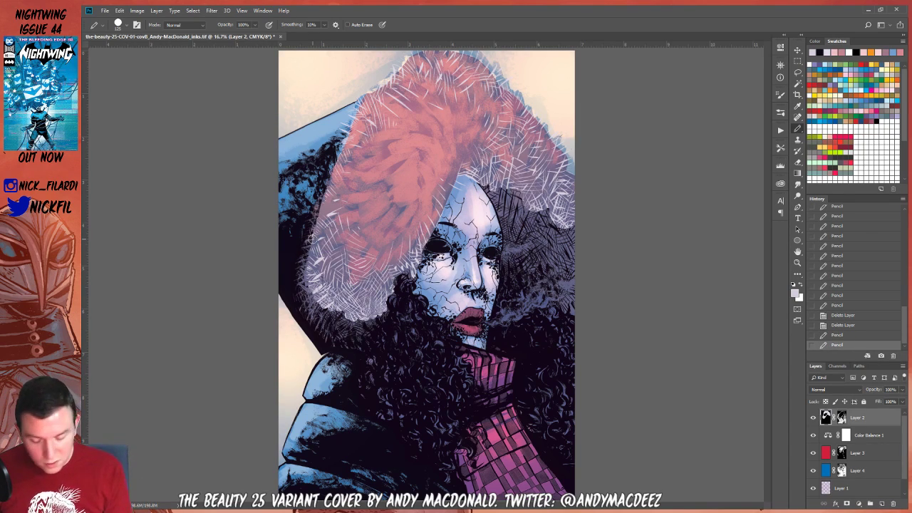
pyautogui.moveTo(312, 297)
pyautogui.mouseDown()
pyautogui.moveTo(321, 294)
pyautogui.moveTo(310, 315)
pyautogui.moveTo(318, 324)
pyautogui.moveTo(323, 302)
pyautogui.moveTo(319, 320)
pyautogui.moveTo(327, 327)
pyautogui.moveTo(338, 309)
pyautogui.moveTo(324, 312)
pyautogui.moveTo(335, 323)
pyautogui.mouseUp()
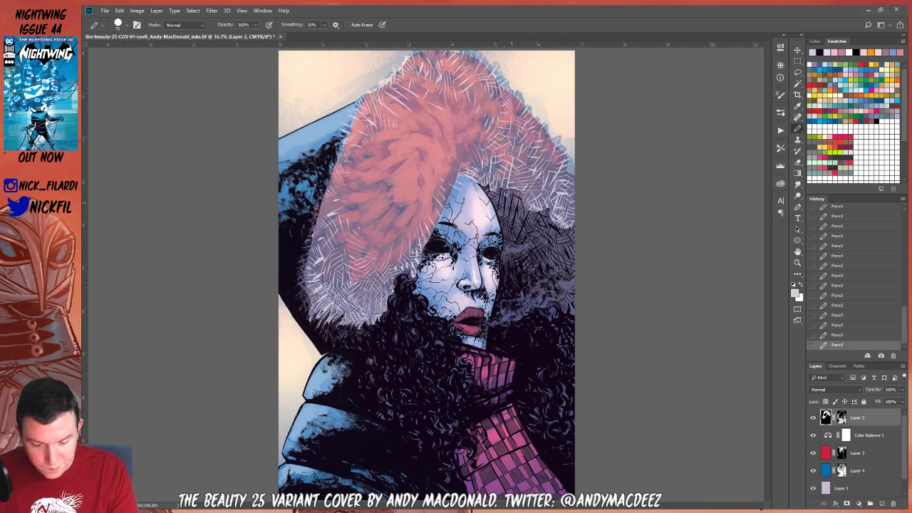
pyautogui.moveTo(490, 190)
pyautogui.mouseDown()
pyautogui.moveTo(509, 217)
pyautogui.moveTo(520, 218)
pyautogui.mouseUp()
pyautogui.moveTo(515, 189)
pyautogui.mouseDown()
pyautogui.moveTo(533, 229)
pyautogui.moveTo(527, 226)
pyautogui.mouseUp()
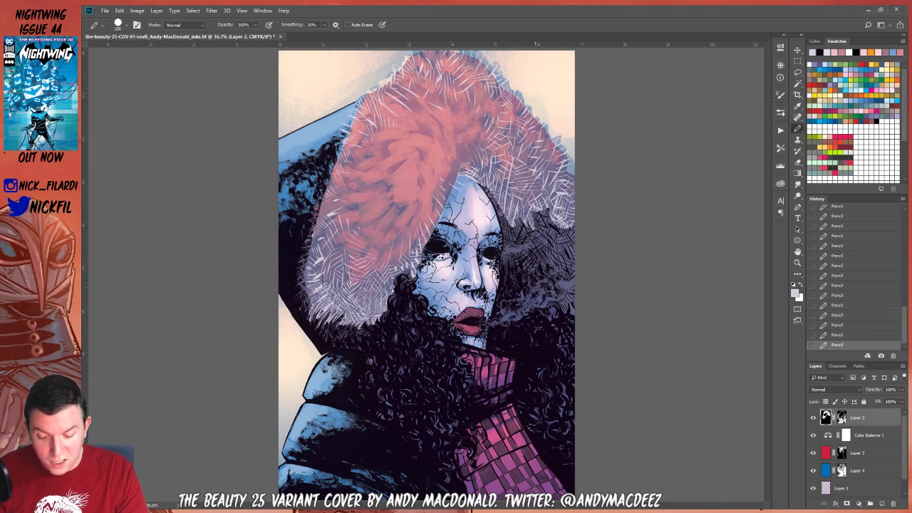
# Lasso the dark-lined fur to the right of the face on Layer 2, fill it with pale lavender and deselect
pyautogui.click(797, 72)
pyautogui.moveTo(554, 158)
pyautogui.mouseDown()
pyautogui.moveTo(597, 256)
pyautogui.moveTo(586, 312)
pyautogui.moveTo(569, 312)
pyautogui.moveTo(558, 279)
pyautogui.moveTo(532, 275)
pyautogui.moveTo(510, 223)
pyautogui.mouseUp()
pyautogui.moveTo(474, 150); pyautogui.dragTo(475, 151)
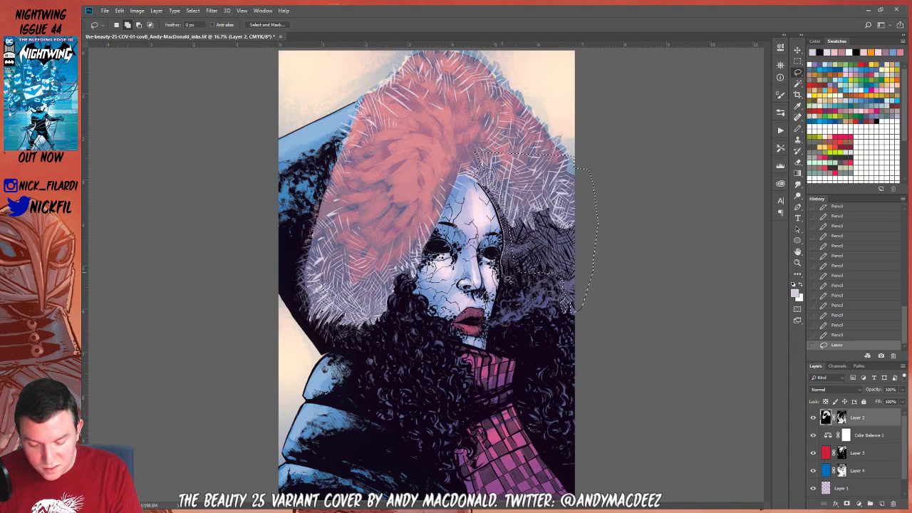
pyautogui.moveTo(502, 288)
pyautogui.mouseDown()
pyautogui.moveTo(523, 294)
pyautogui.moveTo(551, 264)
pyautogui.moveTo(536, 239)
pyautogui.mouseUp()
pyautogui.moveTo(574, 165); pyautogui.dragTo(591, 350)
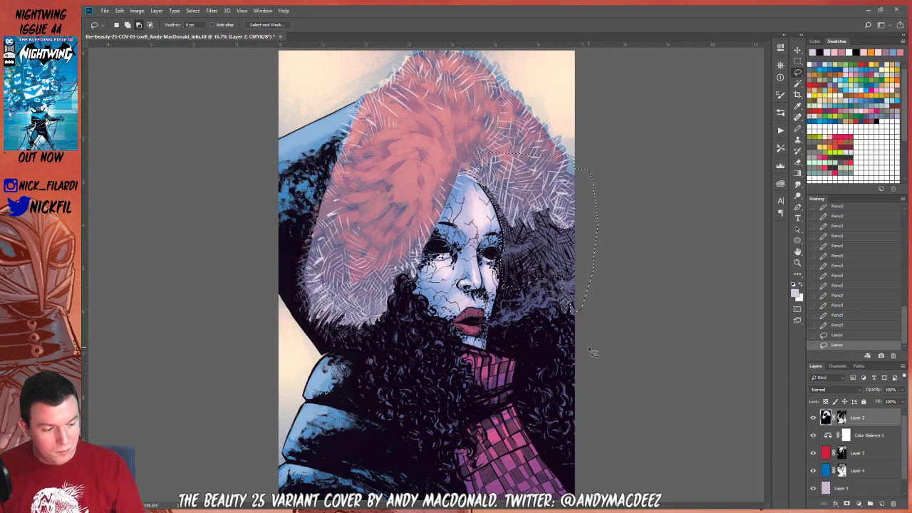
pyautogui.hotkey('alt', 'BackSpace')
pyautogui.hotkey('ctrl', 'd')
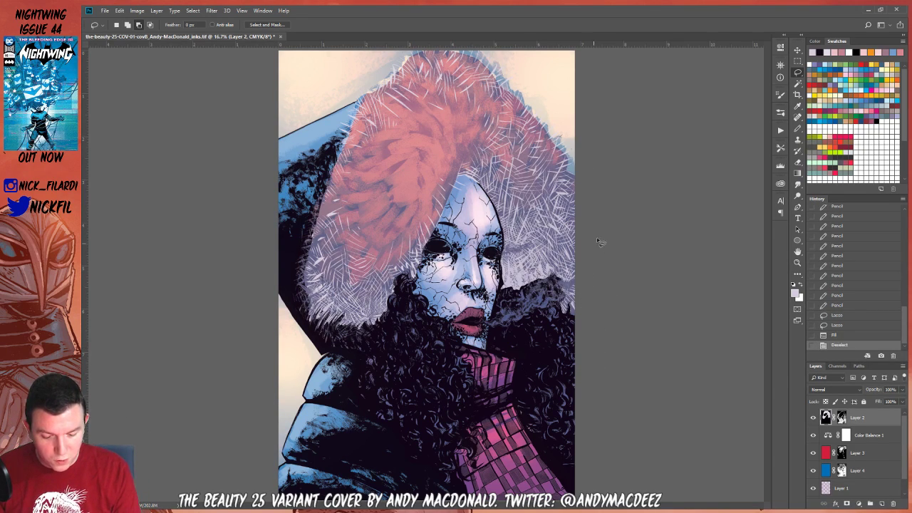
# Select the recoloured fur line areas on Layer 2 with the Magic Wand and fill them with pale lavender
pyautogui.click(798, 251)
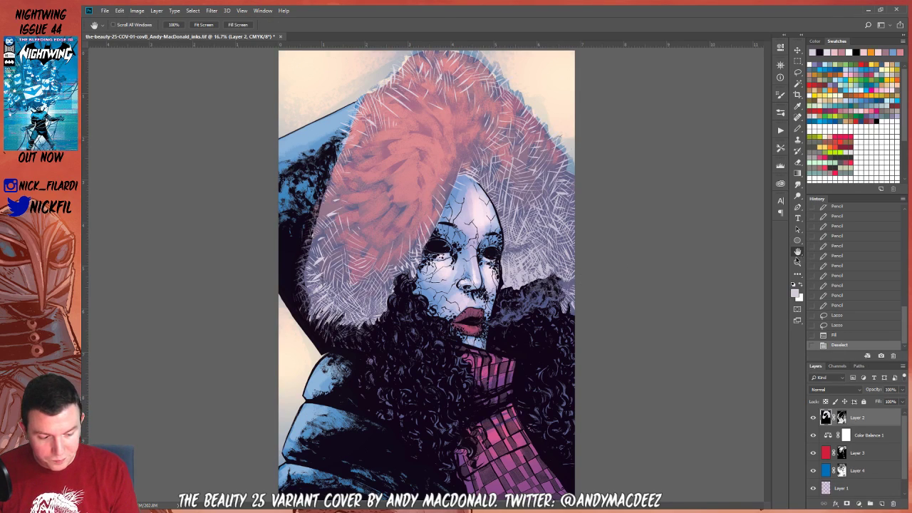
pyautogui.click(797, 262)
pyautogui.keyDown('alt'); pyautogui.click(572, 250); pyautogui.keyUp('alt')
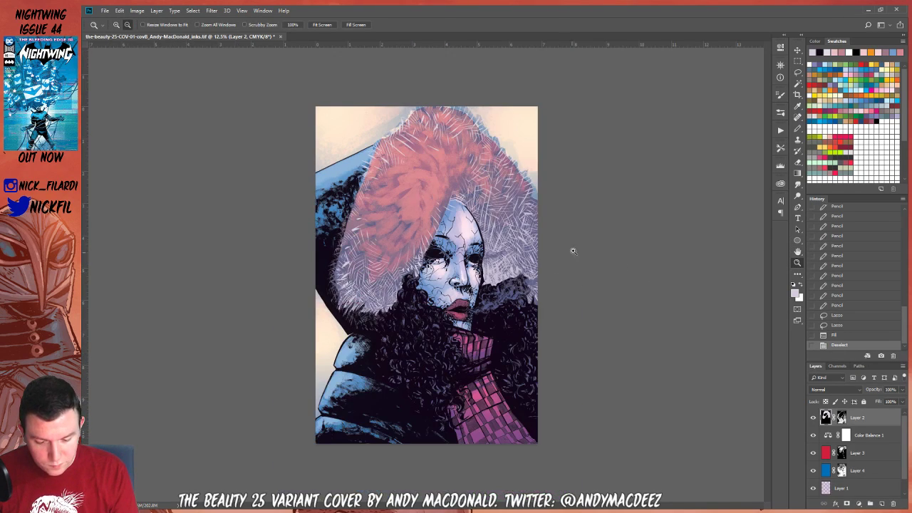
pyautogui.click(798, 84)
pyautogui.click(363, 280)
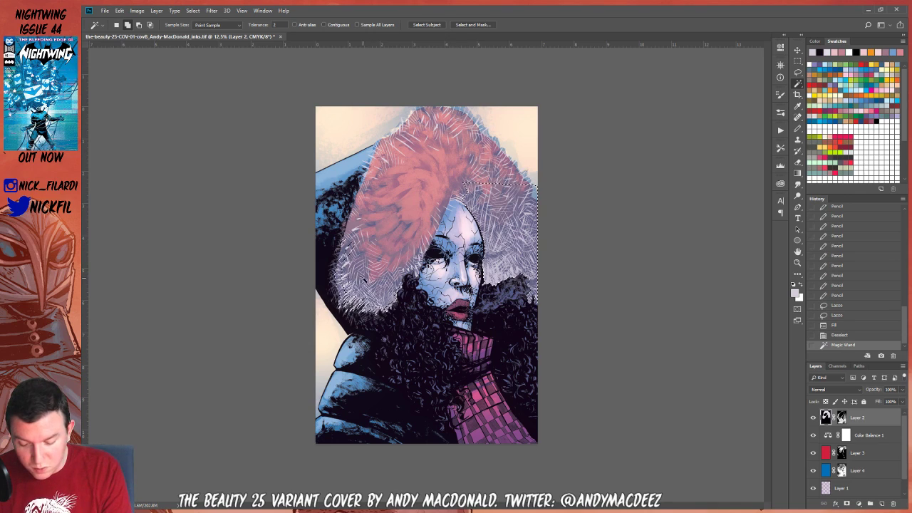
pyautogui.keyDown('shift'); pyautogui.click(367, 162); pyautogui.keyUp('shift')
pyautogui.keyDown('shift'); pyautogui.click(436, 148); pyautogui.keyUp('shift')
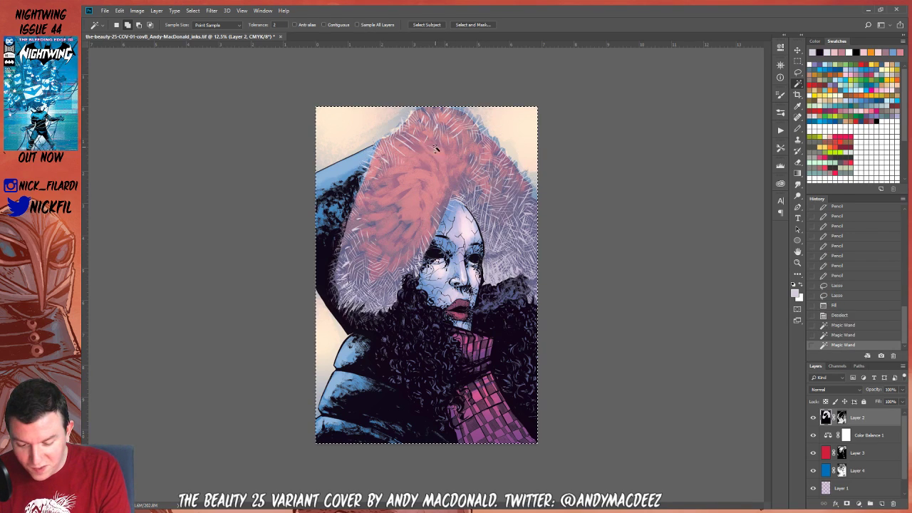
pyautogui.hotkey('ctrl', 'z')
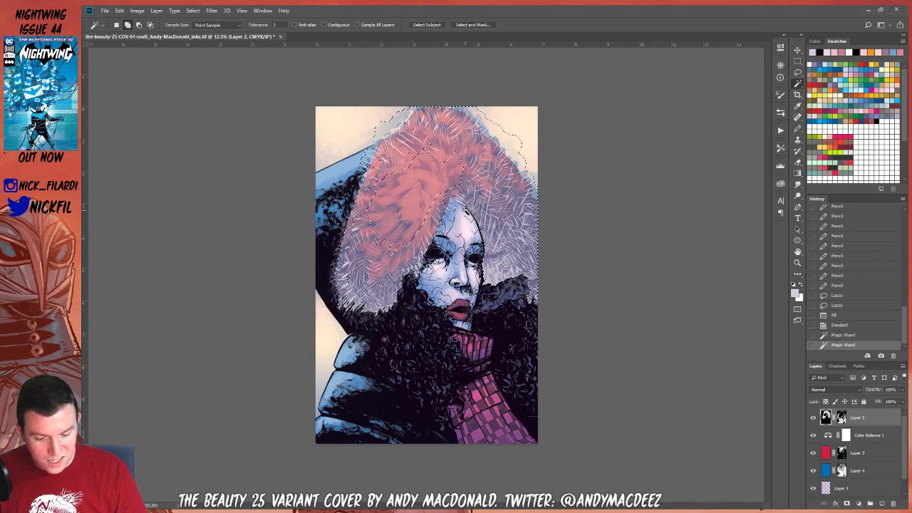
pyautogui.hotkey('alt', 'BackSpace')
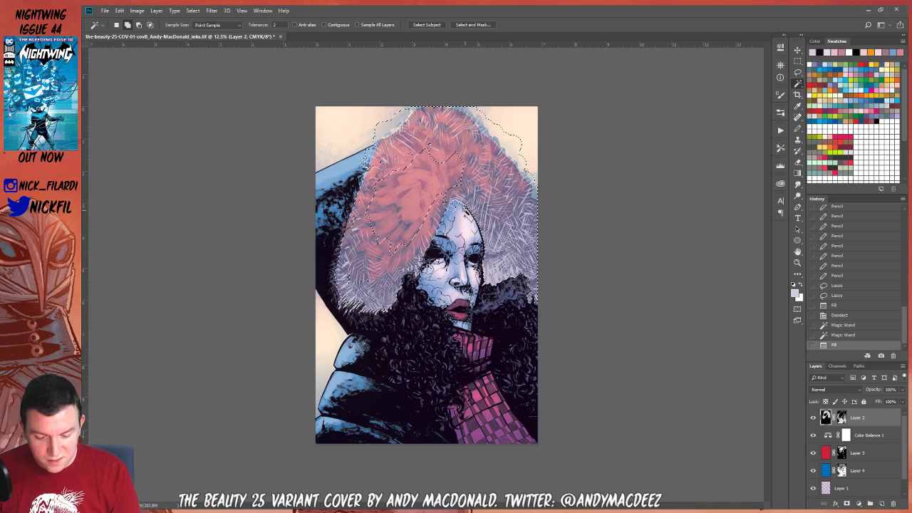
# Try a dark linear gradient in Multiply mode rising from the lower fur over the selected lines, and undo it
pyautogui.click(888, 94)
pyautogui.click(883, 98)
pyautogui.click(797, 173)
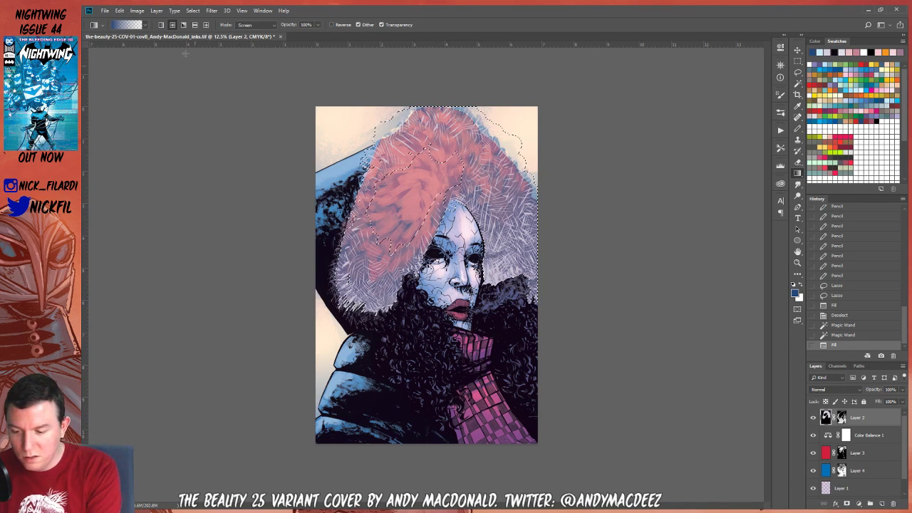
pyautogui.click(253, 25)
pyautogui.click(254, 68)
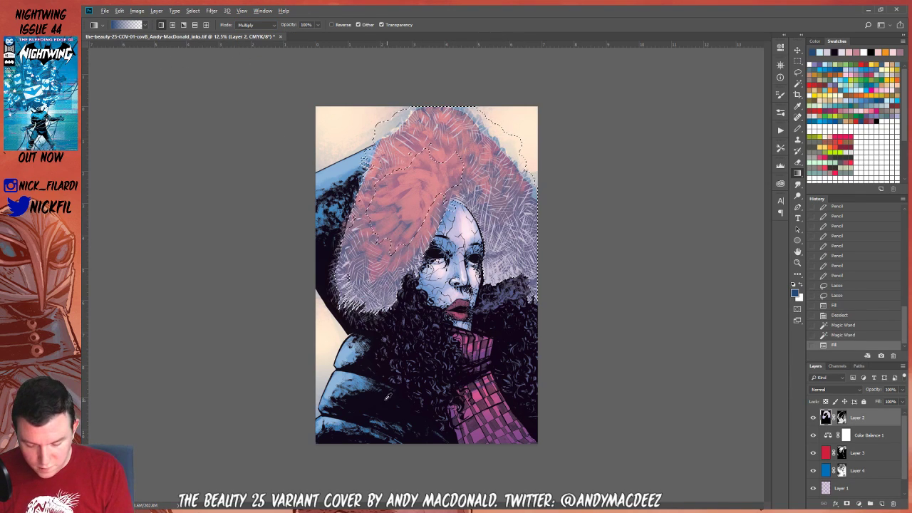
pyautogui.moveTo(450, 370); pyautogui.dragTo(450, 319)
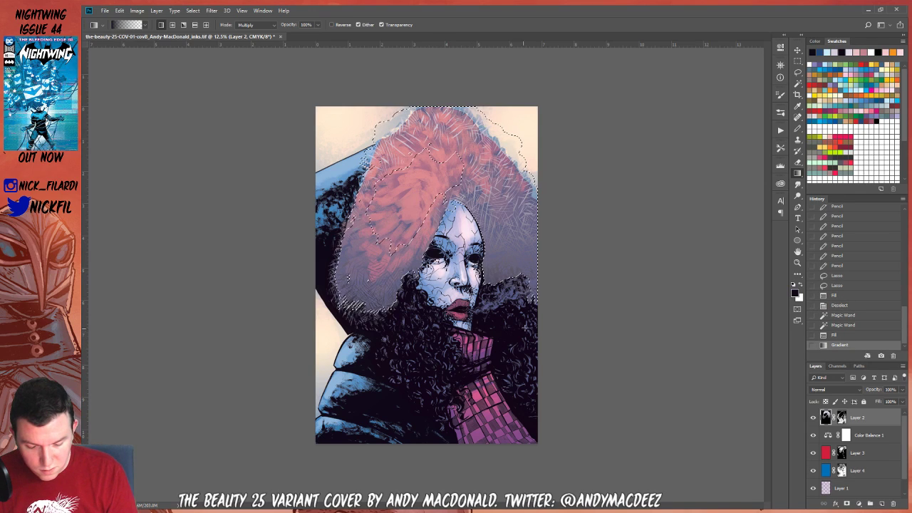
pyautogui.hotkey('ctrl', 'z')
# Try the dark linear gradient over the selected lower fur lines in Normal mode, and undo it
pyautogui.click(254, 24)
pyautogui.click(260, 29)
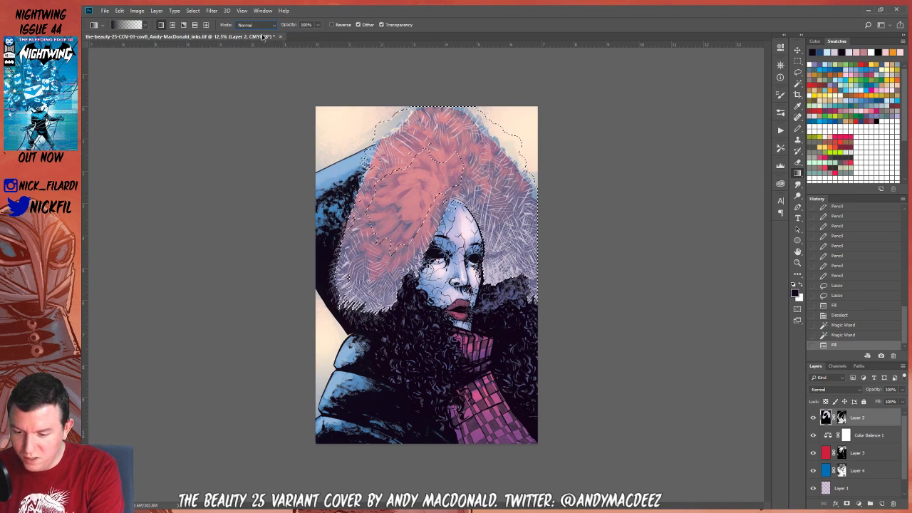
pyautogui.moveTo(507, 365); pyautogui.dragTo(491, 320)
pyautogui.hotkey('ctrl', 'z')
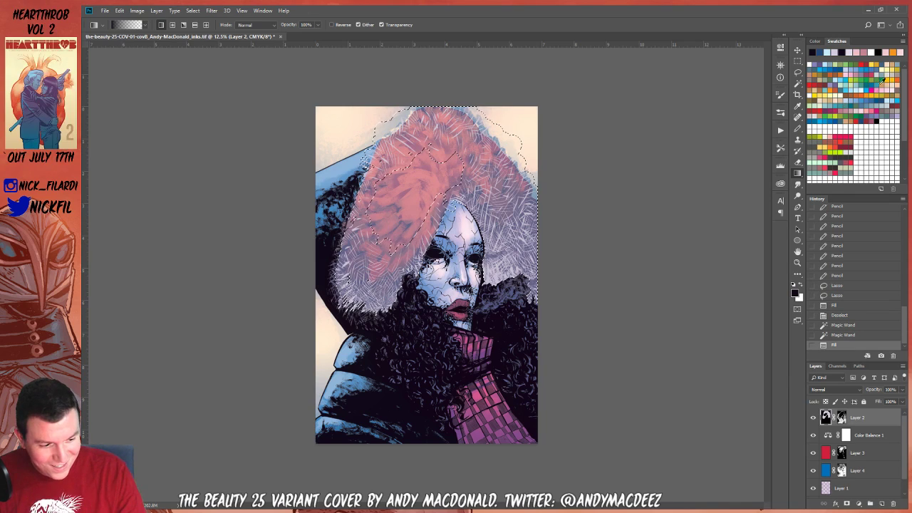
# Try several dark blue linear gradients rising from the lower fur over the selected lines on Layer 2, and undo them
pyautogui.click(885, 99)
pyautogui.moveTo(464, 386); pyautogui.dragTo(453, 310)
pyautogui.moveTo(493, 353); pyautogui.dragTo(480, 292)
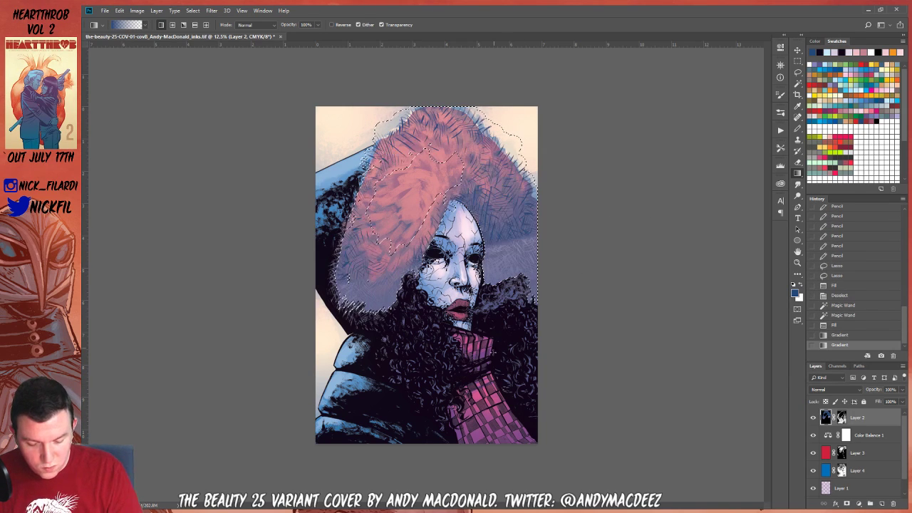
pyautogui.moveTo(474, 408); pyautogui.dragTo(456, 288)
pyautogui.moveTo(463, 324); pyautogui.dragTo(461, 322)
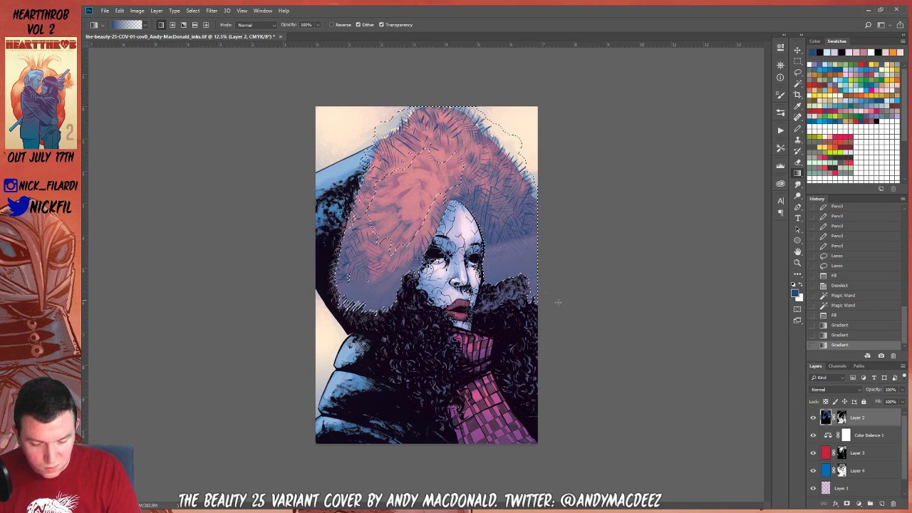
pyautogui.click(840, 326)
pyautogui.click(843, 315)
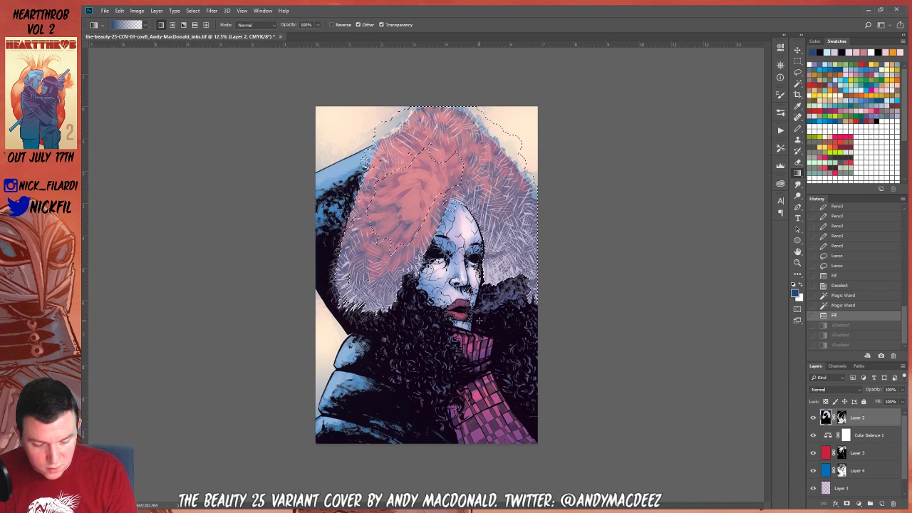
# Tint the selected fur lines on Layer 2 dark blue with linear gradients in Normal mode, leaving the upper fur lines paler
pyautogui.hotkey('ctrl', 'shift', 'z')
pyautogui.hotkey('ctrl', 'shift', 'z')
pyautogui.hotkey('ctrl', 'shift', 'z')
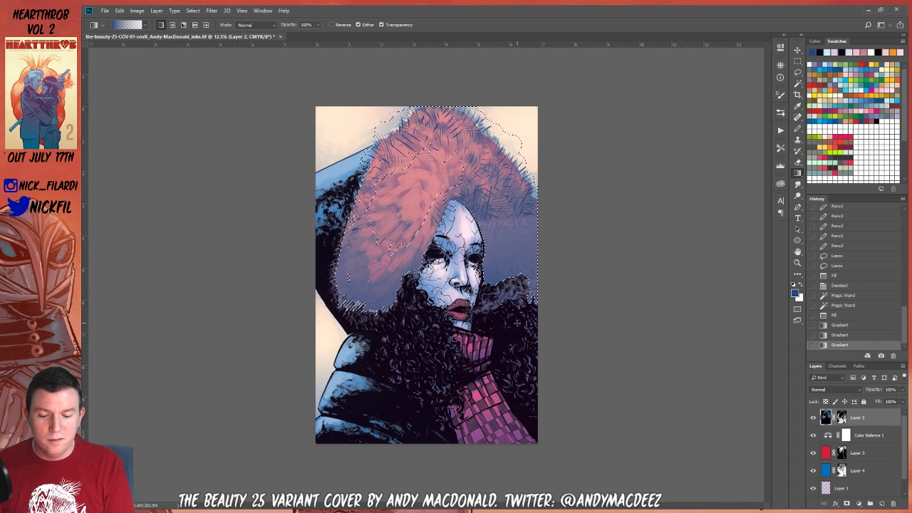
pyautogui.hotkey('ctrl', 'z')
pyautogui.hotkey('ctrl', 'shift', 'z')
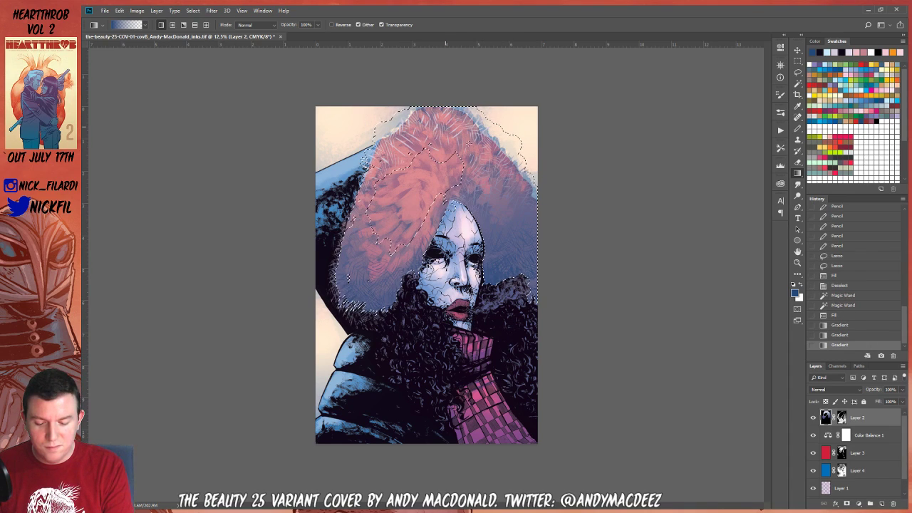
pyautogui.moveTo(485, 366); pyautogui.dragTo(482, 320)
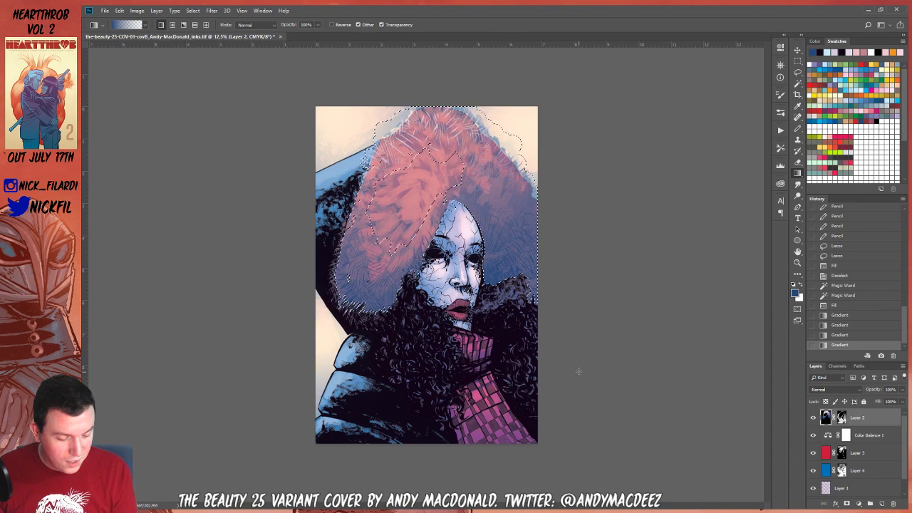
# Darken the lower part of the selected fur lines with two near-black linear gradients rising from the hair
pyautogui.press('d')
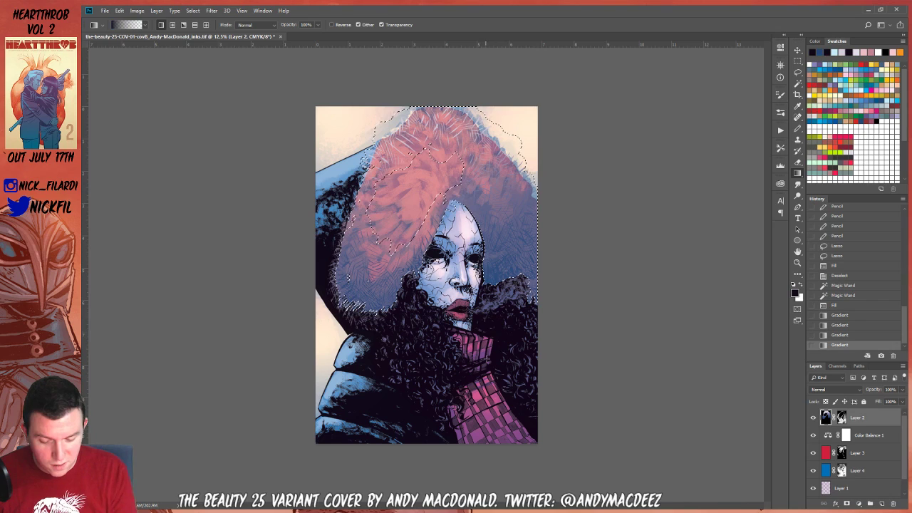
pyautogui.moveTo(487, 386); pyautogui.dragTo(476, 320)
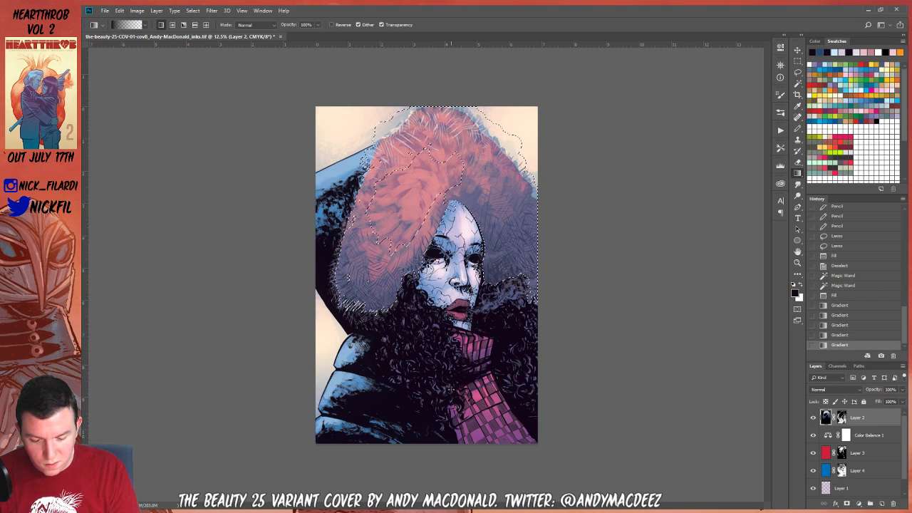
pyautogui.moveTo(452, 401); pyautogui.dragTo(453, 319)
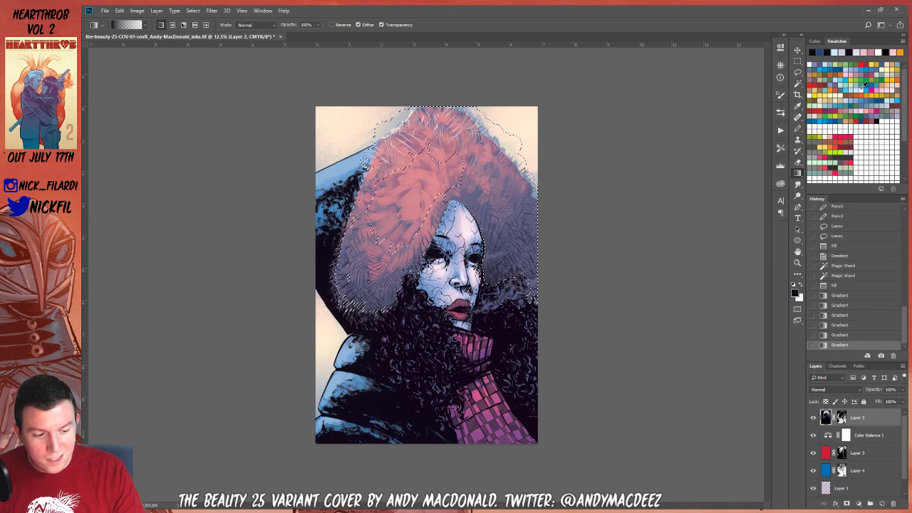
# Lighten the selected lines on the fur's right side with pale blue radial gradients in Screen mode, and undo the last one
pyautogui.click(863, 85)
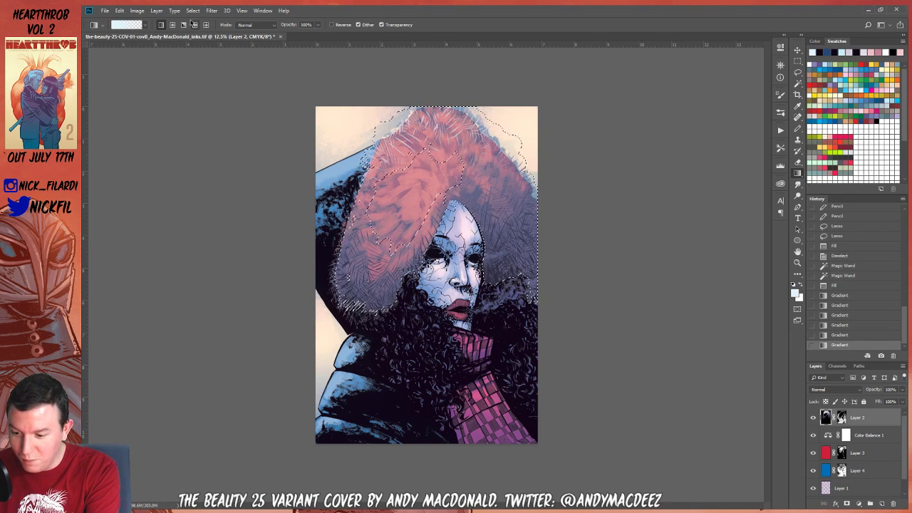
pyautogui.click(255, 25)
pyautogui.click(261, 92)
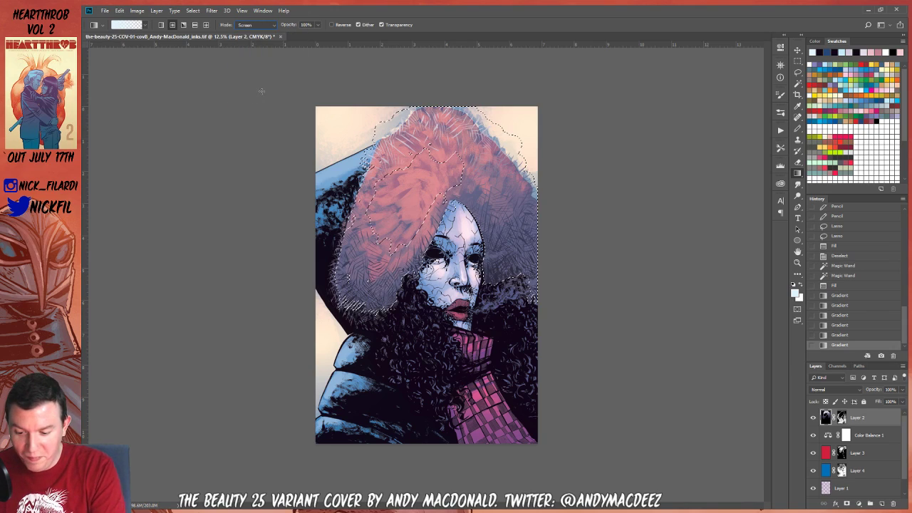
pyautogui.moveTo(510, 119); pyautogui.dragTo(510, 327)
pyautogui.moveTo(528, 163); pyautogui.dragTo(413, 199)
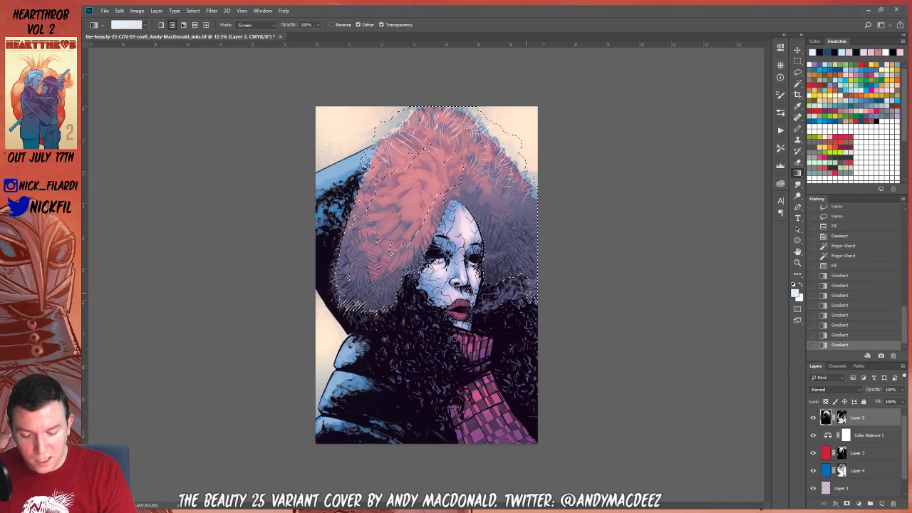
pyautogui.hotkey('ctrl', 'z')
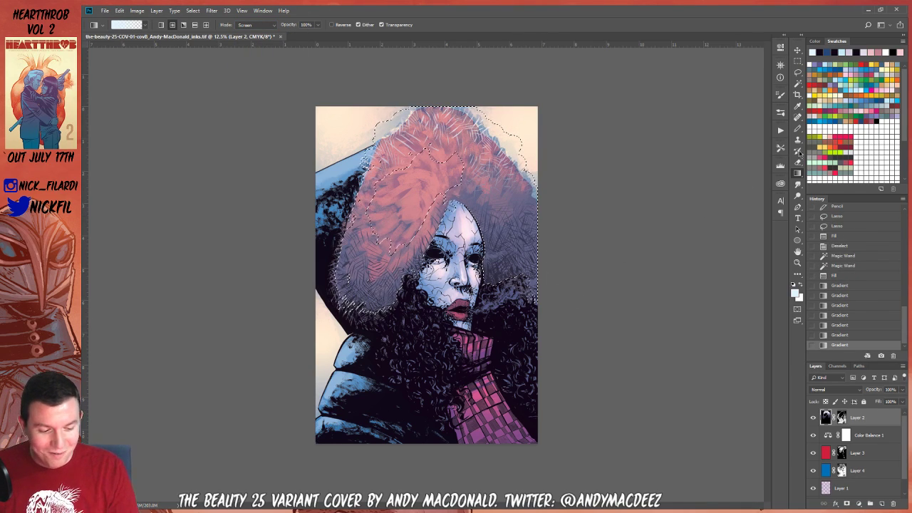
# Dab pale blue texture over the selected fur lines right of the face using the Pencil's 63 px textured brush enlarged to 600 px
pyautogui.click(798, 128)
pyautogui.click(126, 24)
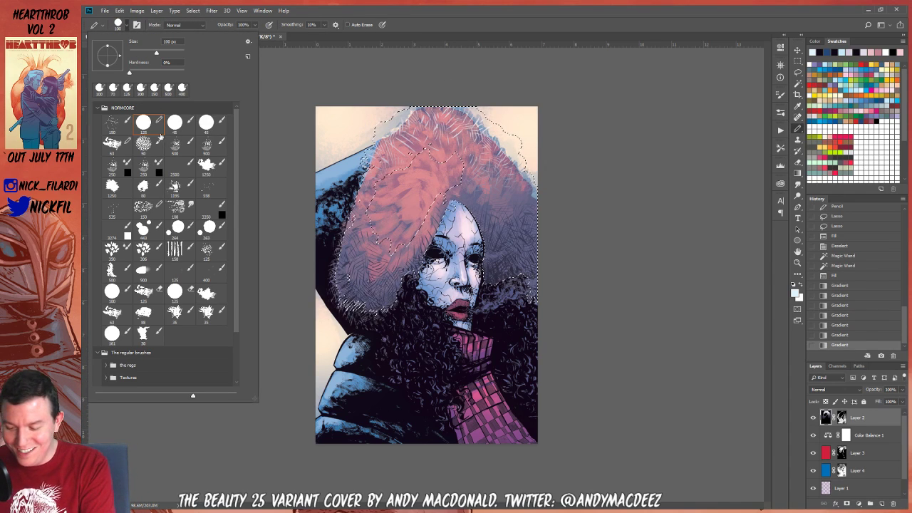
pyautogui.click(120, 146)
pyautogui.click(565, 198)
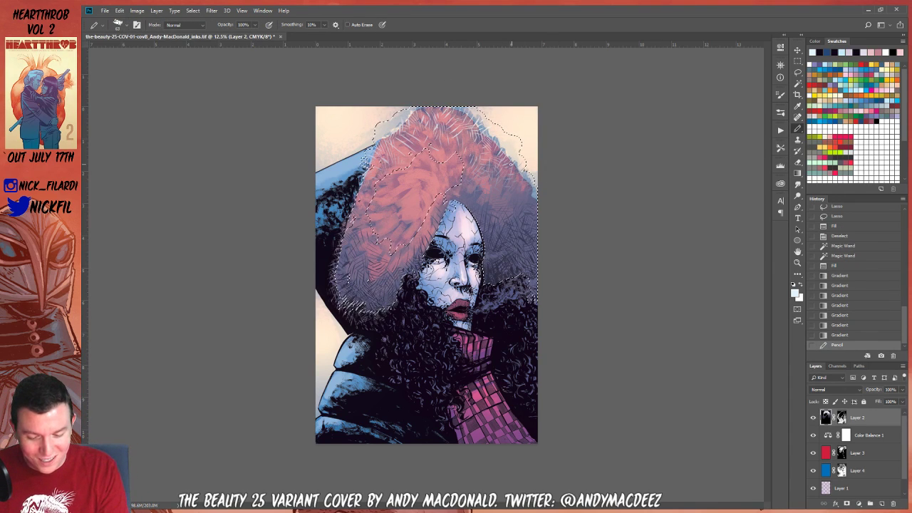
pyautogui.click(527, 183)
pyautogui.click(539, 190)
pyautogui.click(533, 195)
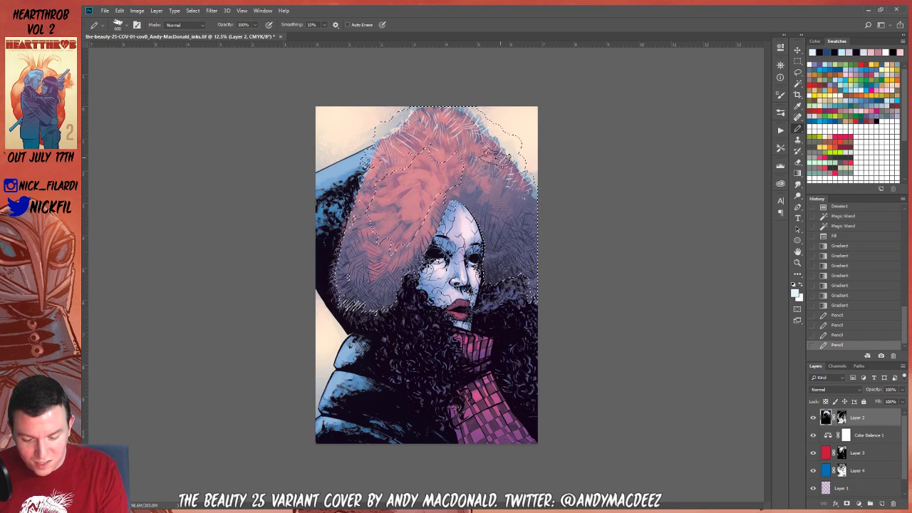
pyautogui.click(525, 201)
pyautogui.click(519, 204)
pyautogui.click(511, 206)
pyautogui.click(504, 207)
pyautogui.click(496, 208)
pyautogui.click(507, 193)
pyautogui.click(522, 173)
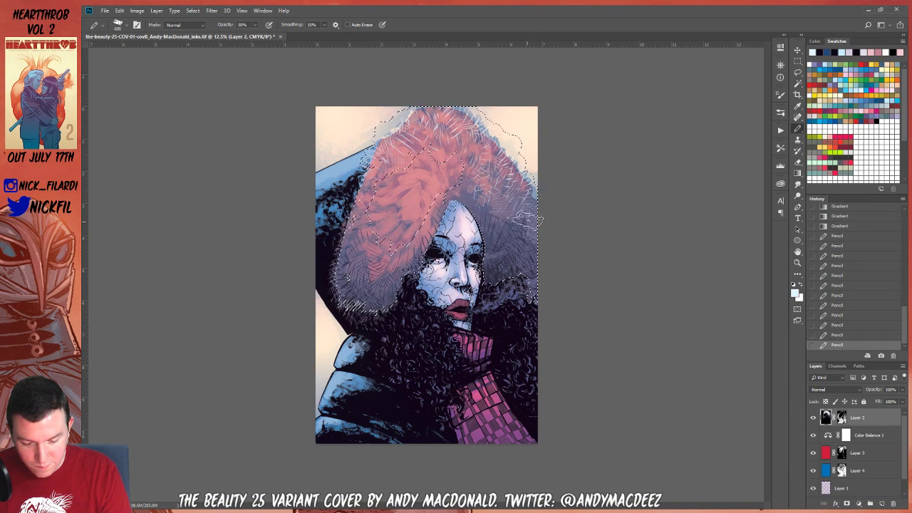
# Blend dark purples sampled from the fur over the selected lines with the textured Pencil at 30% and 50% opacity, and deselect
pyautogui.keyDown('alt'); pyautogui.click(528, 220); pyautogui.keyUp('alt')
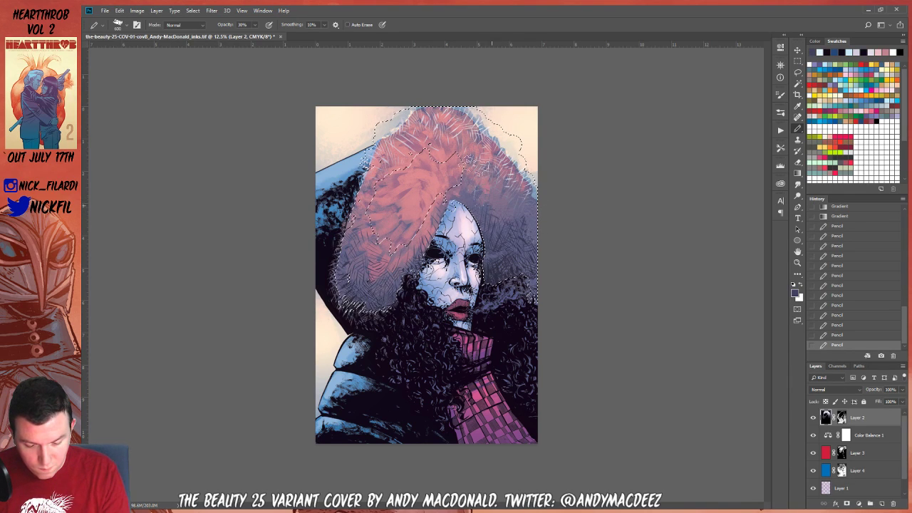
pyautogui.moveTo(506, 154); pyautogui.dragTo(524, 216)
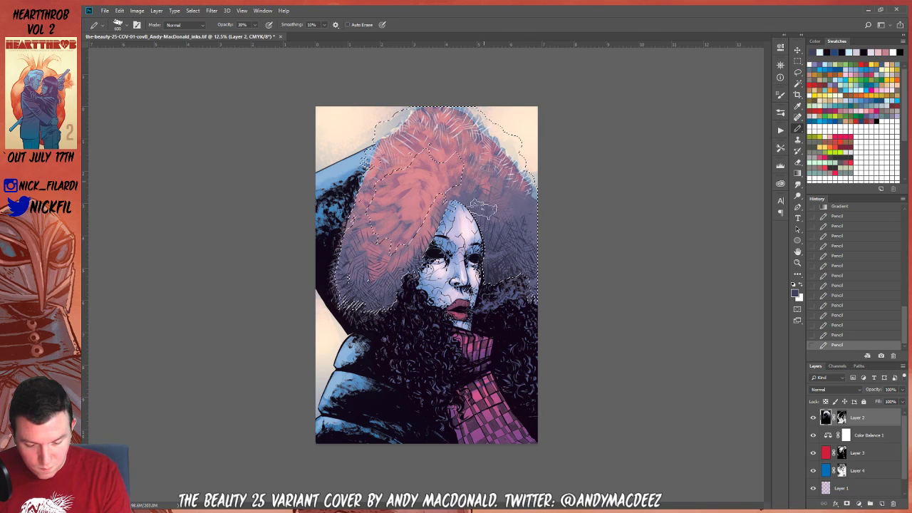
pyautogui.moveTo(347, 306); pyautogui.dragTo(345, 235)
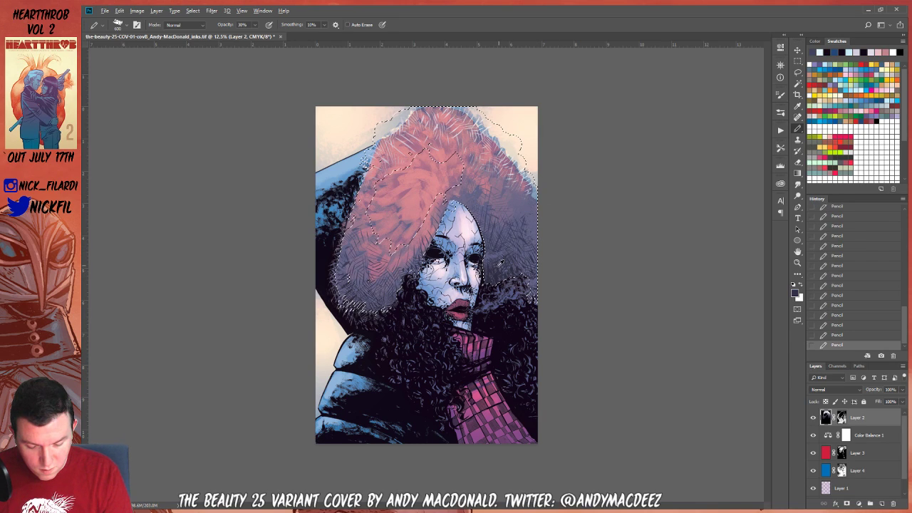
pyautogui.press('5')
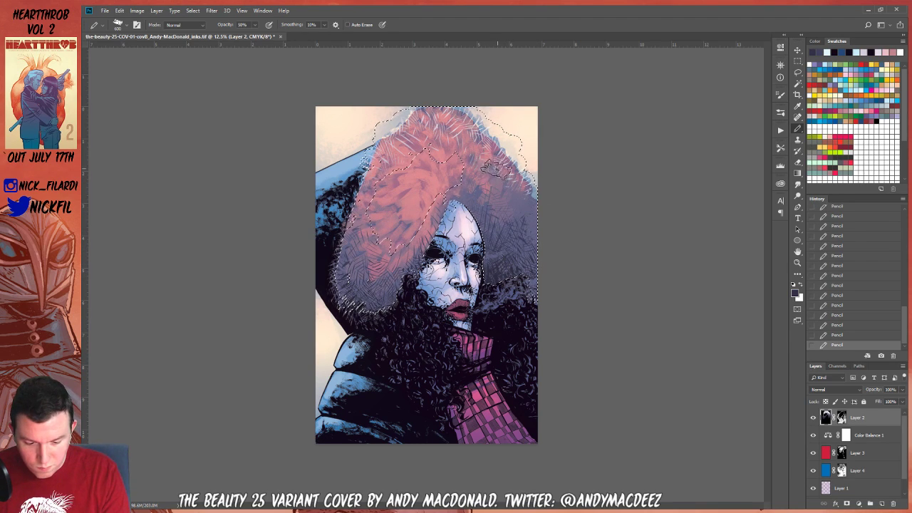
pyautogui.moveTo(496, 170)
pyautogui.mouseDown()
pyautogui.moveTo(470, 164)
pyautogui.moveTo(477, 186)
pyautogui.moveTo(511, 207)
pyautogui.moveTo(526, 178)
pyautogui.moveTo(468, 143)
pyautogui.moveTo(473, 167)
pyautogui.moveTo(513, 196)
pyautogui.moveTo(524, 228)
pyautogui.moveTo(518, 170)
pyautogui.moveTo(424, 158)
pyautogui.moveTo(393, 191)
pyautogui.mouseUp()
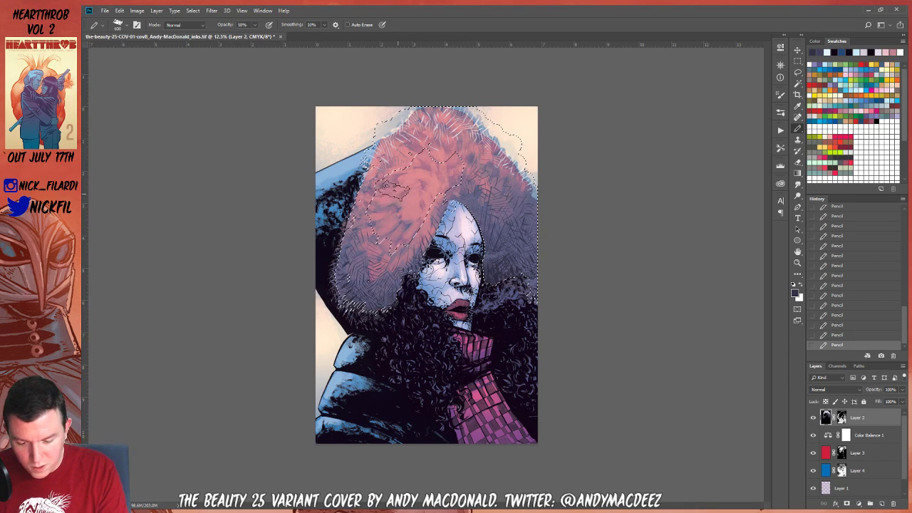
pyautogui.hotkey('ctrl', 'd')
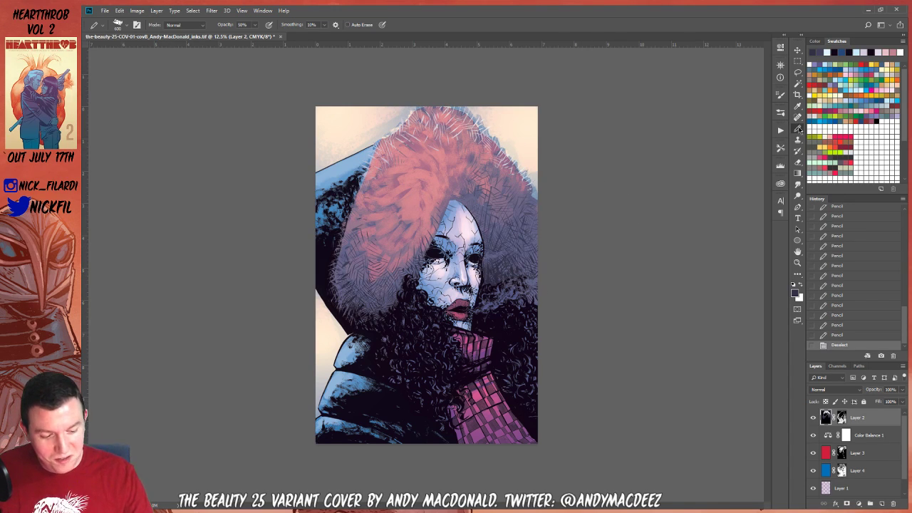
pyautogui.click(121, 25)
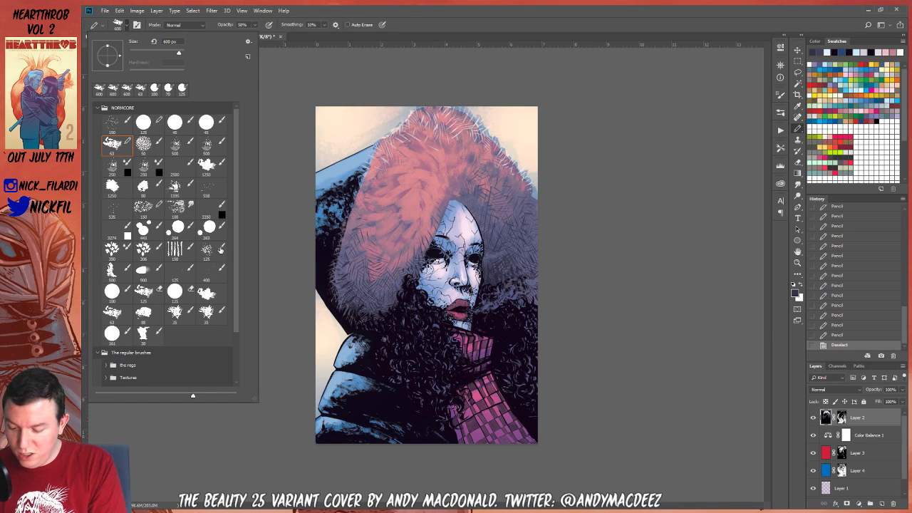
pyautogui.press('b')
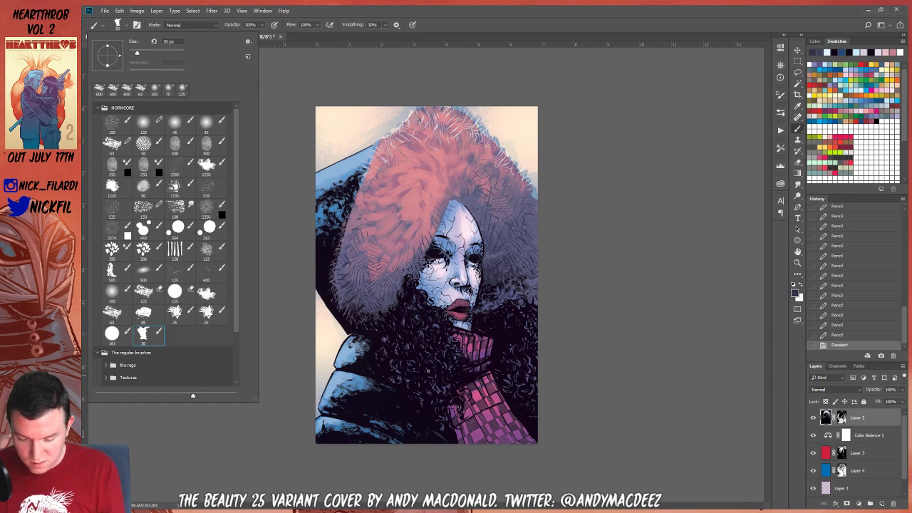
pyautogui.press('Escape')
# Compare the cover with and without Layer 3 and examine that layer's mask on its own
pyautogui.click(812, 454)
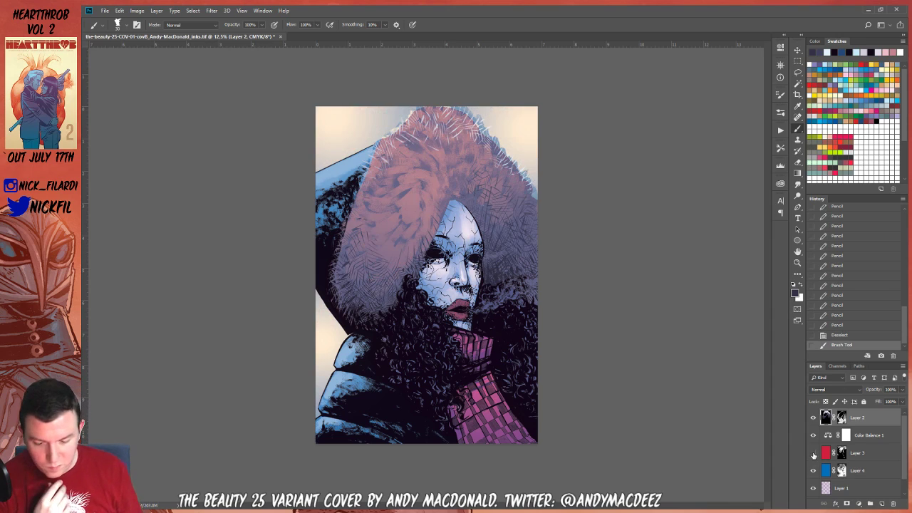
pyautogui.click(813, 456)
pyautogui.click(812, 456)
pyautogui.click(812, 456)
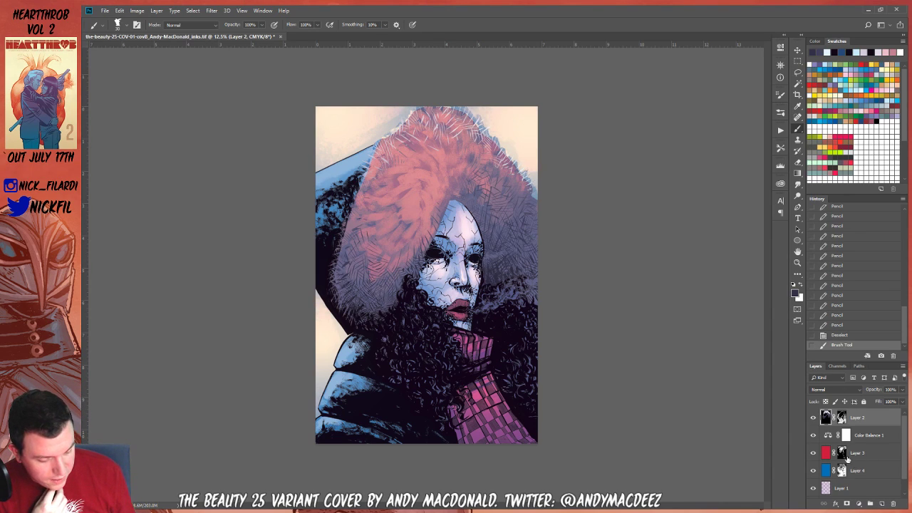
pyautogui.click(845, 457)
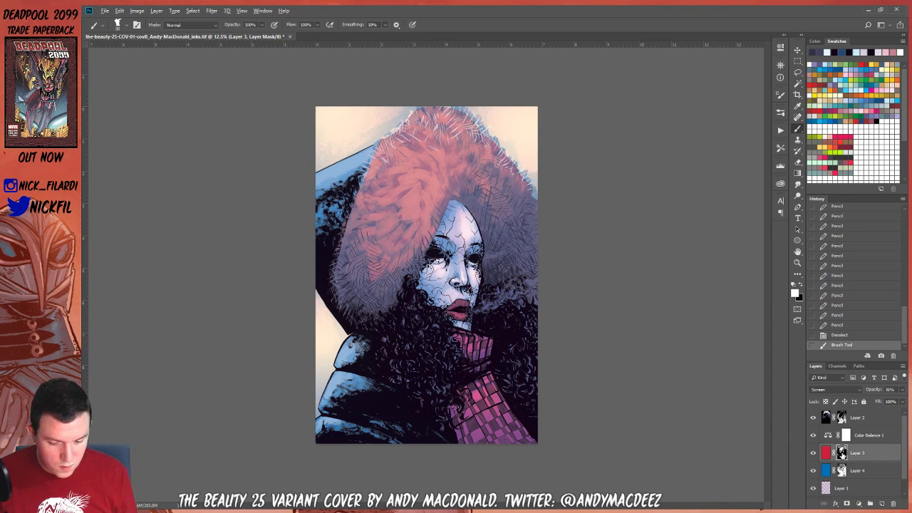
pyautogui.keyDown('alt'); pyautogui.click(841, 456); pyautogui.keyUp('alt')
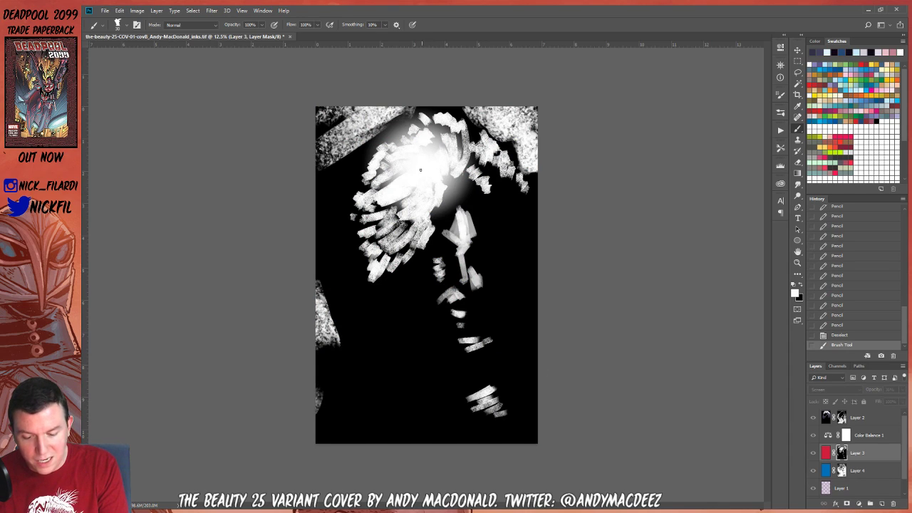
pyautogui.click(814, 453)
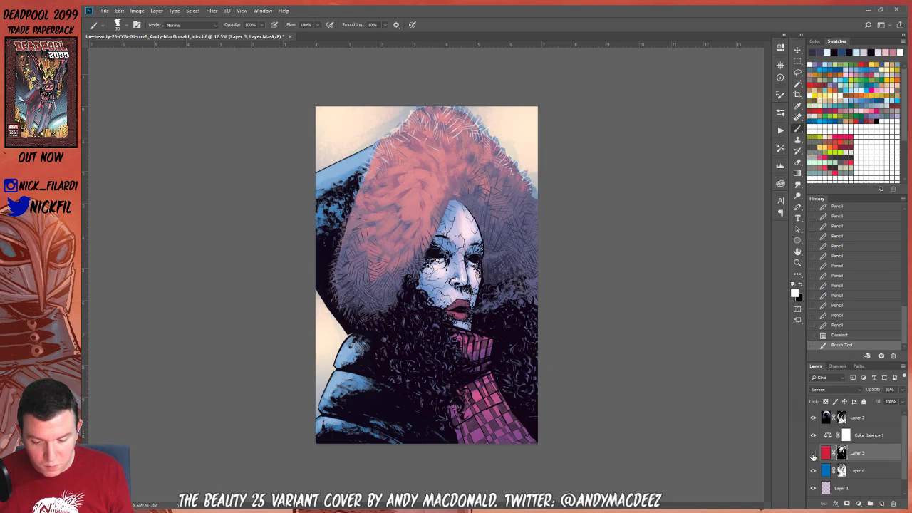
pyautogui.click(813, 454)
pyautogui.click(812, 453)
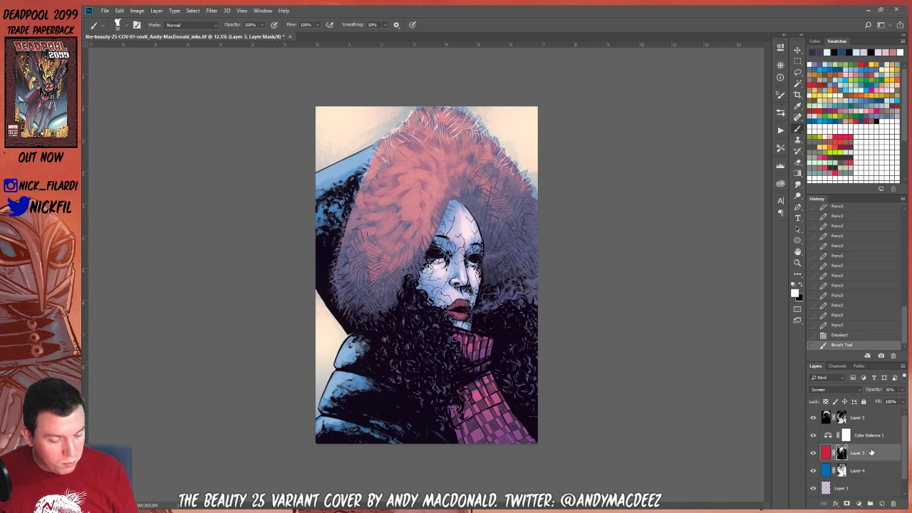
# Add a new layer above Layer 3, fill it with pale blue, and set its blend mode to Color Dodge
pyautogui.click(881, 503)
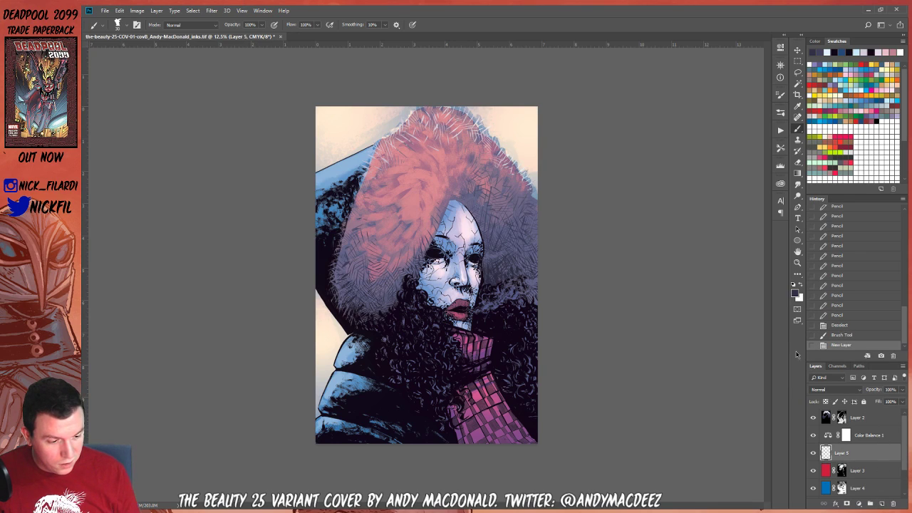
pyautogui.click(858, 85)
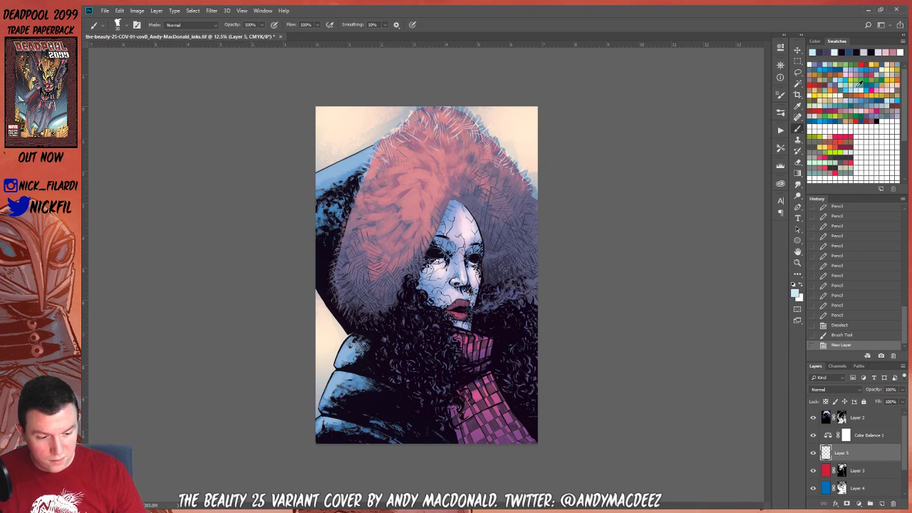
pyautogui.hotkey('alt', 'BackSpace')
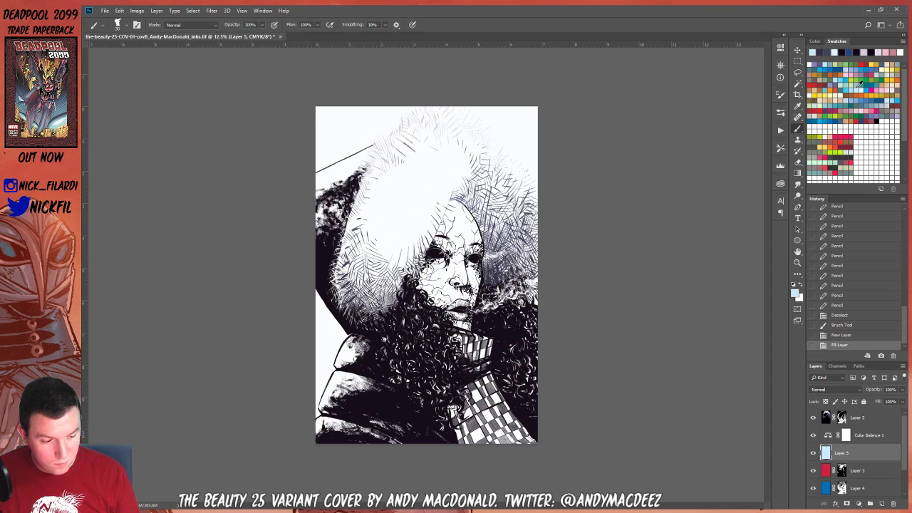
pyautogui.click(827, 391)
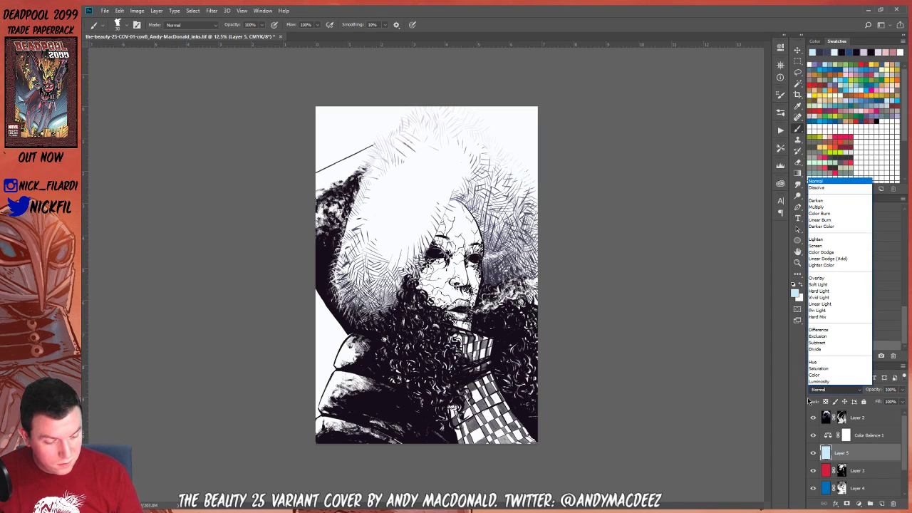
pyautogui.click(820, 251)
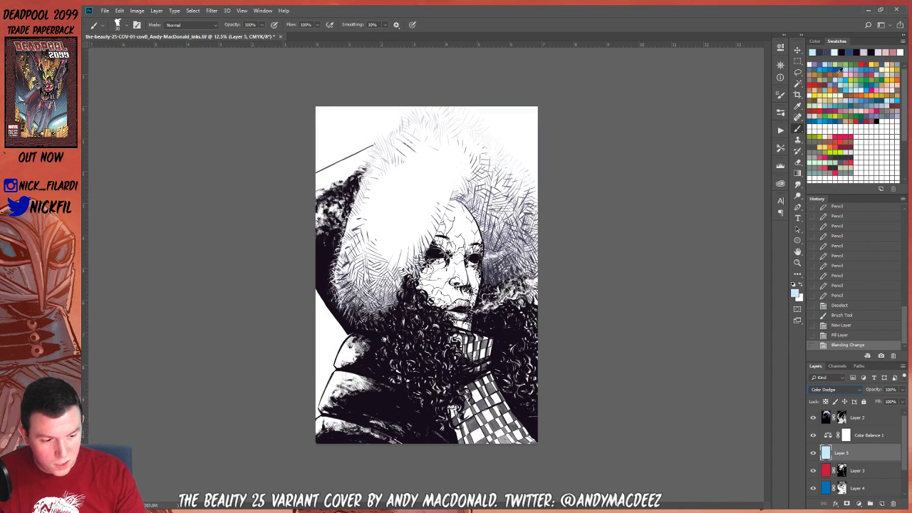
# Try an orange fill on the Color Dodge layer
pyautogui.click(834, 65)
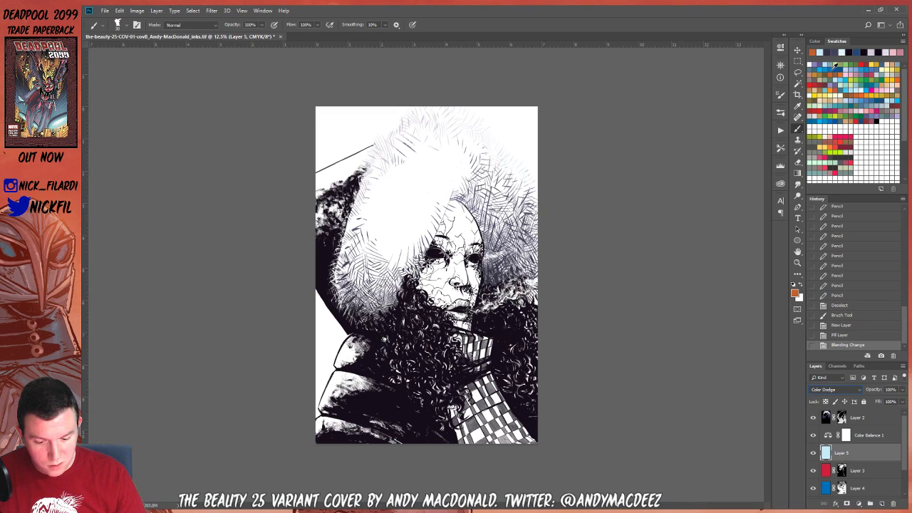
pyautogui.click(696, 401)
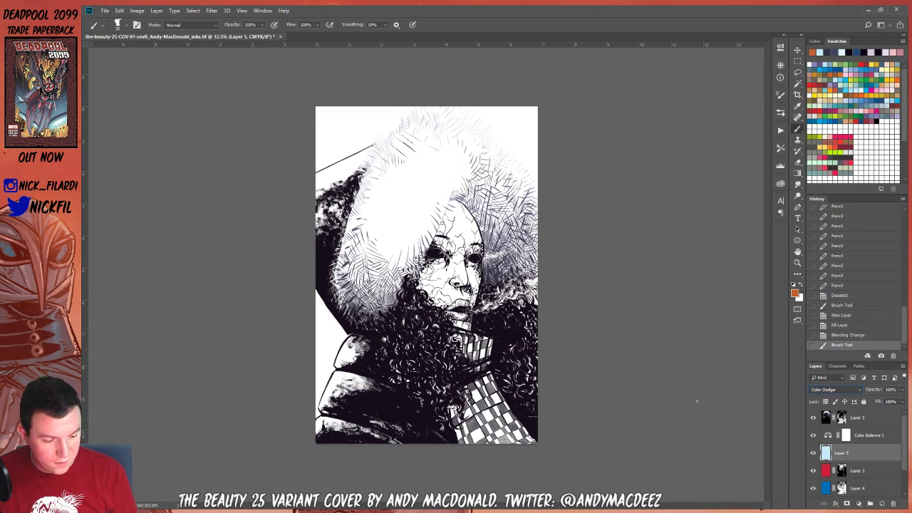
pyautogui.click(850, 335)
pyautogui.click(849, 345)
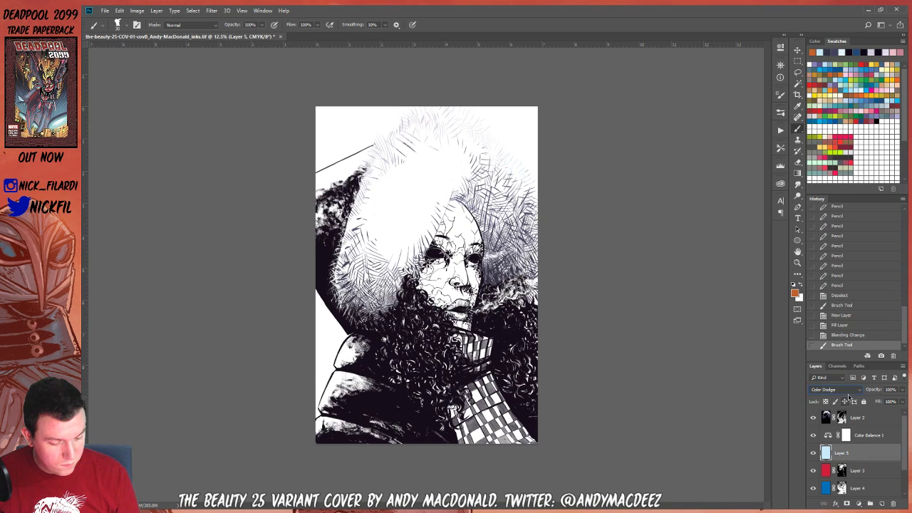
pyautogui.click(855, 392)
pyautogui.click(856, 390)
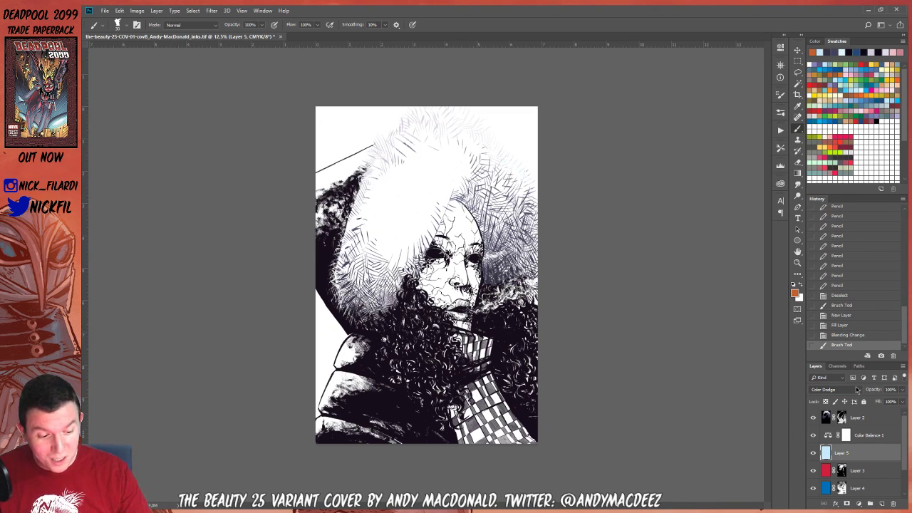
pyautogui.hotkey('alt', 'BackSpace')
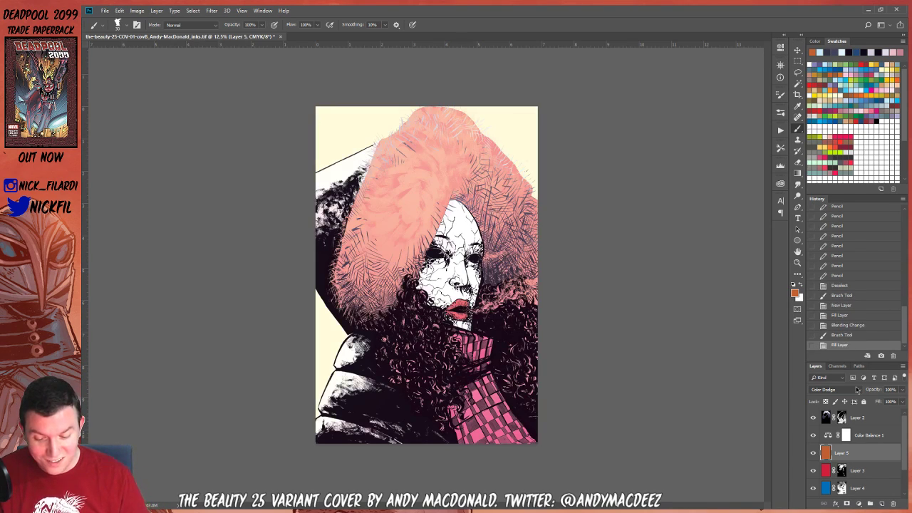
# Refill Layer 5 with light blue, and replace that with a stronger sky blue swatch
pyautogui.click(852, 86)
pyautogui.hotkey('alt', 'BackSpace')
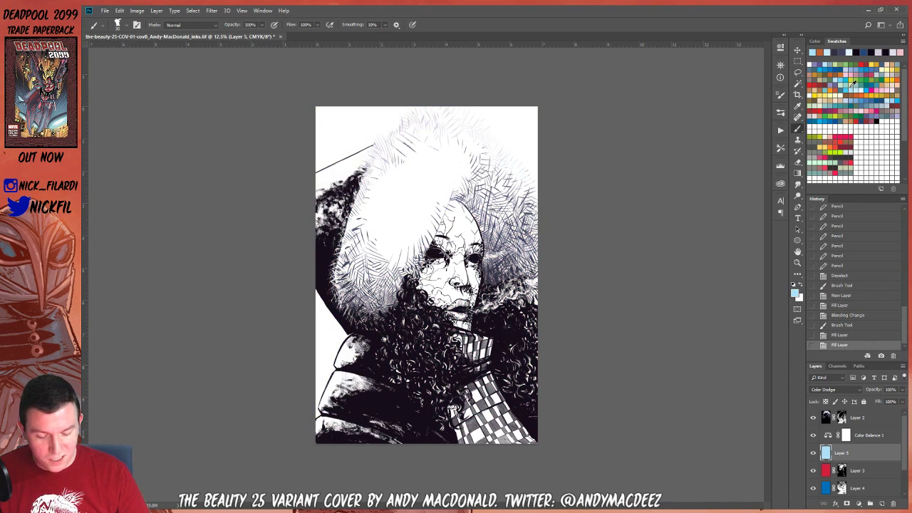
pyautogui.click(838, 76)
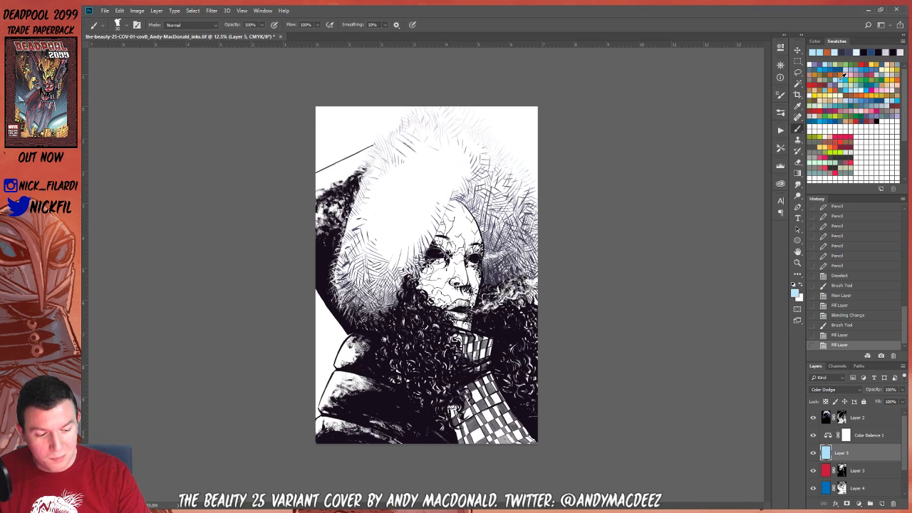
pyautogui.click(845, 74)
pyautogui.hotkey('alt', 'BackSpace')
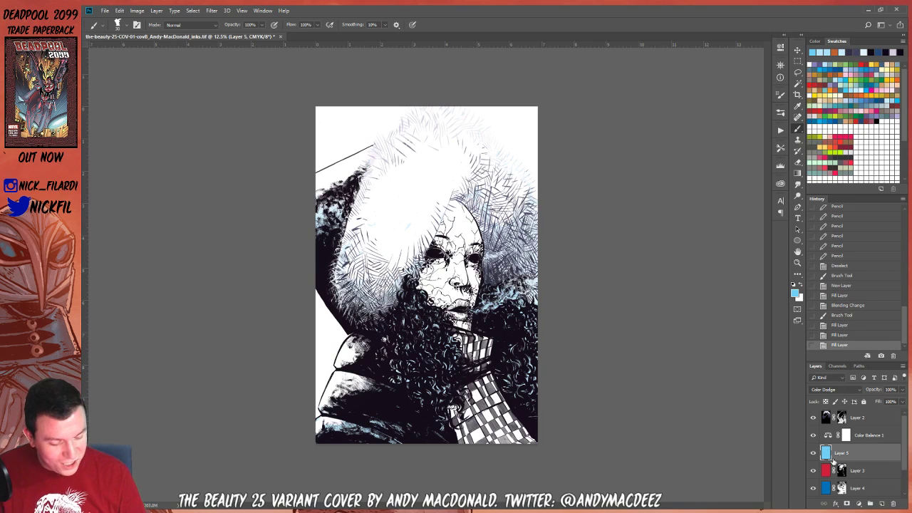
# Add a layer mask to Layer 5 and fill the mask with black
pyautogui.click(846, 504)
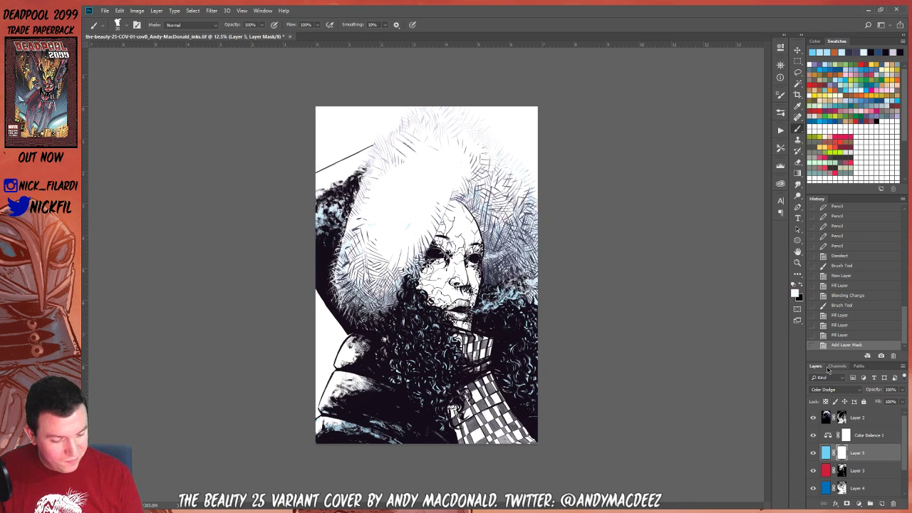
pyautogui.click(801, 285)
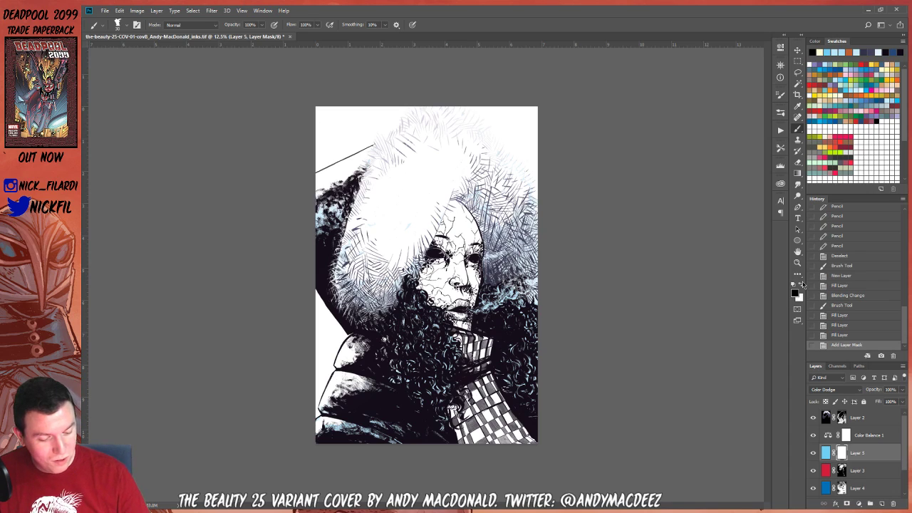
pyautogui.hotkey('alt', 'BackSpace')
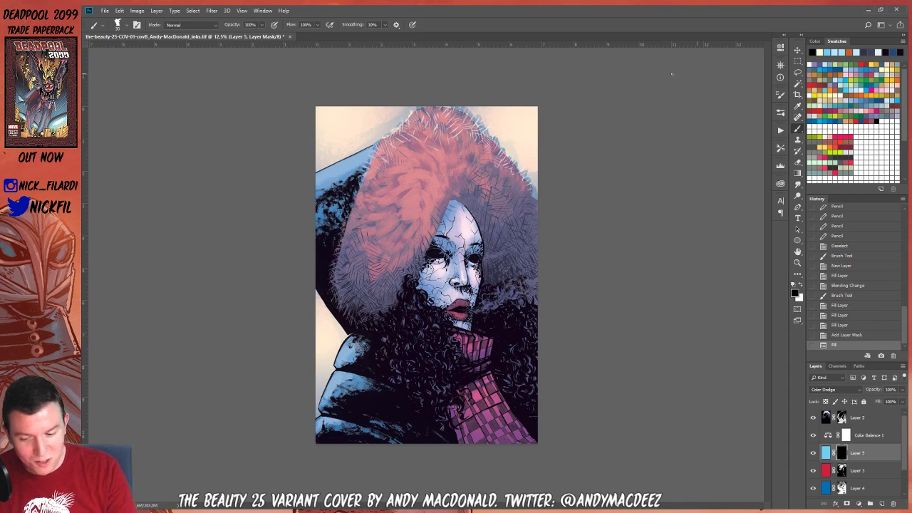
# Paint white on Layer 5's mask with the textured brush at 250 px and smaller to highlight the fur's crown and outer rim
pyautogui.click(116, 23)
pyautogui.click(408, 173)
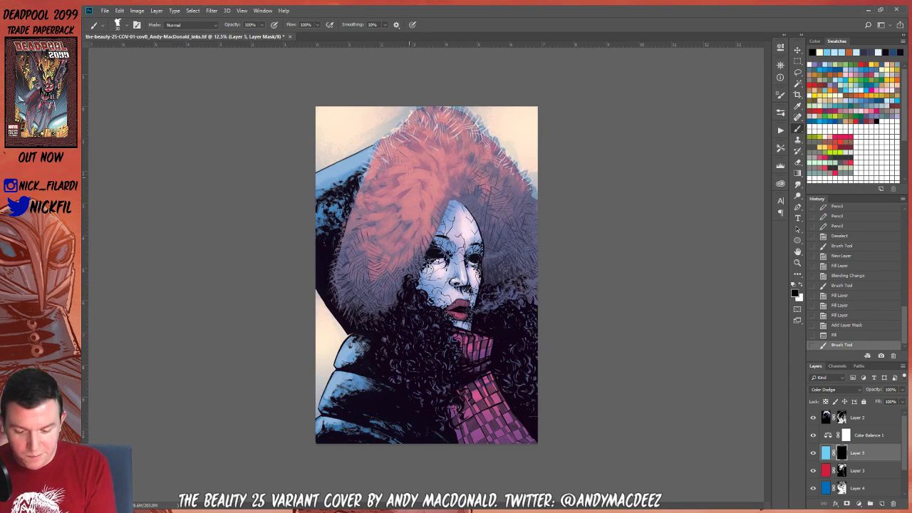
pyautogui.moveTo(418, 162); pyautogui.dragTo(431, 162)
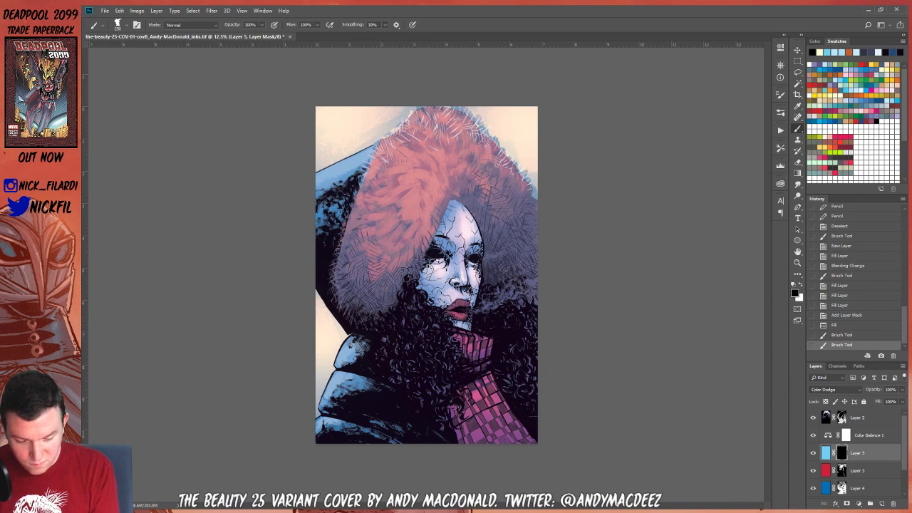
pyautogui.press('x')
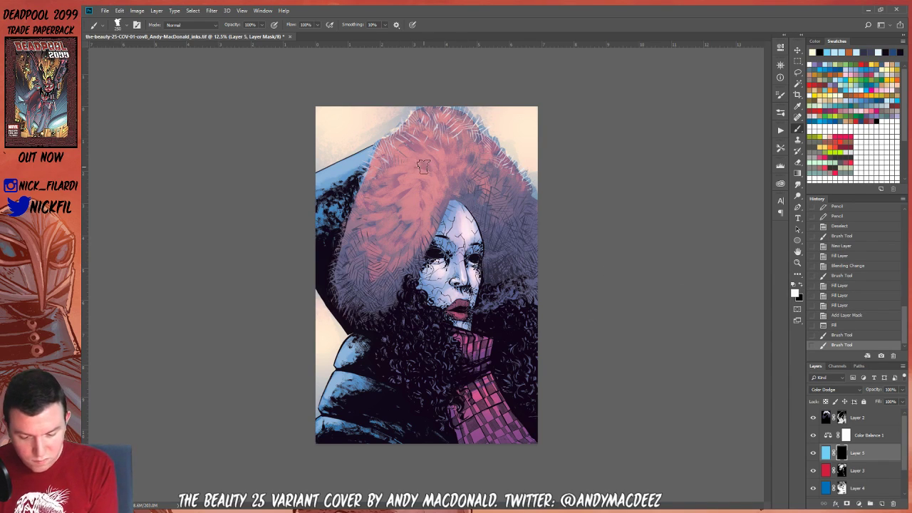
pyautogui.moveTo(423, 167)
pyautogui.mouseDown()
pyautogui.moveTo(387, 172)
pyautogui.moveTo(412, 192)
pyautogui.moveTo(416, 156)
pyautogui.mouseUp()
pyautogui.moveTo(415, 158)
pyautogui.mouseDown()
pyautogui.moveTo(428, 180)
pyautogui.moveTo(432, 156)
pyautogui.moveTo(524, 255)
pyautogui.moveTo(430, 142)
pyautogui.moveTo(444, 180)
pyautogui.moveTo(438, 145)
pyautogui.moveTo(449, 166)
pyautogui.moveTo(458, 128)
pyautogui.moveTo(454, 169)
pyautogui.moveTo(471, 151)
pyautogui.mouseUp()
pyautogui.moveTo(431, 177)
pyautogui.mouseDown()
pyautogui.moveTo(429, 151)
pyautogui.moveTo(388, 132)
pyautogui.moveTo(432, 105)
pyautogui.moveTo(459, 120)
pyautogui.mouseUp()
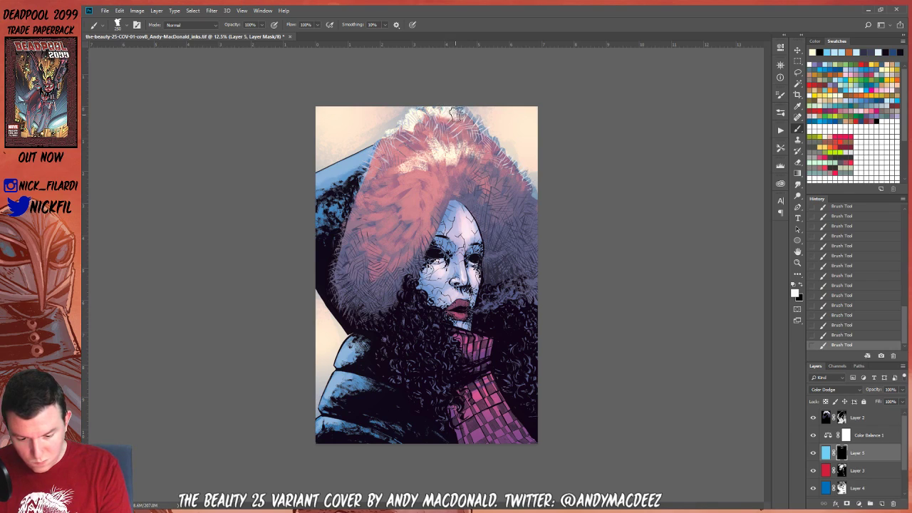
pyautogui.moveTo(484, 136); pyautogui.dragTo(508, 158)
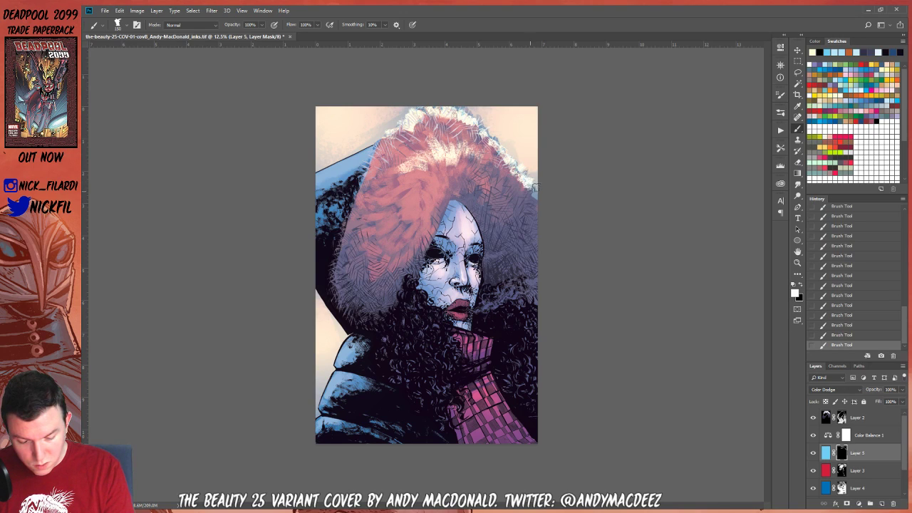
pyautogui.moveTo(517, 156); pyautogui.dragTo(436, 101)
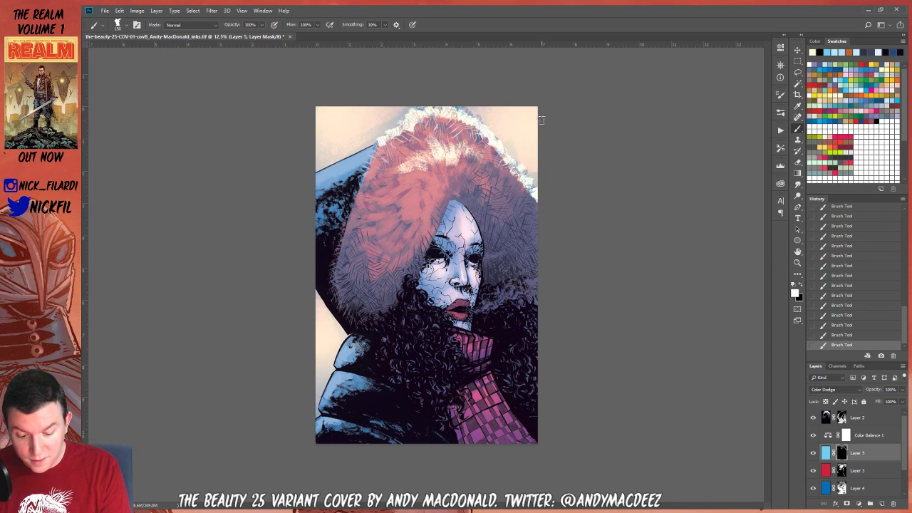
# Paint white on the mask over the hood and coat edges and the cream background, using 100 to 400 px brushes at 50% and 100% opacity
pyautogui.moveTo(377, 143)
pyautogui.mouseDown()
pyautogui.moveTo(308, 180)
pyautogui.moveTo(375, 145)
pyautogui.mouseUp()
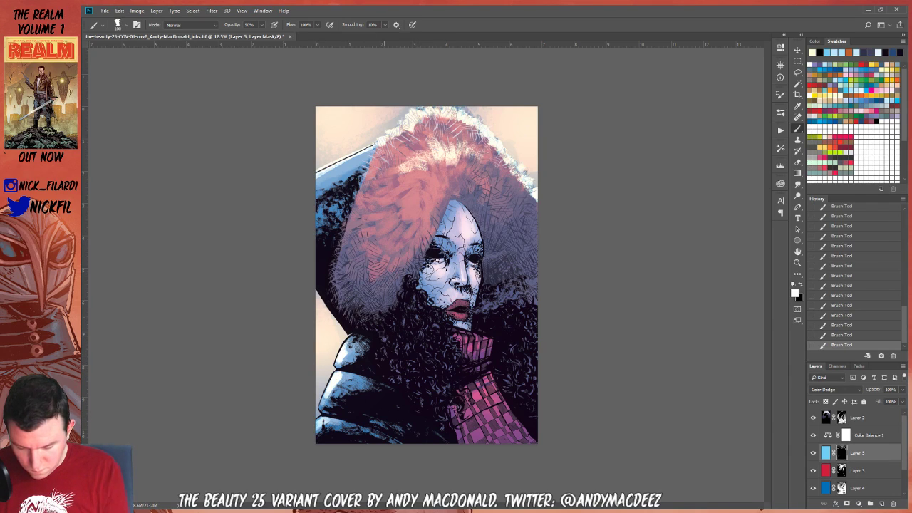
pyautogui.moveTo(313, 278)
pyautogui.mouseDown()
pyautogui.moveTo(326, 301)
pyautogui.moveTo(326, 356)
pyautogui.moveTo(316, 371)
pyautogui.mouseUp()
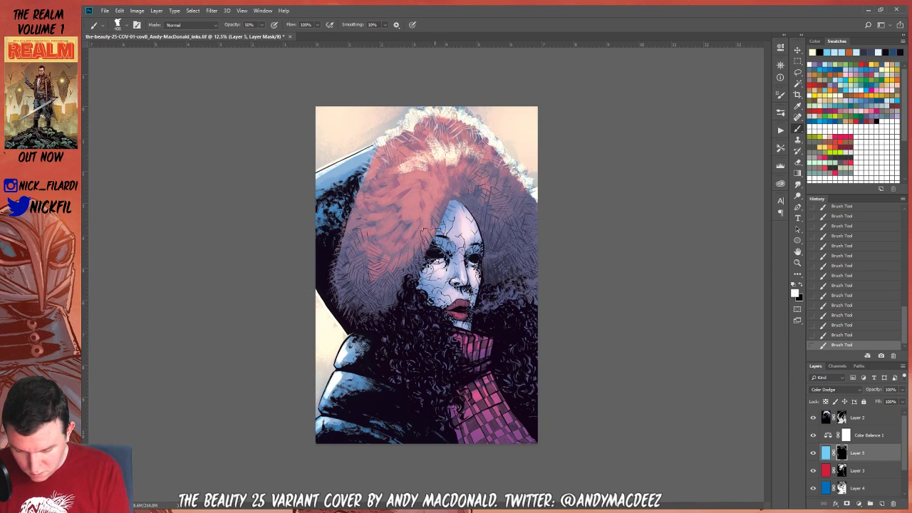
pyautogui.moveTo(326, 134)
pyautogui.mouseDown()
pyautogui.moveTo(368, 114)
pyautogui.moveTo(327, 112)
pyautogui.moveTo(356, 130)
pyautogui.moveTo(329, 150)
pyautogui.moveTo(397, 92)
pyautogui.mouseUp()
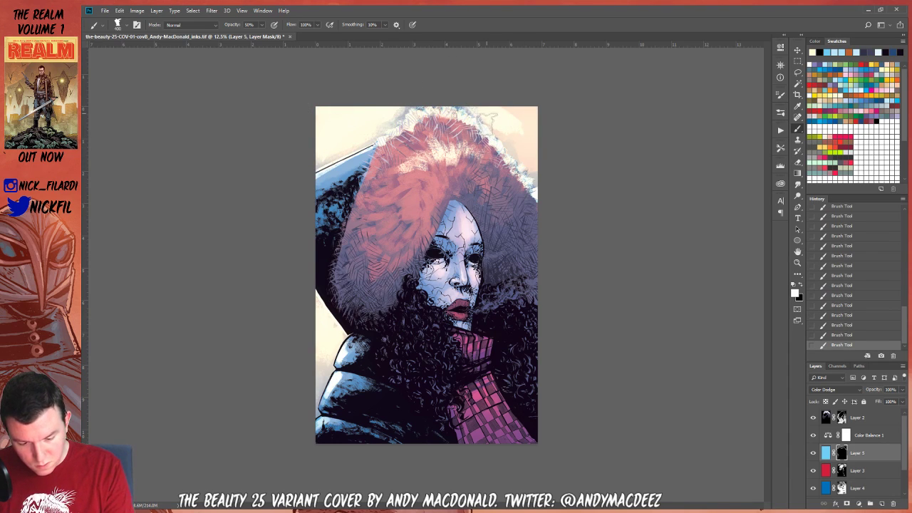
pyautogui.moveTo(491, 124)
pyautogui.mouseDown()
pyautogui.moveTo(535, 158)
pyautogui.moveTo(543, 143)
pyautogui.moveTo(525, 132)
pyautogui.moveTo(537, 110)
pyautogui.moveTo(507, 132)
pyautogui.moveTo(542, 169)
pyautogui.mouseUp()
pyautogui.press('0')
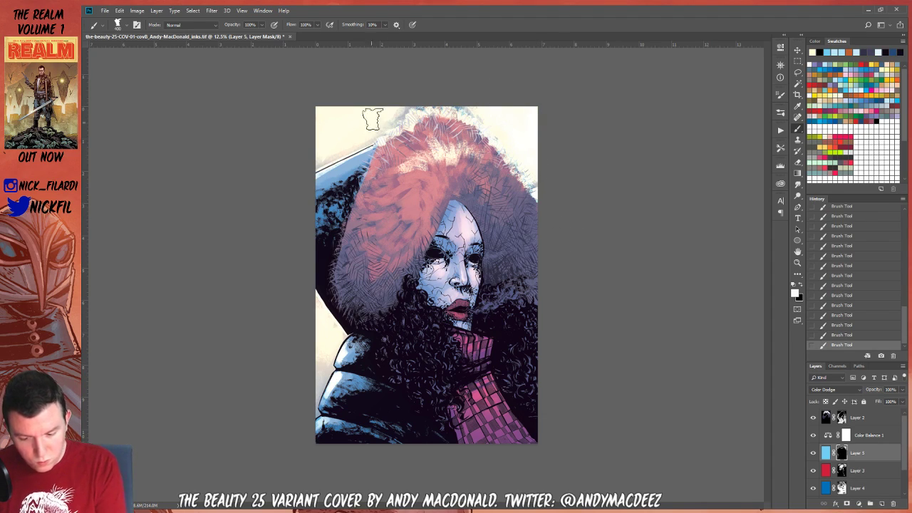
pyautogui.moveTo(373, 119)
pyautogui.mouseDown()
pyautogui.moveTo(403, 112)
pyautogui.moveTo(335, 147)
pyautogui.moveTo(420, 103)
pyautogui.moveTo(464, 99)
pyautogui.moveTo(430, 98)
pyautogui.moveTo(487, 110)
pyautogui.moveTo(444, 100)
pyautogui.mouseUp()
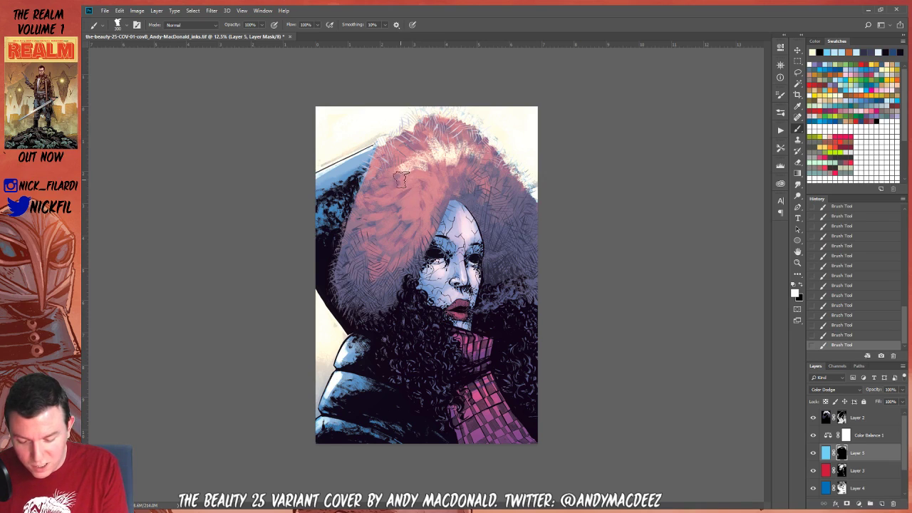
# Build up swirling white strokes on the mask over the fur left of the face with 300 and 200 px brushes at 50% opacity
pyautogui.press('5')
pyautogui.moveTo(410, 168)
pyautogui.mouseDown()
pyautogui.moveTo(443, 174)
pyautogui.moveTo(443, 158)
pyautogui.moveTo(452, 164)
pyautogui.moveTo(448, 178)
pyautogui.moveTo(426, 134)
pyautogui.moveTo(427, 159)
pyautogui.moveTo(391, 151)
pyautogui.moveTo(403, 158)
pyautogui.moveTo(428, 150)
pyautogui.moveTo(425, 125)
pyautogui.moveTo(436, 141)
pyautogui.moveTo(445, 139)
pyautogui.moveTo(433, 129)
pyautogui.moveTo(462, 142)
pyautogui.moveTo(432, 117)
pyautogui.moveTo(404, 135)
pyautogui.moveTo(404, 151)
pyautogui.moveTo(403, 135)
pyautogui.moveTo(390, 167)
pyautogui.moveTo(384, 156)
pyautogui.moveTo(412, 157)
pyautogui.moveTo(384, 169)
pyautogui.moveTo(395, 164)
pyautogui.moveTo(388, 181)
pyautogui.moveTo(422, 189)
pyautogui.moveTo(385, 187)
pyautogui.moveTo(412, 200)
pyautogui.moveTo(412, 176)
pyautogui.moveTo(424, 207)
pyautogui.moveTo(413, 193)
pyautogui.moveTo(413, 226)
pyautogui.moveTo(424, 199)
pyautogui.moveTo(408, 223)
pyautogui.moveTo(397, 195)
pyautogui.moveTo(366, 207)
pyautogui.moveTo(398, 203)
pyautogui.moveTo(367, 204)
pyautogui.moveTo(377, 182)
pyautogui.moveTo(396, 173)
pyautogui.moveTo(370, 206)
pyautogui.moveTo(373, 174)
pyautogui.moveTo(392, 169)
pyautogui.moveTo(367, 186)
pyautogui.moveTo(375, 153)
pyautogui.moveTo(372, 166)
pyautogui.moveTo(389, 149)
pyautogui.moveTo(374, 153)
pyautogui.moveTo(391, 143)
pyautogui.moveTo(363, 193)
pyautogui.moveTo(400, 207)
pyautogui.mouseUp()
pyautogui.moveTo(445, 177)
pyautogui.mouseDown()
pyautogui.moveTo(438, 200)
pyautogui.moveTo(470, 159)
pyautogui.moveTo(484, 181)
pyautogui.mouseUp()
pyautogui.moveTo(433, 199)
pyautogui.mouseDown()
pyautogui.moveTo(417, 233)
pyautogui.moveTo(392, 206)
pyautogui.moveTo(380, 207)
pyautogui.moveTo(391, 220)
pyautogui.moveTo(369, 217)
pyautogui.moveTo(400, 229)
pyautogui.moveTo(386, 227)
pyautogui.moveTo(376, 241)
pyautogui.moveTo(398, 237)
pyautogui.moveTo(384, 252)
pyautogui.moveTo(418, 235)
pyautogui.mouseUp()
pyautogui.moveTo(408, 218)
pyautogui.mouseDown()
pyautogui.moveTo(429, 199)
pyautogui.moveTo(425, 186)
pyautogui.moveTo(422, 207)
pyautogui.moveTo(438, 181)
pyautogui.moveTo(424, 222)
pyautogui.moveTo(408, 178)
pyautogui.moveTo(350, 232)
pyautogui.mouseUp()
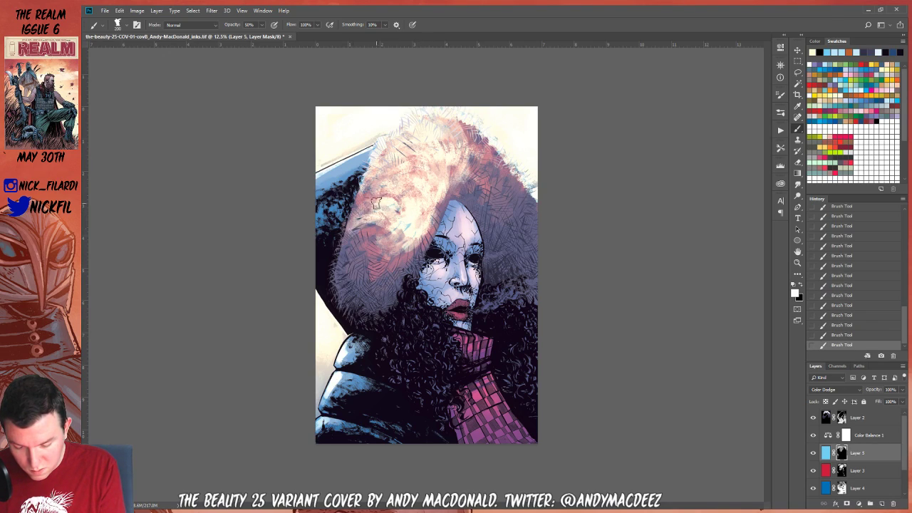
pyautogui.moveTo(370, 186); pyautogui.dragTo(360, 200)
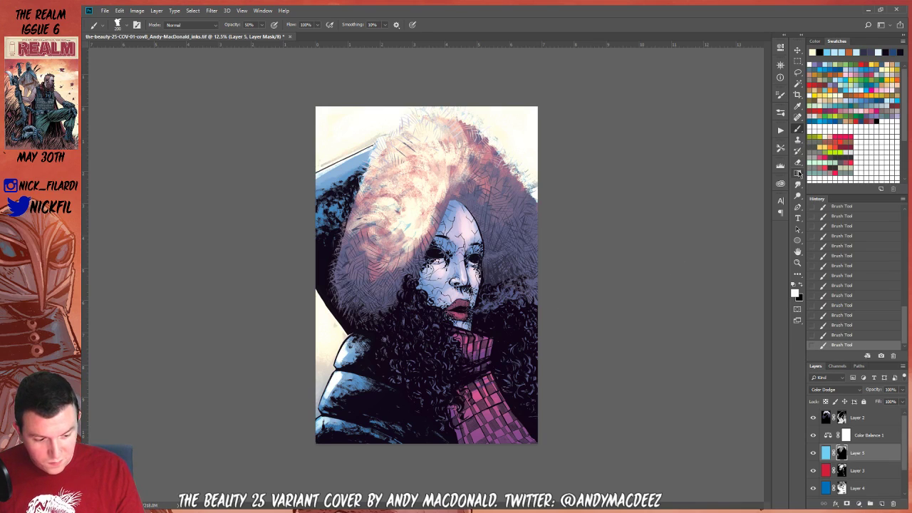
# Display Layer 5's mask on its own and lasso the upper part of the cover down to the collar
pyautogui.click(797, 173)
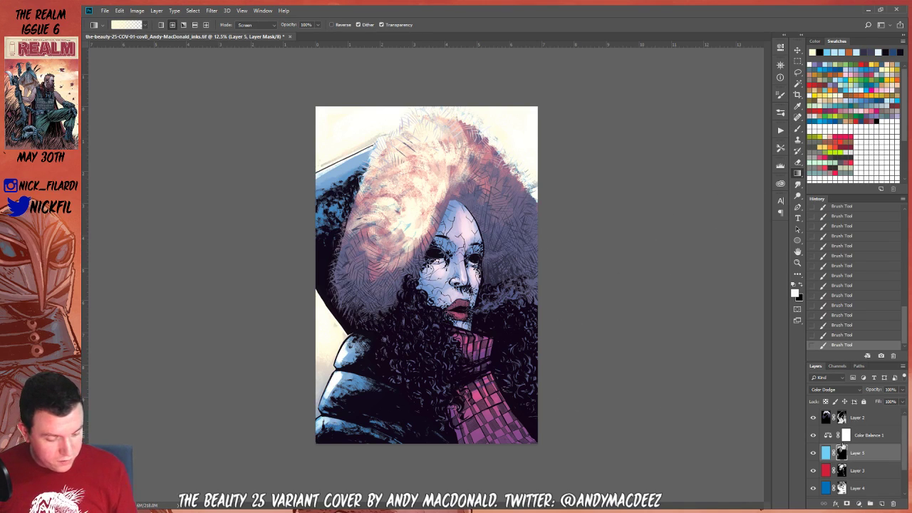
pyautogui.keyDown('alt'); pyautogui.click(841, 453); pyautogui.keyUp('alt')
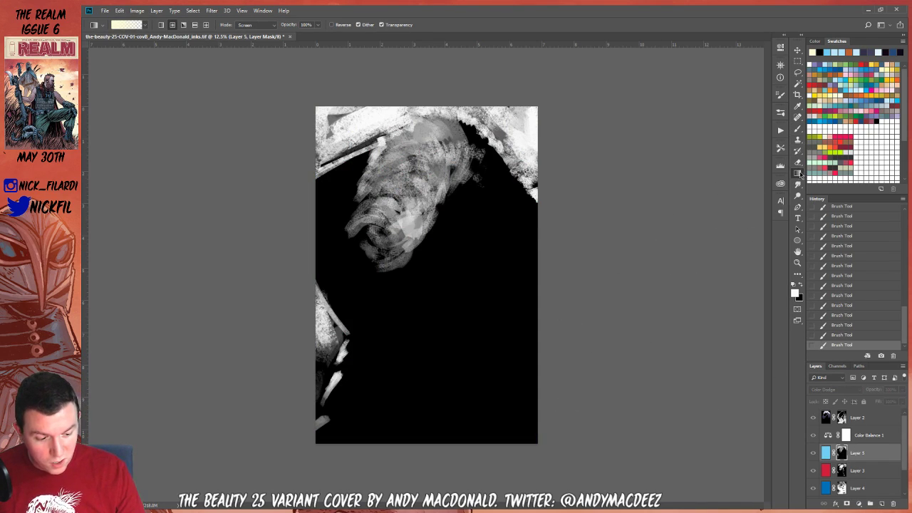
pyautogui.press('x')
pyautogui.press('l')
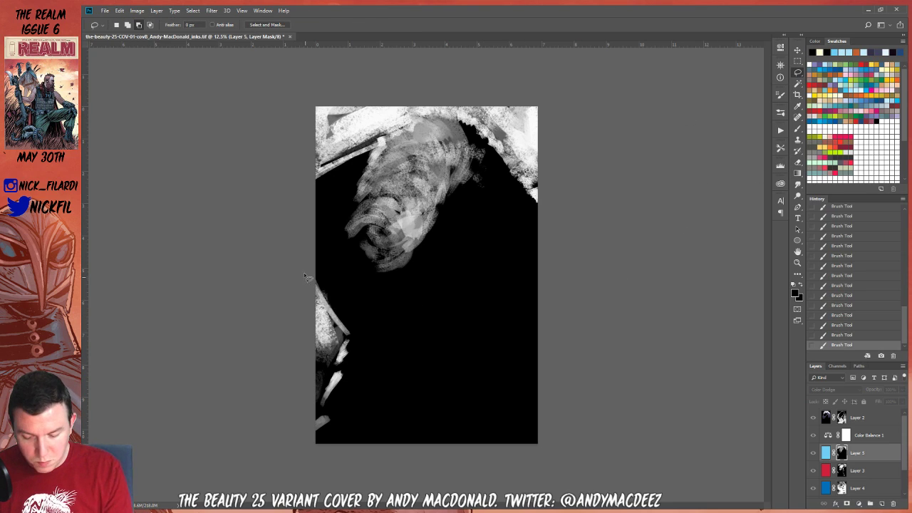
pyautogui.moveTo(303, 259)
pyautogui.mouseDown()
pyautogui.moveTo(366, 327)
pyautogui.moveTo(313, 476)
pyautogui.moveTo(298, 243)
pyautogui.moveTo(396, 333)
pyautogui.moveTo(579, 207)
pyautogui.mouseUp()
pyautogui.hotkey('ctrl', 'z')
# Target Layer 5's blue fill instead of its mask and keep the layer's blend mode at Color Dodge
pyautogui.click(825, 453)
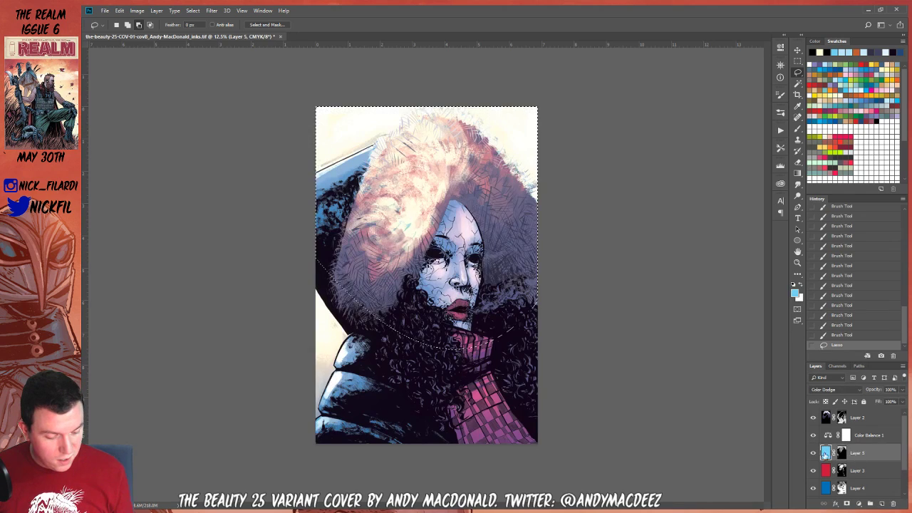
pyautogui.click(837, 391)
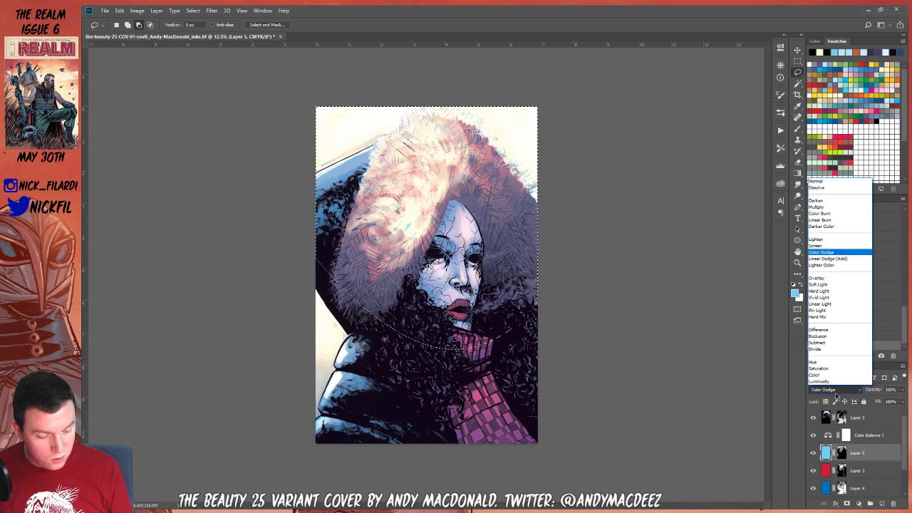
pyautogui.click(828, 253)
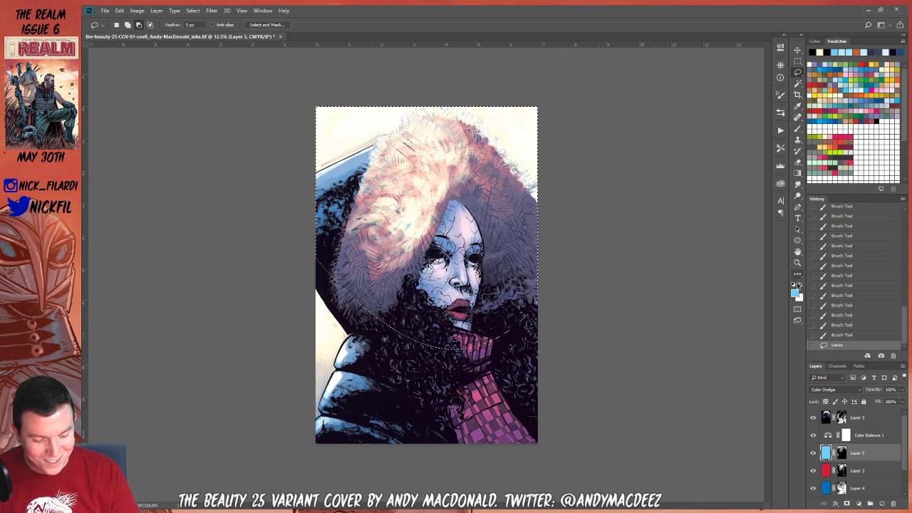
# Try a black Screen-mode gradient across the lassoed area of Layer 5's mask and undo it
pyautogui.click(794, 284)
pyautogui.click(798, 173)
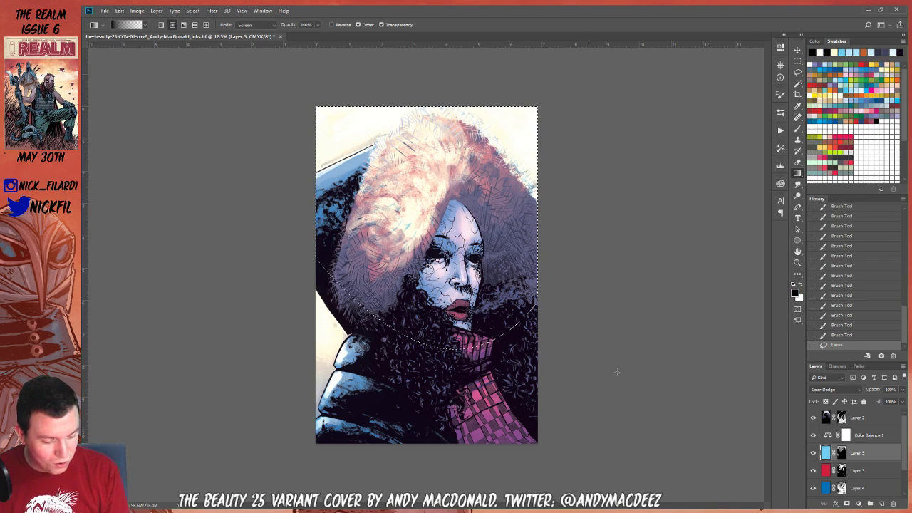
pyautogui.click(843, 455)
pyautogui.moveTo(383, 285); pyautogui.dragTo(434, 99)
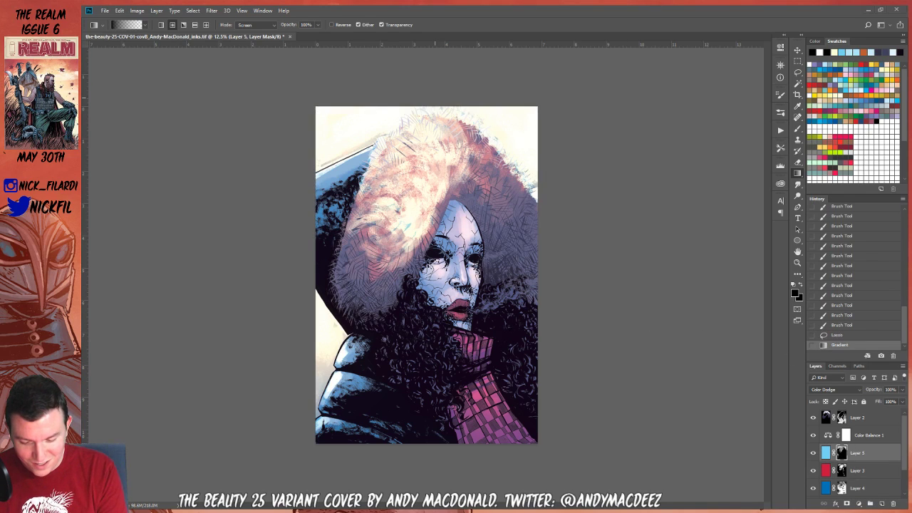
pyautogui.hotkey('ctrl', 'z')
# Try darkening the lassoed fur on Layer 5's mask with three black radial gradients in Normal mode, and deselect
pyautogui.click(253, 25)
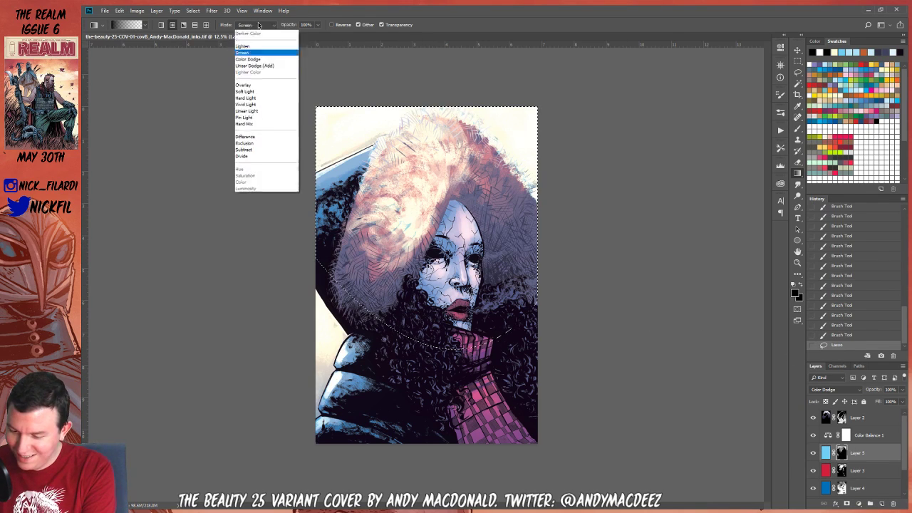
pyautogui.click(261, 32)
pyautogui.moveTo(398, 238); pyautogui.dragTo(418, 323)
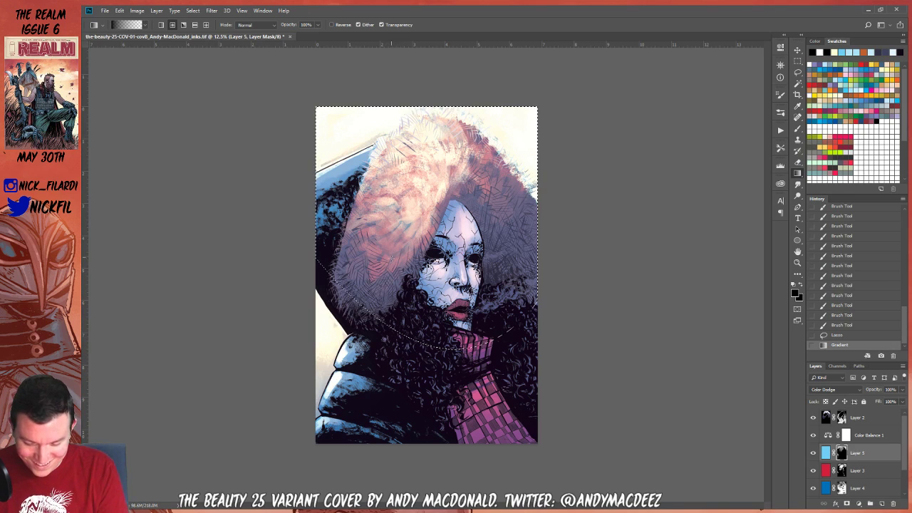
pyautogui.moveTo(391, 257); pyautogui.dragTo(411, 319)
pyautogui.moveTo(407, 232); pyautogui.dragTo(427, 299)
pyautogui.hotkey('ctrl', 'd')
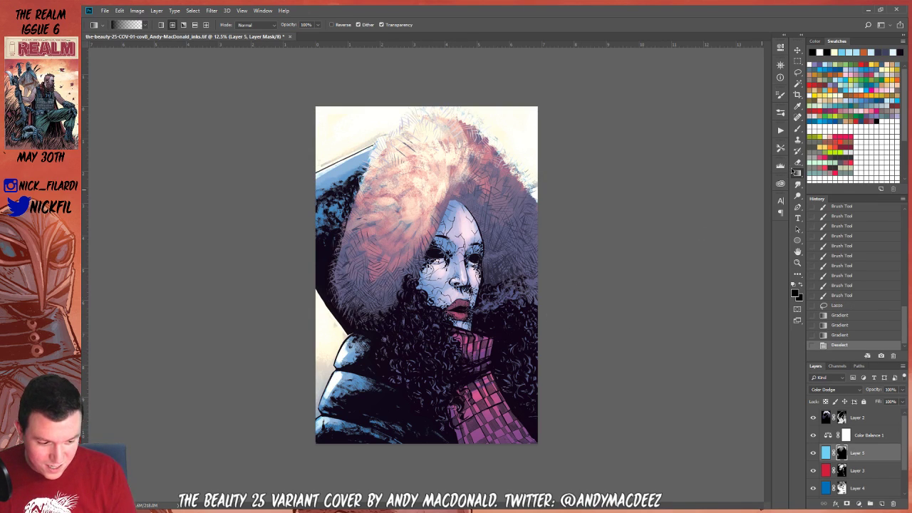
# Revert to a brush state before the lasso and gradients, then paint black into the fur on Layer 5's mask with 200 and 100 px brushes
pyautogui.click(797, 129)
pyautogui.click(841, 216)
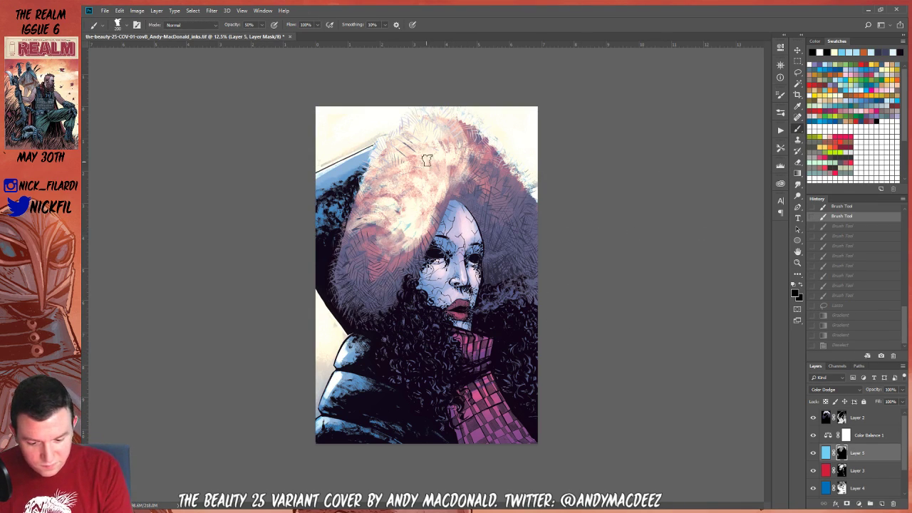
pyautogui.moveTo(426, 160)
pyautogui.mouseDown()
pyautogui.moveTo(440, 183)
pyautogui.moveTo(455, 159)
pyautogui.mouseUp()
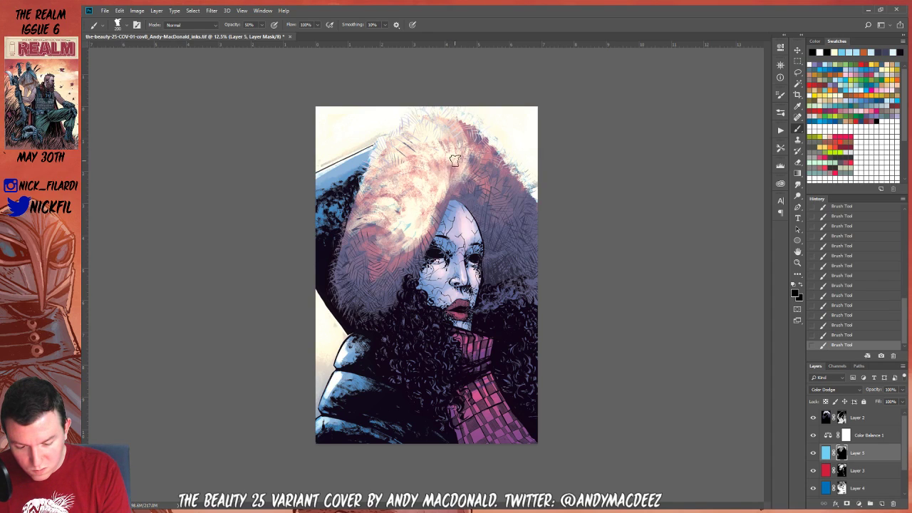
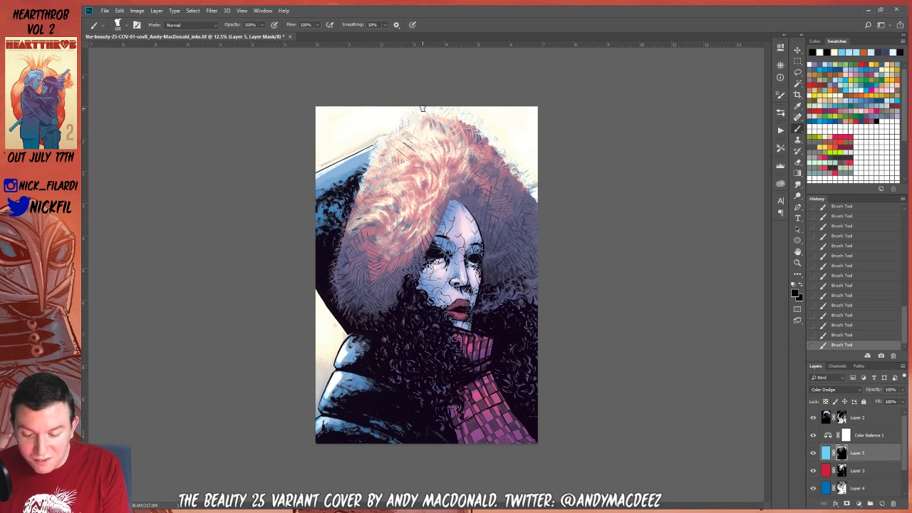
# Paint white strokes into the fur left of the face at 100% opacity, then soften them with a 300 px black brush at 50%
pyautogui.click(801, 286)
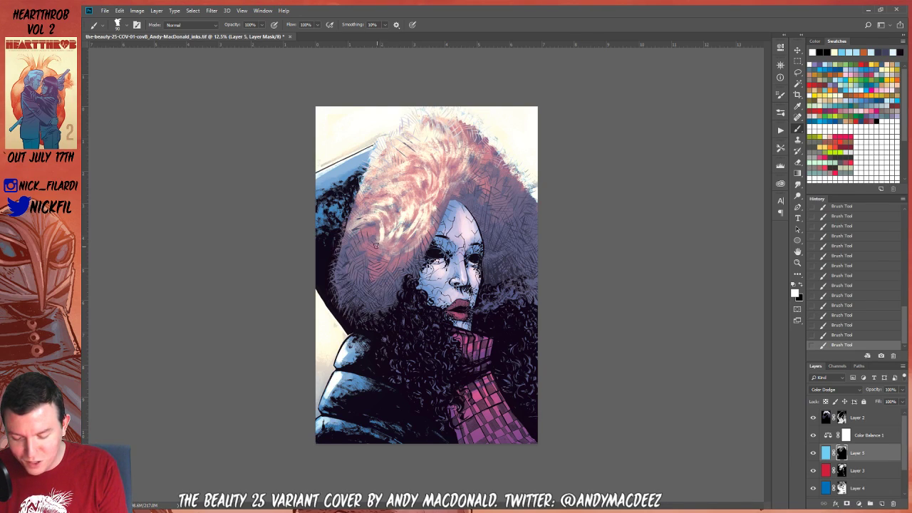
pyautogui.moveTo(371, 224)
pyautogui.mouseDown()
pyautogui.moveTo(362, 242)
pyautogui.moveTo(369, 250)
pyautogui.moveTo(380, 228)
pyautogui.mouseUp()
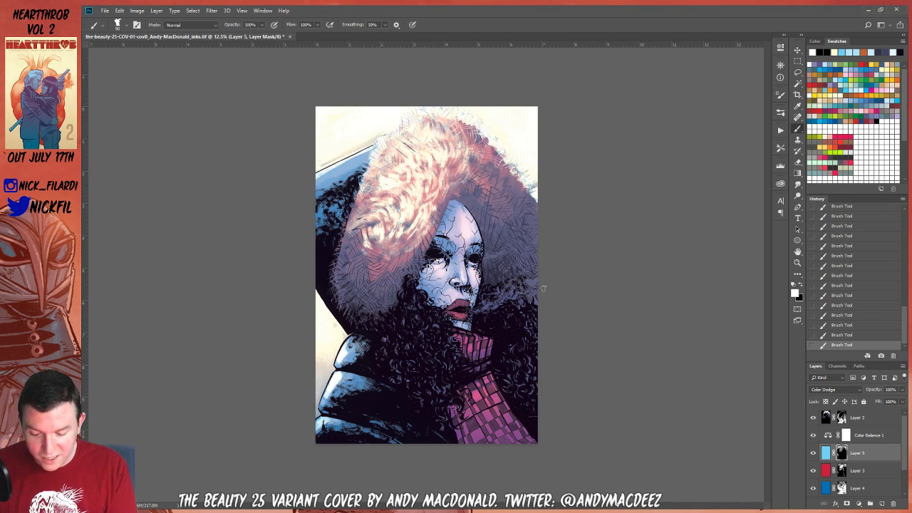
pyautogui.press('x')
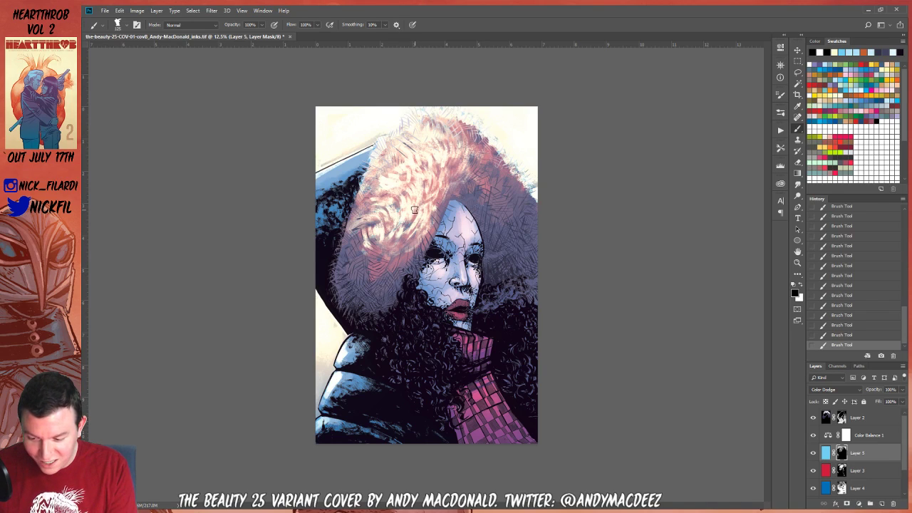
pyautogui.press('5')
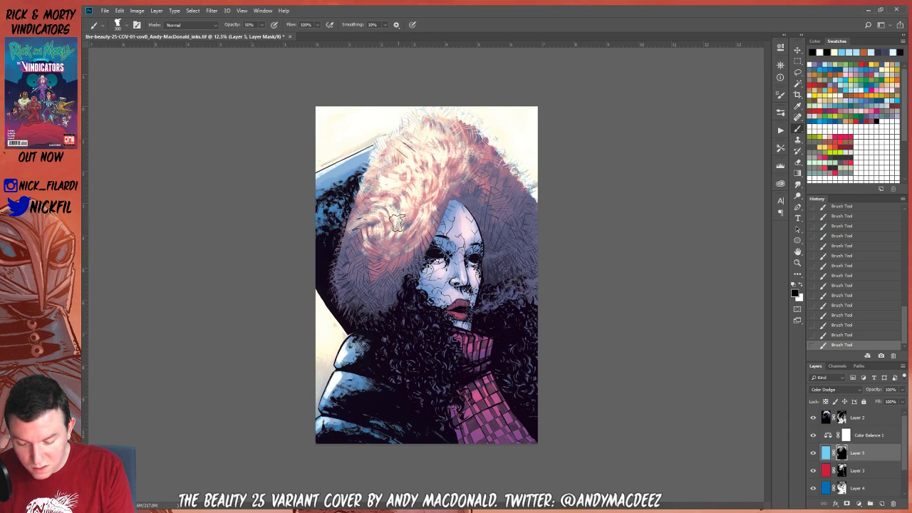
# Choose the ragged splatter brush and break up the fur highlights with black at 100 px, 100% opacity and 62% flow
pyautogui.click(117, 23)
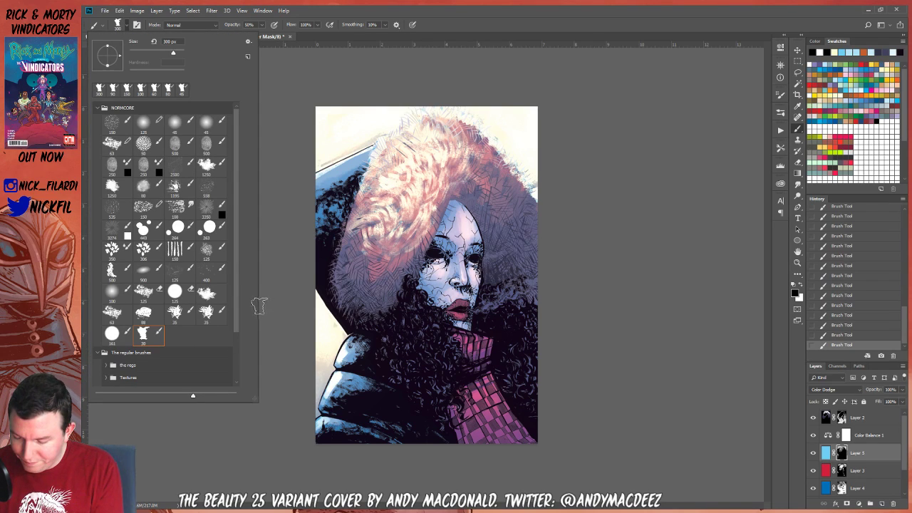
pyautogui.click(178, 311)
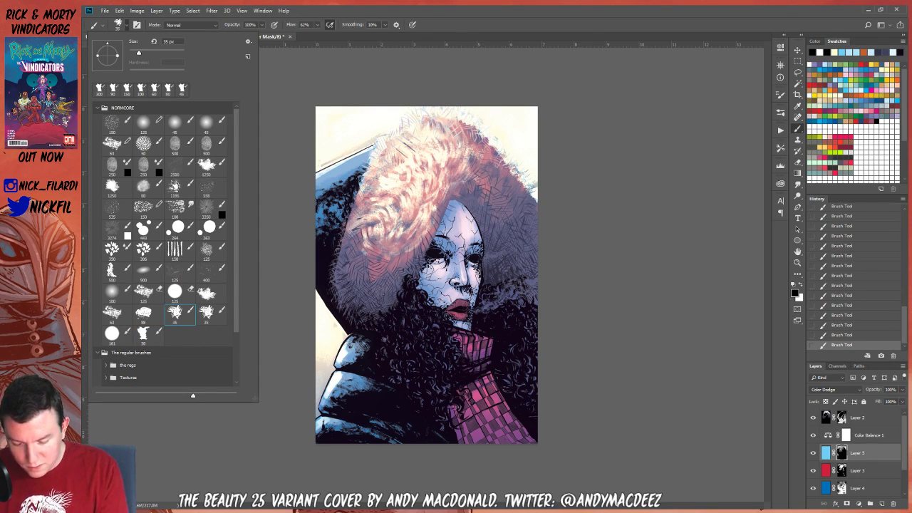
pyautogui.click(368, 302)
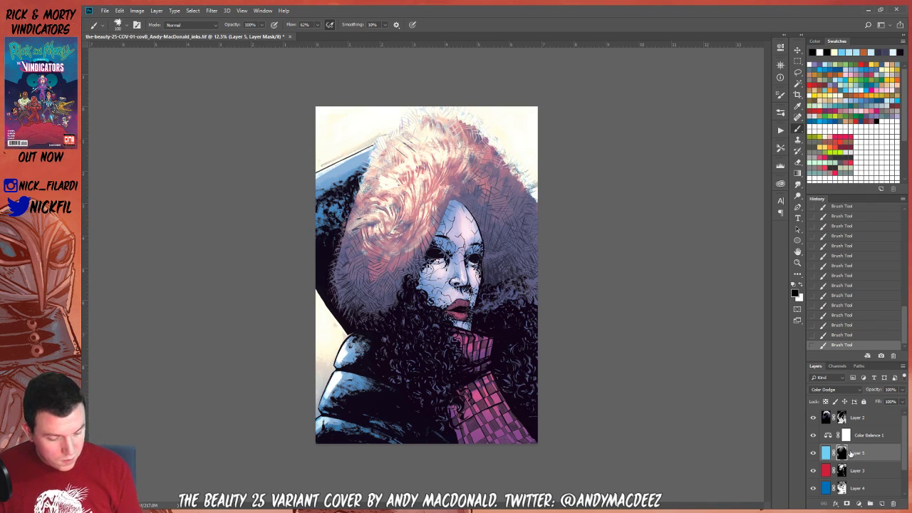
pyautogui.click(874, 437)
pyautogui.click(865, 450)
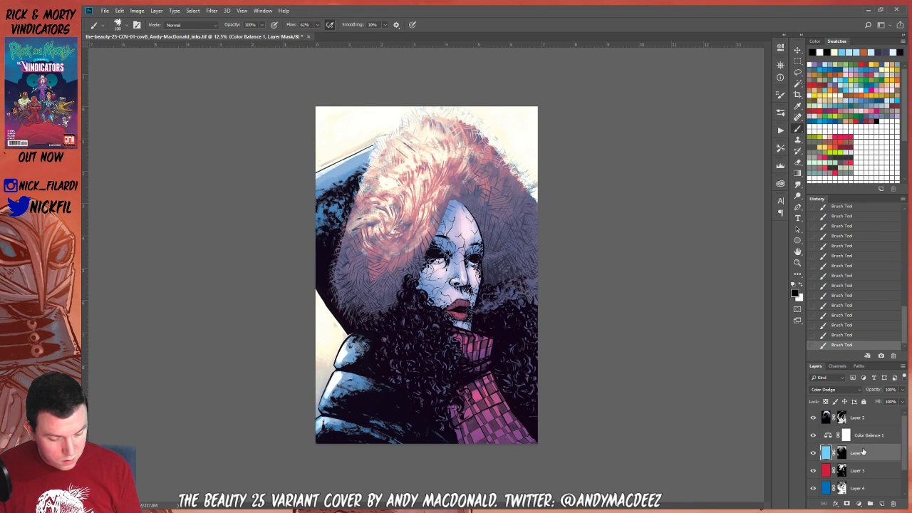
pyautogui.press('super+a')
pyautogui.click(646, 213)
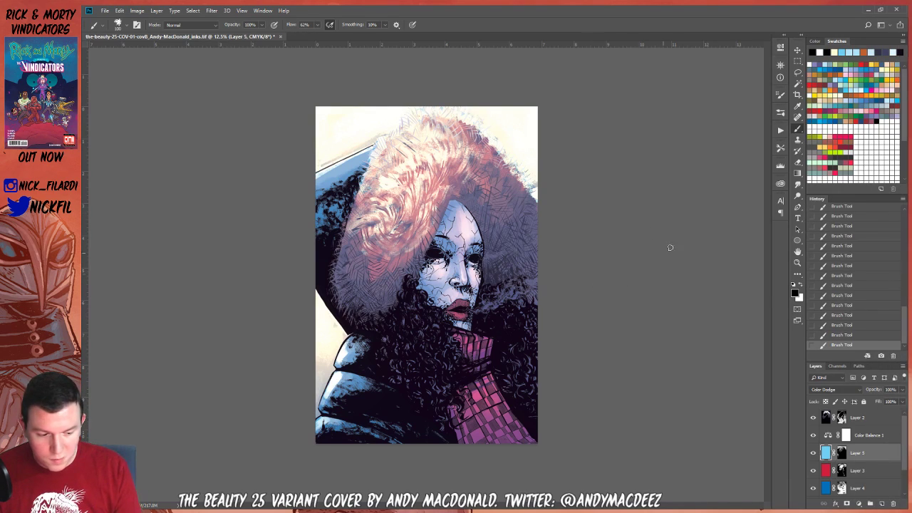
pyautogui.click(841, 215)
pyautogui.hotkey('ctrl', 'z')
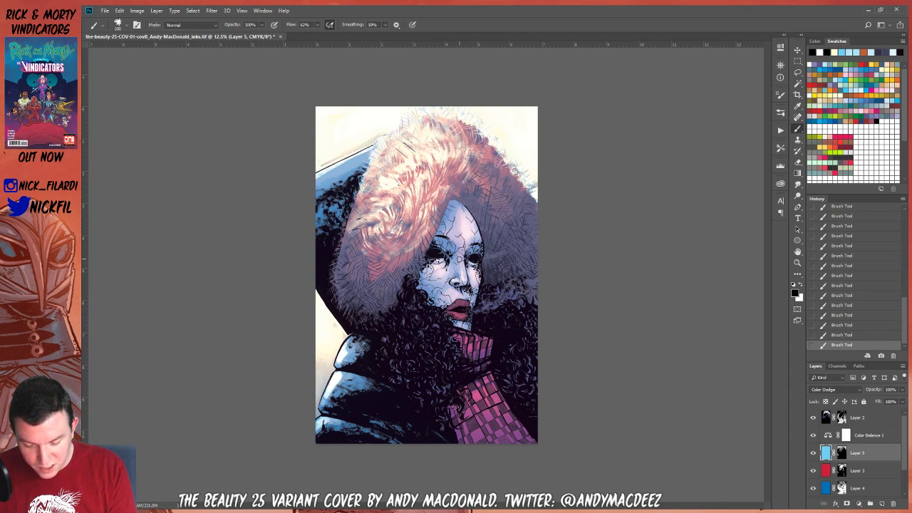
# Paint white highlights over the face on Layer 5's mask, using the splatter brush with 50% flow and the chunky bristle brush at 125 px
pyautogui.click(843, 455)
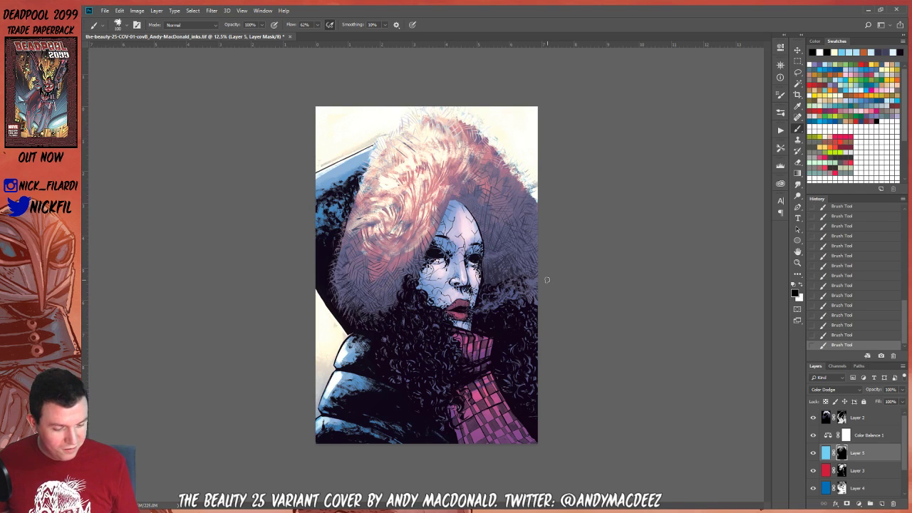
pyautogui.press('x')
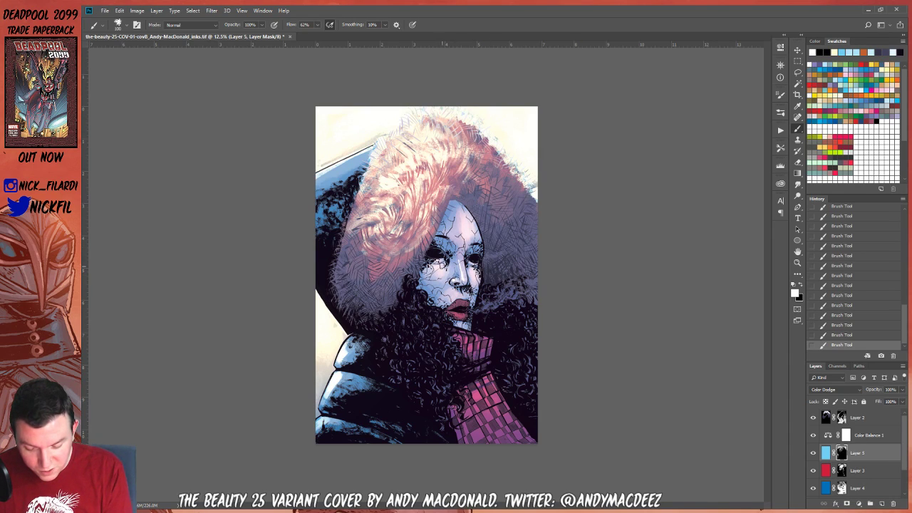
pyautogui.hotkey('shift', '5')
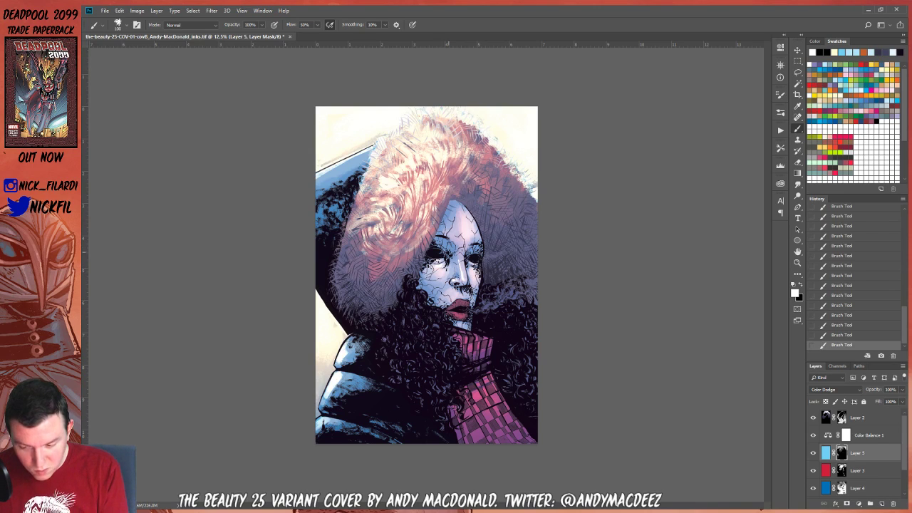
pyautogui.rightClick(184, 191)
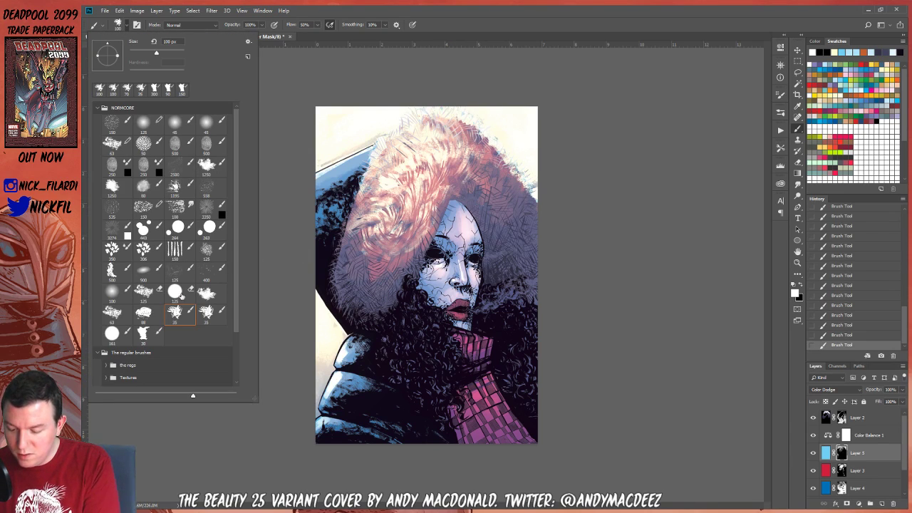
pyautogui.click(150, 337)
pyautogui.click(592, 285)
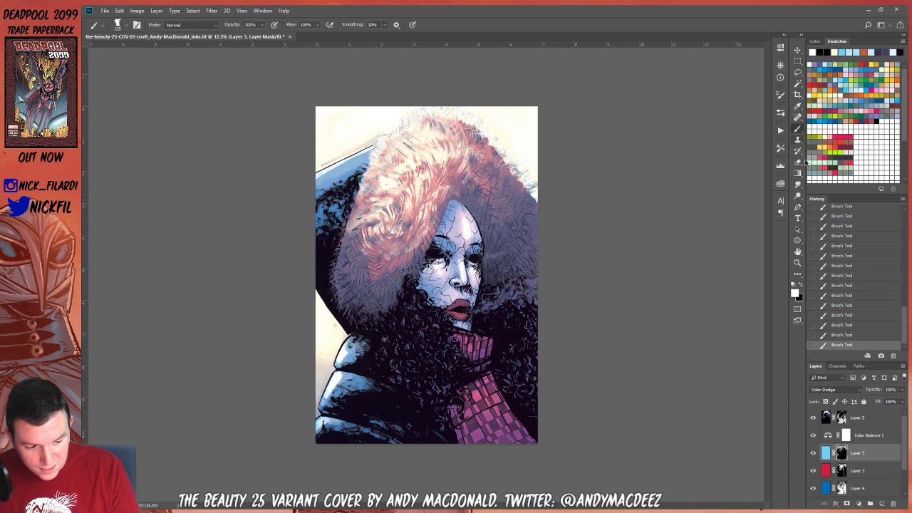
# Tone down the face highlights on Layer 5's mask with black, using the 125 px brush at 50% and 100% opacity
pyautogui.click(797, 174)
pyautogui.click(800, 284)
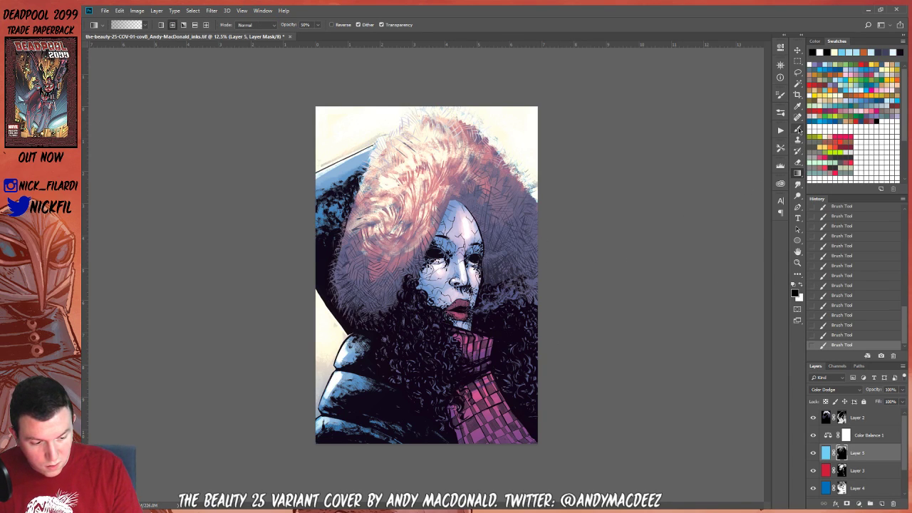
pyautogui.click(797, 129)
pyautogui.press('5')
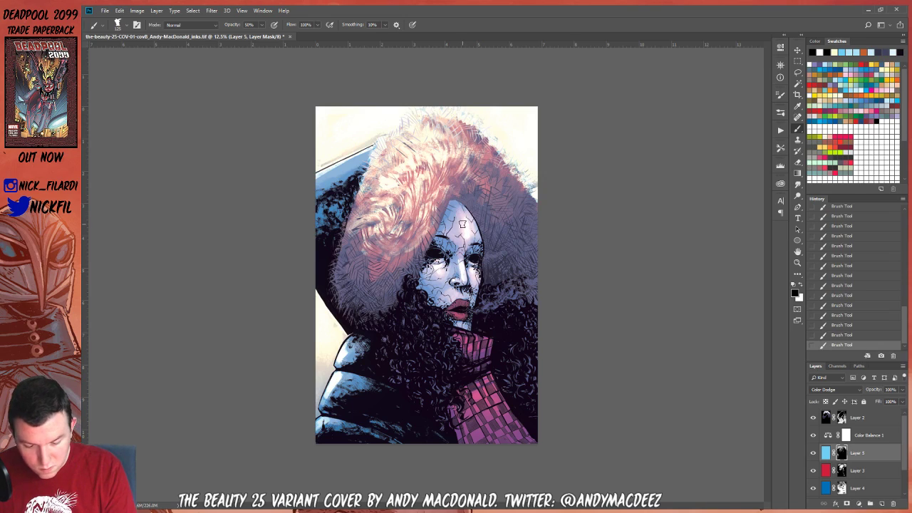
pyautogui.press('0')
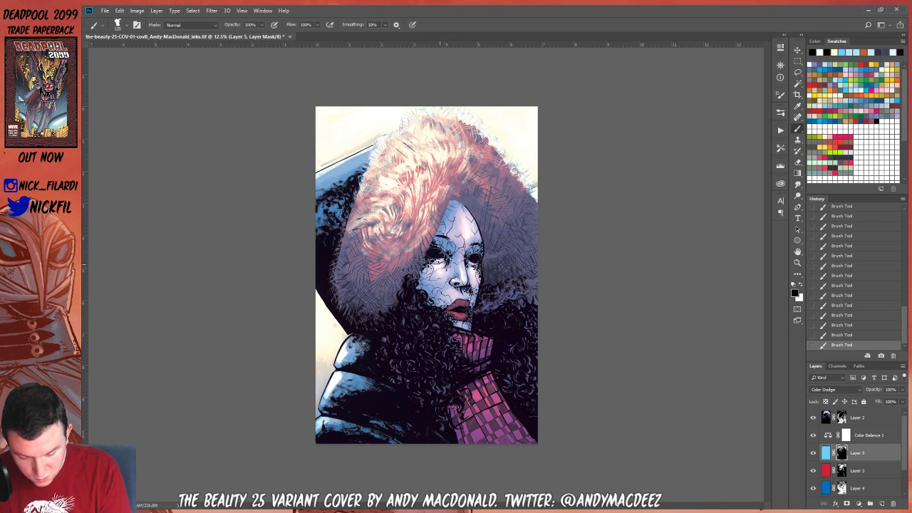
# Paint black strokes through the bright fur left of and above the face with the 125 px brush at 100% opacity
pyautogui.click(797, 262)
pyautogui.click(449, 246)
pyautogui.click(449, 247)
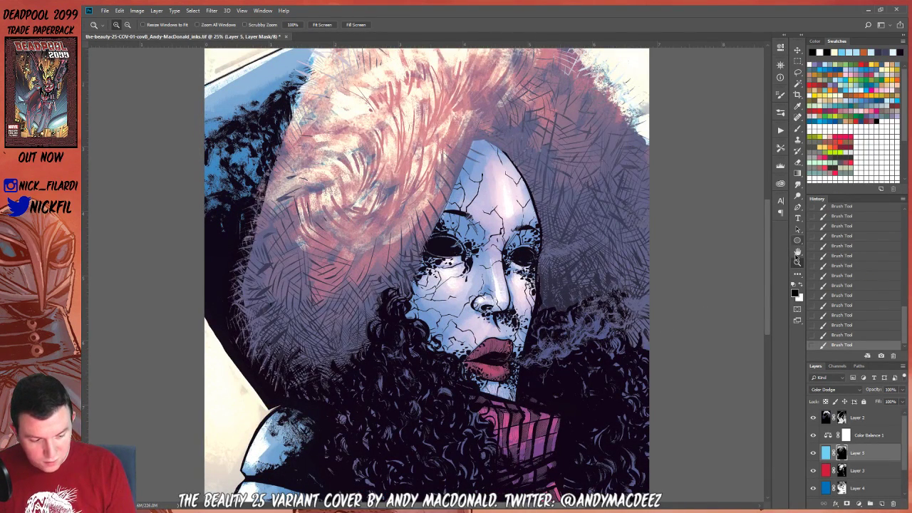
pyautogui.click(797, 251)
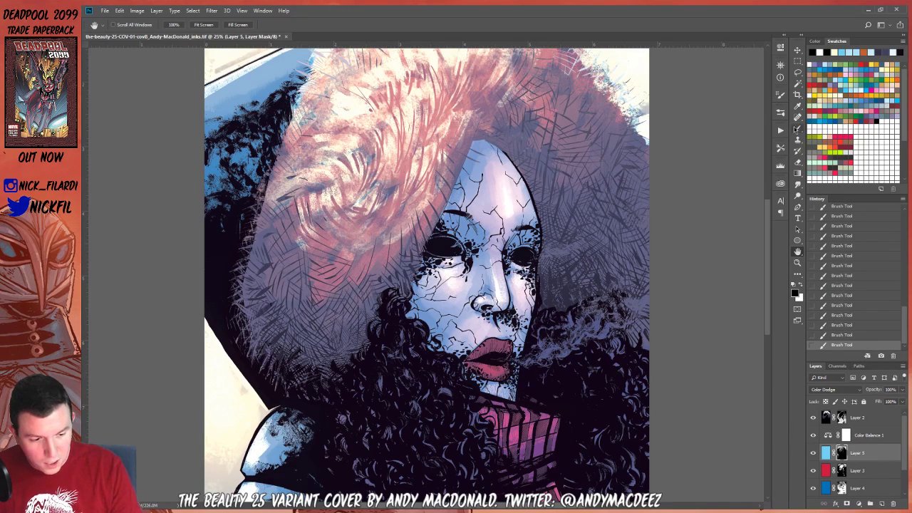
pyautogui.moveTo(525, 128); pyautogui.dragTo(572, 267)
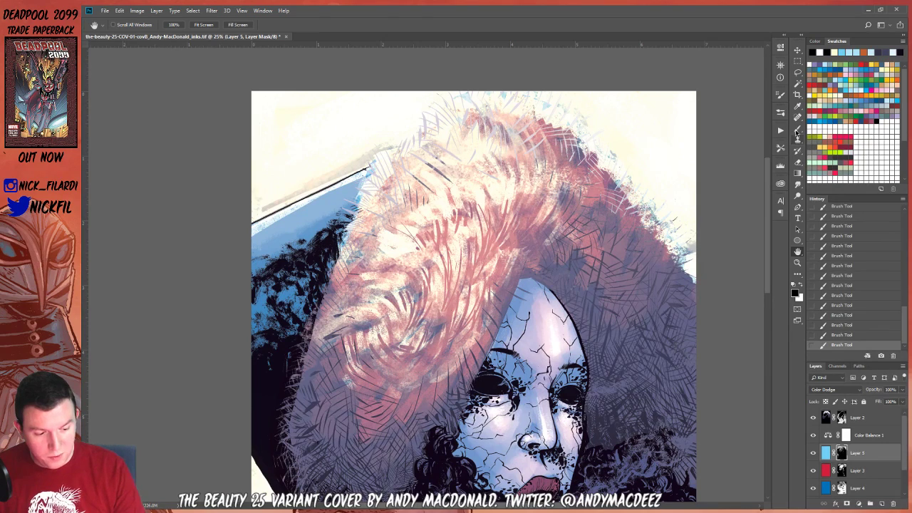
pyautogui.click(797, 129)
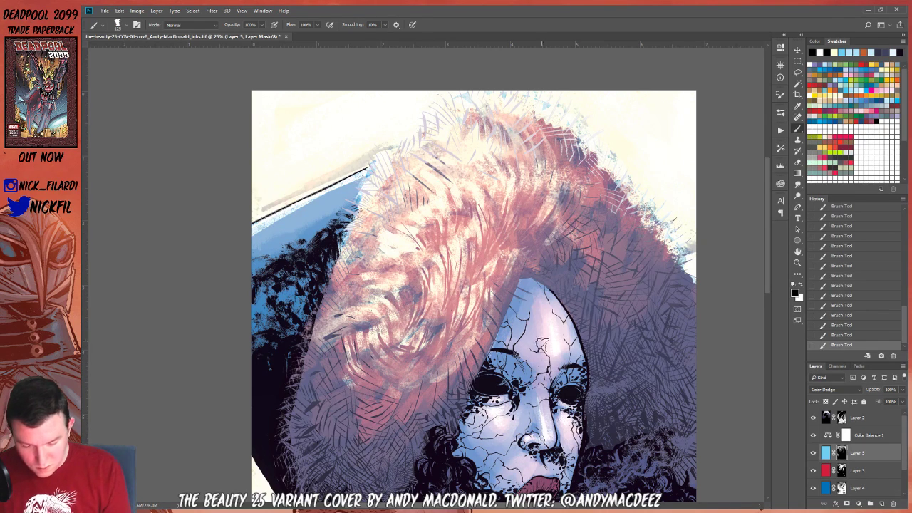
# Refine the fur tufts above the face by alternating black strokes at 125 px with smaller white strokes, all at 100% opacity
pyautogui.hscroll(-1, 682, 342)
pyautogui.hscroll(-3, 760, 269)
pyautogui.click(797, 251)
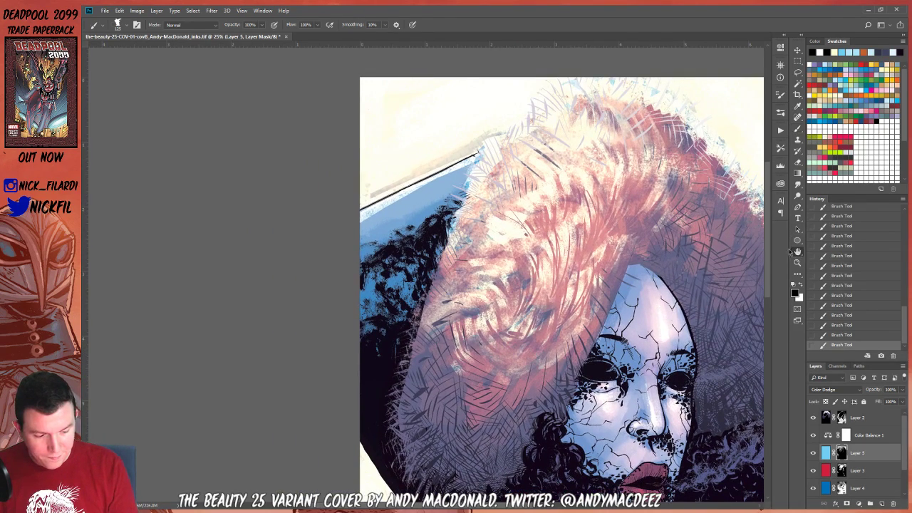
pyautogui.moveTo(594, 309)
pyautogui.mouseDown()
pyautogui.moveTo(470, 203)
pyautogui.moveTo(463, 227)
pyautogui.mouseUp()
pyautogui.press('b')
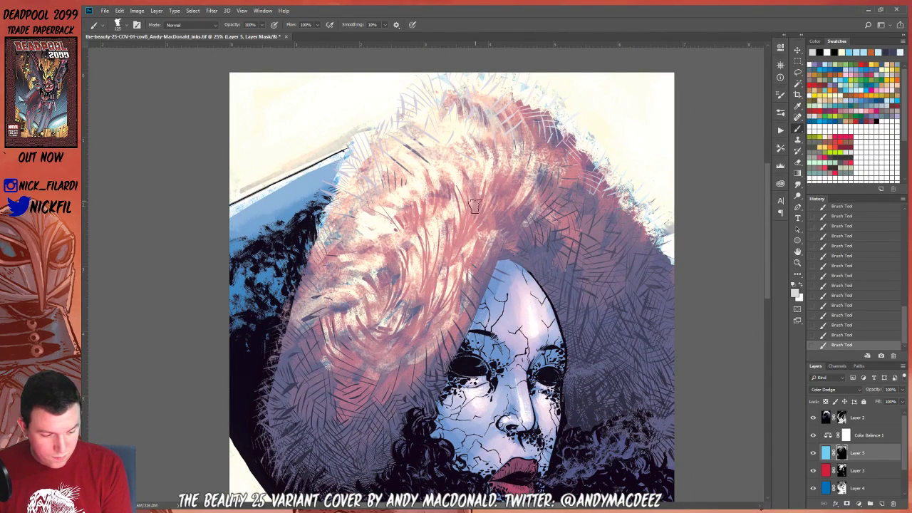
pyautogui.click(798, 284)
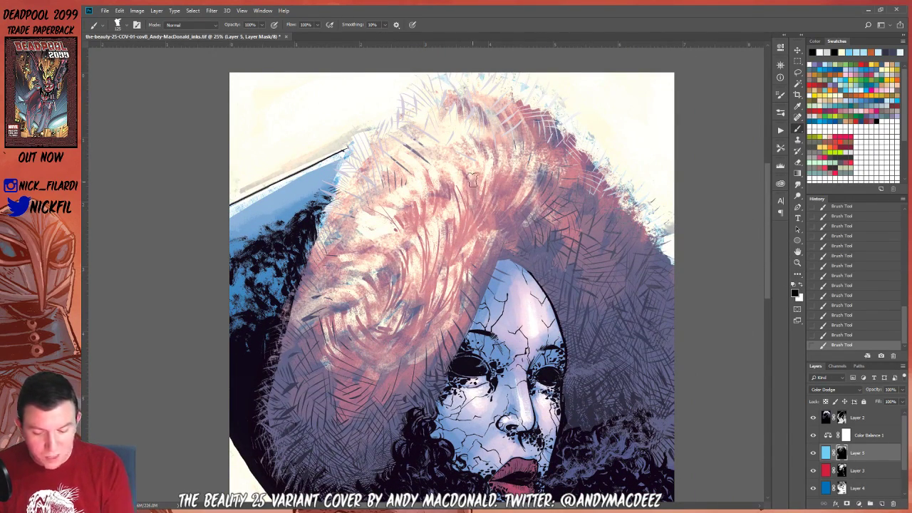
pyautogui.click(802, 287)
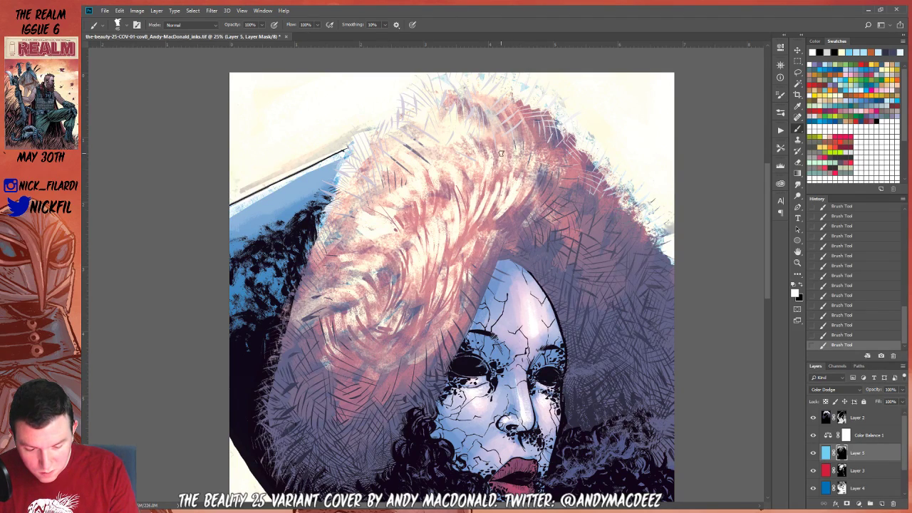
pyautogui.moveTo(501, 153)
pyautogui.mouseDown()
pyautogui.moveTo(500, 182)
pyautogui.moveTo(508, 136)
pyautogui.moveTo(500, 189)
pyautogui.moveTo(510, 132)
pyautogui.moveTo(518, 171)
pyautogui.mouseUp()
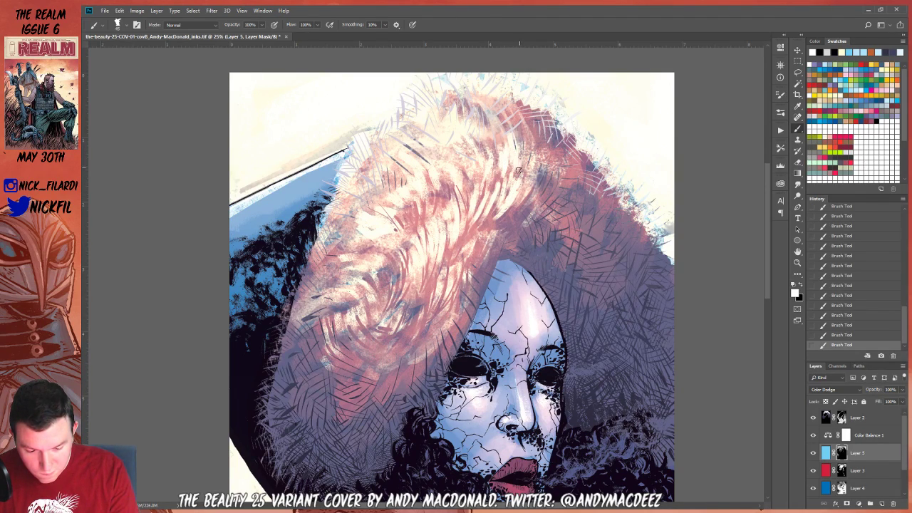
# Paint white strokes along the crown of the fur hood on Layer 5's mask at 100% opacity
pyautogui.moveTo(528, 129); pyautogui.dragTo(517, 169)
pyautogui.moveTo(501, 111); pyautogui.dragTo(510, 135)
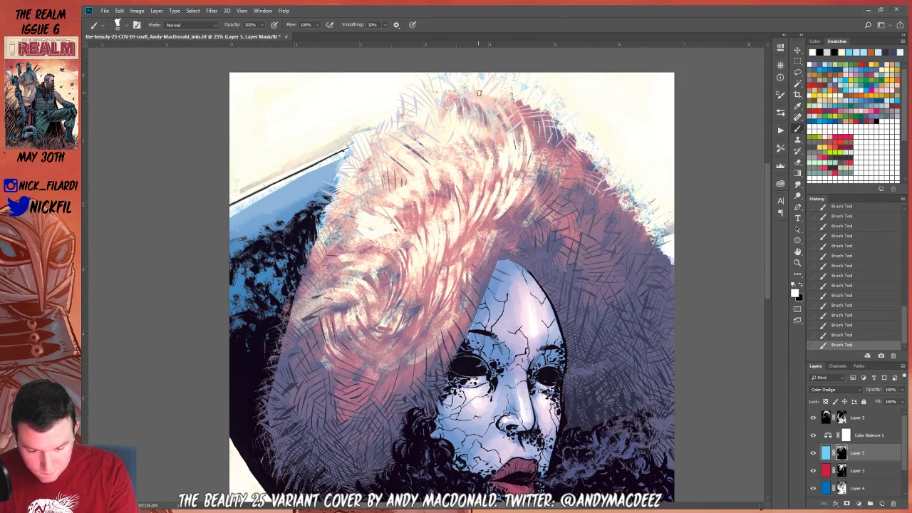
pyautogui.moveTo(479, 93)
pyautogui.mouseDown()
pyautogui.moveTo(513, 133)
pyautogui.moveTo(509, 89)
pyautogui.moveTo(485, 99)
pyautogui.moveTo(503, 119)
pyautogui.moveTo(532, 108)
pyautogui.moveTo(521, 127)
pyautogui.moveTo(530, 106)
pyautogui.mouseUp()
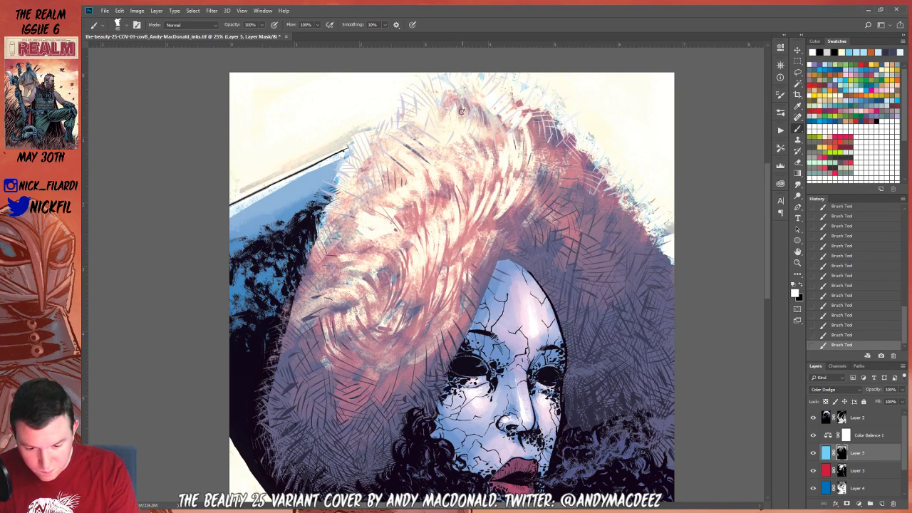
pyautogui.moveTo(462, 93)
pyautogui.mouseDown()
pyautogui.moveTo(470, 125)
pyautogui.moveTo(484, 109)
pyautogui.mouseUp()
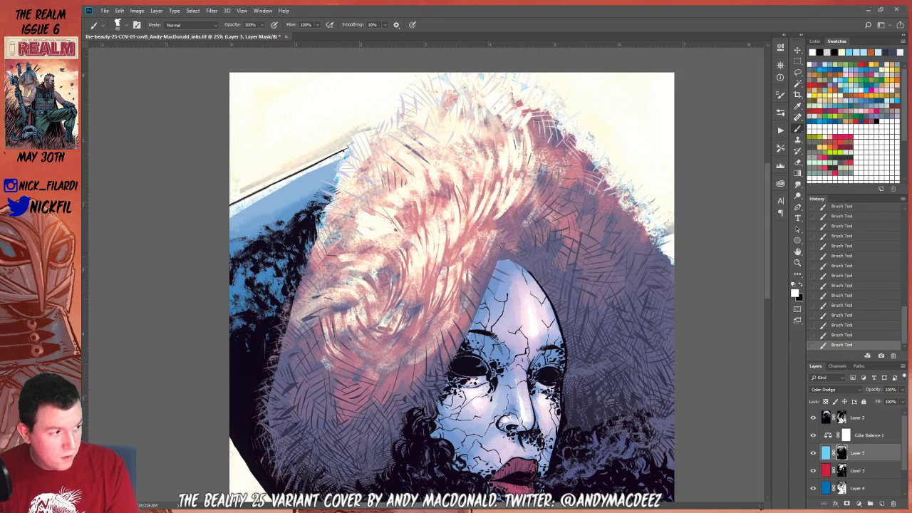
# Brighten the upper fur on Layer 5's mask with a white 50% radial gradient and white brush strokes at 100% opacity
pyautogui.click(797, 262)
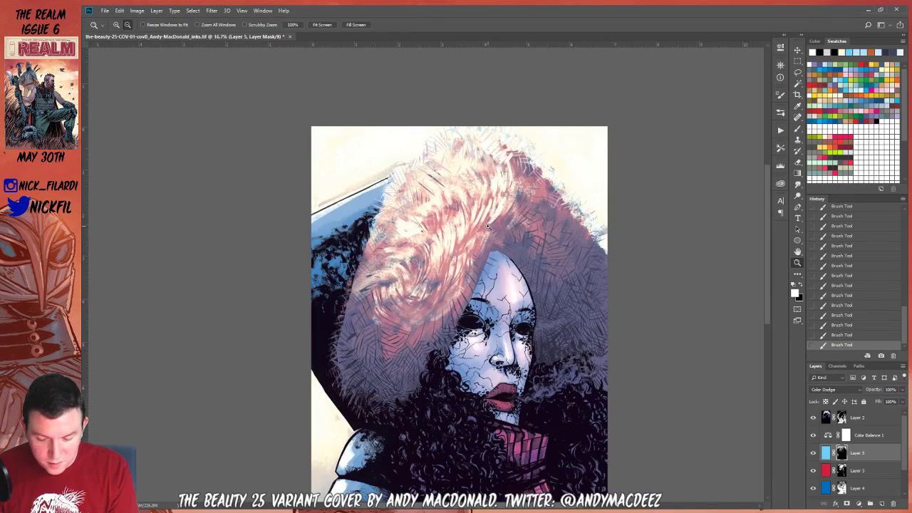
pyautogui.hotkey('ctrl', '-')
pyautogui.click(797, 173)
pyautogui.moveTo(456, 195); pyautogui.dragTo(456, 144)
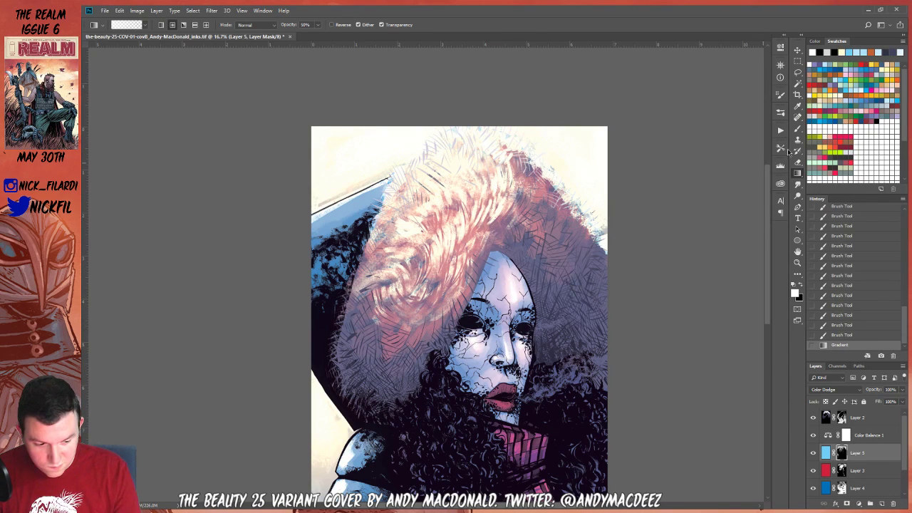
pyautogui.click(797, 128)
pyautogui.moveTo(419, 236)
pyautogui.mouseDown()
pyautogui.moveTo(423, 215)
pyautogui.moveTo(432, 247)
pyautogui.moveTo(430, 199)
pyautogui.moveTo(444, 213)
pyautogui.moveTo(440, 229)
pyautogui.moveTo(442, 202)
pyautogui.mouseUp()
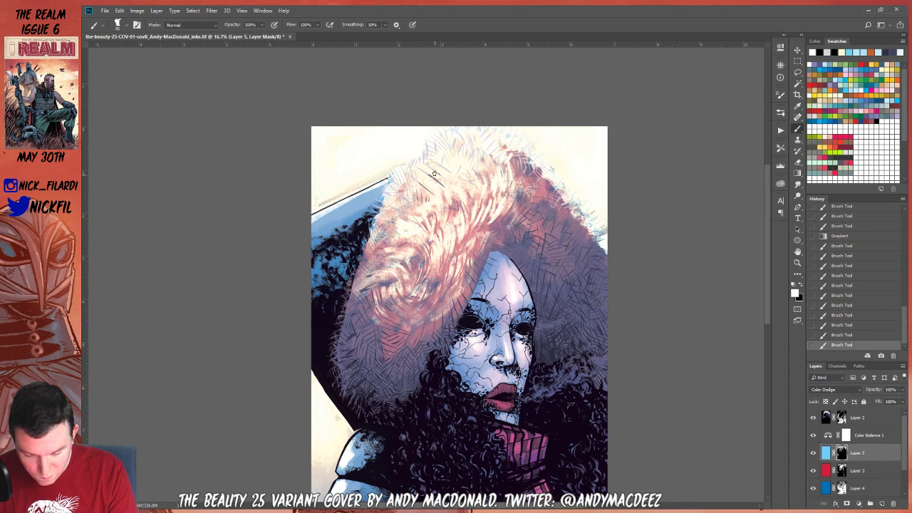
# Darken the bright fur beside and above the face on Layer 5's mask with several black radial gradients at 50% opacity
pyautogui.click(797, 173)
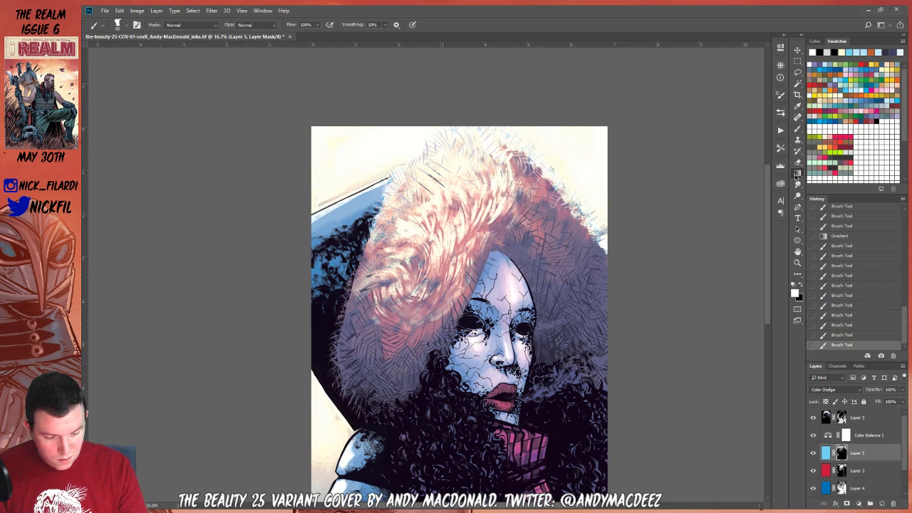
pyautogui.click(800, 286)
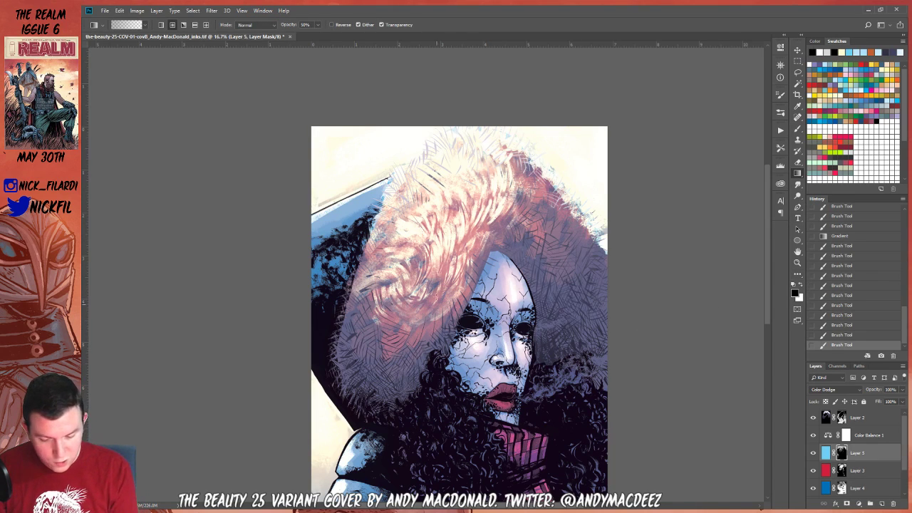
pyautogui.moveTo(436, 274); pyautogui.dragTo(446, 183)
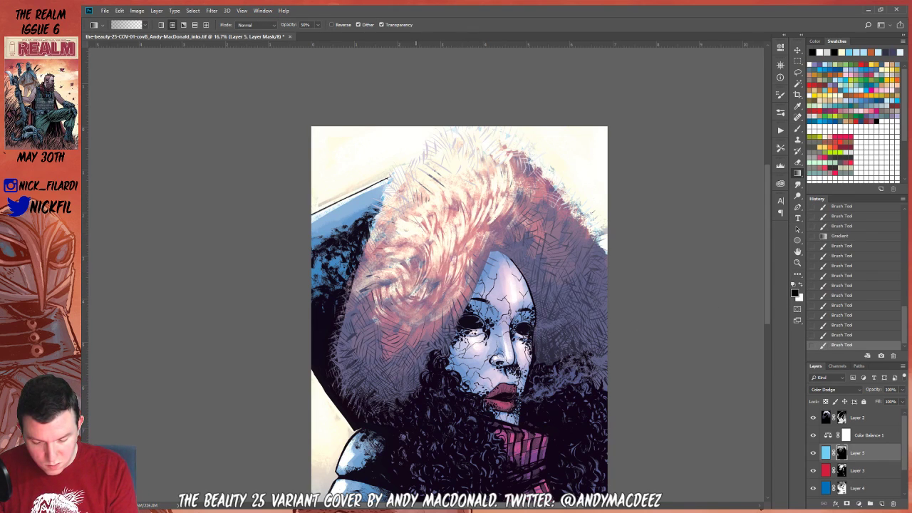
pyautogui.moveTo(385, 292); pyautogui.dragTo(425, 201)
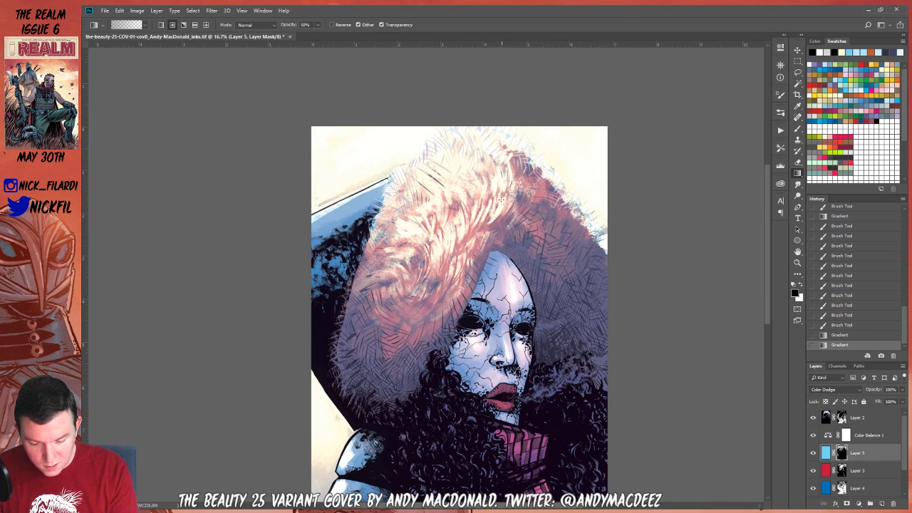
pyautogui.moveTo(491, 242); pyautogui.dragTo(480, 186)
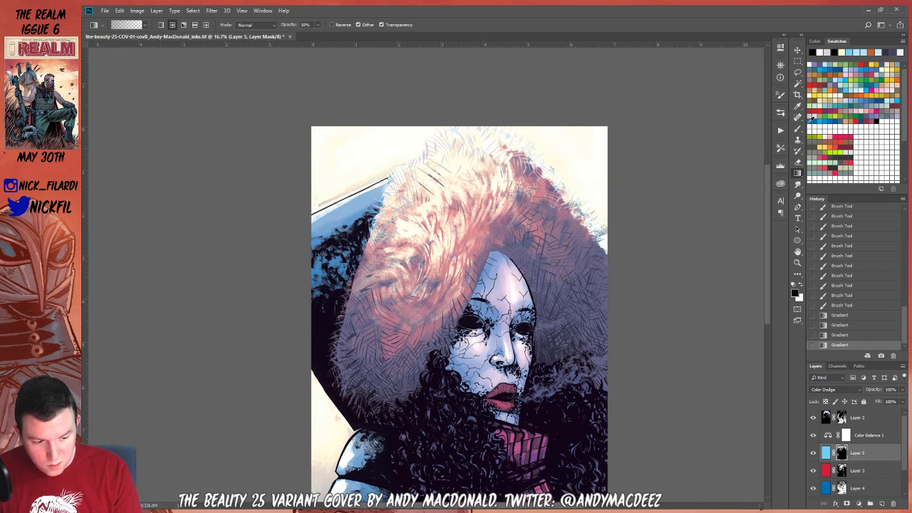
# Paint black strokes through the bright fur above the face on Layer 5's mask, enlarging the brush to 100 px
pyautogui.press('b')
pyautogui.moveTo(481, 199)
pyautogui.mouseDown()
pyautogui.moveTo(471, 231)
pyautogui.moveTo(461, 234)
pyautogui.mouseUp()
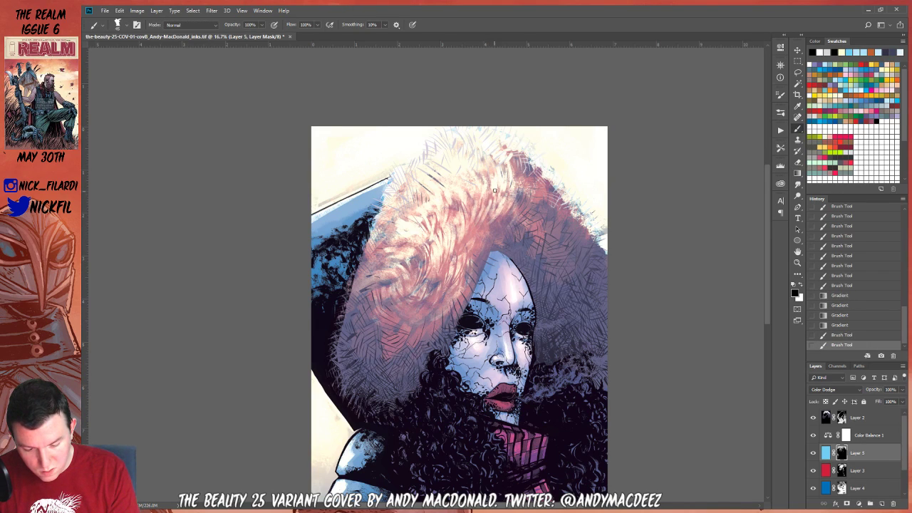
pyautogui.moveTo(448, 194)
pyautogui.mouseDown()
pyautogui.moveTo(442, 224)
pyautogui.moveTo(449, 207)
pyautogui.mouseUp()
pyautogui.moveTo(454, 184); pyautogui.dragTo(457, 205)
pyautogui.moveTo(445, 182)
pyautogui.mouseDown()
pyautogui.moveTo(453, 209)
pyautogui.moveTo(437, 174)
pyautogui.moveTo(461, 162)
pyautogui.moveTo(462, 203)
pyautogui.moveTo(450, 172)
pyautogui.moveTo(464, 193)
pyautogui.mouseUp()
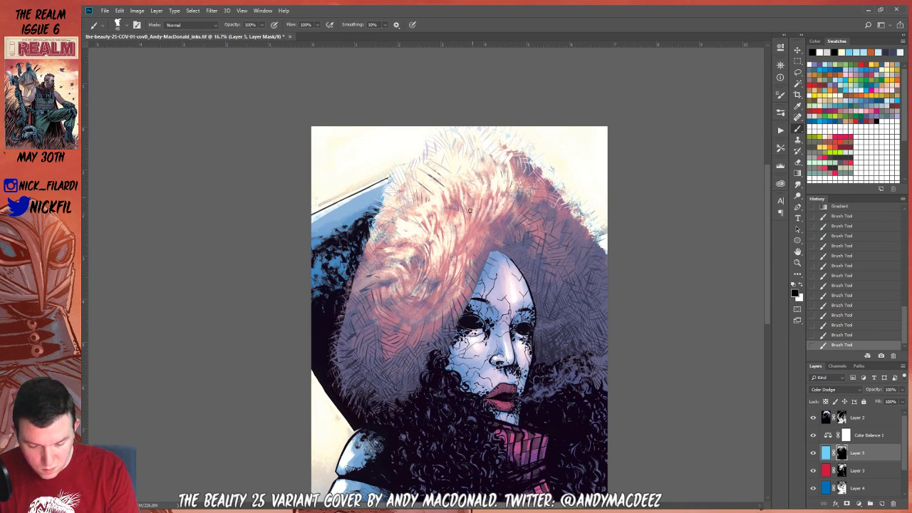
pyautogui.moveTo(443, 227); pyautogui.dragTo(442, 247)
pyautogui.moveTo(448, 182); pyautogui.dragTo(463, 214)
pyautogui.moveTo(461, 162); pyautogui.dragTo(455, 237)
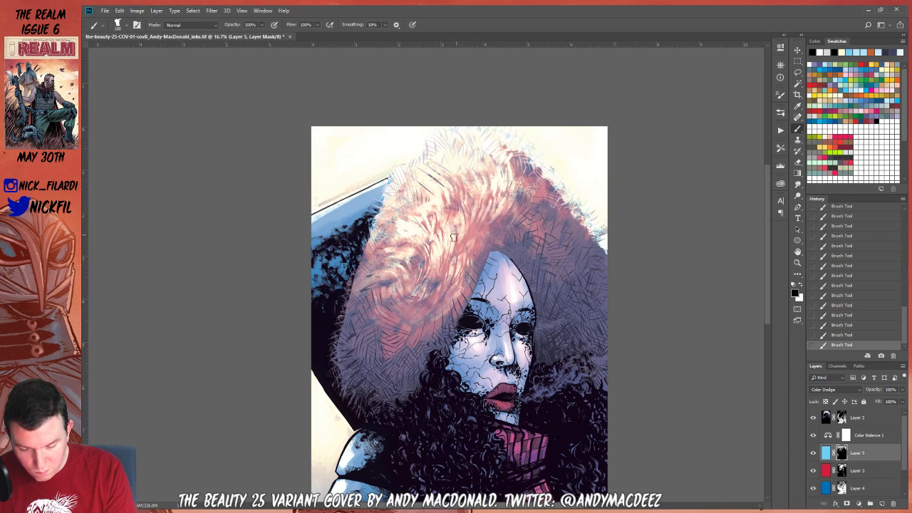
pyautogui.moveTo(477, 168)
pyautogui.mouseDown()
pyautogui.moveTo(466, 220)
pyautogui.moveTo(466, 182)
pyautogui.moveTo(453, 211)
pyautogui.mouseUp()
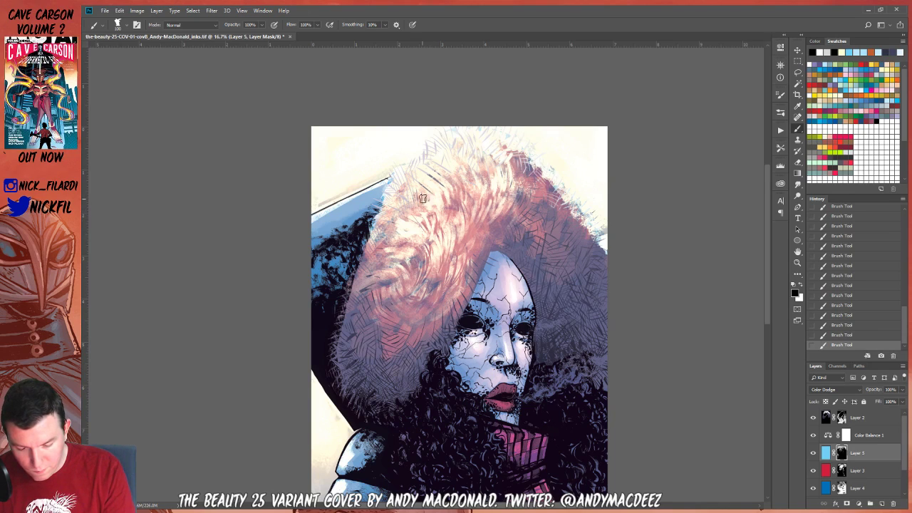
# Make white the painting colour for Layer 5's mask and undo the last brush stroke
pyautogui.press('z')
pyautogui.keyDown('alt'); pyautogui.click(520, 316); pyautogui.keyUp('alt')
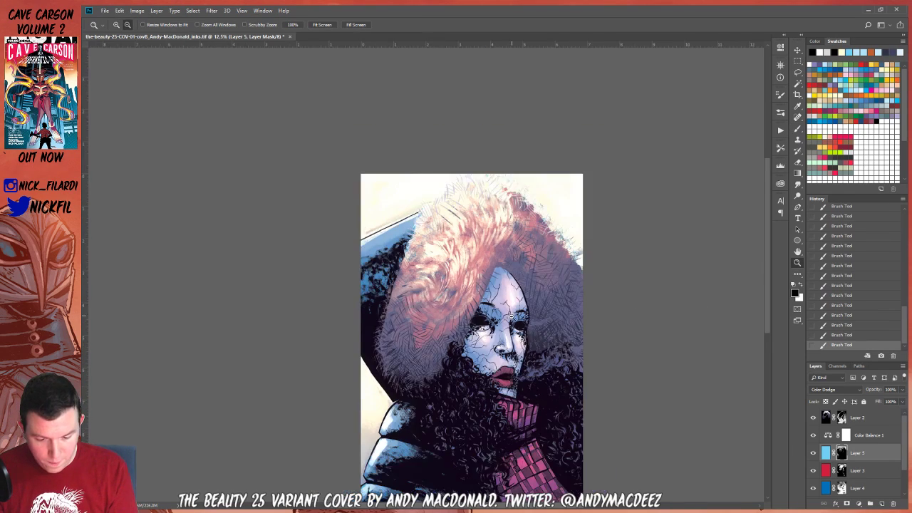
pyautogui.press('b')
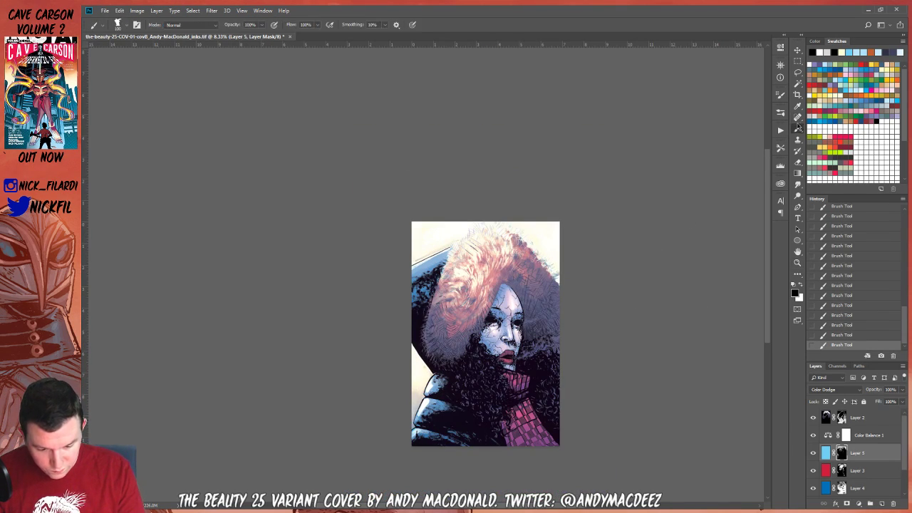
pyautogui.press('x')
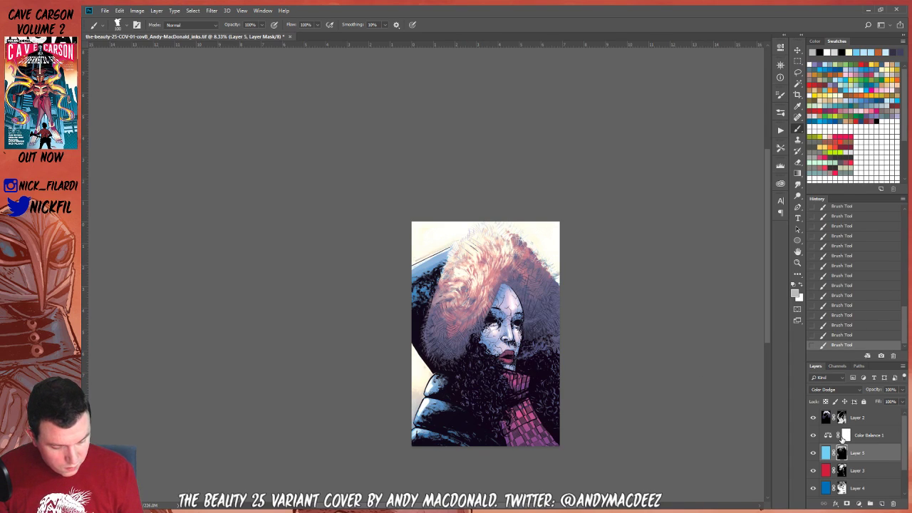
pyautogui.click(800, 285)
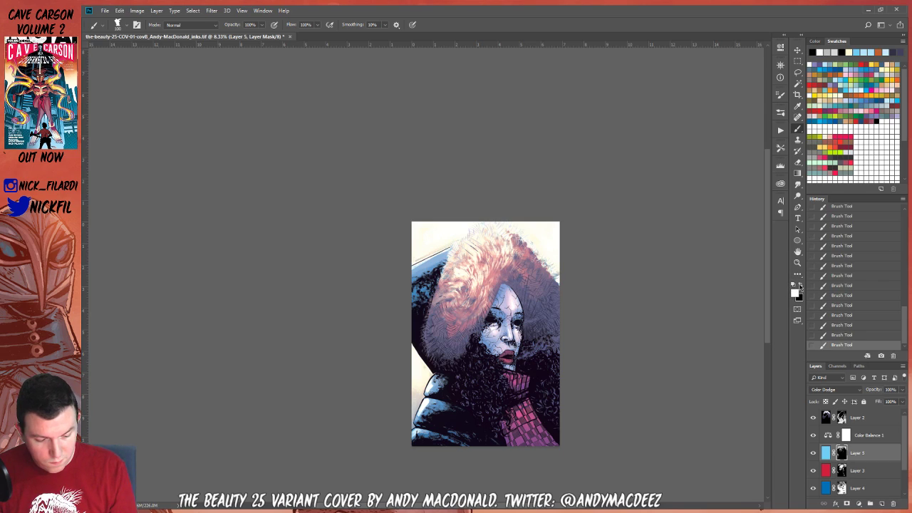
pyautogui.press('d')
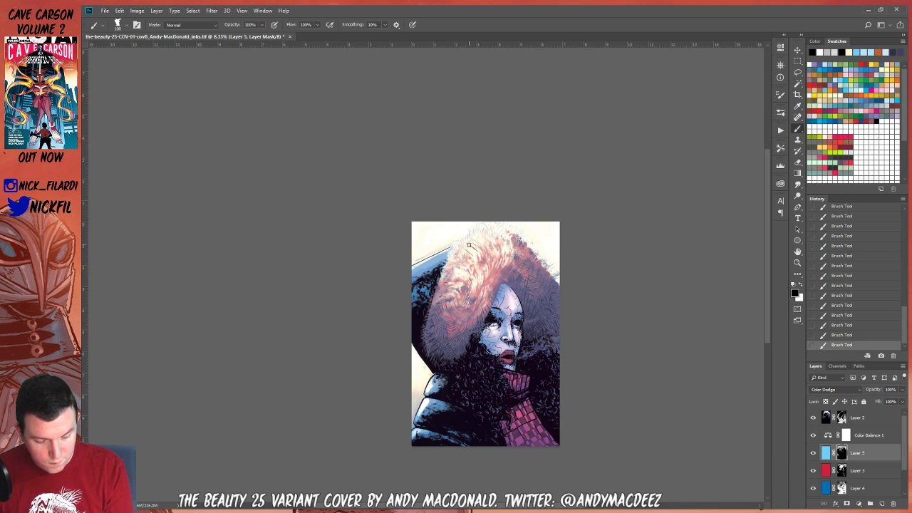
pyautogui.click(799, 286)
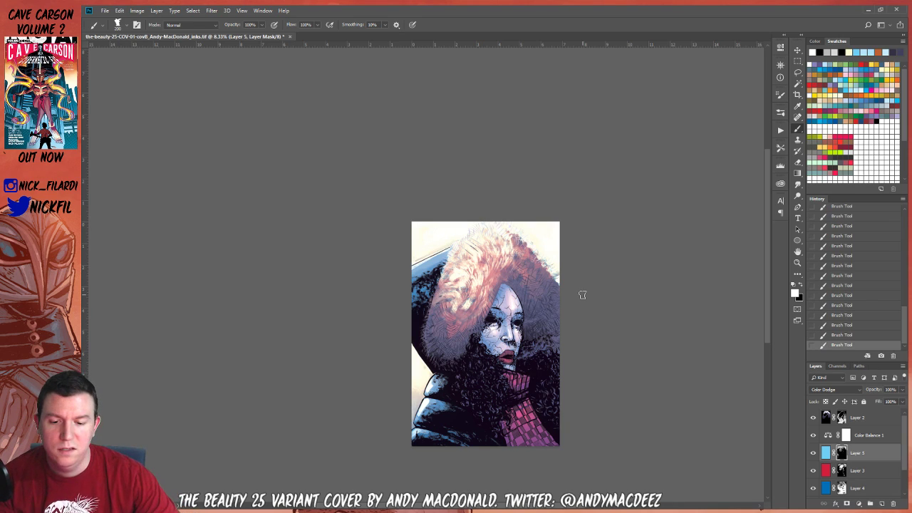
pyautogui.hotkey('ctrl', 'z')
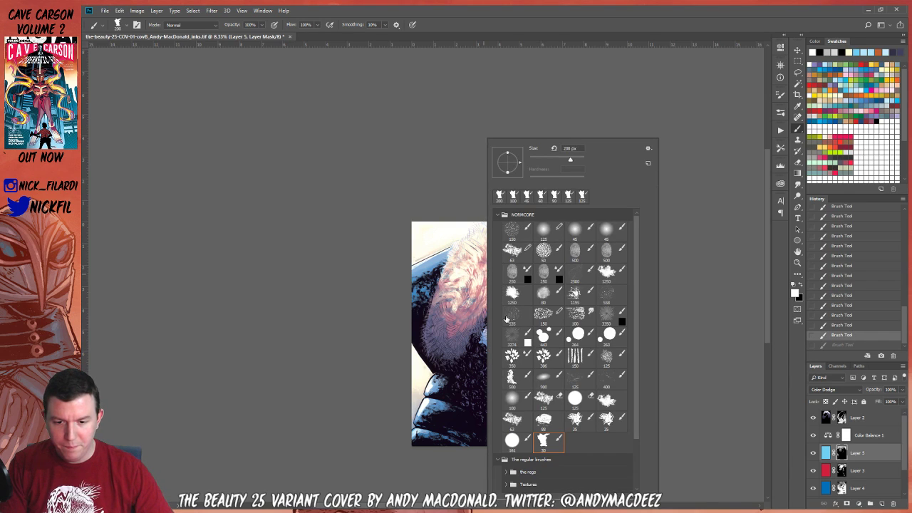
# Scatter white speckles over the artwork on Layer 5's mask with the 2500 px speckle brush at 100% opacity
pyautogui.rightClick(481, 274)
pyautogui.click(580, 275)
pyautogui.click(703, 328)
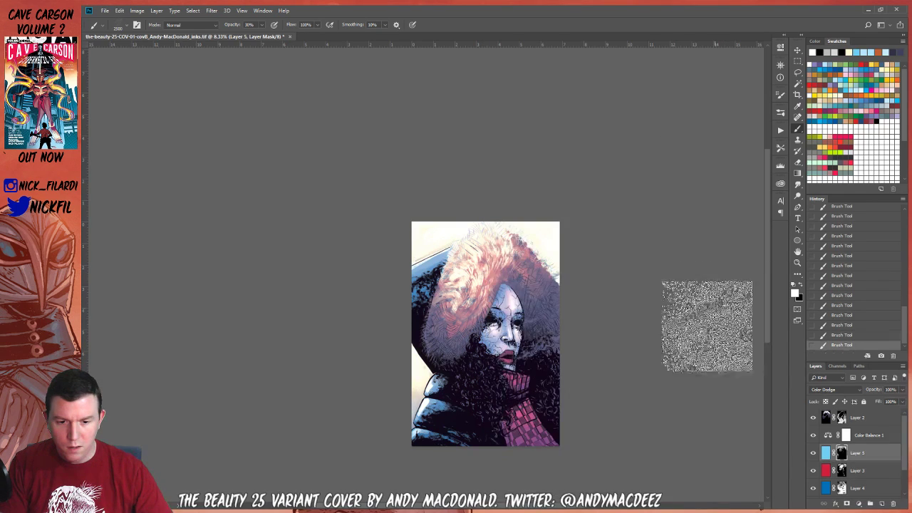
pyautogui.hotkey('ctrl', '0')
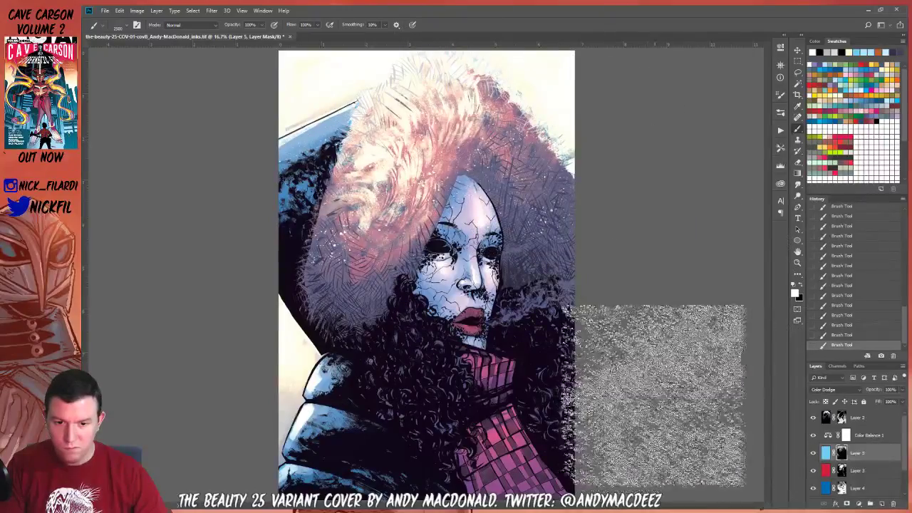
pyautogui.moveTo(291, 337)
pyautogui.mouseDown()
pyautogui.moveTo(331, 280)
pyautogui.moveTo(313, 284)
pyautogui.moveTo(292, 424)
pyautogui.mouseUp()
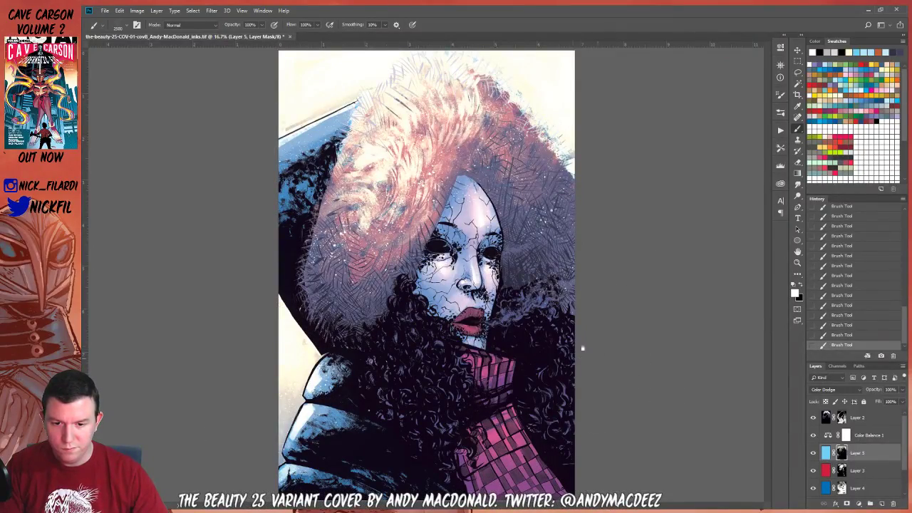
# Work the 2500 px speckle brush diagonally across the hair and fur hood on Layer 5's mask
pyautogui.press('z')
pyautogui.keyDown('alt'); pyautogui.click(411, 180); pyautogui.keyUp('alt')
pyautogui.press('b')
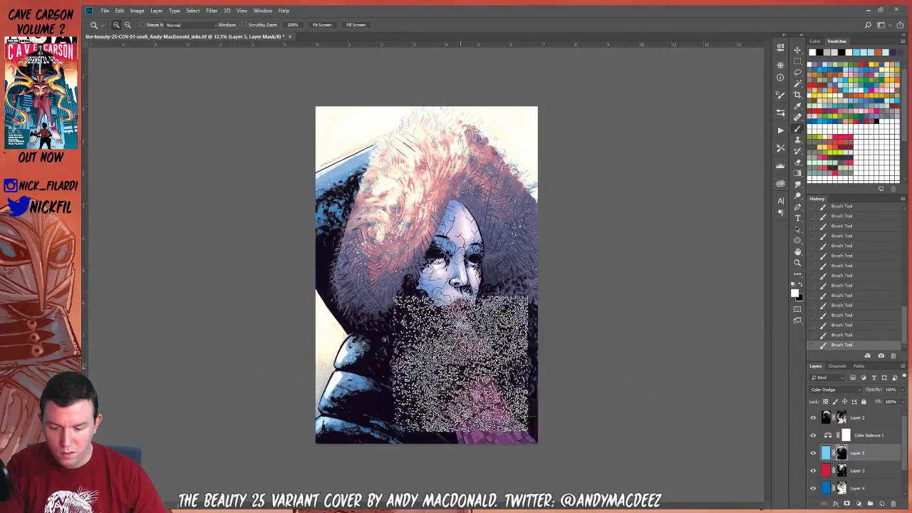
pyautogui.moveTo(519, 348)
pyautogui.mouseDown()
pyautogui.moveTo(456, 213)
pyautogui.moveTo(372, 261)
pyautogui.mouseUp()
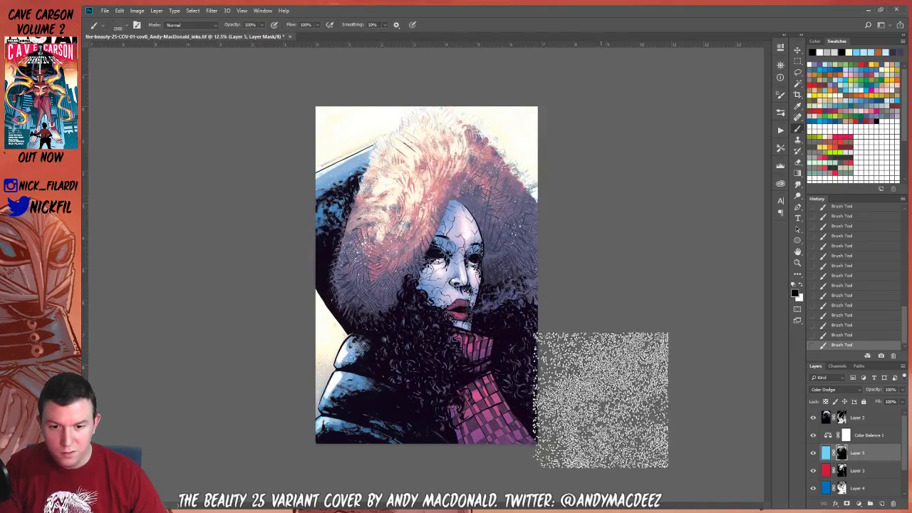
pyautogui.press('z')
pyautogui.click(478, 197)
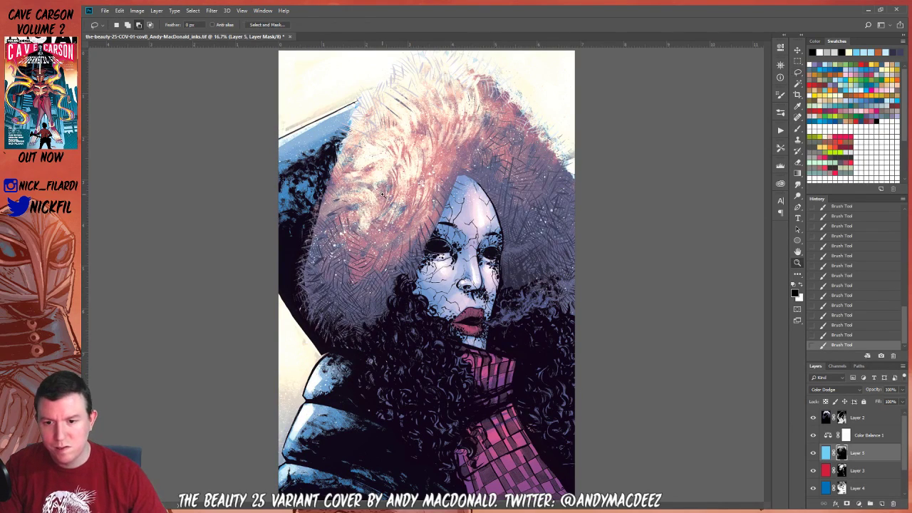
pyautogui.hotkey('ctrl', '-')
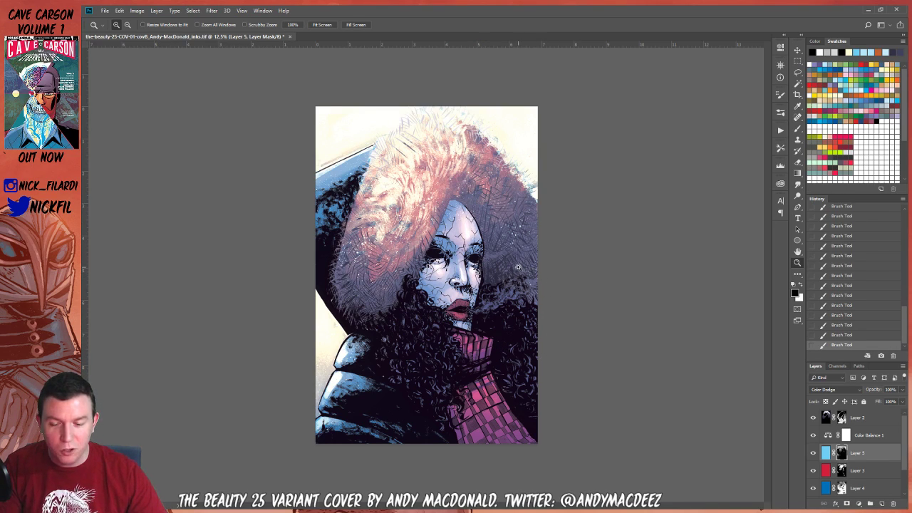
# Try black radial gradients at 50% opacity on Layer 5's colour fill along the hood's right edge
pyautogui.press('g')
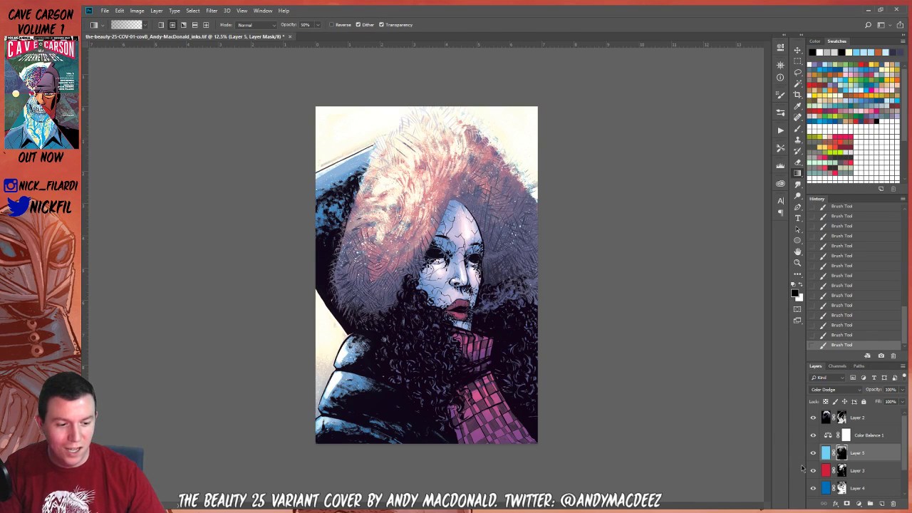
pyautogui.click(868, 460)
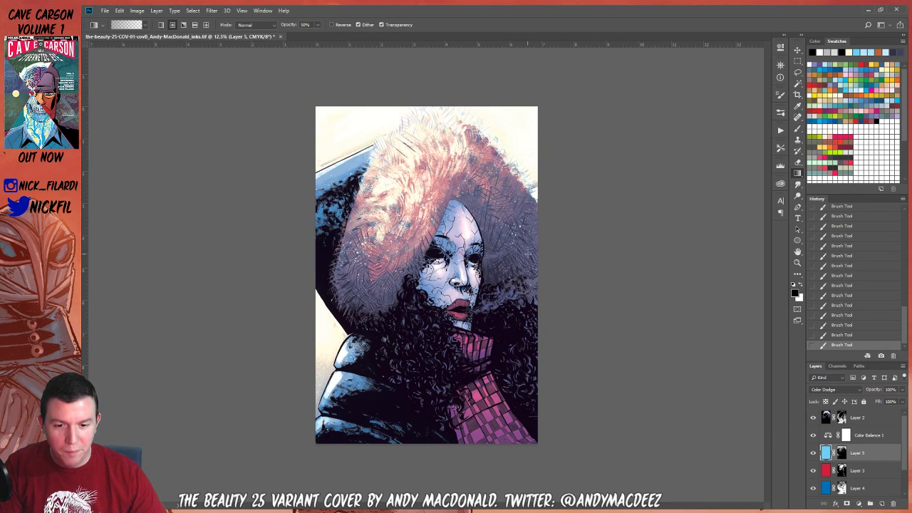
pyautogui.moveTo(531, 188)
pyautogui.mouseDown()
pyautogui.moveTo(500, 254)
pyautogui.moveTo(514, 191)
pyautogui.mouseUp()
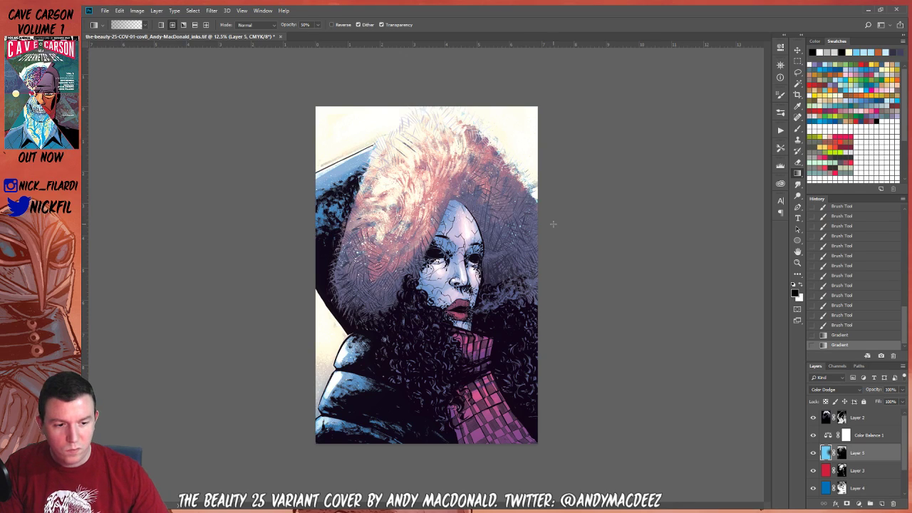
# Revert the gradients on Layer 5's colour fill and draw a black 100% gradient on its mask over the hood's right side
pyautogui.press('0')
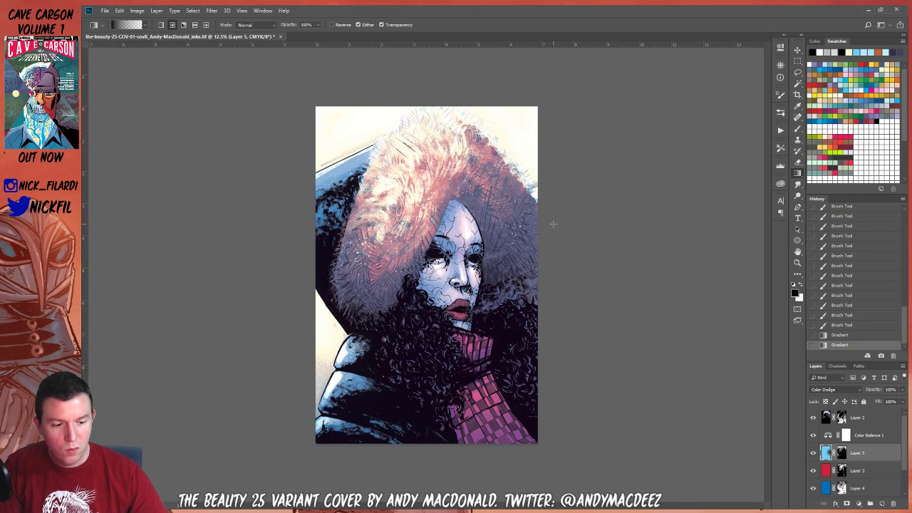
pyautogui.click(847, 324)
pyautogui.click(841, 453)
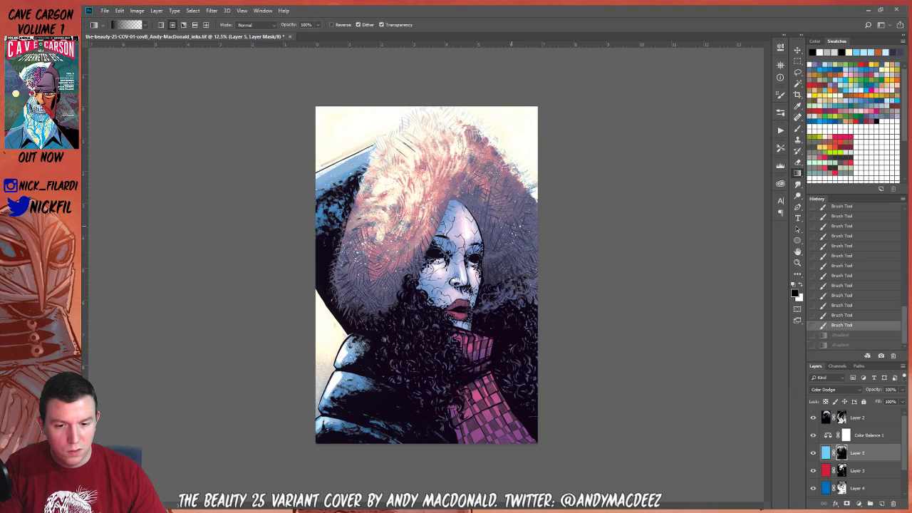
pyautogui.moveTo(510, 171); pyautogui.dragTo(540, 261)
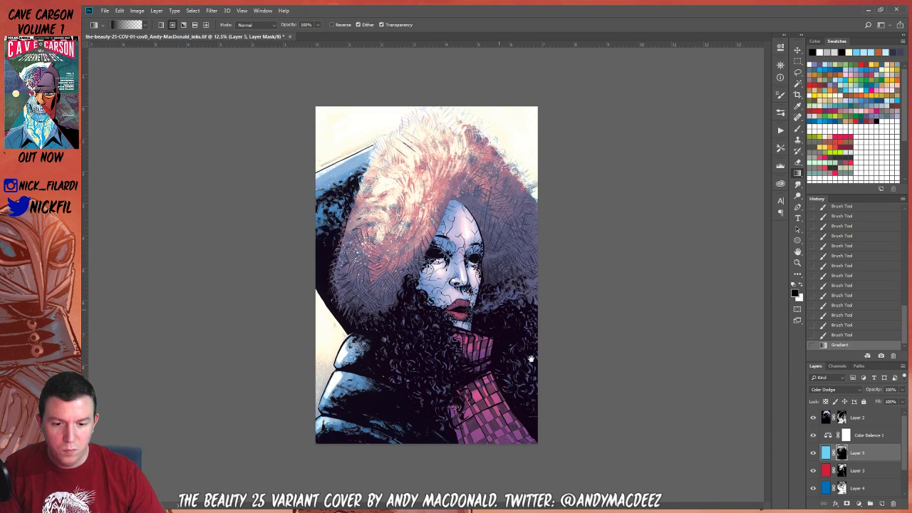
# Make Layer 2 the active layer and save the cover file
pyautogui.click(866, 422)
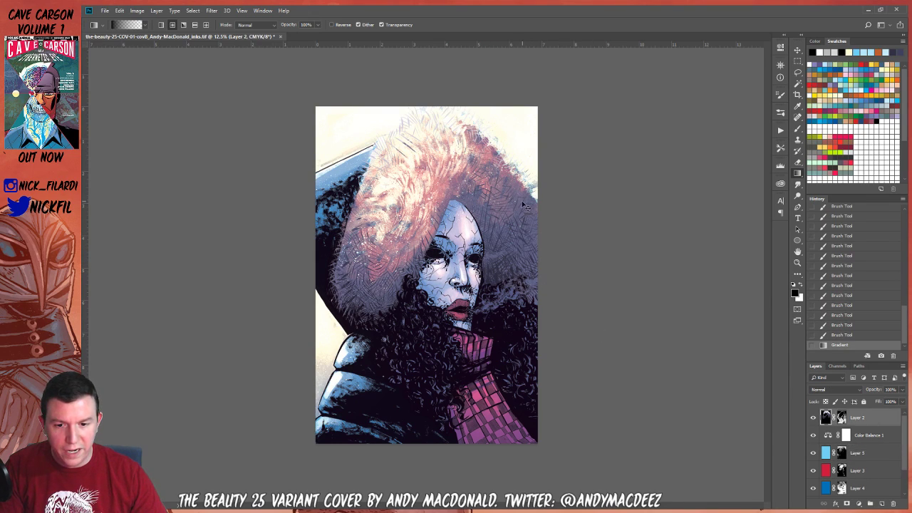
pyautogui.hotkey('ctrl', 's')
pyautogui.click(602, 153)
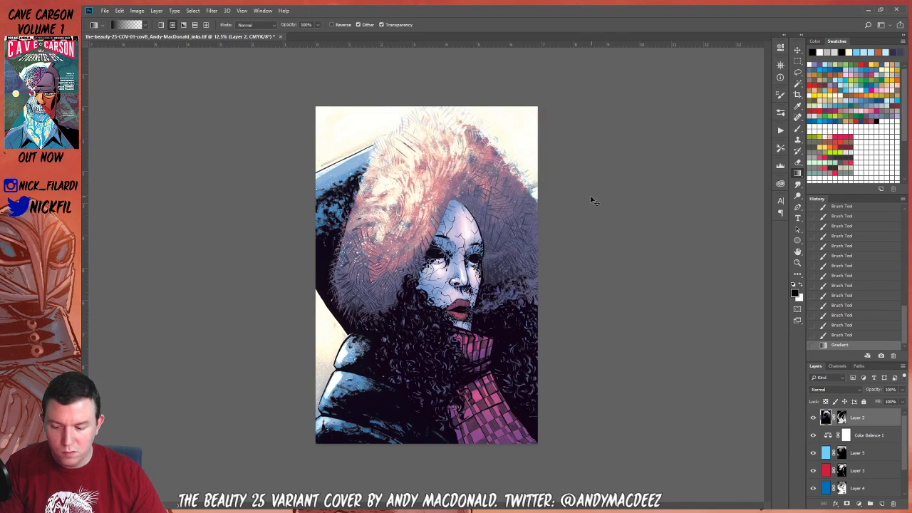
pyautogui.hotkey('ctrl', 's')
pyautogui.press('Return')
# Try dark radial gradients over the hood's right side on Layer 2, using a Magic Wand selection with its edges hidden
pyautogui.press('w')
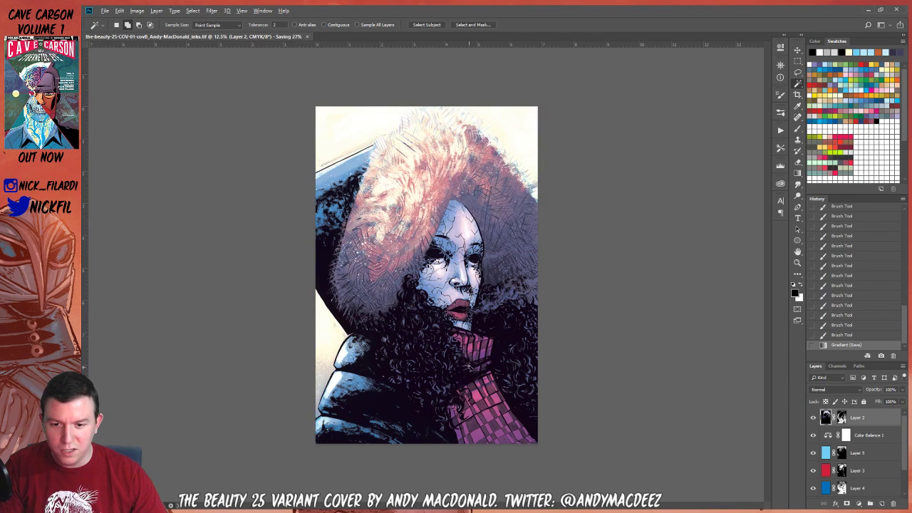
pyautogui.click(357, 304)
pyautogui.press('g')
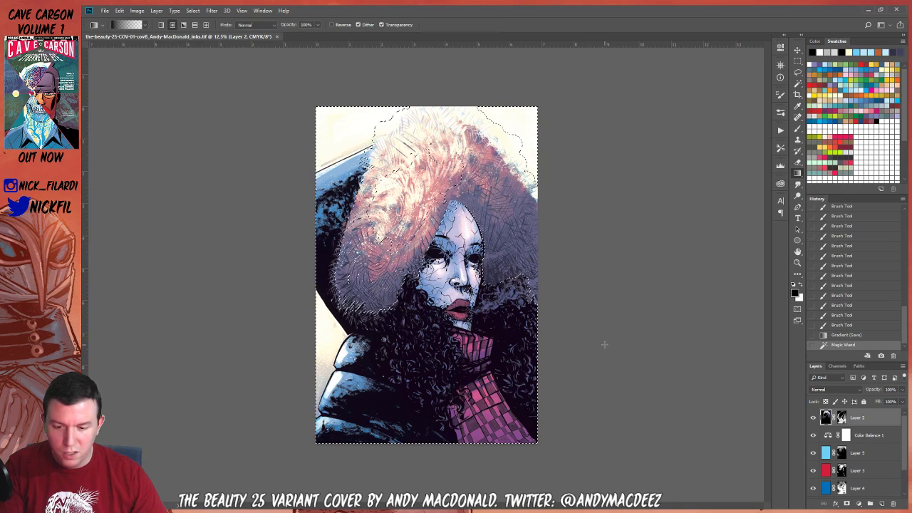
pyautogui.hotkey('ctrl', ';')
pyautogui.hotkey('ctrl', 'h')
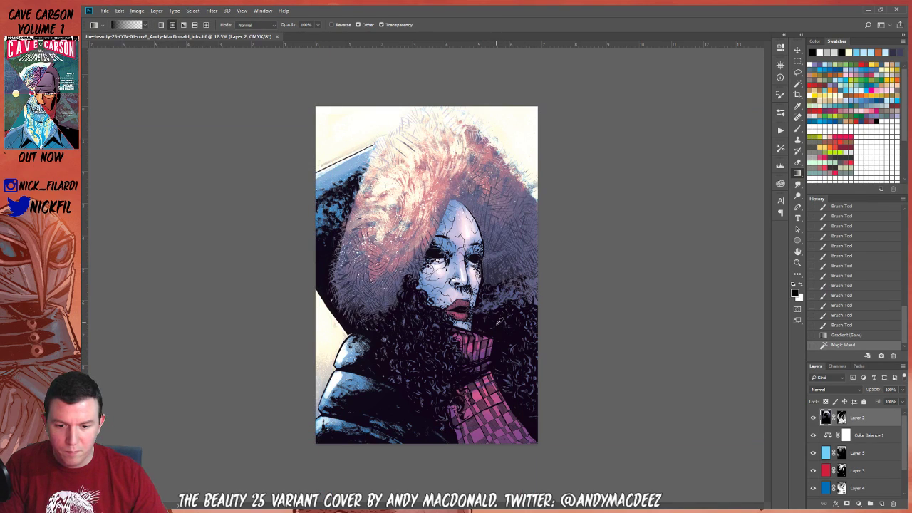
pyautogui.moveTo(524, 308); pyautogui.dragTo(500, 180)
pyautogui.hotkey('ctrl', 'z')
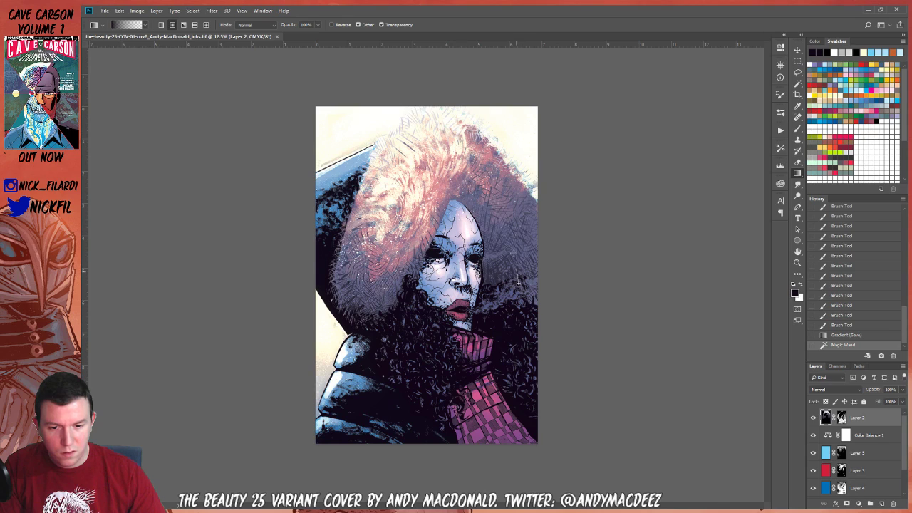
pyautogui.moveTo(518, 283); pyautogui.dragTo(505, 221)
pyautogui.hotkey('ctrl', 'z')
# Select the whole canvas, subtract the area around the fur hood with the Magic Wand, and hide the selection edges
pyautogui.hotkey('ctrl', 'a')
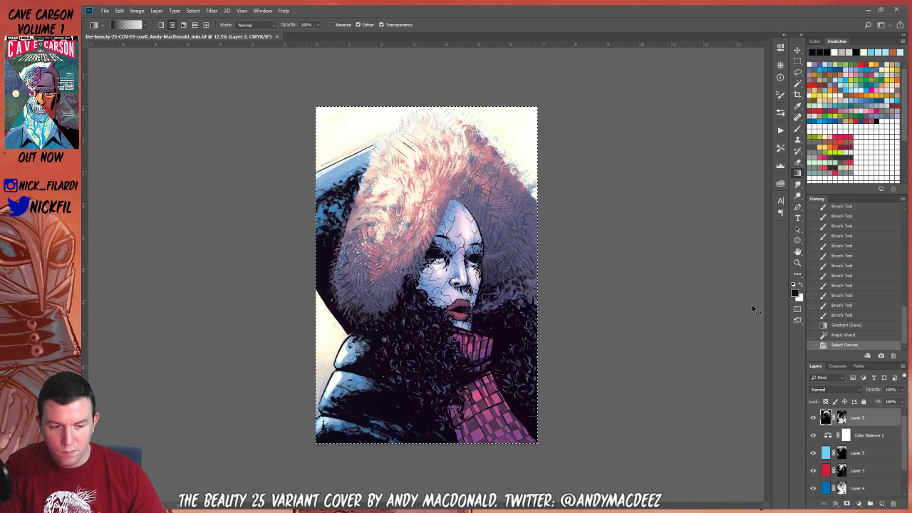
pyautogui.press('w')
pyautogui.click(532, 280)
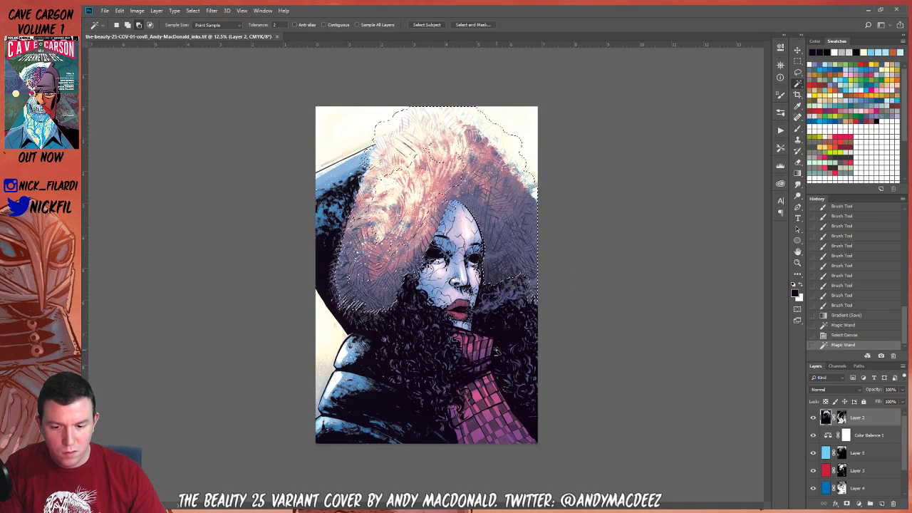
pyautogui.press('g')
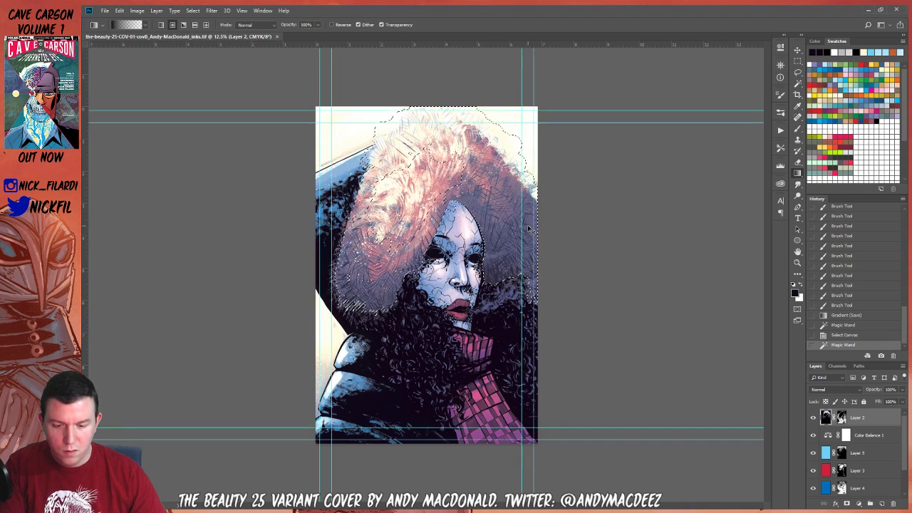
pyautogui.hotkey('ctrl', 'h')
# Draw dark radial gradients at 100% opacity over the hood's lower right and lower left fur lines on Layer 2
pyautogui.moveTo(513, 287); pyautogui.dragTo(491, 204)
pyautogui.moveTo(530, 308); pyautogui.dragTo(505, 212)
pyautogui.moveTo(515, 294); pyautogui.dragTo(487, 240)
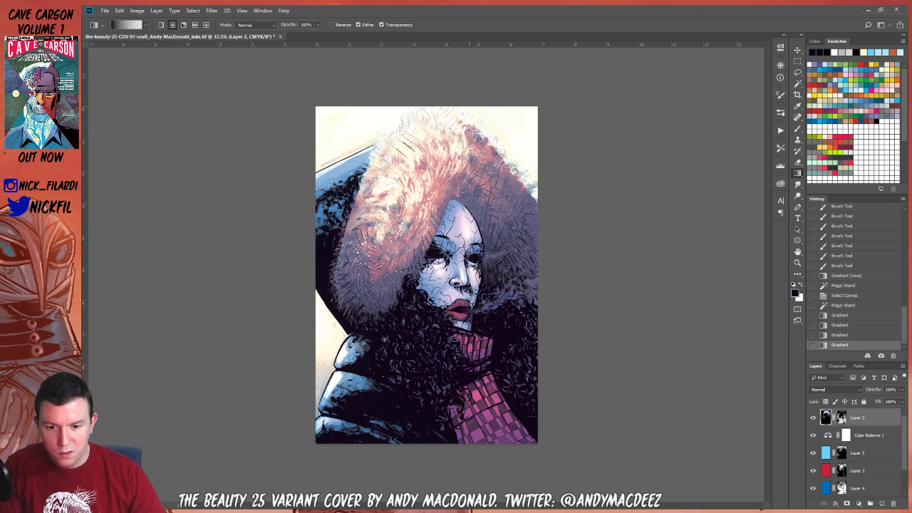
pyautogui.moveTo(353, 315); pyautogui.dragTo(404, 285)
pyautogui.moveTo(365, 328); pyautogui.dragTo(397, 295)
# Darken the fur lines along the hood's upper right edge with a radial gradient on Layer 2
pyautogui.press('z')
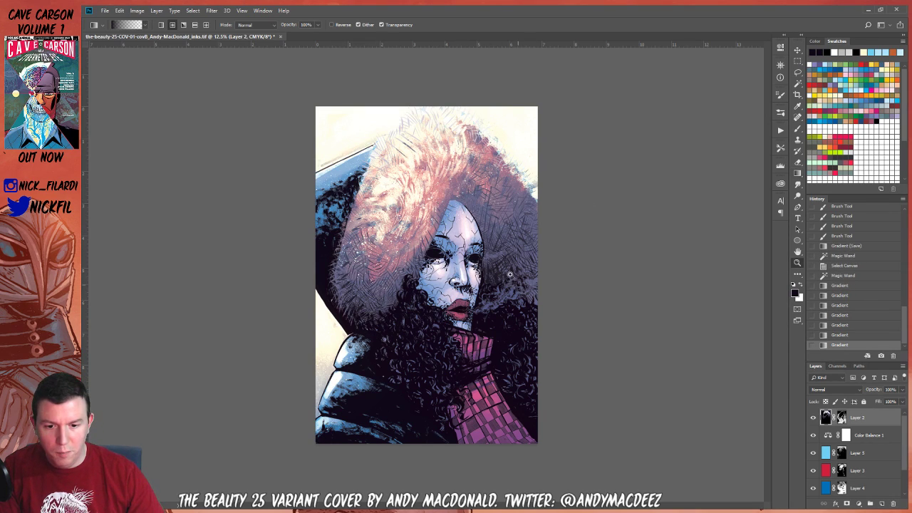
pyautogui.click(470, 191)
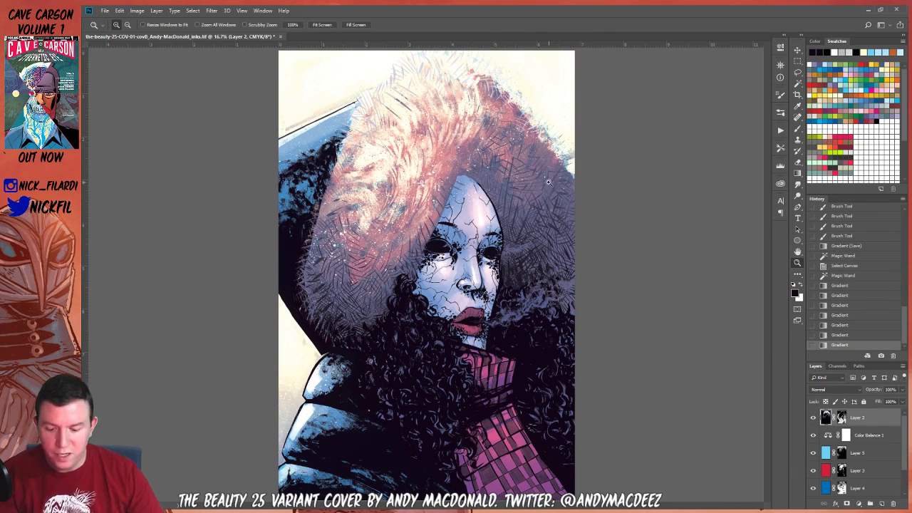
pyautogui.press('g')
pyautogui.moveTo(569, 133); pyautogui.dragTo(524, 164)
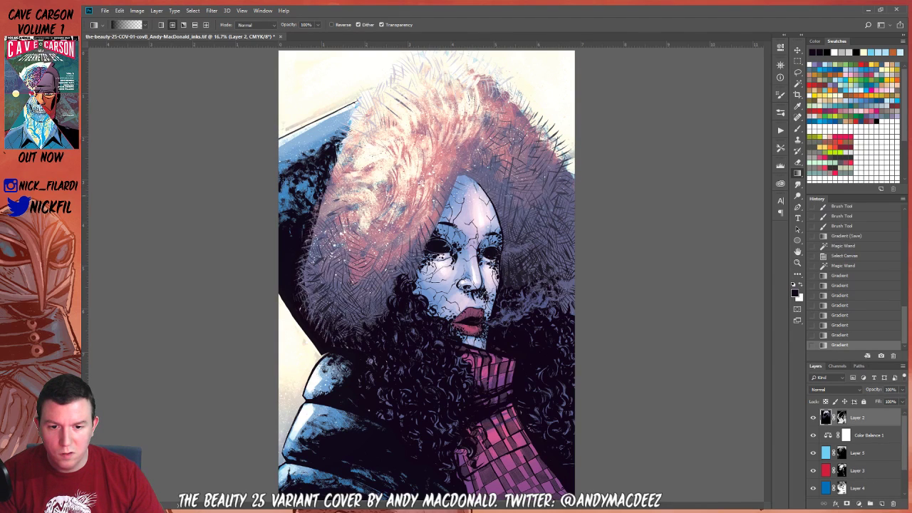
pyautogui.press('z')
pyautogui.keyDown('alt'); pyautogui.click(540, 186); pyautogui.keyUp('alt')
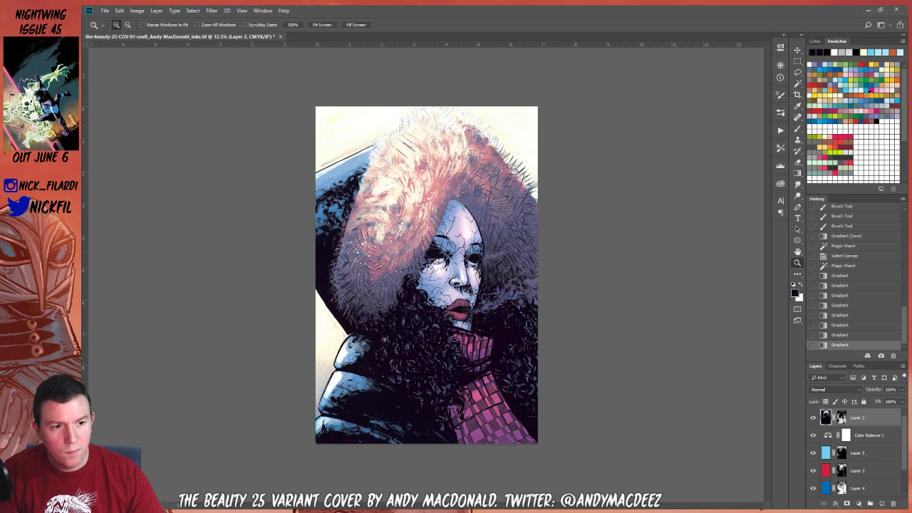
# Tint the fur lines along the top of the hood with pink radial gradients at 100% opacity on Layer 2
pyautogui.click(871, 106)
pyautogui.press('g')
pyautogui.moveTo(393, 109); pyautogui.dragTo(429, 218)
pyautogui.hotkey('ctrl', 'z')
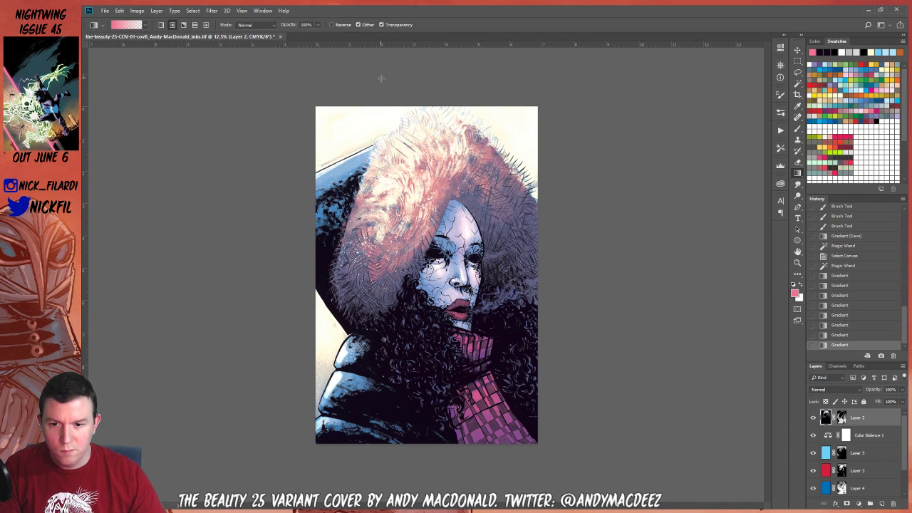
pyautogui.moveTo(375, 82); pyautogui.dragTo(428, 265)
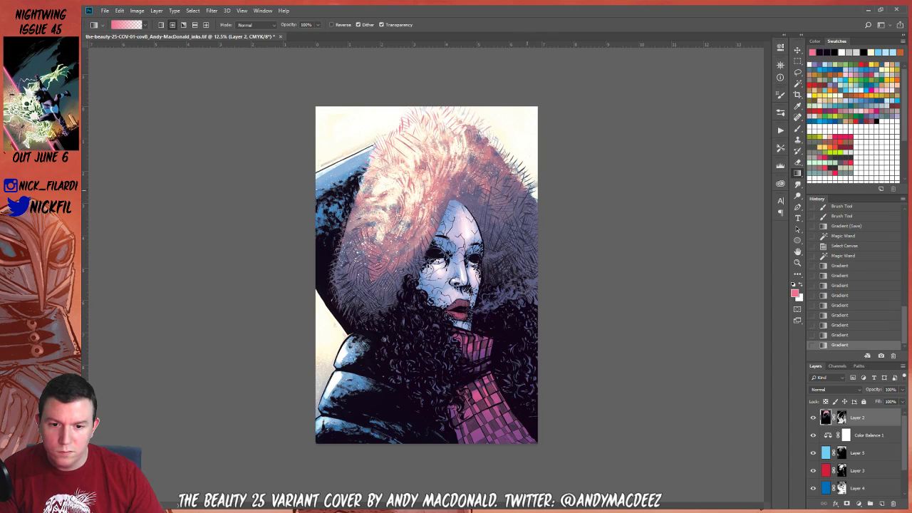
pyautogui.moveTo(493, 109); pyautogui.dragTo(493, 168)
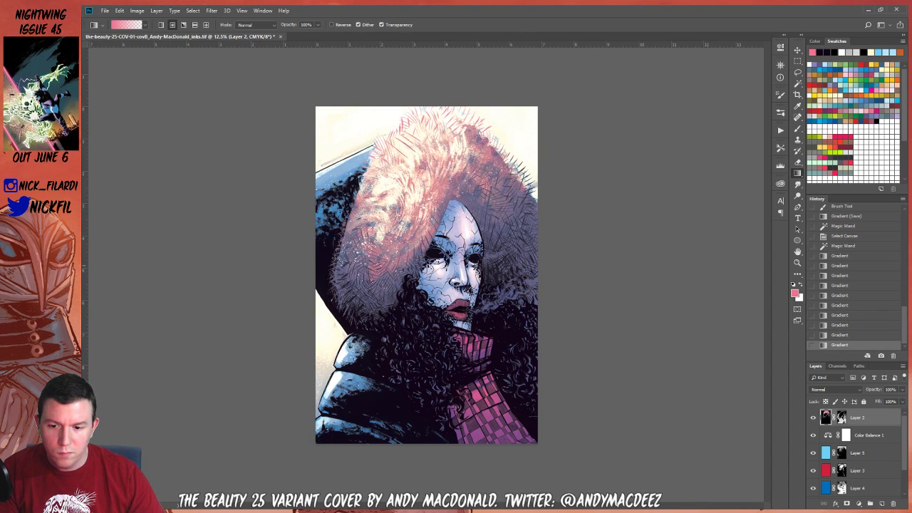
# Try a pink radial gradient on the fur at the hood's lower left edge
pyautogui.moveTo(333, 279); pyautogui.dragTo(365, 255)
pyautogui.hotkey('ctrl', 'z')
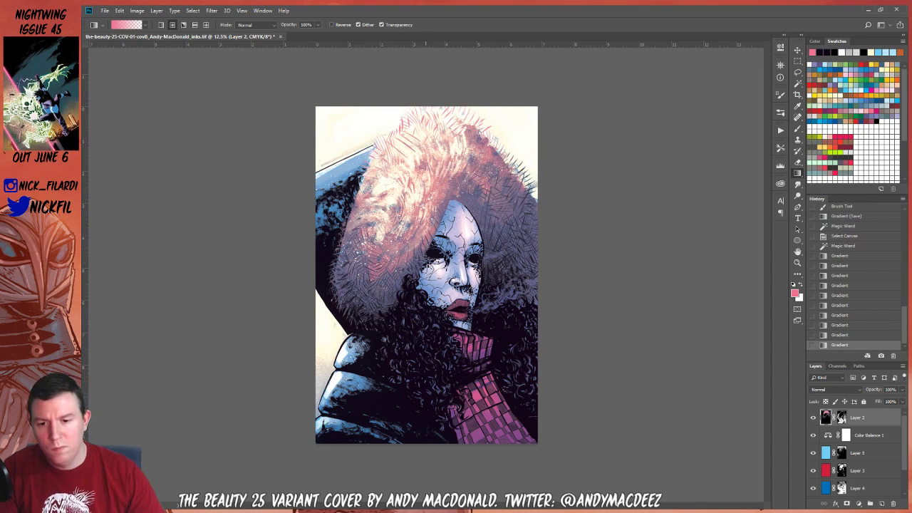
pyautogui.press('z')
pyautogui.click(467, 211)
pyautogui.keyDown('alt'); pyautogui.click(501, 273); pyautogui.keyUp('alt')
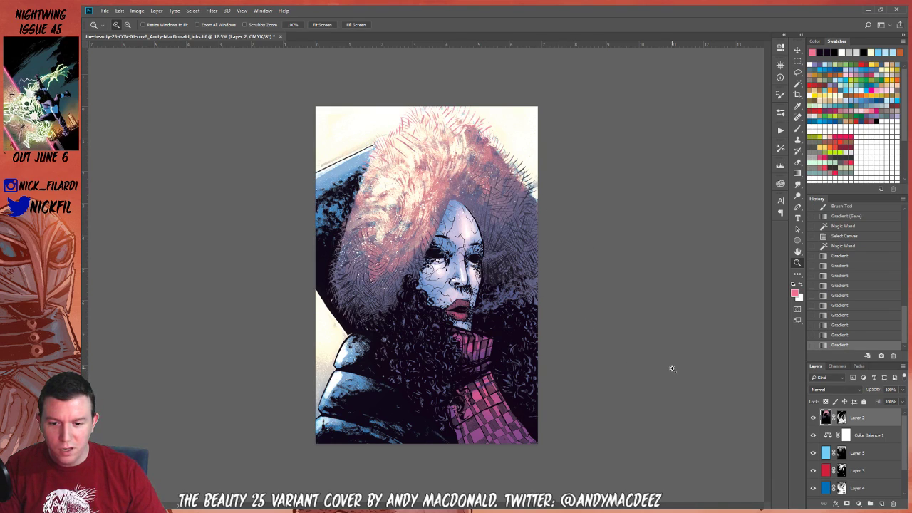
# Add a new empty layer directly above the sky blue Color Dodge Layer 5
pyautogui.scroll(-2, 876, 488)
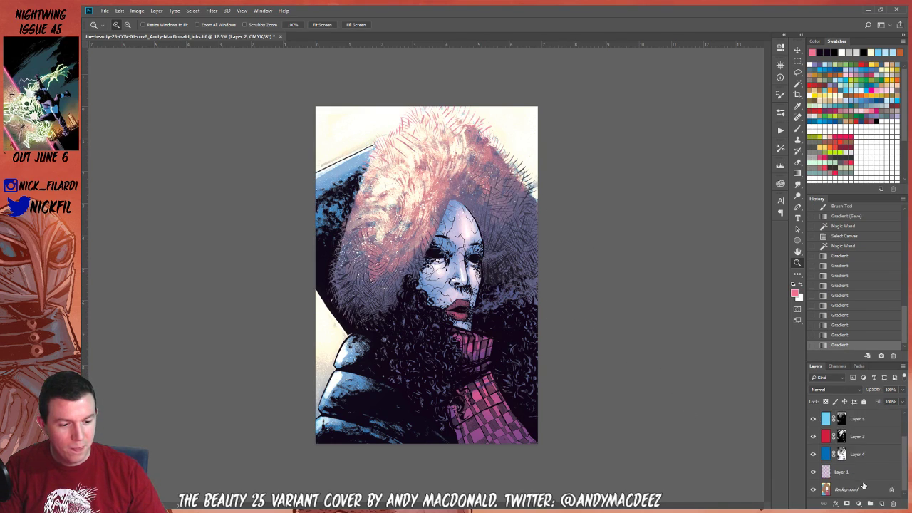
pyautogui.click(858, 457)
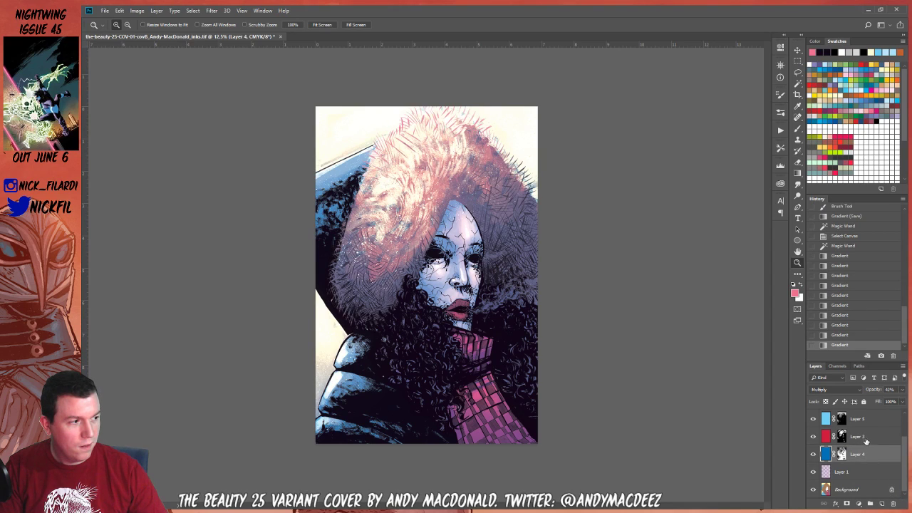
pyautogui.scroll(1, 869, 453)
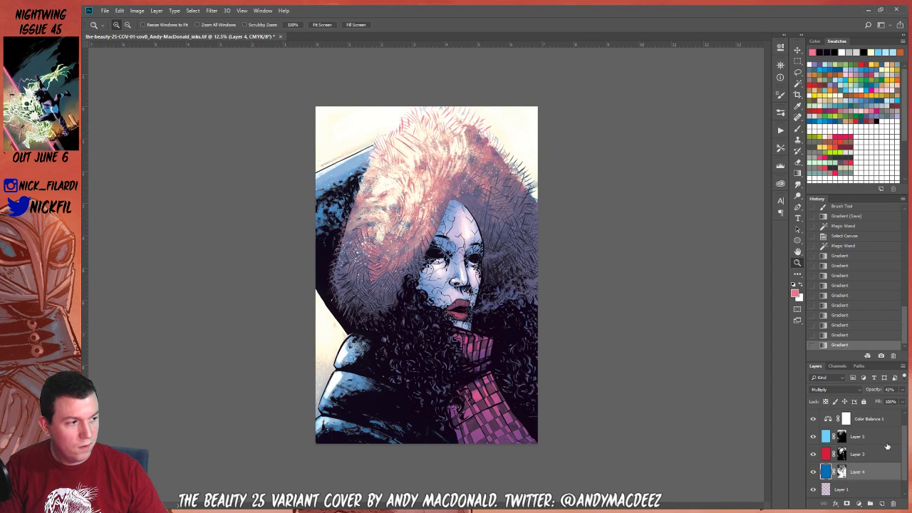
pyautogui.click(865, 440)
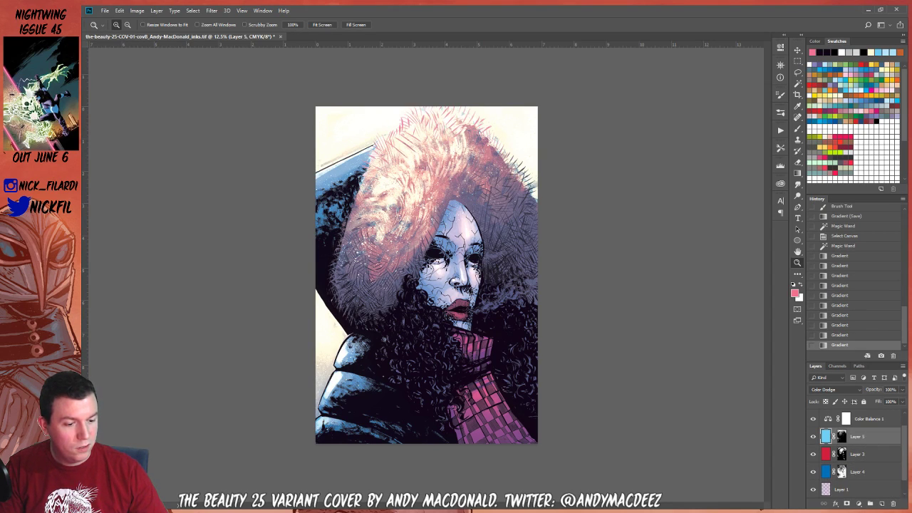
pyautogui.click(881, 503)
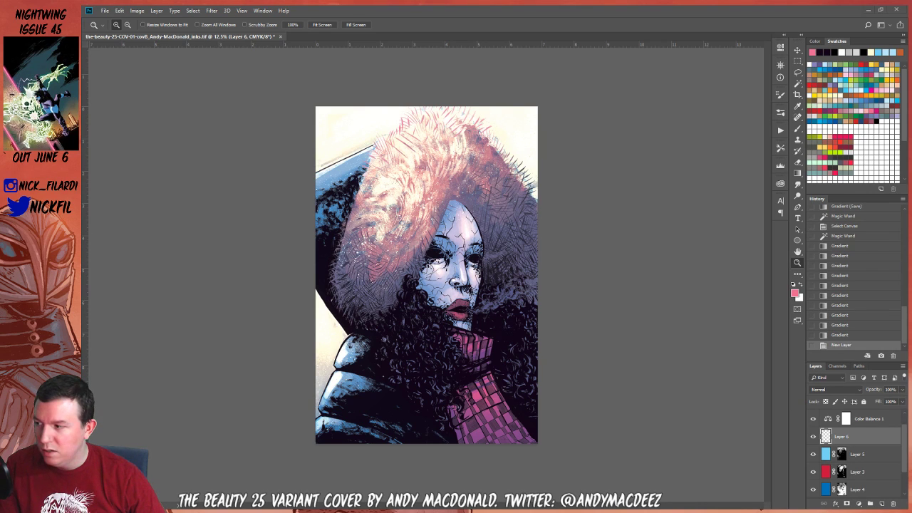
# Switch to the browser and examine the fur-lined coat image results for hood and collar fur references
pyautogui.hotkey('alt', 'Tab')
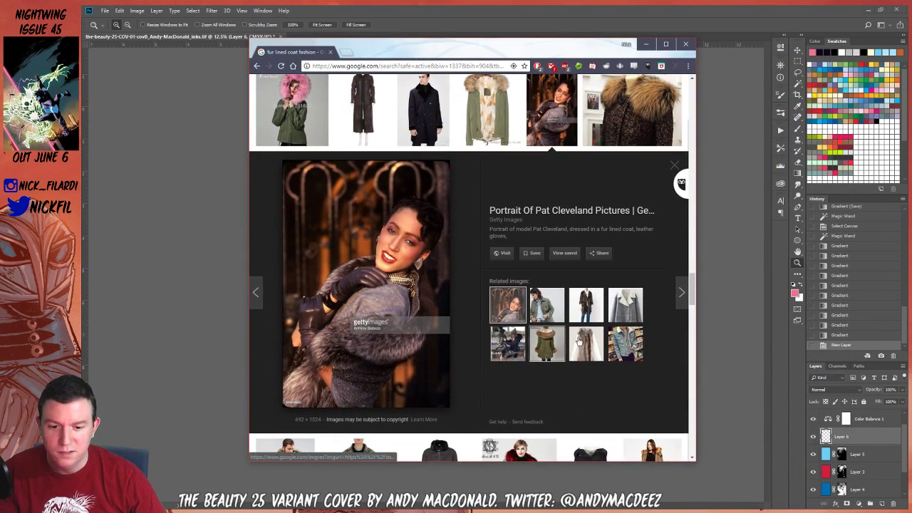
pyautogui.scroll(2, 613, 256)
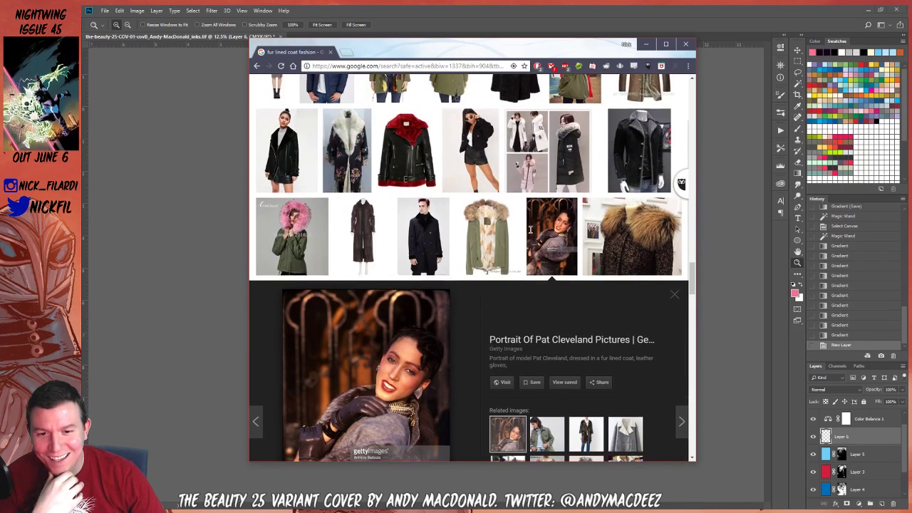
pyautogui.click(645, 241)
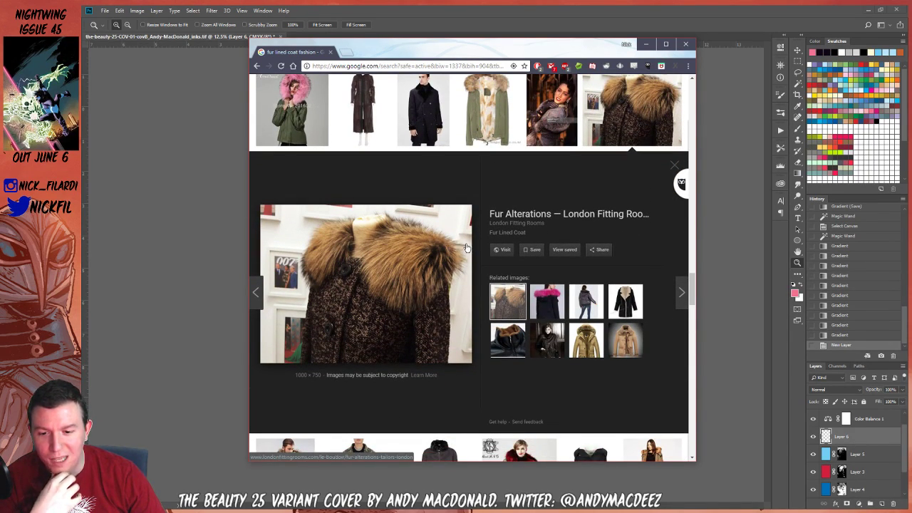
pyautogui.scroll(10, 470, 249)
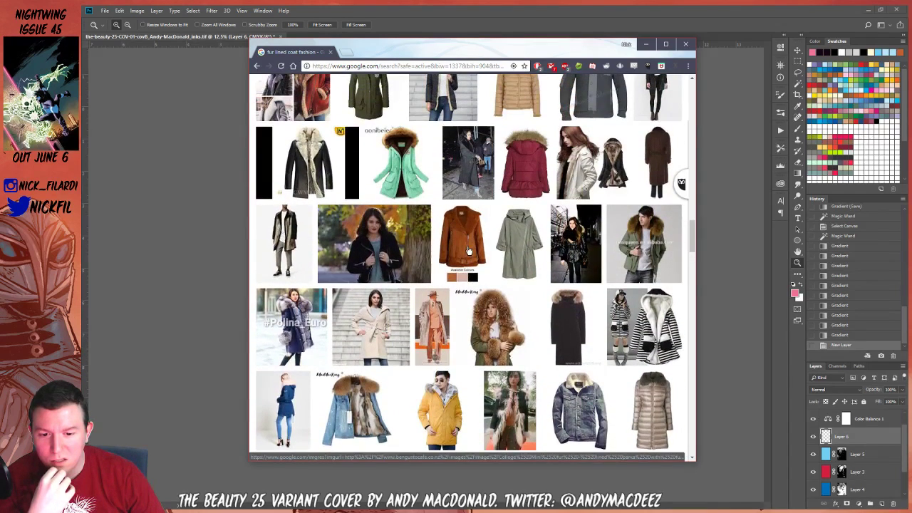
pyautogui.click(493, 324)
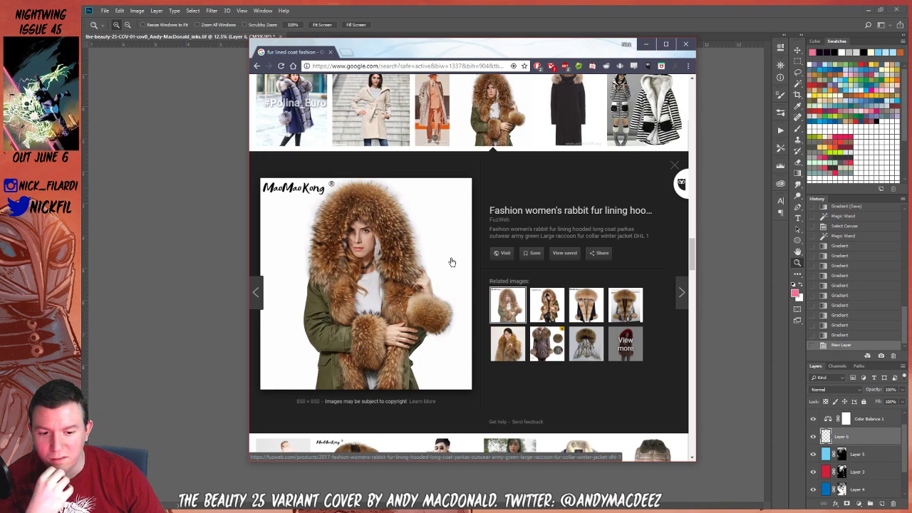
pyautogui.scroll(6, 548, 295)
pyautogui.scroll(1, 548, 296)
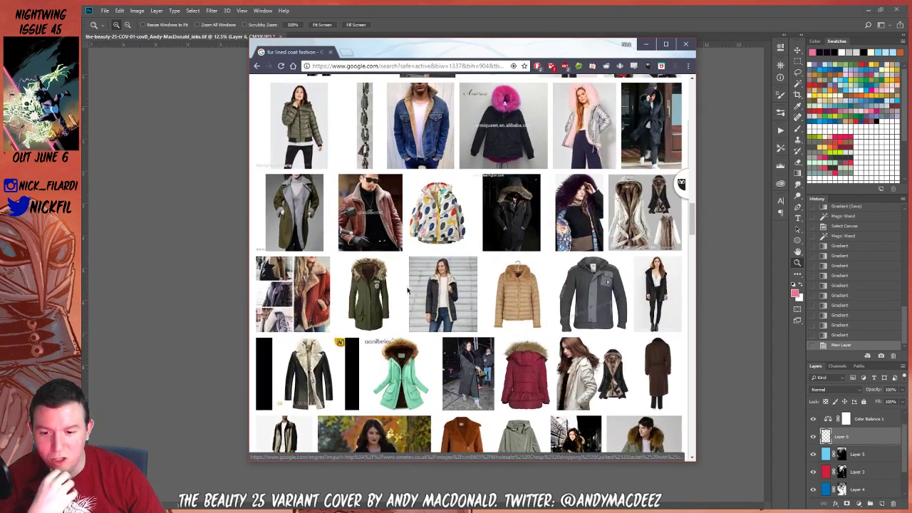
pyautogui.scroll(5, 456, 249)
pyautogui.scroll(1, 453, 245)
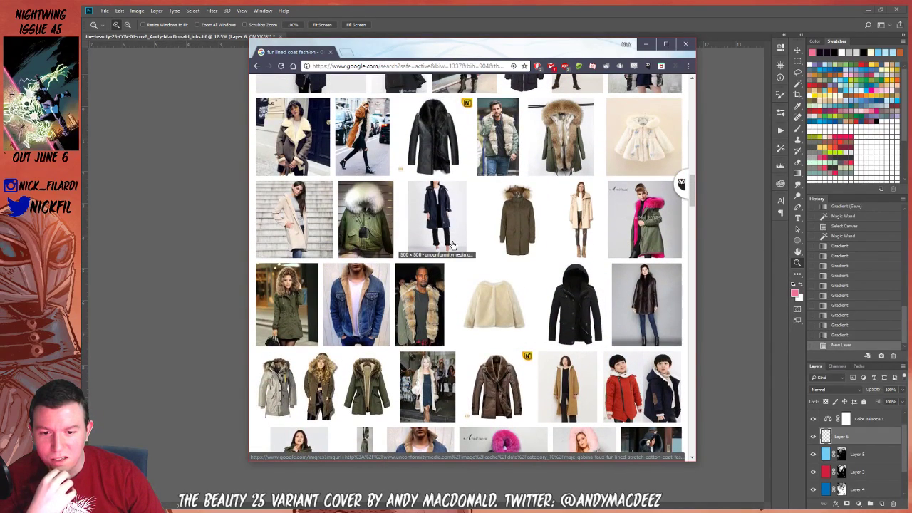
# Open the Furlove green parka photo with the brown fur hood and place the browser window beside the artwork
pyautogui.click(559, 153)
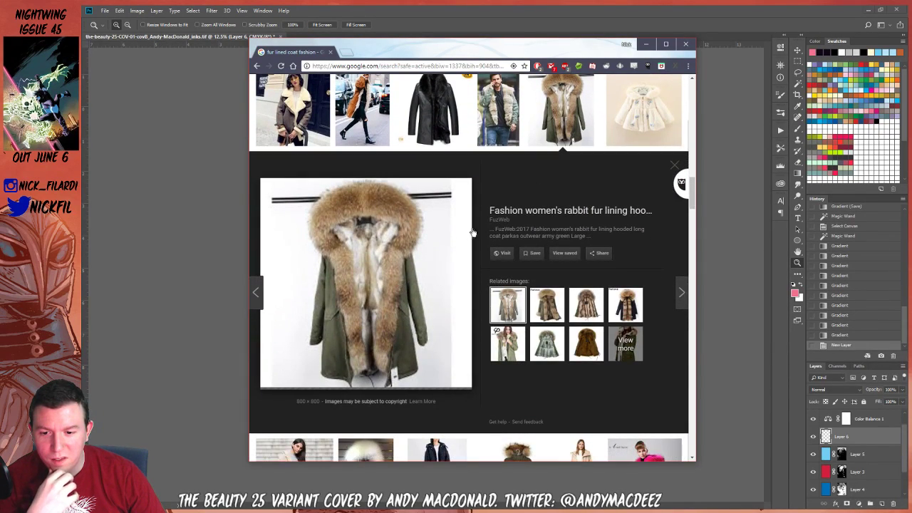
pyautogui.click(547, 303)
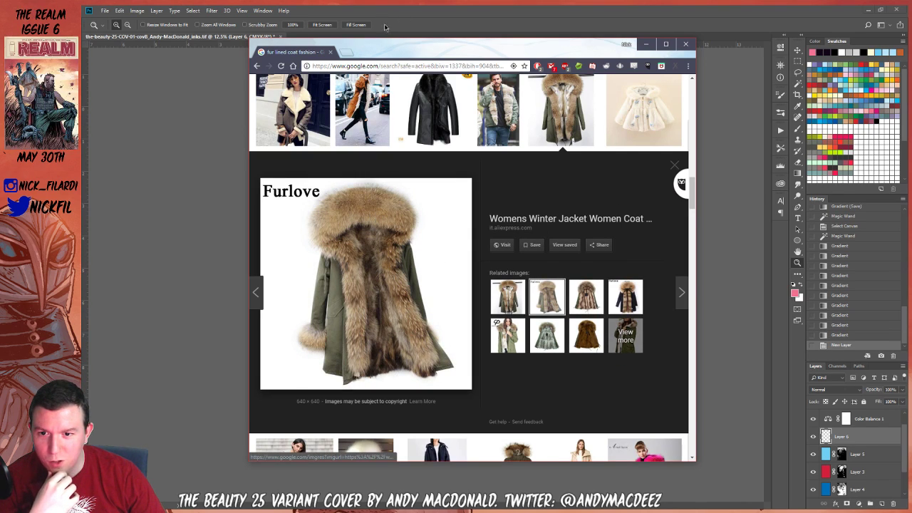
pyautogui.moveTo(386, 55); pyautogui.dragTo(662, 76)
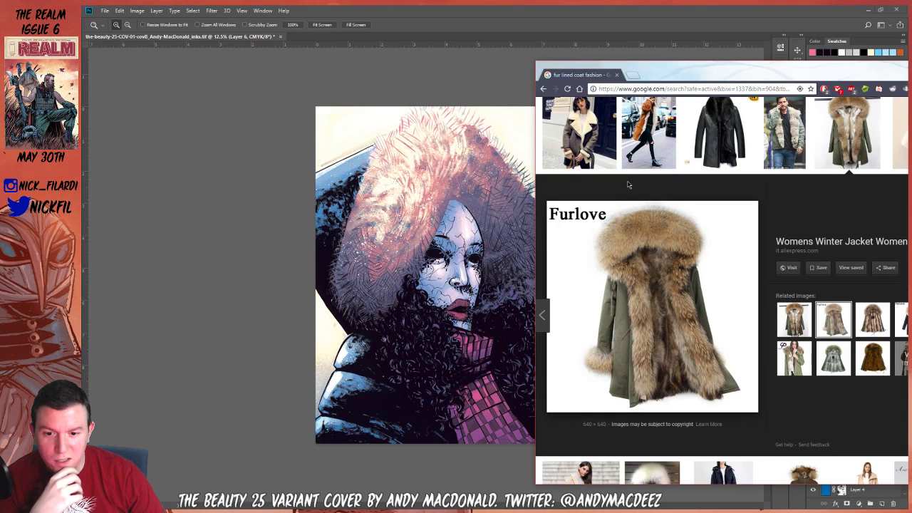
pyautogui.moveTo(818, 78); pyautogui.dragTo(805, 81)
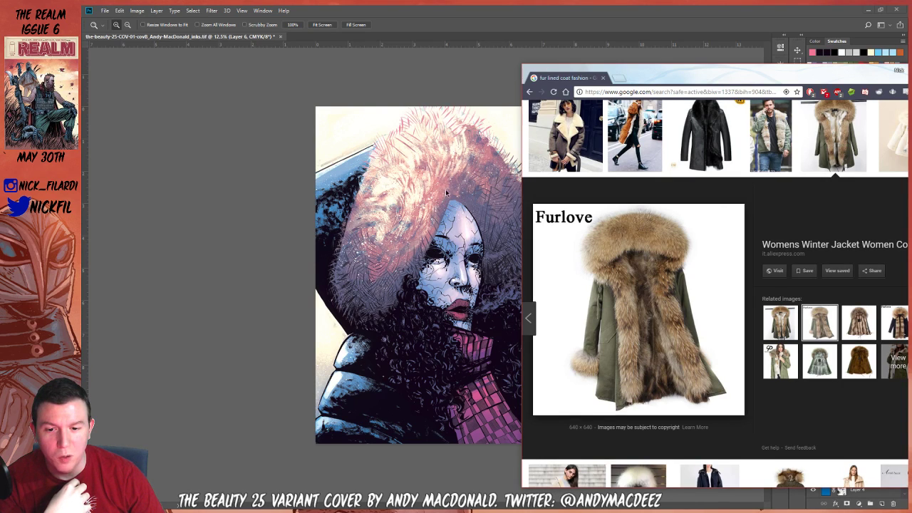
# Close the browser window with the fur coat reference and return to viewing the whole cover artwork
pyautogui.moveTo(746, 85); pyautogui.dragTo(596, 74)
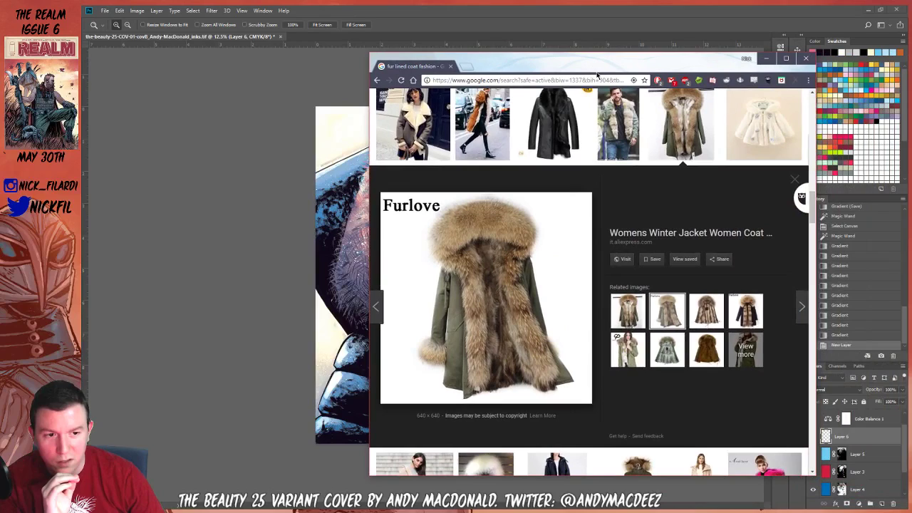
pyautogui.click(806, 59)
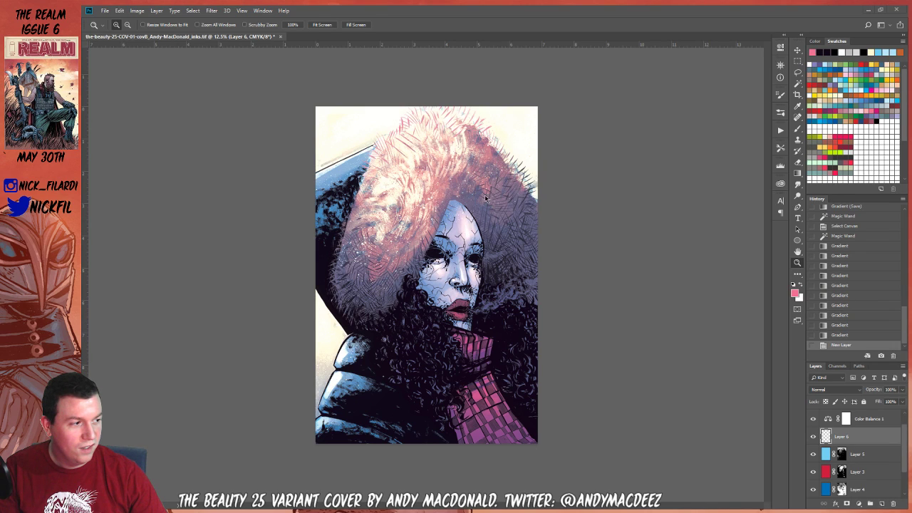
pyautogui.click(457, 183)
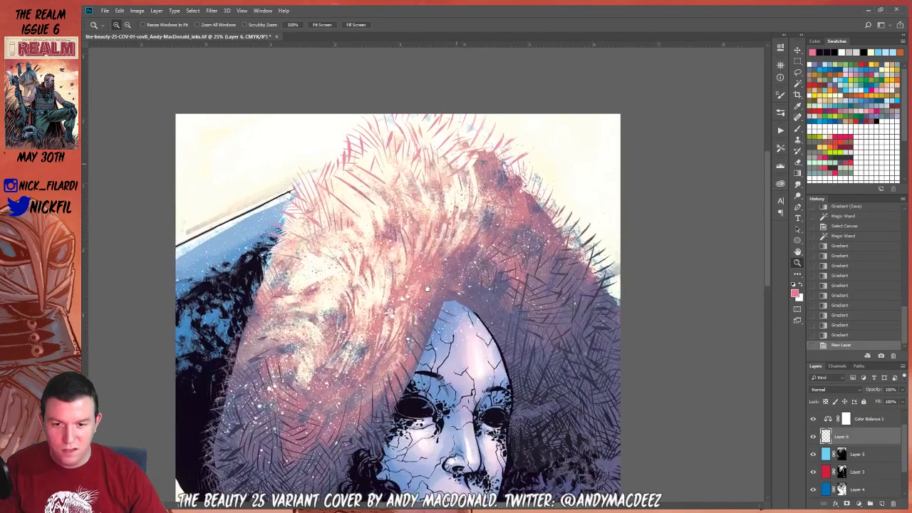
pyautogui.keyDown('alt'); pyautogui.click(489, 293); pyautogui.keyUp('alt')
pyautogui.keyDown('alt'); pyautogui.click(489, 293); pyautogui.keyUp('alt')
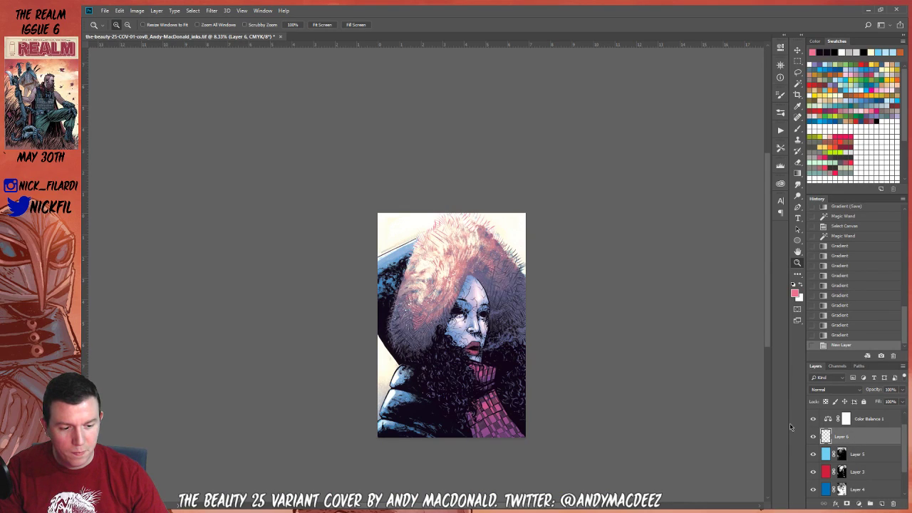
# Fill all of Layer 6 with dark blue and set its blending mode to Multiply
pyautogui.click(885, 98)
pyautogui.hotkey('alt', 'BackSpace')
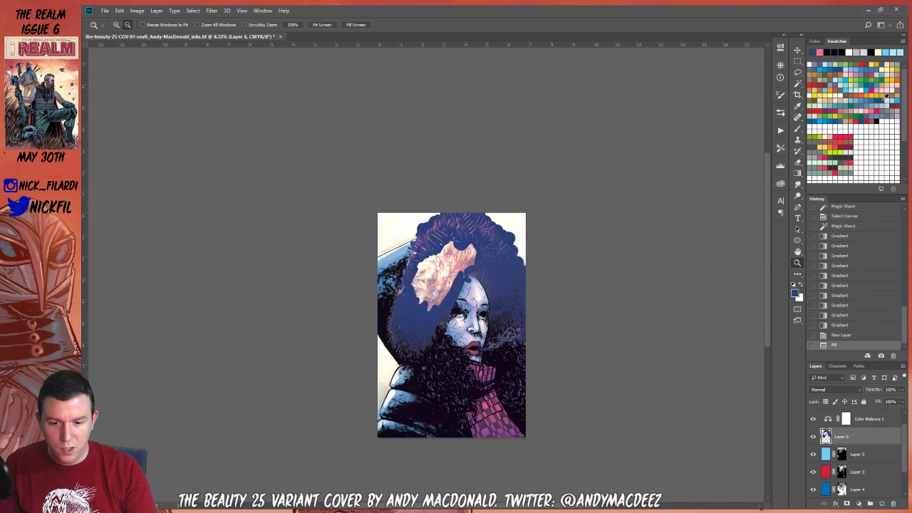
pyautogui.hotkey('ctrl', 'z')
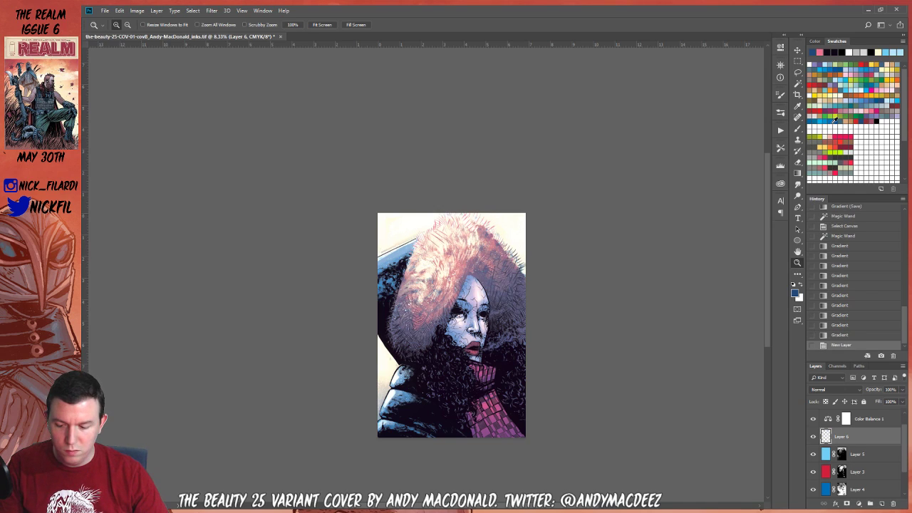
pyautogui.hotkey('ctrl', 'a')
pyautogui.hotkey('alt', 'BackSpace')
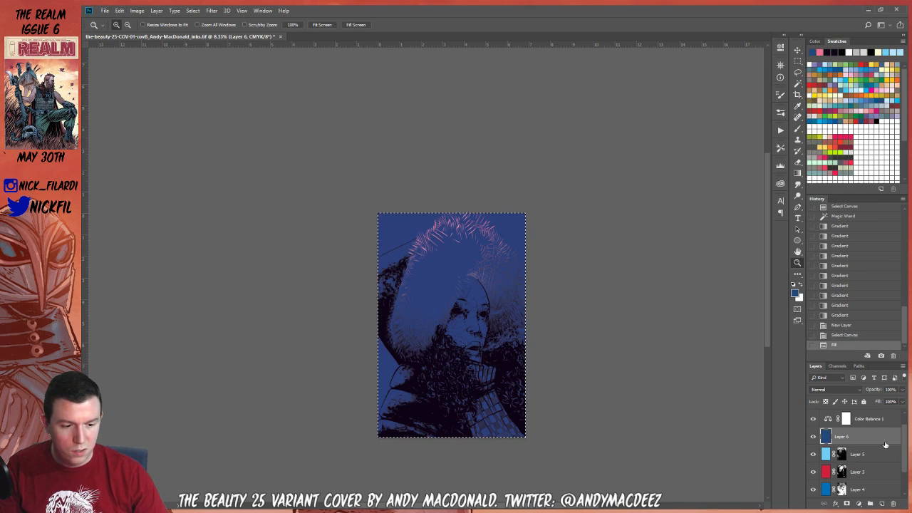
pyautogui.click(833, 389)
pyautogui.click(833, 208)
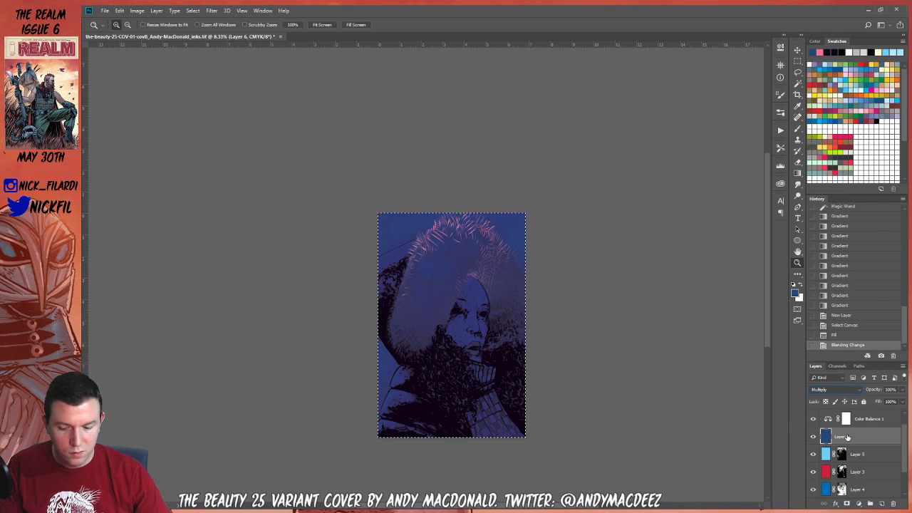
# Lower the saturation of Layer 6's fill to about -86 and hide the layer with a black layer mask
pyautogui.hotkey('ctrl', 'u')
pyautogui.moveTo(719, 231); pyautogui.dragTo(682, 235)
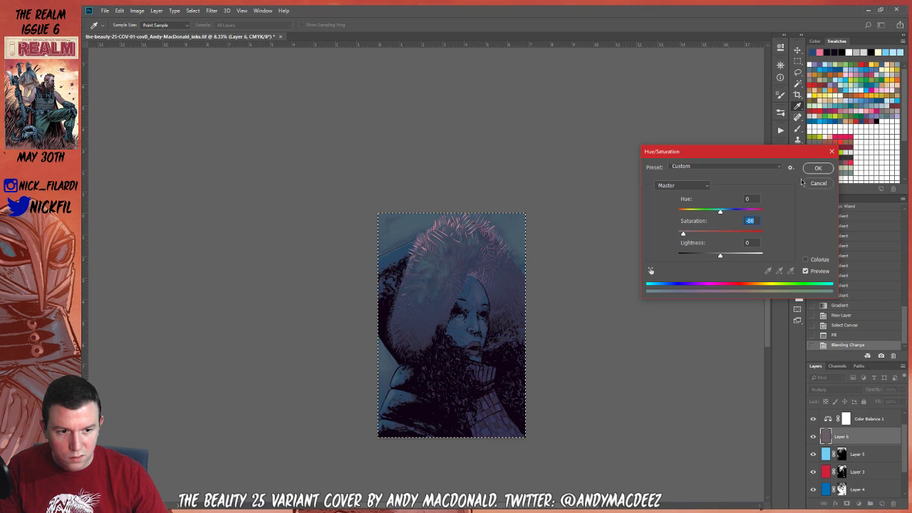
pyautogui.click(816, 168)
pyautogui.press('z')
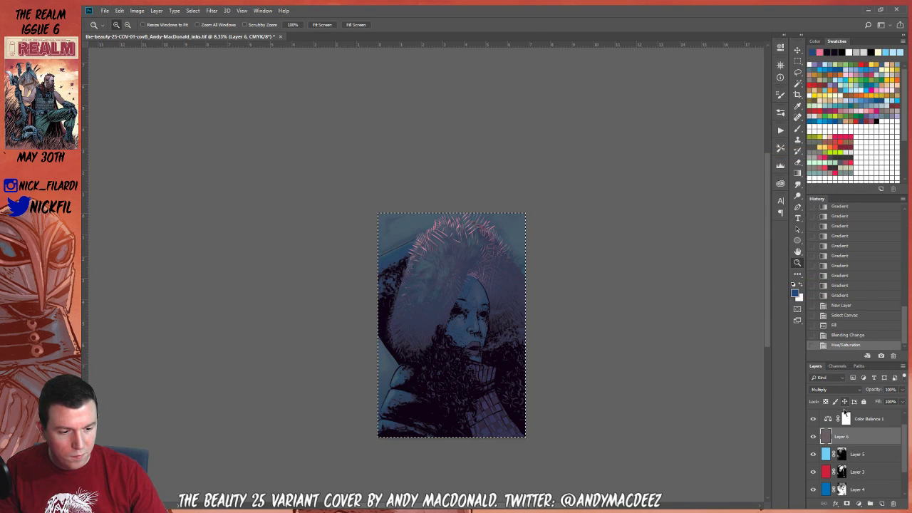
pyautogui.click(846, 504)
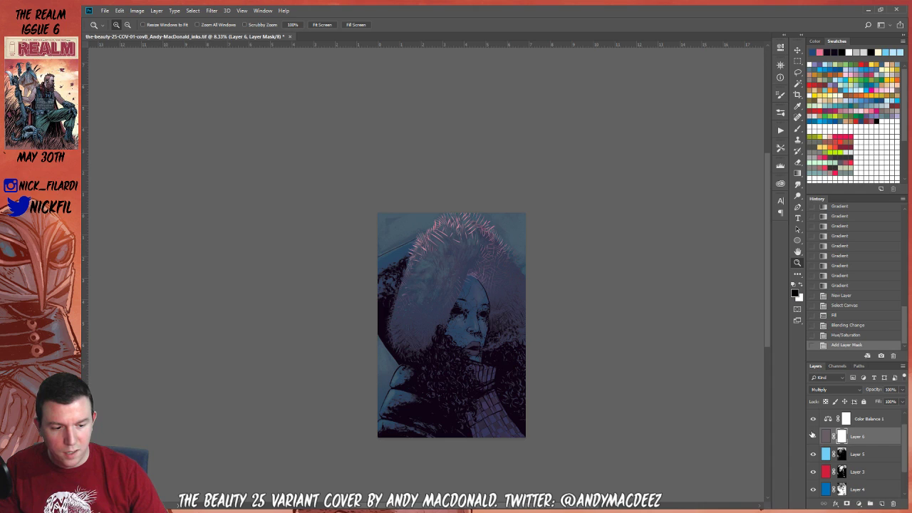
pyautogui.hotkey('alt', 'BackSpace')
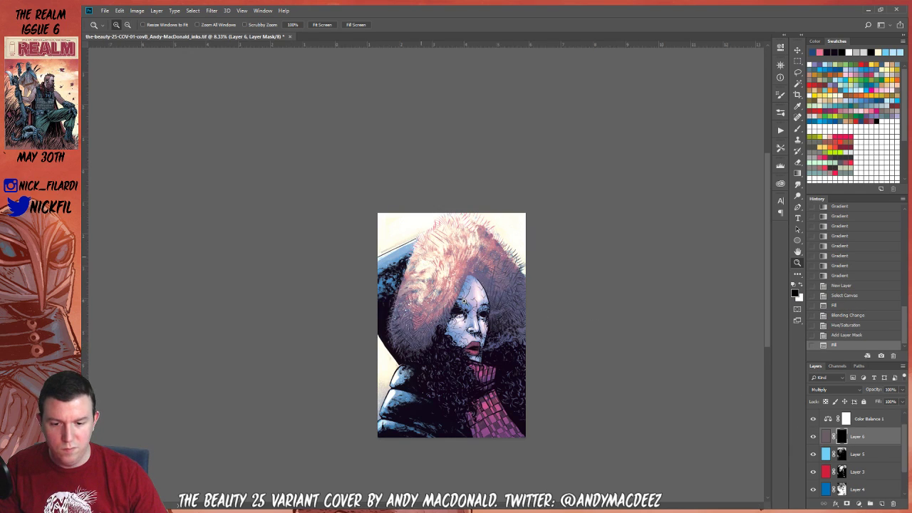
# Choose a textured brush tip with white paint and try a mask stroke where the hood meets the forehead
pyautogui.click(516, 333)
pyautogui.click(517, 333)
pyautogui.click(516, 333)
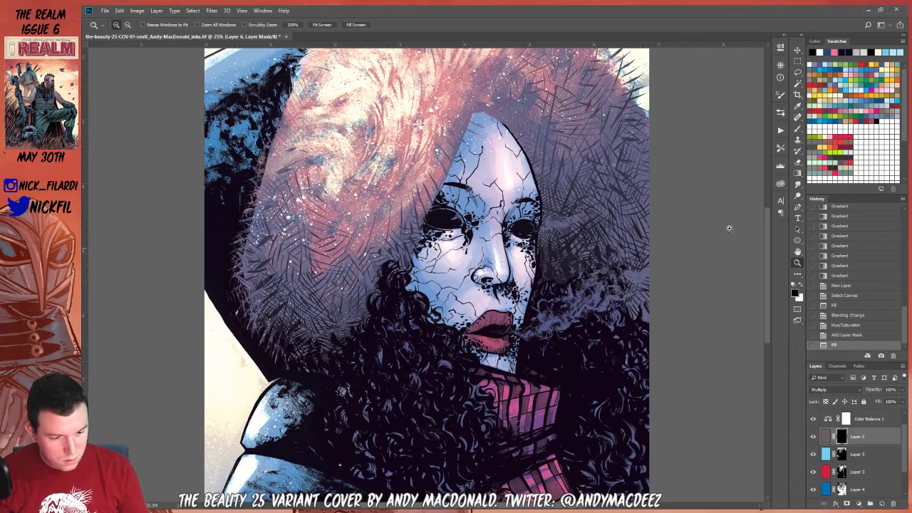
pyautogui.click(797, 129)
pyautogui.click(799, 283)
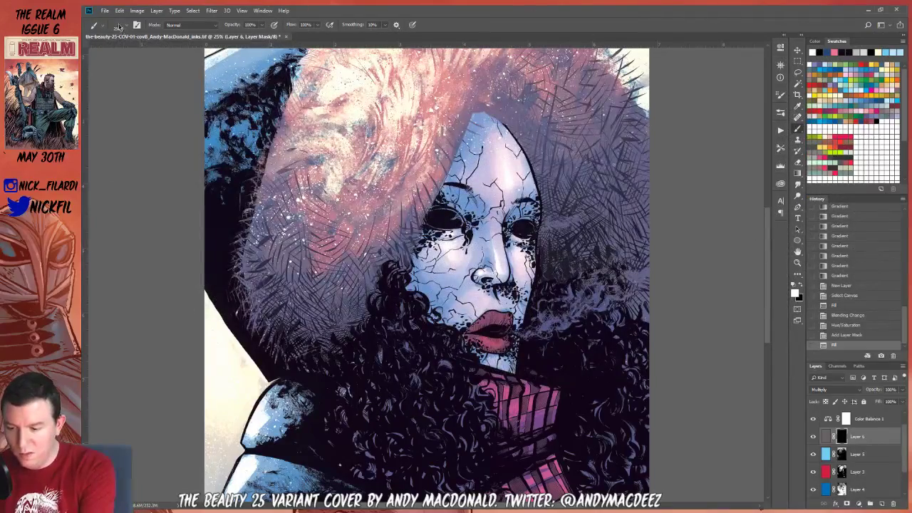
pyautogui.click(118, 27)
pyautogui.doubleClick(144, 334)
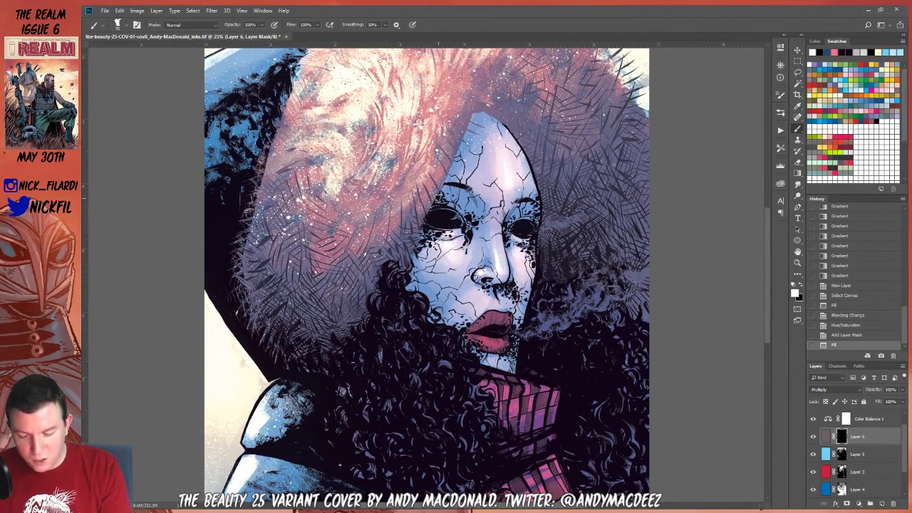
pyautogui.moveTo(438, 198); pyautogui.dragTo(460, 189)
pyautogui.hotkey('ctrl', 'z')
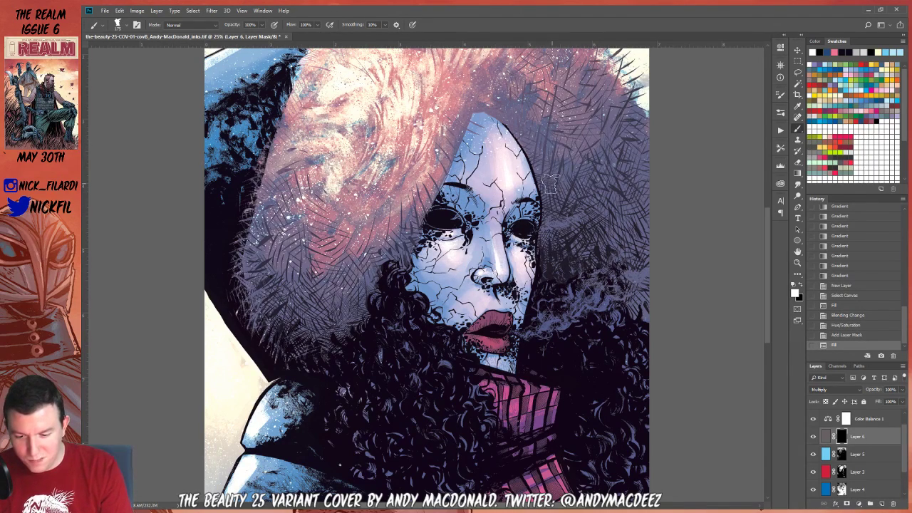
# Paint white on Layer 6's mask at 50% brush opacity to shade the hood's inner edge around the forehead
pyautogui.moveTo(557, 183); pyautogui.dragTo(551, 172)
pyautogui.press('5')
pyautogui.moveTo(439, 200)
pyautogui.mouseDown()
pyautogui.moveTo(473, 203)
pyautogui.moveTo(472, 218)
pyautogui.moveTo(466, 191)
pyautogui.moveTo(436, 194)
pyautogui.moveTo(460, 153)
pyautogui.mouseUp()
pyautogui.moveTo(456, 148); pyautogui.dragTo(470, 128)
pyautogui.moveTo(473, 93); pyautogui.dragTo(484, 120)
pyautogui.moveTo(481, 107)
pyautogui.mouseDown()
pyautogui.moveTo(496, 124)
pyautogui.moveTo(456, 151)
pyautogui.moveTo(424, 211)
pyautogui.mouseUp()
# Paint more shadow into Layer 6's mask around the eyes, cheeks and the hair bordering the face
pyautogui.click(797, 262)
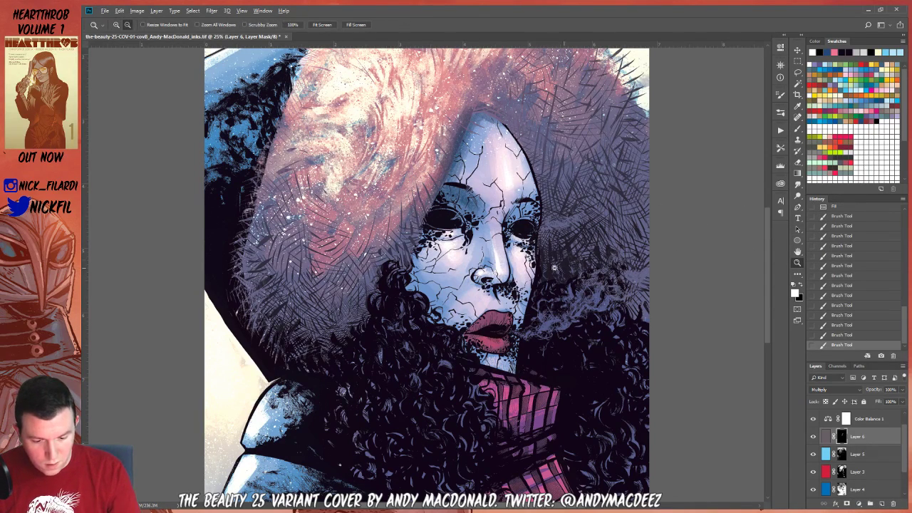
pyautogui.keyDown('alt'); pyautogui.click(759, 161); pyautogui.keyUp('alt')
pyautogui.click(797, 128)
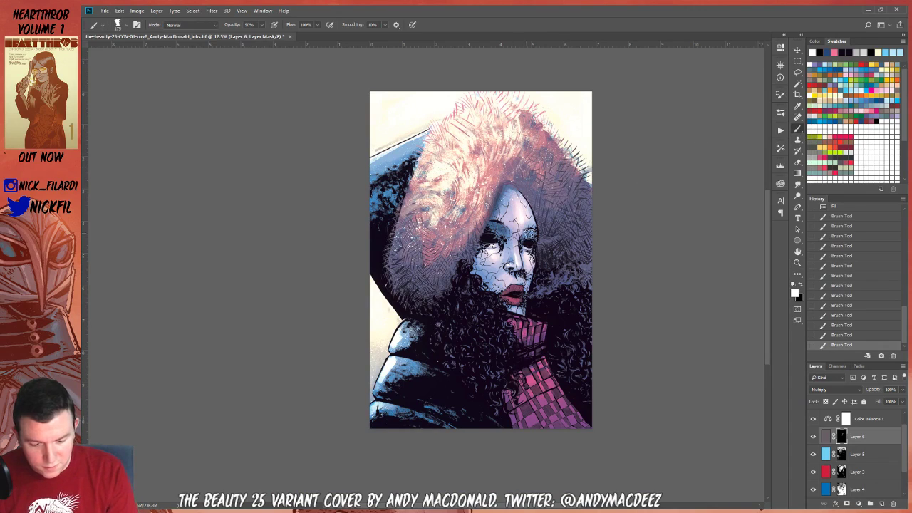
pyautogui.click(526, 238)
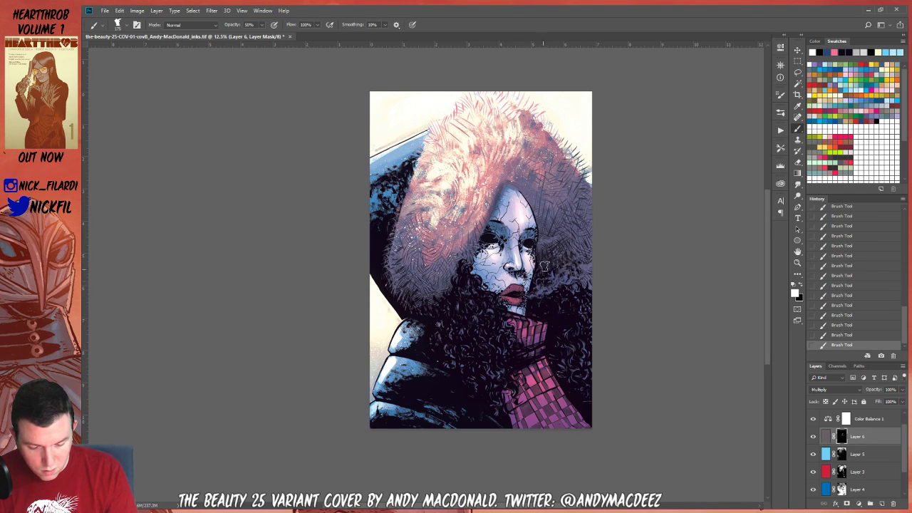
pyautogui.moveTo(541, 267)
pyautogui.mouseDown()
pyautogui.moveTo(529, 290)
pyautogui.moveTo(524, 263)
pyautogui.moveTo(501, 286)
pyautogui.moveTo(476, 273)
pyautogui.mouseUp()
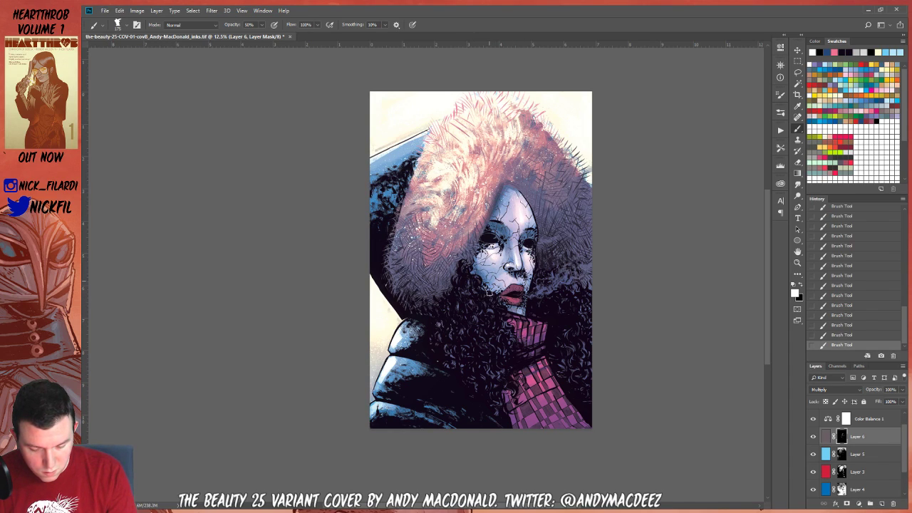
pyautogui.moveTo(538, 258)
pyautogui.mouseDown()
pyautogui.moveTo(527, 302)
pyautogui.moveTo(528, 278)
pyautogui.moveTo(492, 281)
pyautogui.mouseUp()
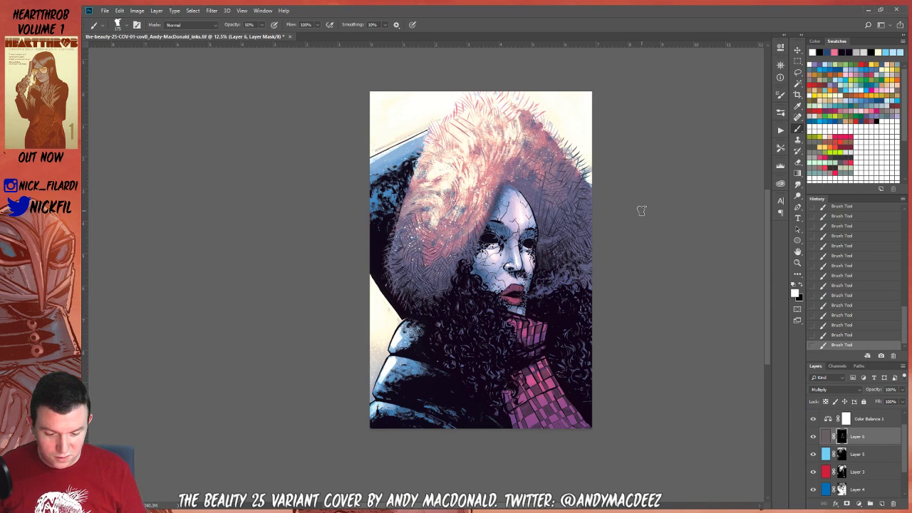
pyautogui.click(799, 286)
pyautogui.press('0')
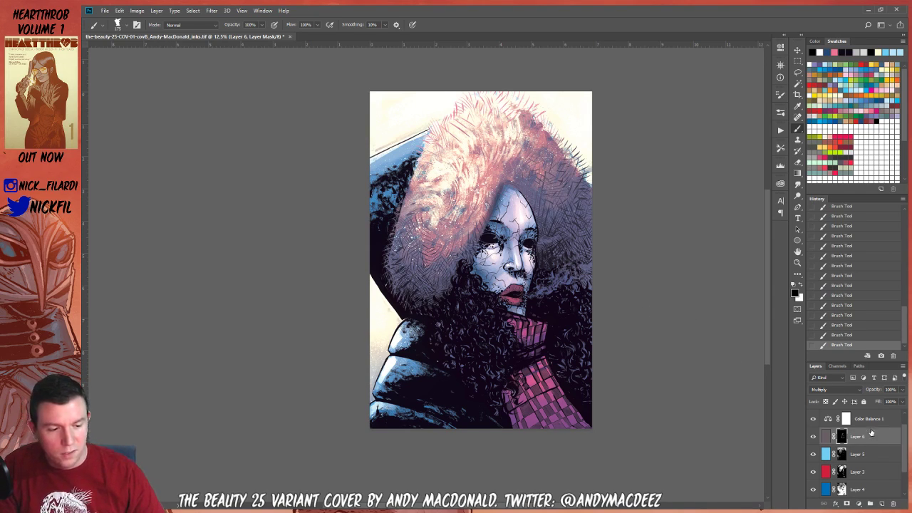
# Recolour Layer 6's shadow fill to a cooler grey with Hue/Saturation, using saturation +52 and lightness +15
pyautogui.click(883, 446)
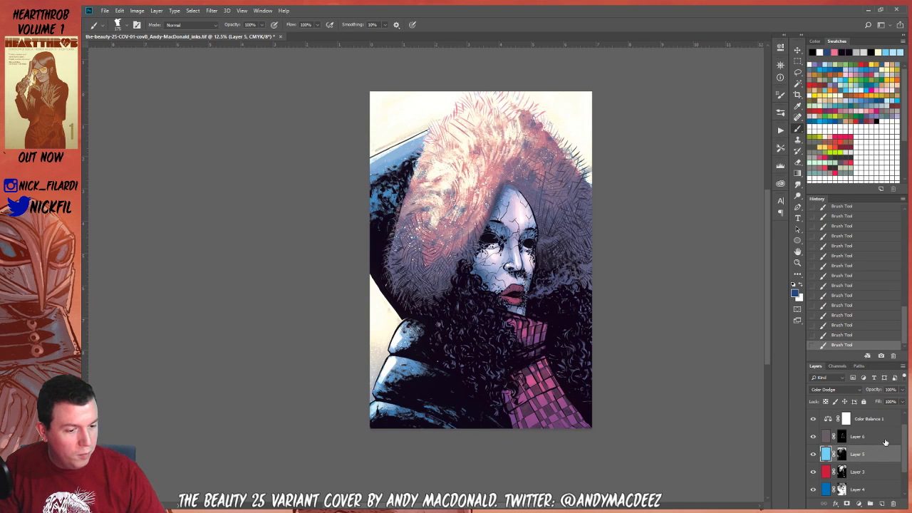
pyautogui.click(883, 439)
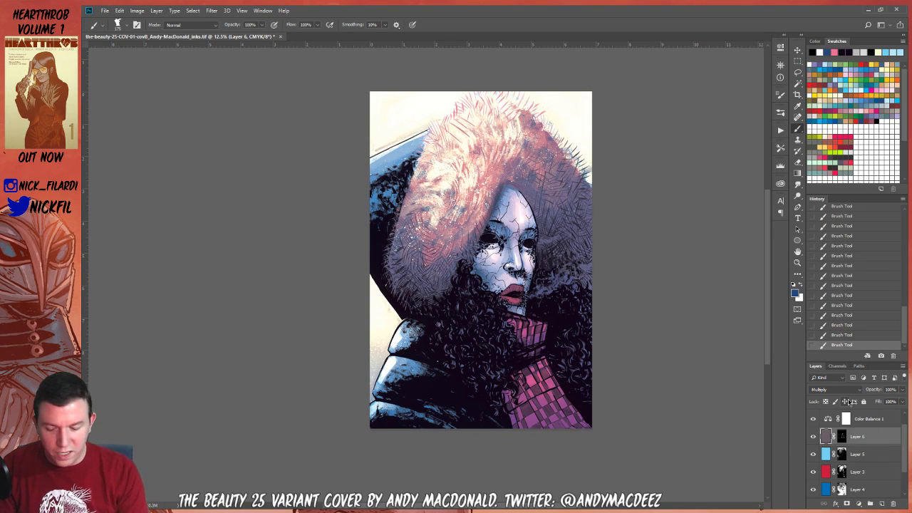
pyautogui.hotkey('ctrl', 'u')
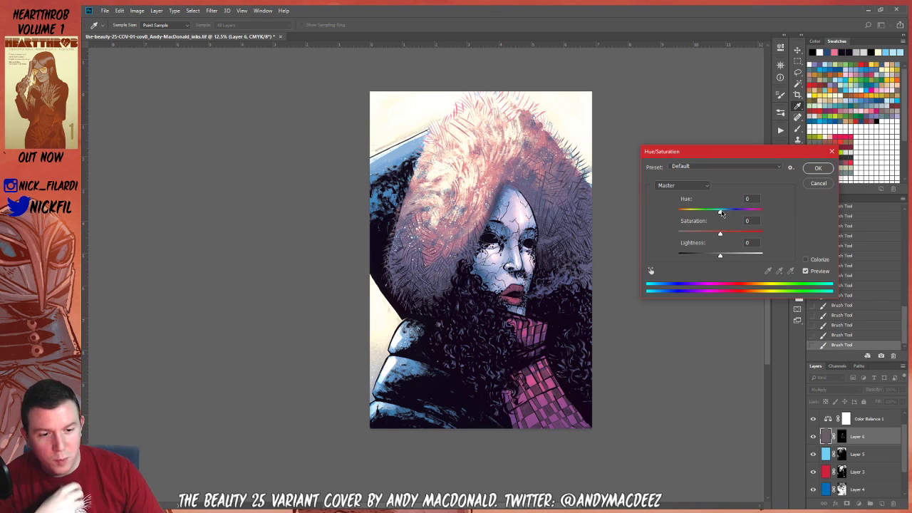
pyautogui.moveTo(721, 214); pyautogui.dragTo(742, 236)
pyautogui.moveTo(701, 214); pyautogui.dragTo(764, 219)
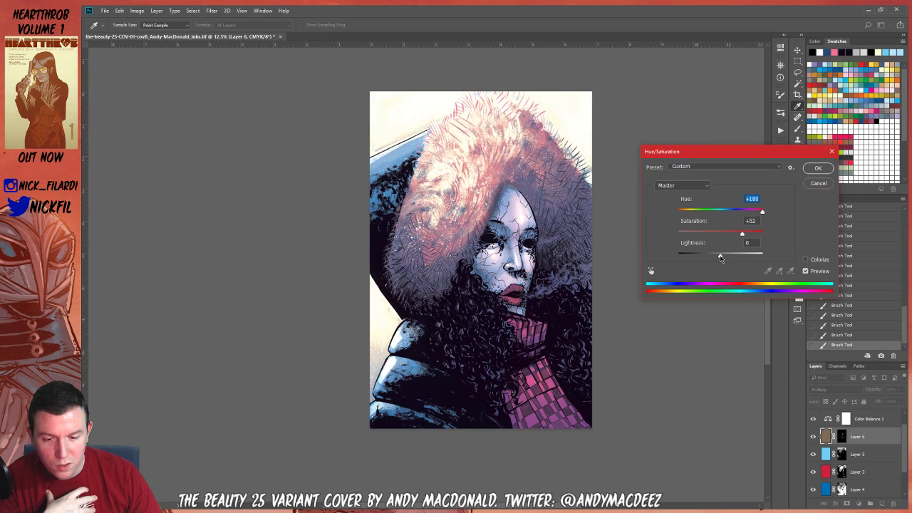
pyautogui.moveTo(720, 255); pyautogui.dragTo(727, 258)
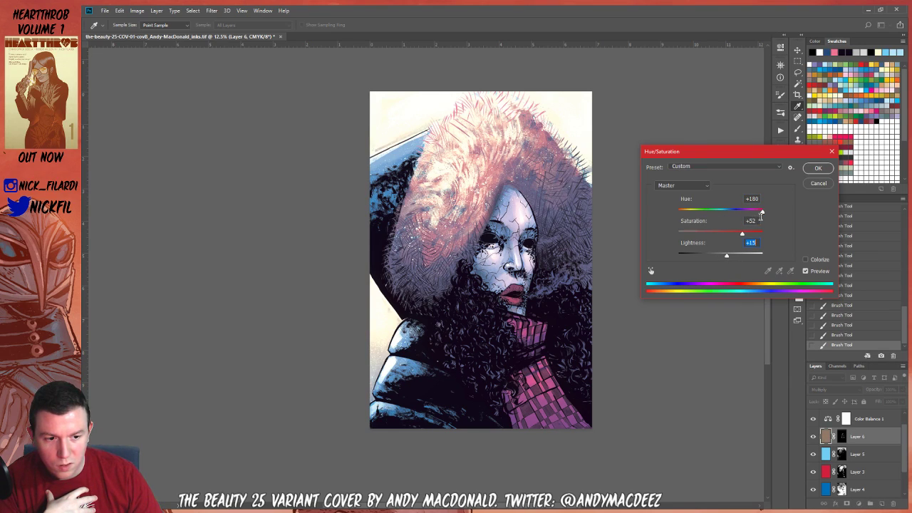
pyautogui.moveTo(762, 213); pyautogui.dragTo(703, 220)
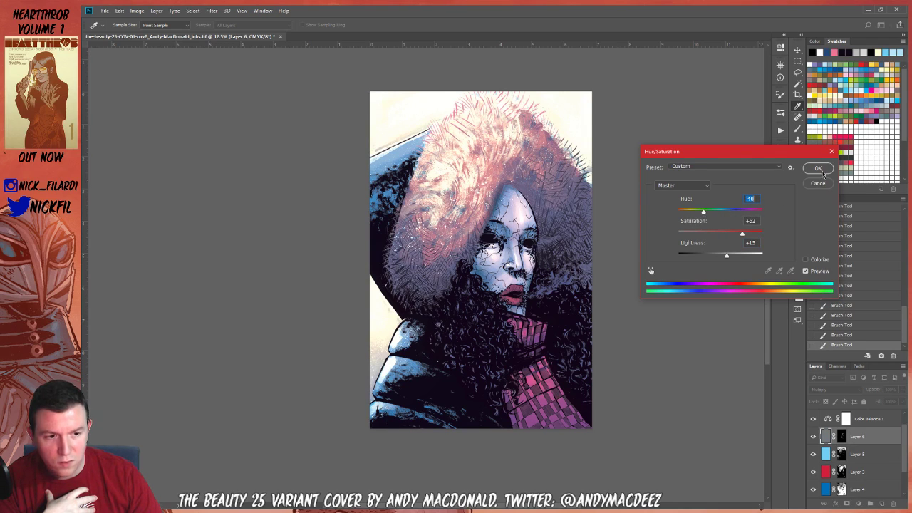
pyautogui.click(819, 169)
pyautogui.press('z')
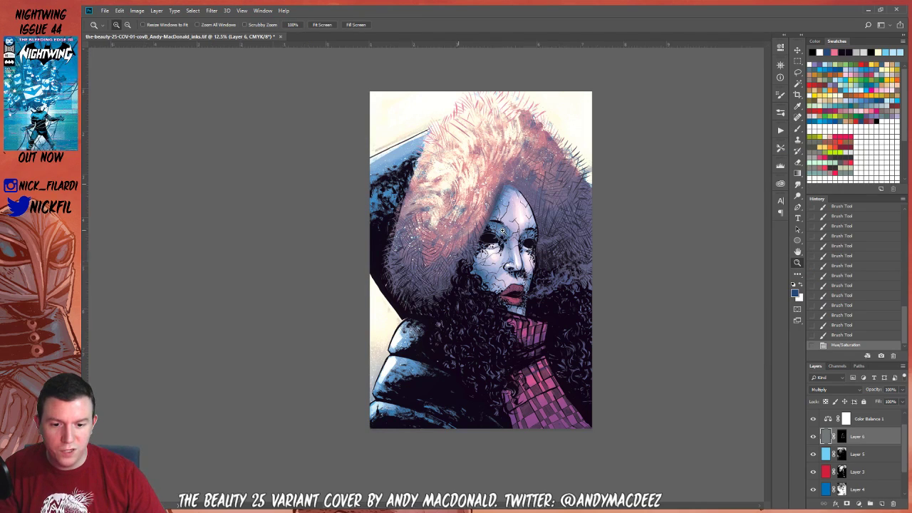
# Activate Layer 6's mask for painting with the Brush tool, viewing the face more closely
pyautogui.click(502, 230)
pyautogui.press('b')
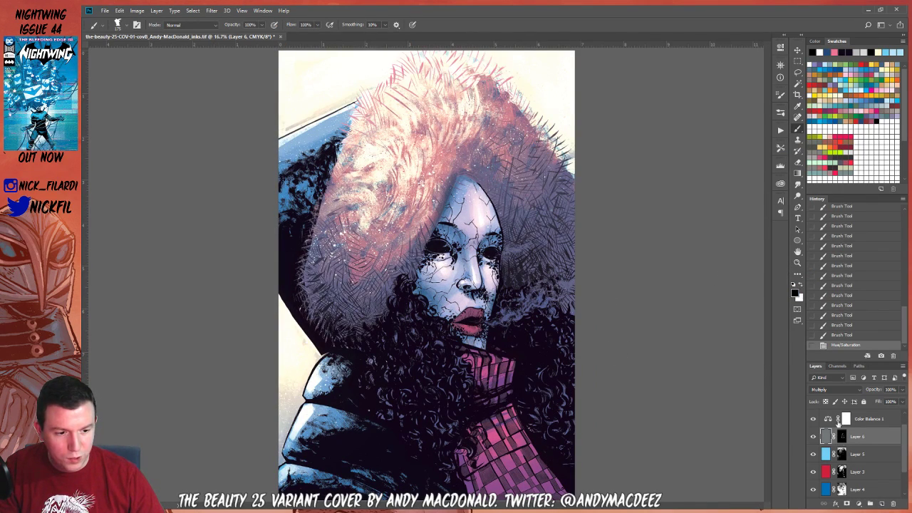
pyautogui.click(842, 437)
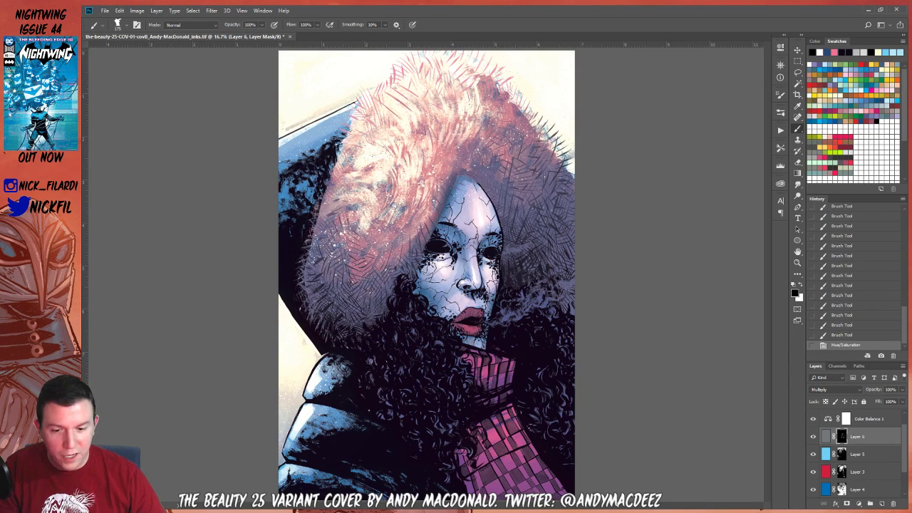
pyautogui.moveTo(468, 319); pyautogui.dragTo(487, 318)
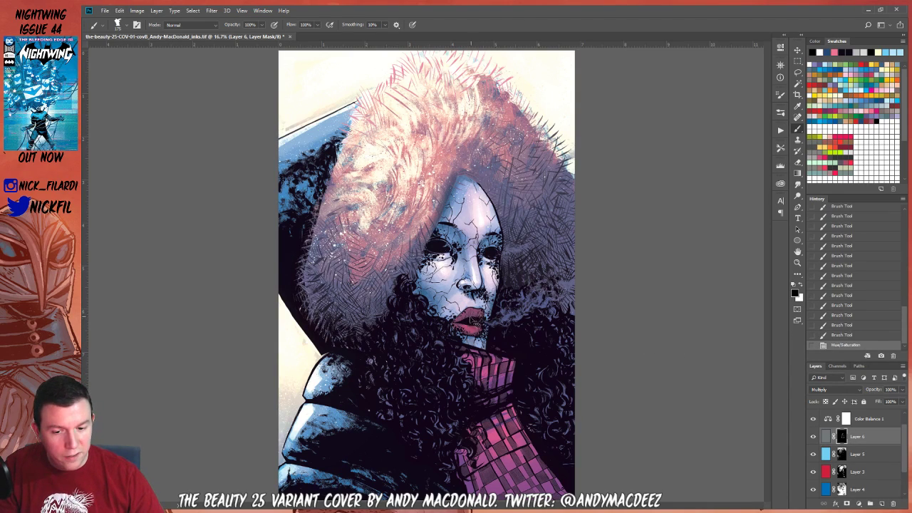
pyautogui.click(837, 335)
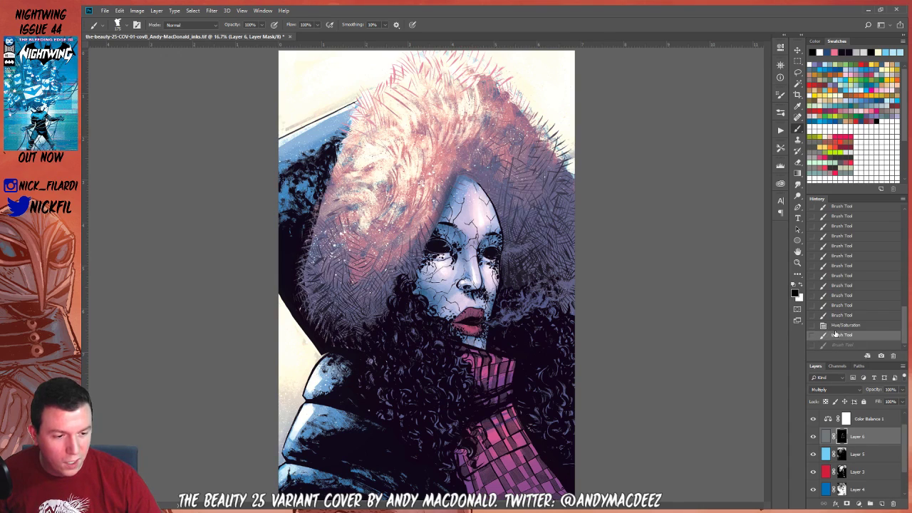
pyautogui.click(835, 326)
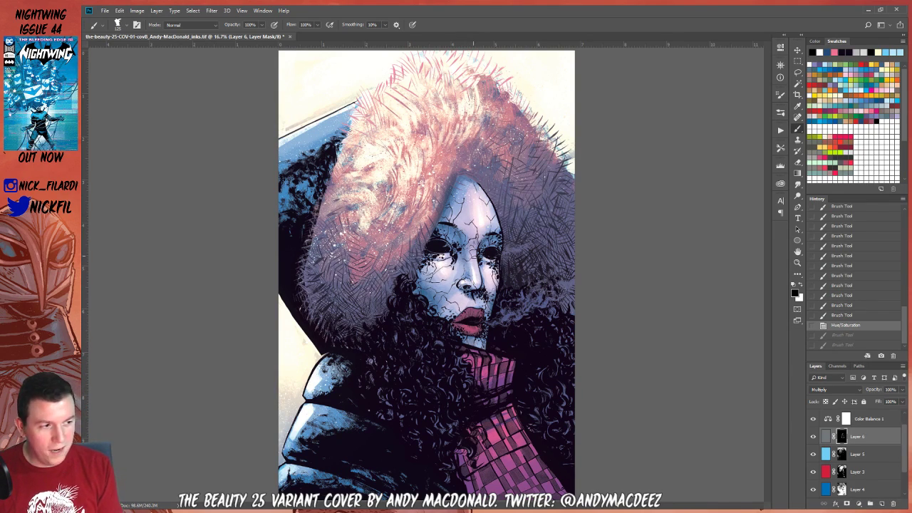
# Rework the lip shading on Layer 6's mask with a black brush stroke across the mouth and white over the upper lip
pyautogui.moveTo(461, 320); pyautogui.dragTo(482, 323)
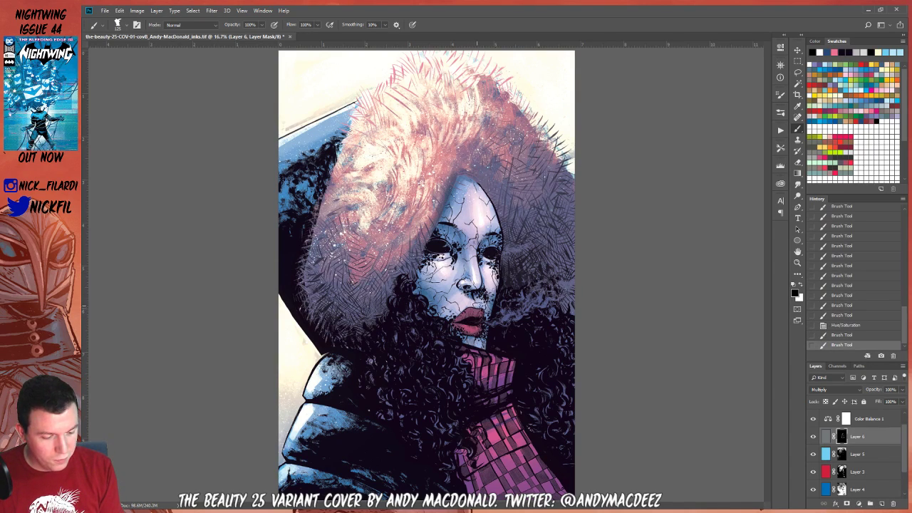
pyautogui.click(800, 288)
pyautogui.moveTo(463, 317); pyautogui.dragTo(471, 314)
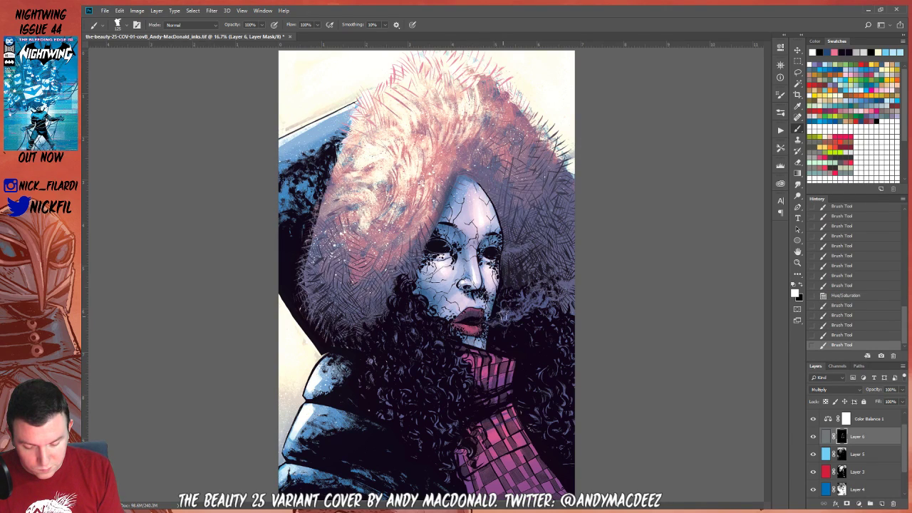
# Paint white on Layer 6's mask to shade the far edge of the forehead, temple and cheek, undoing unwanted strokes
pyautogui.click(797, 252)
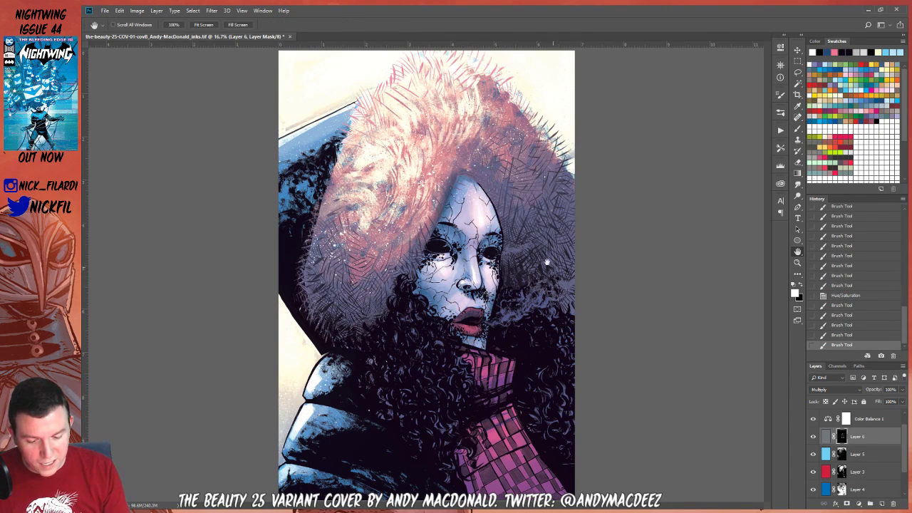
pyautogui.click(797, 128)
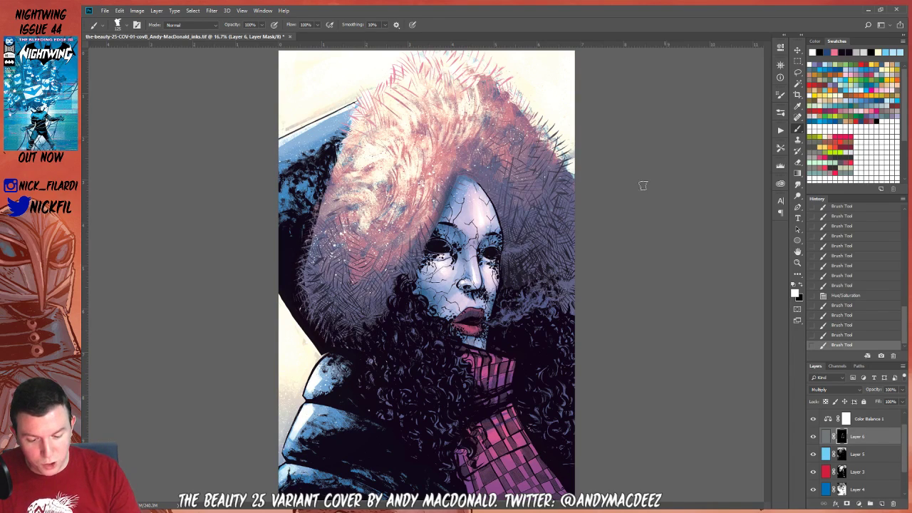
pyautogui.moveTo(495, 218); pyautogui.dragTo(483, 186)
pyautogui.hotkey('ctrl', 'z')
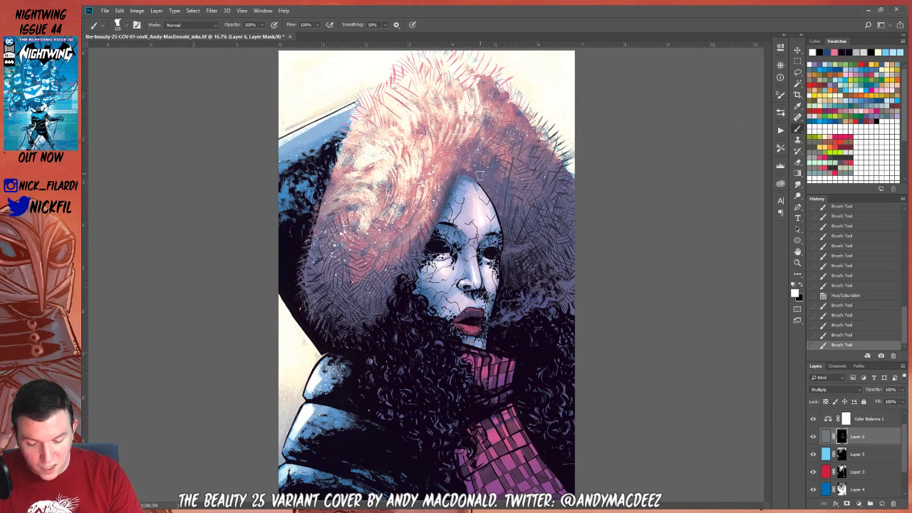
pyautogui.moveTo(501, 223); pyautogui.dragTo(489, 205)
pyautogui.moveTo(491, 207); pyautogui.dragTo(479, 181)
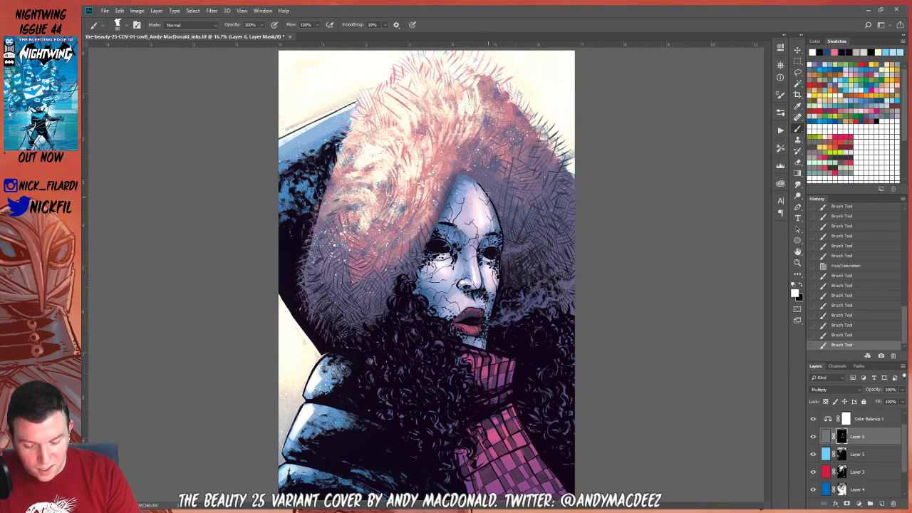
pyautogui.hotkey('ctrl', 'z')
pyautogui.moveTo(500, 237)
pyautogui.mouseDown()
pyautogui.moveTo(498, 226)
pyautogui.moveTo(500, 276)
pyautogui.mouseUp()
# Trim the shading beside the far eyebrow and temple with short black strokes on Layer 6's mask
pyautogui.click(800, 282)
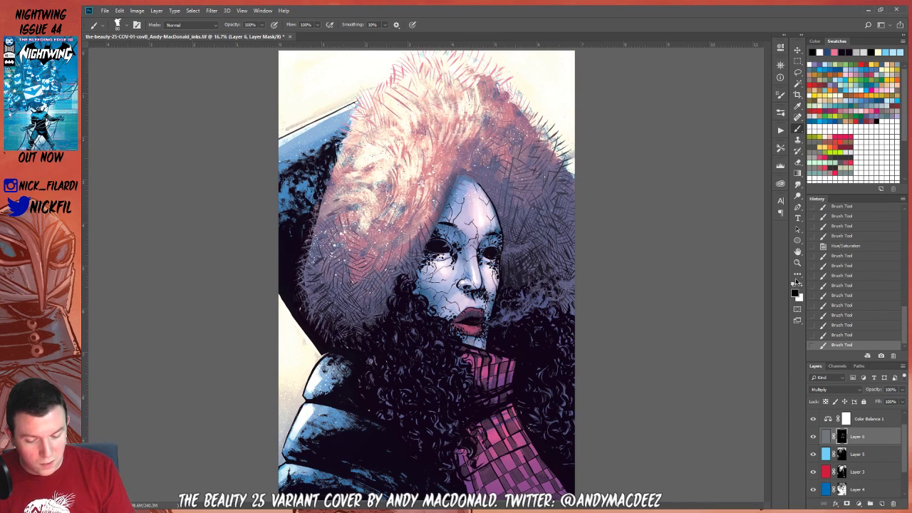
pyautogui.moveTo(495, 227); pyautogui.dragTo(497, 233)
pyautogui.moveTo(495, 223); pyautogui.dragTo(507, 238)
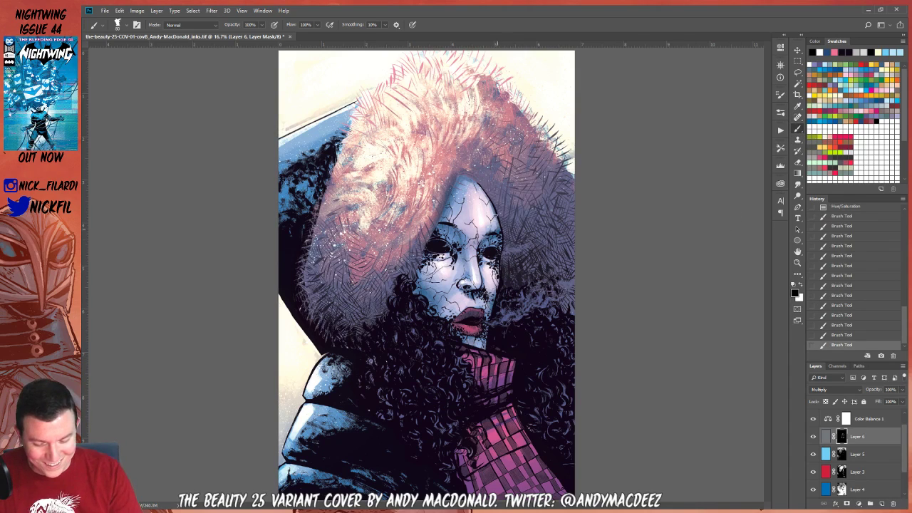
pyautogui.moveTo(501, 224); pyautogui.dragTo(500, 231)
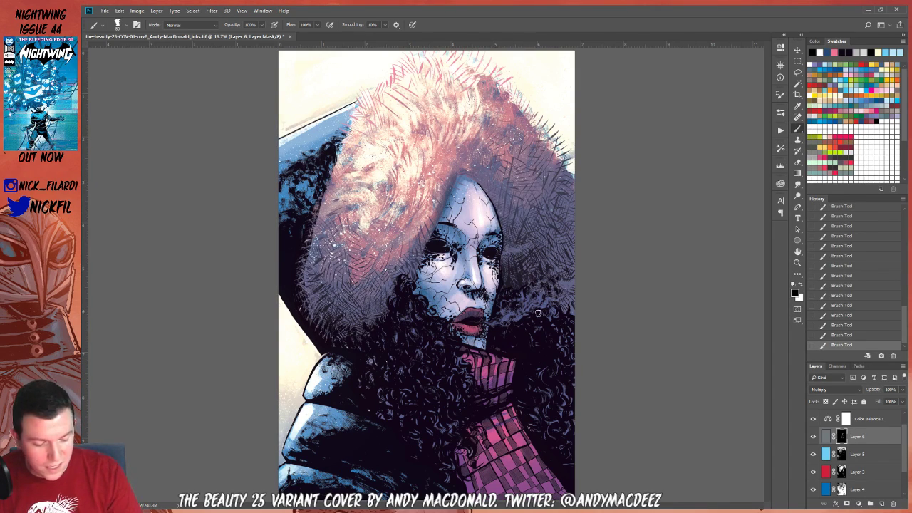
# Set the brush opacity to 50% and make black the foreground color for softer mask corrections
pyautogui.click(801, 289)
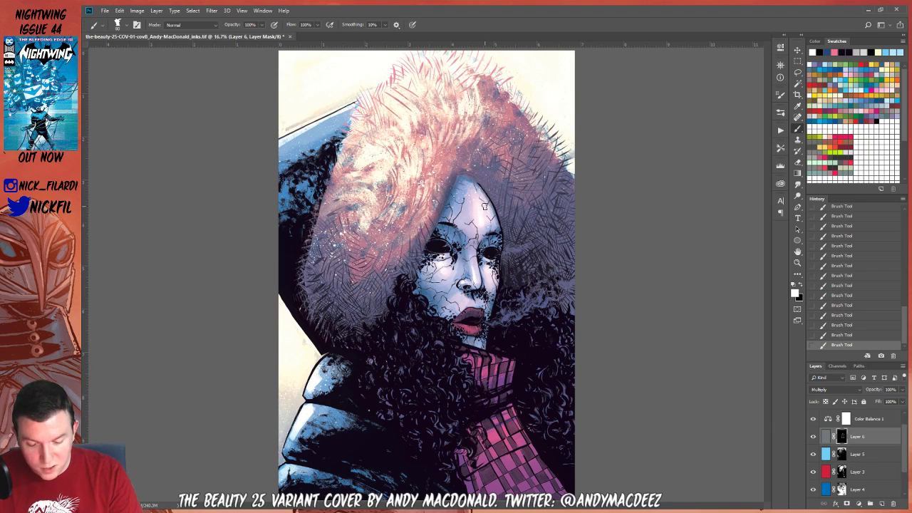
pyautogui.press('5')
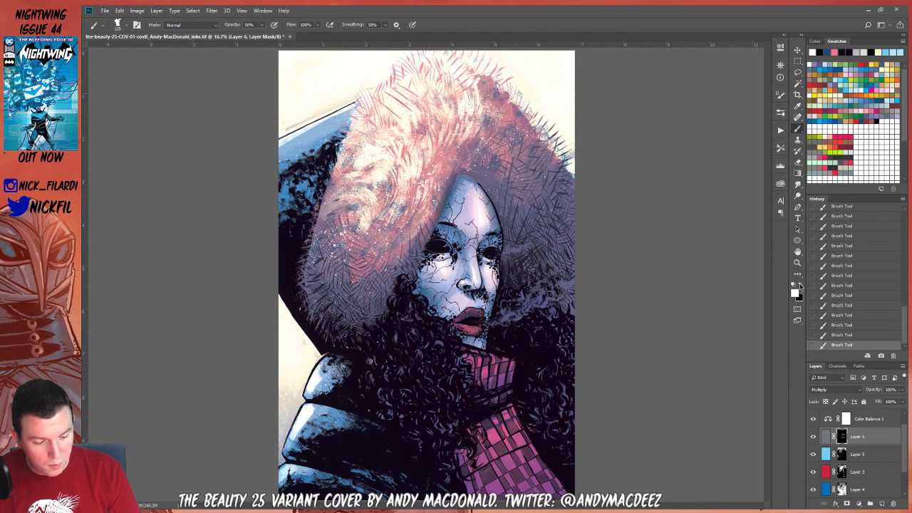
pyautogui.click(793, 284)
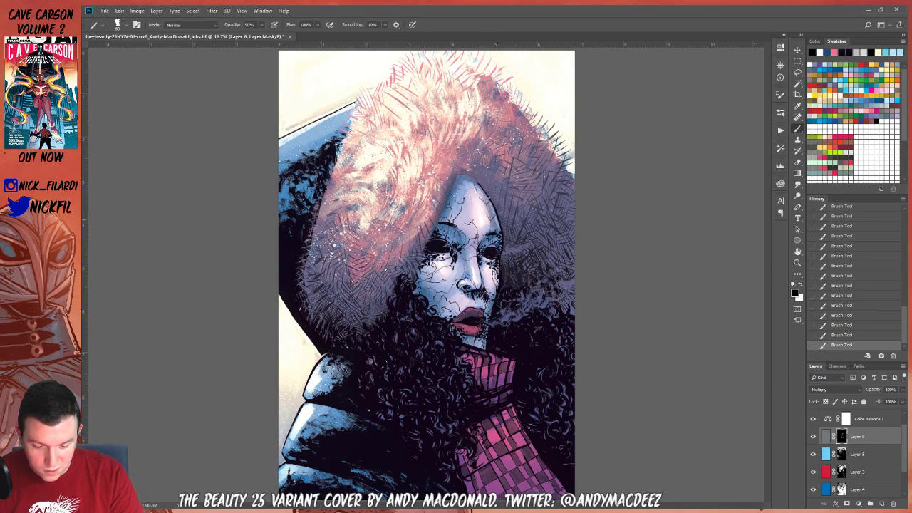
pyautogui.click(797, 262)
pyautogui.keyDown('alt'); pyautogui.click(542, 278); pyautogui.keyUp('alt')
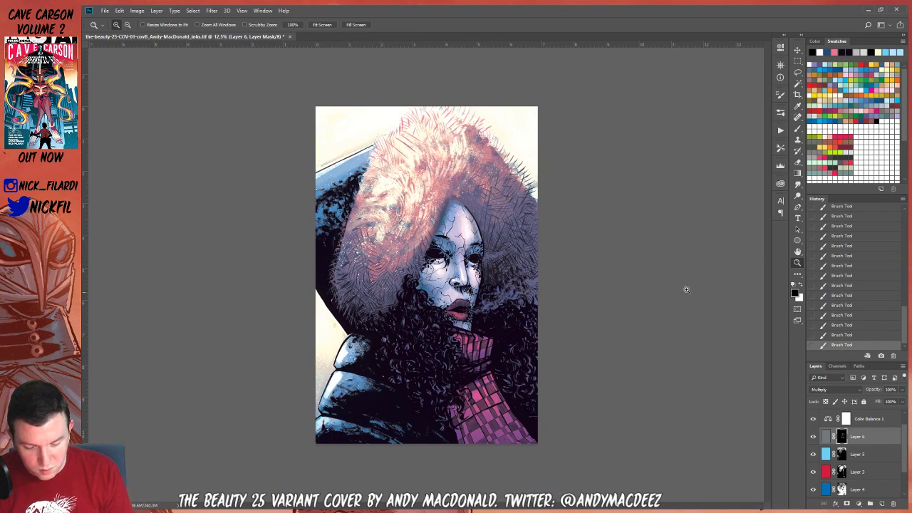
pyautogui.click(797, 251)
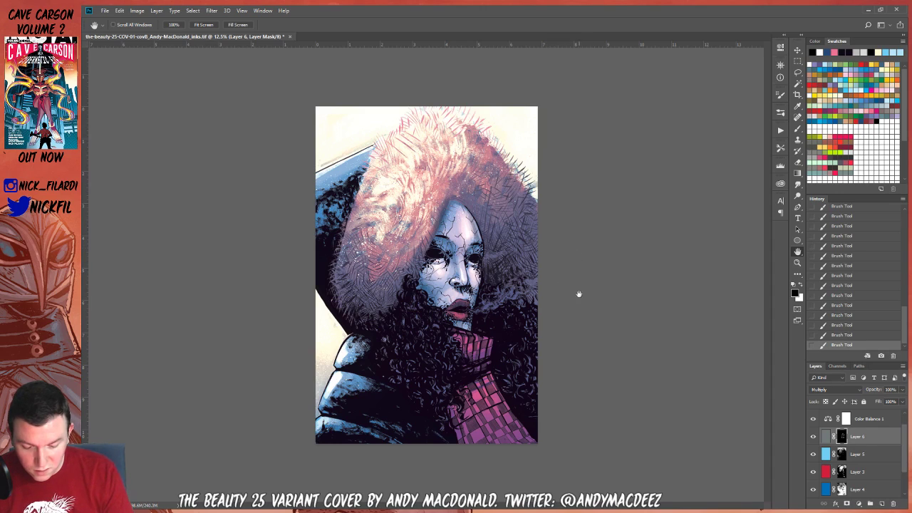
pyautogui.click(797, 128)
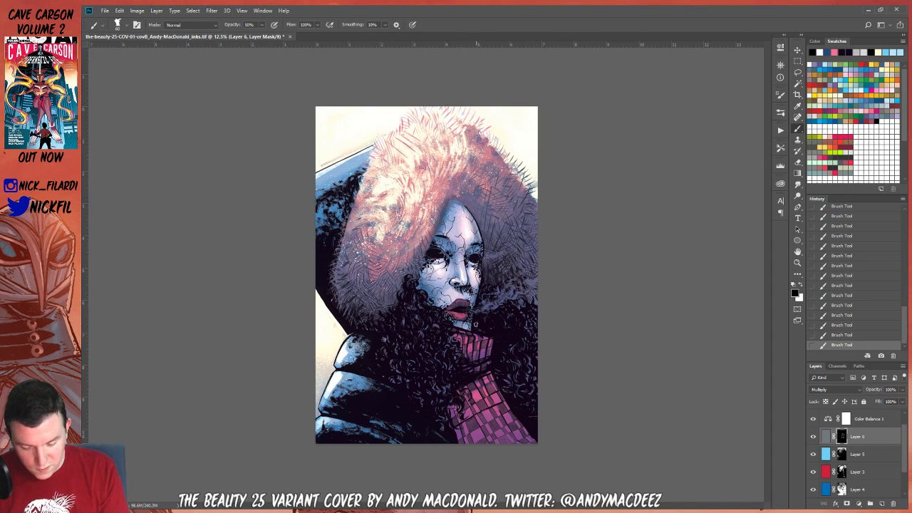
pyautogui.click(797, 173)
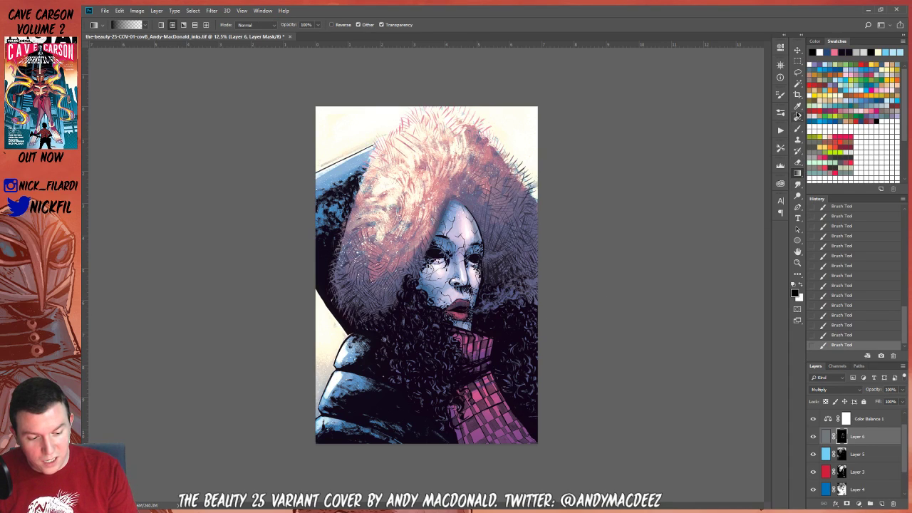
pyautogui.click(797, 129)
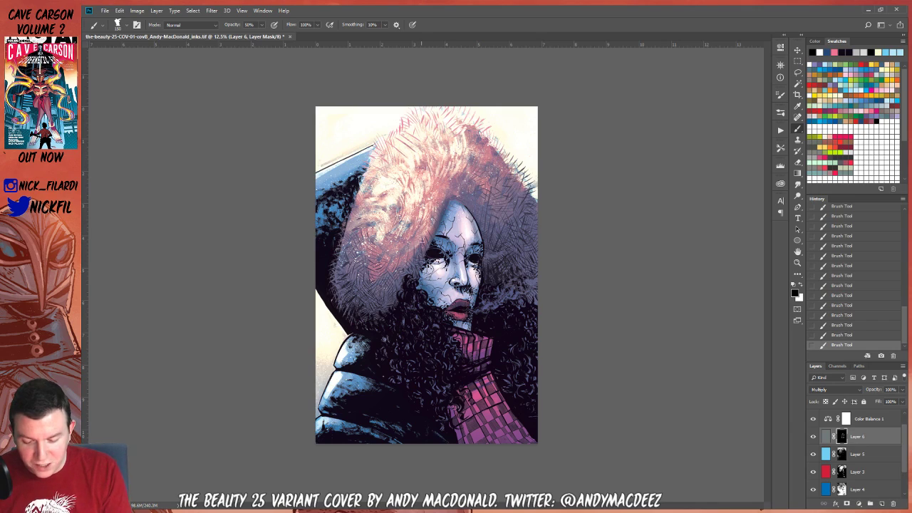
pyautogui.press('g')
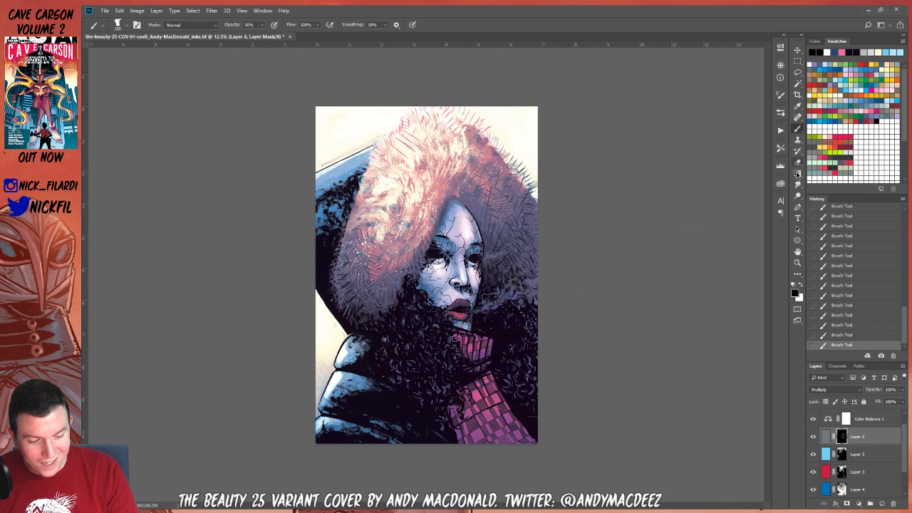
pyautogui.click(798, 128)
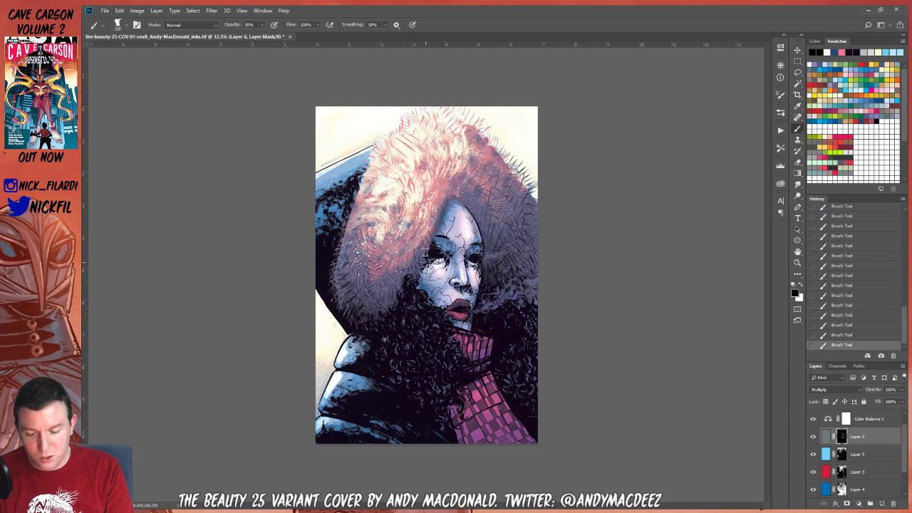
# Toggle Layer 5's visibility to check its effect, select that layer, and step back two brush strokes in the history
pyautogui.click(814, 454)
pyautogui.click(814, 455)
pyautogui.click(852, 454)
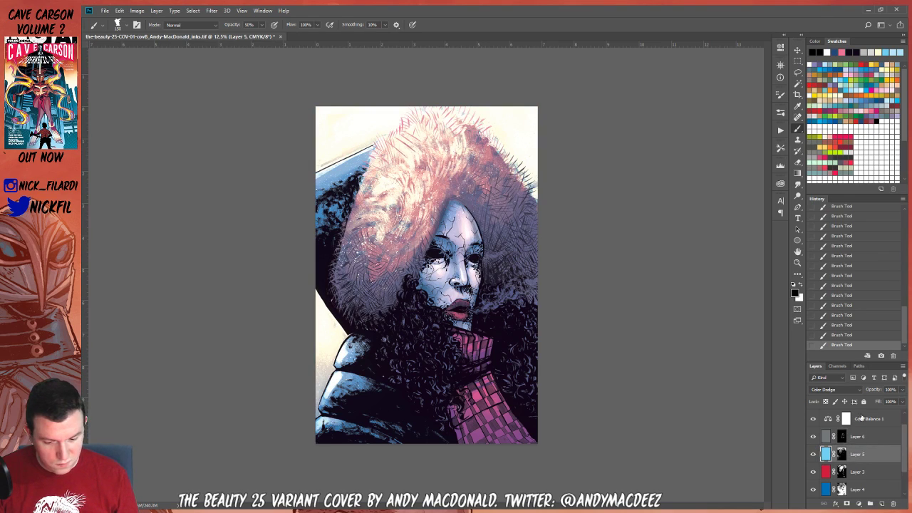
pyautogui.click(800, 285)
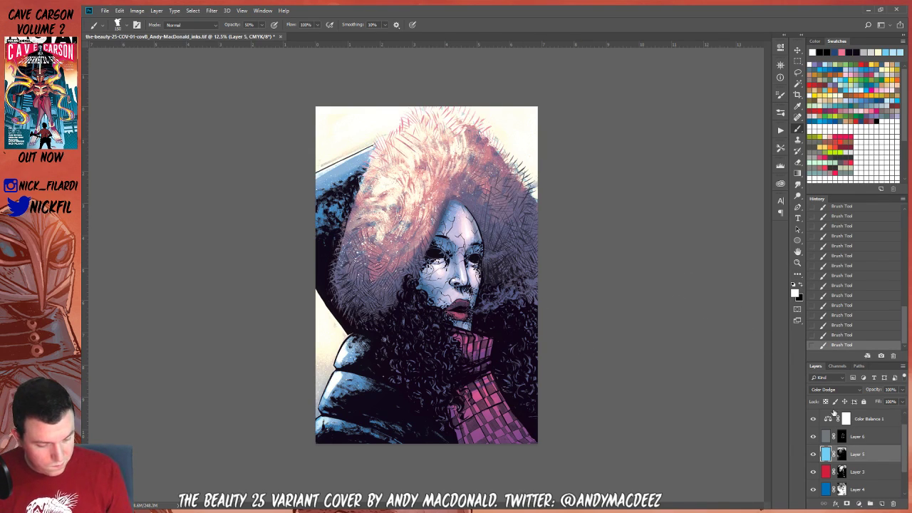
pyautogui.click(845, 325)
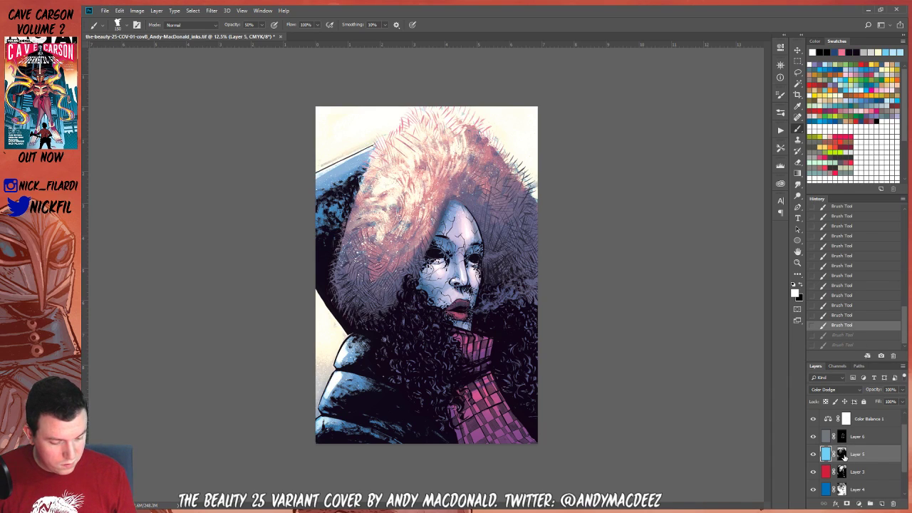
# Paint on Layer 5's mask over the hood fur, using black and white at 50% opacity, and raise the brush opacity to 100%
pyautogui.click(843, 456)
pyautogui.moveTo(430, 204); pyautogui.dragTo(441, 226)
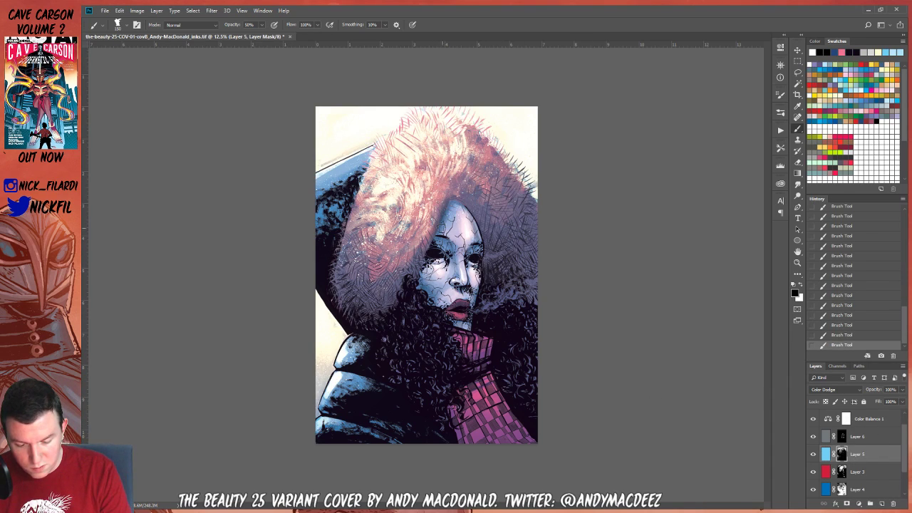
pyautogui.click(800, 286)
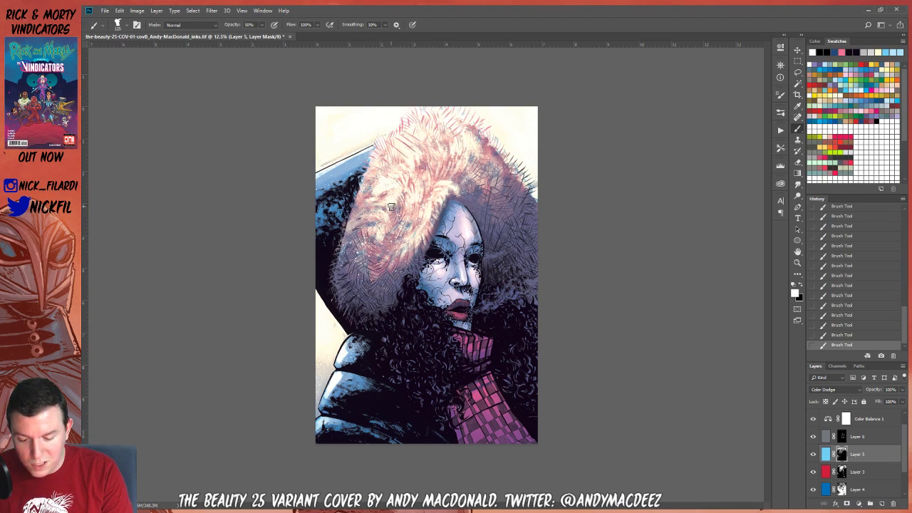
pyautogui.press('0')
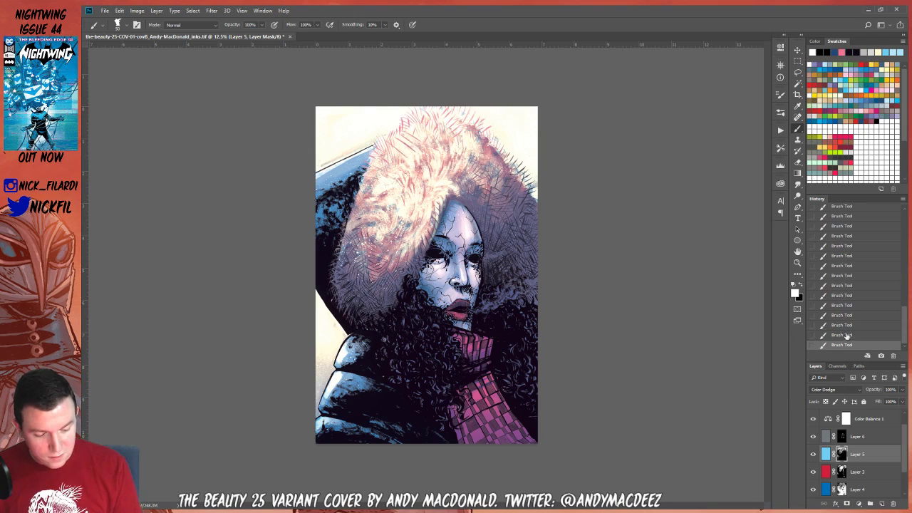
# Compare the fur highlights before and after the latest brush strokes by undoing and redoing them
pyautogui.hotkey('ctrl', 'z')
pyautogui.hotkey('ctrl', 'z')
pyautogui.hotkey('ctrl', 'shift', 'z')
pyautogui.hotkey('ctrl', 'shift', 'z')
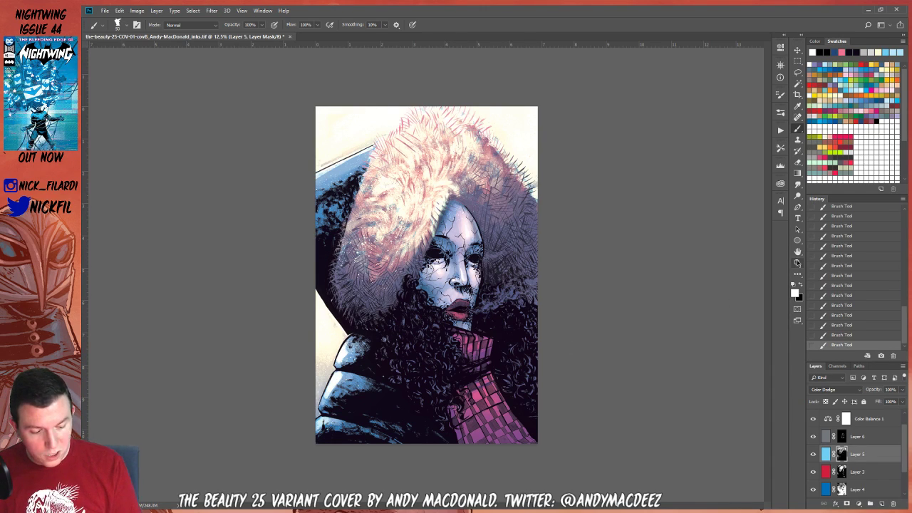
pyautogui.press('z')
pyautogui.click(442, 221)
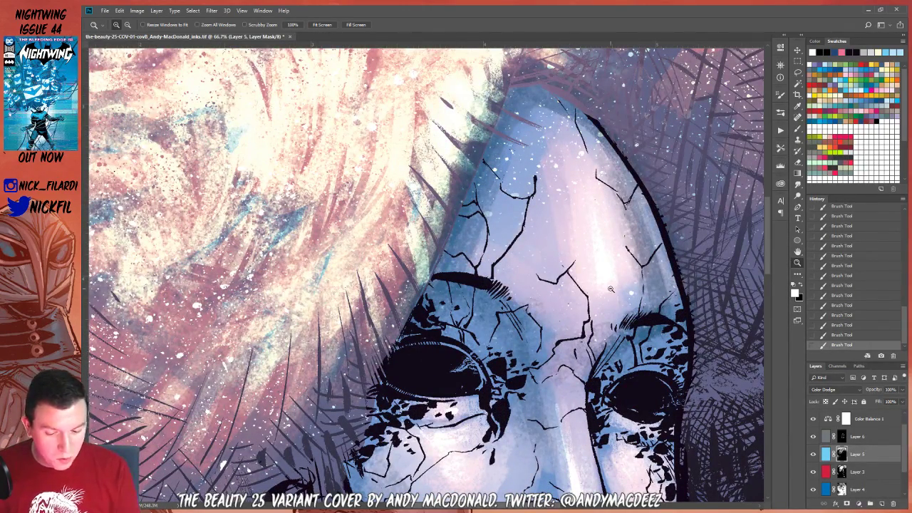
pyautogui.keyDown('alt'); pyautogui.click(491, 292); pyautogui.keyUp('alt')
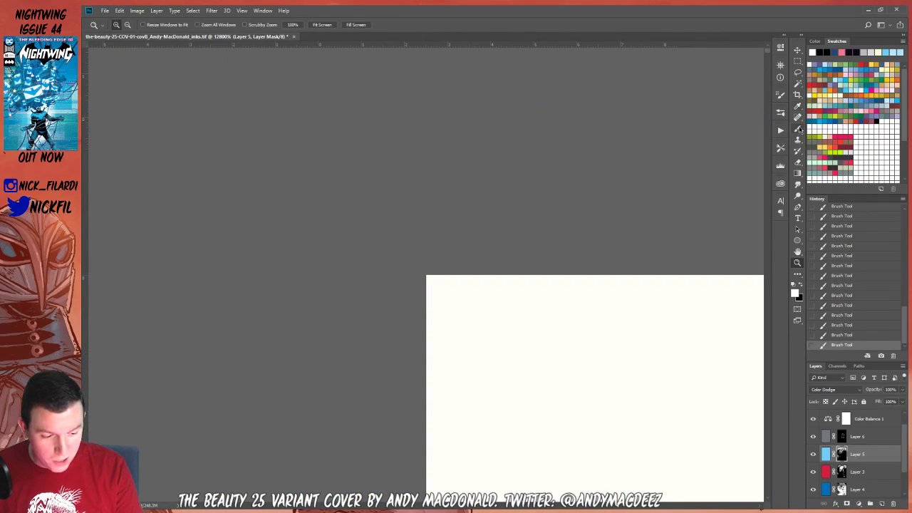
pyautogui.keyDown('alt'); pyautogui.click(542, 339); pyautogui.keyUp('alt')
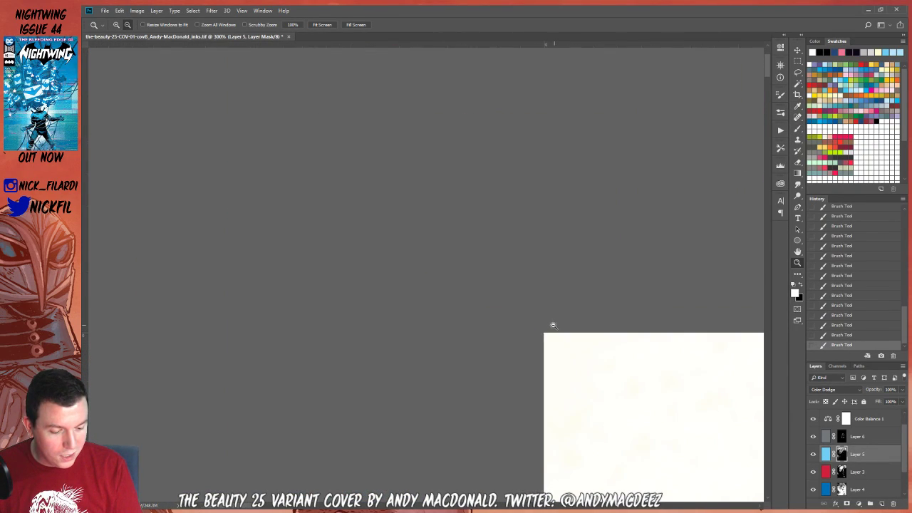
pyautogui.keyDown('alt'); pyautogui.click(552, 325); pyautogui.keyUp('alt')
pyautogui.press('space')
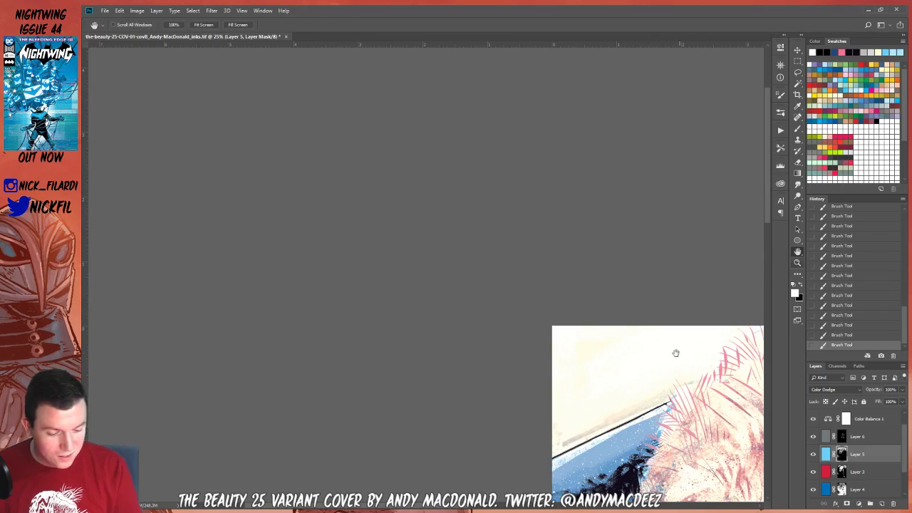
# Paint white strokes on Layer 5's mask with a smaller brush at 50% opacity over the lower hood fur beside the face
pyautogui.moveTo(675, 352); pyautogui.dragTo(328, 57)
pyautogui.moveTo(369, 169); pyautogui.dragTo(429, 115)
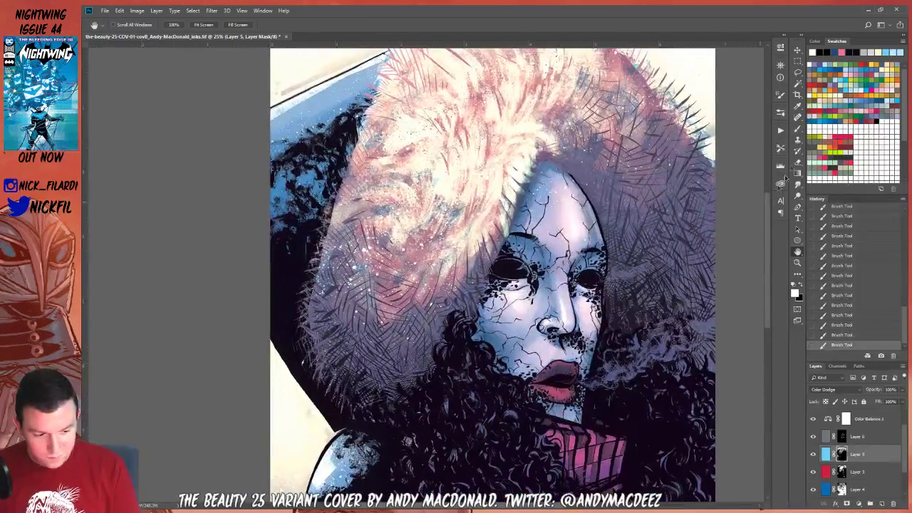
pyautogui.press('b')
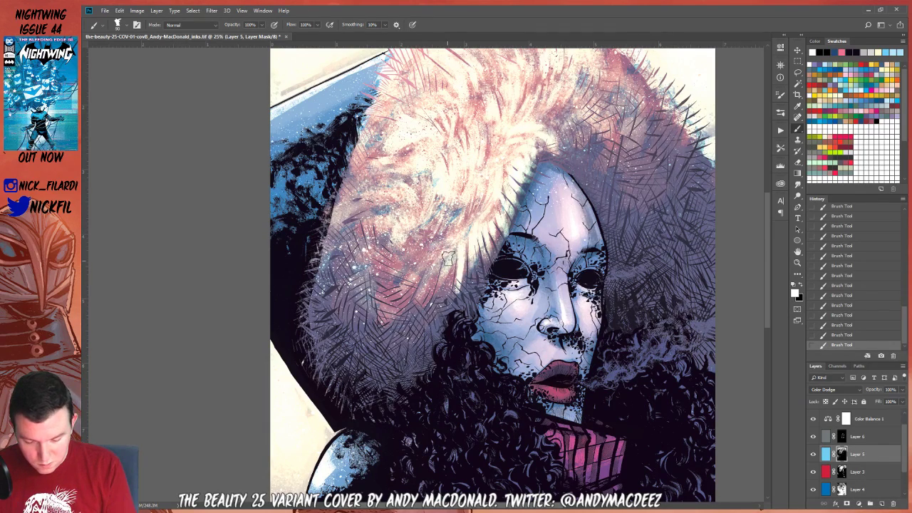
pyautogui.press('5')
pyautogui.press('[')
pyautogui.press('[')
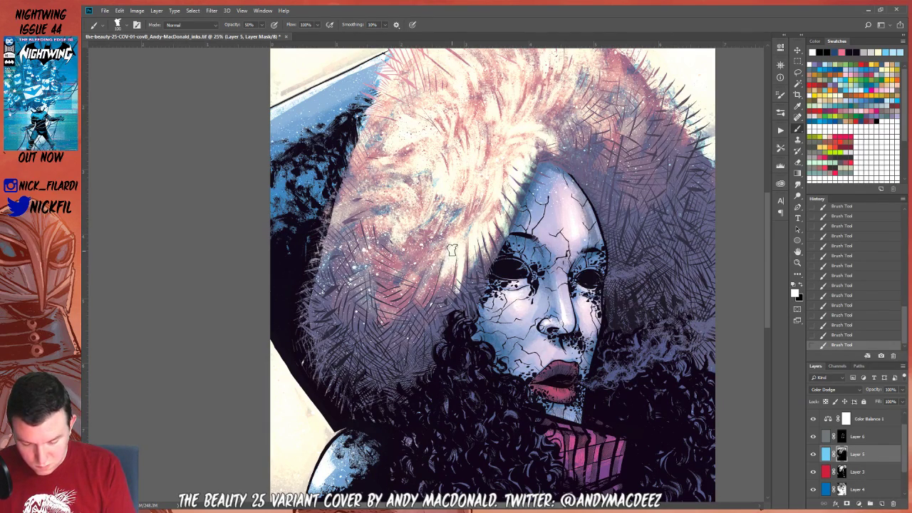
pyautogui.moveTo(451, 266)
pyautogui.mouseDown()
pyautogui.moveTo(440, 299)
pyautogui.moveTo(430, 296)
pyautogui.mouseUp()
pyautogui.moveTo(443, 242)
pyautogui.mouseDown()
pyautogui.moveTo(421, 296)
pyautogui.moveTo(426, 288)
pyautogui.moveTo(402, 291)
pyautogui.moveTo(380, 265)
pyautogui.mouseUp()
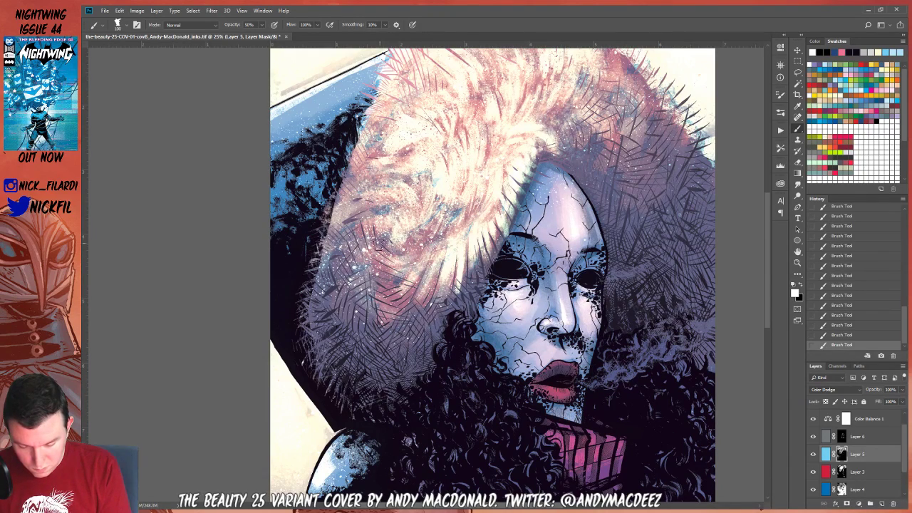
pyautogui.moveTo(442, 222)
pyautogui.mouseDown()
pyautogui.moveTo(376, 250)
pyautogui.moveTo(406, 268)
pyautogui.mouseUp()
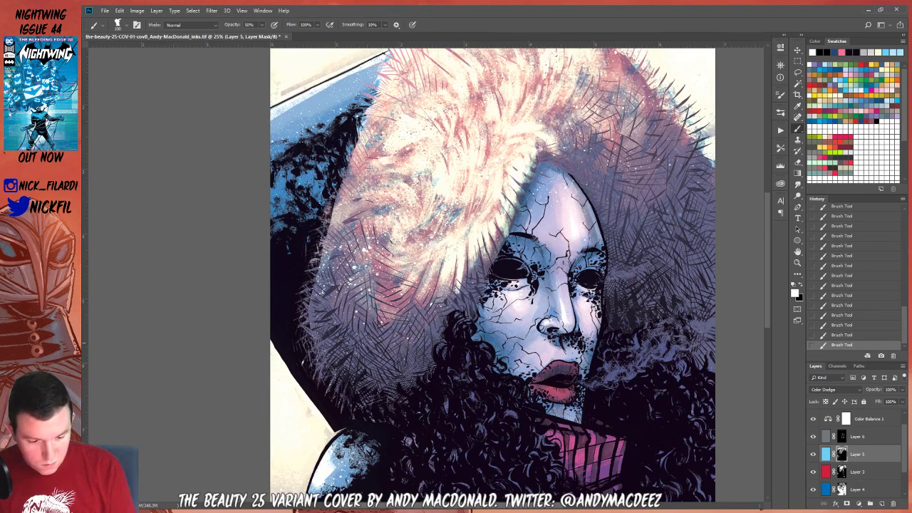
pyautogui.press('z')
pyautogui.keyDown('alt'); pyautogui.click(472, 256); pyautogui.keyUp('alt')
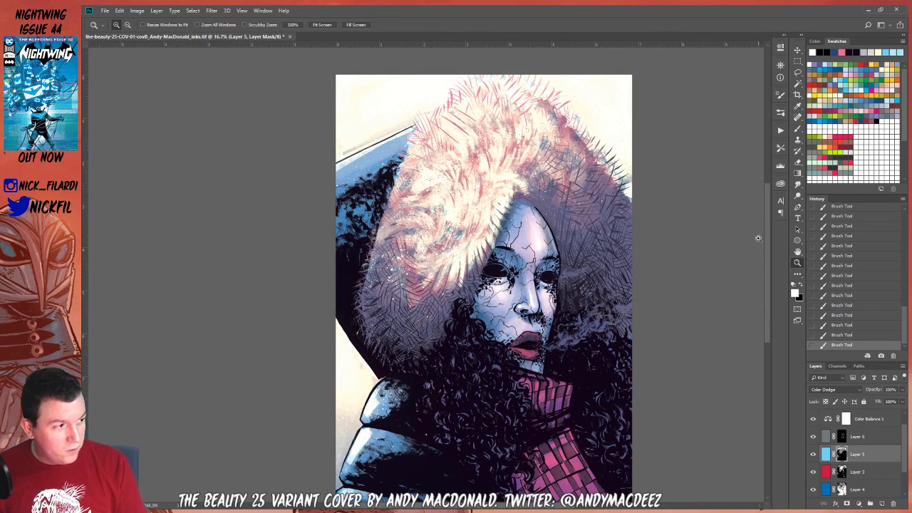
pyautogui.click(797, 250)
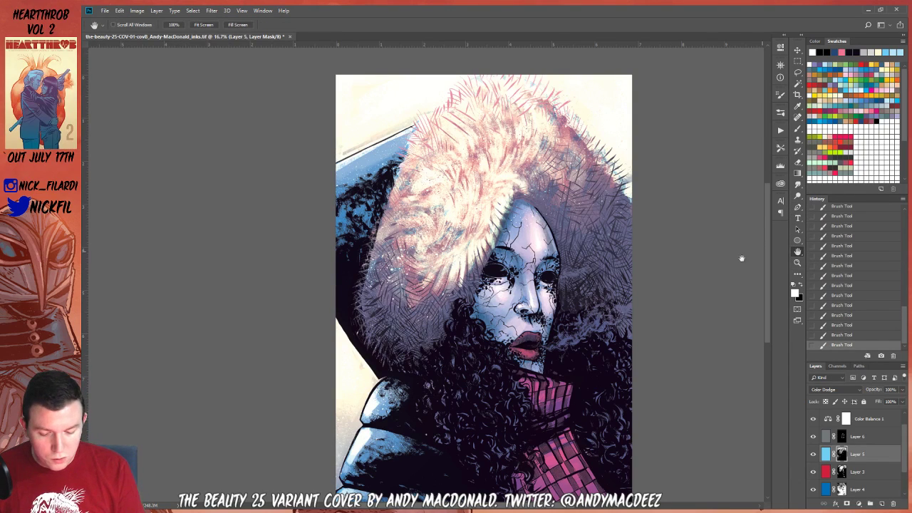
pyautogui.moveTo(635, 296); pyautogui.dragTo(536, 284)
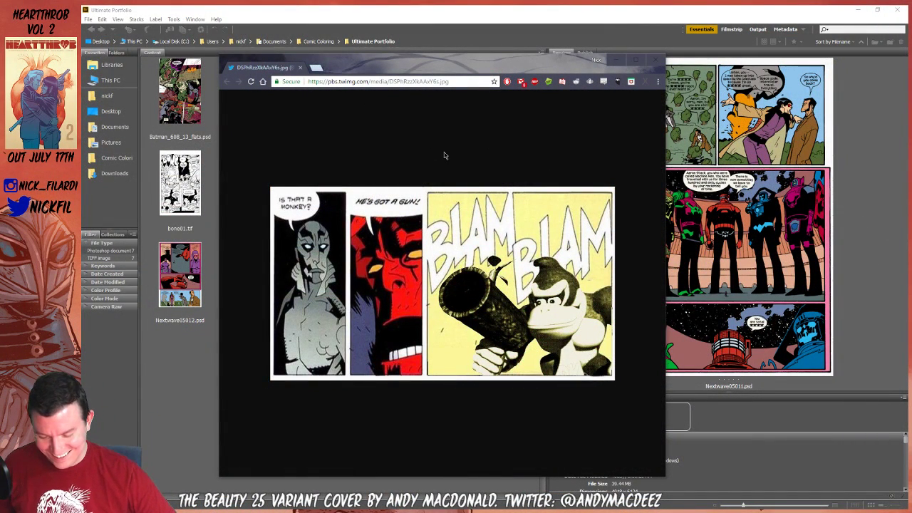
# Close the comic-strip image in the browser and preview the Batman_608 flats and Nextwave05011.psd in Bridge's Ultimate Portfolio folder
pyautogui.click(299, 68)
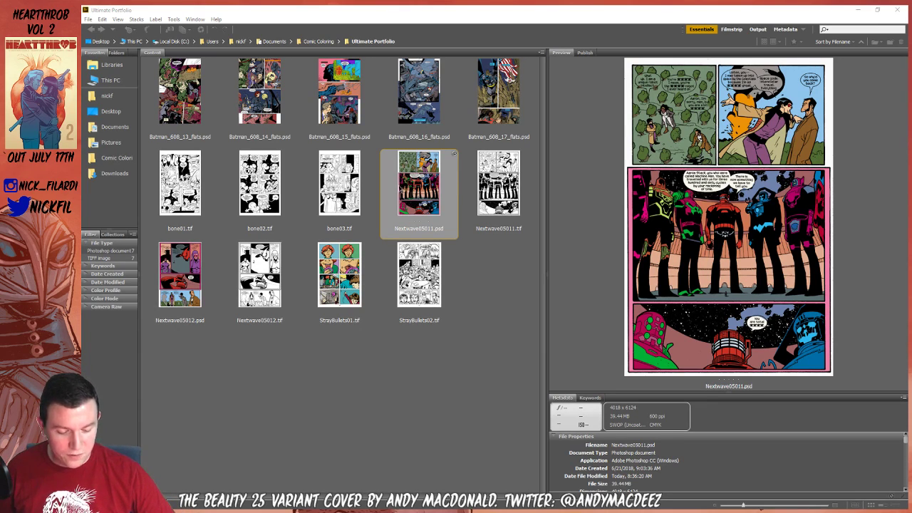
pyautogui.click(182, 90)
pyautogui.click(260, 91)
pyautogui.click(344, 98)
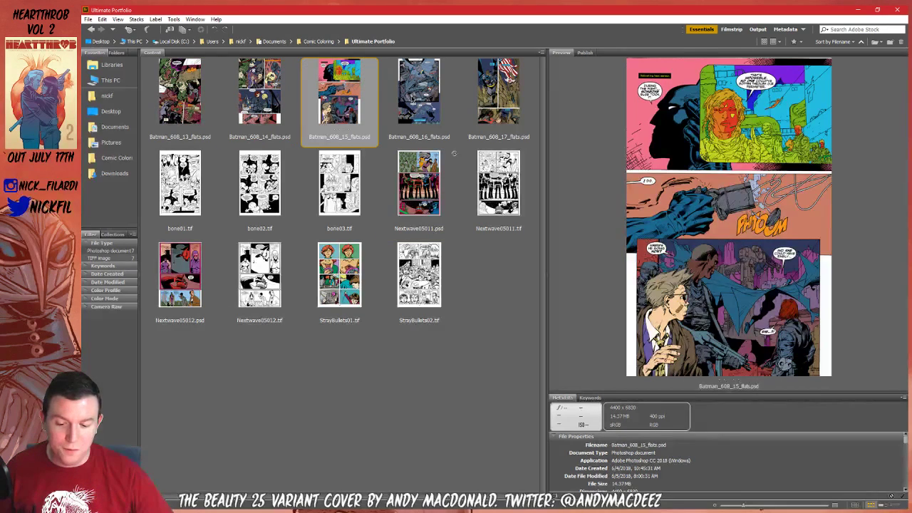
pyautogui.press('Right')
pyautogui.press('Right')
pyautogui.click(454, 153)
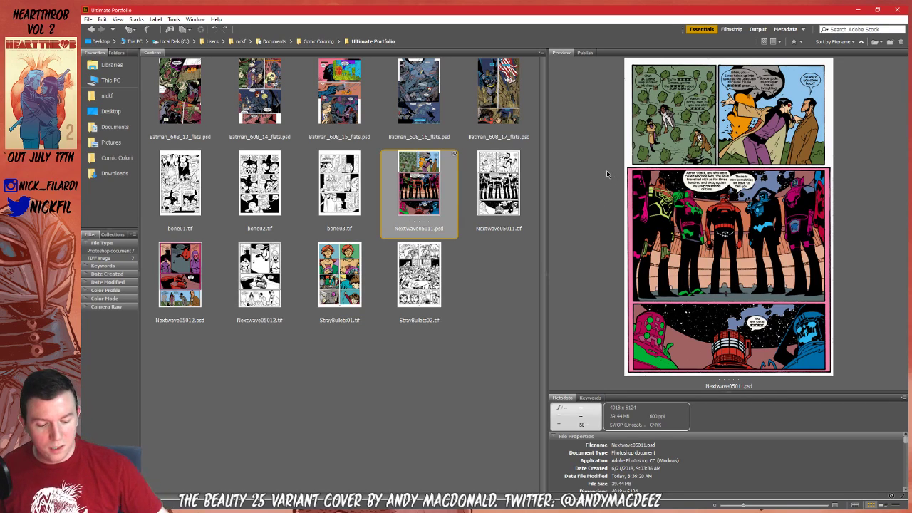
# Preview Nextwave05012.psd, both StrayBullets pages and the three Bone pages, and return to the cover in Photoshop
pyautogui.click(158, 297)
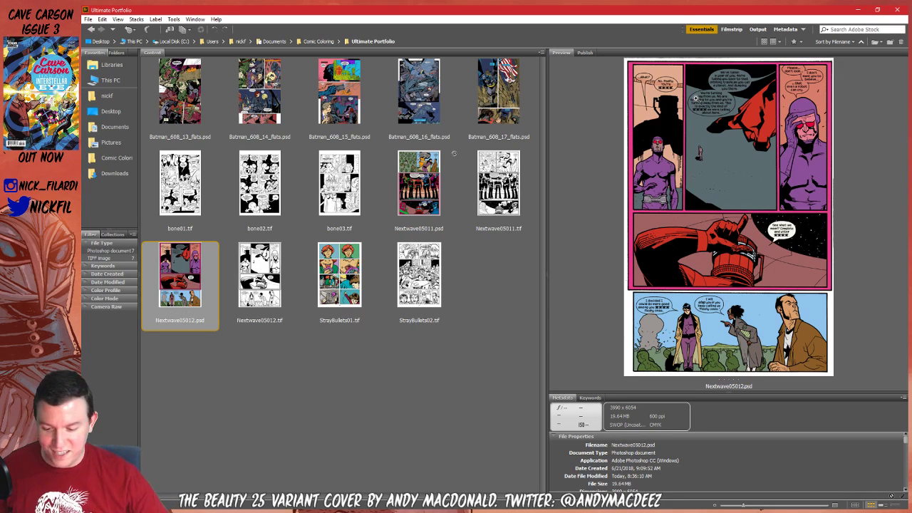
pyautogui.click(454, 153)
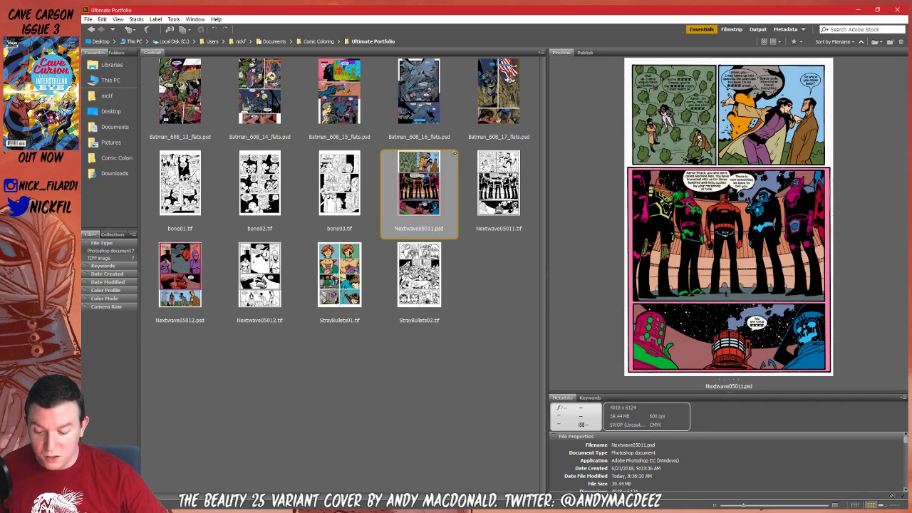
pyautogui.click(339, 277)
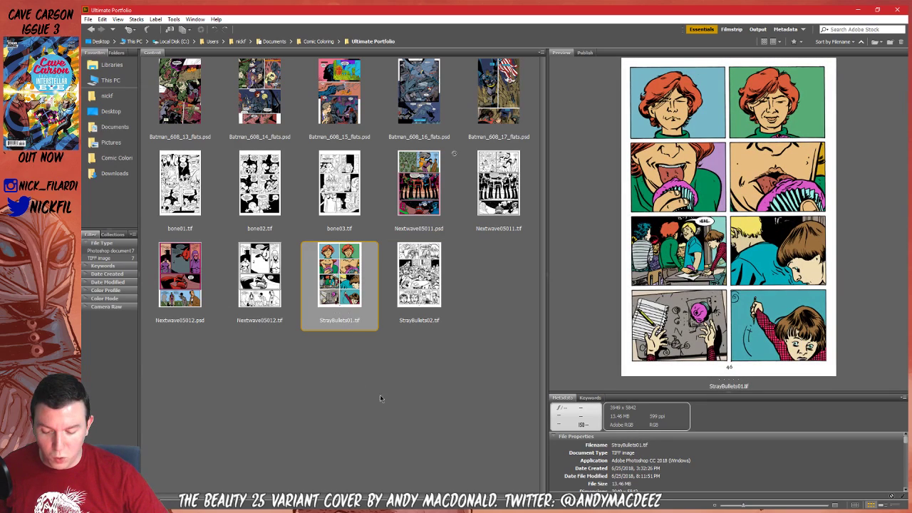
pyautogui.click(423, 294)
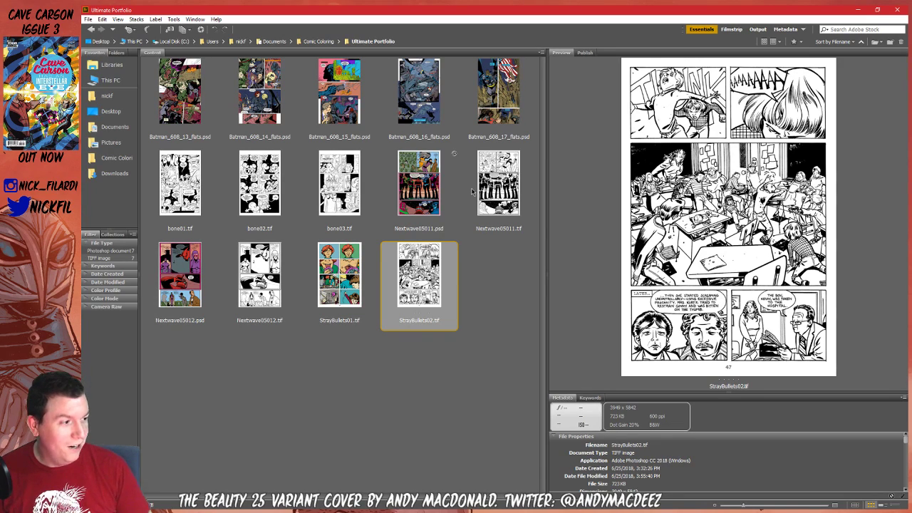
pyautogui.click(340, 181)
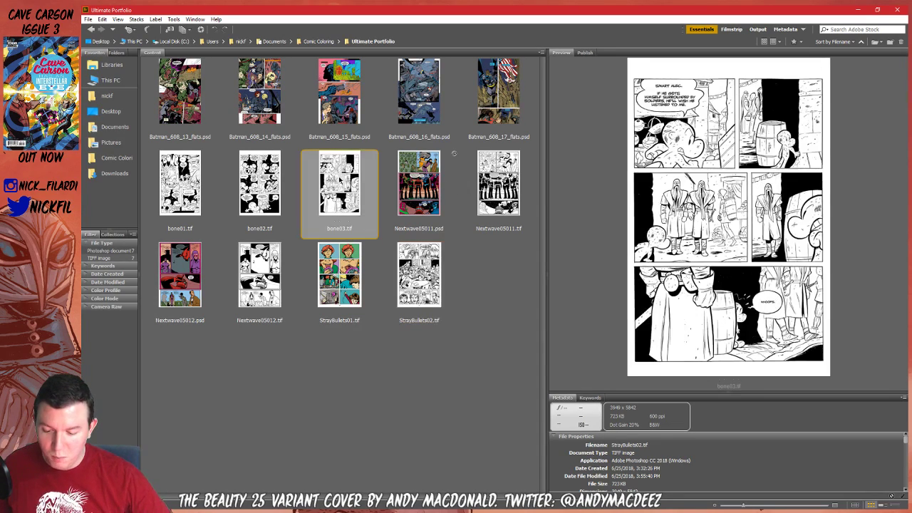
pyautogui.click(243, 193)
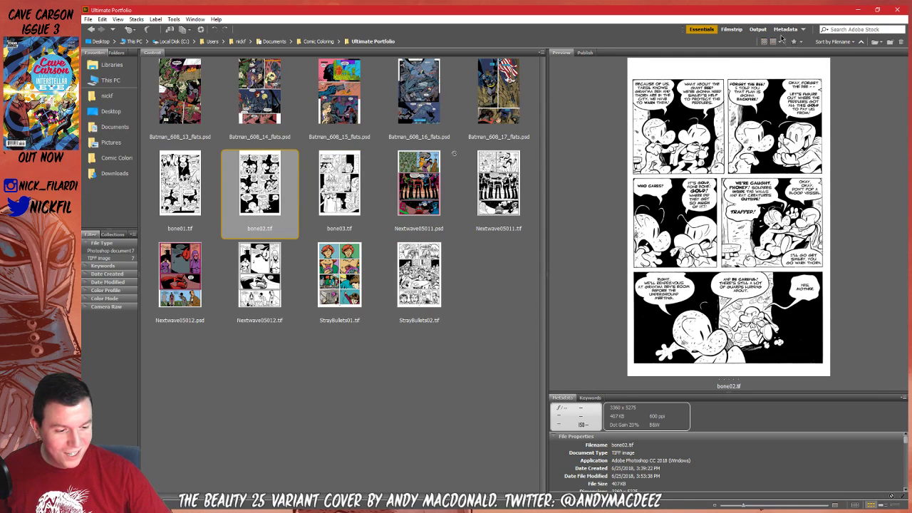
pyautogui.click(179, 184)
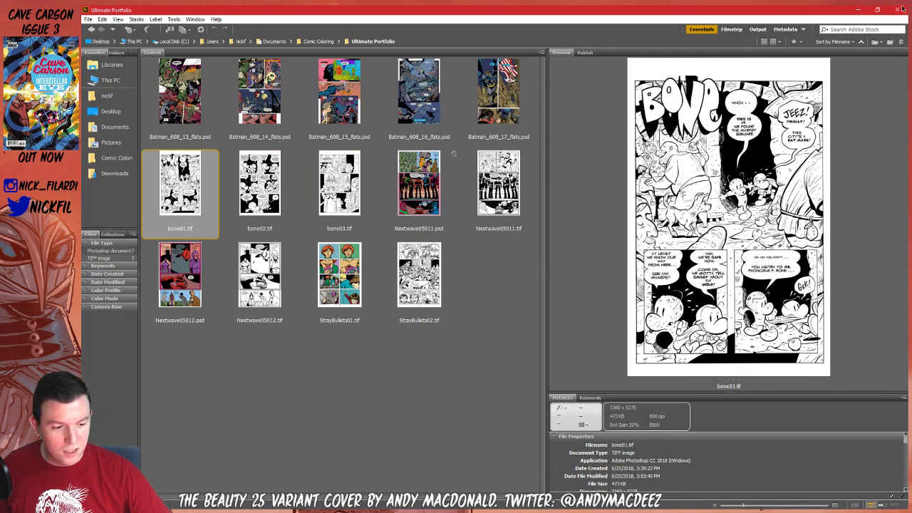
pyautogui.click(858, 13)
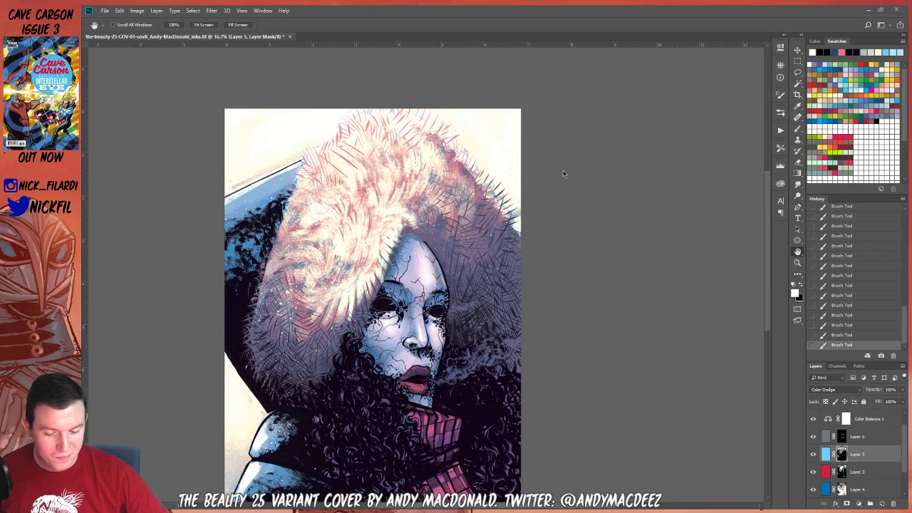
# Set up the Gradient tool with the diamond style and make white the foreground color
pyautogui.press('z')
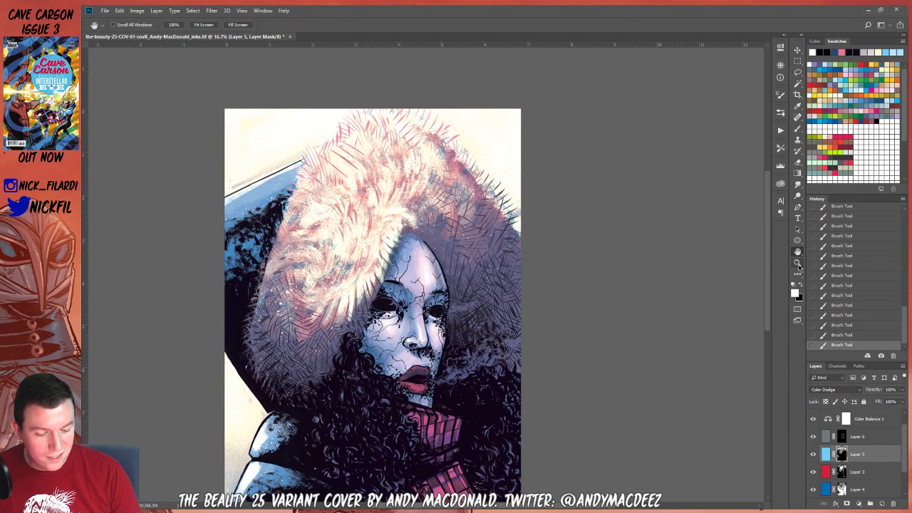
pyautogui.keyDown('alt'); pyautogui.click(504, 286); pyautogui.keyUp('alt')
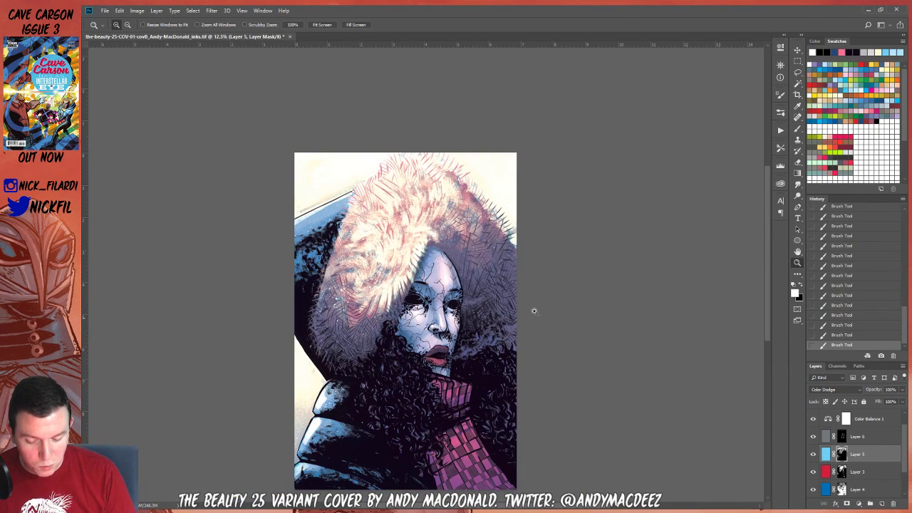
pyautogui.click(797, 129)
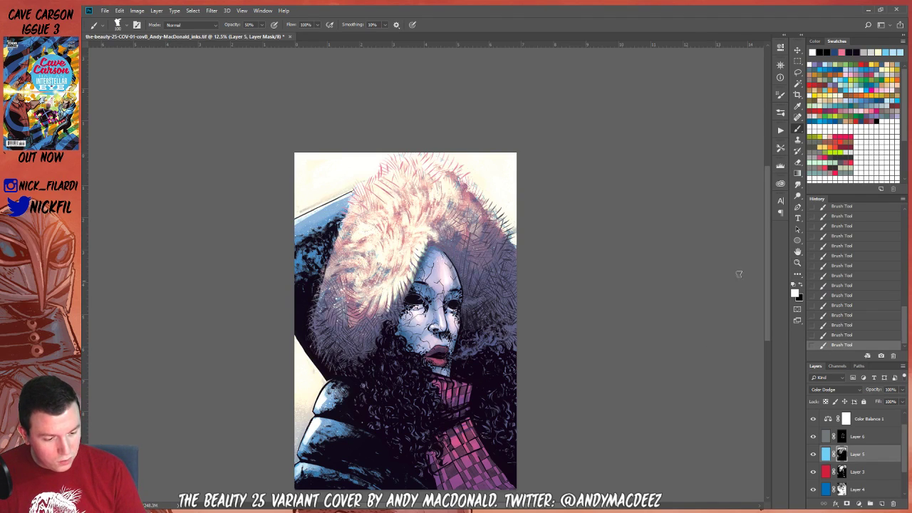
pyautogui.click(798, 289)
pyautogui.click(798, 174)
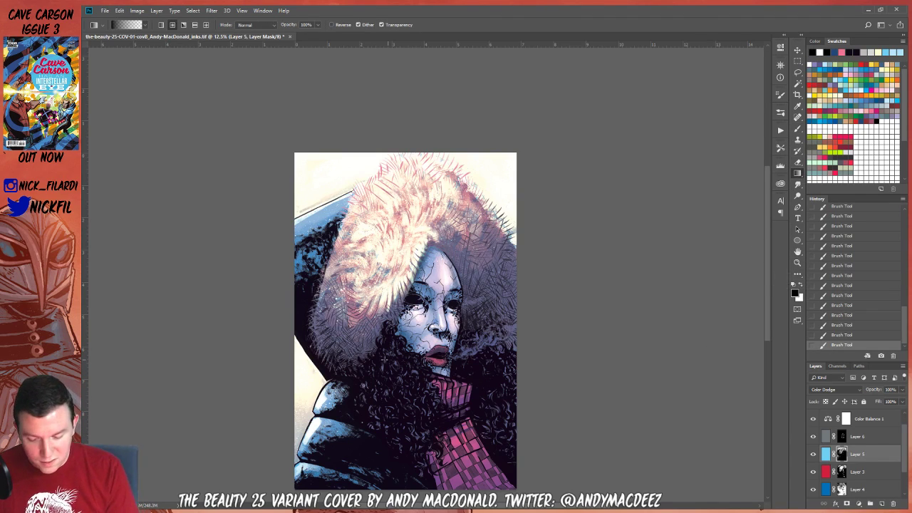
pyautogui.click(797, 129)
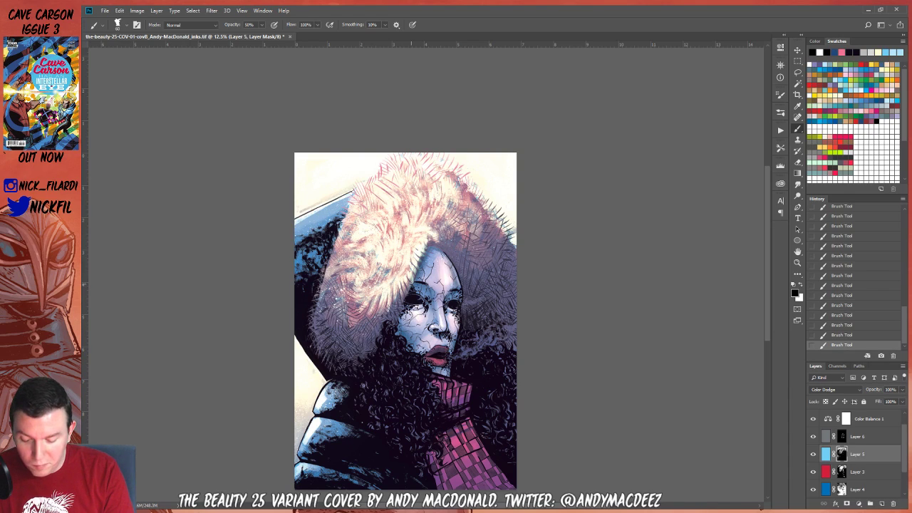
pyautogui.moveTo(400, 254); pyautogui.dragTo(411, 249)
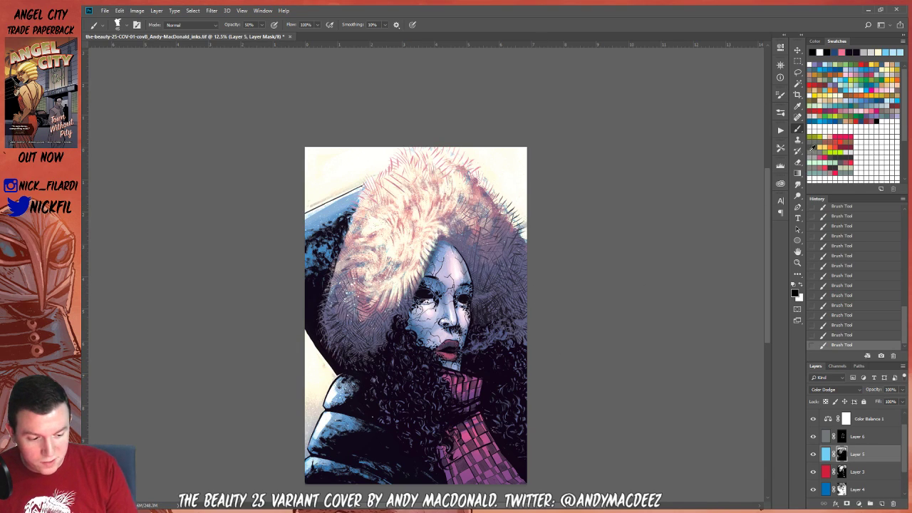
pyautogui.click(798, 173)
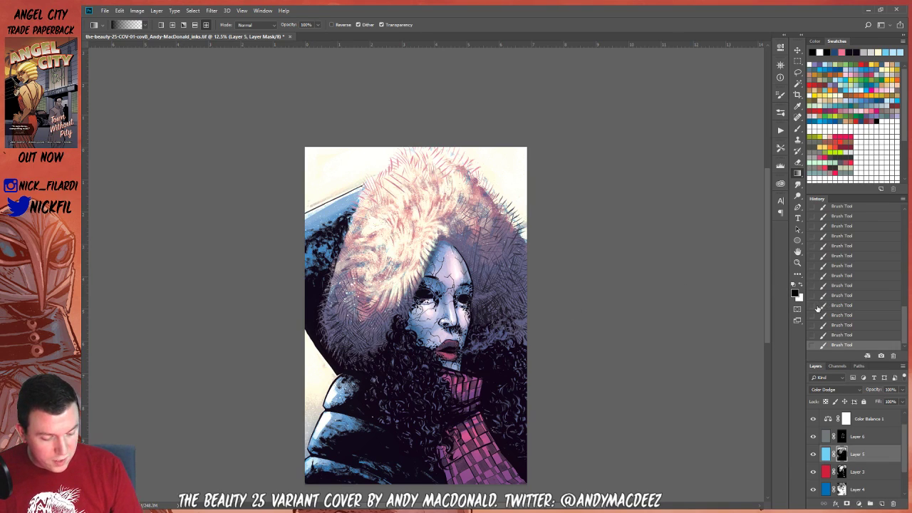
pyautogui.click(802, 285)
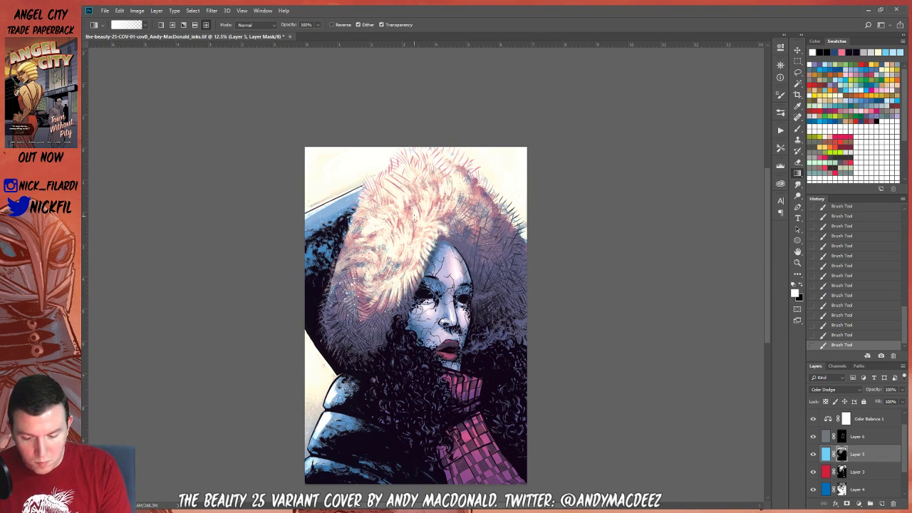
# Try long white gradients from the hood fur down across the face on Layer 5's mask, at 100% and 50% opacity
pyautogui.moveTo(413, 214); pyautogui.dragTo(450, 359)
pyautogui.hotkey('ctrl', 'z')
pyautogui.press('5')
pyautogui.moveTo(411, 220); pyautogui.dragTo(446, 345)
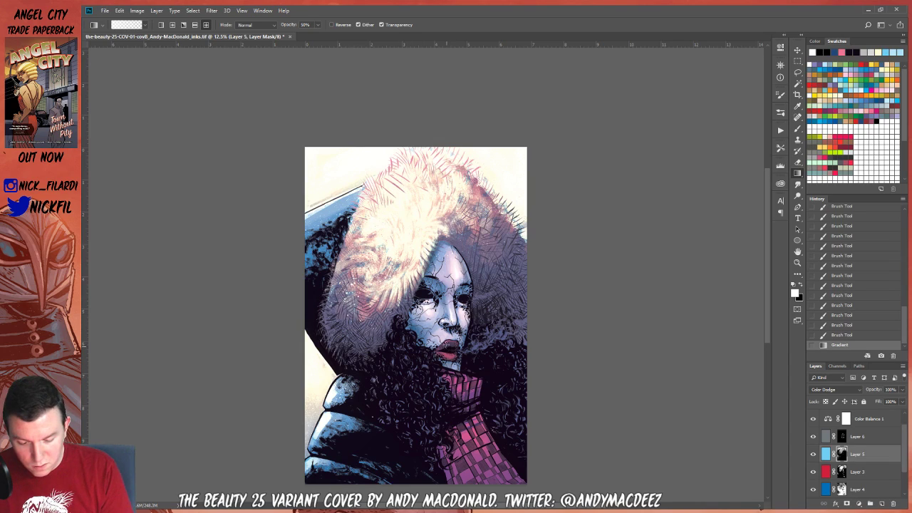
pyautogui.hotkey('ctrl', 'z')
pyautogui.hotkey('ctrl', 'z')
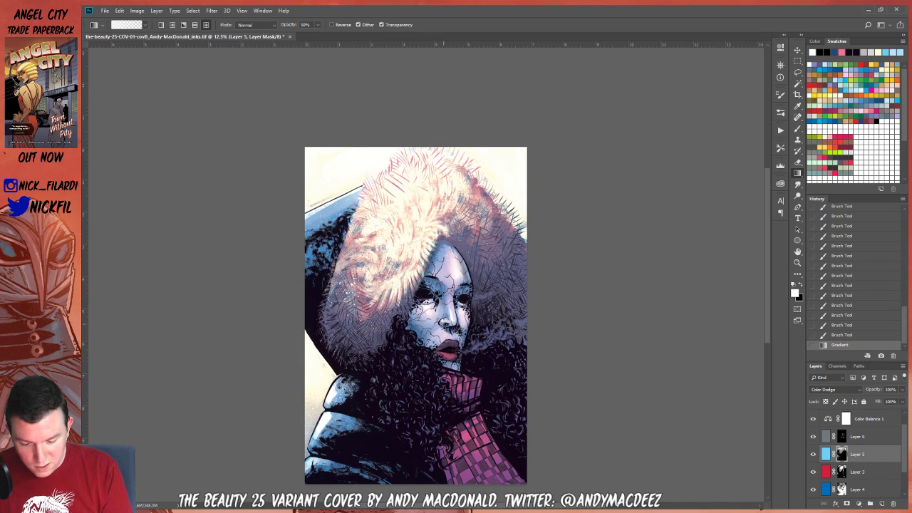
pyautogui.hotkey('ctrl', 'z')
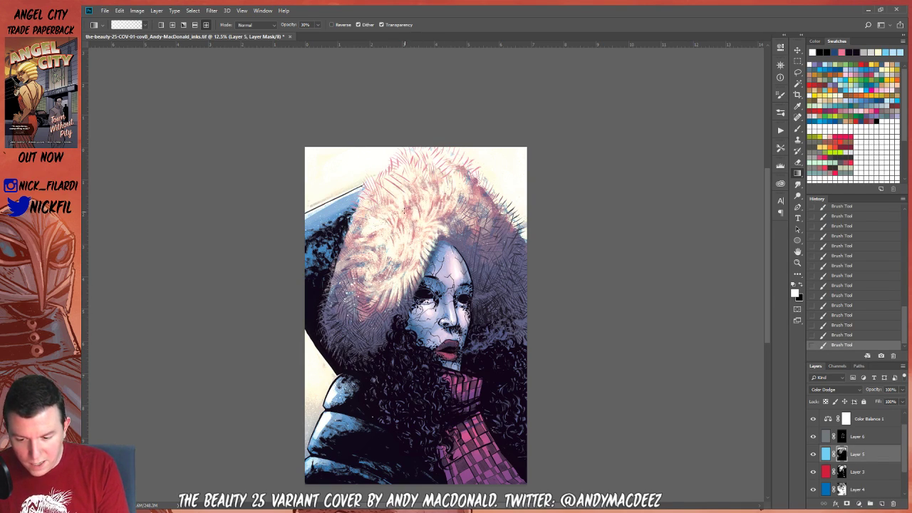
# Add white diamond gradients at 30% opacity to Layer 5's mask over the lit fur, both upper background corners and the shaded fur
pyautogui.moveTo(404, 211); pyautogui.dragTo(407, 253)
pyautogui.moveTo(503, 161); pyautogui.dragTo(487, 195)
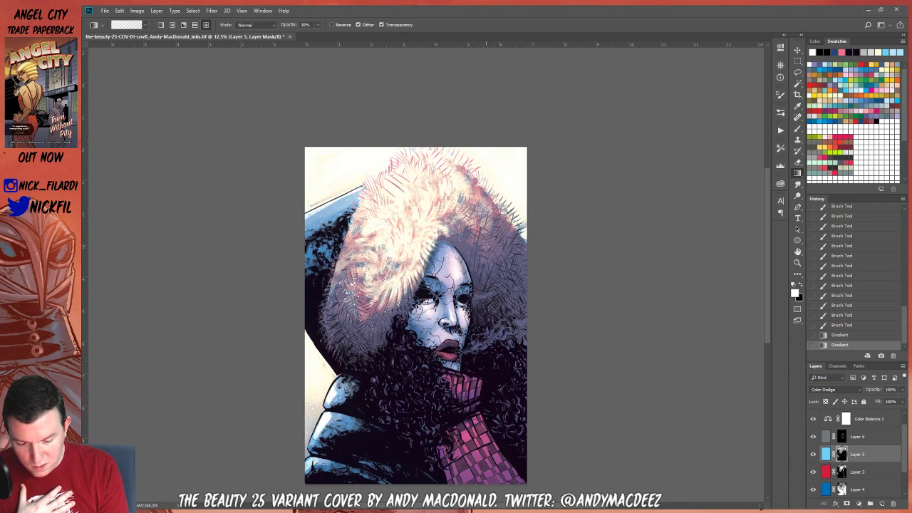
pyautogui.moveTo(339, 151); pyautogui.dragTo(335, 211)
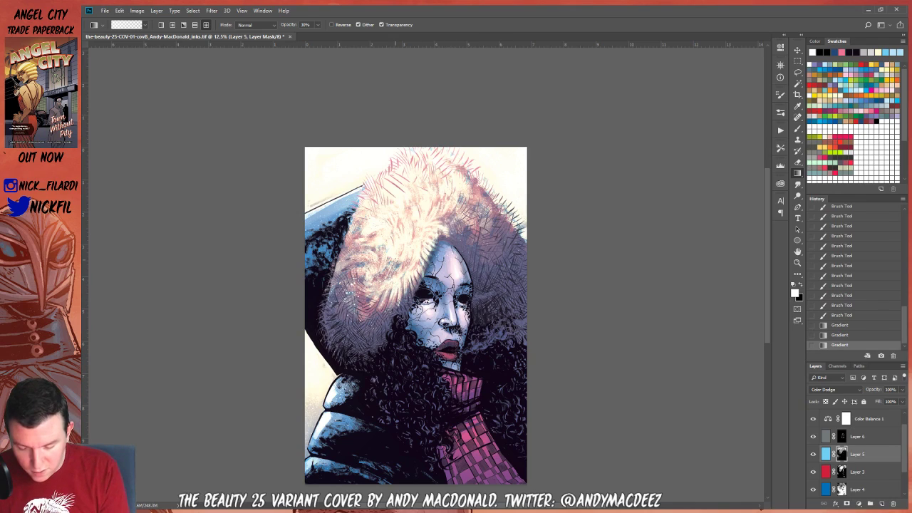
pyautogui.moveTo(369, 284); pyautogui.dragTo(375, 343)
pyautogui.hotkey('ctrl', 'z')
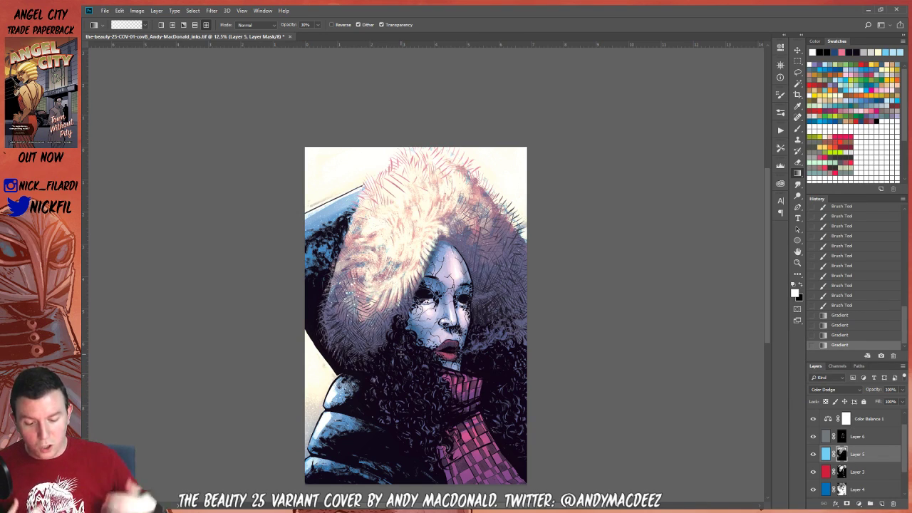
pyautogui.moveTo(477, 213); pyautogui.dragTo(507, 312)
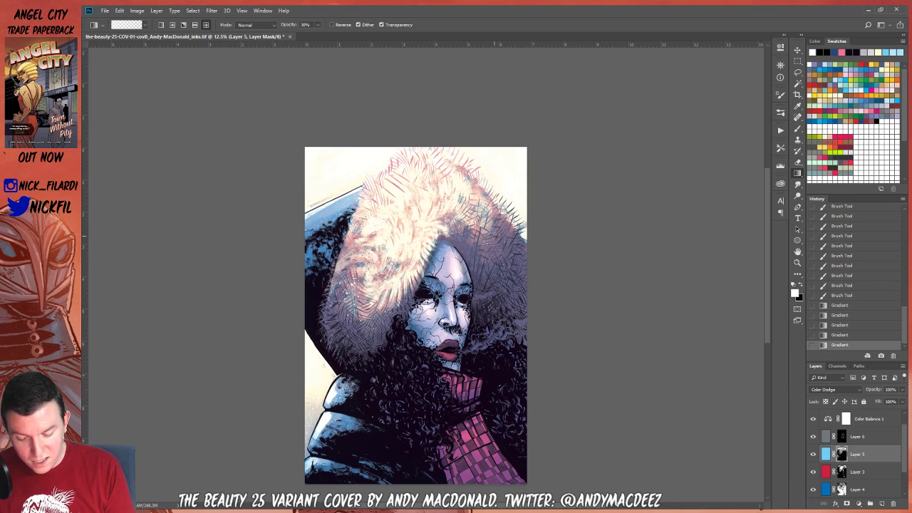
pyautogui.moveTo(492, 237); pyautogui.dragTo(497, 306)
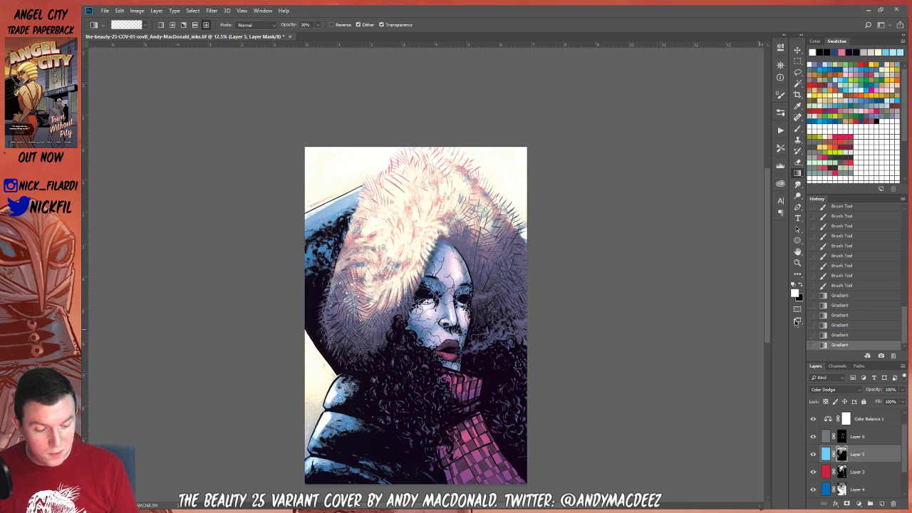
# Compare the fur before and after the gradients, and add more 30% white diamond gradients over the lit fur and face on Layer 5's mask
pyautogui.click(842, 286)
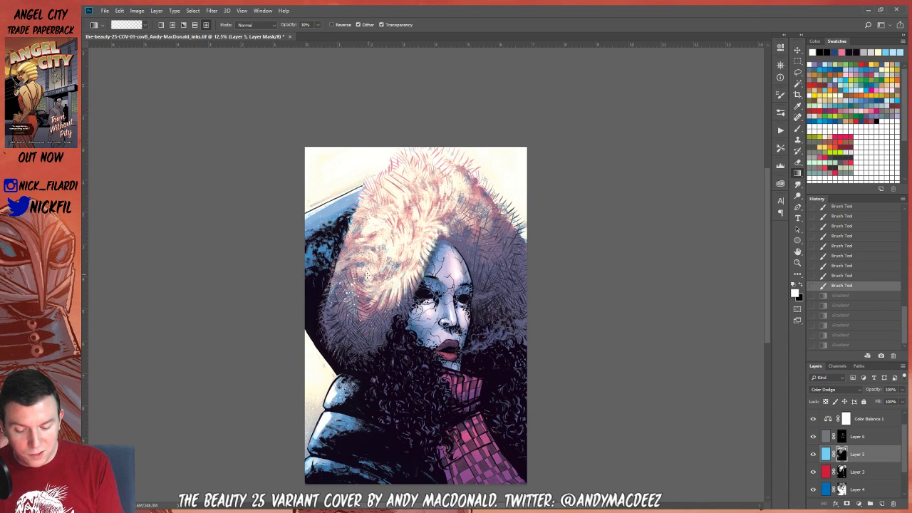
pyautogui.click(843, 345)
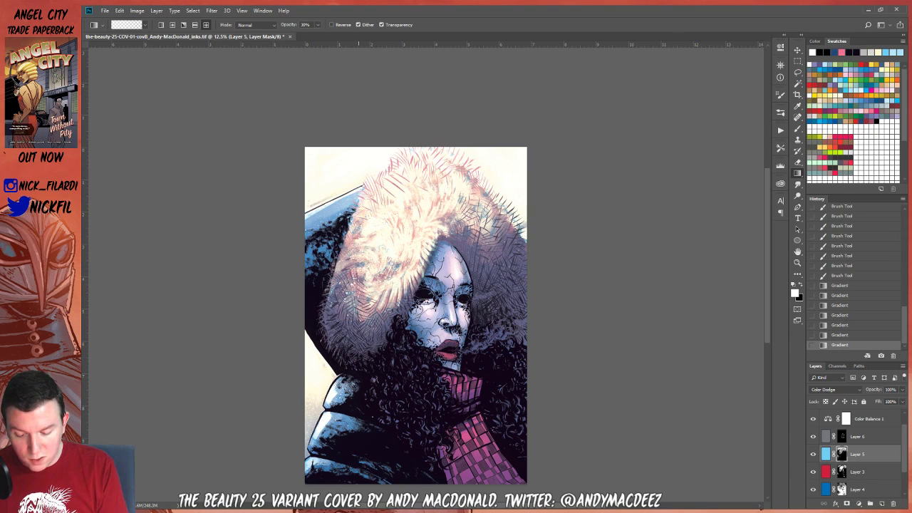
pyautogui.moveTo(369, 263); pyautogui.dragTo(416, 266)
pyautogui.hotkey('ctrl', 'z')
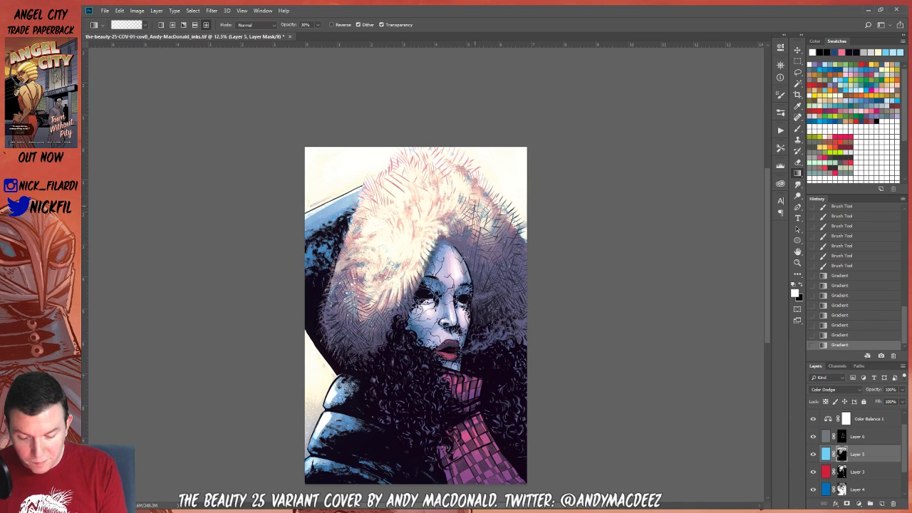
pyautogui.moveTo(455, 300); pyautogui.dragTo(487, 306)
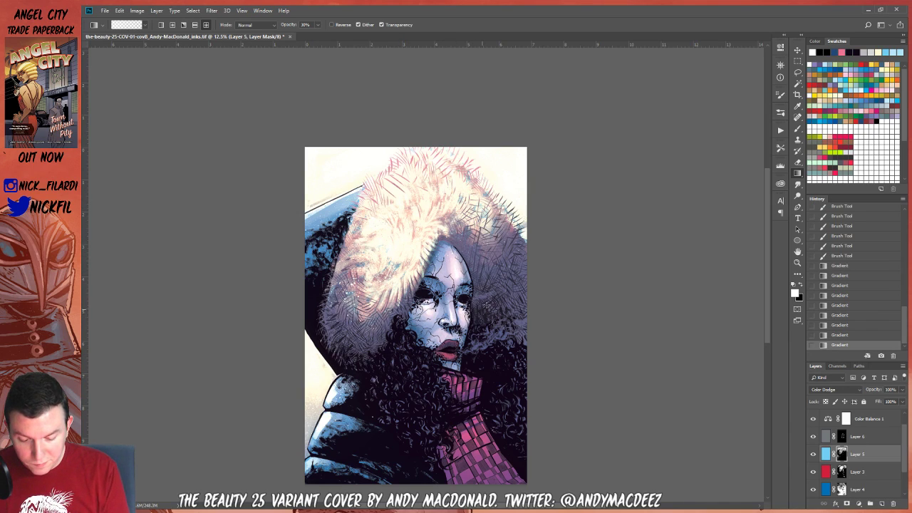
# Toggle the visibility of Layer 5, Layer 3 and Layer 4 to examine what each contributes to the fur
pyautogui.click(813, 455)
pyautogui.click(813, 456)
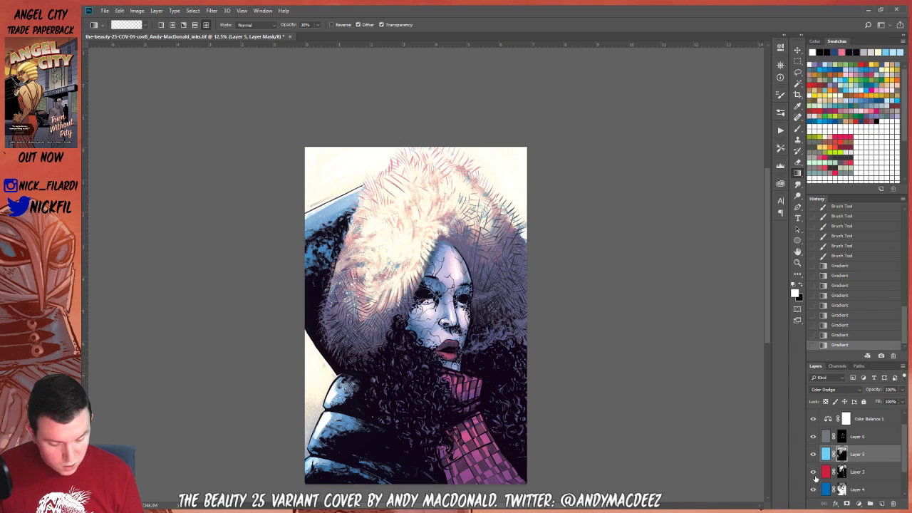
pyautogui.click(813, 472)
pyautogui.click(814, 473)
pyautogui.click(813, 473)
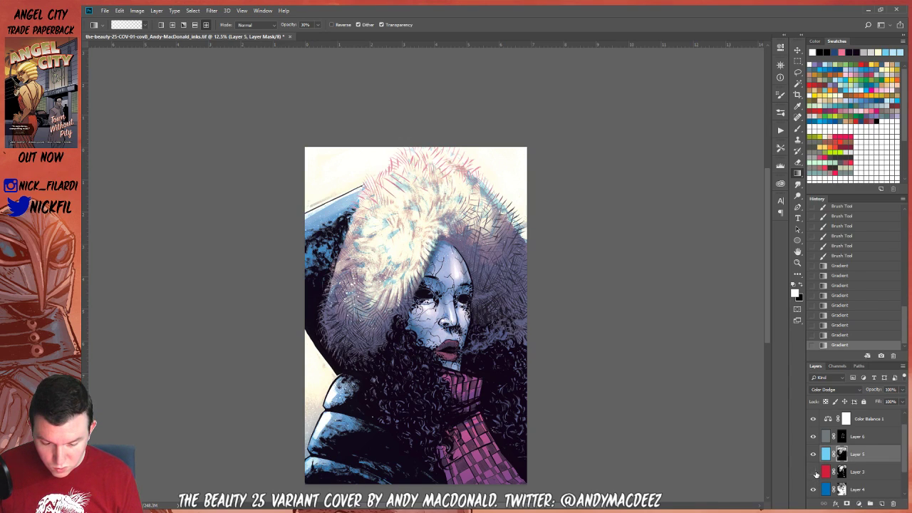
pyautogui.click(814, 472)
pyautogui.click(813, 490)
pyautogui.click(813, 489)
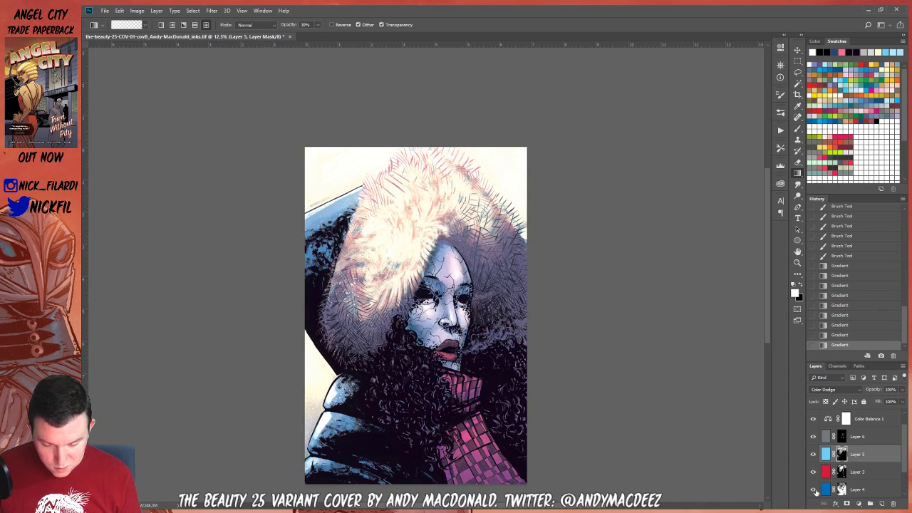
# Paint white brush strokes at 50% opacity on Layer 4's mask over the lit fur of the hood
pyautogui.click(856, 487)
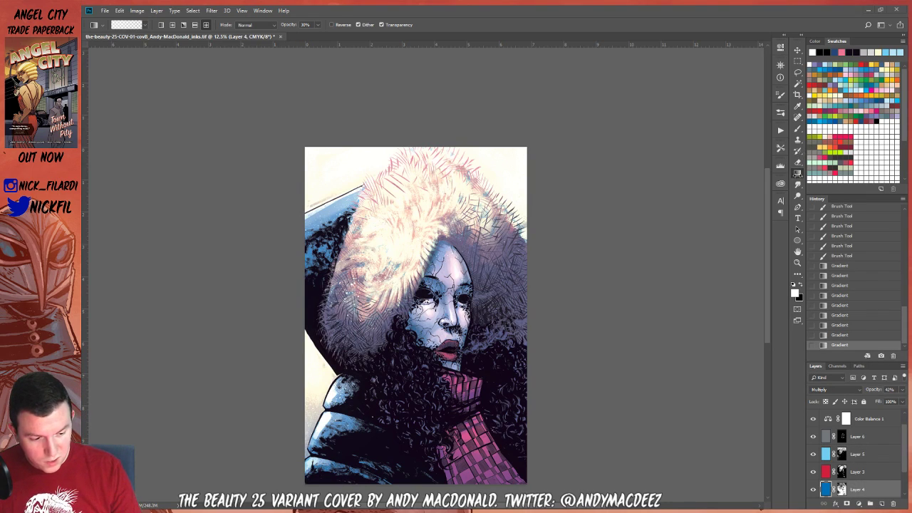
pyautogui.click(797, 128)
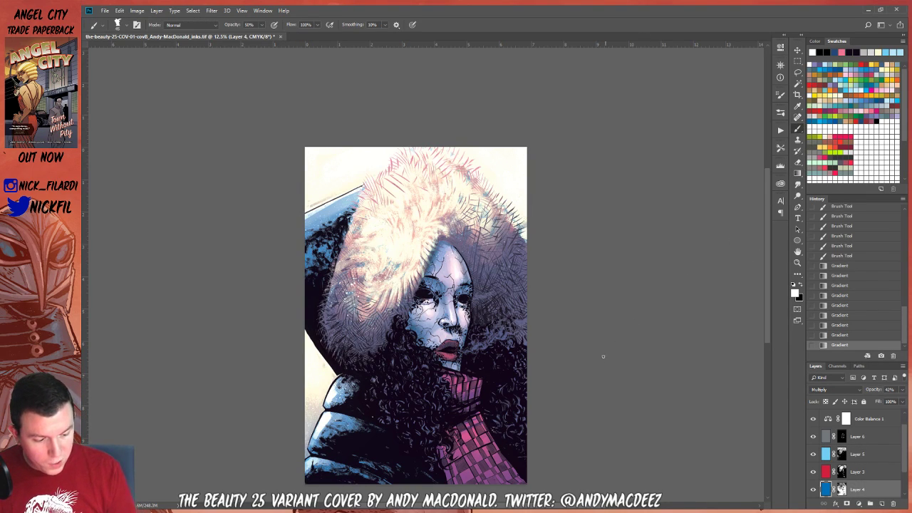
pyautogui.click(800, 286)
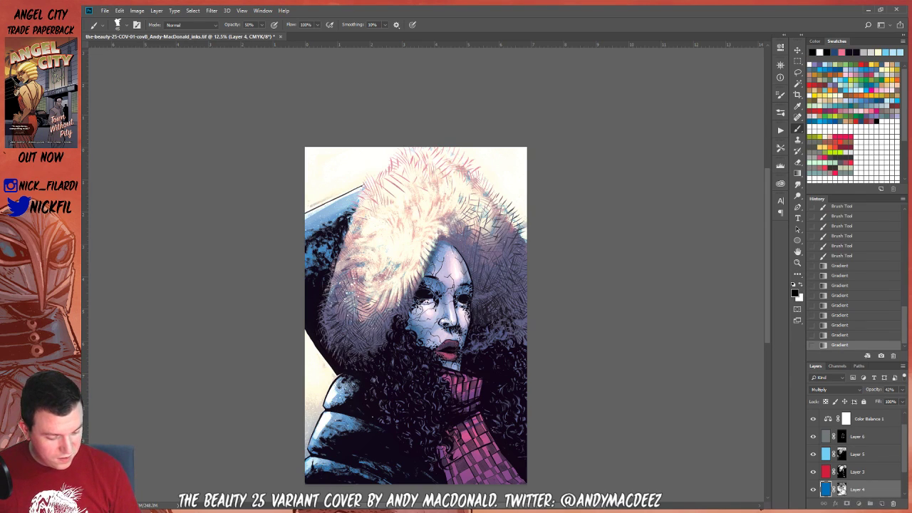
pyautogui.click(841, 489)
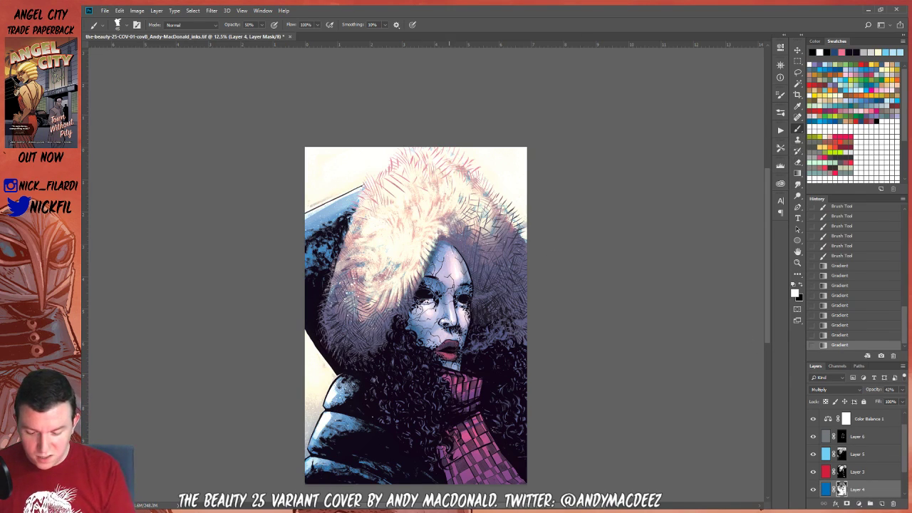
pyautogui.moveTo(396, 266)
pyautogui.mouseDown()
pyautogui.moveTo(404, 230)
pyautogui.moveTo(412, 245)
pyautogui.moveTo(417, 188)
pyautogui.mouseUp()
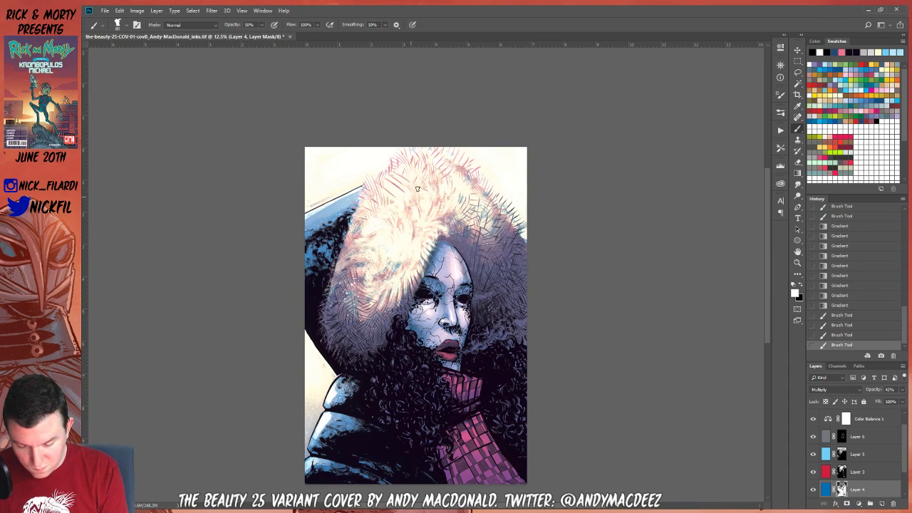
# Raise the brush opacity to 100% and paint more white strokes on Layer 4's mask across the upper lit fur
pyautogui.press('0')
pyautogui.moveTo(411, 240)
pyautogui.mouseDown()
pyautogui.moveTo(437, 211)
pyautogui.moveTo(436, 199)
pyautogui.mouseUp()
pyautogui.moveTo(441, 203)
pyautogui.mouseDown()
pyautogui.moveTo(439, 219)
pyautogui.moveTo(430, 186)
pyautogui.mouseUp()
pyautogui.moveTo(410, 219); pyautogui.dragTo(405, 222)
pyautogui.moveTo(405, 222); pyautogui.dragTo(393, 222)
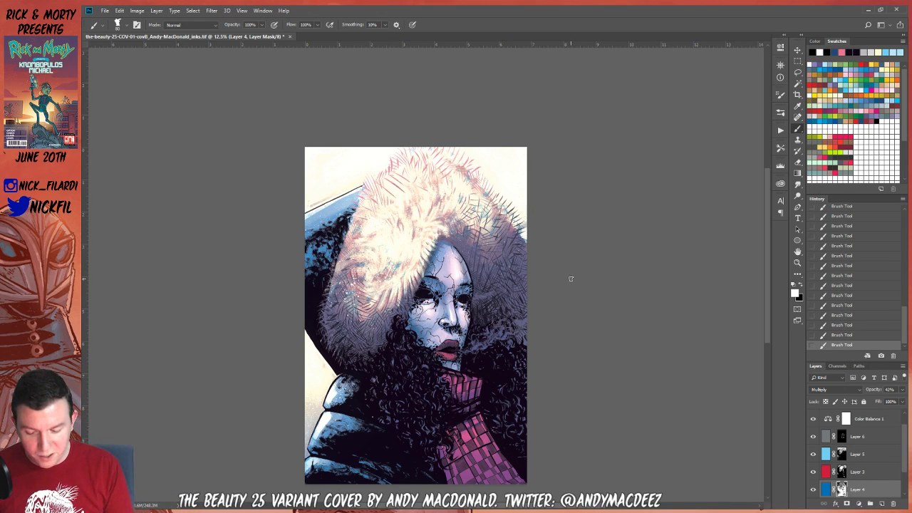
# Swap the foreground color to black and touch up Layer 4's mask in the lit fur beside the face
pyautogui.click(801, 285)
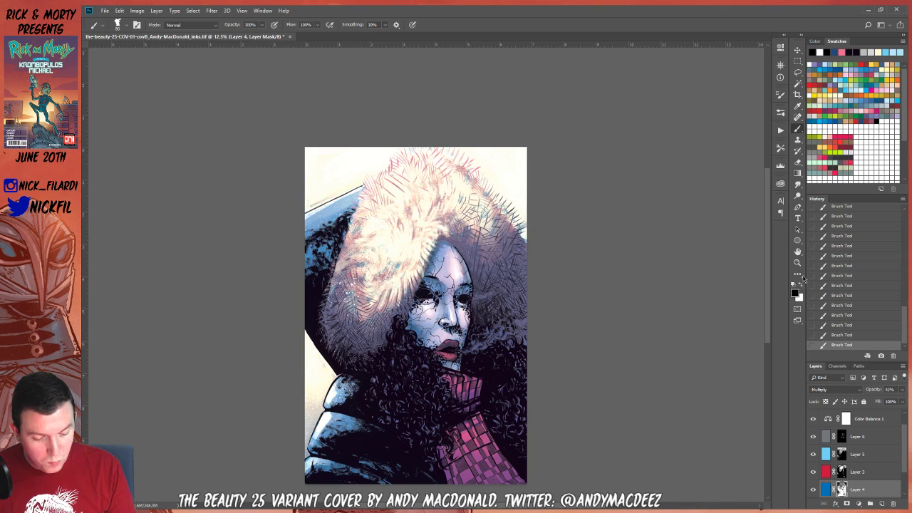
pyautogui.hotkey('ctrl', 'z')
pyautogui.moveTo(396, 265); pyautogui.dragTo(400, 262)
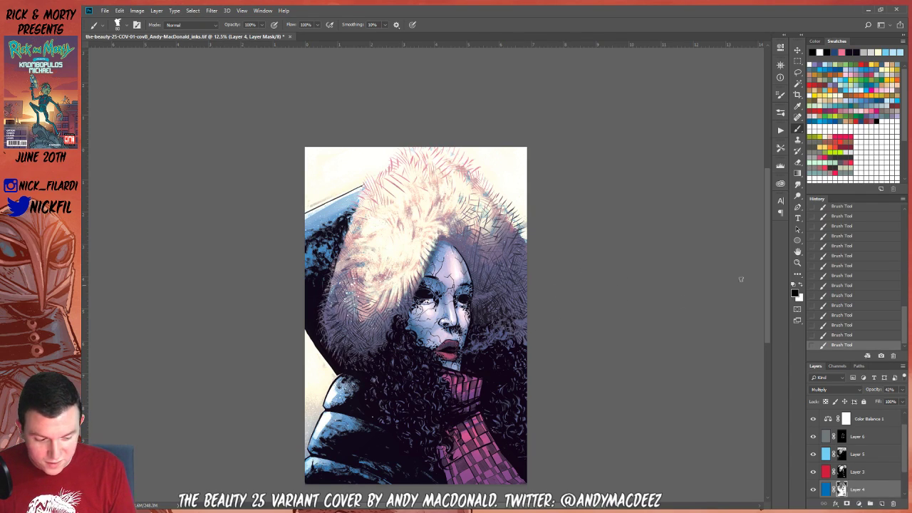
# Check Layer 5's effect on the whole cover by toggling its visibility, and shift its fill hue by +57
pyautogui.click(797, 262)
pyautogui.keyDown('alt'); pyautogui.click(520, 304); pyautogui.keyUp('alt')
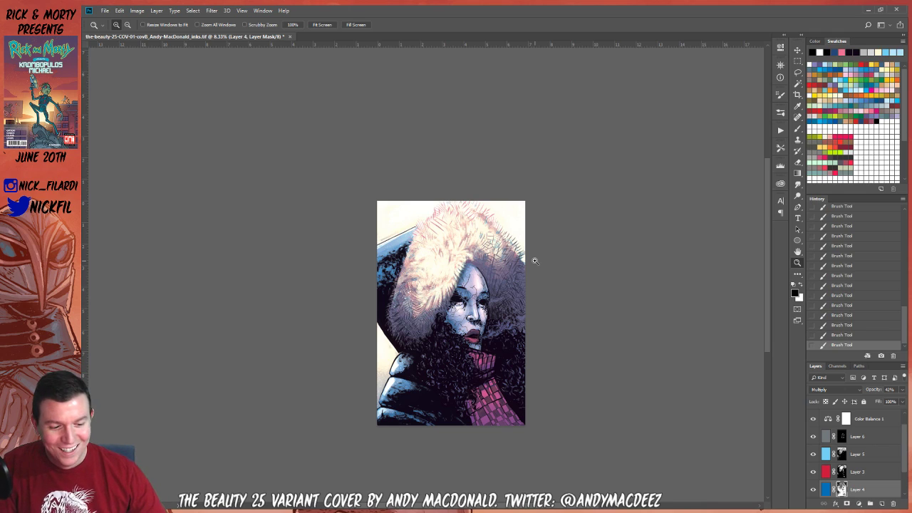
pyautogui.click(864, 436)
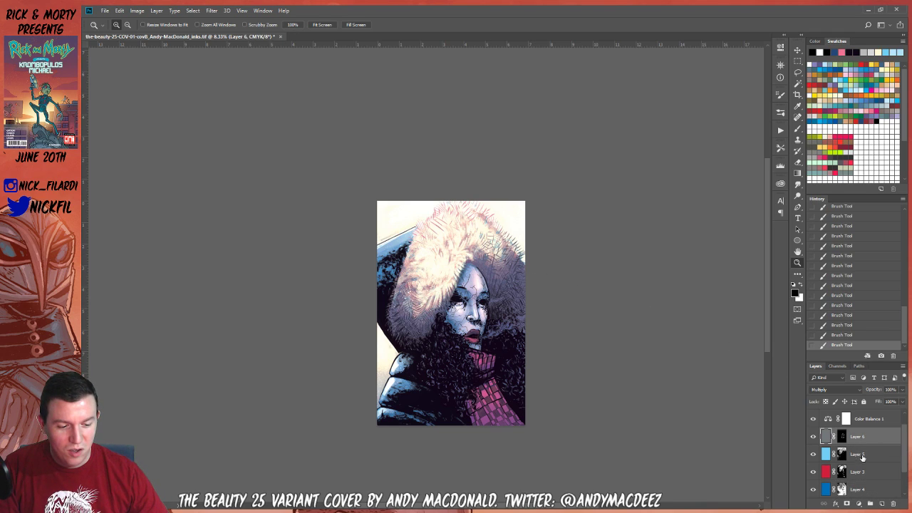
pyautogui.click(865, 455)
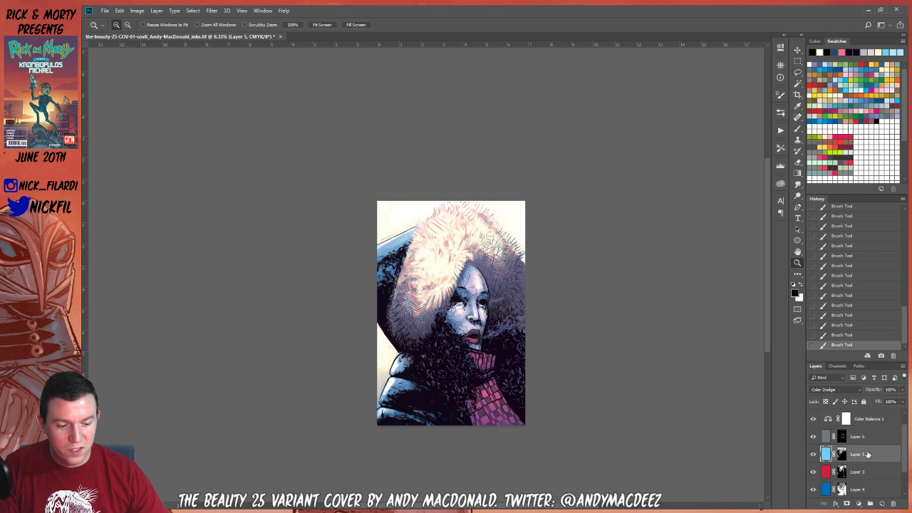
pyautogui.click(813, 455)
pyautogui.click(814, 456)
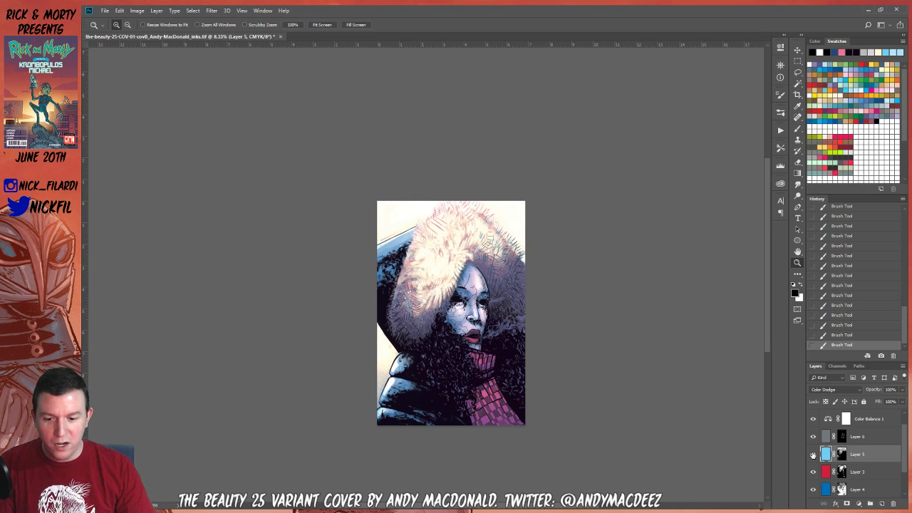
pyautogui.hotkey('ctrl', 'u')
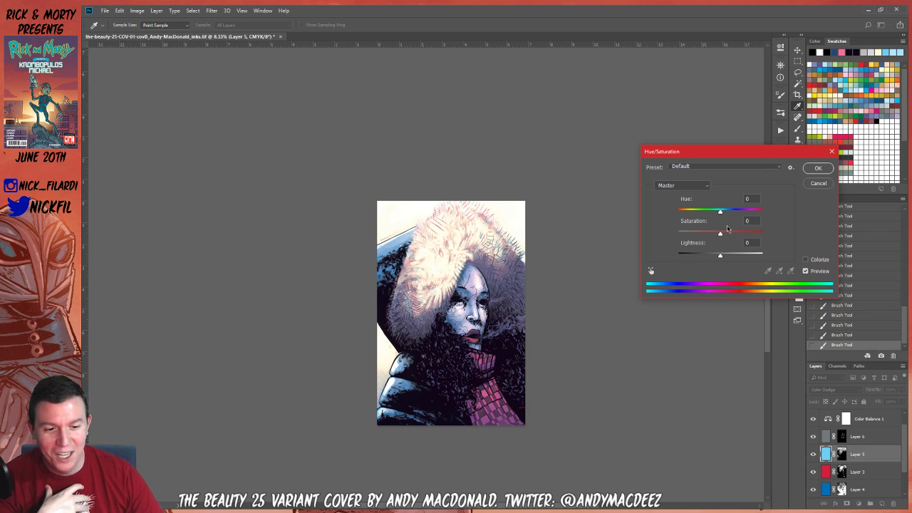
pyautogui.moveTo(720, 213); pyautogui.dragTo(743, 217)
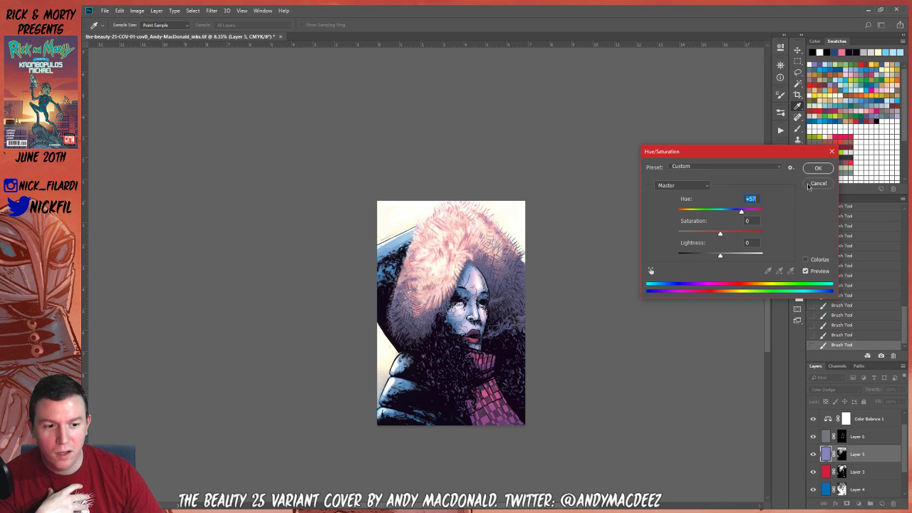
pyautogui.click(818, 168)
# Inspect the recolored fur up close and shift Layer 5's fill hue by a further +50 to pink
pyautogui.press('z')
pyautogui.click(456, 243)
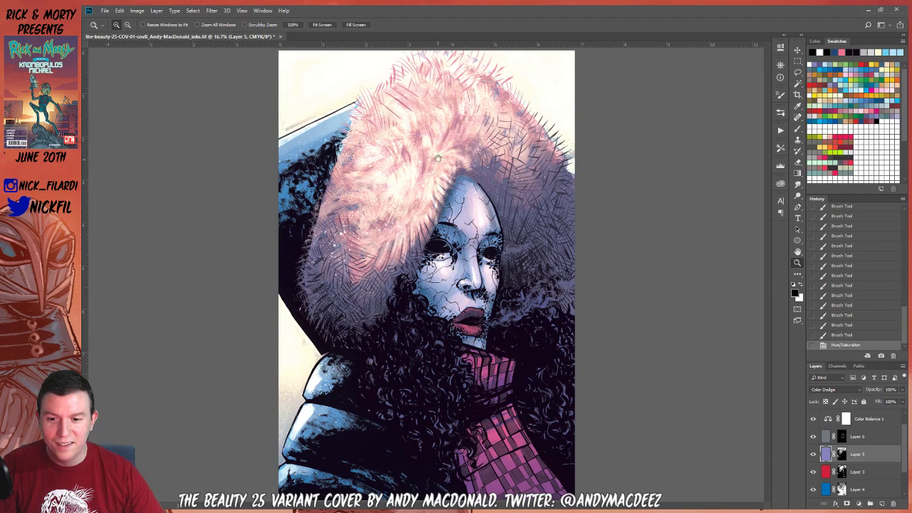
pyautogui.keyDown('alt'); pyautogui.click(446, 203); pyautogui.keyUp('alt')
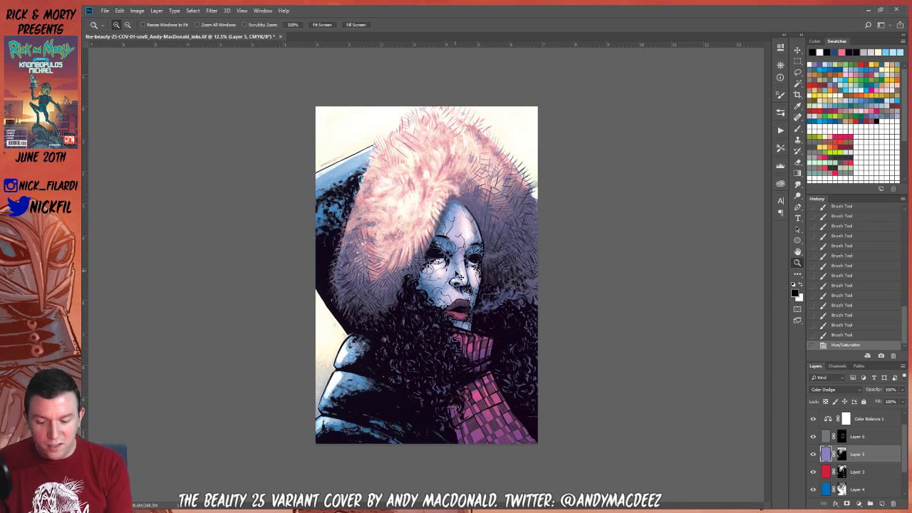
pyautogui.hotkey('ctrl', 'u')
pyautogui.moveTo(720, 212); pyautogui.dragTo(741, 220)
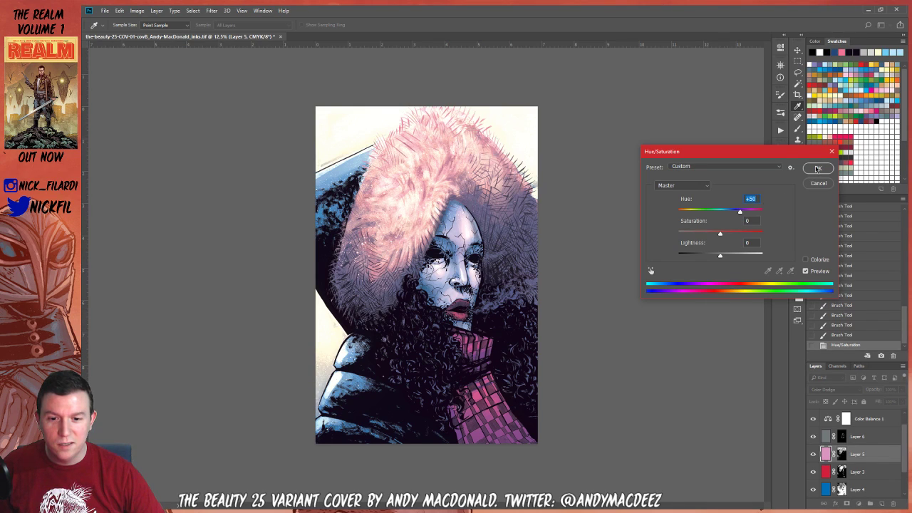
pyautogui.click(817, 168)
pyautogui.press('z')
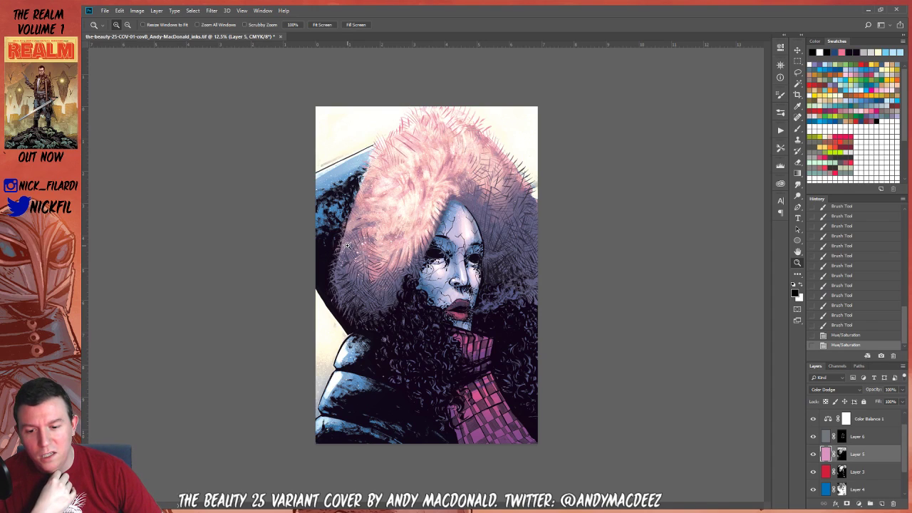
# Compare the cover with and without Color Balance 1, and lower that adjustment layer's opacity to about 70%
pyautogui.click(814, 420)
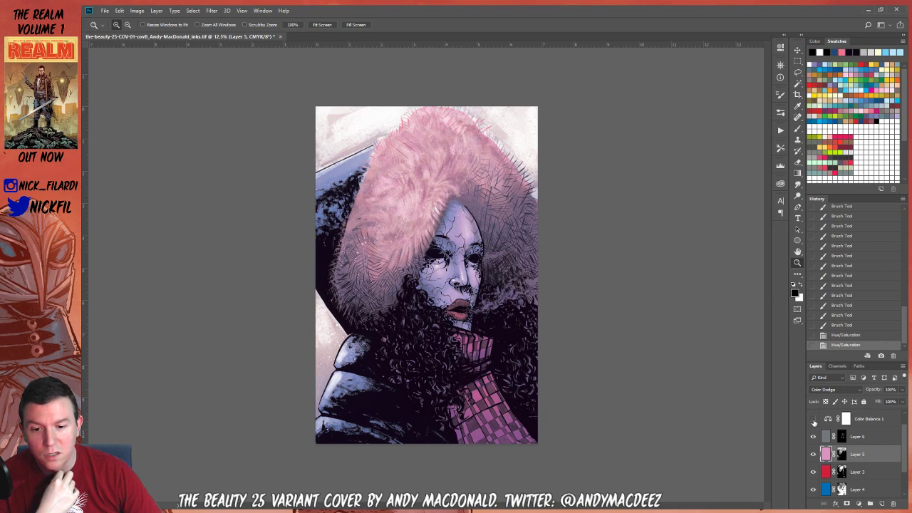
pyautogui.click(814, 420)
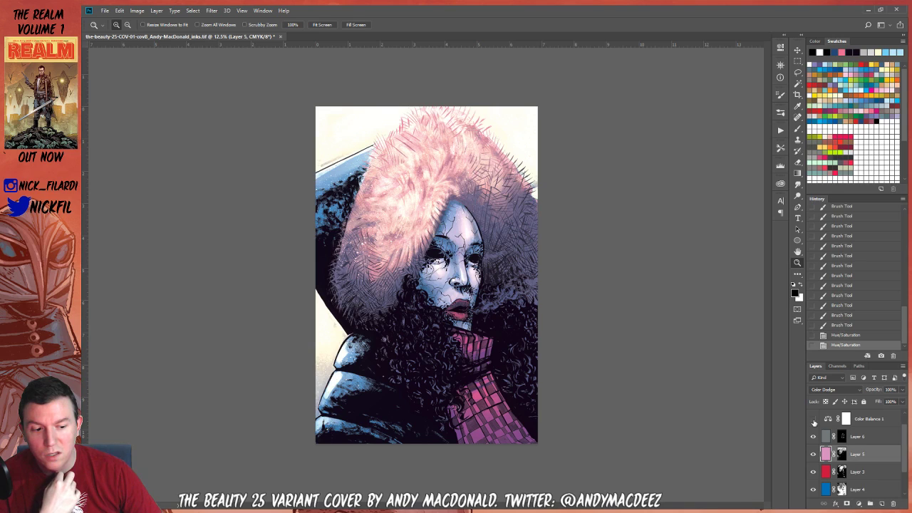
pyautogui.click(876, 420)
pyautogui.moveTo(893, 401); pyautogui.dragTo(890, 402)
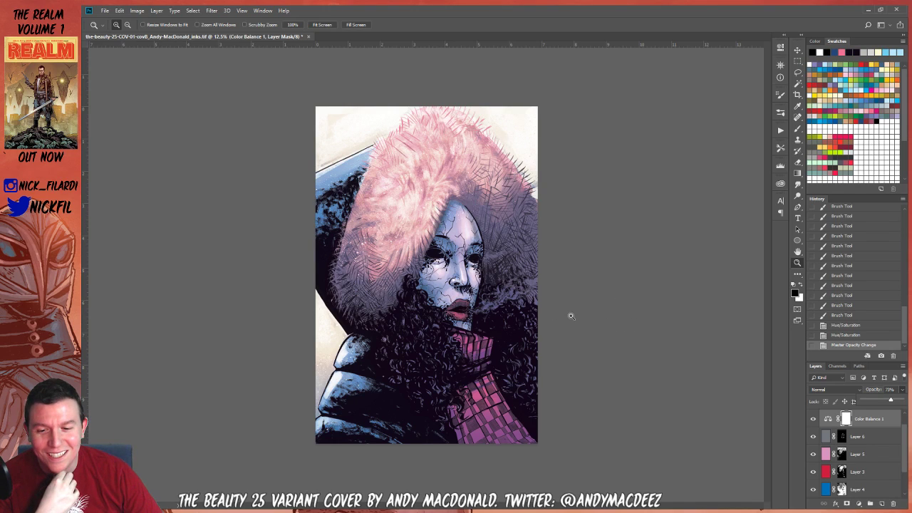
# Toggle the visibility of the pink Layer 5 and the red Layer 3 to compare their effect on the fur
pyautogui.click(867, 451)
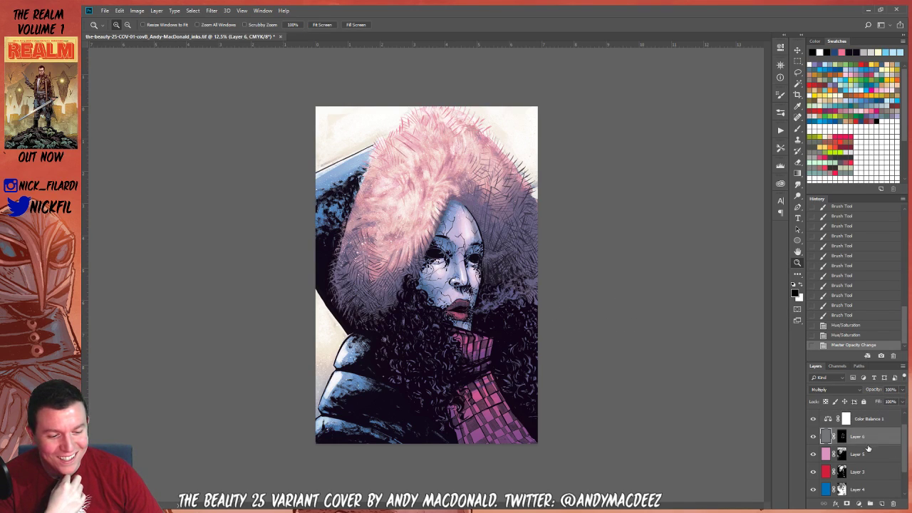
pyautogui.click(813, 454)
pyautogui.click(813, 454)
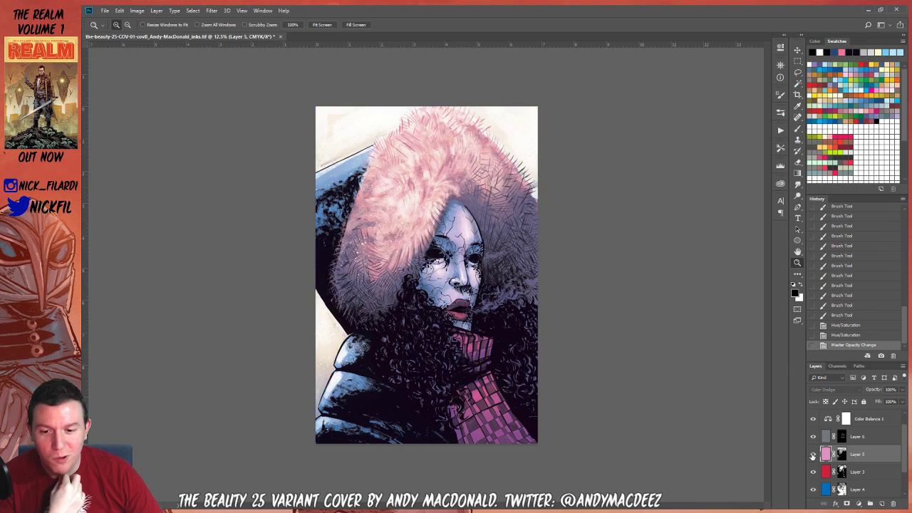
pyautogui.click(812, 472)
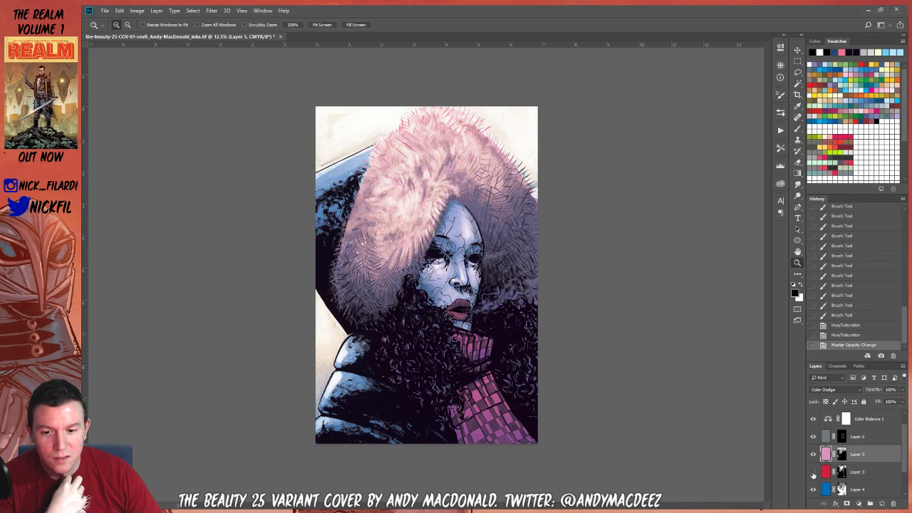
pyautogui.click(813, 472)
# Sample the muted purple from the shaded fur, add a new layer above Layer 6 and switch to the Lasso tool
pyautogui.press('b')
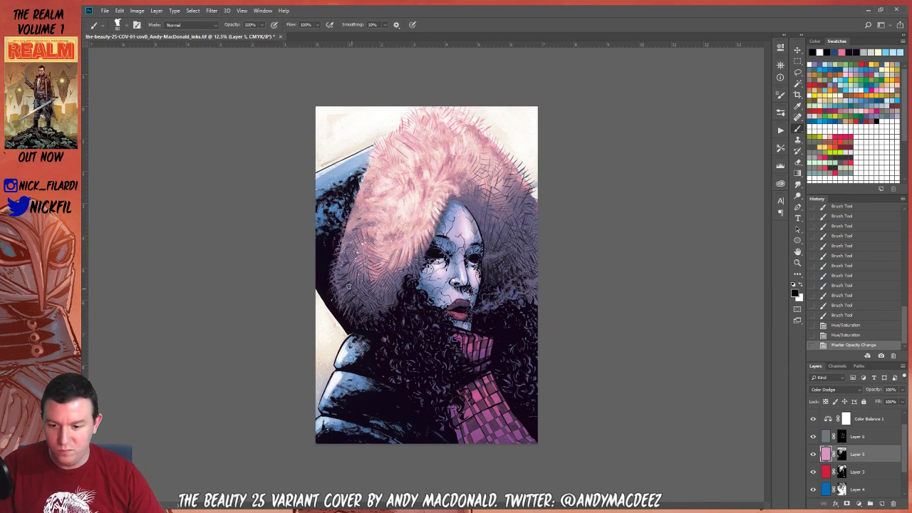
pyautogui.keyDown('alt'); pyautogui.click(361, 269); pyautogui.keyUp('alt')
pyautogui.click(864, 438)
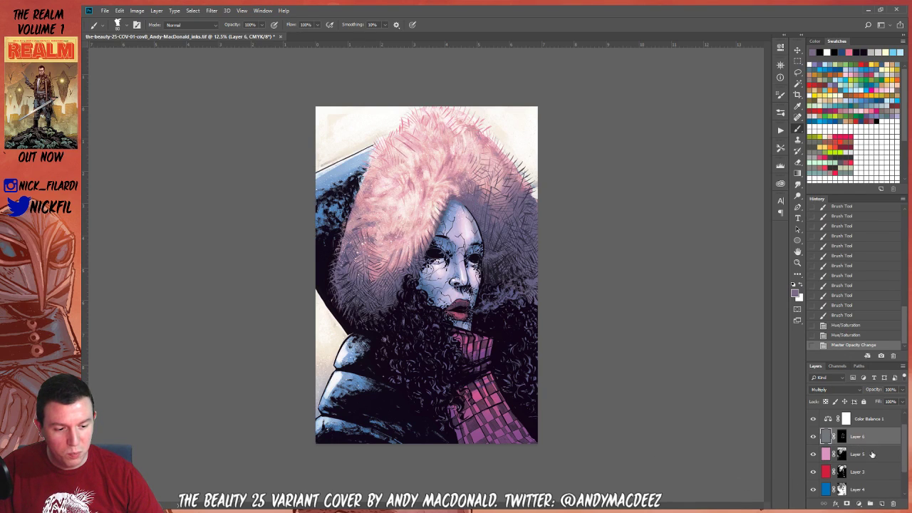
pyautogui.click(880, 502)
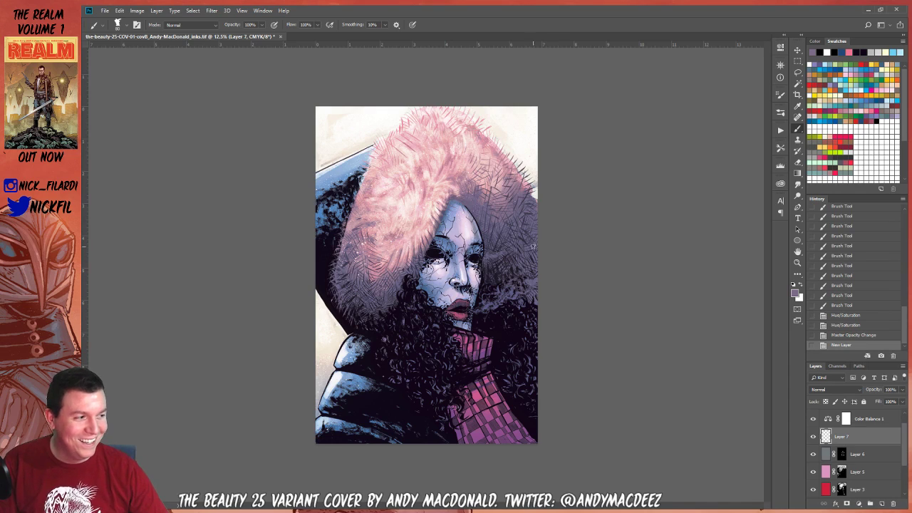
pyautogui.press('l')
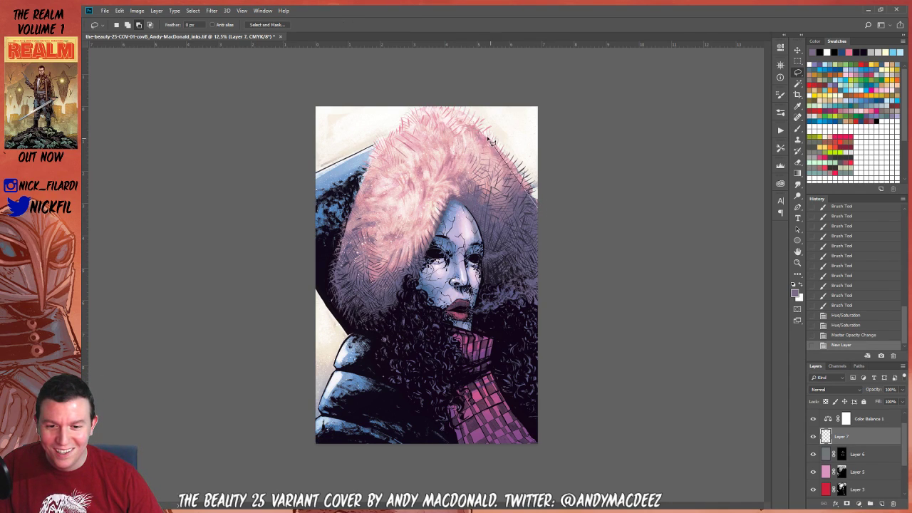
# Lasso the shaded fur on the hood's upper right, blend muted purple gradients into it on Layer 7, and deselect
pyautogui.moveTo(466, 118)
pyautogui.mouseDown()
pyautogui.moveTo(425, 154)
pyautogui.moveTo(482, 220)
pyautogui.moveTo(544, 231)
pyautogui.moveTo(483, 227)
pyautogui.mouseUp()
pyautogui.press('g')
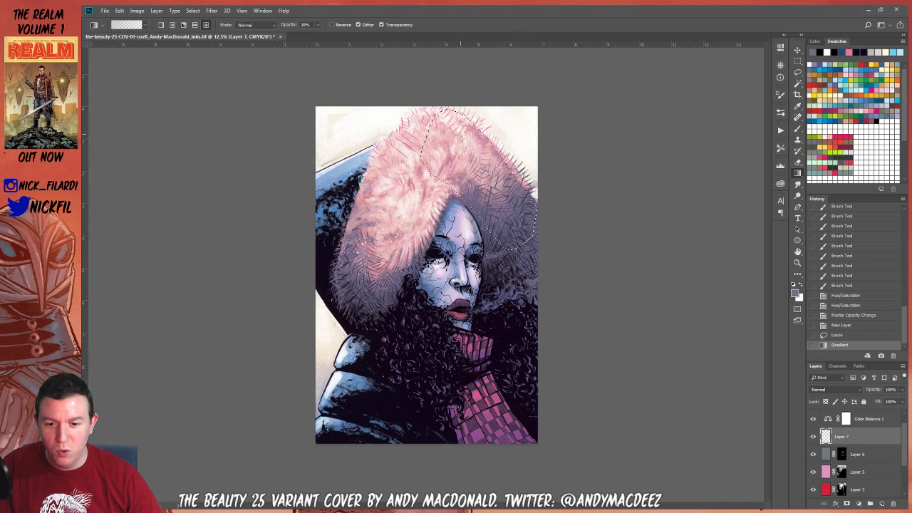
pyautogui.moveTo(492, 143)
pyautogui.mouseDown()
pyautogui.moveTo(505, 207)
pyautogui.moveTo(475, 126)
pyautogui.moveTo(492, 171)
pyautogui.mouseUp()
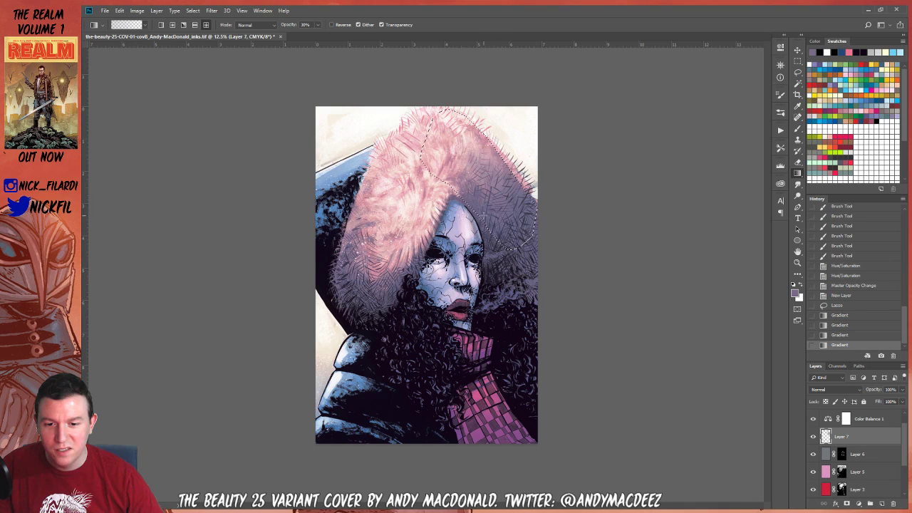
pyautogui.hotkey('ctrl', 'd')
# Lasso the lit left side of the fur, blend muted purple gradients up from its lower edge, and deselect
pyautogui.press('l')
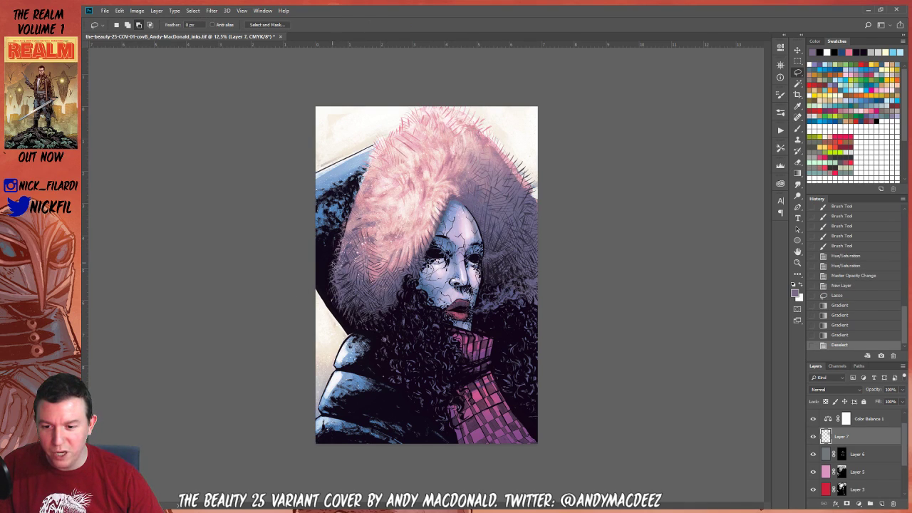
pyautogui.moveTo(361, 175)
pyautogui.mouseDown()
pyautogui.moveTo(341, 273)
pyautogui.moveTo(356, 192)
pyautogui.moveTo(381, 152)
pyautogui.moveTo(443, 167)
pyautogui.moveTo(436, 223)
pyautogui.moveTo(449, 219)
pyautogui.moveTo(412, 288)
pyautogui.moveTo(388, 307)
pyautogui.mouseUp()
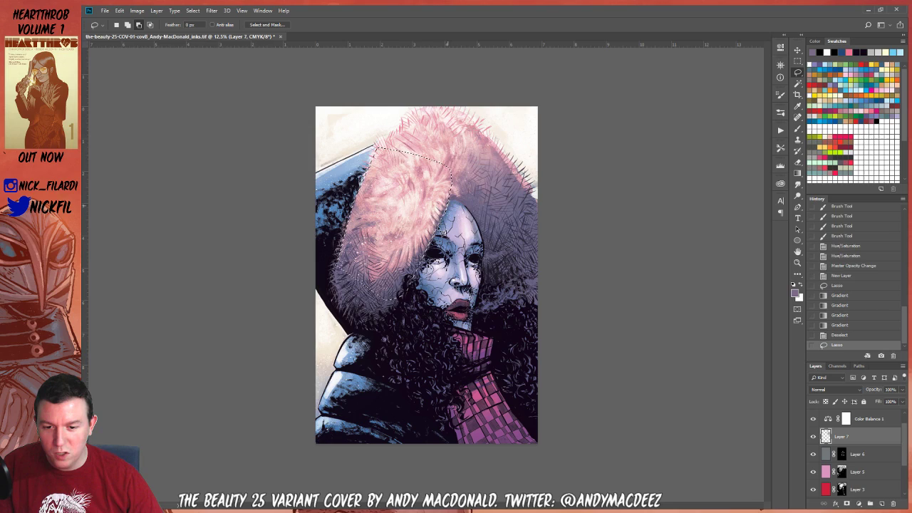
pyautogui.moveTo(443, 232)
pyautogui.mouseDown()
pyautogui.moveTo(365, 273)
pyautogui.moveTo(399, 219)
pyautogui.mouseUp()
pyautogui.press('g')
pyautogui.moveTo(367, 277); pyautogui.dragTo(403, 216)
pyautogui.moveTo(362, 283); pyautogui.dragTo(407, 235)
pyautogui.hotkey('ctrl', 'd')
# Inspect the blended fur up close and choose the round scribble-textured brush from the NORMCORE set
pyautogui.press('z')
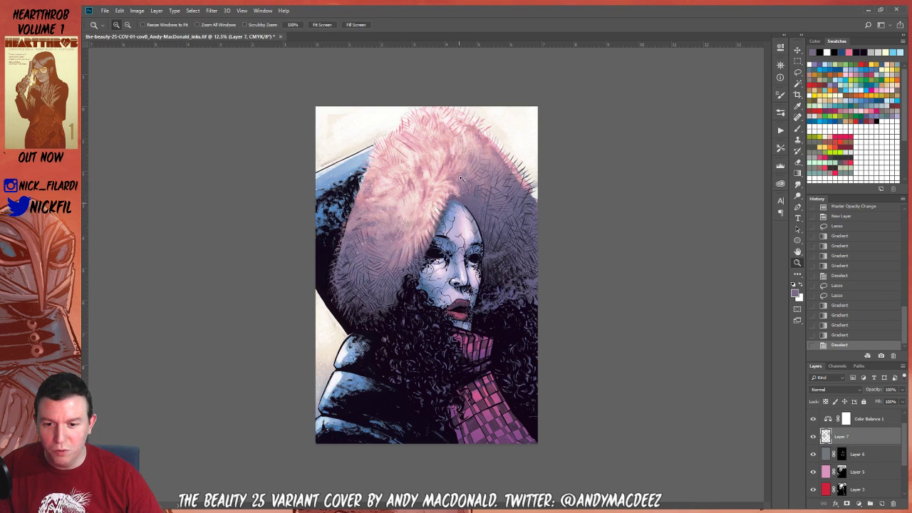
pyautogui.keyDown('alt'); pyautogui.click(463, 208); pyautogui.keyUp('alt')
pyautogui.click(423, 233)
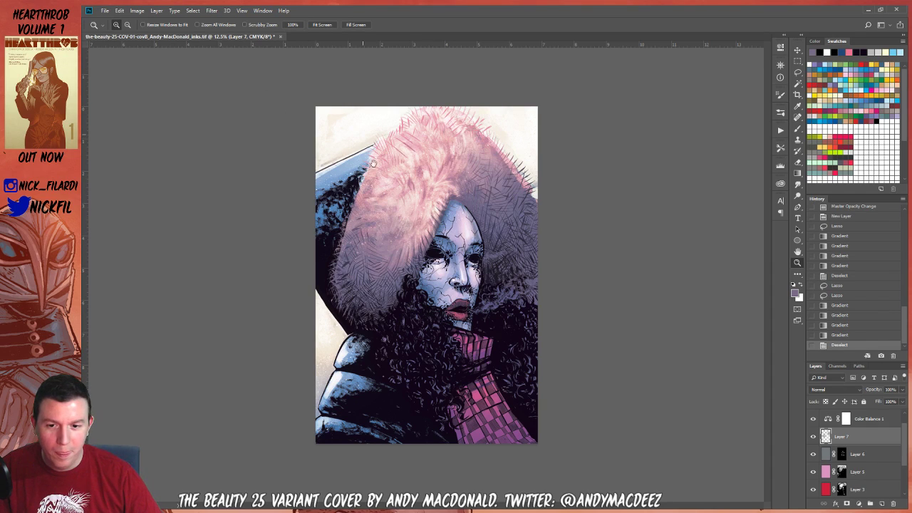
pyautogui.hotkey('ctrl', '+')
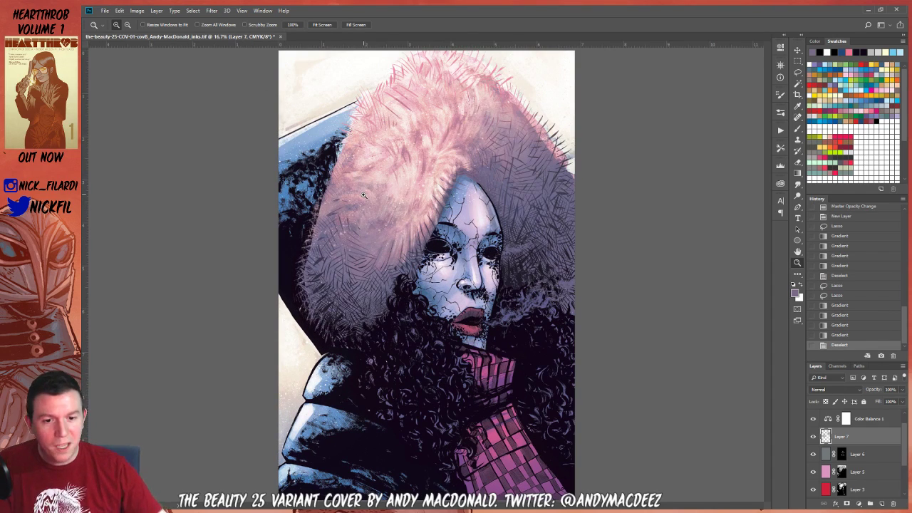
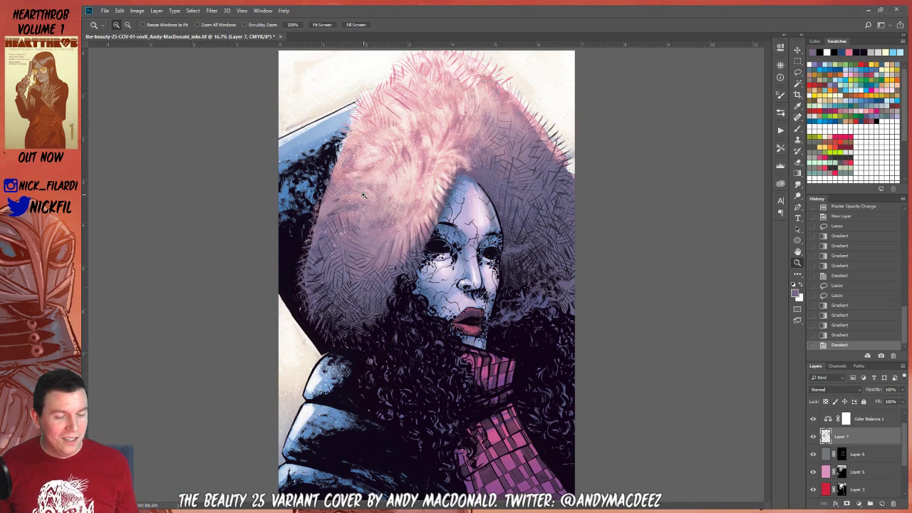
pyautogui.click(799, 129)
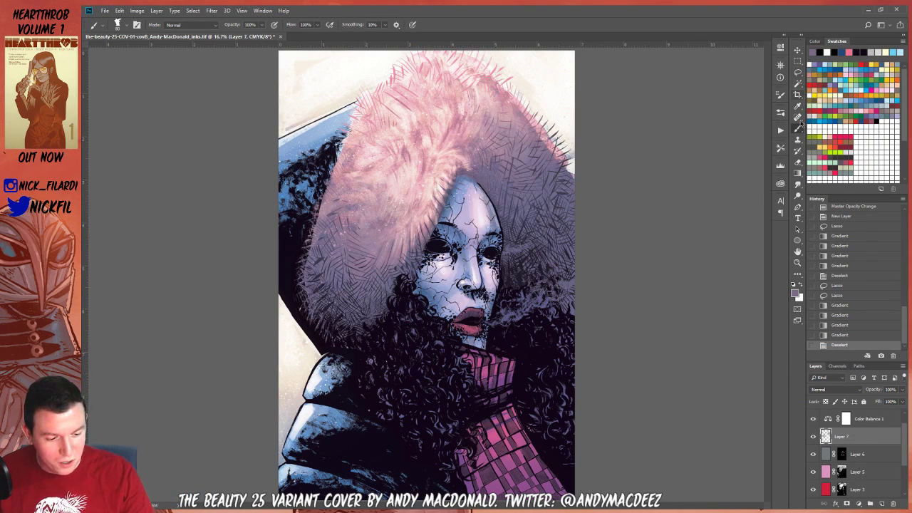
pyautogui.click(117, 24)
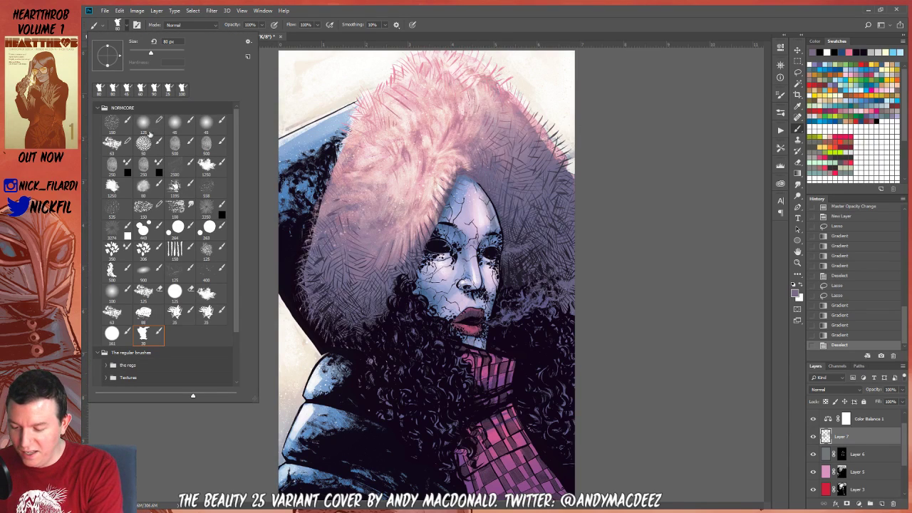
pyautogui.click(143, 143)
pyautogui.click(633, 175)
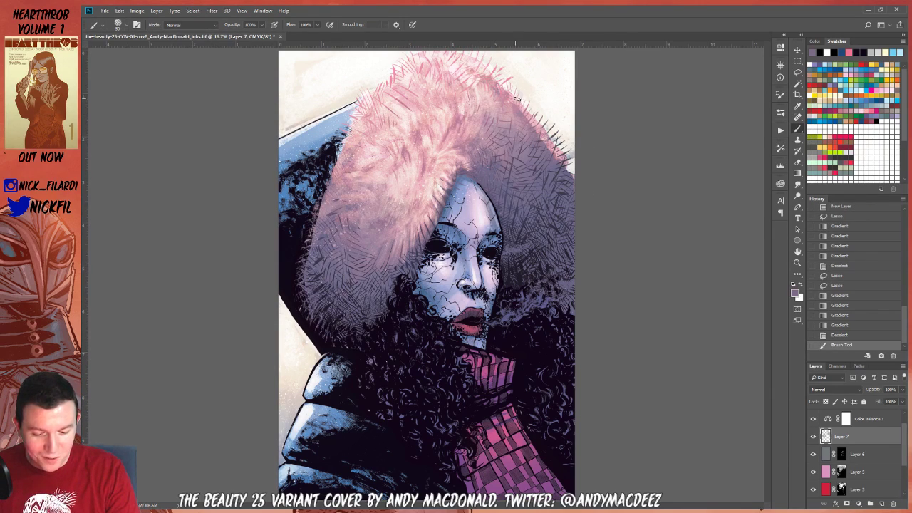
# Paint short fur strokes on Layer 7 along the hood's upper-right outer edge, following the direction of the hairs
pyautogui.moveTo(512, 101); pyautogui.dragTo(518, 105)
pyautogui.moveTo(518, 105); pyautogui.dragTo(521, 107)
pyautogui.moveTo(522, 104); pyautogui.dragTo(526, 96)
pyautogui.moveTo(527, 94); pyautogui.dragTo(530, 113)
pyautogui.moveTo(530, 115); pyautogui.dragTo(531, 115)
pyautogui.moveTo(532, 119); pyautogui.dragTo(551, 136)
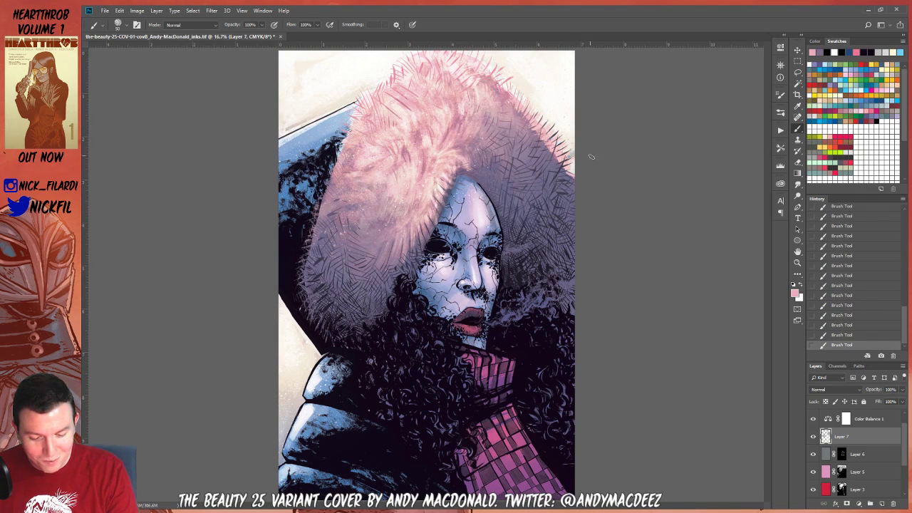
# Sample a muted mauve from the fur, paint hairs up the hood's right edge, and lower the brush opacity to 50%
pyautogui.keyDown('alt'); pyautogui.click(560, 153); pyautogui.keyUp('alt')
pyautogui.moveTo(554, 164)
pyautogui.mouseDown()
pyautogui.moveTo(565, 116)
pyautogui.moveTo(546, 146)
pyautogui.moveTo(559, 139)
pyautogui.moveTo(551, 143)
pyautogui.moveTo(560, 121)
pyautogui.moveTo(536, 137)
pyautogui.moveTo(542, 118)
pyautogui.moveTo(530, 125)
pyautogui.moveTo(530, 103)
pyautogui.mouseUp()
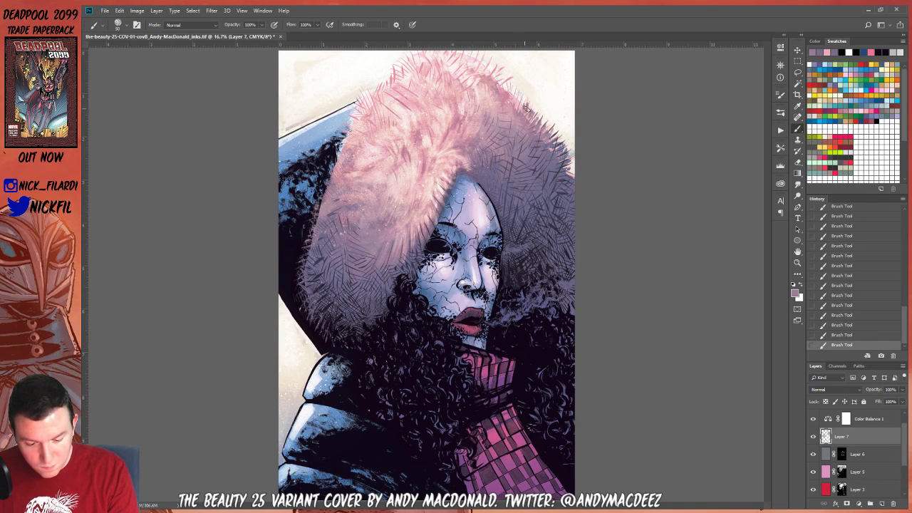
pyautogui.press('5')
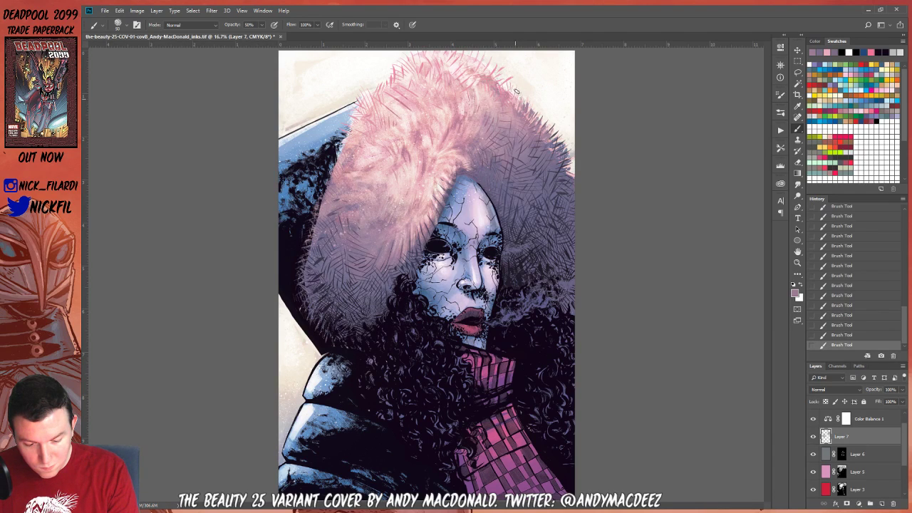
pyautogui.click(797, 262)
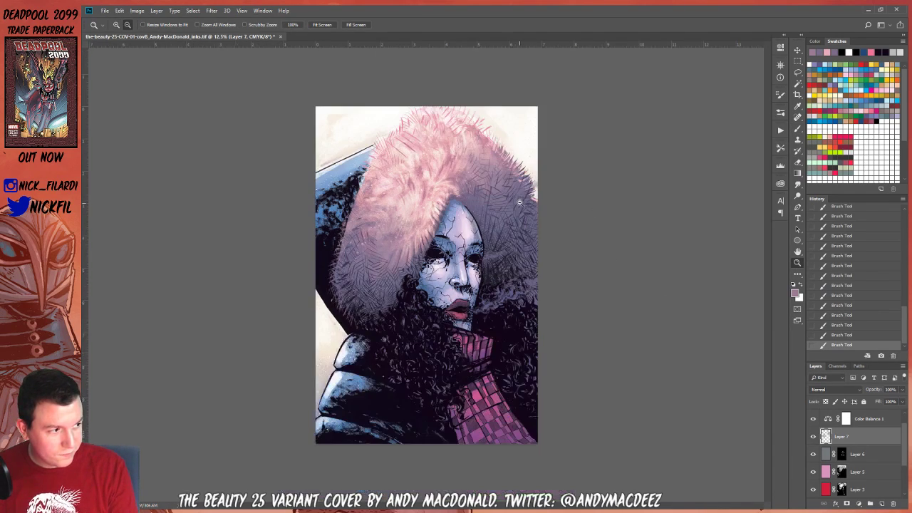
pyautogui.keyDown('alt'); pyautogui.click(685, 256); pyautogui.keyUp('alt')
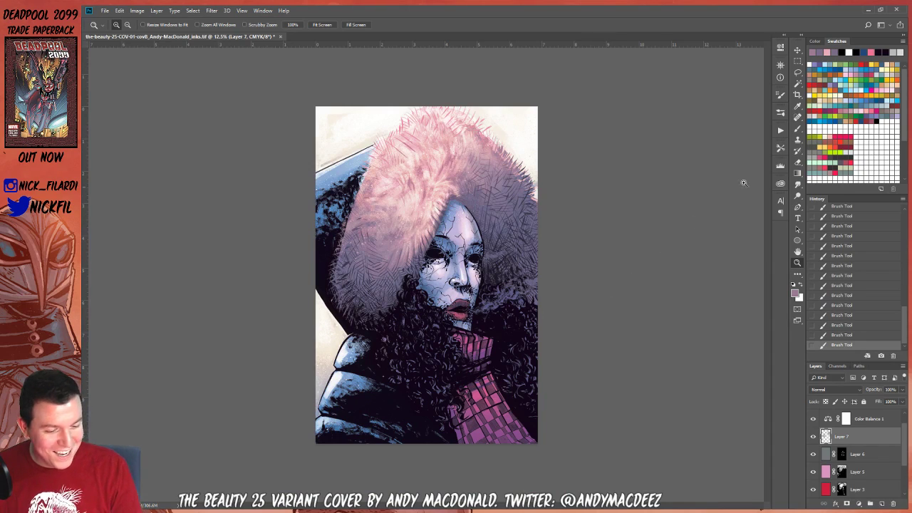
# Refine the hood's right edge with brushed hairs in sampled mauve, pink and purple tones, and set the brush opacity to 50%
pyautogui.click(797, 129)
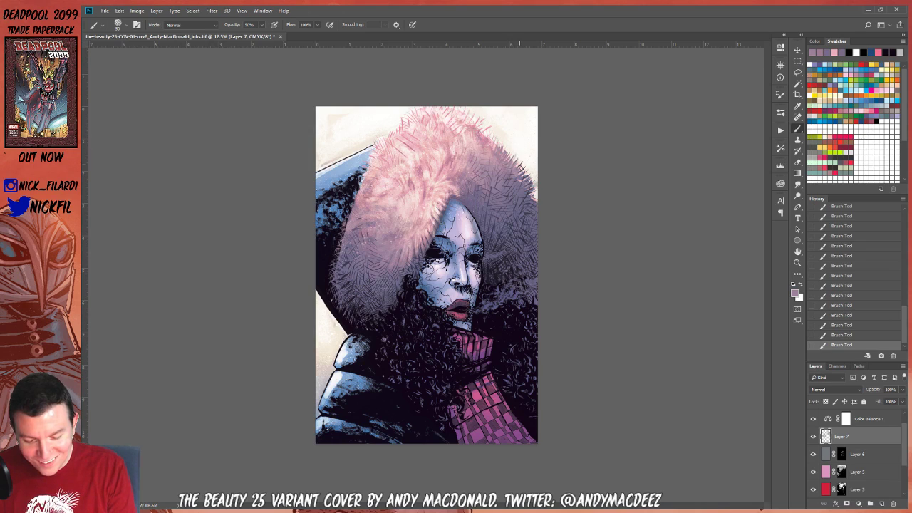
pyautogui.keyDown('alt'); pyautogui.click(516, 154); pyautogui.keyUp('alt')
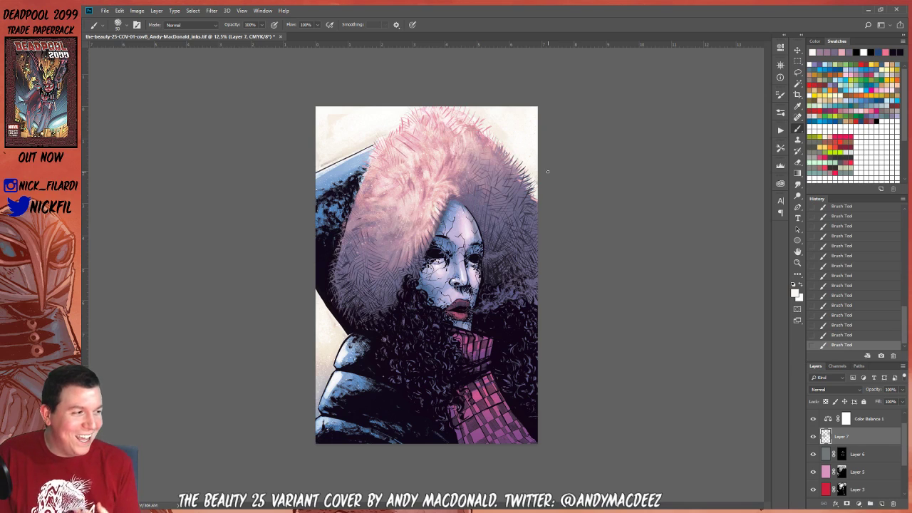
pyautogui.keyDown('alt'); pyautogui.click(524, 173); pyautogui.keyUp('alt')
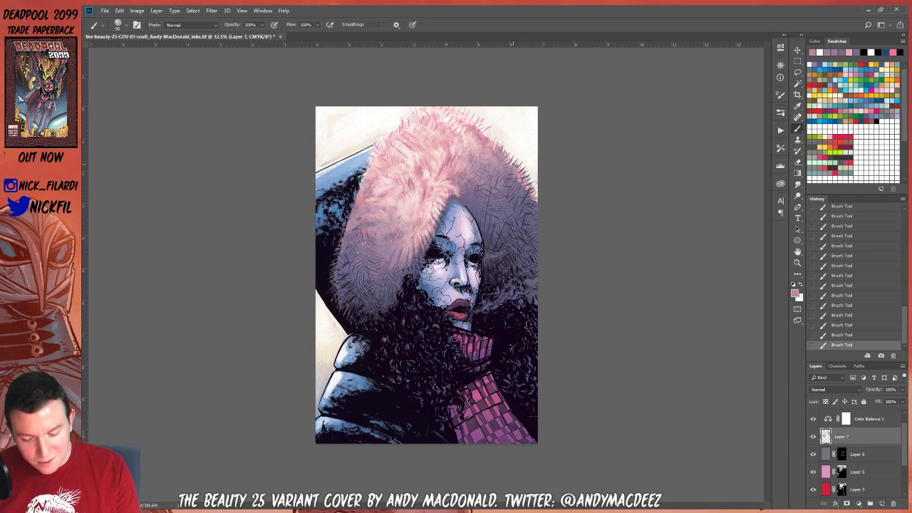
pyautogui.keyDown('alt'); pyautogui.click(528, 174); pyautogui.keyUp('alt')
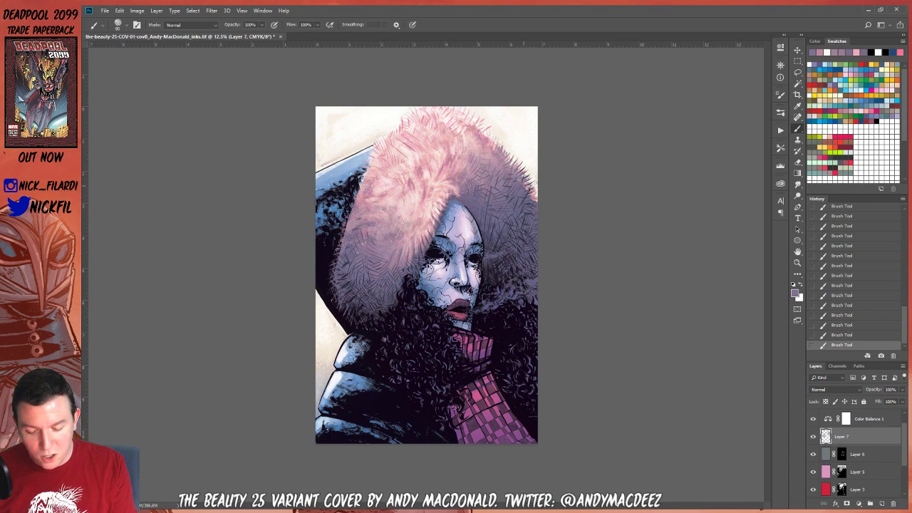
pyautogui.press('5')
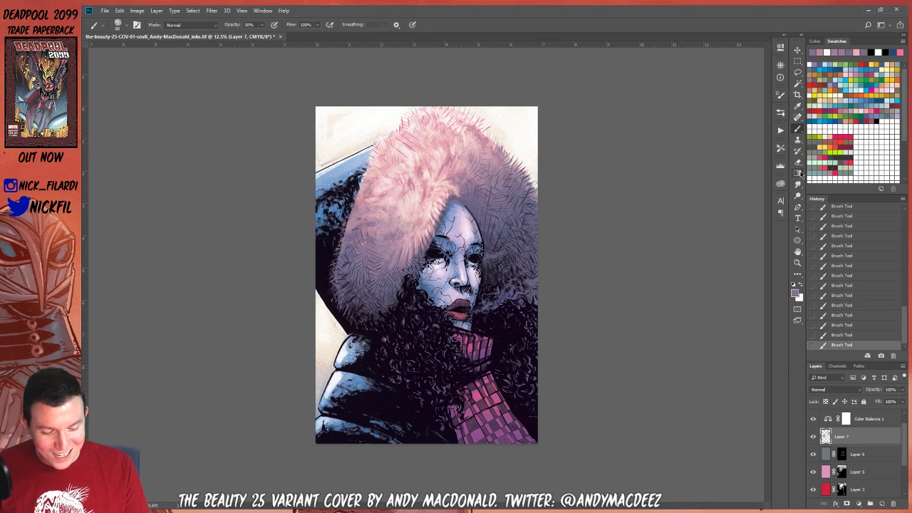
# Add soft muted purple gradients over the background beside the hood's right edge on Layer 7
pyautogui.press('g')
pyautogui.moveTo(563, 204); pyautogui.dragTo(530, 161)
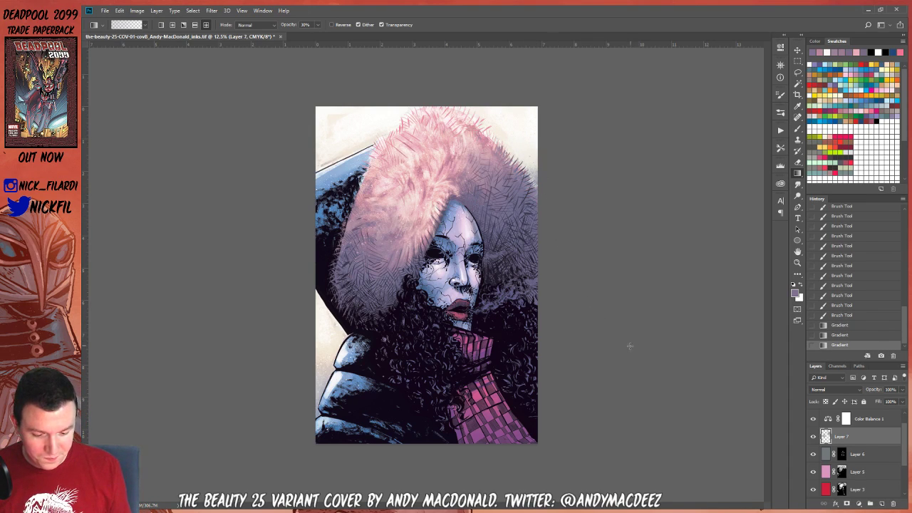
pyautogui.click(797, 251)
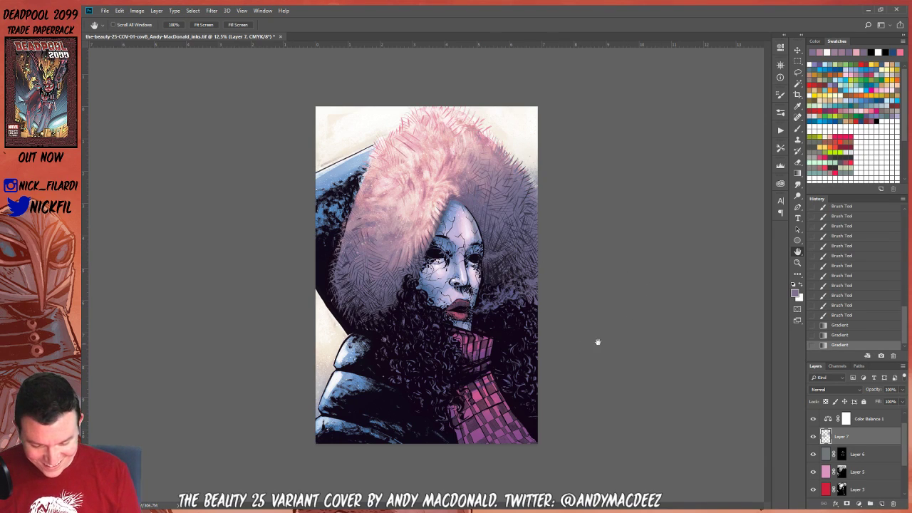
# Paint pale and mid-pink hairs at 50% opacity where the lit fur meets the shadow, resampling colors from the fur
pyautogui.click(797, 128)
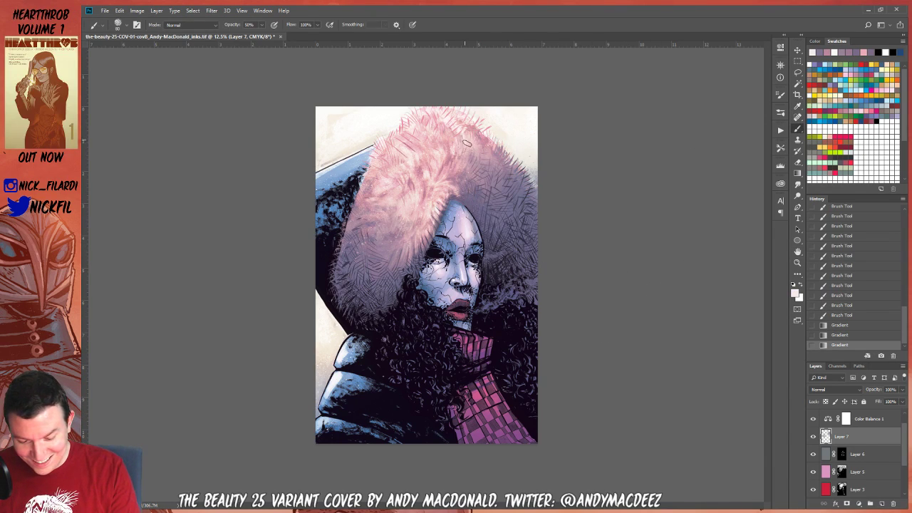
pyautogui.moveTo(468, 143); pyautogui.dragTo(467, 158)
pyautogui.moveTo(474, 147); pyautogui.dragTo(471, 161)
pyautogui.moveTo(478, 149)
pyautogui.mouseDown()
pyautogui.moveTo(496, 115)
pyautogui.moveTo(477, 173)
pyautogui.moveTo(441, 163)
pyautogui.moveTo(429, 184)
pyautogui.mouseUp()
pyautogui.moveTo(420, 152); pyautogui.dragTo(433, 184)
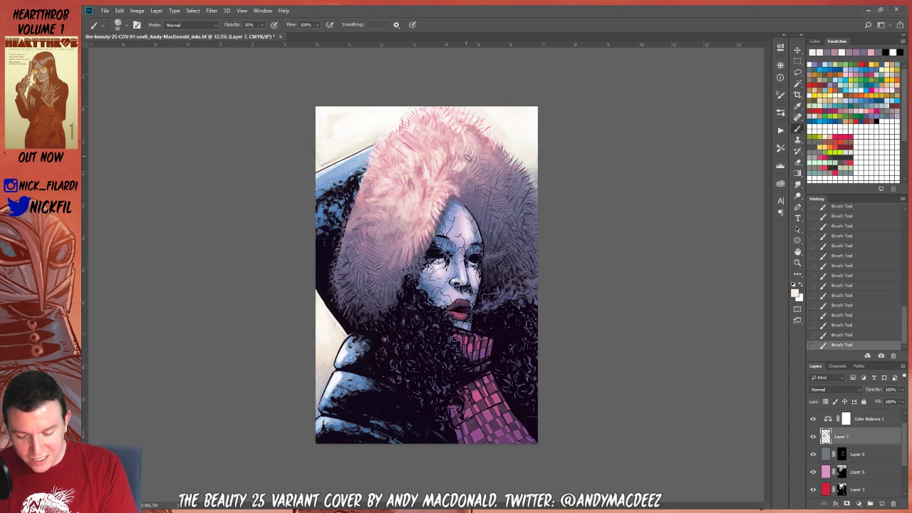
pyautogui.keyDown('alt'); pyautogui.click(459, 167); pyautogui.keyUp('alt')
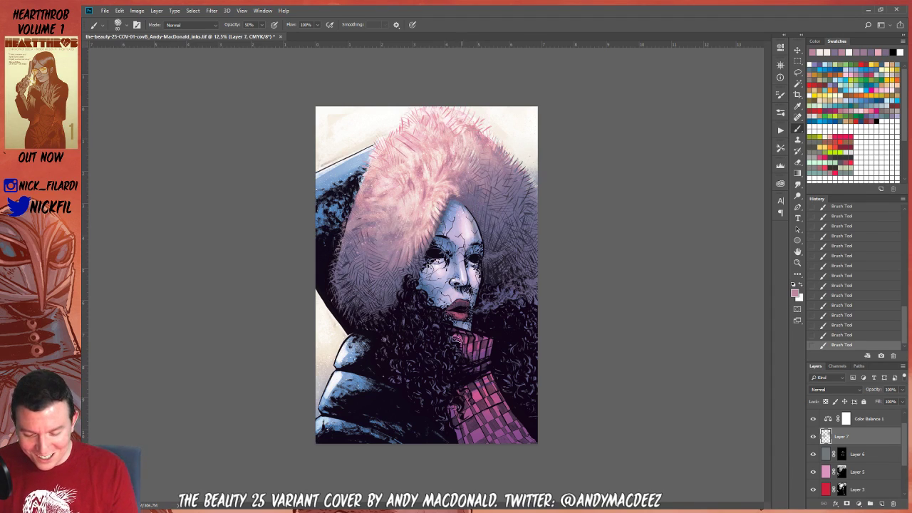
pyautogui.keyDown('alt'); pyautogui.click(457, 123); pyautogui.keyUp('alt')
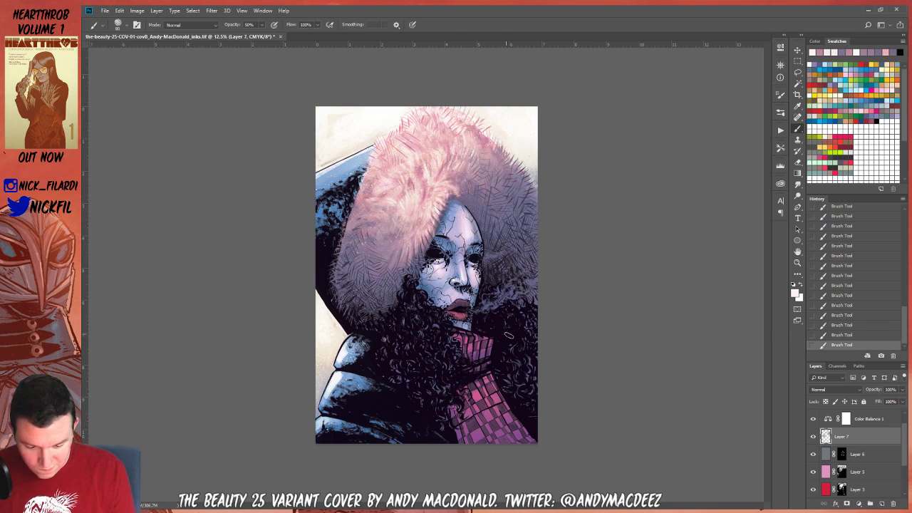
# Examine the whole cover at reduced size, then the repainted fur up close, to judge the overall color balance
pyautogui.click(797, 251)
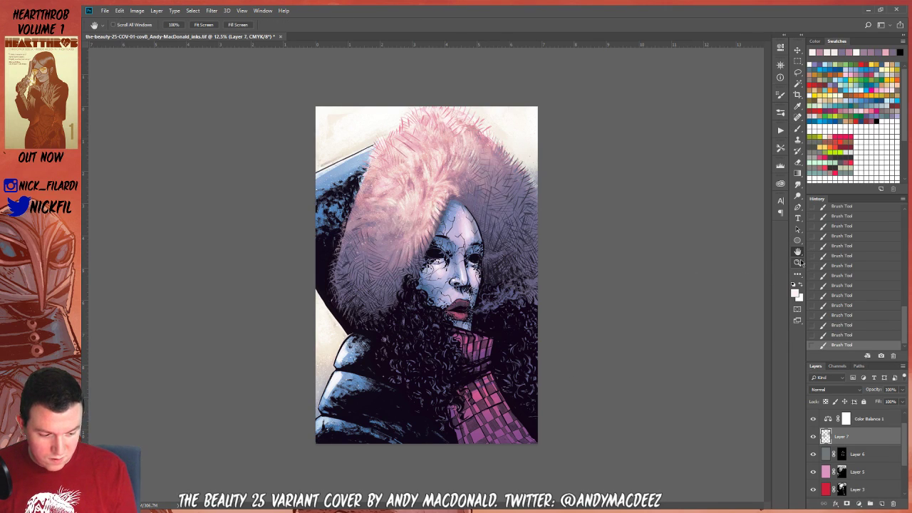
pyautogui.click(796, 262)
pyautogui.keyDown('alt'); pyautogui.click(518, 296); pyautogui.keyUp('alt')
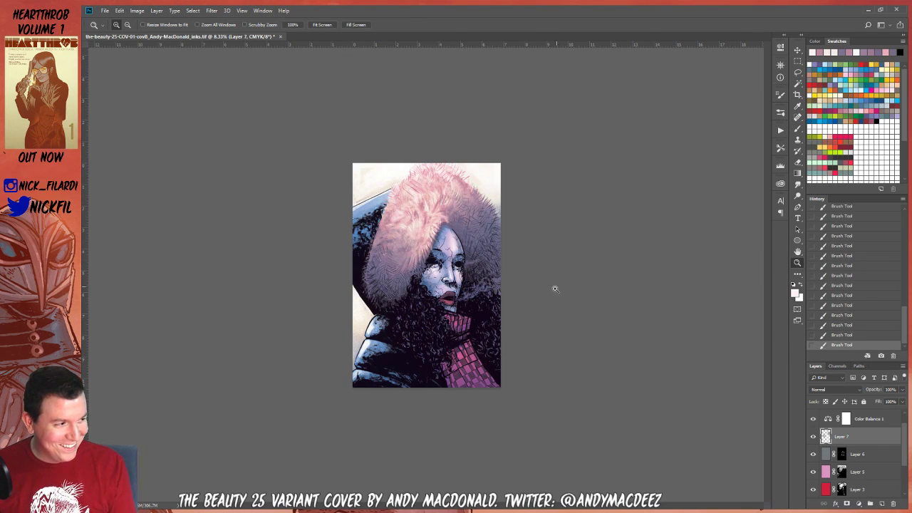
pyautogui.click(437, 239)
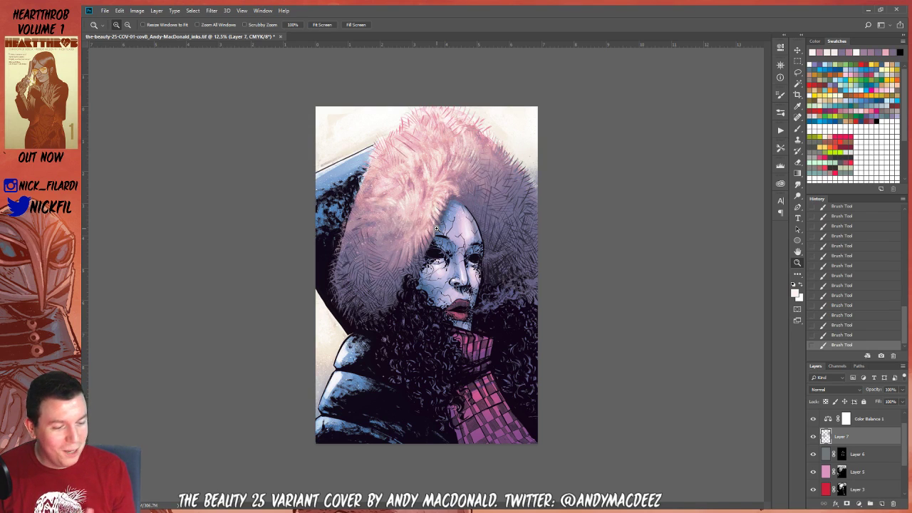
pyautogui.press('b')
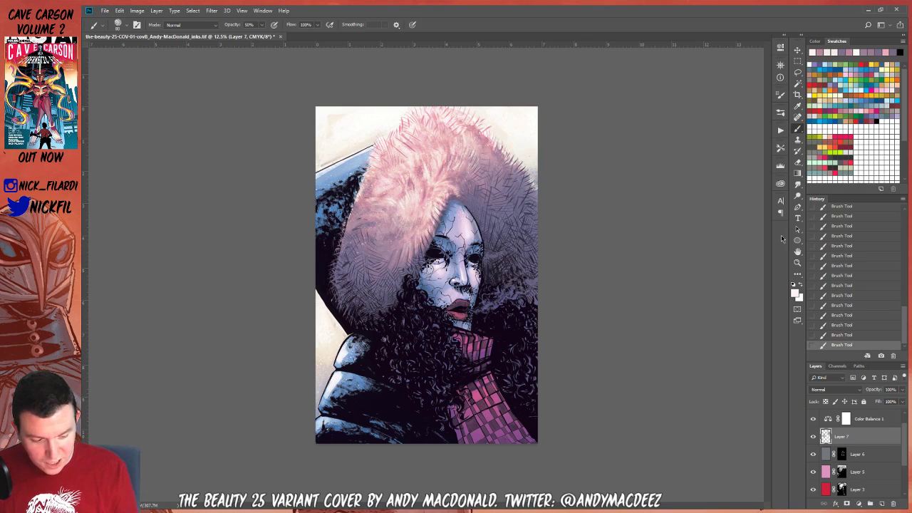
pyautogui.click(797, 262)
pyautogui.keyDown('alt'); pyautogui.click(502, 324); pyautogui.keyUp('alt')
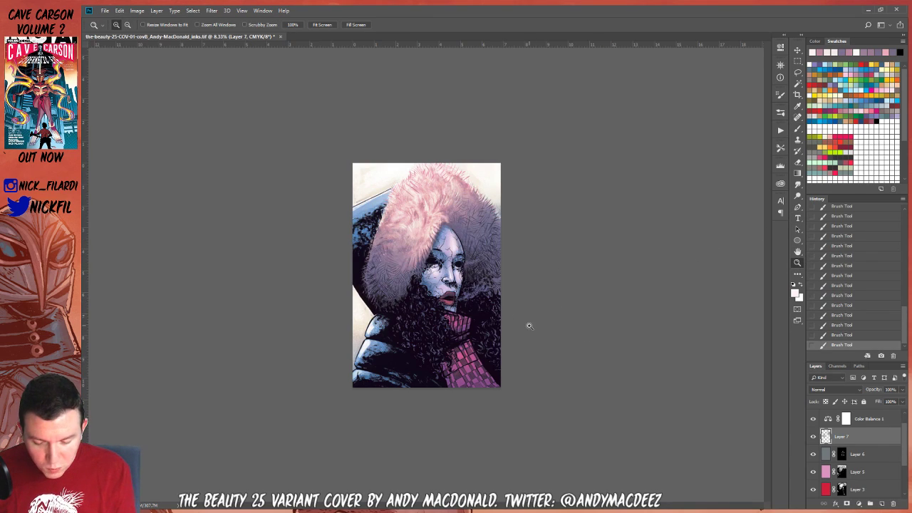
pyautogui.click(528, 327)
pyautogui.click(524, 326)
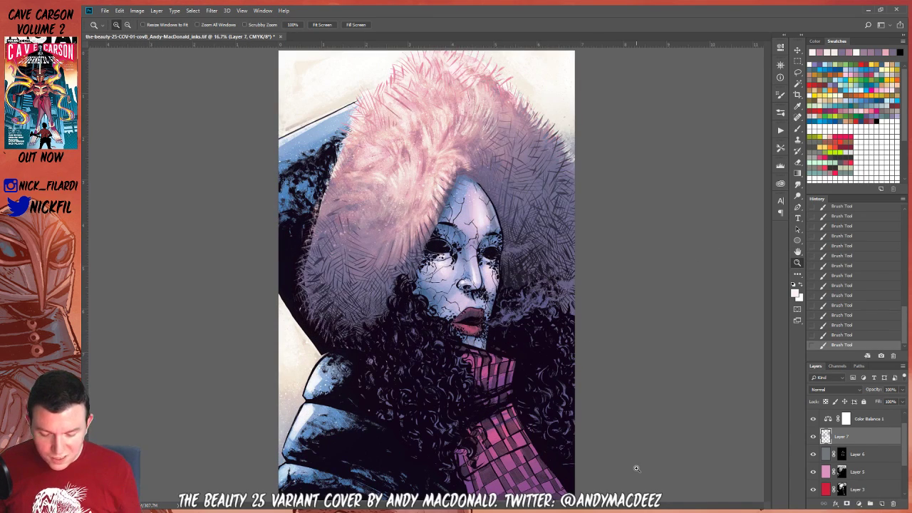
# Add a new layer above Layer 2, choose a pale blue color and load the 1250 px cloud-textured brush
pyautogui.click(797, 129)
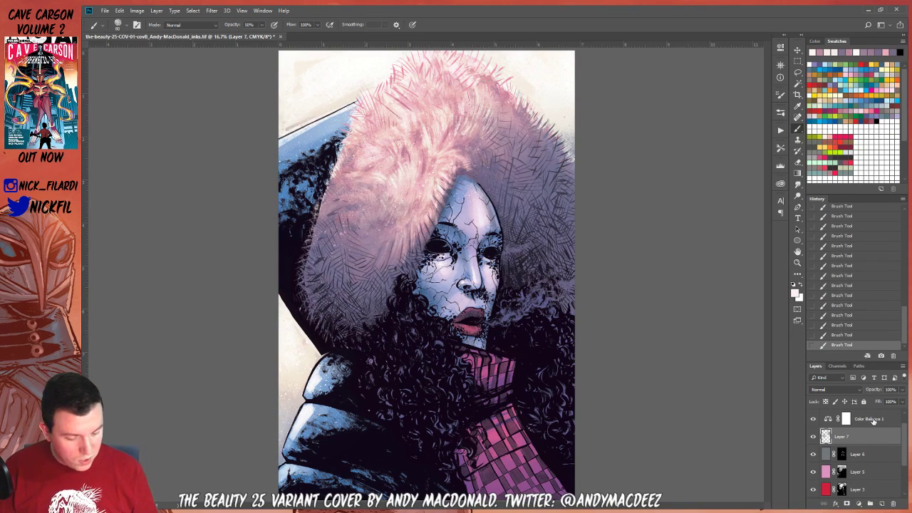
pyautogui.click(873, 421)
pyautogui.scroll(1, 890, 430)
pyautogui.click(870, 421)
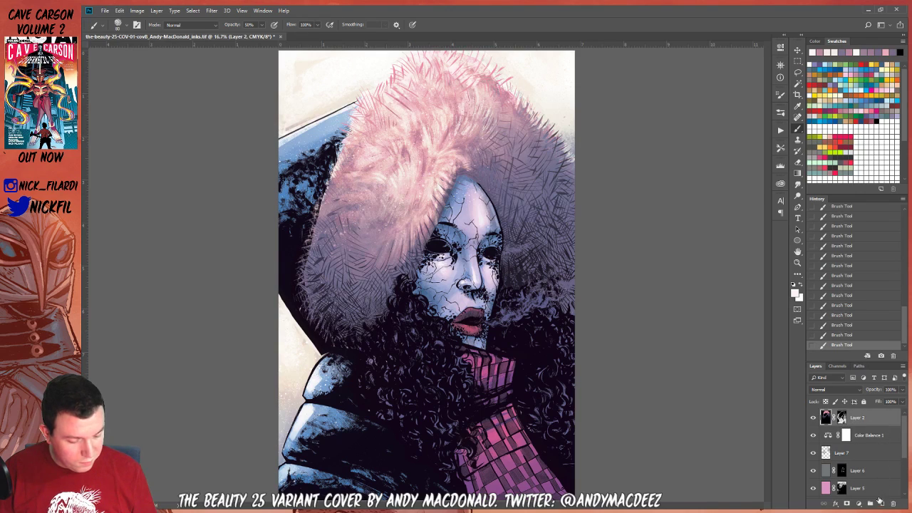
pyautogui.click(883, 504)
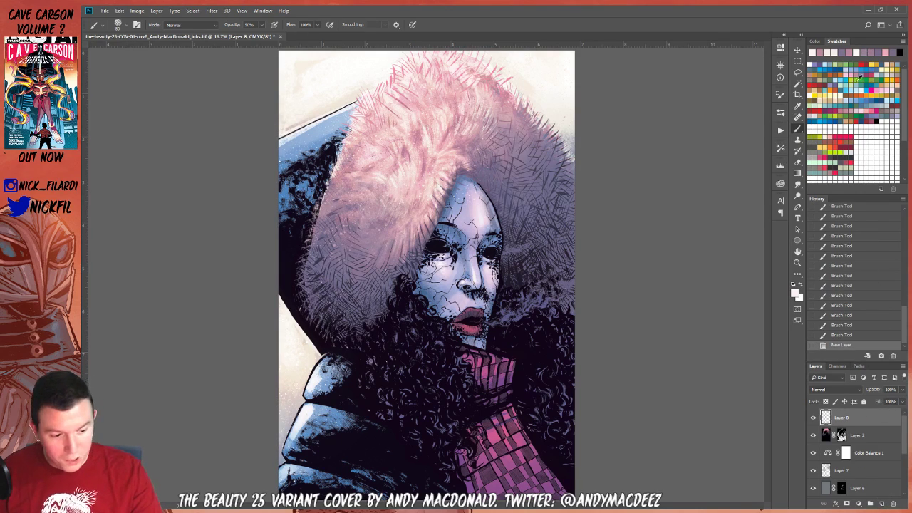
pyautogui.click(849, 97)
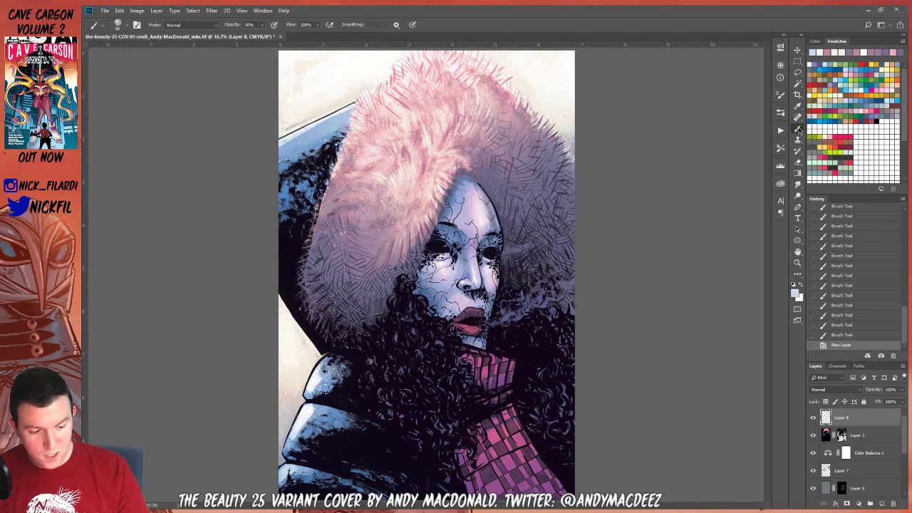
pyautogui.click(117, 24)
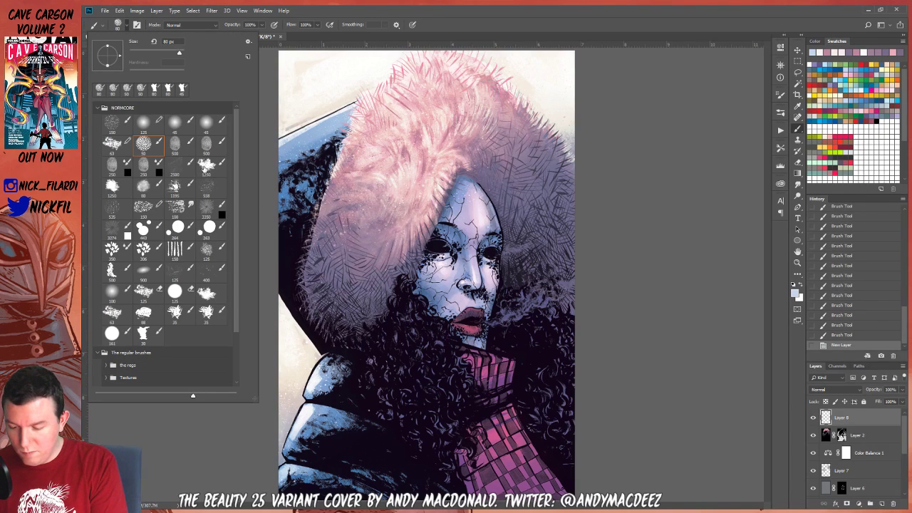
pyautogui.doubleClick(204, 166)
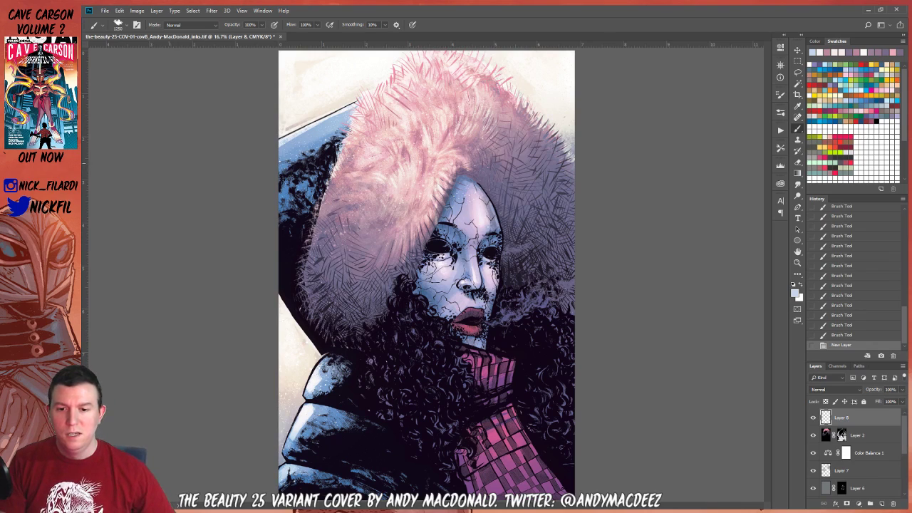
# Lasso the outline along the coat's upper-left edge and trim the fur area from the selection with the Magic Wand on Layer 2
pyautogui.press('l')
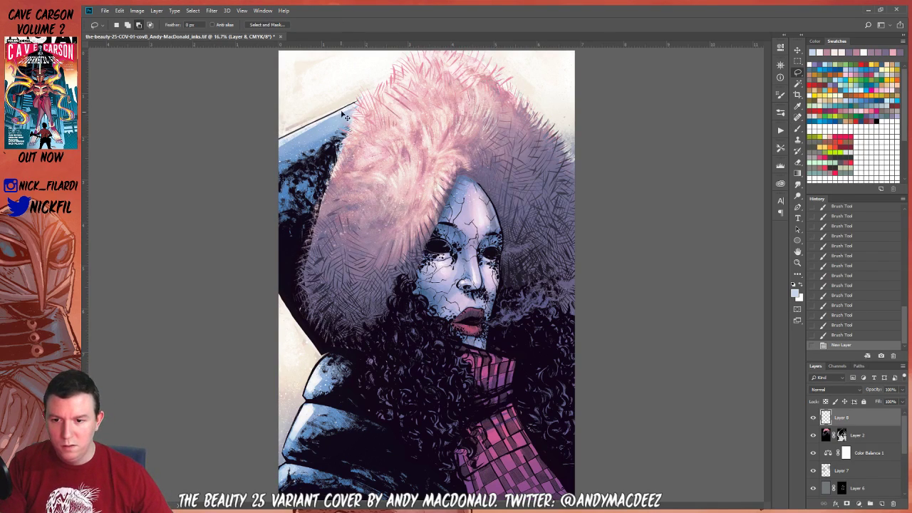
pyautogui.moveTo(327, 114)
pyautogui.mouseDown()
pyautogui.moveTo(265, 146)
pyautogui.moveTo(388, 96)
pyautogui.moveTo(356, 107)
pyautogui.mouseUp()
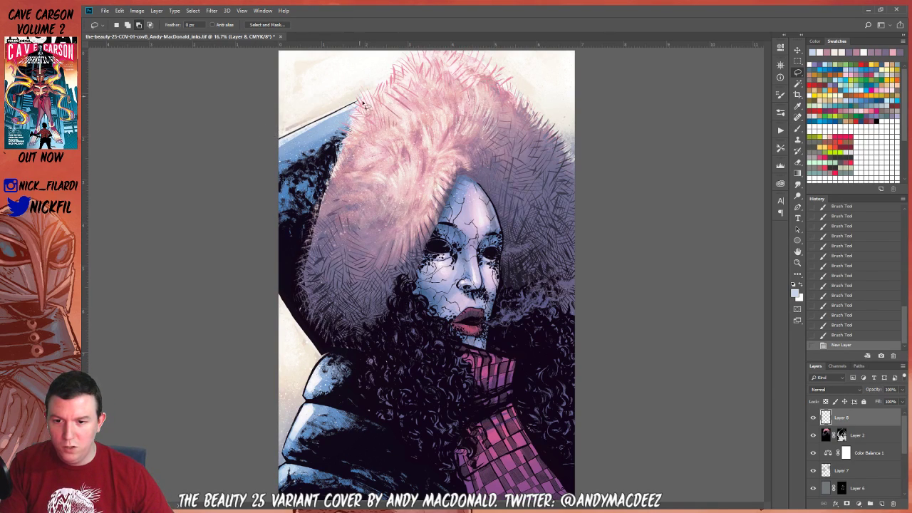
pyautogui.press('w')
pyautogui.click(865, 431)
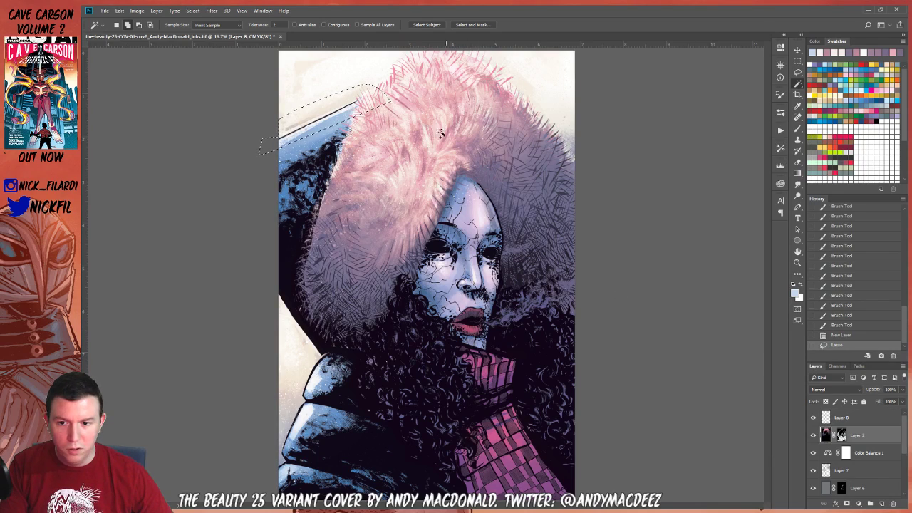
pyautogui.keyDown('shift'); pyautogui.click(379, 107); pyautogui.keyUp('shift')
pyautogui.keyDown('shift'); pyautogui.click(376, 108); pyautogui.keyUp('shift')
pyautogui.keyDown('shift'); pyautogui.click(363, 114); pyautogui.keyUp('shift')
pyautogui.keyDown('shift'); pyautogui.click(356, 107); pyautogui.keyUp('shift')
pyautogui.keyDown('shift'); pyautogui.click(371, 94); pyautogui.keyUp('shift')
pyautogui.keyDown('shift'); pyautogui.click(367, 91); pyautogui.keyUp('shift')
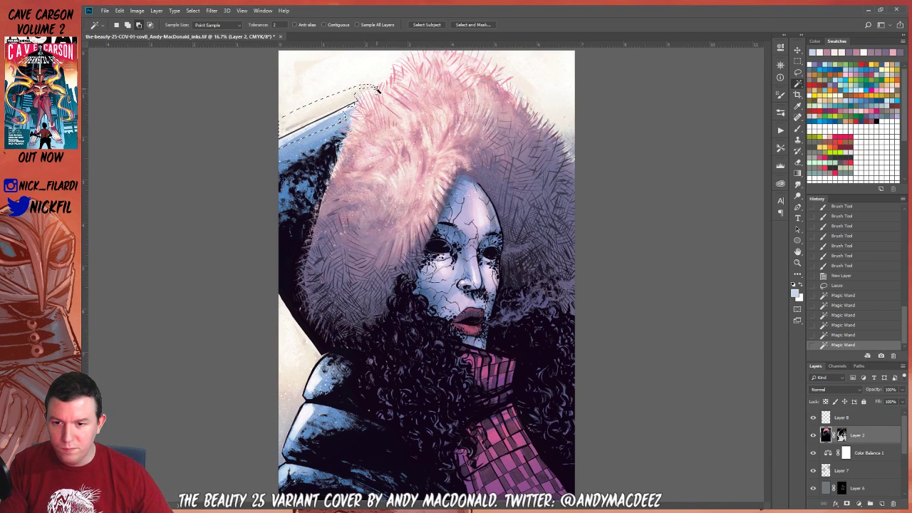
pyautogui.keyDown('shift'); pyautogui.click(372, 89); pyautogui.keyUp('shift')
pyautogui.keyDown('shift'); pyautogui.click(369, 87); pyautogui.keyUp('shift')
# Fill the selected coat outline with pink sampled from the fur and clear the selection
pyautogui.press('b')
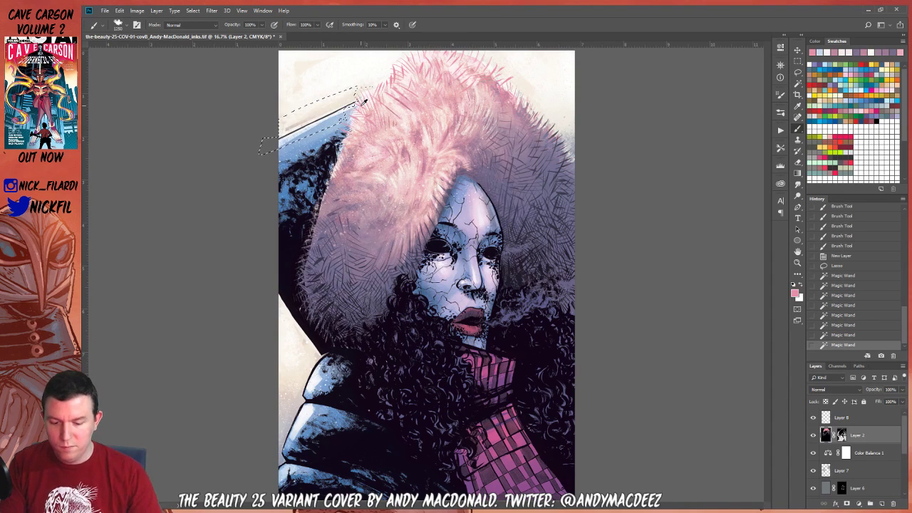
pyautogui.hotkey('alt', 'BackSpace')
pyautogui.hotkey('ctrl', 'd')
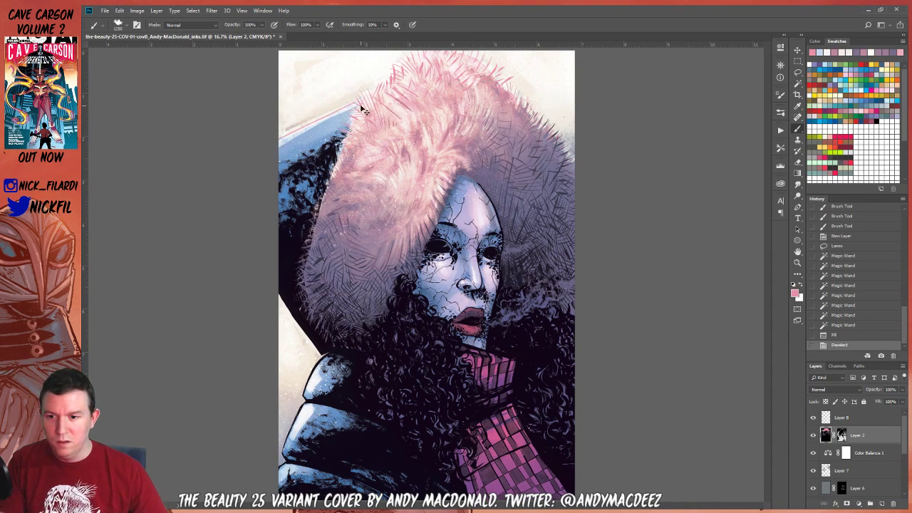
# Lasso the outer outline of the jacket's puffy shoulder and sleeve beside the cream background
pyautogui.press('z')
pyautogui.click(431, 342)
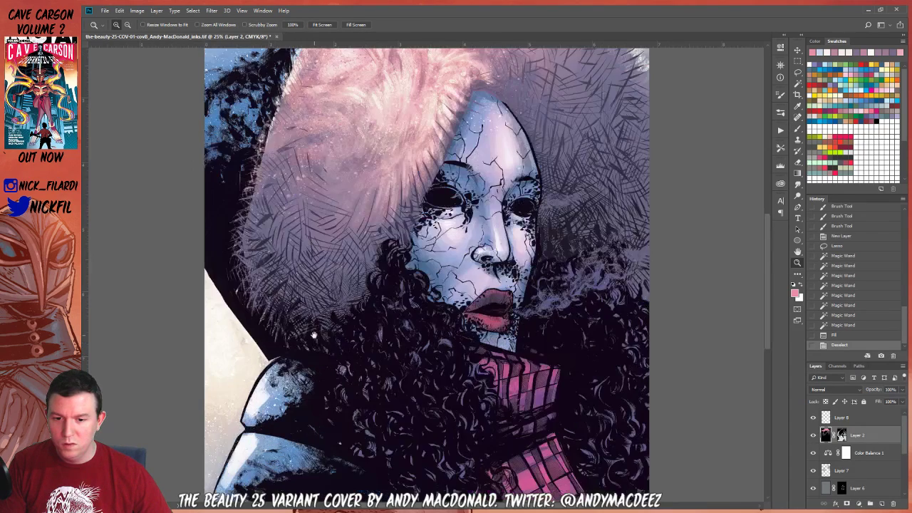
pyautogui.press('l')
pyautogui.click(299, 284)
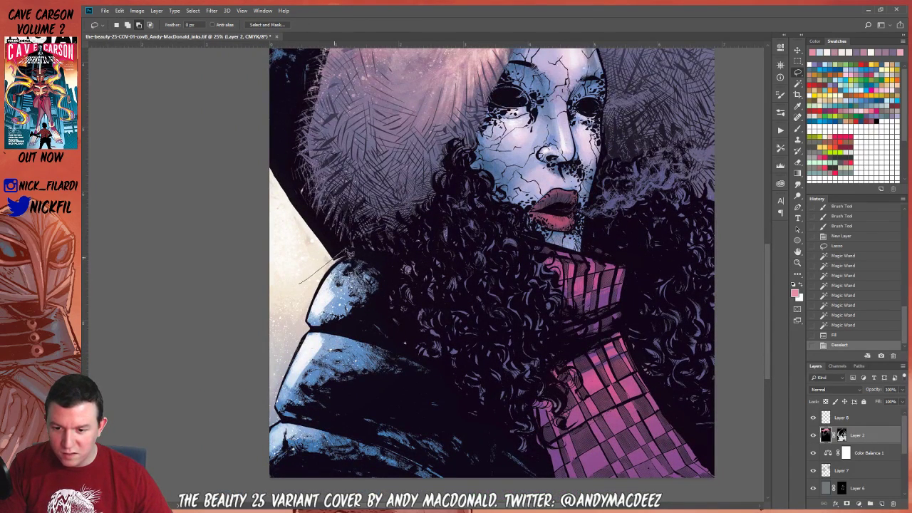
pyautogui.moveTo(330, 278)
pyautogui.mouseDown()
pyautogui.moveTo(309, 316)
pyautogui.moveTo(315, 328)
pyautogui.moveTo(289, 378)
pyautogui.moveTo(284, 417)
pyautogui.moveTo(235, 402)
pyautogui.moveTo(268, 437)
pyautogui.mouseUp()
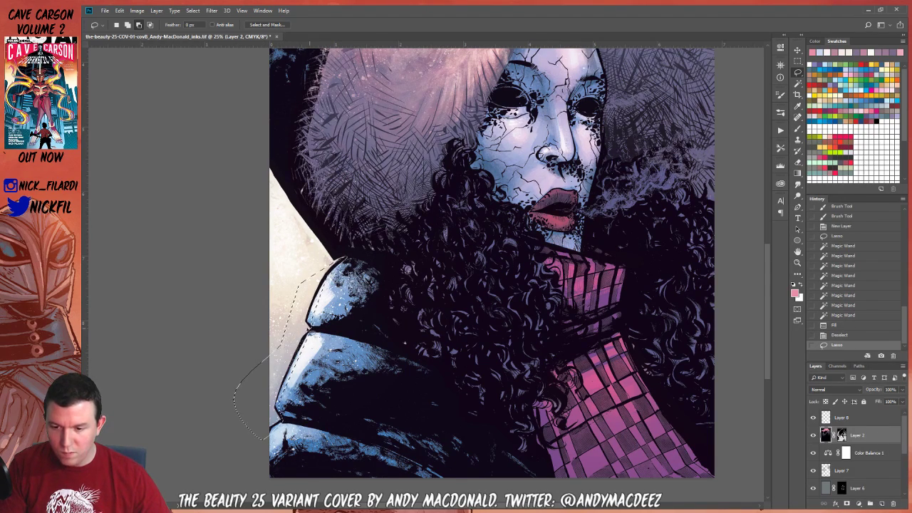
# Color the selected shoulder and sleeve outline with pink gradients at 100% opacity, and clear the selection
pyautogui.press('g')
pyautogui.moveTo(296, 321); pyautogui.dragTo(296, 351)
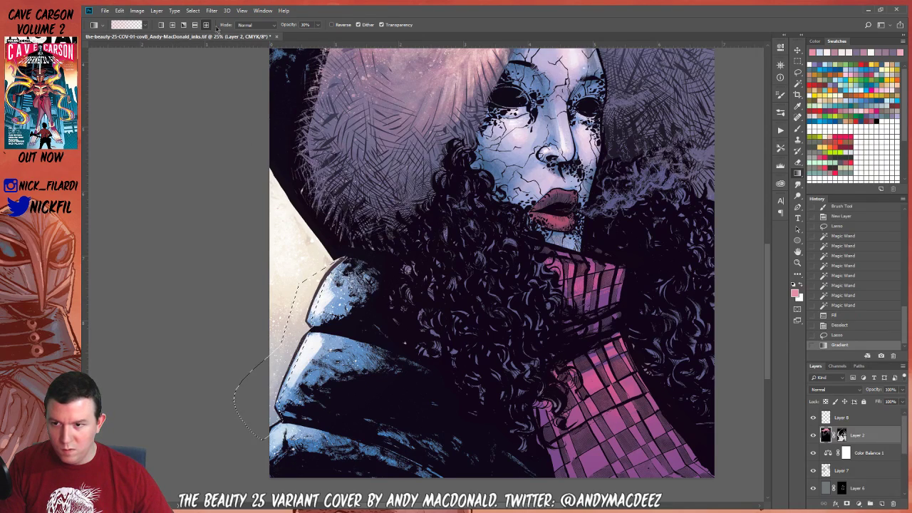
pyautogui.hotkey('ctrl', 'z')
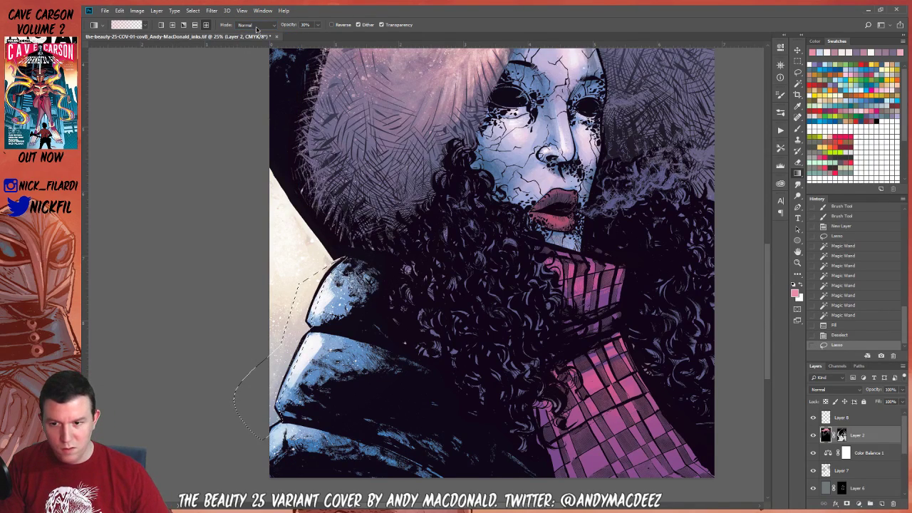
pyautogui.press('0')
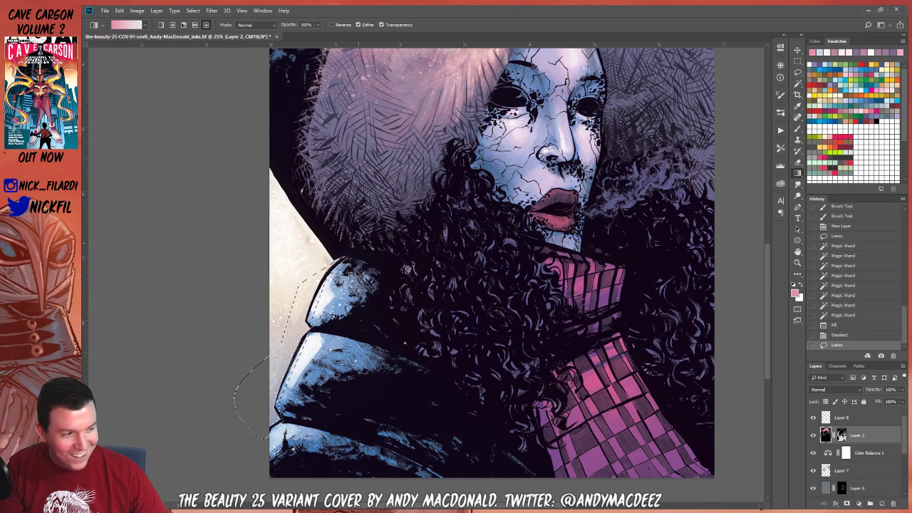
pyautogui.moveTo(292, 353); pyautogui.dragTo(314, 263)
pyautogui.moveTo(288, 323); pyautogui.dragTo(300, 283)
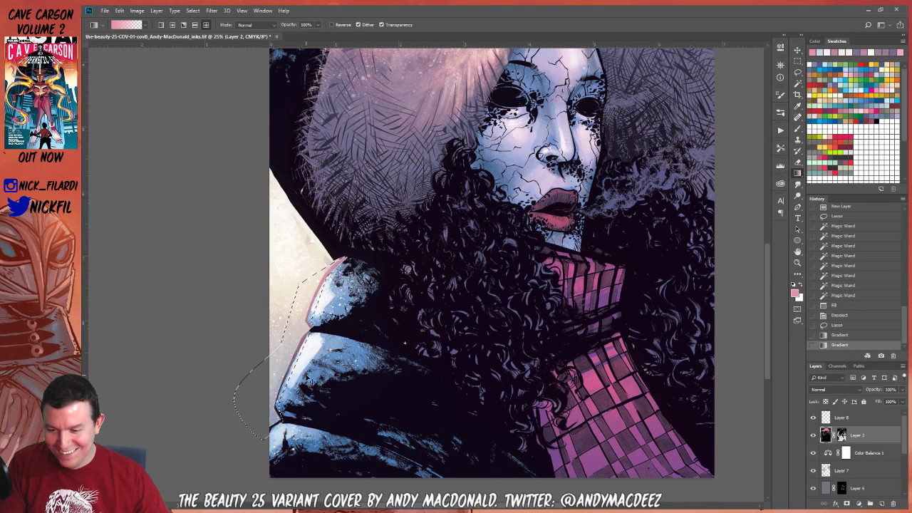
pyautogui.hotkey('ctrl', 'd')
# Examine the recolored outlines on the whole cover at reduced size, then the face and breath area up close
pyautogui.press('z')
pyautogui.keyDown('alt'); pyautogui.click(355, 237); pyautogui.keyUp('alt')
pyautogui.keyDown('alt'); pyautogui.click(355, 236); pyautogui.keyUp('alt')
pyautogui.keyDown('alt'); pyautogui.click(358, 233); pyautogui.keyUp('alt')
pyautogui.moveTo(389, 168); pyautogui.dragTo(439, 273)
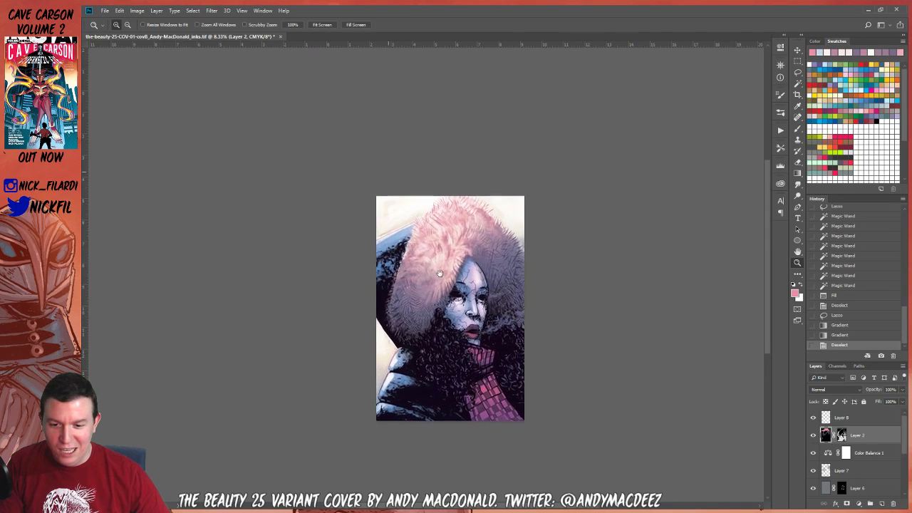
pyautogui.click(447, 285)
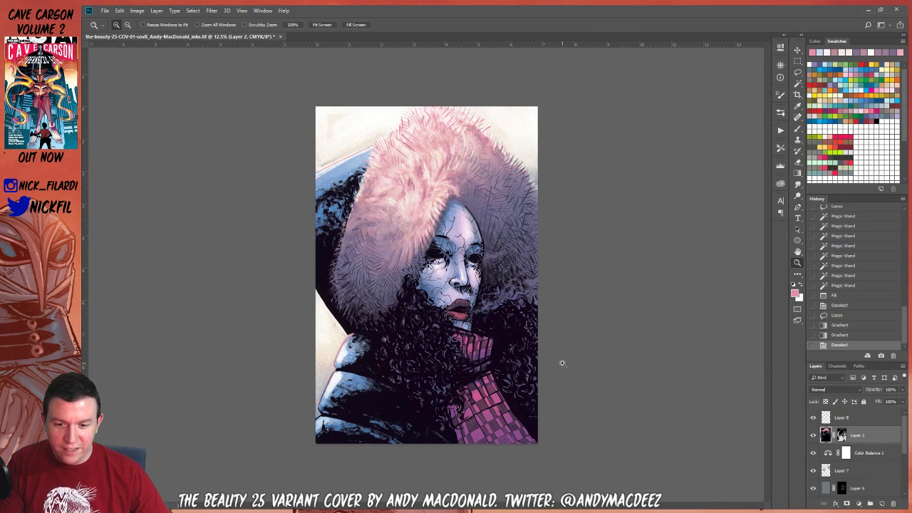
pyautogui.click(523, 285)
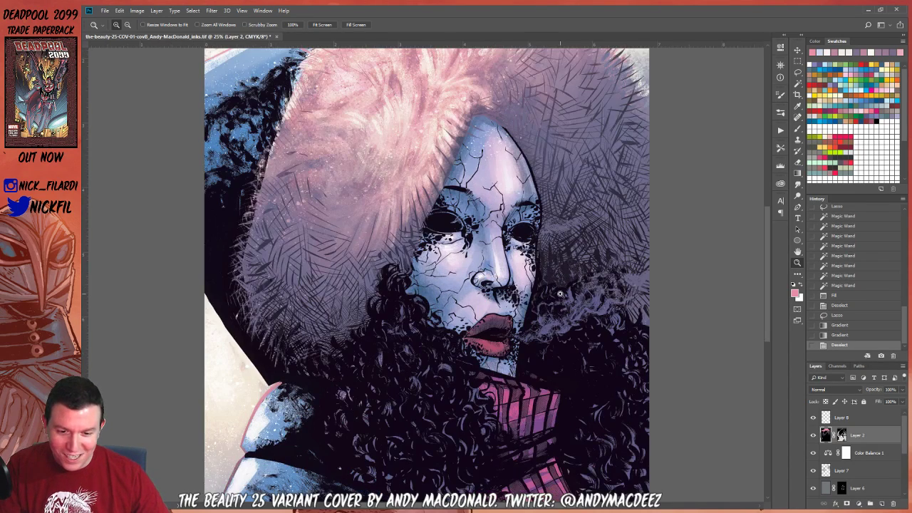
pyautogui.click(561, 295)
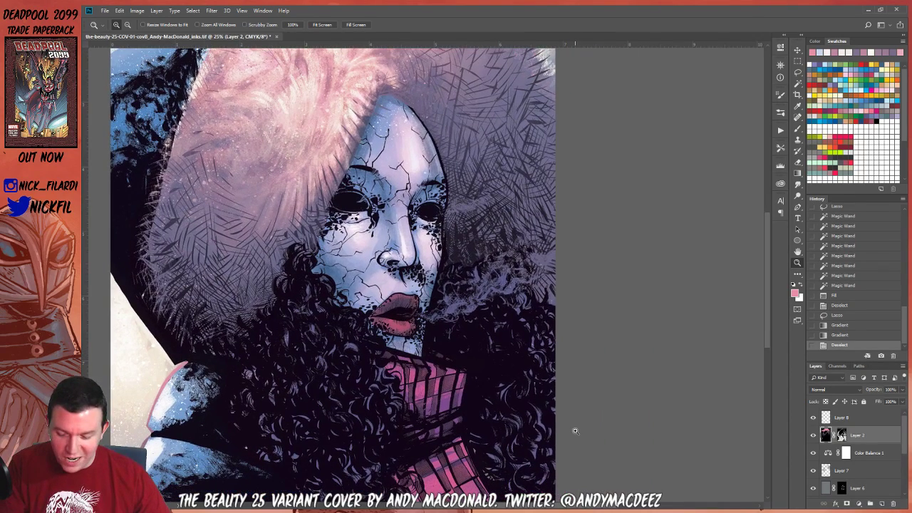
# Try opaque white breath clouds in front of the mouth on Layer 8, rotating the canvas clockwise between attempts
pyautogui.press('b')
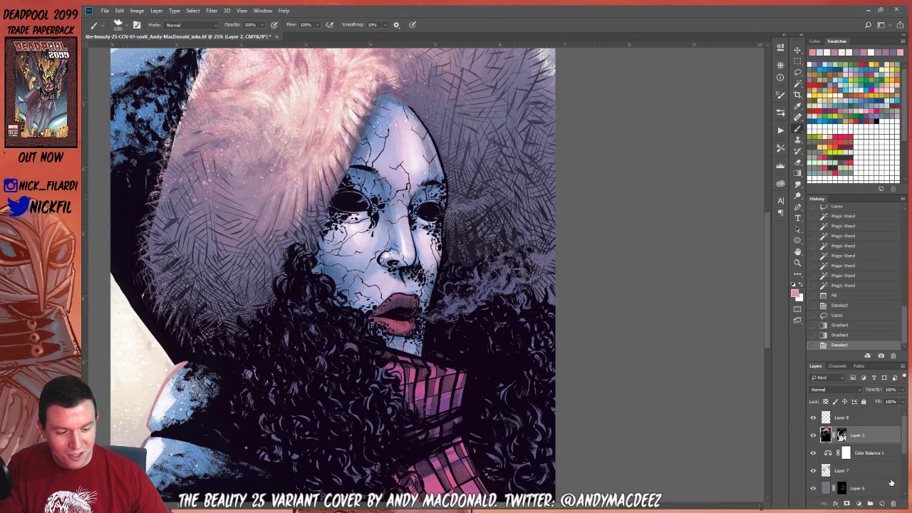
pyautogui.click(862, 417)
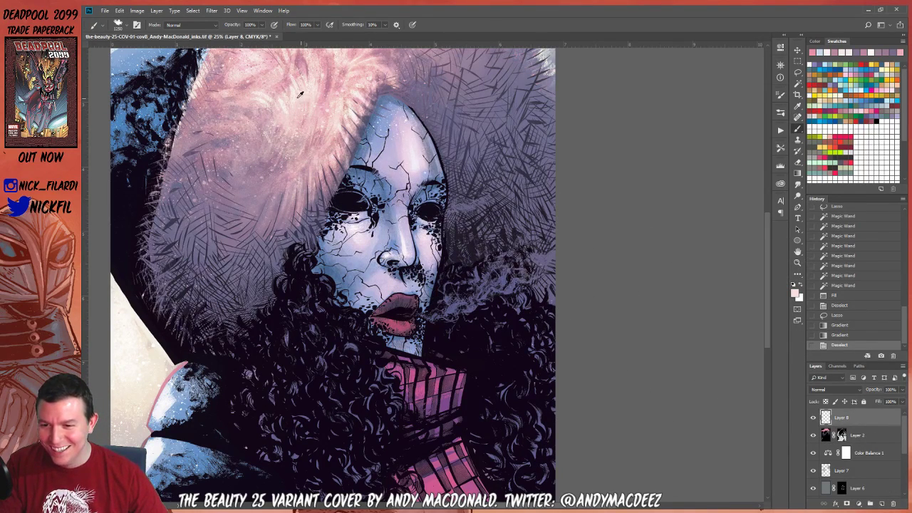
pyautogui.moveTo(406, 300); pyautogui.dragTo(492, 285)
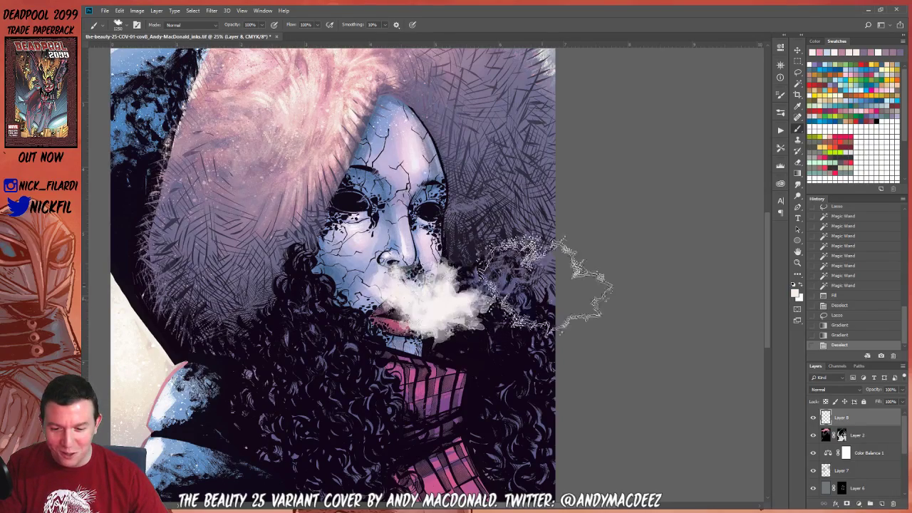
pyautogui.hotkey('ctrl', 'z')
pyautogui.press('r')
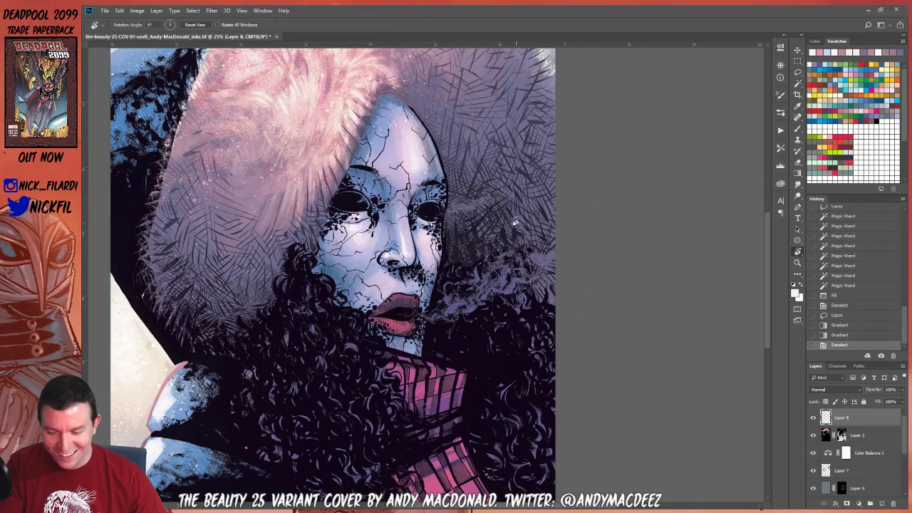
pyautogui.moveTo(513, 209); pyautogui.dragTo(560, 370)
pyautogui.press('b')
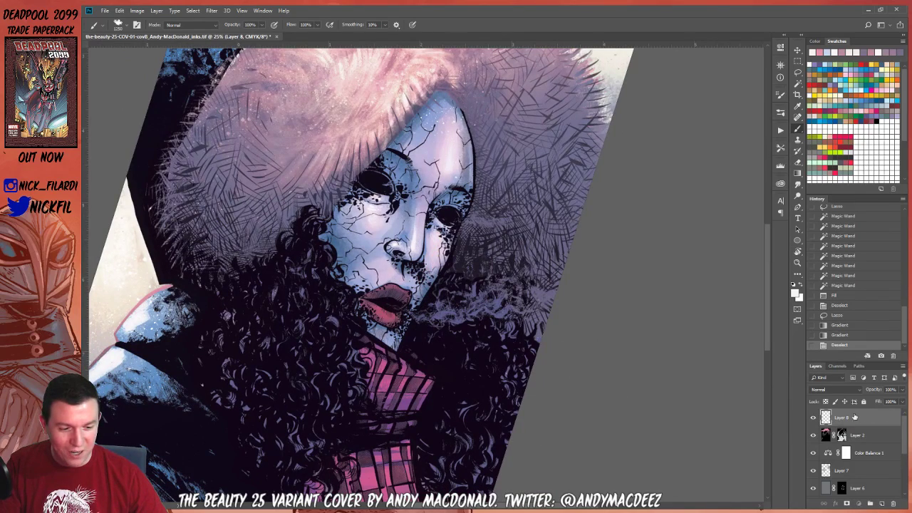
pyautogui.moveTo(406, 303); pyautogui.dragTo(463, 313)
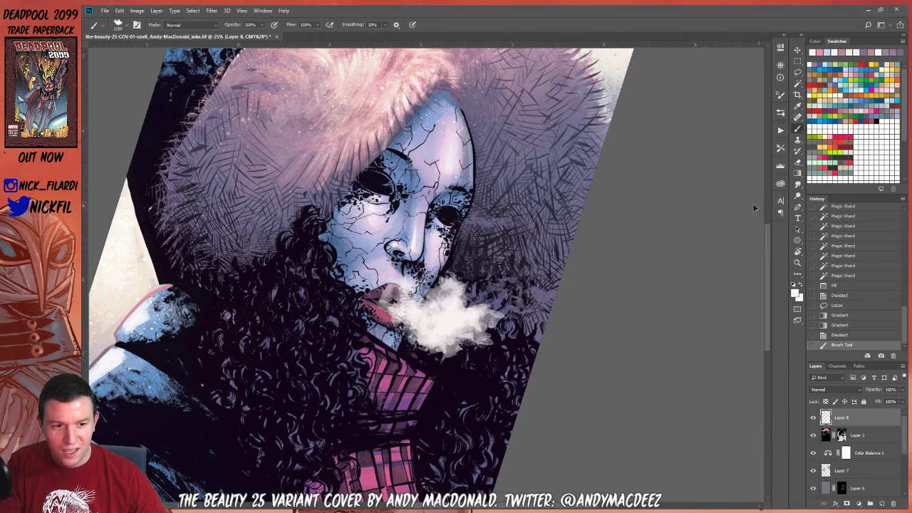
pyautogui.hotkey('ctrl', 'z')
# Paint pale pink vapor at 50% opacity on Layer 8, from the mouth across the hair and shaded fur and over the upper face
pyautogui.click(863, 107)
pyautogui.press('5')
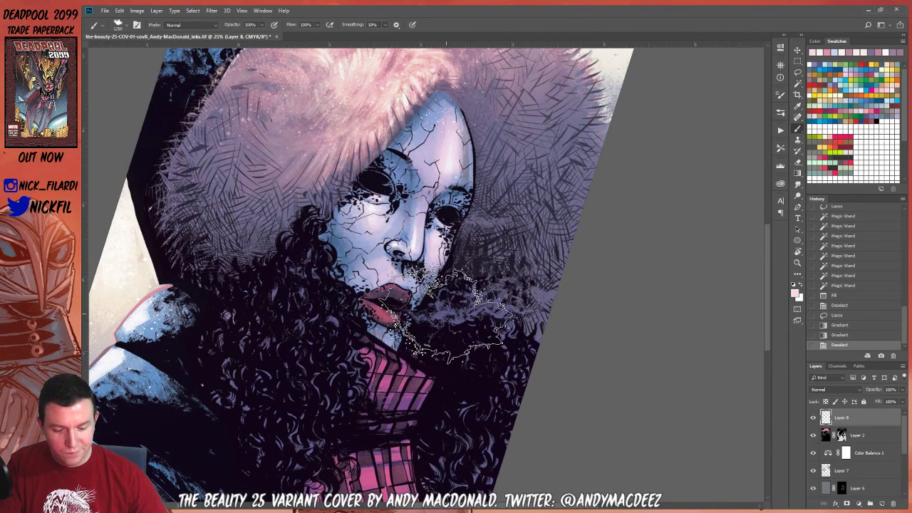
pyautogui.click(449, 313)
pyautogui.moveTo(449, 313)
pyautogui.mouseDown()
pyautogui.moveTo(516, 274)
pyautogui.moveTo(499, 302)
pyautogui.moveTo(516, 282)
pyautogui.moveTo(584, 314)
pyautogui.moveTo(584, 284)
pyautogui.mouseUp()
pyautogui.click(487, 224)
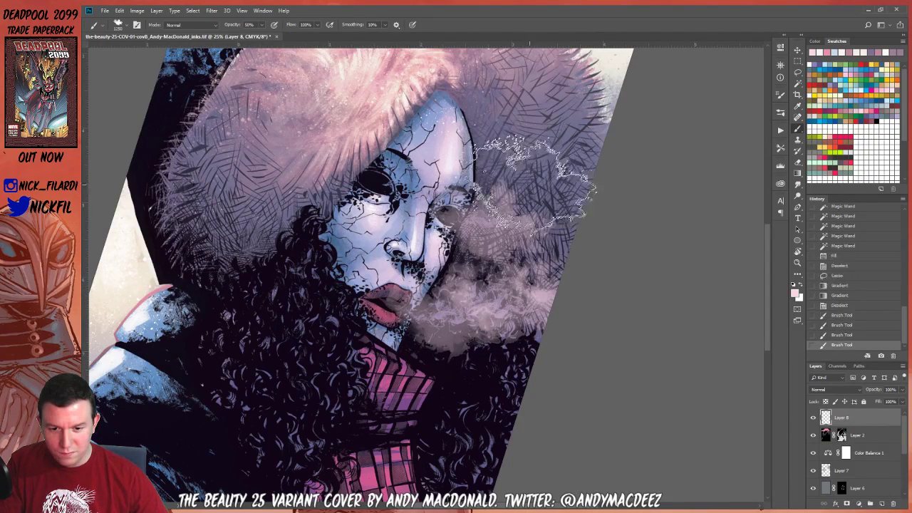
pyautogui.click(531, 201)
pyautogui.click(416, 177)
pyautogui.click(473, 153)
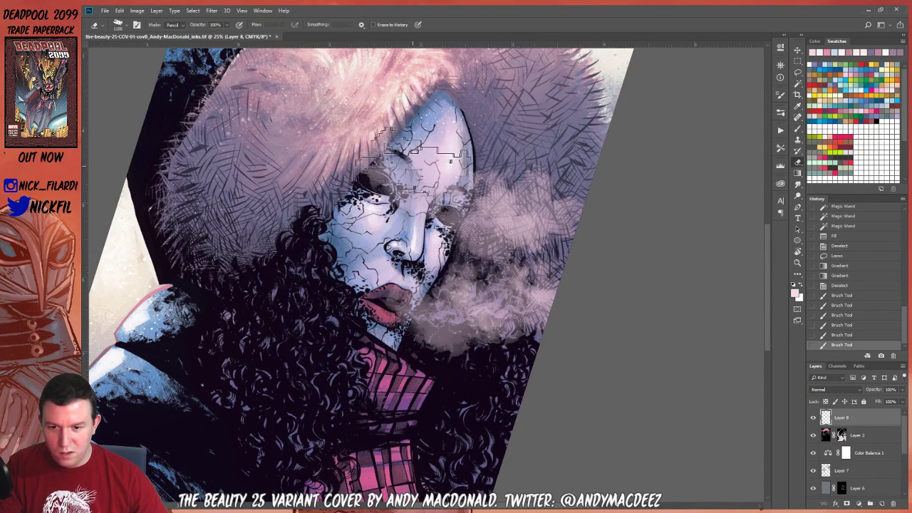
# Erase the vapor overlapping the forehead and eyes with the textured eraser
pyautogui.press('e')
pyautogui.click(396, 182)
pyautogui.click(445, 213)
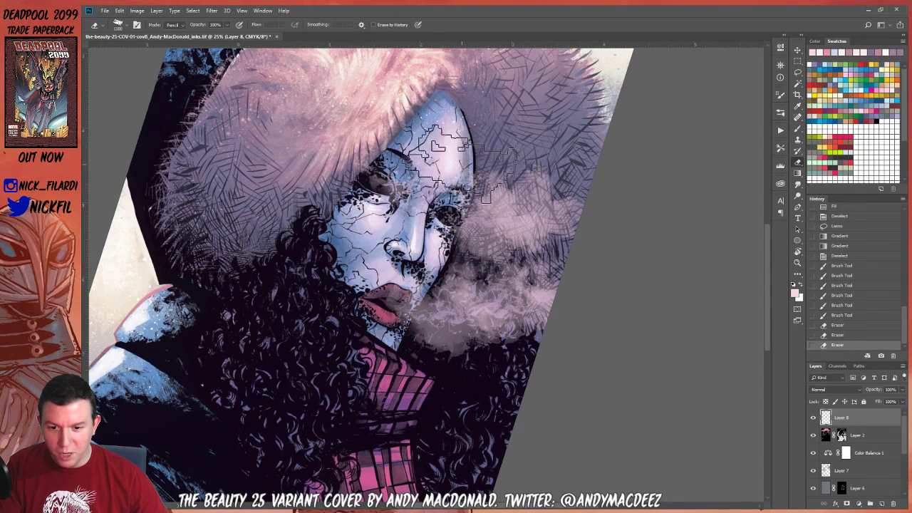
pyautogui.click(427, 163)
pyautogui.click(463, 178)
pyautogui.click(445, 149)
pyautogui.click(434, 139)
pyautogui.click(428, 161)
pyautogui.click(470, 171)
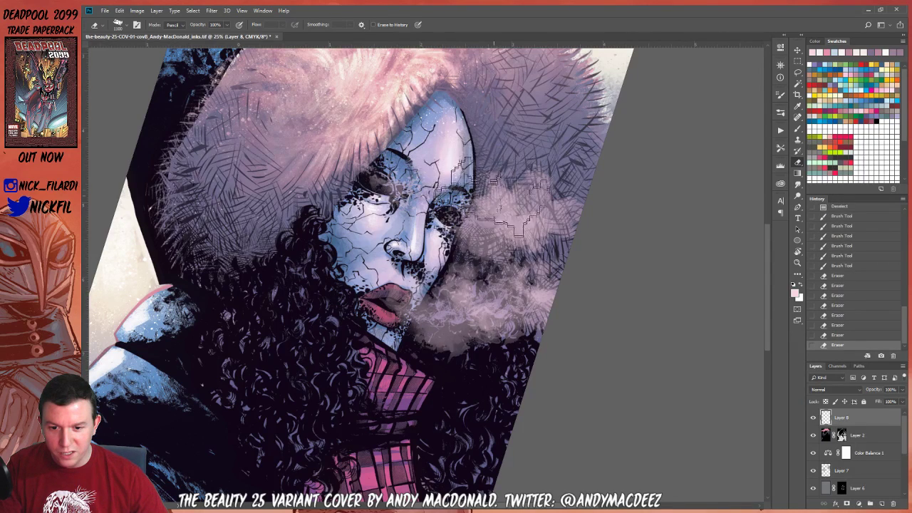
# Erase more of the upper vapor over the shaded fur beside the forehead with the textured eraser
pyautogui.click(499, 175)
pyautogui.click(513, 189)
pyautogui.click(524, 181)
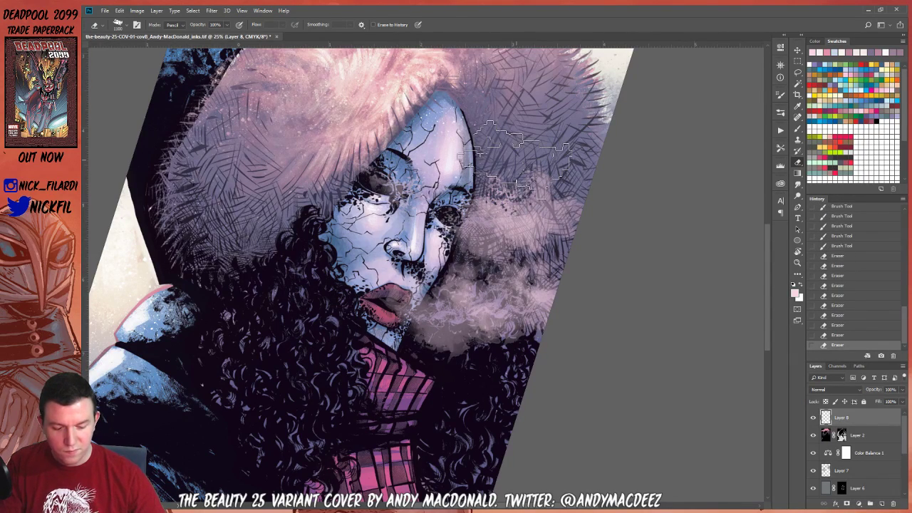
# Try softening the upper vapor over the shaded fur with a splatter eraser tip at 30% opacity
pyautogui.press('3')
pyautogui.rightClick(532, 244)
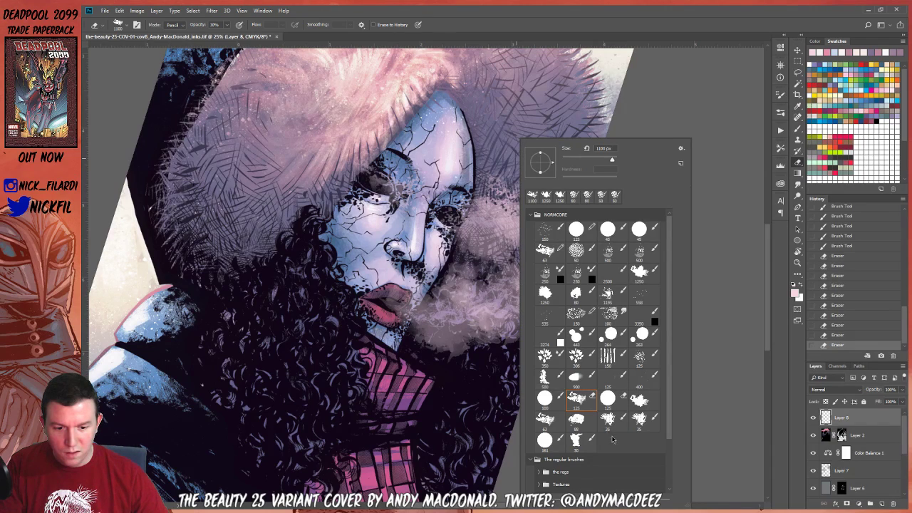
pyautogui.click(639, 399)
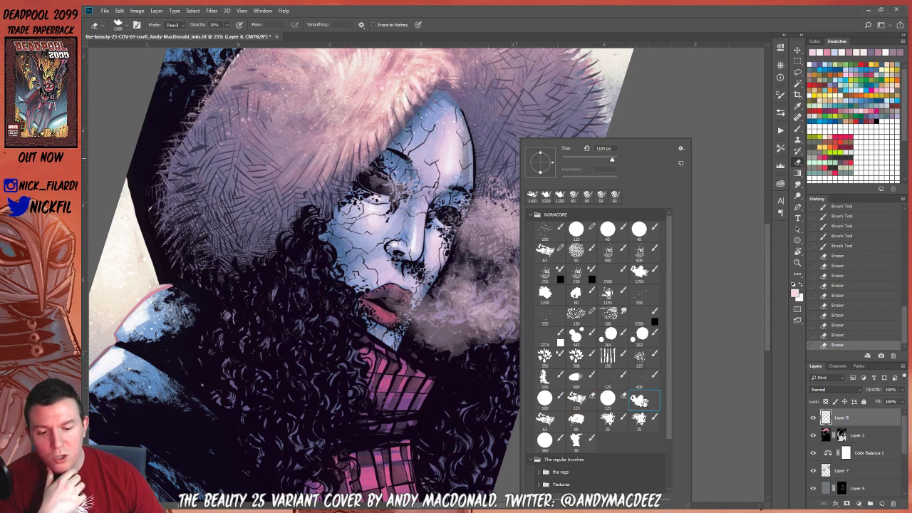
pyautogui.click(278, 192)
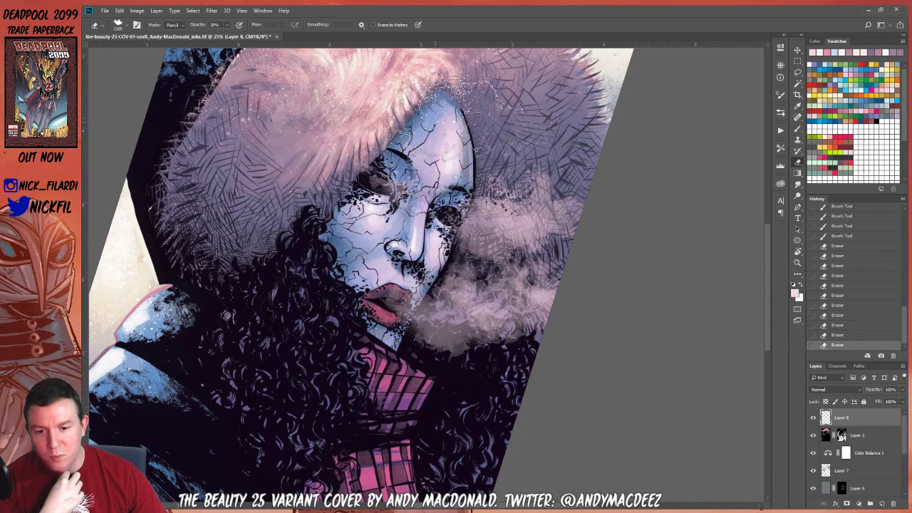
pyautogui.click(541, 200)
pyautogui.click(545, 186)
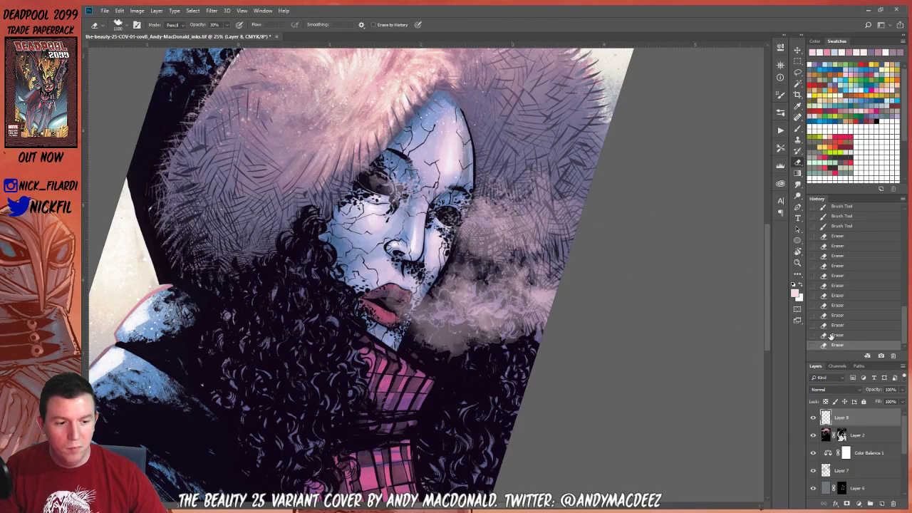
pyautogui.click(534, 206)
# Thin the vapor beside the face and over the dark hair using the splatter brush in Clear mode at 50% opacity
pyautogui.press('b')
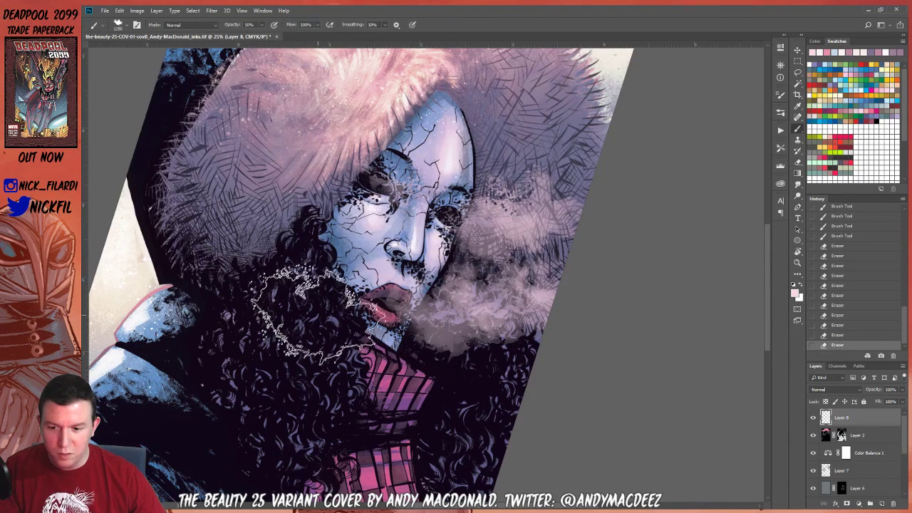
pyautogui.rightClick(342, 313)
pyautogui.click(445, 401)
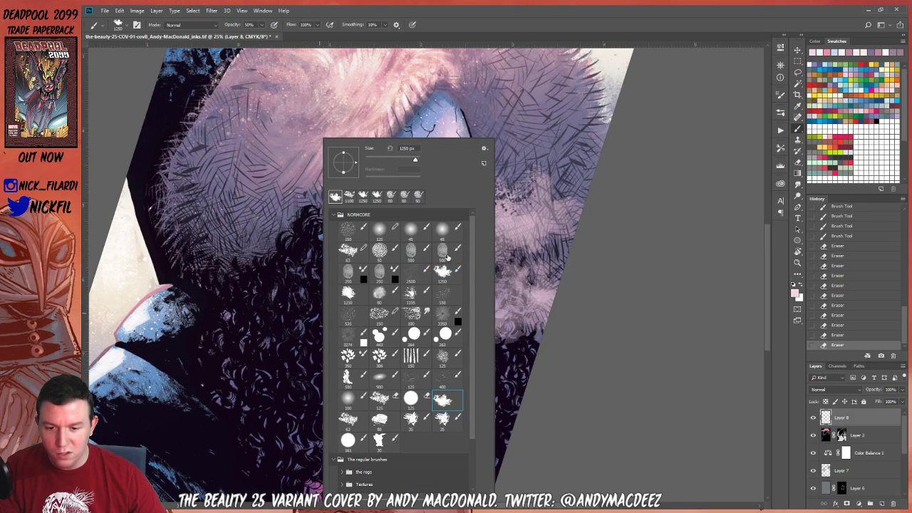
pyautogui.click(594, 366)
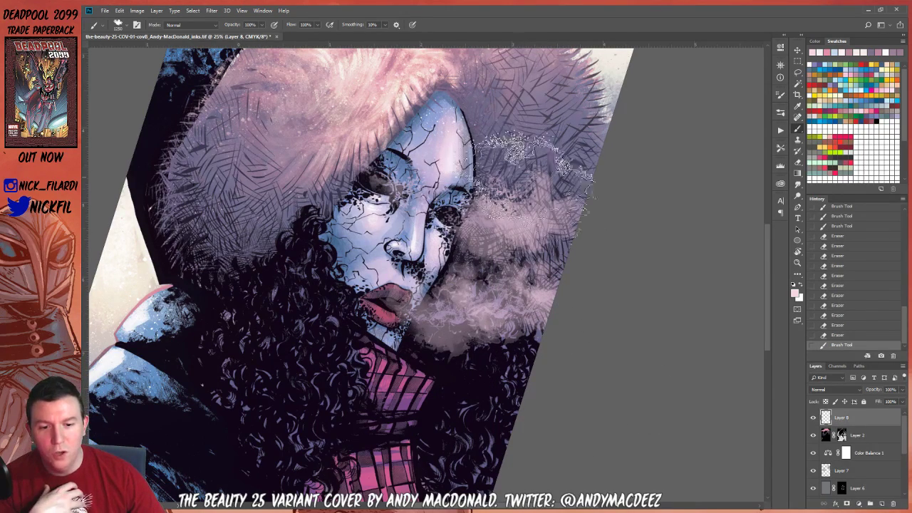
pyautogui.click(838, 335)
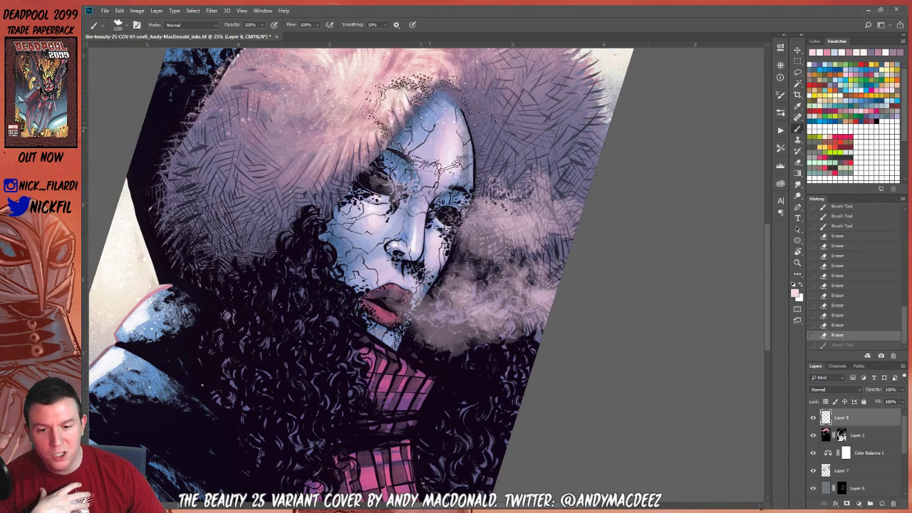
pyautogui.click(199, 24)
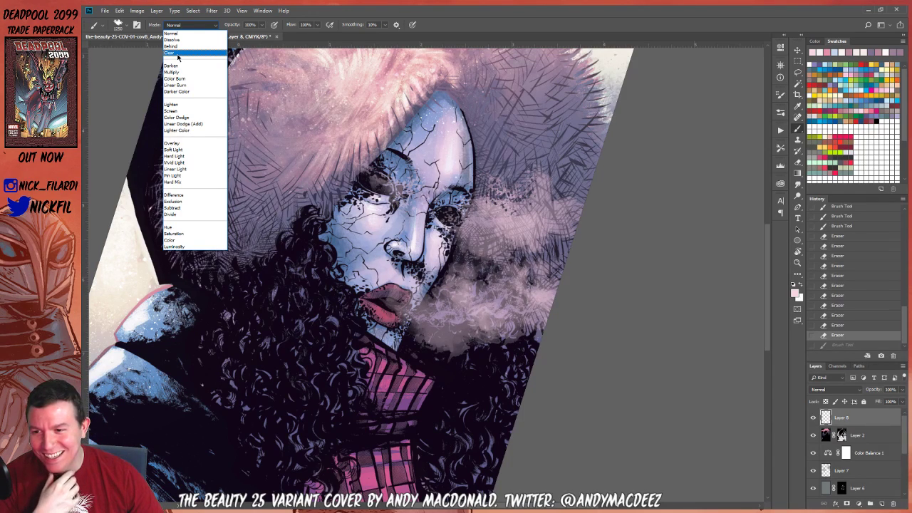
pyautogui.click(176, 57)
pyautogui.moveTo(527, 178); pyautogui.dragTo(534, 150)
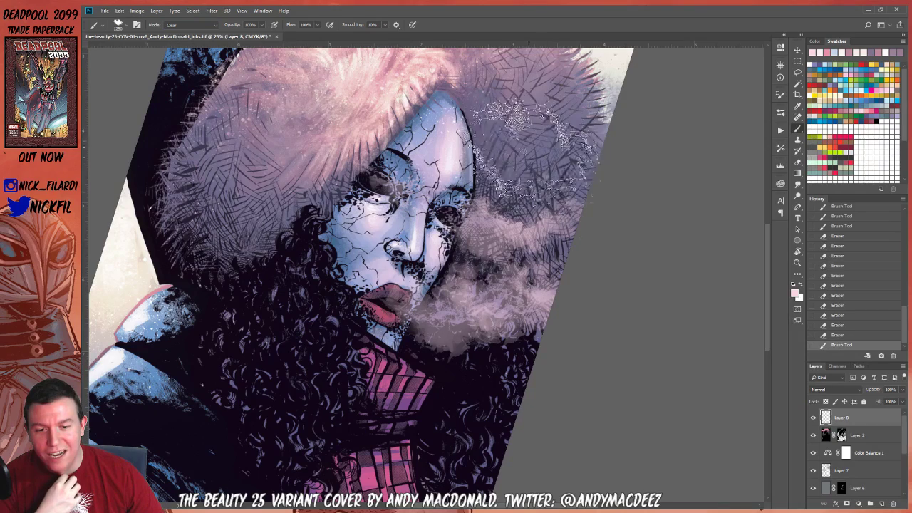
pyautogui.hotkey('ctrl', 'z')
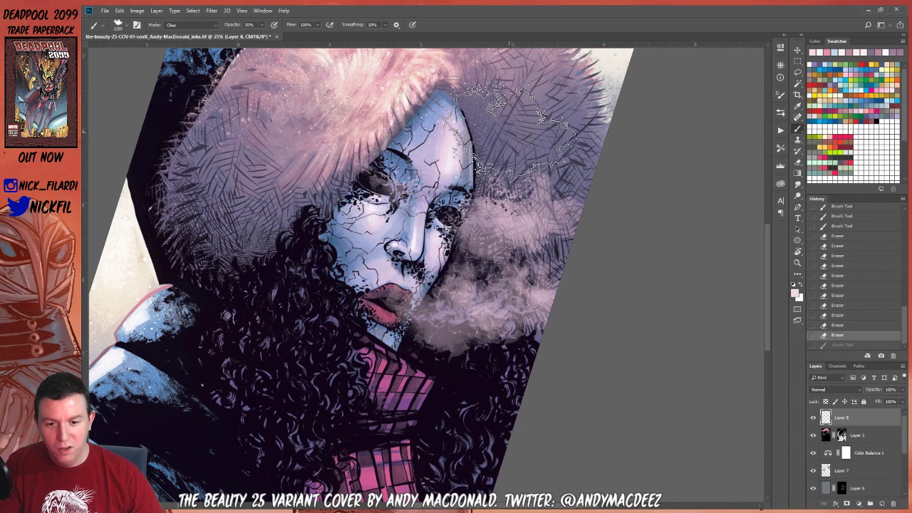
pyautogui.moveTo(501, 169); pyautogui.dragTo(576, 173)
pyautogui.moveTo(570, 271)
pyautogui.mouseDown()
pyautogui.moveTo(502, 257)
pyautogui.moveTo(595, 255)
pyautogui.moveTo(491, 265)
pyautogui.moveTo(513, 200)
pyautogui.moveTo(470, 185)
pyautogui.moveTo(463, 193)
pyautogui.moveTo(513, 157)
pyautogui.moveTo(530, 167)
pyautogui.mouseUp()
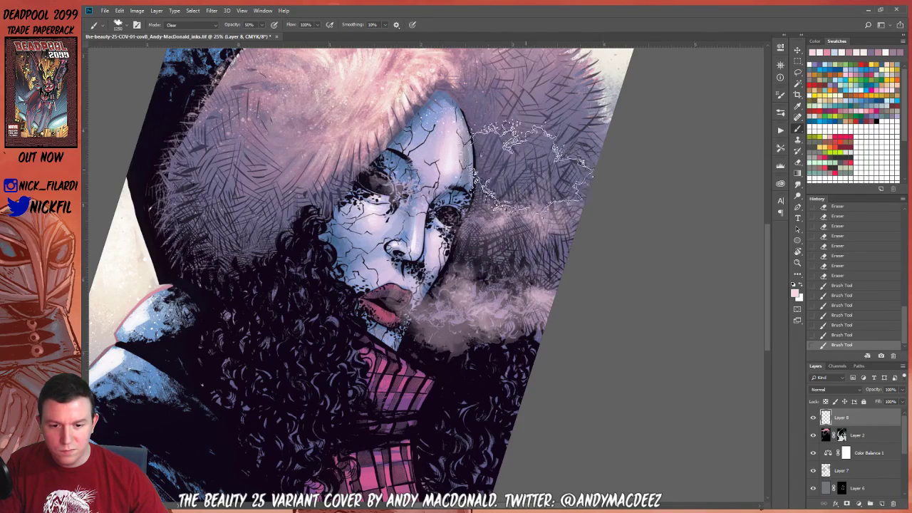
pyautogui.moveTo(470, 246)
pyautogui.mouseDown()
pyautogui.moveTo(459, 264)
pyautogui.moveTo(484, 370)
pyautogui.moveTo(519, 363)
pyautogui.moveTo(498, 285)
pyautogui.moveTo(463, 263)
pyautogui.moveTo(427, 352)
pyautogui.moveTo(427, 377)
pyautogui.moveTo(530, 410)
pyautogui.mouseUp()
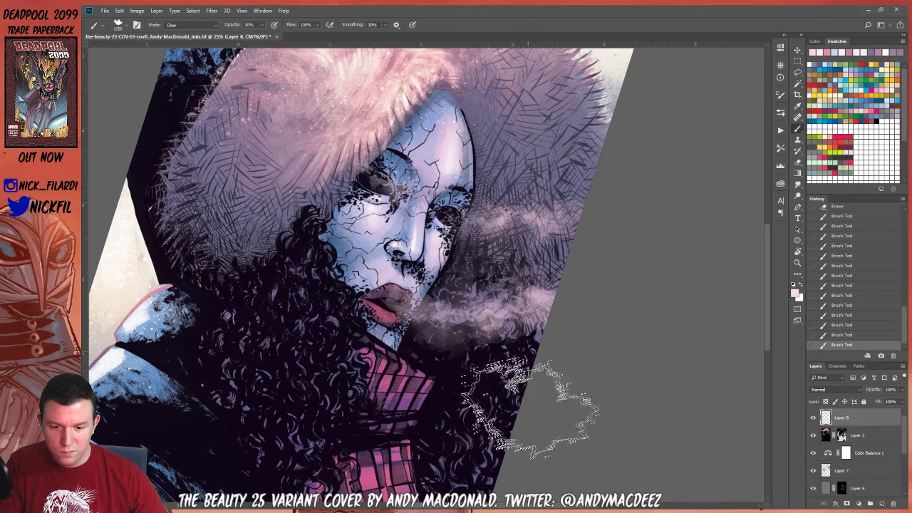
# Add a new layer above the vapor layer and set its blend mode to Screen
pyautogui.press('r')
pyautogui.moveTo(611, 367); pyautogui.dragTo(600, 299)
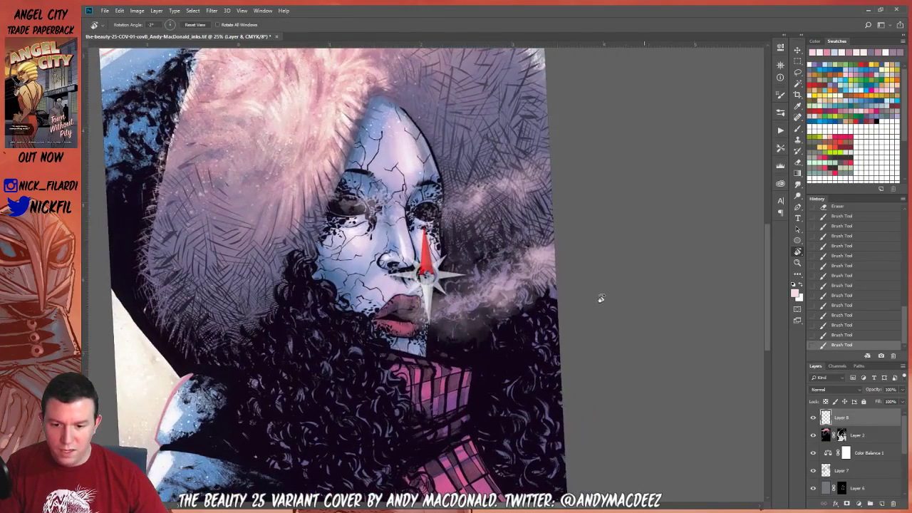
pyautogui.press('z')
pyautogui.hotkey('ctrl', '-')
pyautogui.hotkey('ctrl', '-')
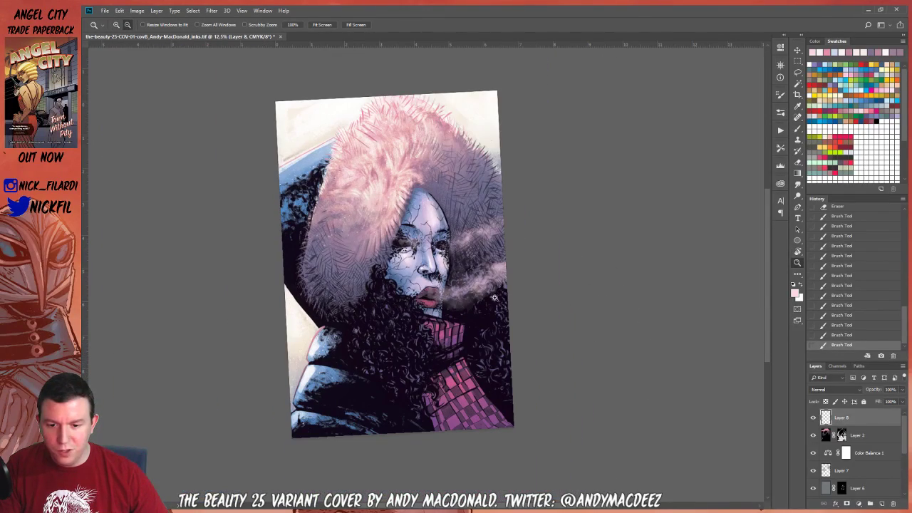
pyautogui.keyDown('alt'); pyautogui.click(404, 327); pyautogui.keyUp('alt')
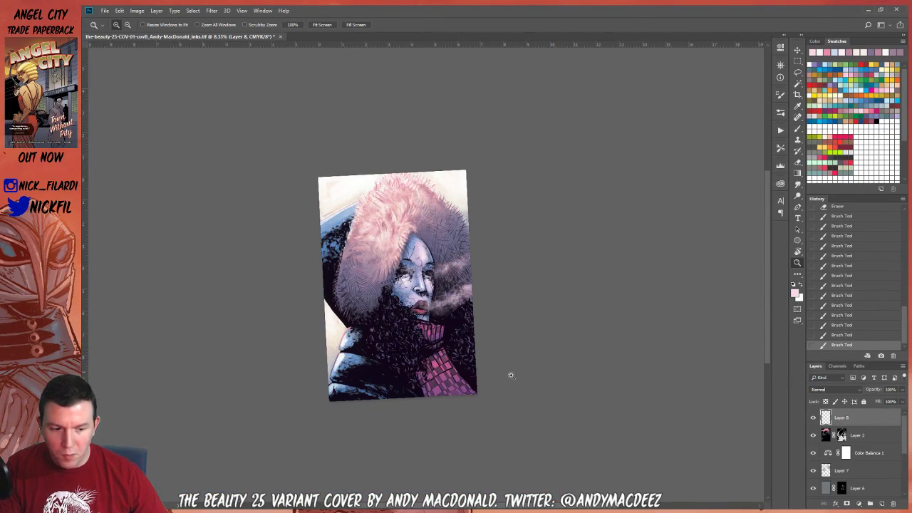
pyautogui.click(860, 436)
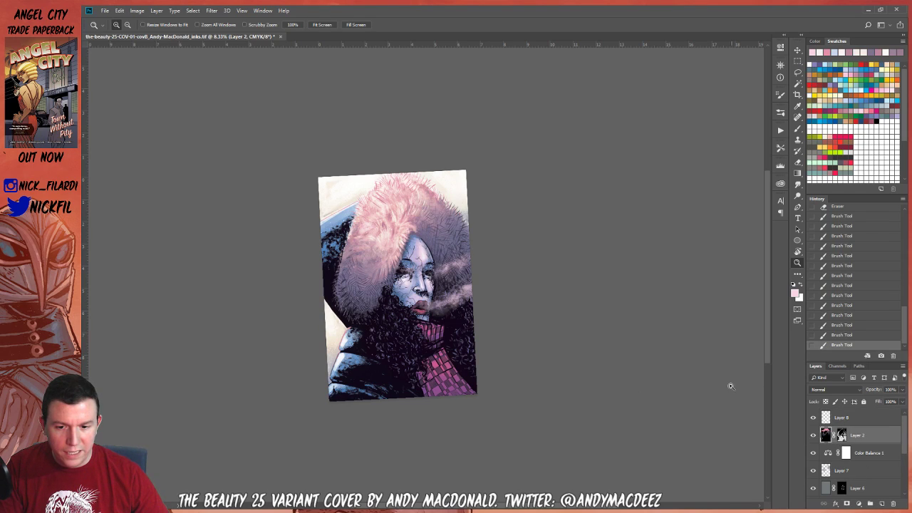
pyautogui.click(863, 419)
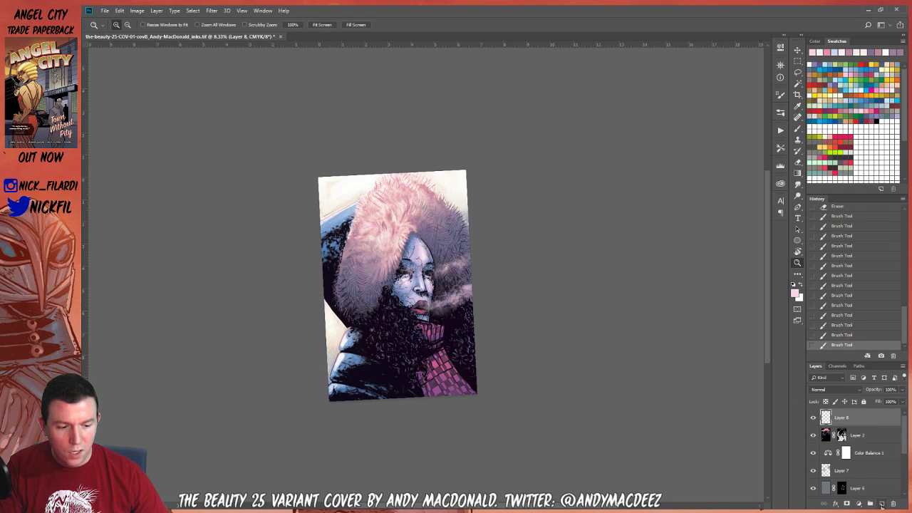
pyautogui.click(882, 503)
pyautogui.click(837, 390)
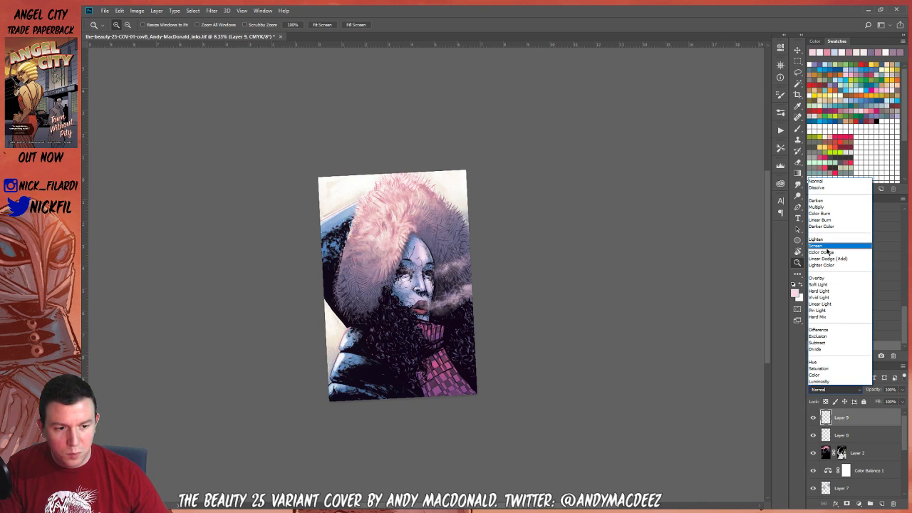
pyautogui.click(828, 247)
# Draw orange-to-transparent gradients inward from the cover's upper corners and left edge on the Screen layer
pyautogui.click(831, 86)
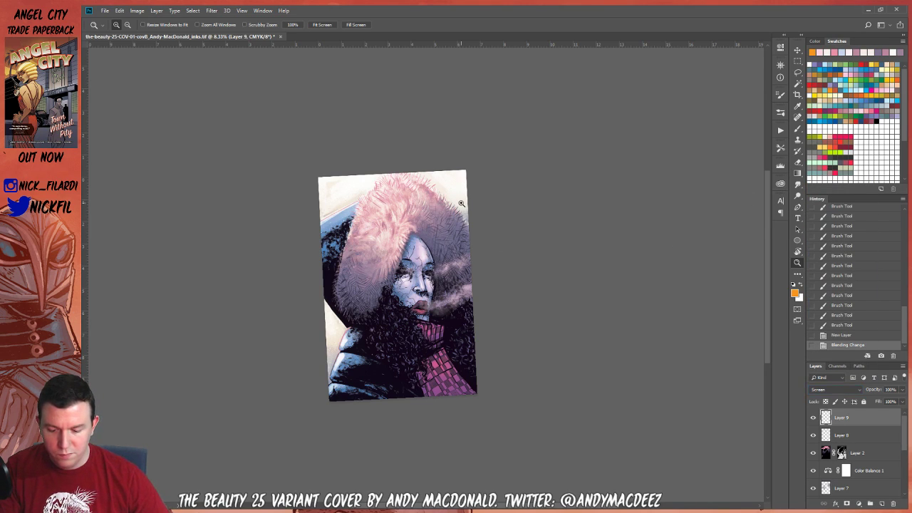
pyautogui.press('g')
pyautogui.moveTo(454, 184); pyautogui.dragTo(426, 246)
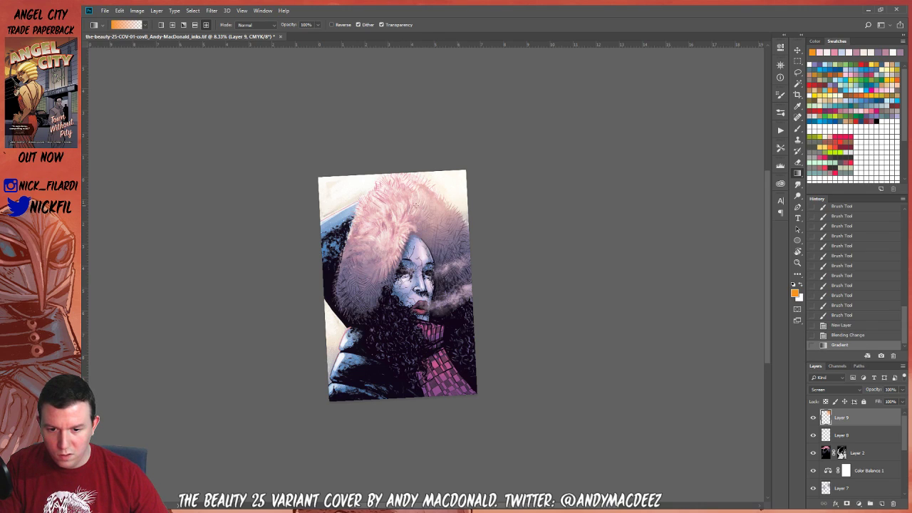
pyautogui.moveTo(329, 187); pyautogui.dragTo(356, 253)
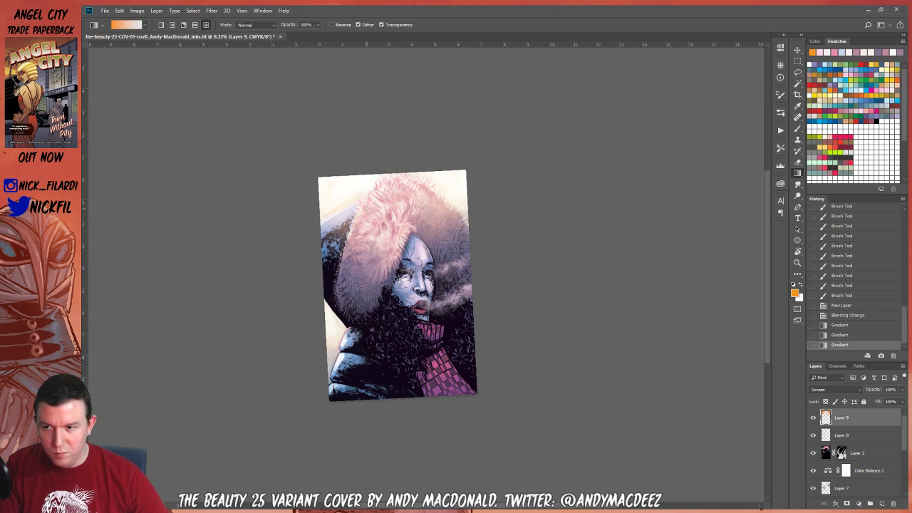
pyautogui.moveTo(328, 326); pyautogui.dragTo(408, 306)
# Shift the gradient layer's hue to -127 with Hue/Saturation
pyautogui.press('z')
pyautogui.click(370, 292)
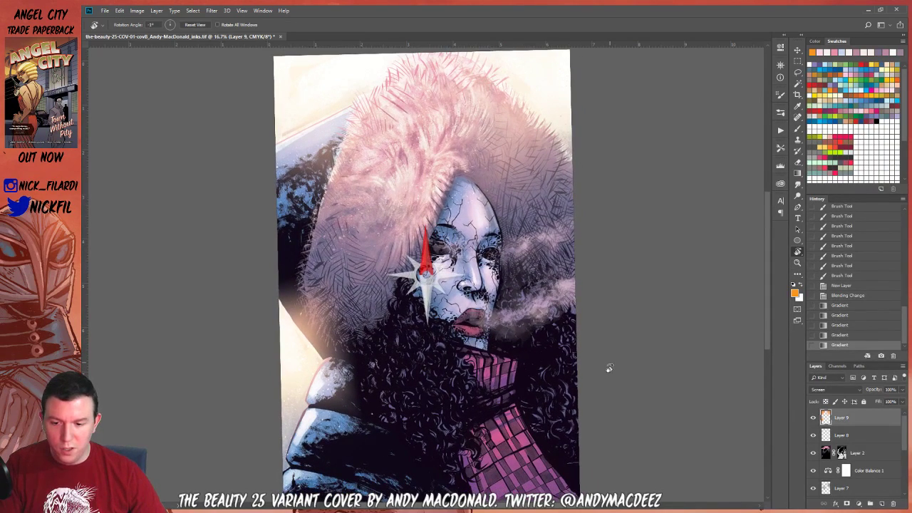
pyautogui.keyDown('alt'); pyautogui.click(495, 327); pyautogui.keyUp('alt')
pyautogui.hotkey('ctrl', 'u')
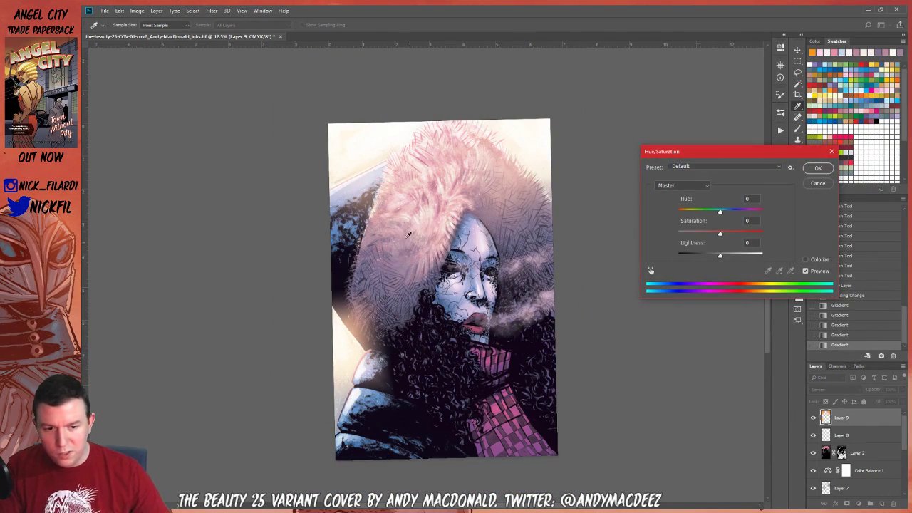
pyautogui.moveTo(719, 211); pyautogui.dragTo(687, 212)
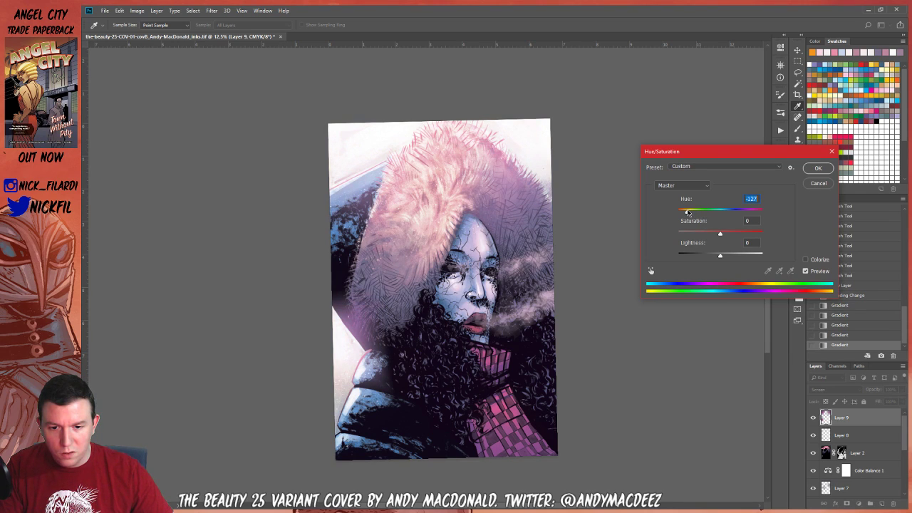
pyautogui.click(822, 169)
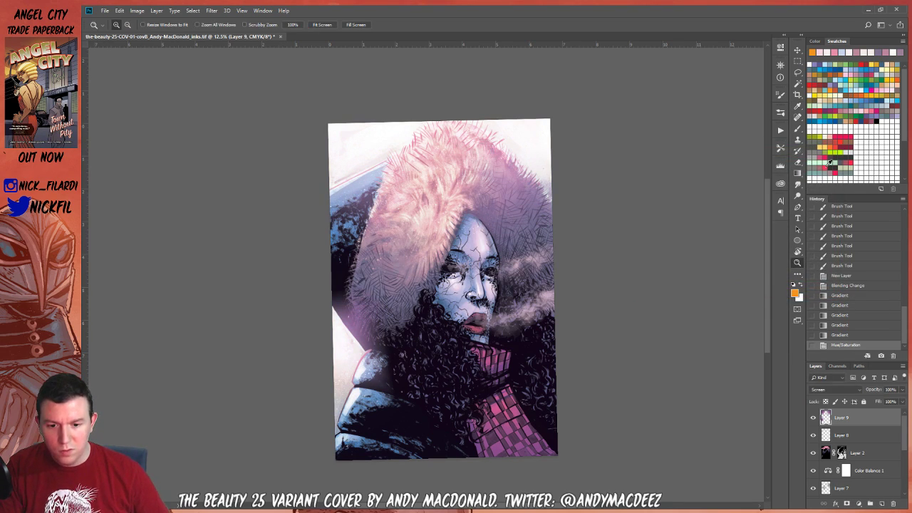
# Erase the glow over the lower-left fur and coat at 50% opacity, and fade that erasure to 20%
pyautogui.press('e')
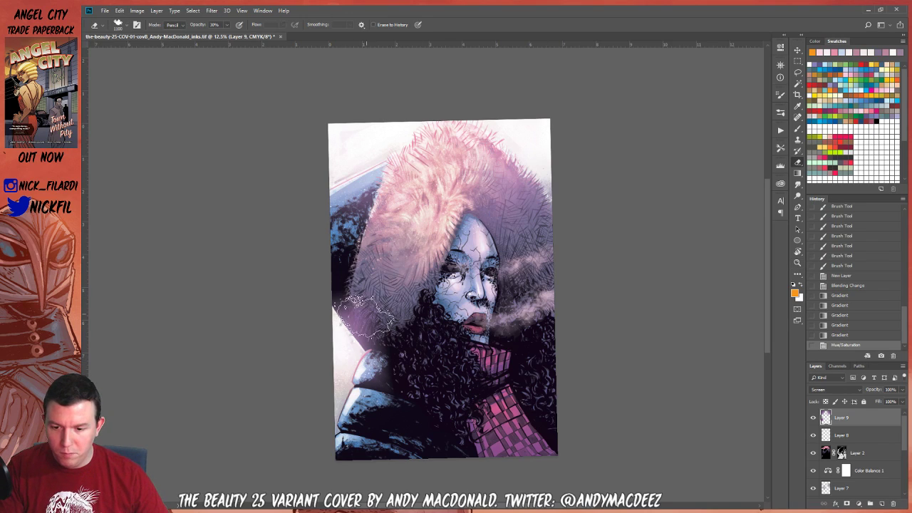
pyautogui.press('5')
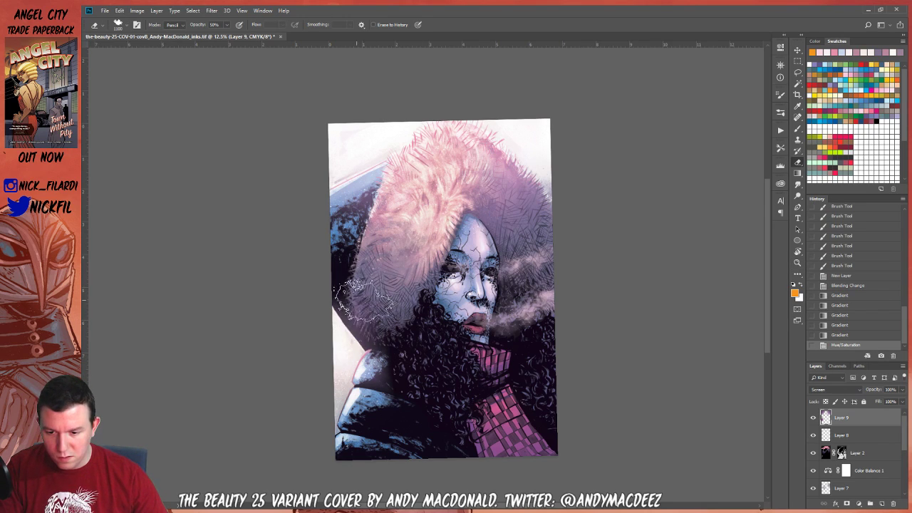
pyautogui.moveTo(363, 301)
pyautogui.mouseDown()
pyautogui.moveTo(339, 277)
pyautogui.moveTo(391, 311)
pyautogui.moveTo(363, 348)
pyautogui.mouseUp()
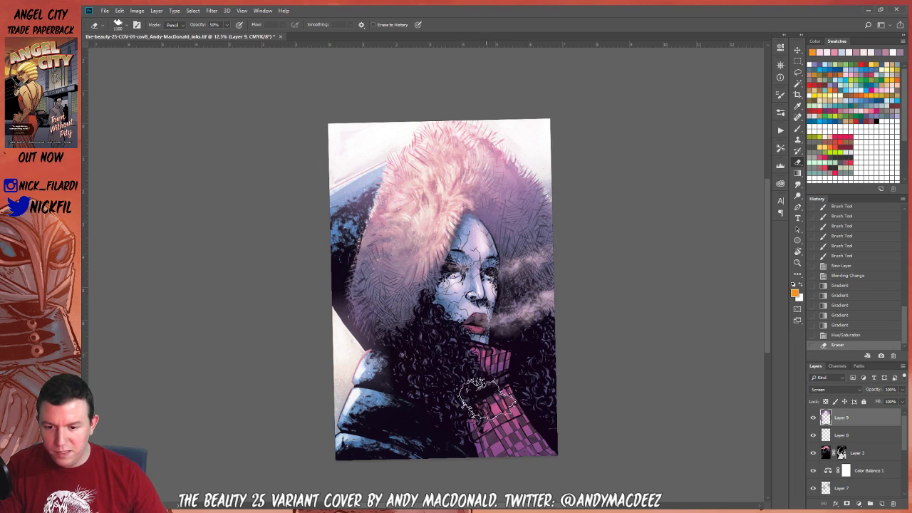
pyautogui.hotkey('ctrl', 'shift', 'f')
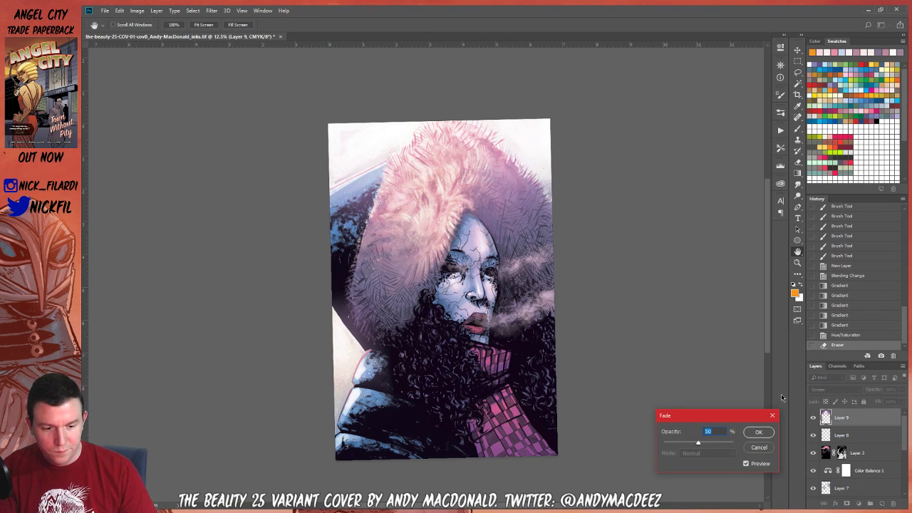
pyautogui.write('20')
pyautogui.press('Return')
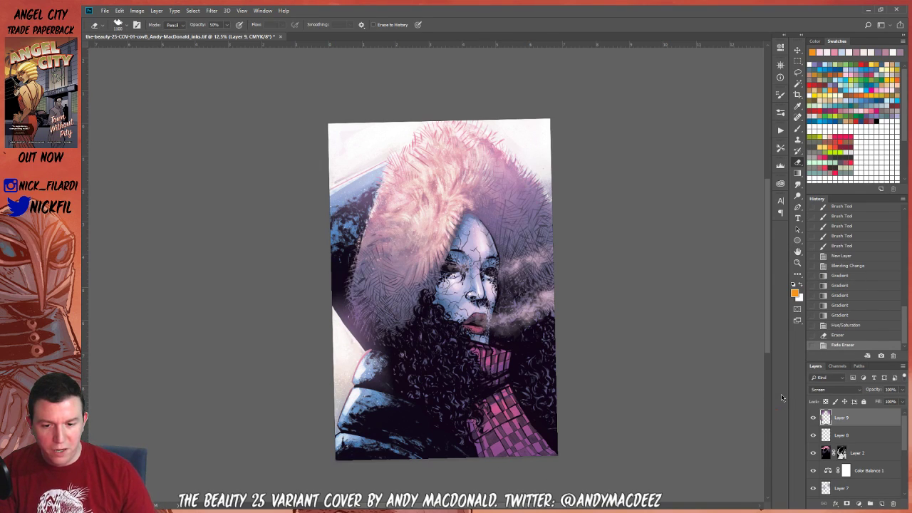
# Examine the tinted glow across the whole cover at reduced size and closer up
pyautogui.press('z')
pyautogui.click(571, 410)
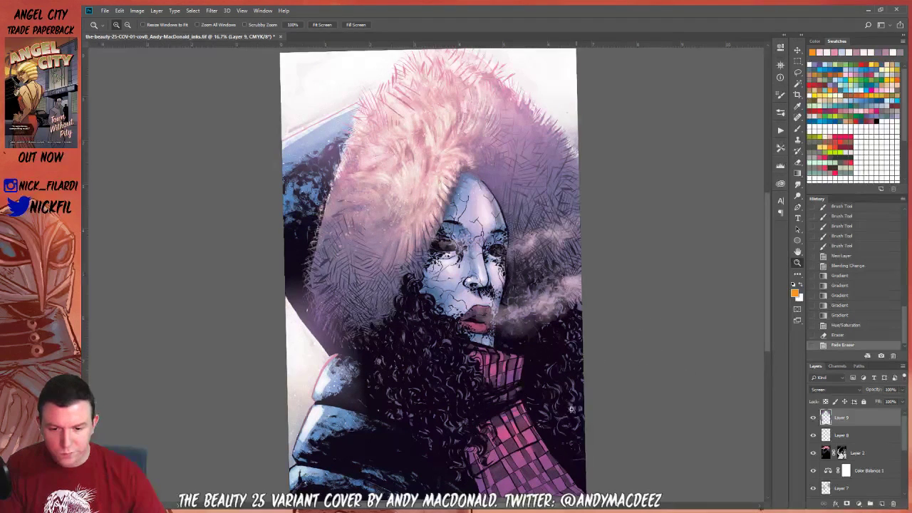
pyautogui.keyDown('alt'); pyautogui.click(477, 308); pyautogui.keyUp('alt')
pyautogui.keyDown('alt'); pyautogui.click(478, 308); pyautogui.keyUp('alt')
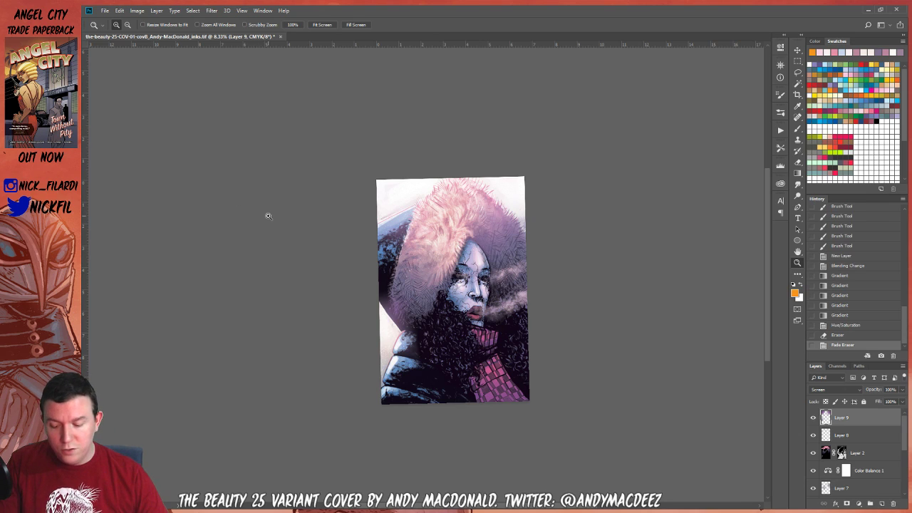
pyautogui.press('g')
pyautogui.press('z')
pyautogui.click(479, 305)
pyautogui.click(479, 305)
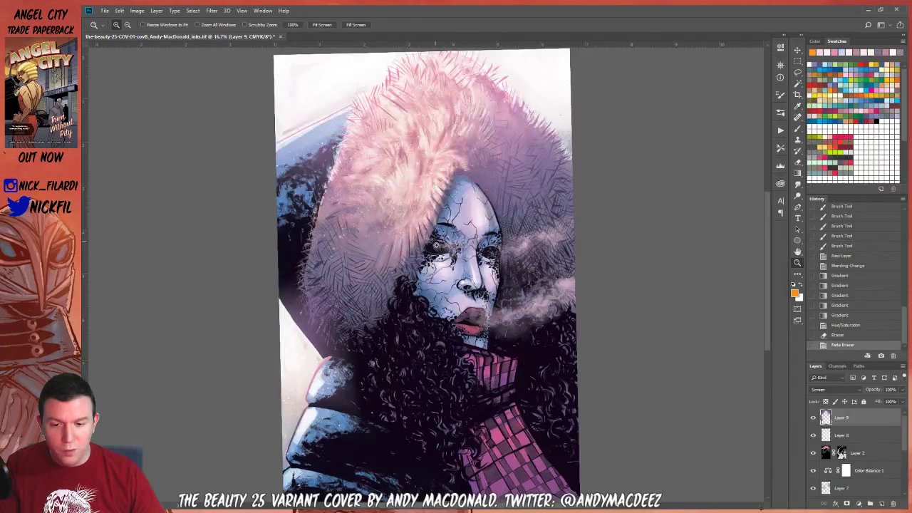
# Set the brush blending mode to Normal and sample a light lavender from the forehead with the Background layer selected
pyautogui.press('b')
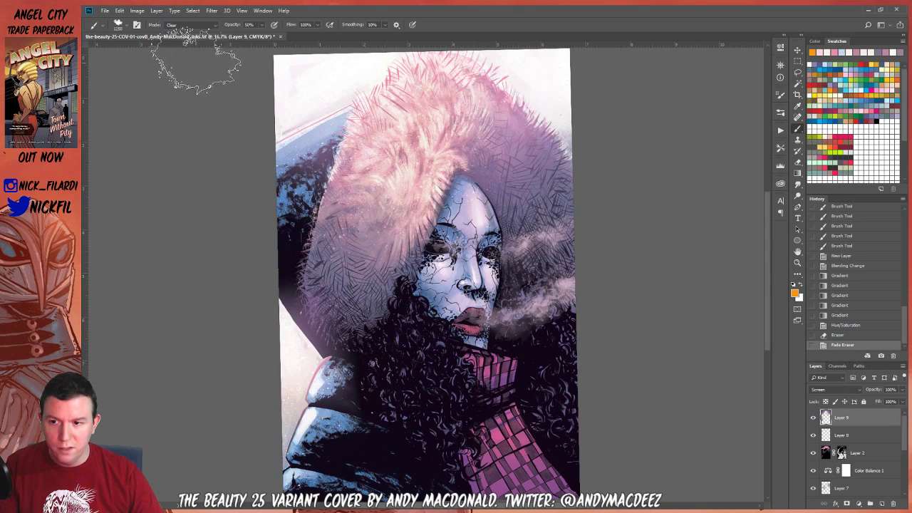
pyautogui.click(189, 25)
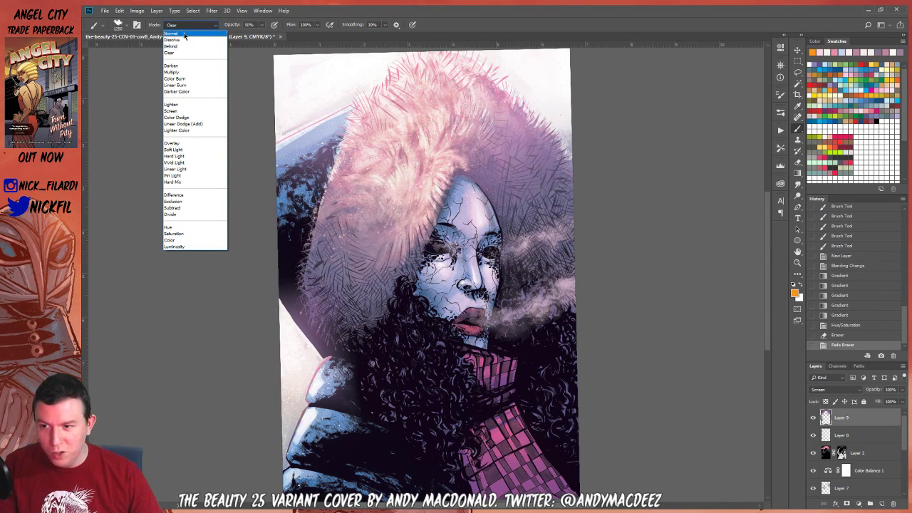
pyautogui.click(184, 33)
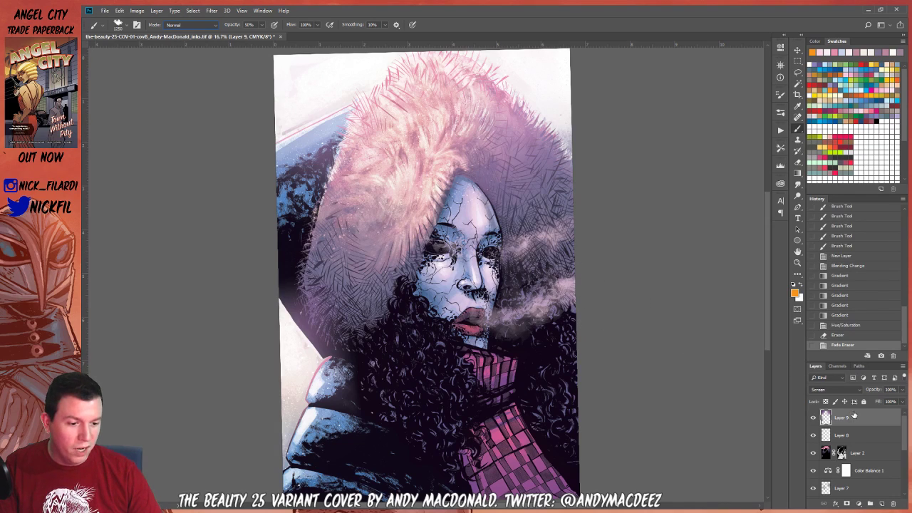
pyautogui.scroll(-5, 849, 464)
pyautogui.click(858, 490)
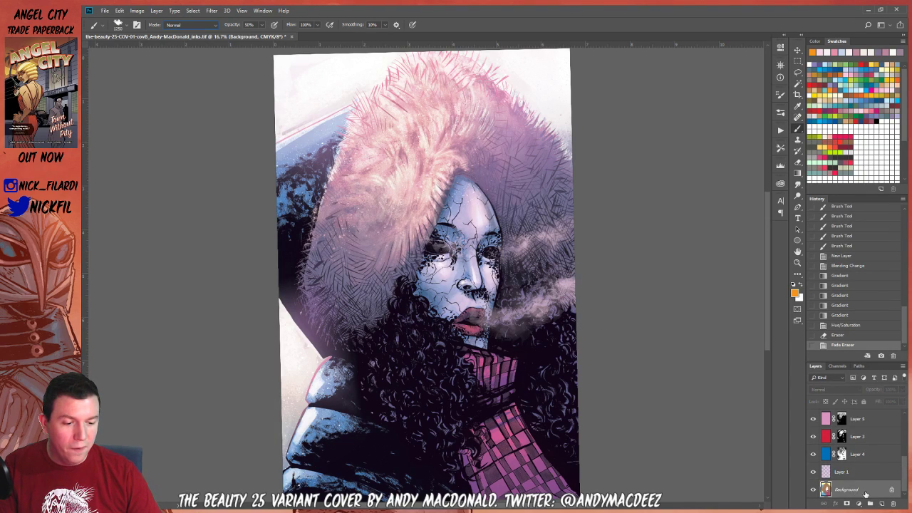
pyautogui.keyDown('alt'); pyautogui.click(467, 228); pyautogui.keyUp('alt')
# Straighten the rotated canvas view so the cover stands upright
pyautogui.press('z')
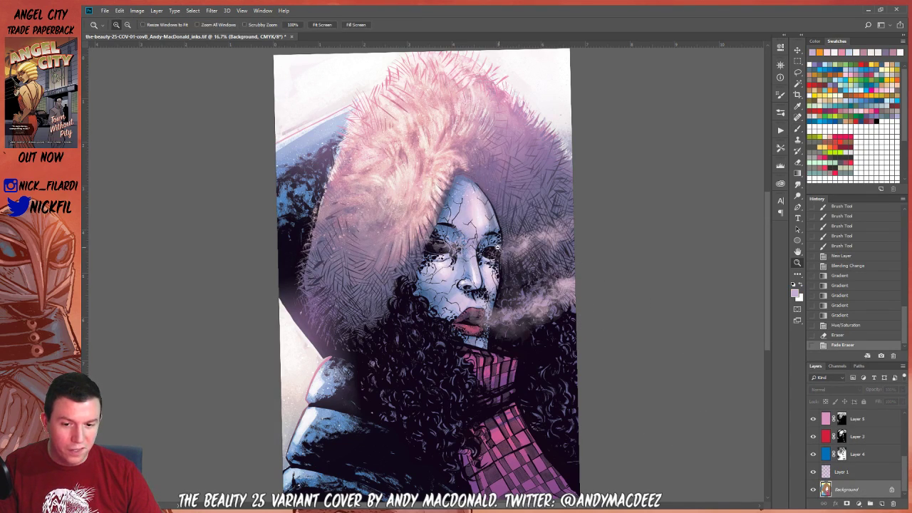
pyautogui.keyDown('alt'); pyautogui.click(496, 245); pyautogui.keyUp('alt')
pyautogui.press('r')
pyautogui.moveTo(559, 304); pyautogui.dragTo(560, 307)
pyautogui.press('z')
pyautogui.click(462, 192)
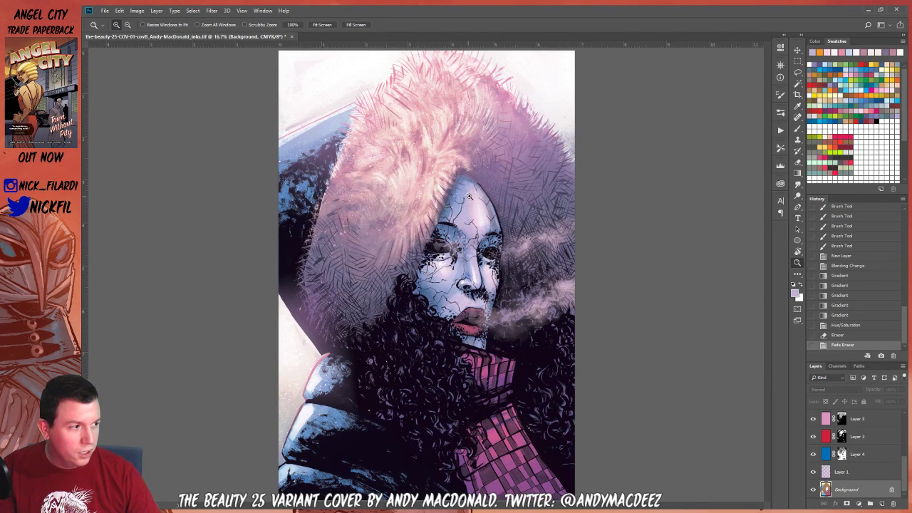
pyautogui.press('b')
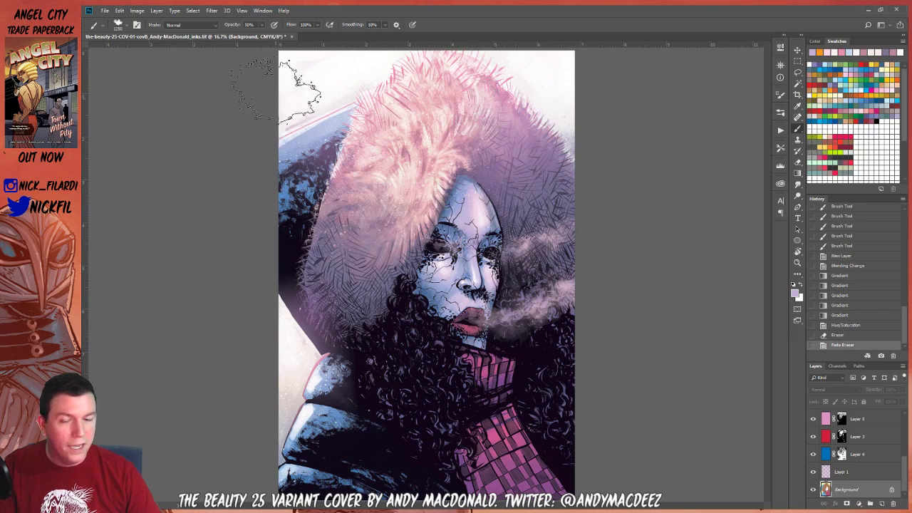
pyautogui.click(187, 25)
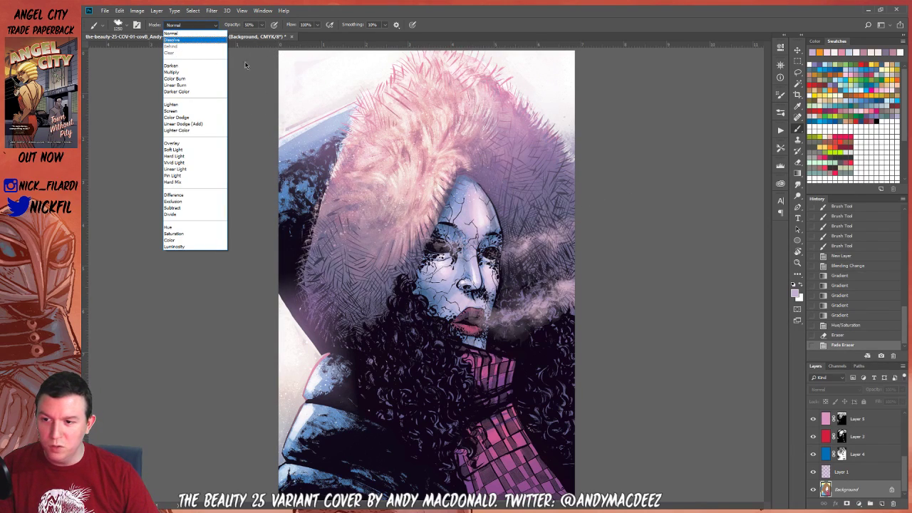
pyautogui.press('Escape')
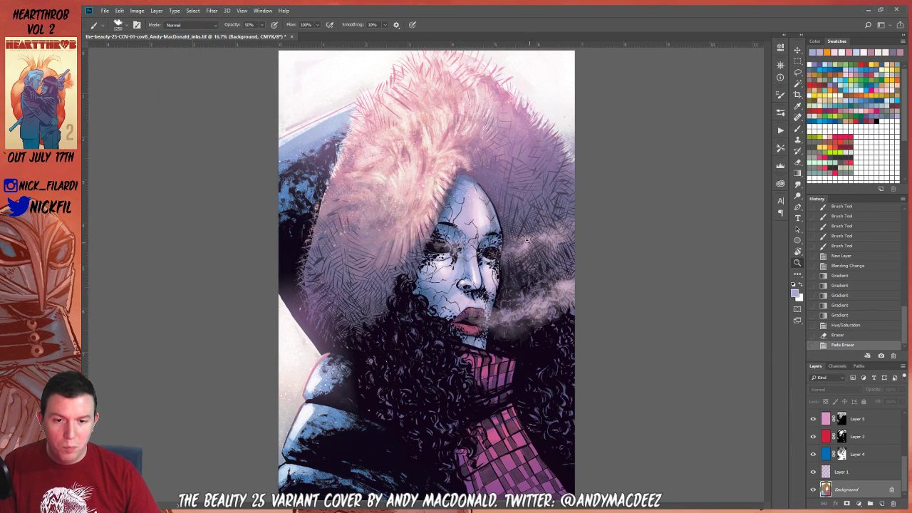
pyautogui.press('z')
pyautogui.hotkey('ctrl', '-')
pyautogui.hotkey('ctrl', '-')
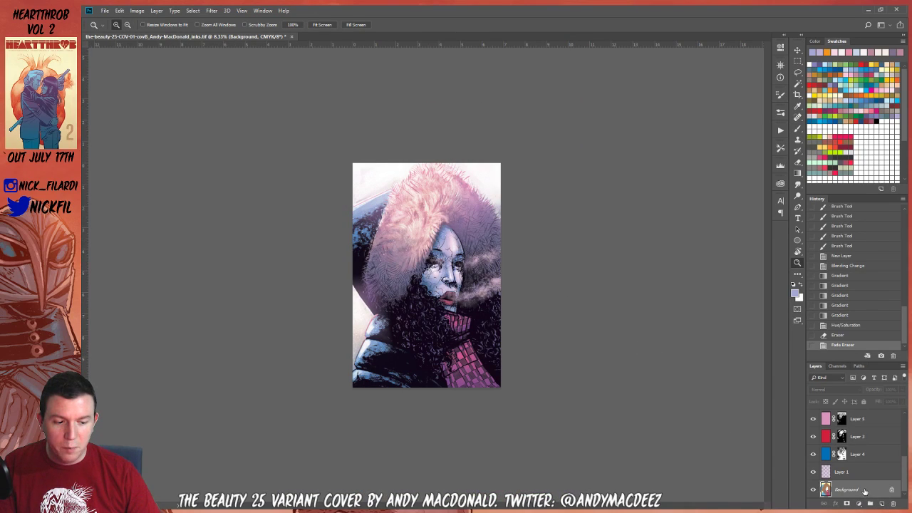
pyautogui.press('w')
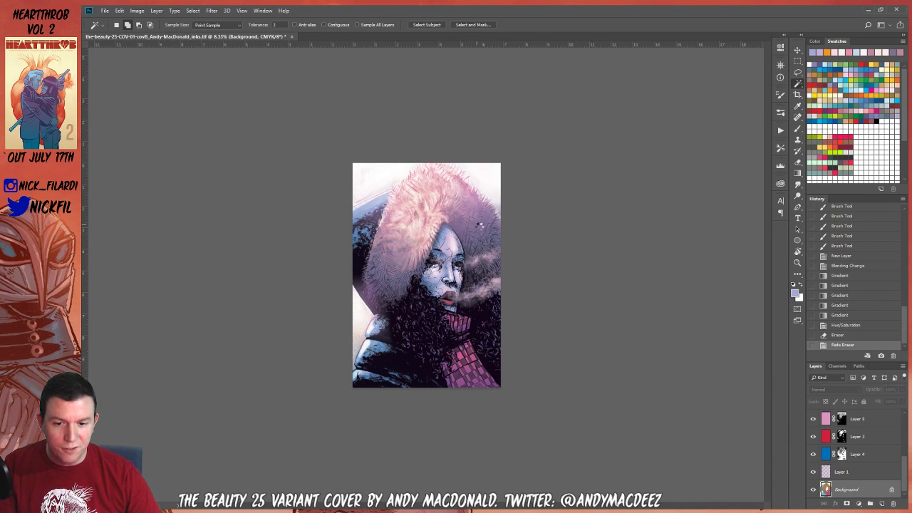
pyautogui.click(481, 225)
pyautogui.hotkey('ctrl', 'd')
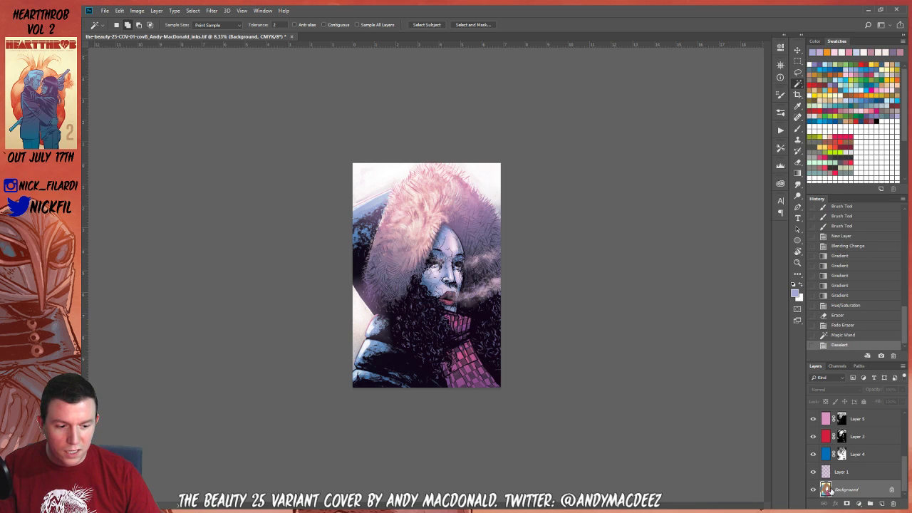
# Try a Hue/Saturation shift on the Background layer with the hue at -44, and cancel it
pyautogui.hotkey('ctrl', 'u')
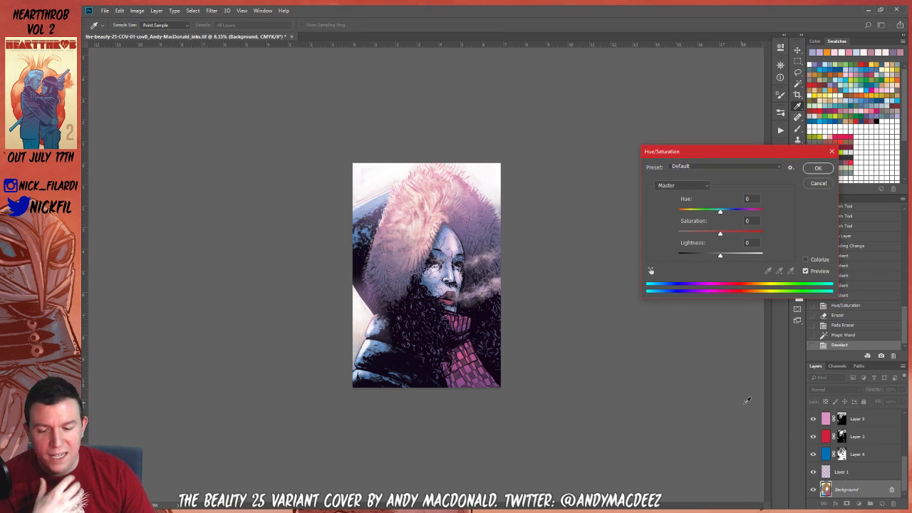
pyautogui.click(702, 212)
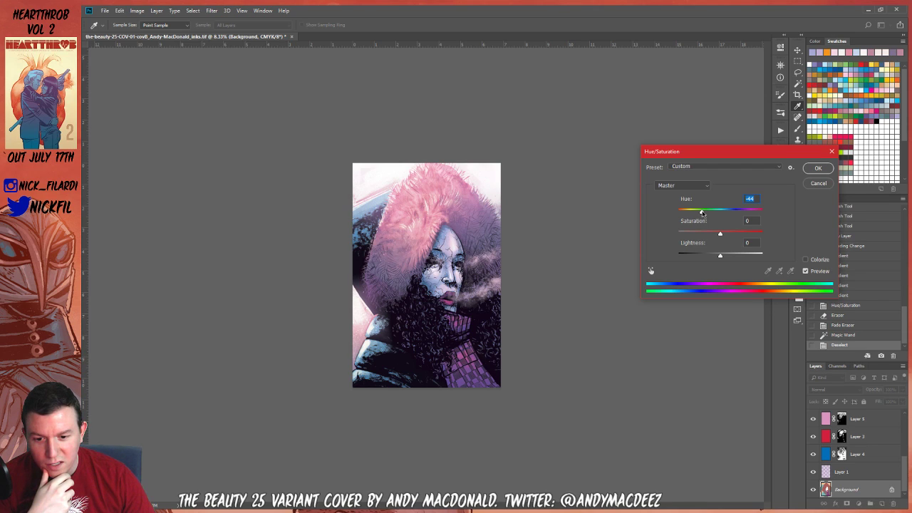
pyautogui.moveTo(702, 212); pyautogui.dragTo(728, 222)
pyautogui.click(826, 186)
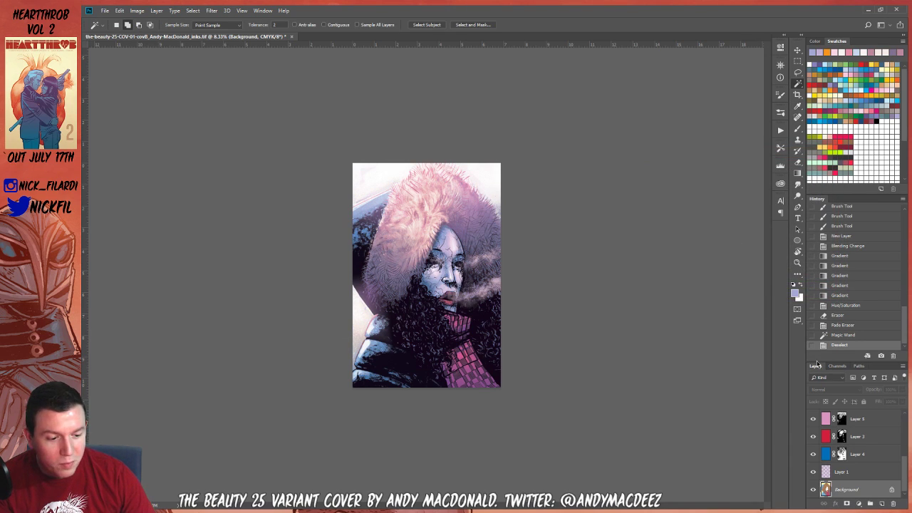
# Try Hue/Saturation shifts on Layer 1 with the hue at -57 and +50, and cancel them
pyautogui.click(860, 475)
pyautogui.hotkey('ctrl', 'u')
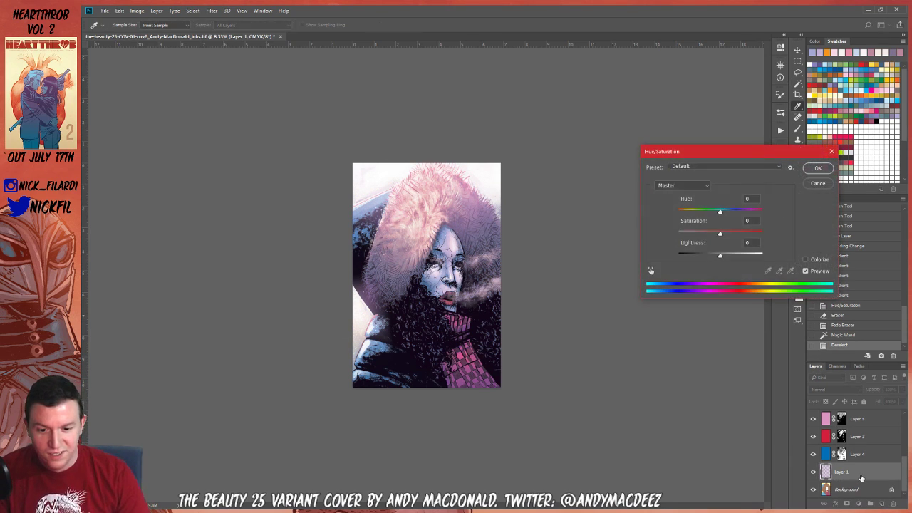
pyautogui.click(699, 212)
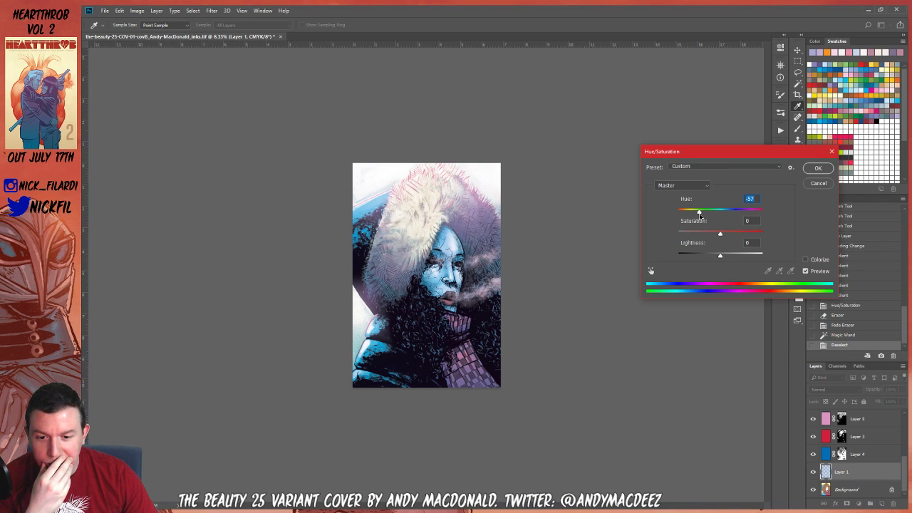
pyautogui.moveTo(699, 215); pyautogui.dragTo(741, 220)
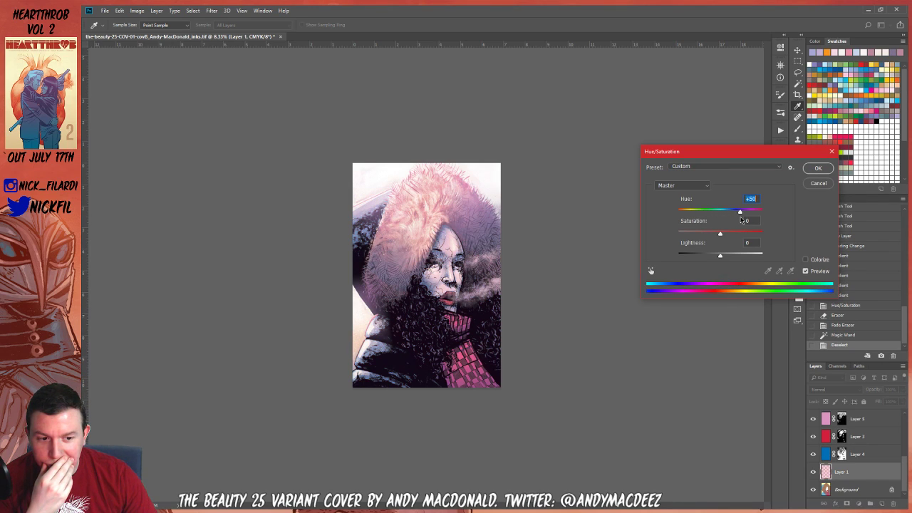
pyautogui.click(818, 184)
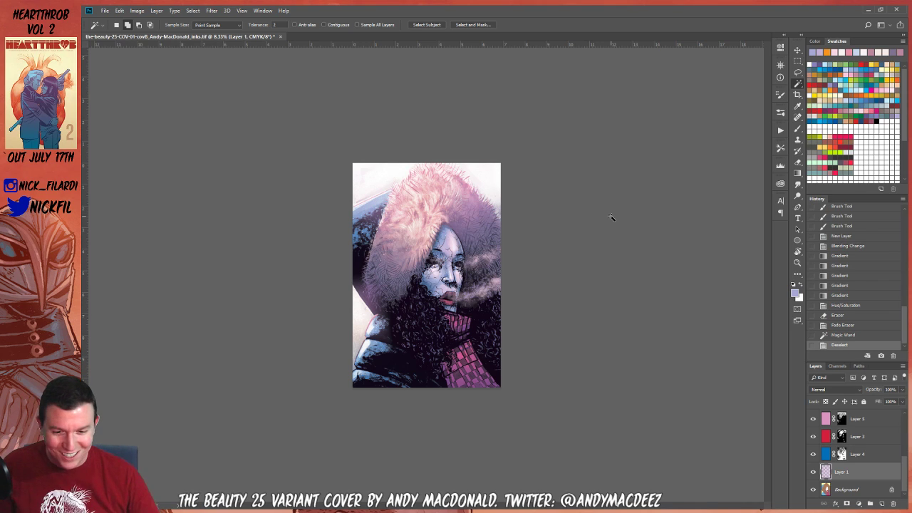
# Draw a dark blue-to-transparent linear gradient at 100% opacity on Layer 8, from below the cover up to the face
pyautogui.press('z')
pyautogui.scroll(3, 852, 458)
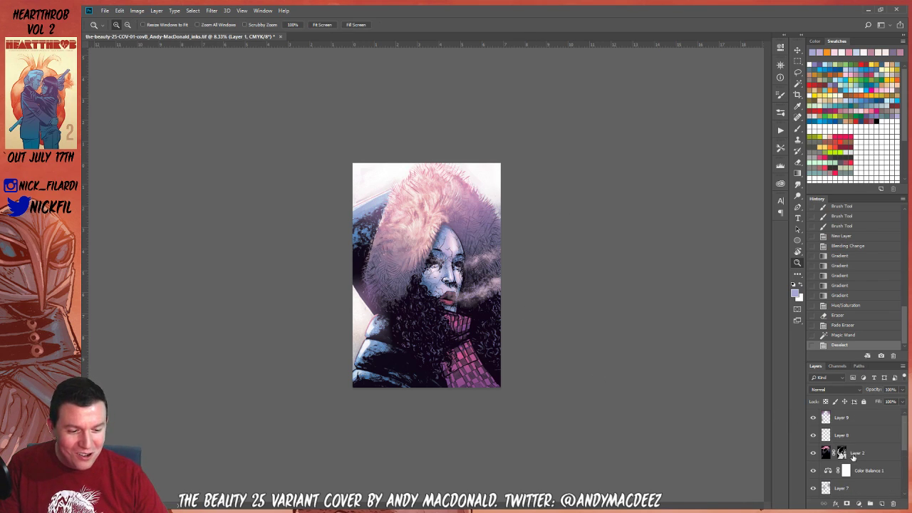
pyautogui.click(858, 419)
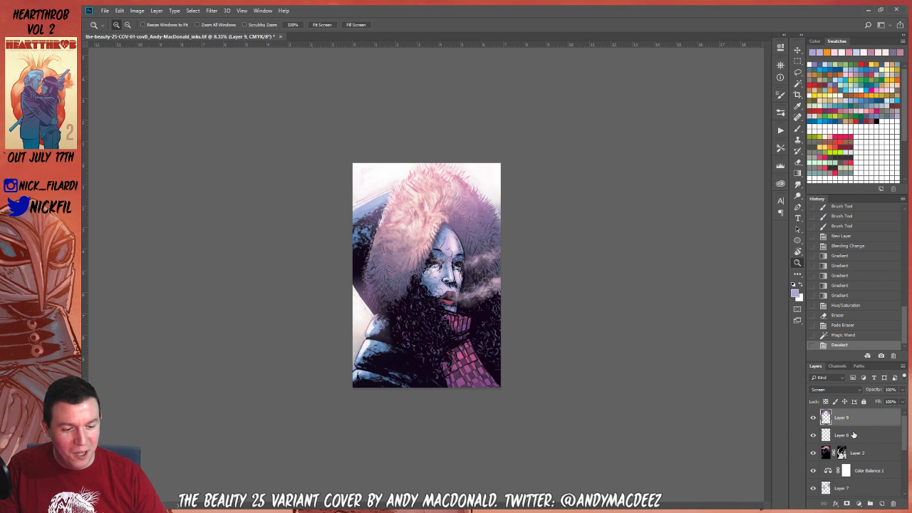
pyautogui.click(859, 435)
pyautogui.click(882, 99)
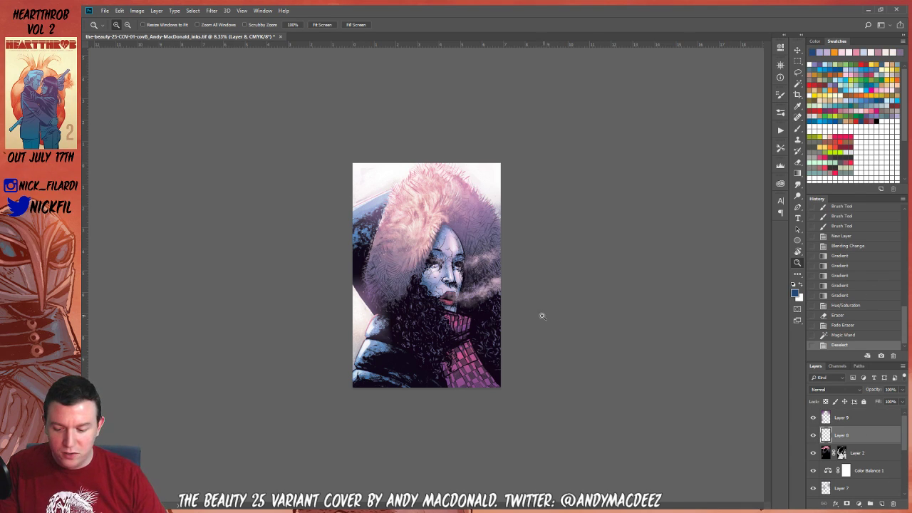
pyautogui.press('g')
pyautogui.click(162, 25)
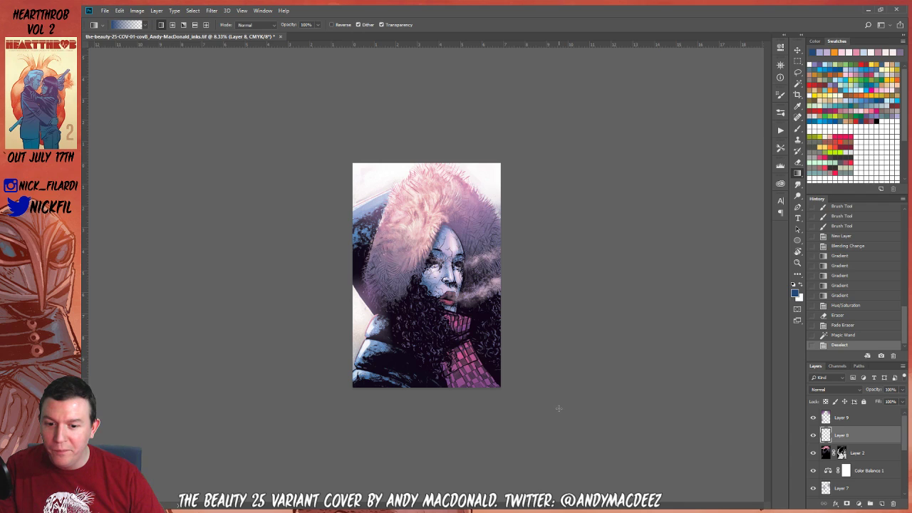
pyautogui.moveTo(457, 481); pyautogui.dragTo(445, 285)
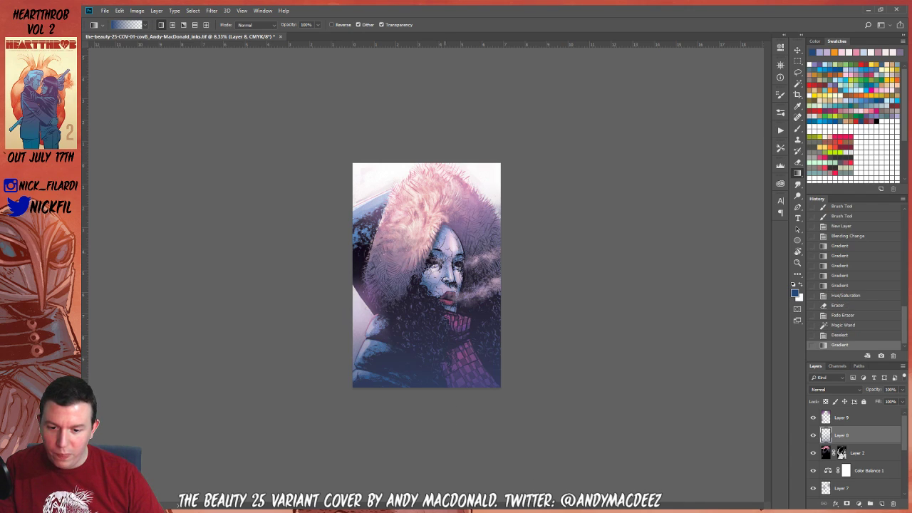
# Examine the blue gradient over the coat, hair and scarf at different magnifications
pyautogui.press('z')
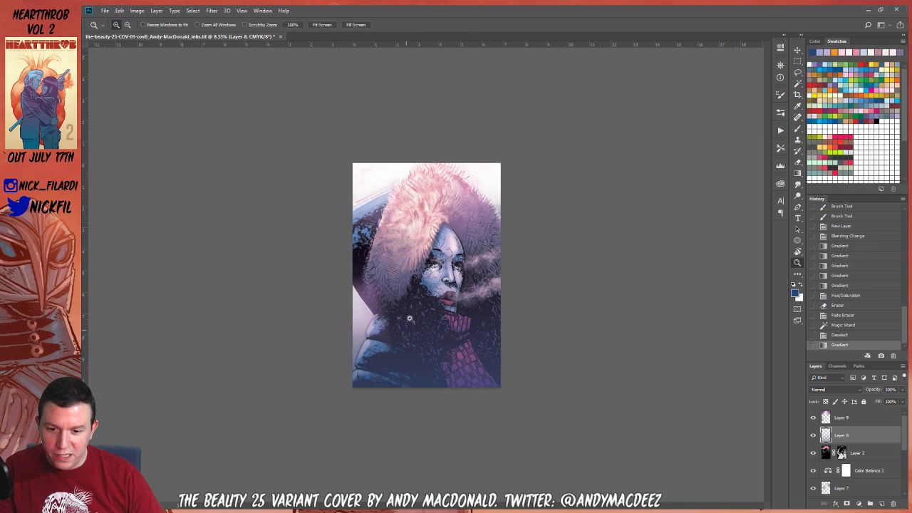
pyautogui.click(452, 336)
pyautogui.click(452, 335)
pyautogui.keyDown('alt'); pyautogui.click(452, 336); pyautogui.keyUp('alt')
pyautogui.keyDown('alt'); pyautogui.click(452, 335); pyautogui.keyUp('alt')
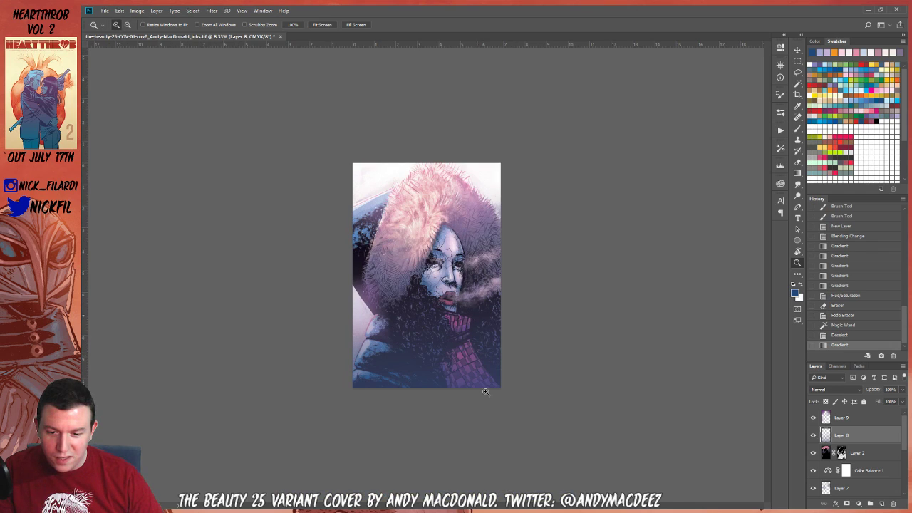
pyautogui.click(437, 292)
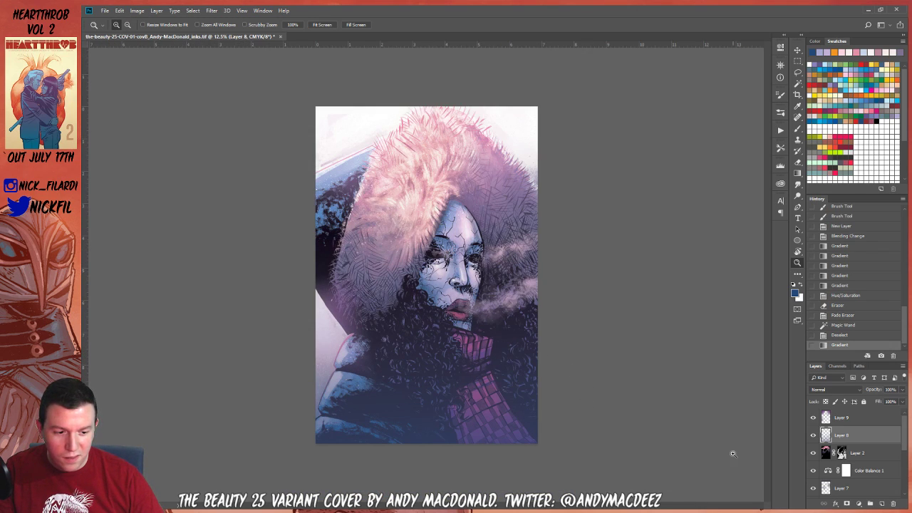
# Try a muted purple radial gradient at 50% opacity over the fur beside the face on Layer 9, and undo it
pyautogui.click(845, 418)
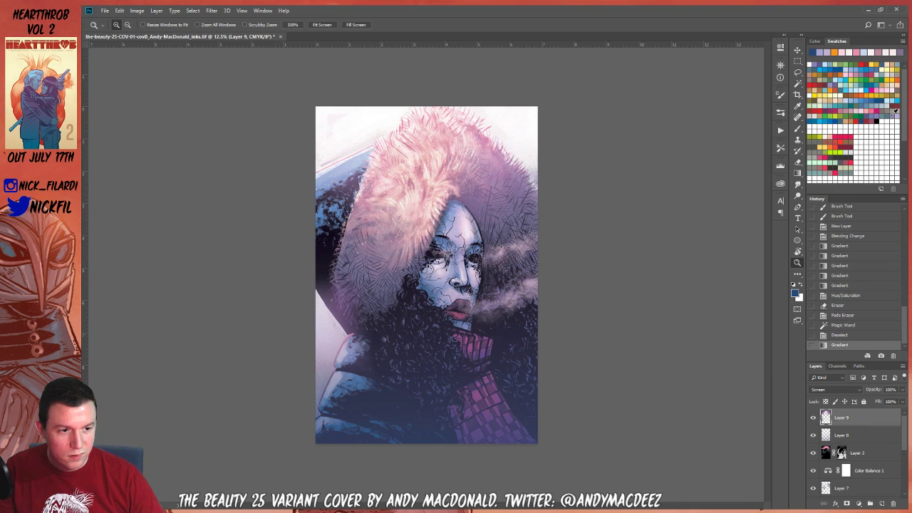
pyautogui.click(895, 112)
pyautogui.press('g')
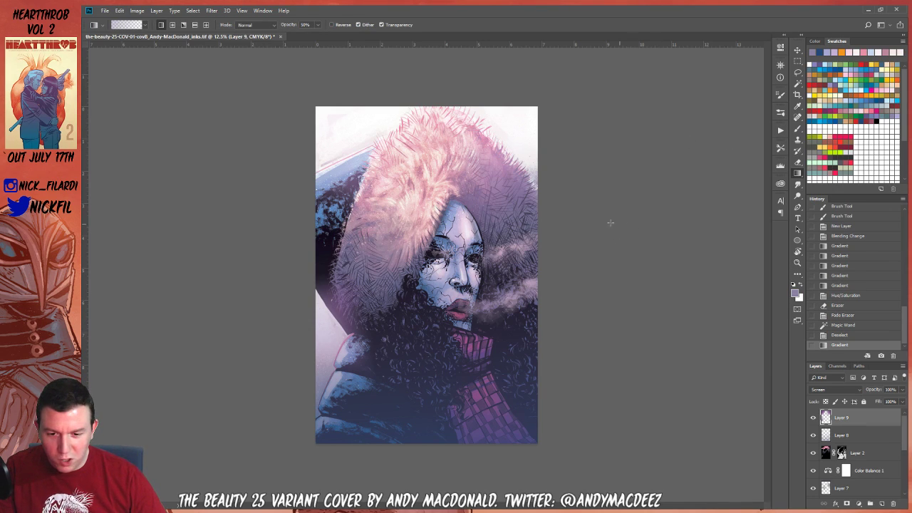
pyautogui.hotkey('ctrl', 'z')
pyautogui.hotkey('ctrl', 'z')
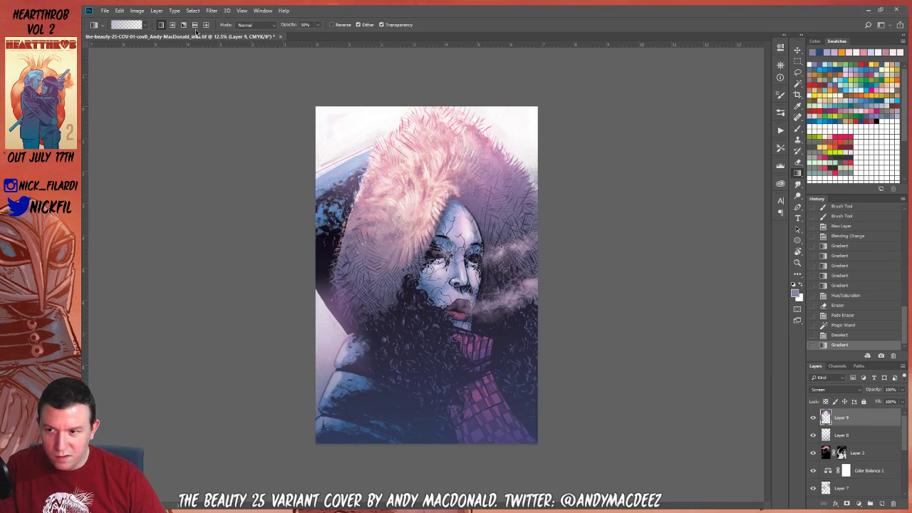
pyautogui.moveTo(490, 197); pyautogui.dragTo(518, 245)
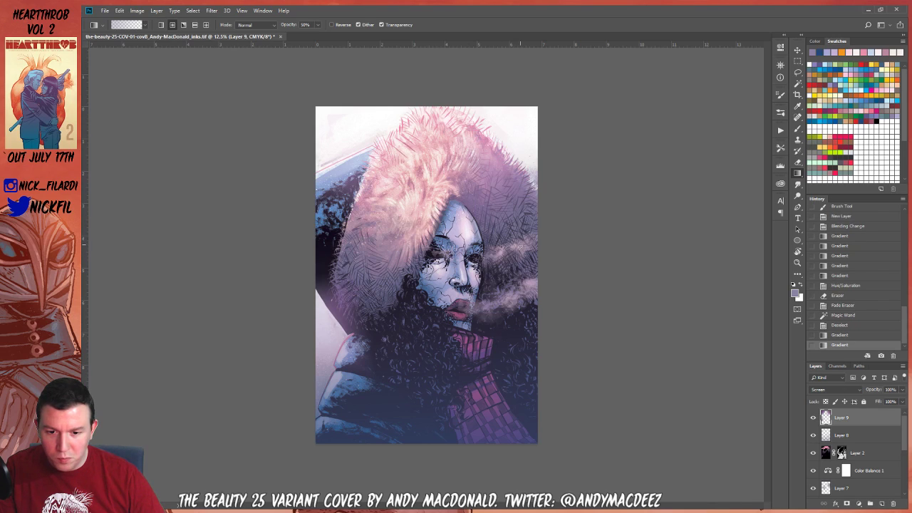
pyautogui.hotkey('ctrl', 'z')
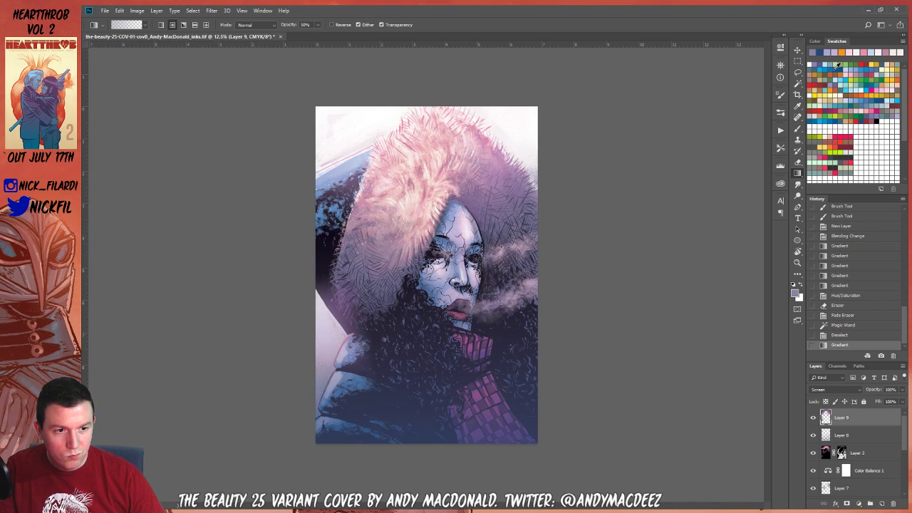
# Try a blue radial gradient at 50% opacity over the forehead on Layer 9, and revert to the earlier gradient state
pyautogui.click(837, 65)
pyautogui.moveTo(467, 233)
pyautogui.mouseDown()
pyautogui.moveTo(488, 214)
pyautogui.moveTo(486, 230)
pyautogui.mouseUp()
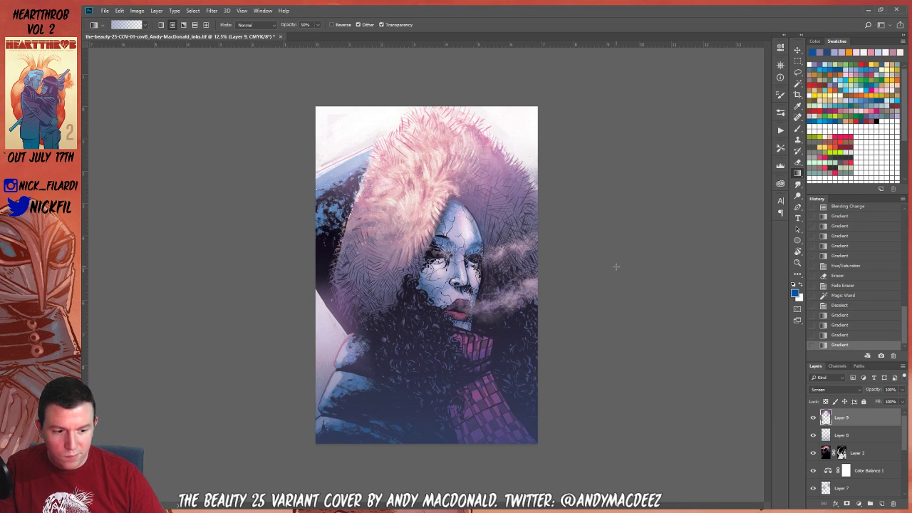
pyautogui.click(841, 305)
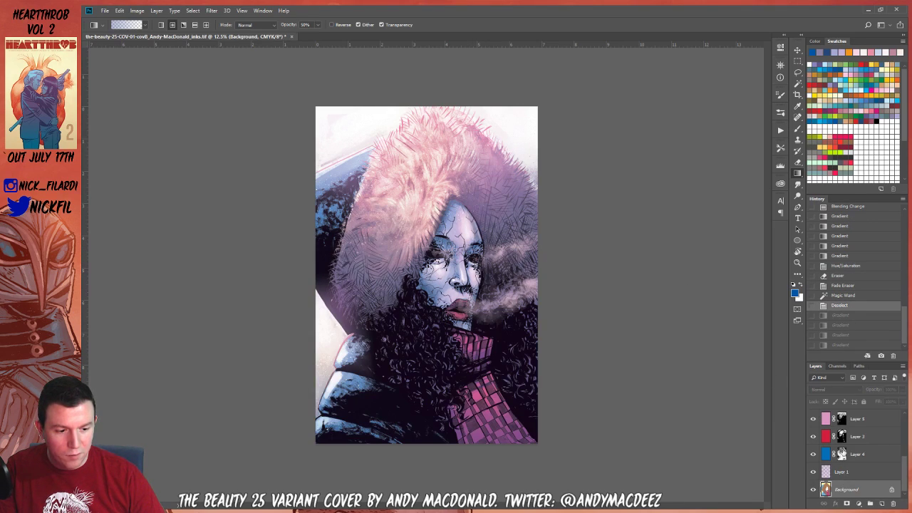
pyautogui.click(854, 318)
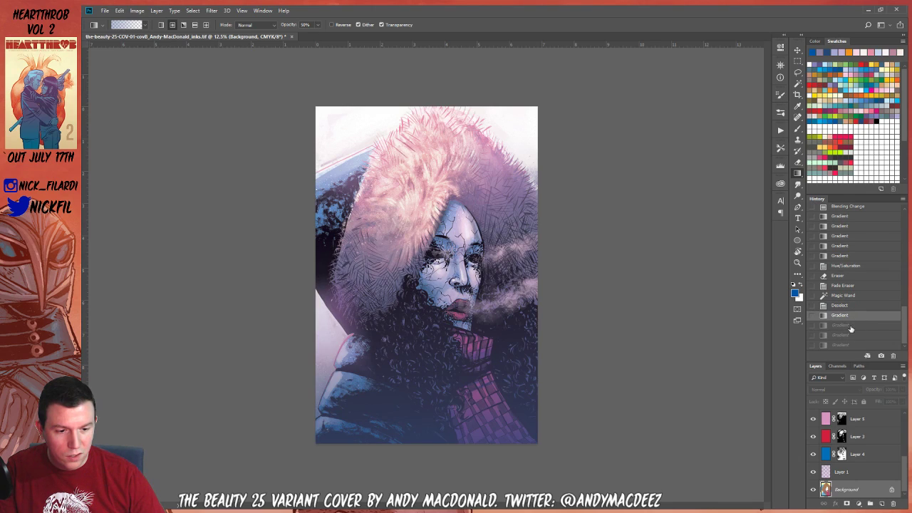
pyautogui.click(850, 326)
pyautogui.click(848, 314)
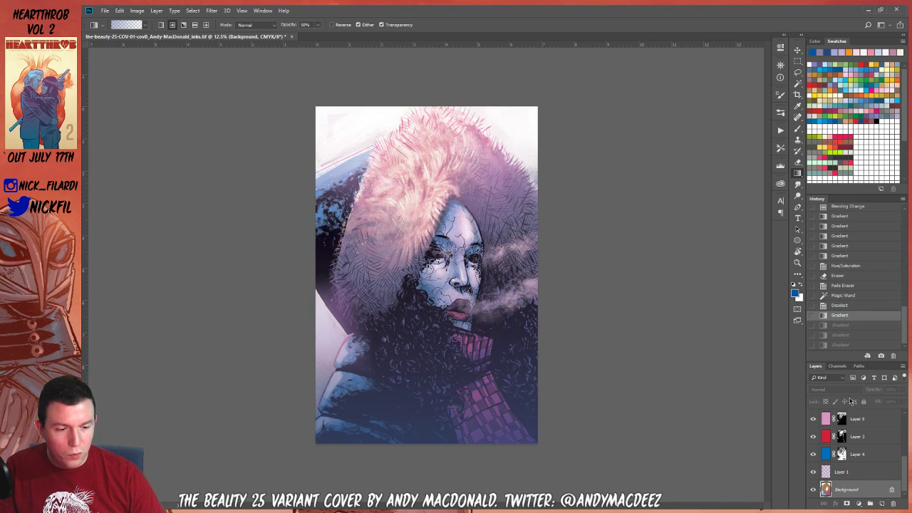
pyautogui.scroll(3, 855, 438)
pyautogui.click(858, 421)
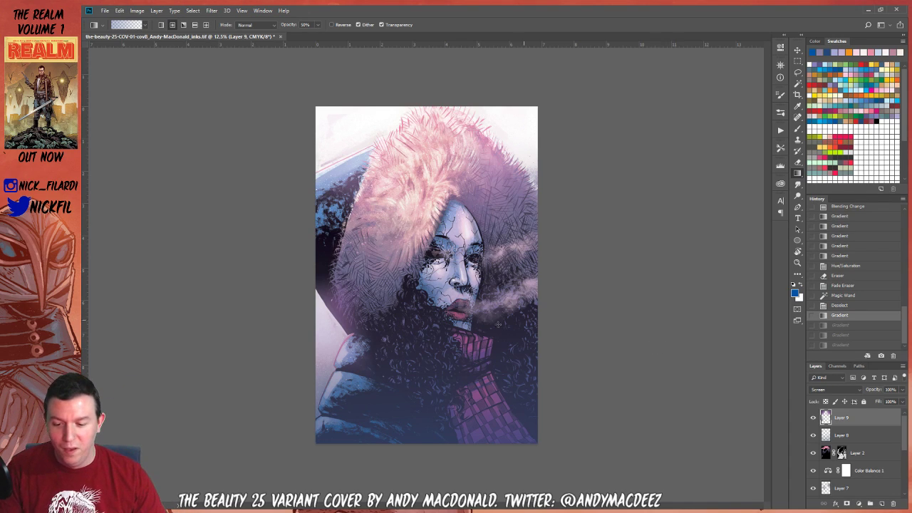
# Compare the cover with and without Layer 8's blue gradient at different magnifications
pyautogui.press('z')
pyautogui.keyDown('alt'); pyautogui.click(471, 424); pyautogui.keyUp('alt')
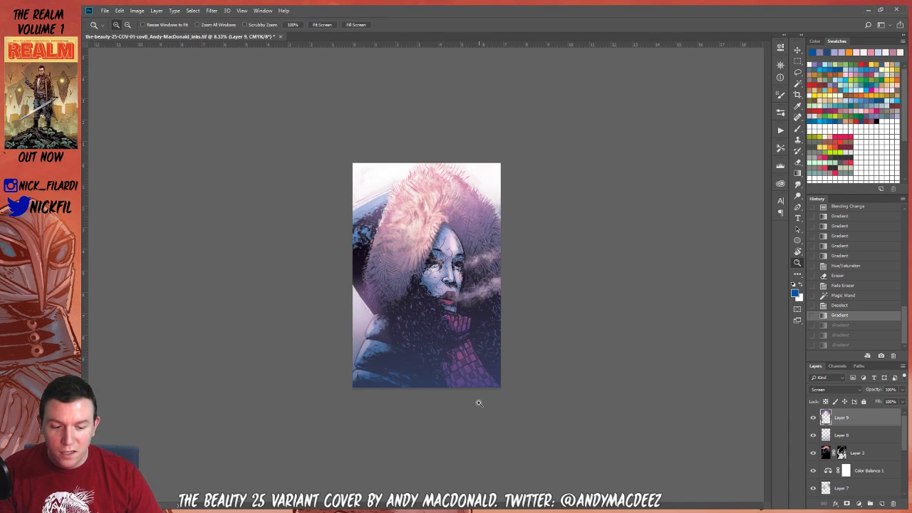
pyautogui.click(812, 435)
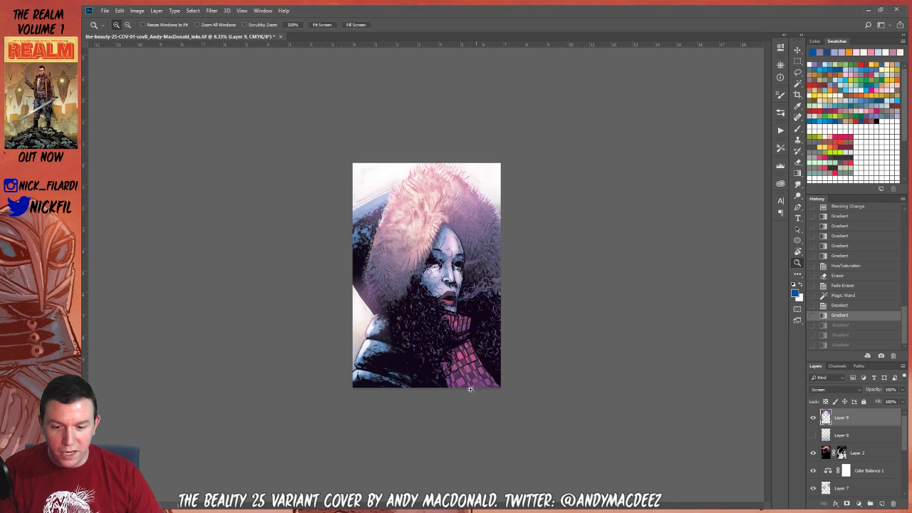
pyautogui.click(441, 323)
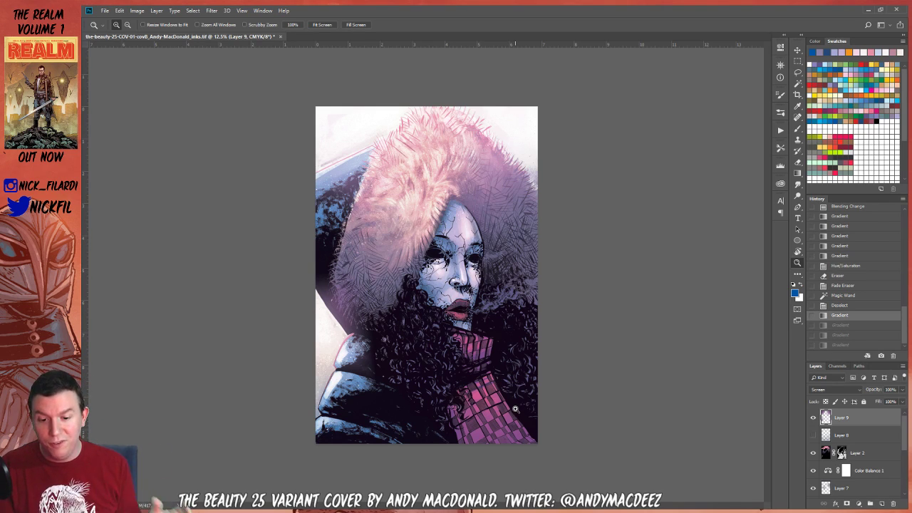
pyautogui.click(813, 435)
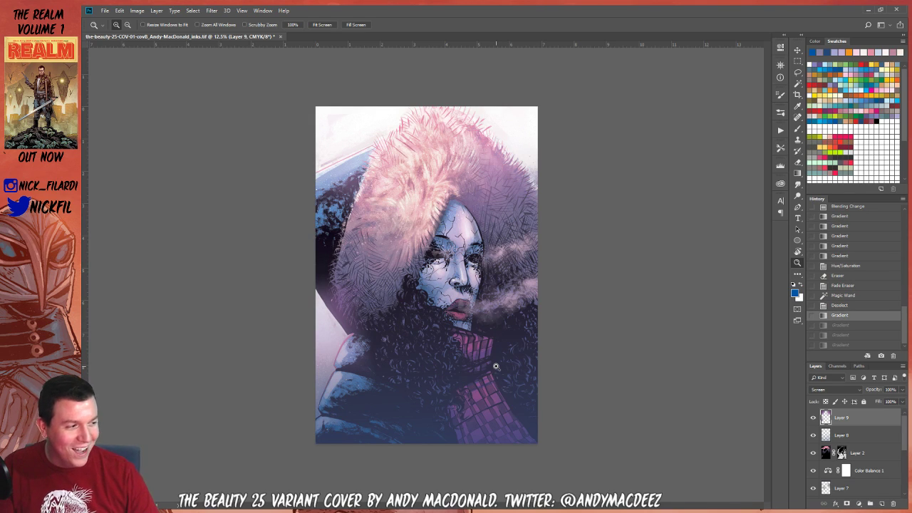
pyautogui.hotkey('ctrl', 'z')
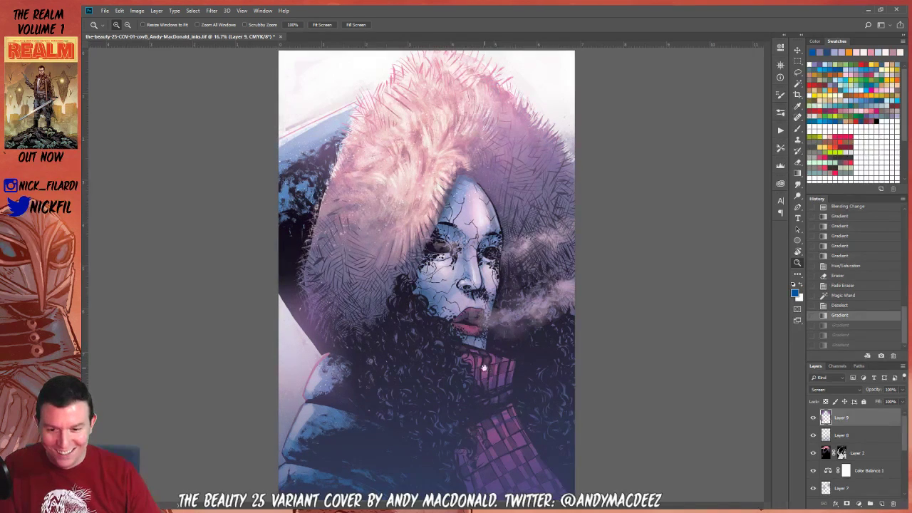
pyautogui.hotkey('ctrl', 'shift', 'z')
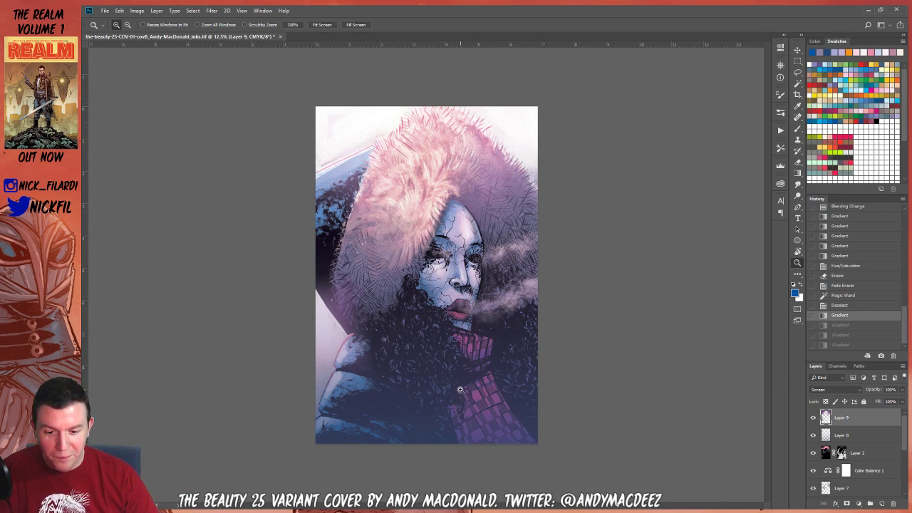
pyautogui.click(864, 435)
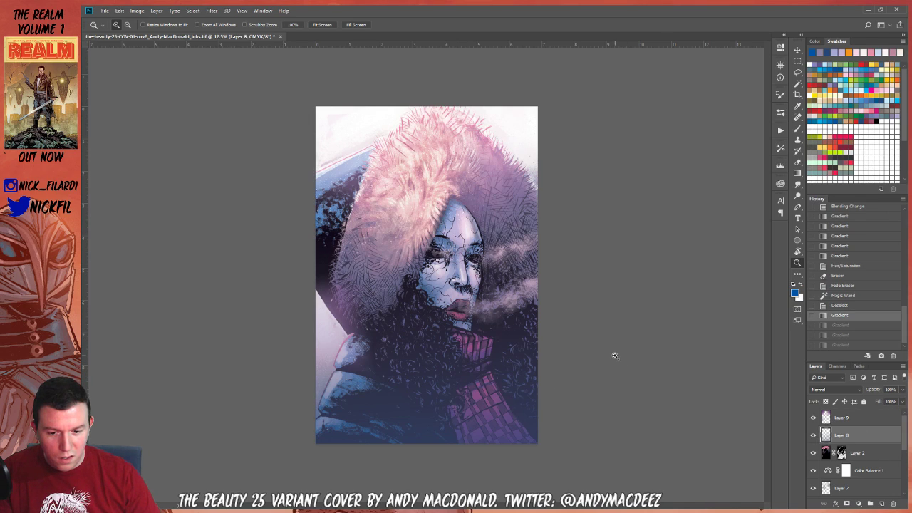
pyautogui.keyDown('alt'); pyautogui.click(446, 311); pyautogui.keyUp('alt')
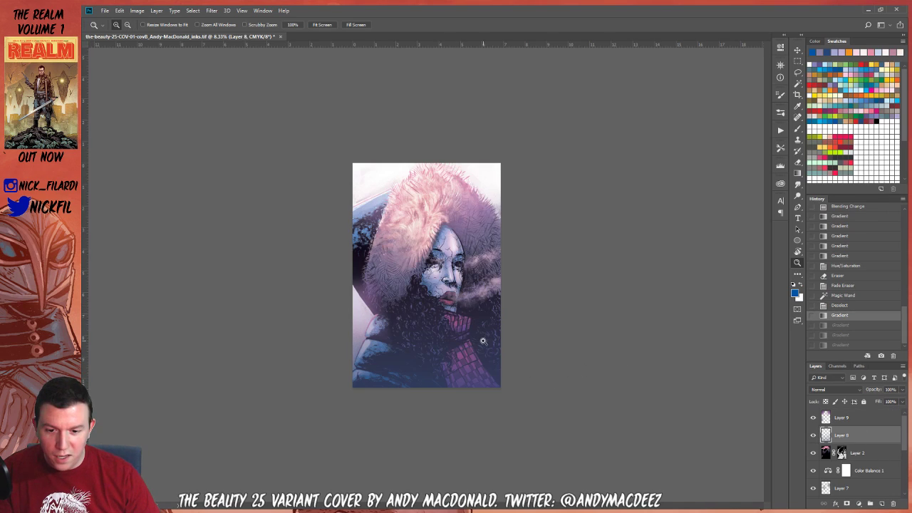
pyautogui.click(443, 324)
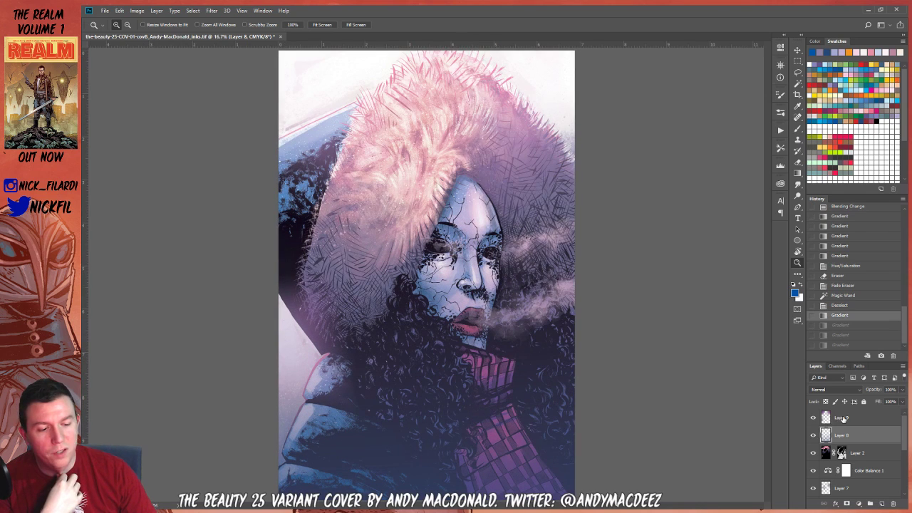
# Try the blue radial gradient again on Layer 9, this time across the brow, and revert it in the history
pyautogui.click(842, 419)
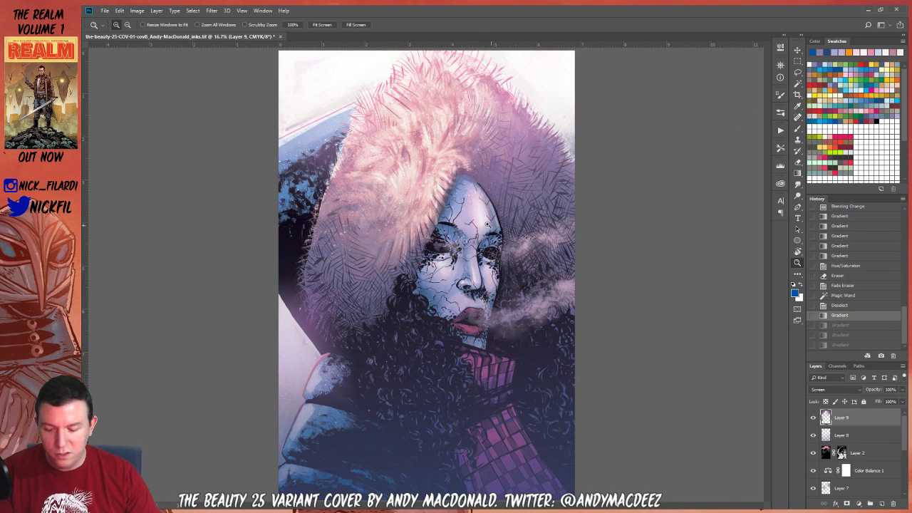
pyautogui.press('g')
pyautogui.moveTo(481, 223); pyautogui.dragTo(498, 235)
pyautogui.hotkey('ctrl', 'z')
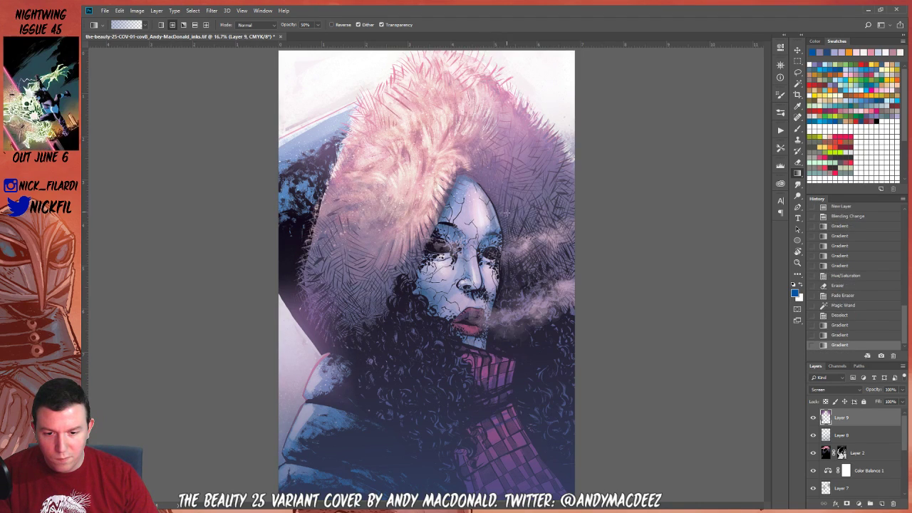
pyautogui.click(841, 316)
pyautogui.click(839, 328)
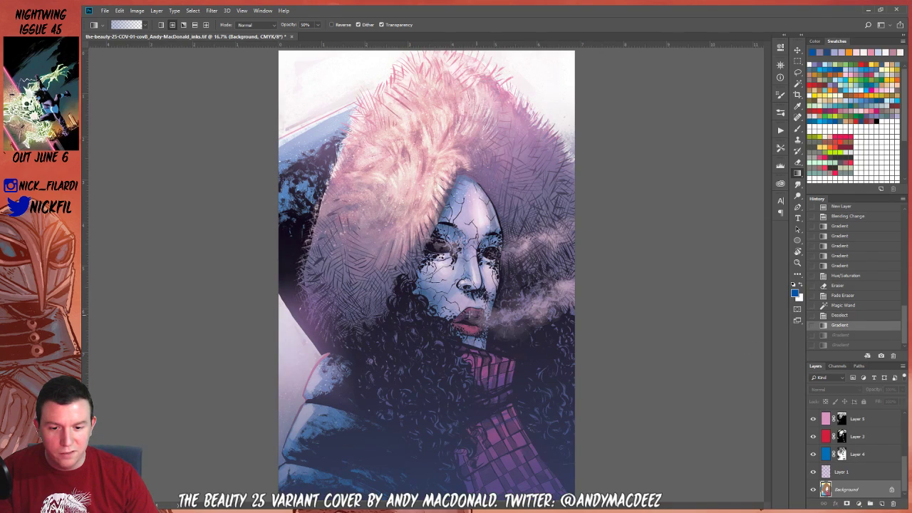
# Reselect Layer 9 and set the foreground color to a pink swatch after inspecting the face and hair
pyautogui.press('z')
pyautogui.keyDown('alt'); pyautogui.click(463, 323); pyautogui.keyUp('alt')
pyautogui.click(462, 322)
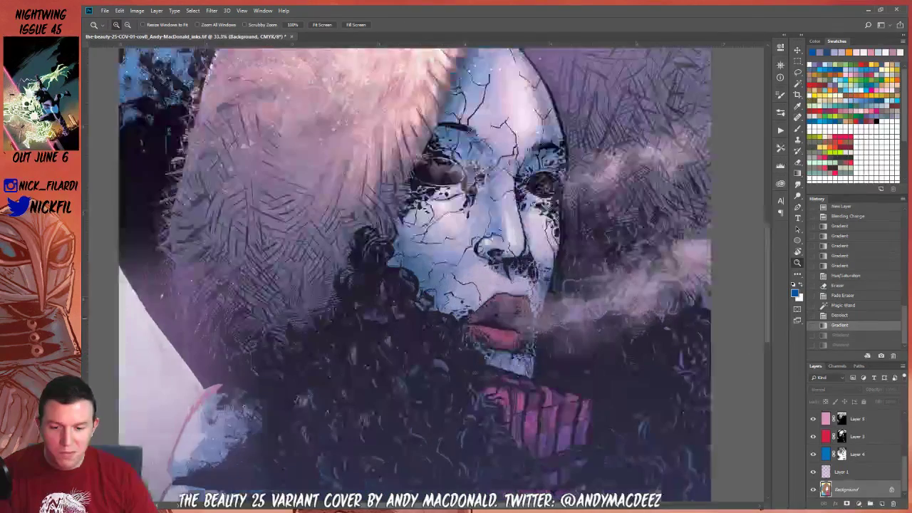
pyautogui.click(442, 316)
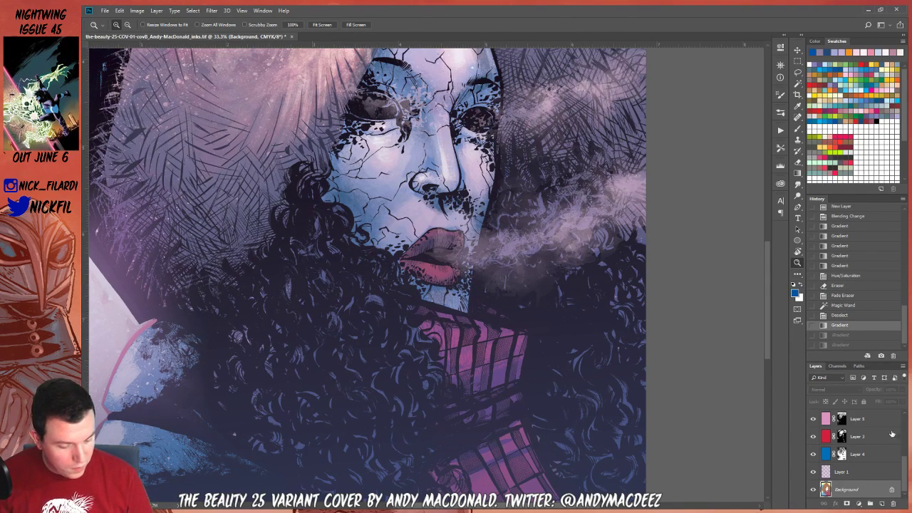
pyautogui.scroll(2, 901, 436)
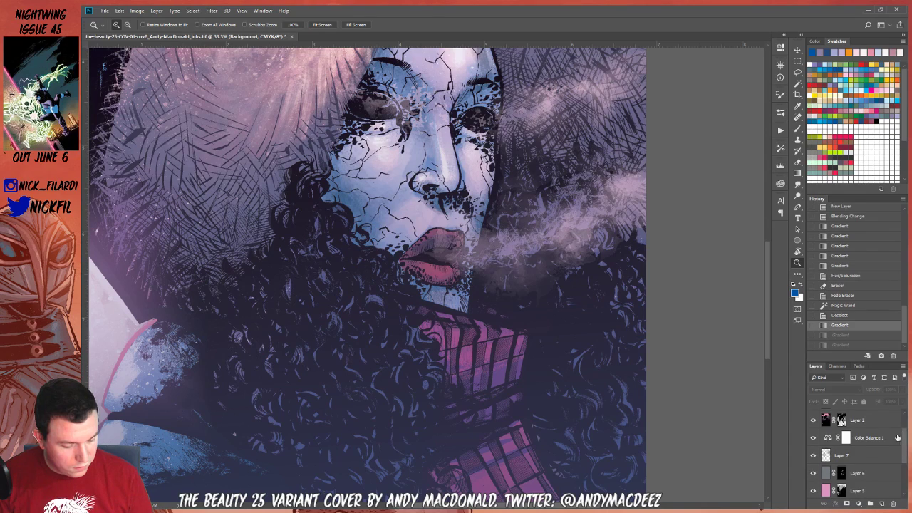
pyautogui.scroll(2, 903, 442)
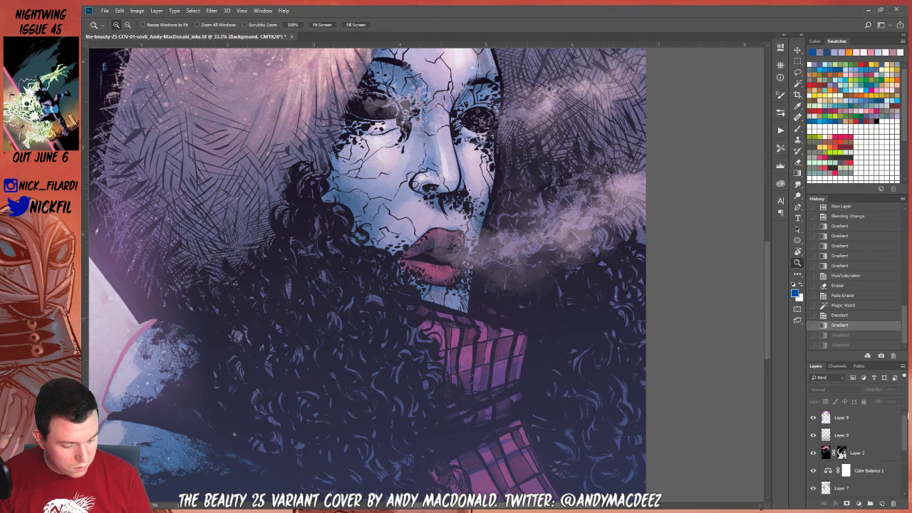
pyautogui.click(864, 418)
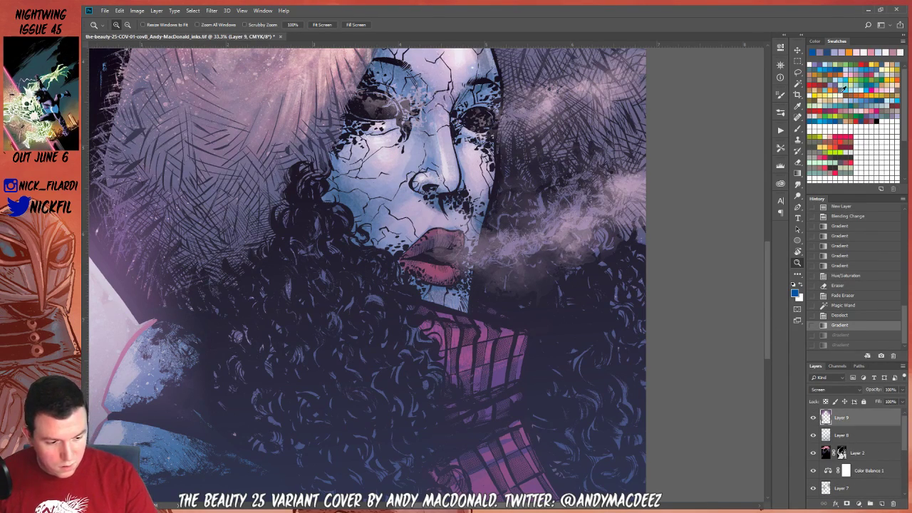
pyautogui.click(876, 106)
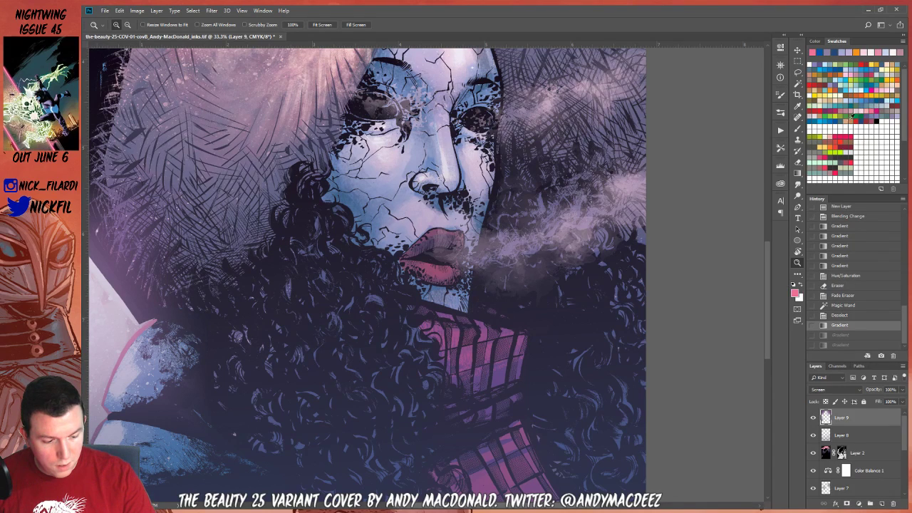
pyautogui.keyDown('alt'); pyautogui.click(547, 350); pyautogui.keyUp('alt')
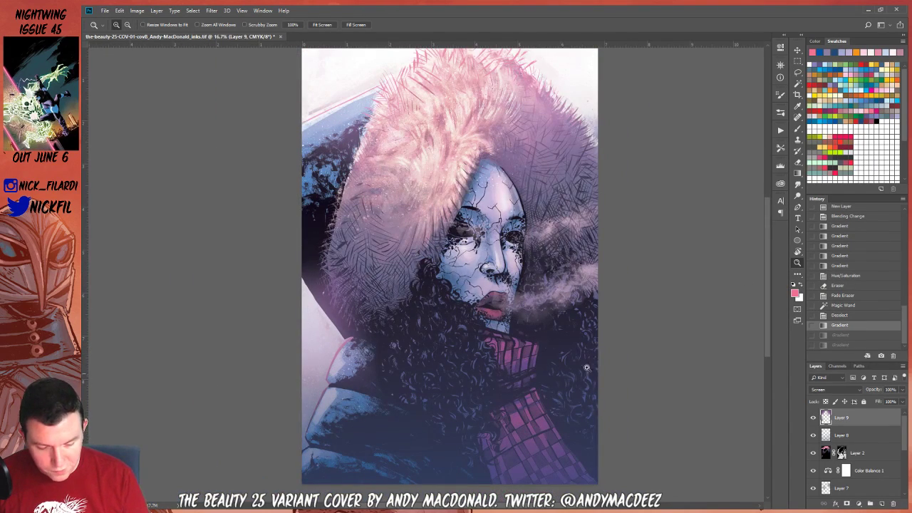
# Switch to the Brush tool and choose the small speckled round brush from the NORMCORE presets
pyautogui.click(797, 171)
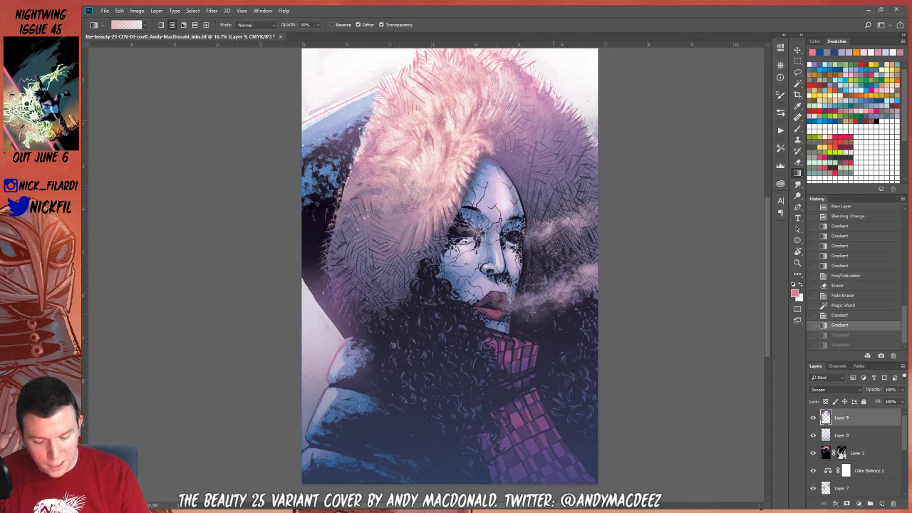
pyautogui.click(798, 129)
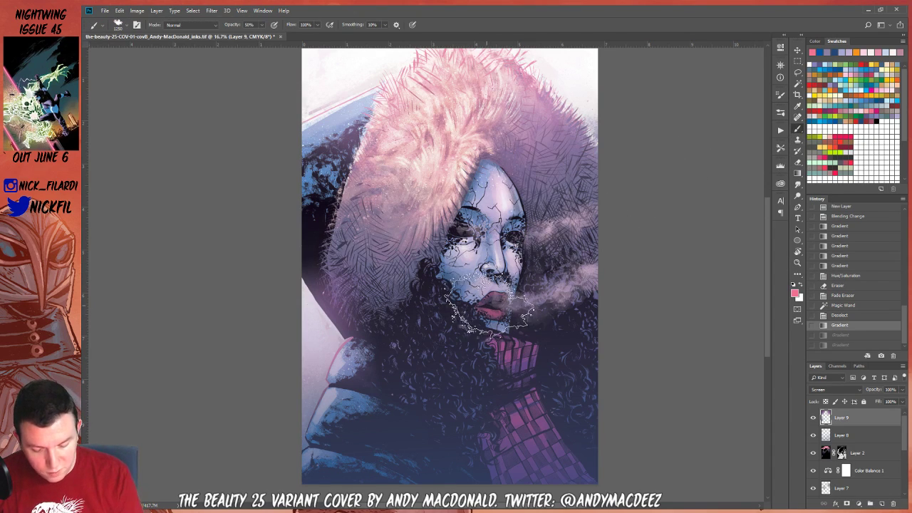
pyautogui.click(120, 24)
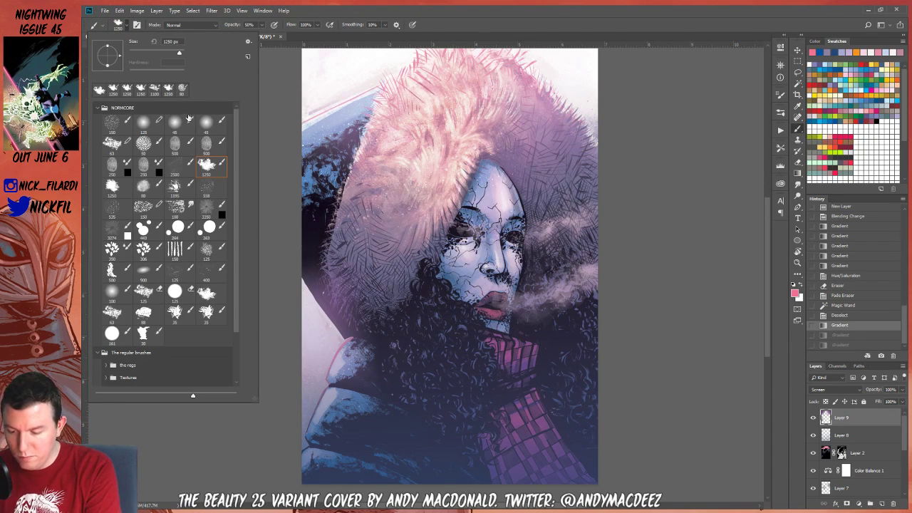
pyautogui.click(144, 124)
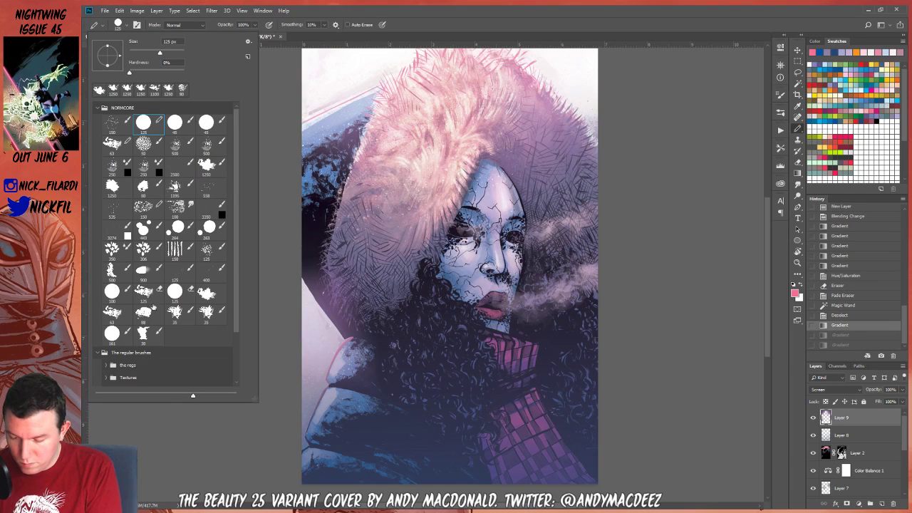
pyautogui.doubleClick(145, 146)
pyautogui.click(651, 267)
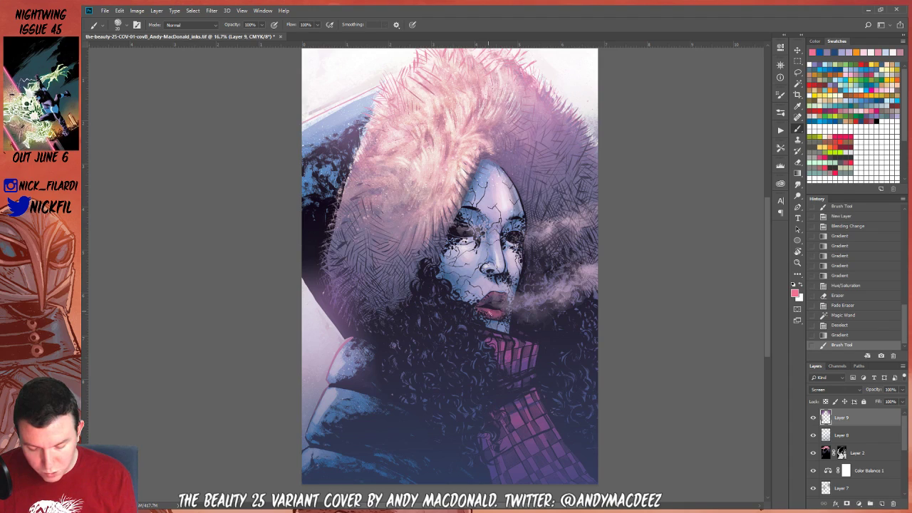
# Paint soft pink highlights on the lips on Layer 9 with the brush at 50% opacity, redoing the upper-lip stroke
pyautogui.moveTo(488, 306); pyautogui.dragTo(491, 314)
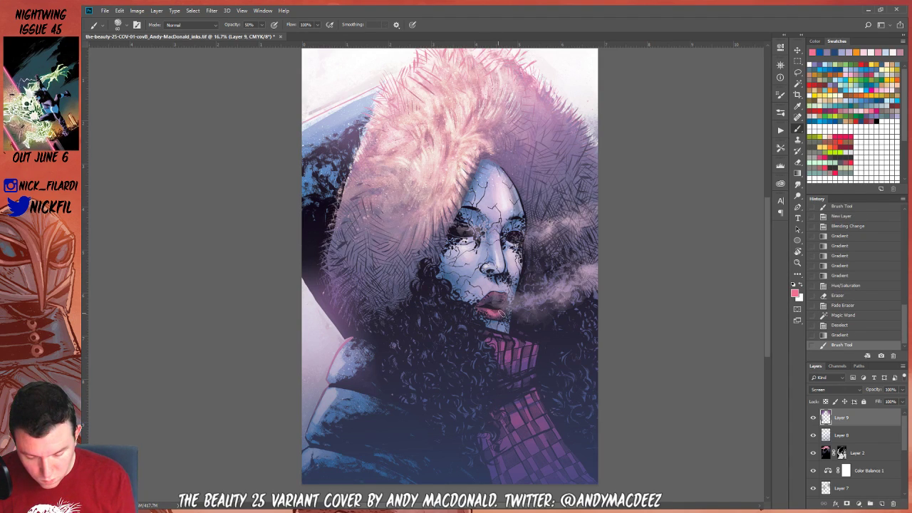
pyautogui.moveTo(500, 312)
pyautogui.mouseDown()
pyautogui.moveTo(490, 318)
pyautogui.moveTo(500, 314)
pyautogui.moveTo(489, 302)
pyautogui.moveTo(508, 302)
pyautogui.mouseUp()
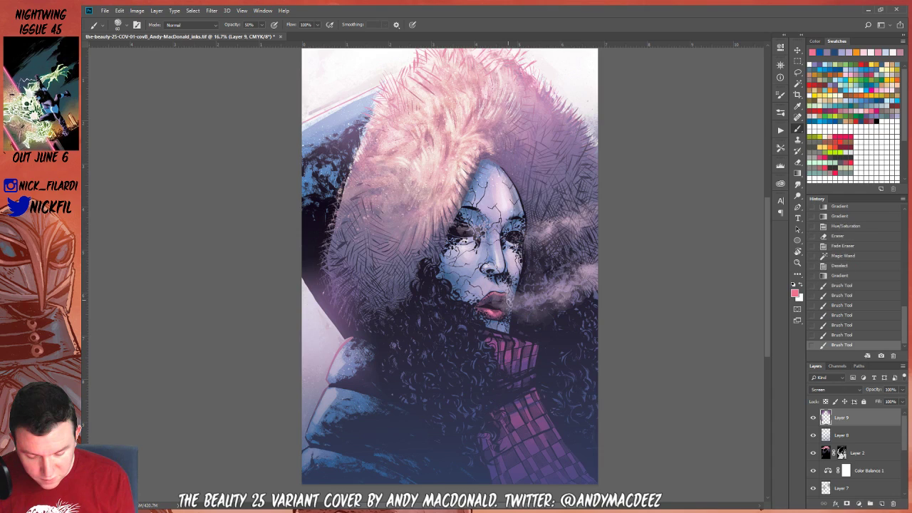
pyautogui.hotkey('ctrl', 'z')
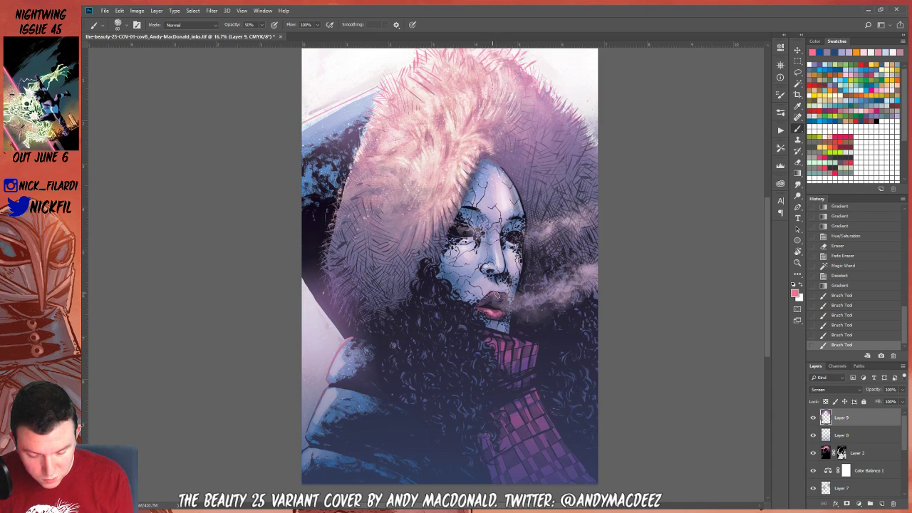
pyautogui.click(495, 293)
pyautogui.click(797, 262)
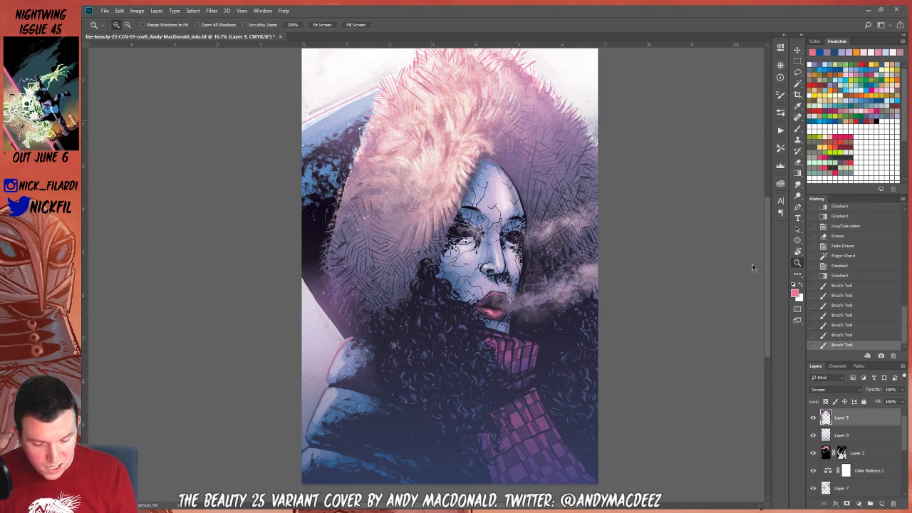
pyautogui.keyDown('alt'); pyautogui.click(555, 296); pyautogui.keyUp('alt')
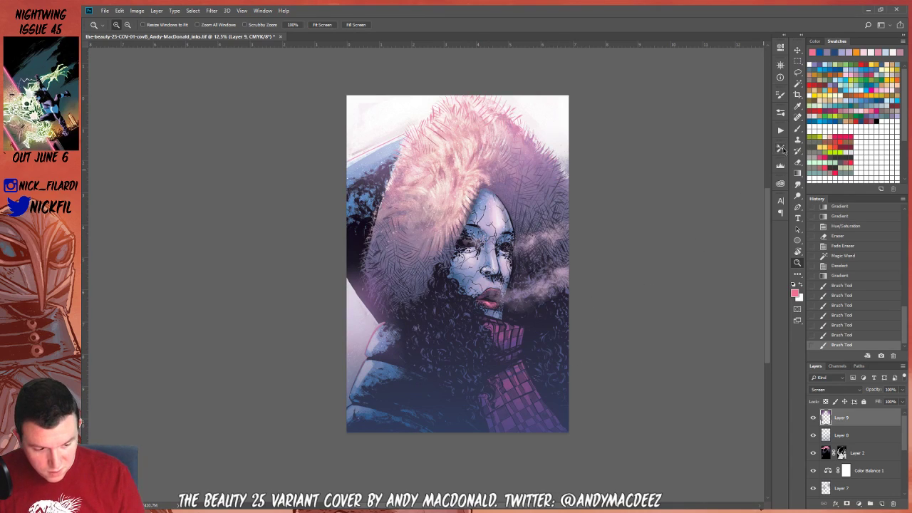
pyautogui.click(797, 130)
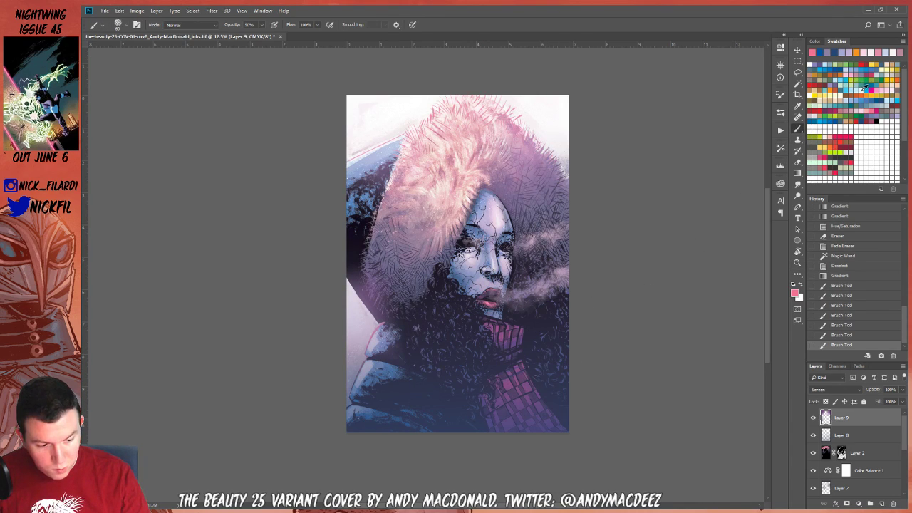
# Try painting pale blue highlights around the nose and eyes on Layer 9, raising the brush opacity to 100% partway through
pyautogui.click(864, 87)
pyautogui.click(495, 267)
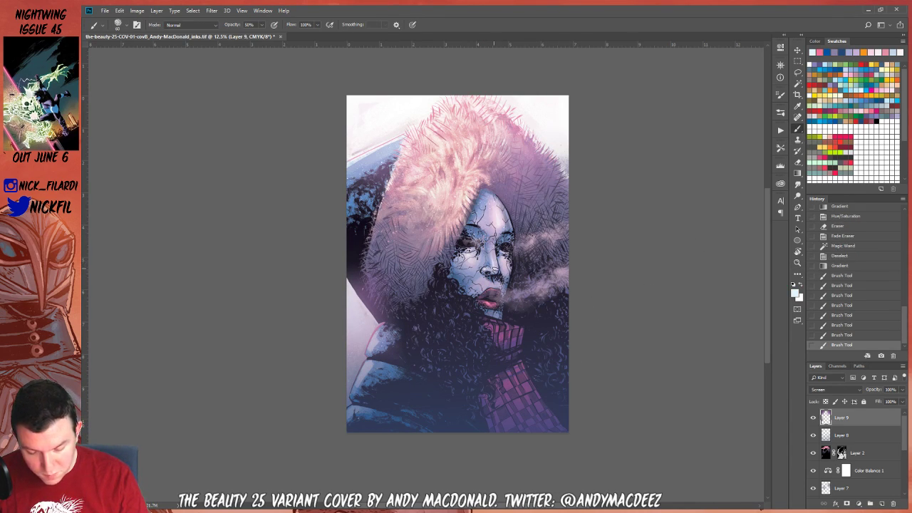
pyautogui.click(494, 261)
pyautogui.click(493, 251)
pyautogui.click(495, 270)
pyautogui.click(495, 269)
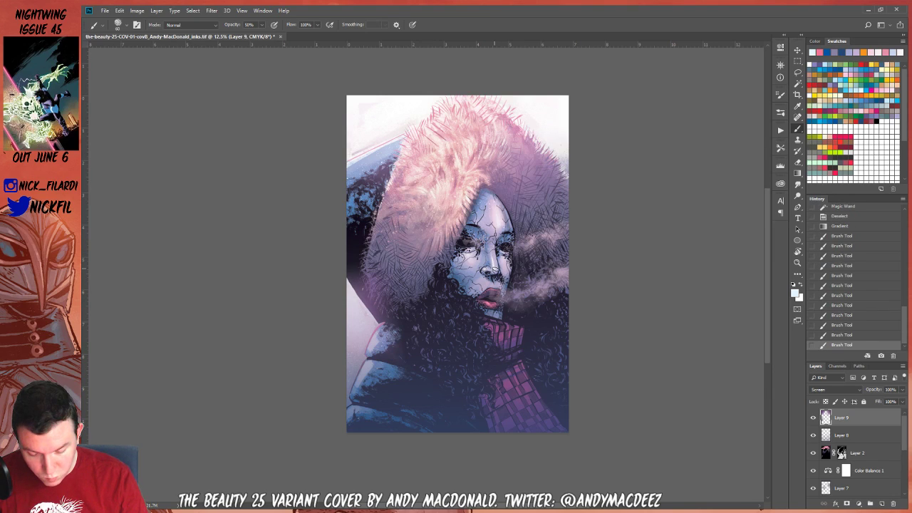
pyautogui.click(496, 270)
pyautogui.hotkey('ctrl', 'z')
pyautogui.press('0')
pyautogui.click(493, 268)
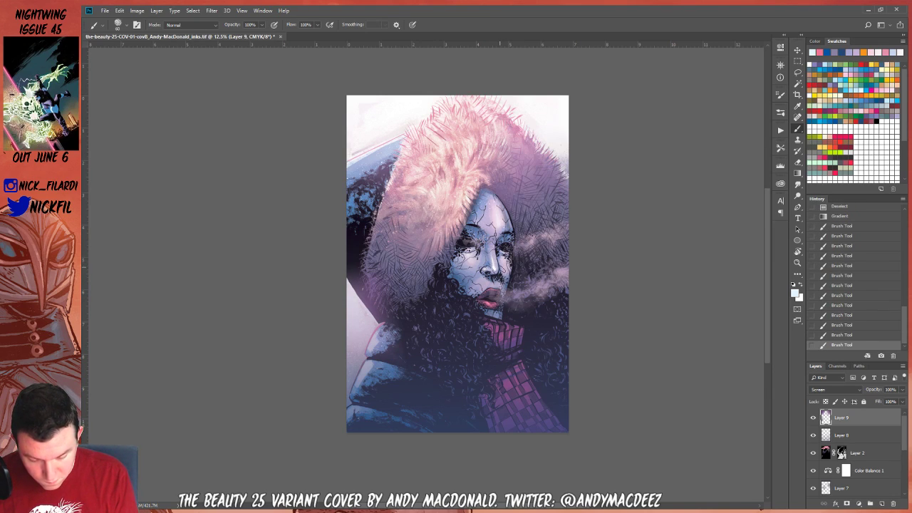
pyautogui.click(487, 270)
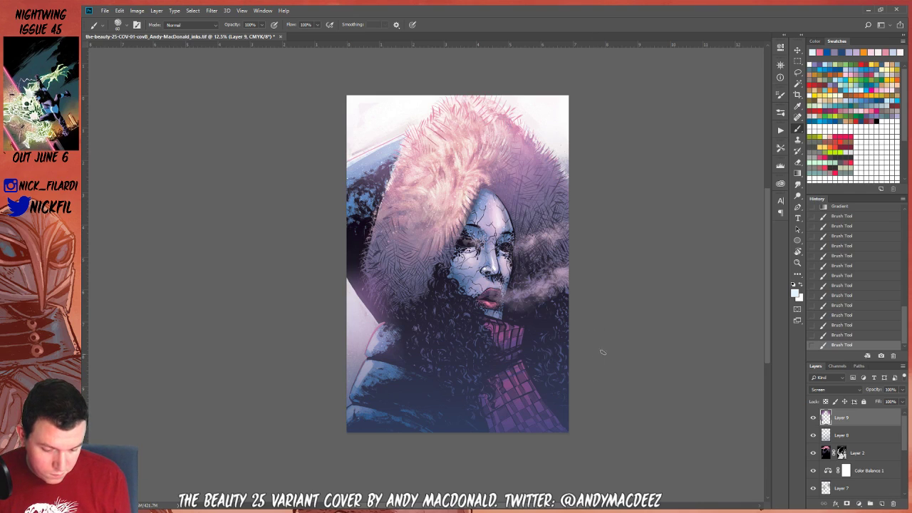
# Examine the face up close, comparing the artwork with Layer 9 and Layer 8 each hidden and shown
pyautogui.keyDown('alt'); pyautogui.click(567, 314); pyautogui.keyUp('alt')
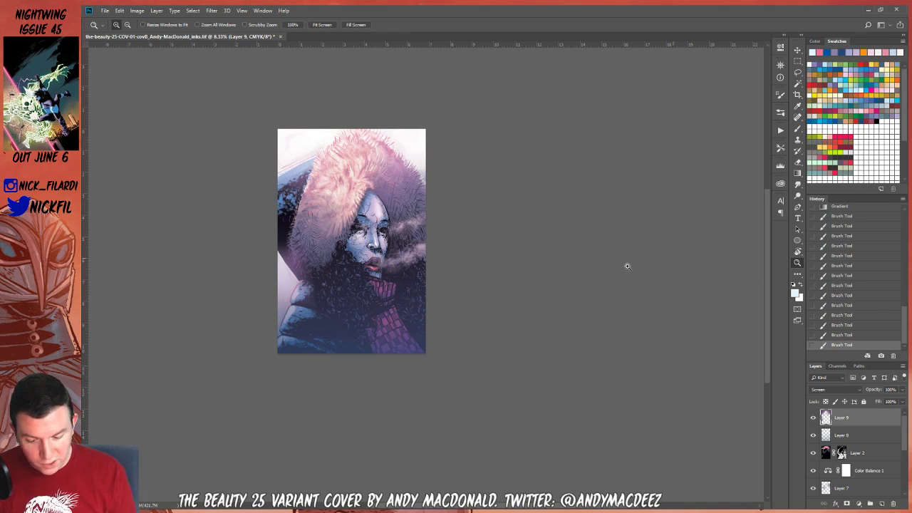
pyautogui.click(360, 235)
pyautogui.click(432, 294)
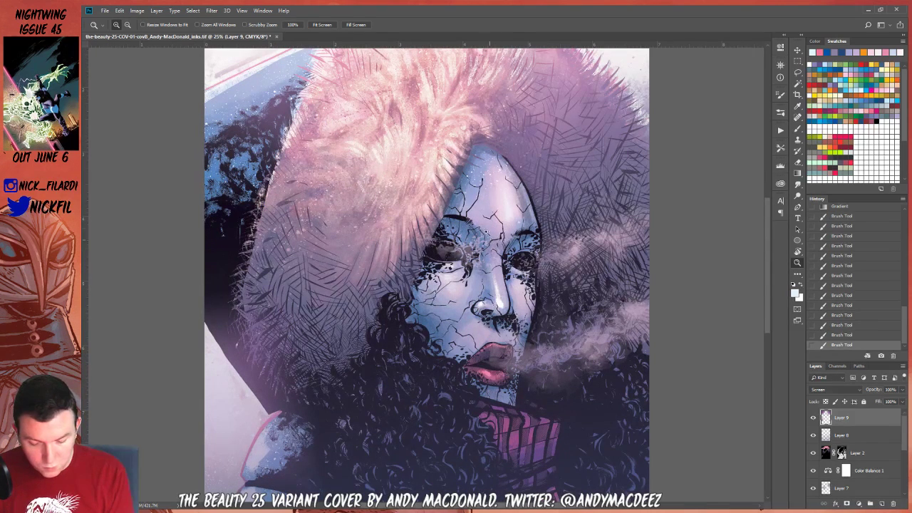
pyautogui.click(854, 436)
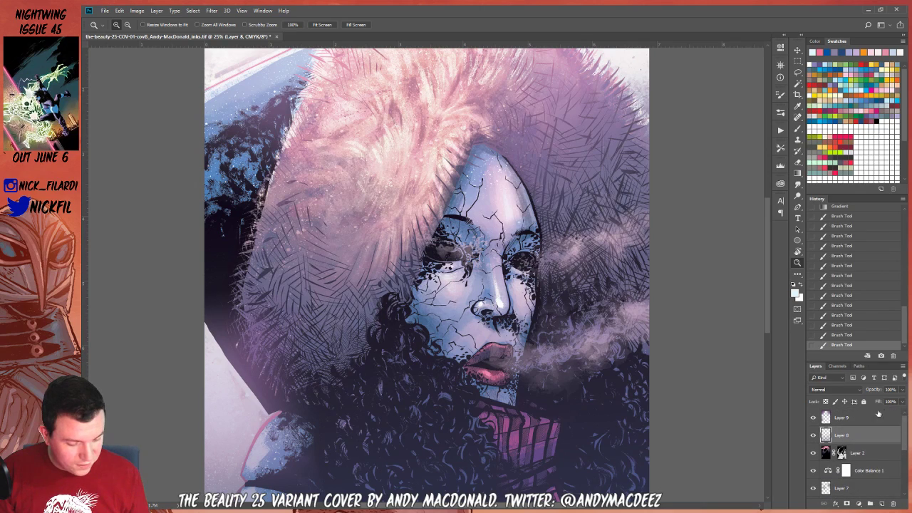
pyautogui.click(813, 419)
pyautogui.click(813, 419)
pyautogui.click(813, 436)
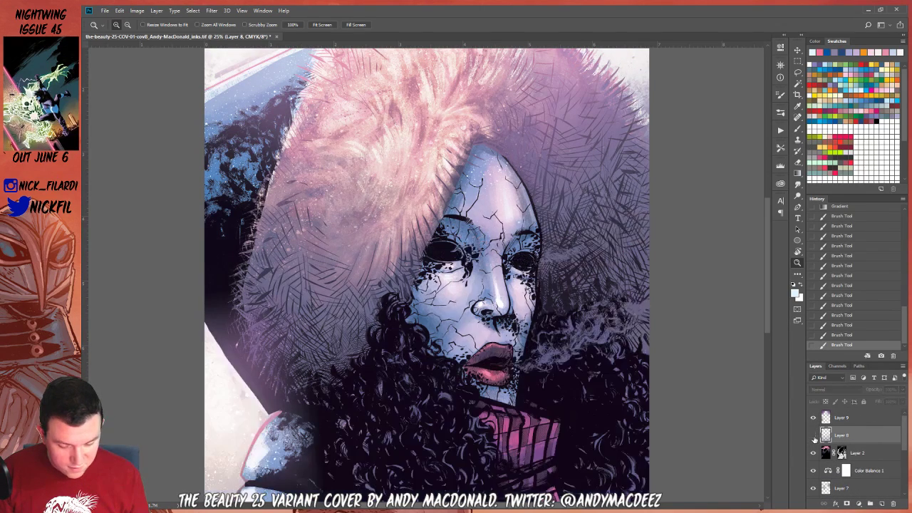
pyautogui.click(814, 436)
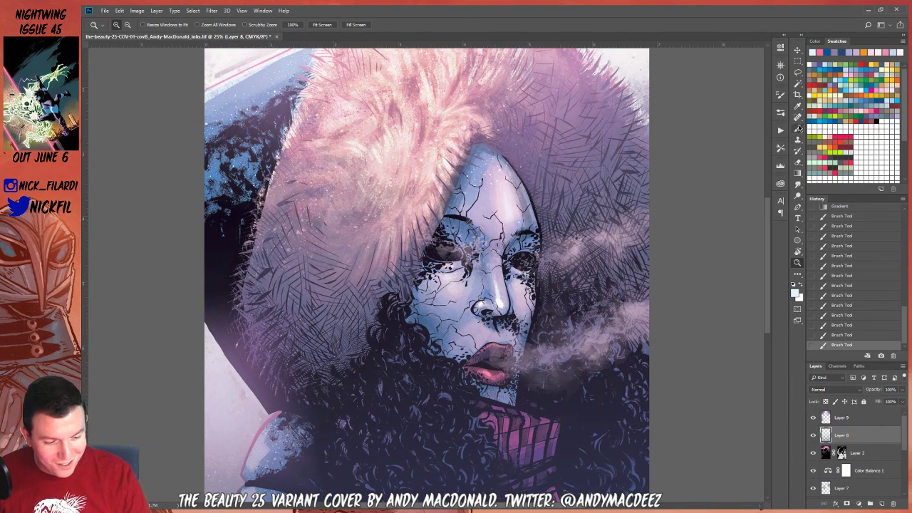
# Revert Layer 9 to the first Brush Tool state after the gradient, and try erasing around the shadowed eye before undoing it
pyautogui.click(797, 129)
pyautogui.click(797, 162)
pyautogui.click(844, 418)
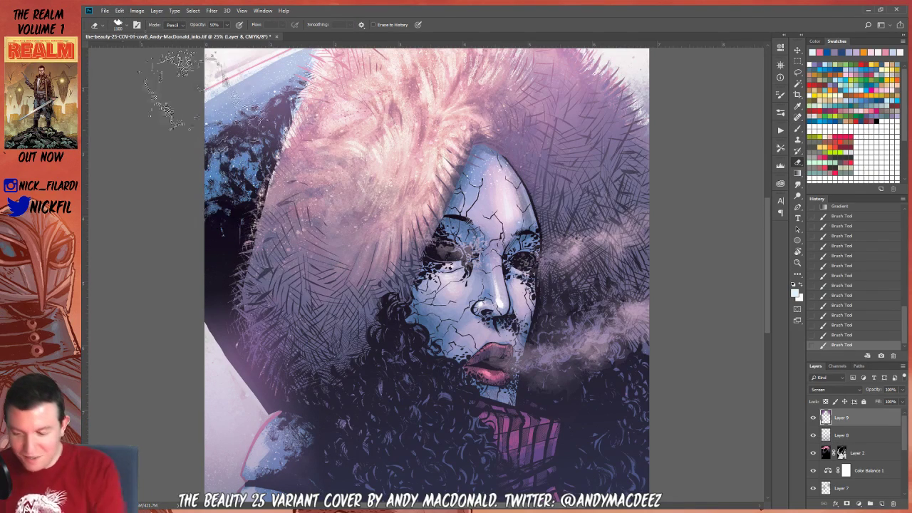
pyautogui.click(840, 216)
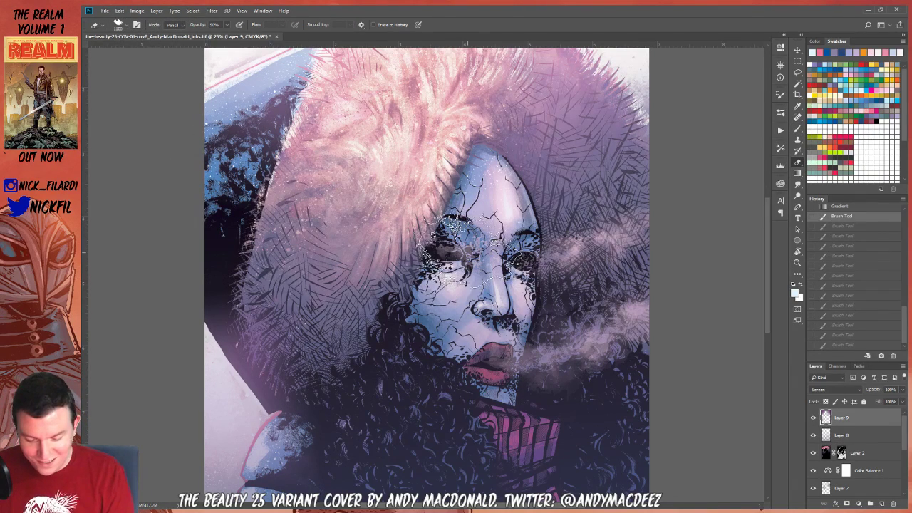
pyautogui.moveTo(459, 239); pyautogui.dragTo(456, 249)
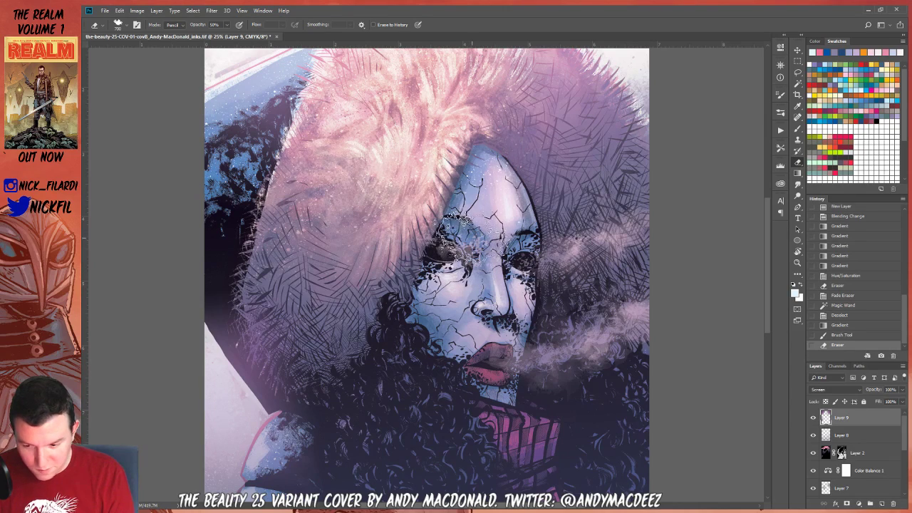
pyautogui.hotkey('ctrl', 'z')
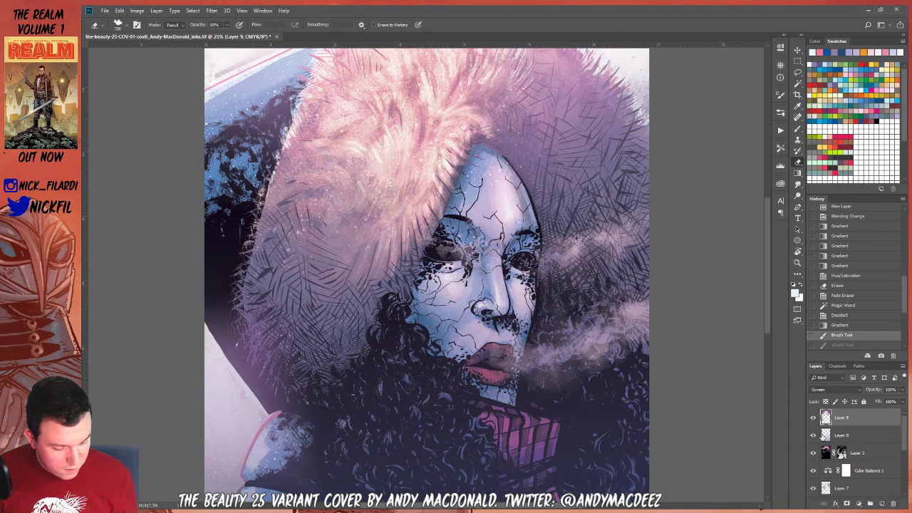
# Erase the haze over the eyes, nose and forehead on Layer 8 with the textured eraser, and check the whole cover
pyautogui.click(809, 438)
pyautogui.moveTo(466, 221)
pyautogui.mouseDown()
pyautogui.moveTo(498, 235)
pyautogui.moveTo(470, 285)
pyautogui.mouseUp()
pyautogui.moveTo(441, 257); pyautogui.dragTo(499, 278)
pyautogui.moveTo(463, 206)
pyautogui.mouseDown()
pyautogui.moveTo(499, 228)
pyautogui.moveTo(493, 186)
pyautogui.mouseUp()
pyautogui.scroll(1, 512, 264)
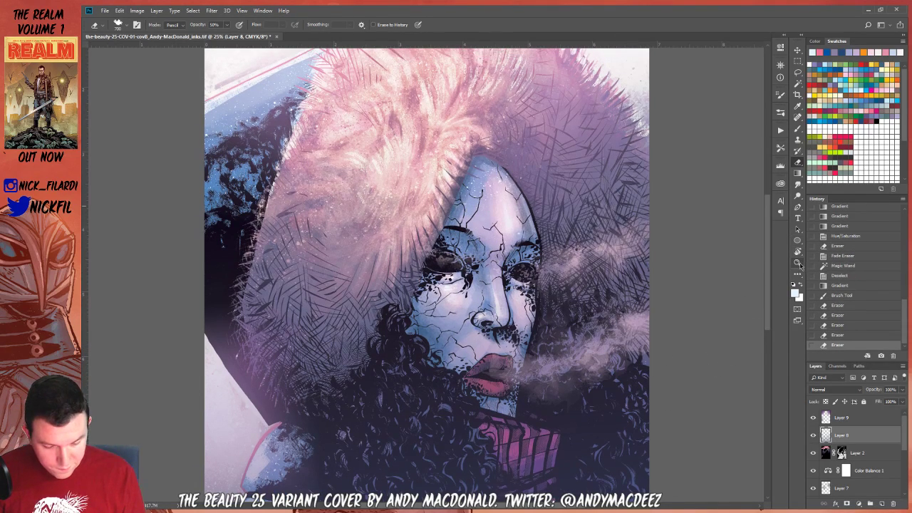
pyautogui.click(797, 262)
pyautogui.scroll(-3, 561, 319)
pyautogui.press('r')
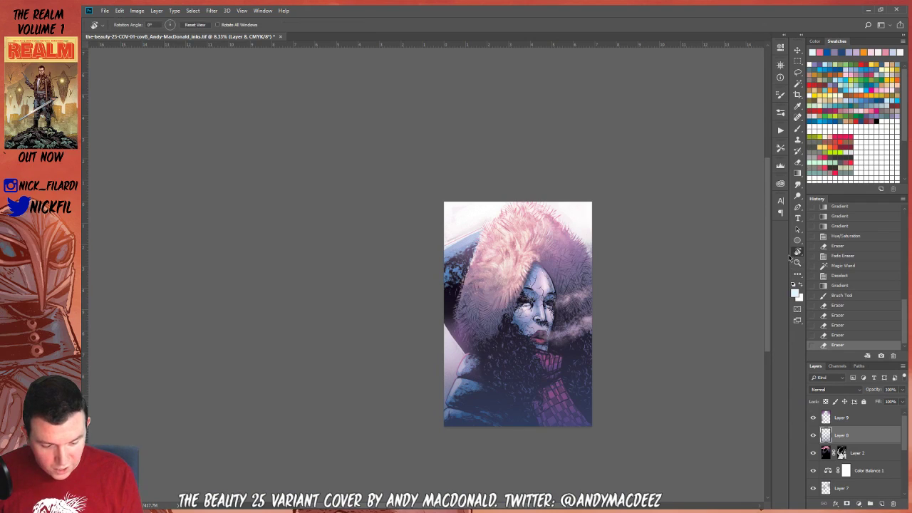
pyautogui.click(797, 262)
pyautogui.click(537, 313)
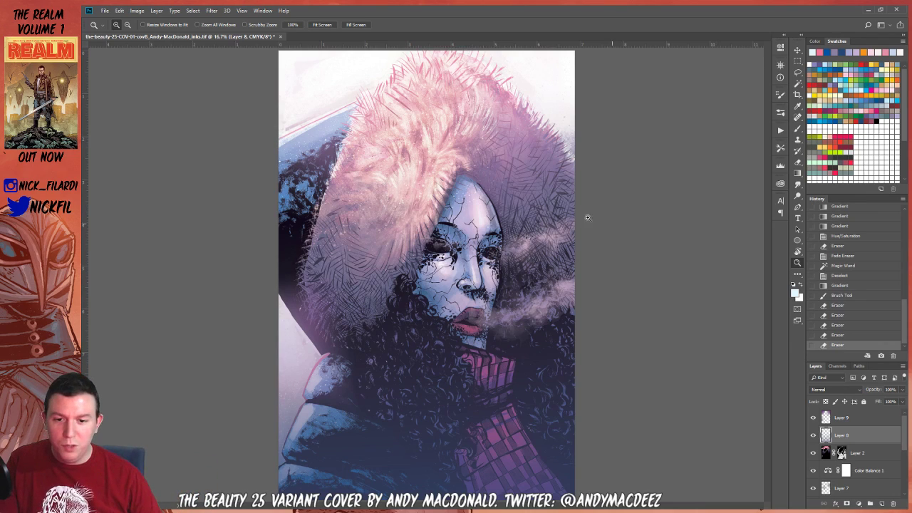
pyautogui.keyDown('alt'); pyautogui.click(489, 203); pyautogui.keyUp('alt')
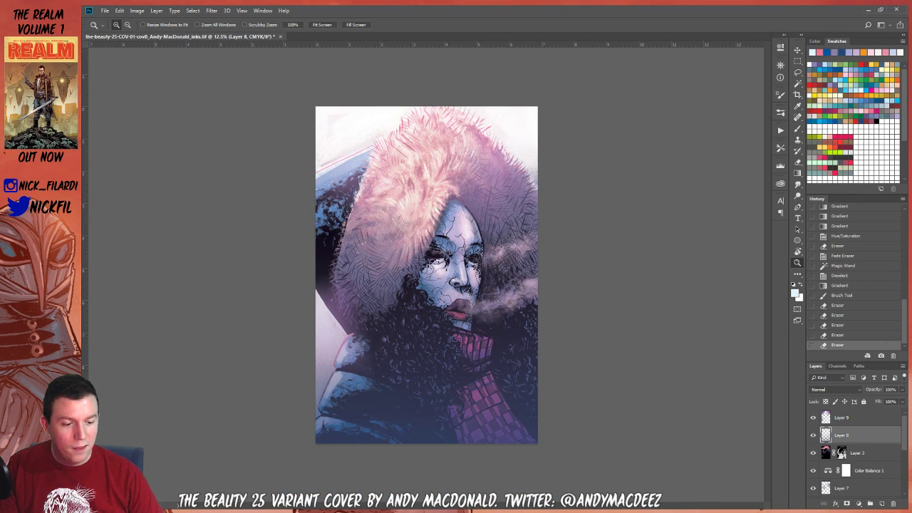
# Create a new layer, move it above Layer 9, and set the foreground color to a light blue swatch
pyautogui.click(881, 504)
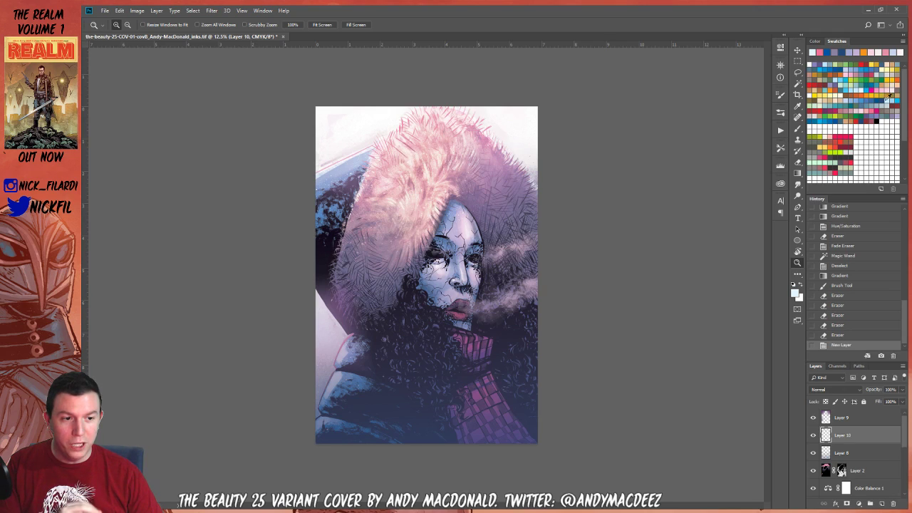
pyautogui.click(891, 105)
pyautogui.moveTo(863, 438); pyautogui.dragTo(863, 413)
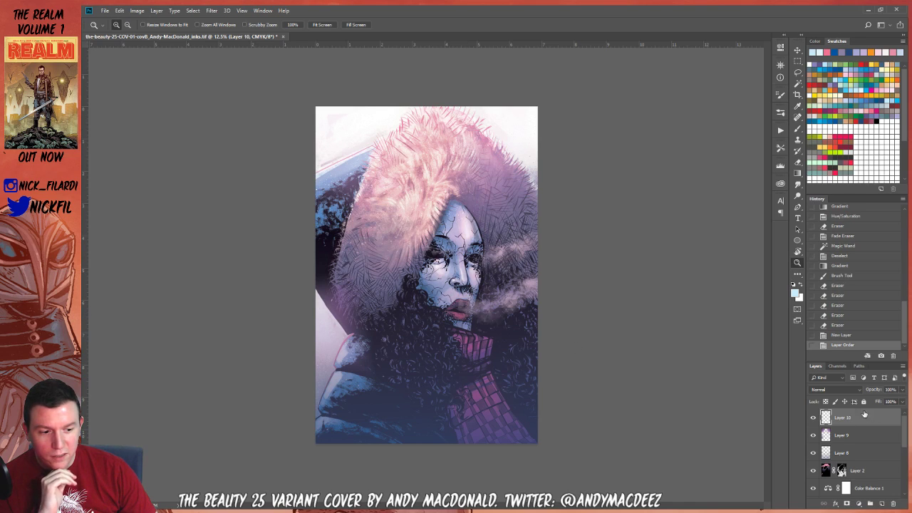
# Compare the cover with its earlier Brush Tool history state and with Layers 9, 8 and 10 each hidden and shown
pyautogui.click(844, 275)
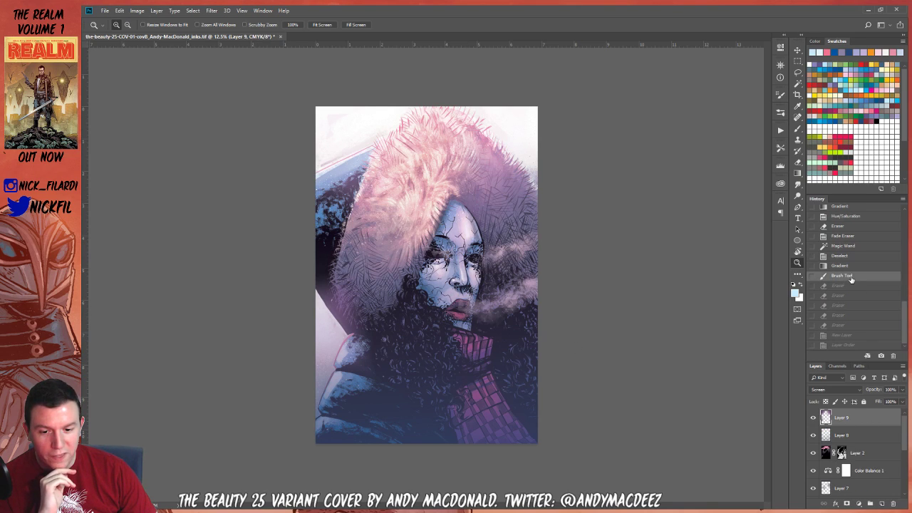
pyautogui.click(842, 345)
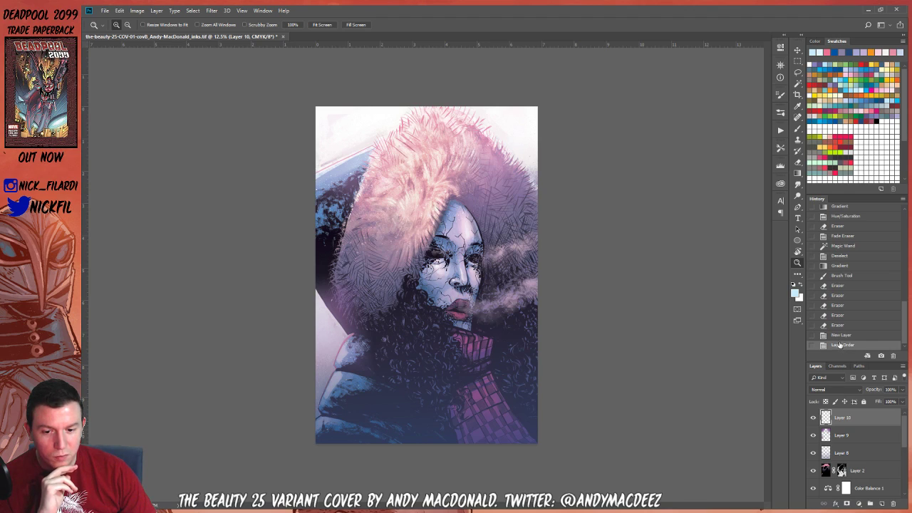
pyautogui.click(813, 435)
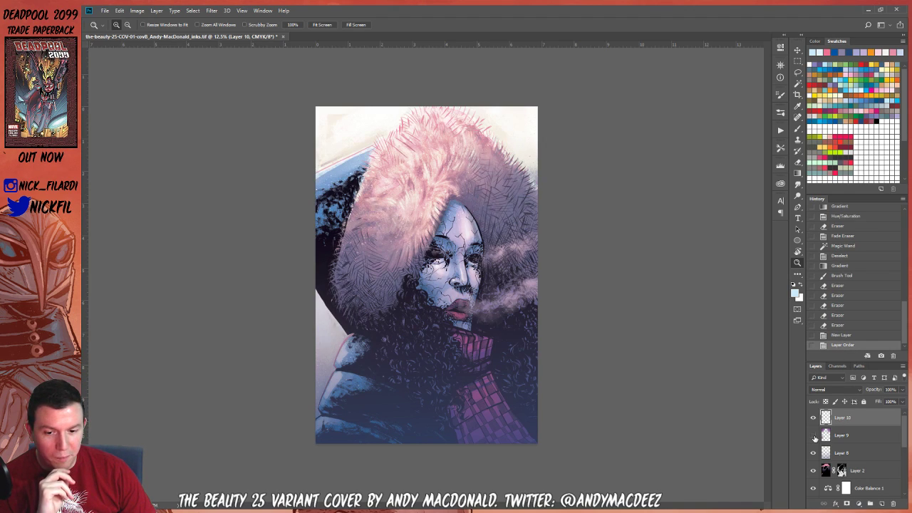
pyautogui.click(813, 435)
pyautogui.click(813, 453)
pyautogui.click(814, 453)
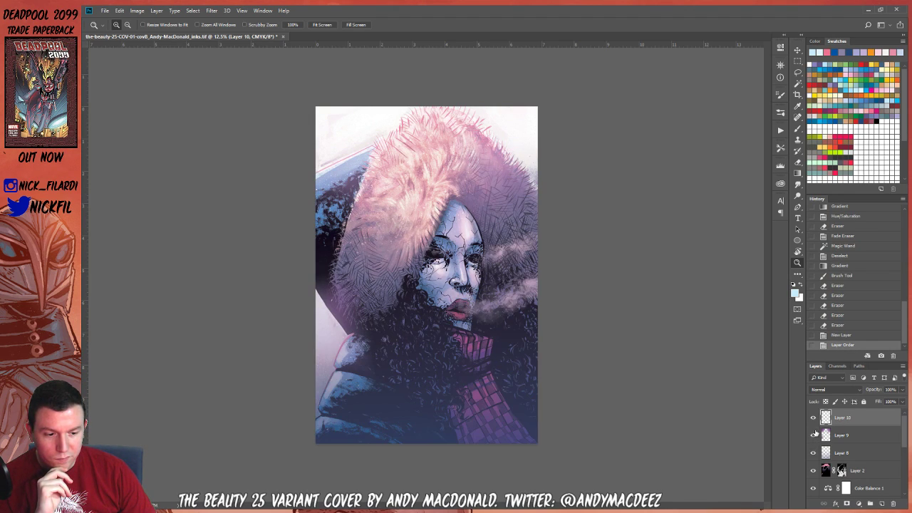
pyautogui.click(814, 418)
pyautogui.click(813, 418)
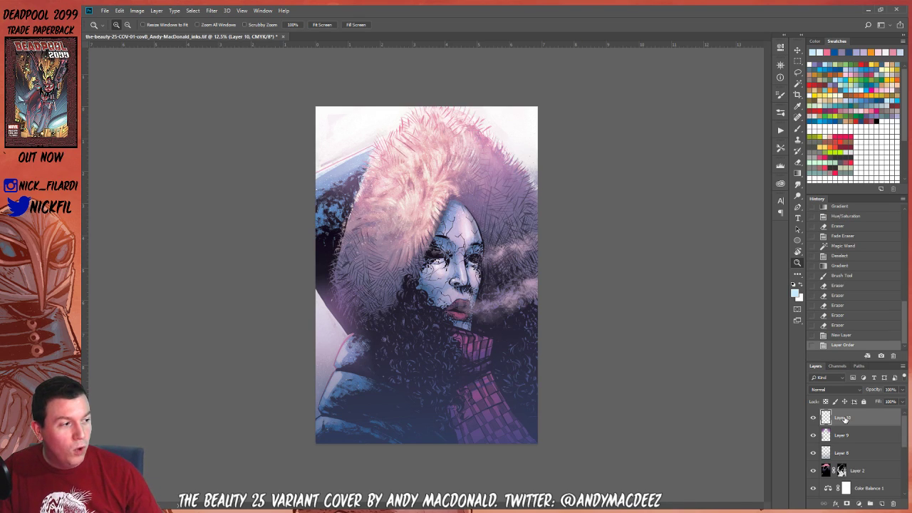
# Switch to the Gradient tool and set Layer 10's blending mode to Screen
pyautogui.click(438, 269)
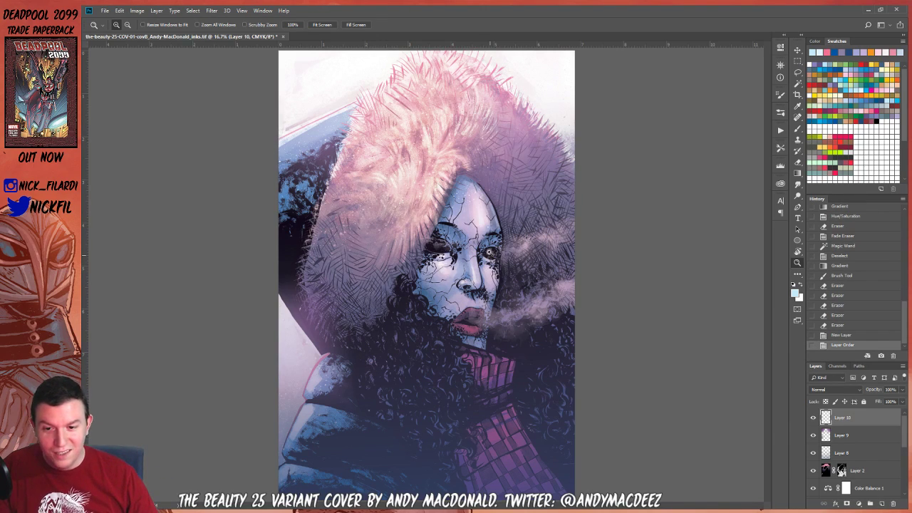
pyautogui.keyDown('alt'); pyautogui.click(459, 186); pyautogui.keyUp('alt')
pyautogui.press('g')
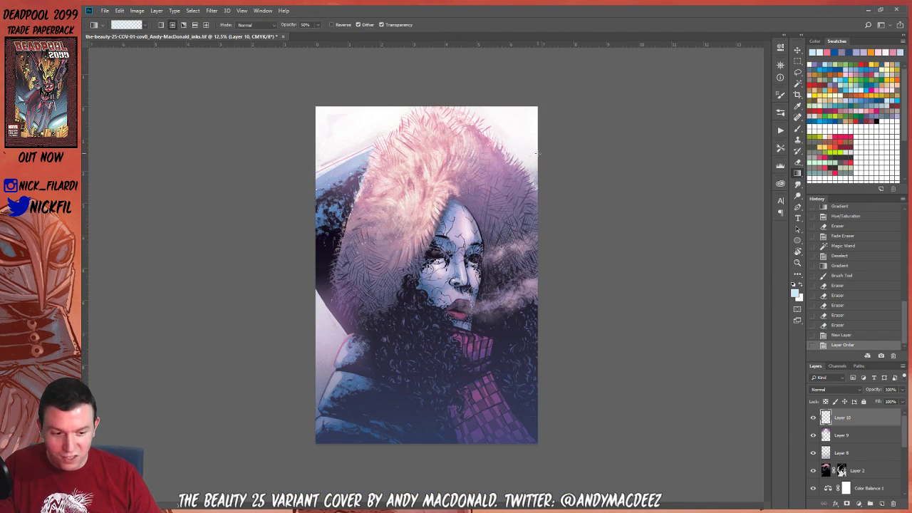
pyautogui.click(834, 389)
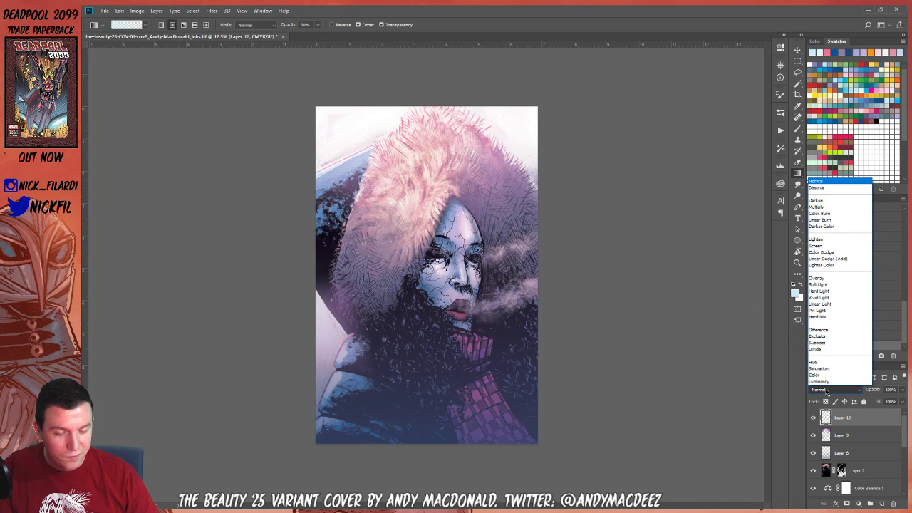
pyautogui.click(834, 247)
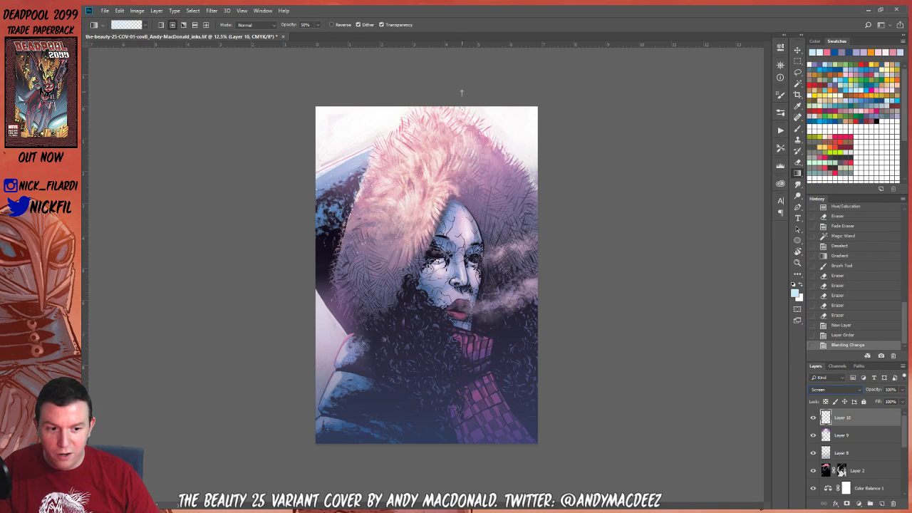
# Add light blue radial glows on Layer 10 over the hood's fur, the background beside the hood, and the breath vapor
pyautogui.moveTo(460, 92); pyautogui.dragTo(469, 153)
pyautogui.moveTo(472, 99); pyautogui.dragTo(472, 132)
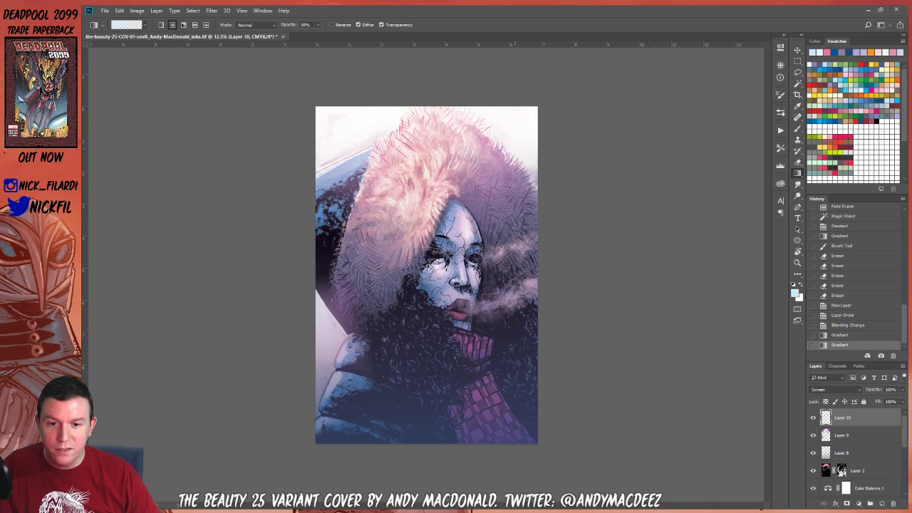
pyautogui.moveTo(511, 184); pyautogui.dragTo(498, 207)
pyautogui.moveTo(332, 127); pyautogui.dragTo(345, 192)
pyautogui.moveTo(573, 283); pyautogui.dragTo(534, 281)
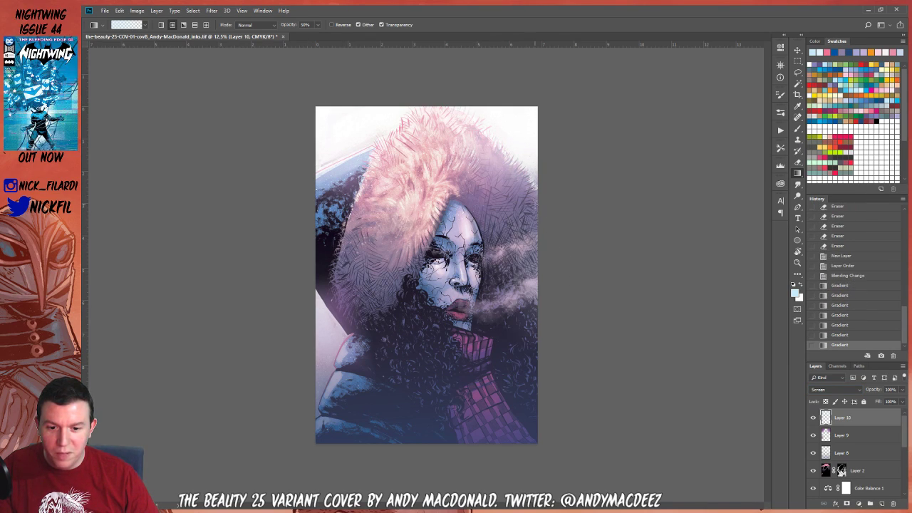
pyautogui.rightClick(474, 191)
pyautogui.press('Escape')
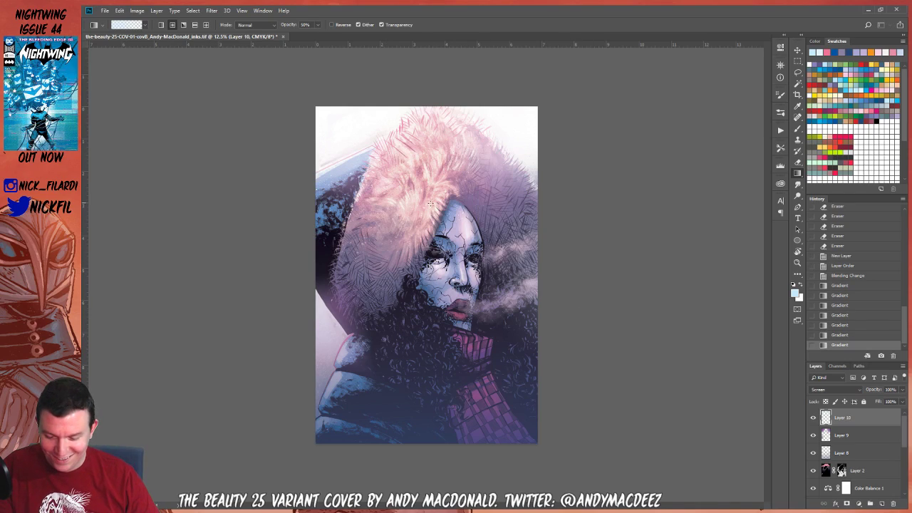
# Stamp light blue snow speckles over the whole cover on Layer 10 with a 5000 px speckle brush at 100% opacity
pyautogui.press('b')
pyautogui.rightClick(507, 264)
pyautogui.doubleClick(512, 270)
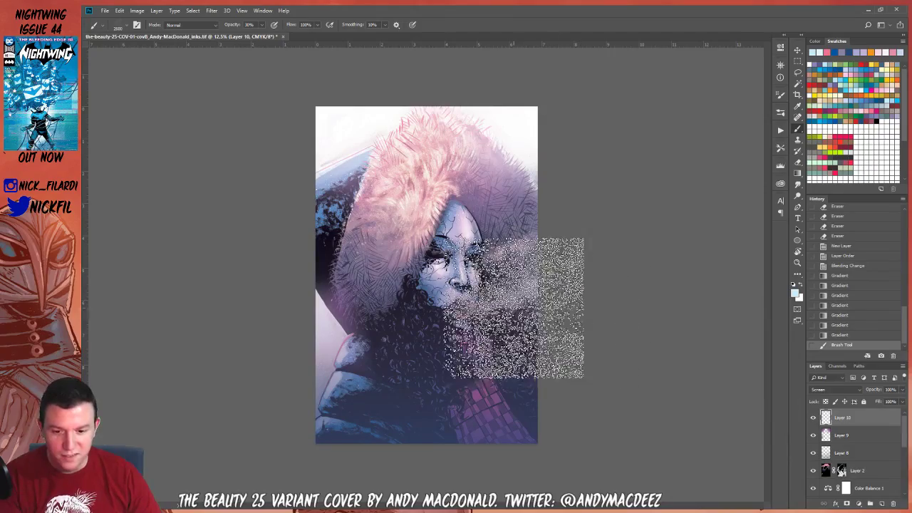
pyautogui.press(']')
pyautogui.press(']')
pyautogui.press(']')
pyautogui.press(']')
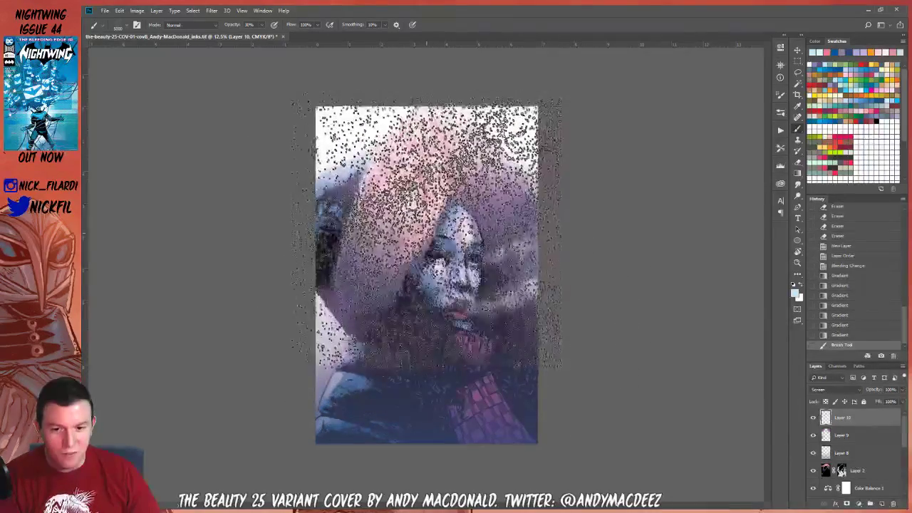
pyautogui.press('0')
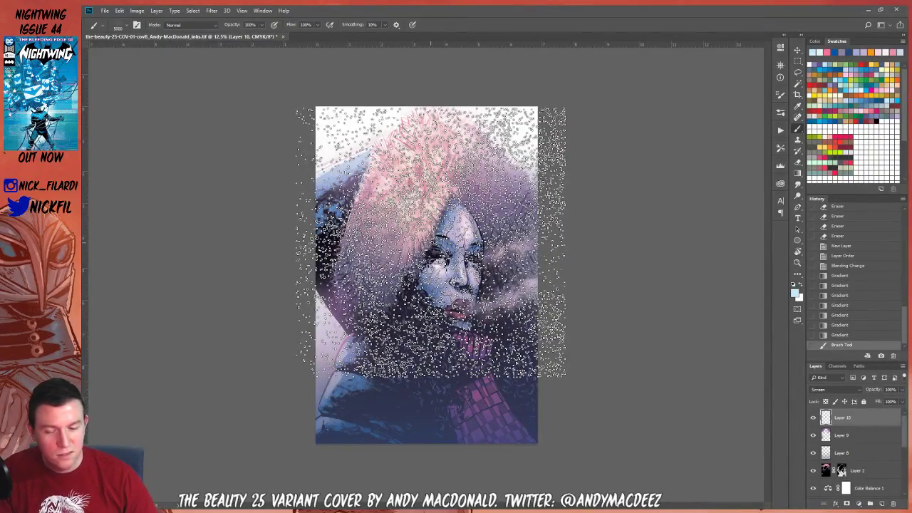
pyautogui.click(431, 242)
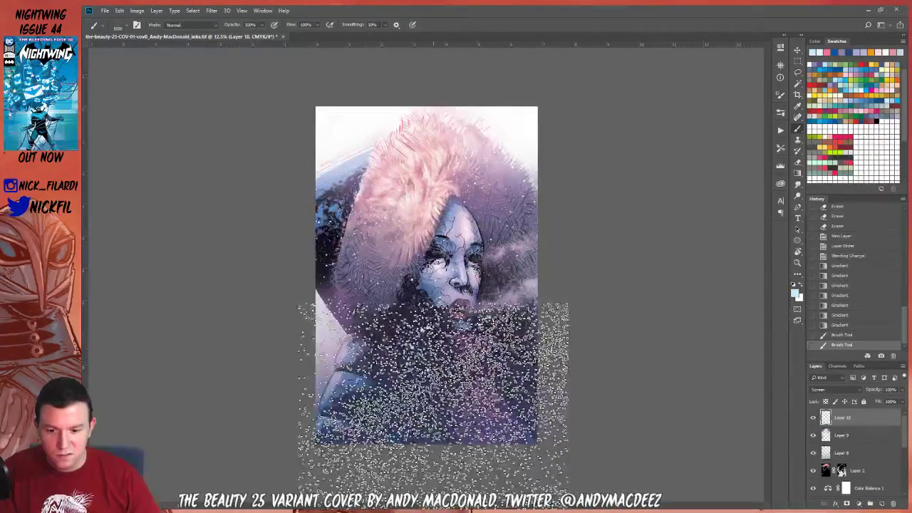
pyautogui.click(428, 385)
# Thin out the snow speckles over the hair and jacket on Layer 10 with a large textured eraser at 100% opacity
pyautogui.press('e')
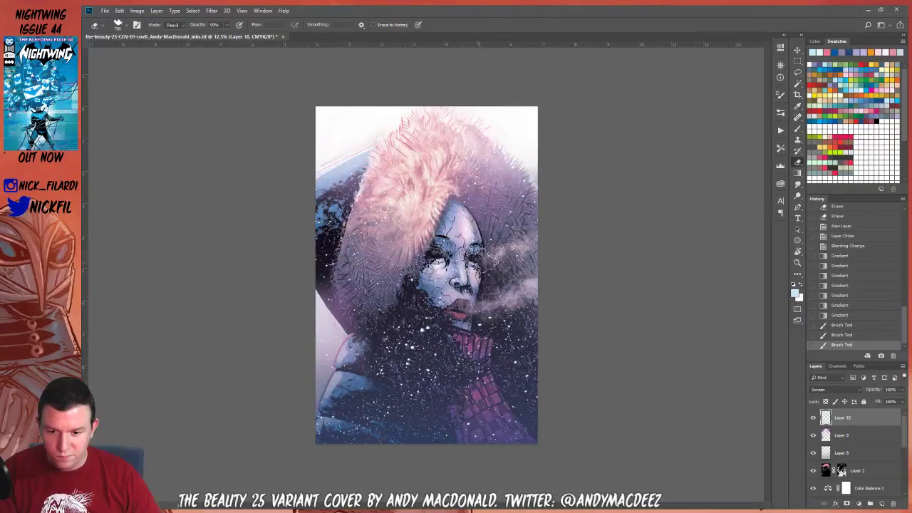
pyautogui.rightClick(413, 310)
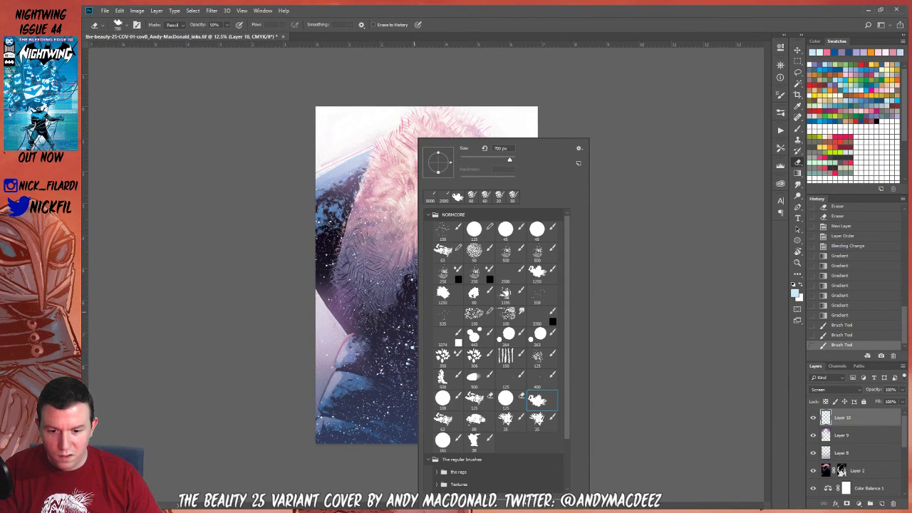
pyautogui.click(486, 402)
pyautogui.click(663, 348)
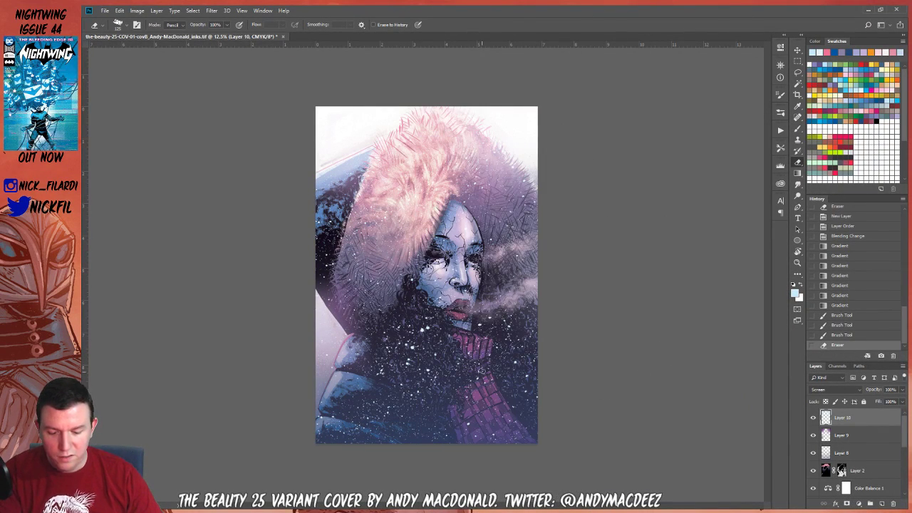
pyautogui.moveTo(426, 311)
pyautogui.mouseDown()
pyautogui.moveTo(427, 335)
pyautogui.moveTo(413, 311)
pyautogui.moveTo(409, 344)
pyautogui.mouseUp()
pyautogui.moveTo(406, 381)
pyautogui.mouseDown()
pyautogui.moveTo(395, 371)
pyautogui.moveTo(427, 359)
pyautogui.moveTo(384, 353)
pyautogui.moveTo(395, 409)
pyautogui.moveTo(441, 388)
pyautogui.moveTo(359, 419)
pyautogui.mouseUp()
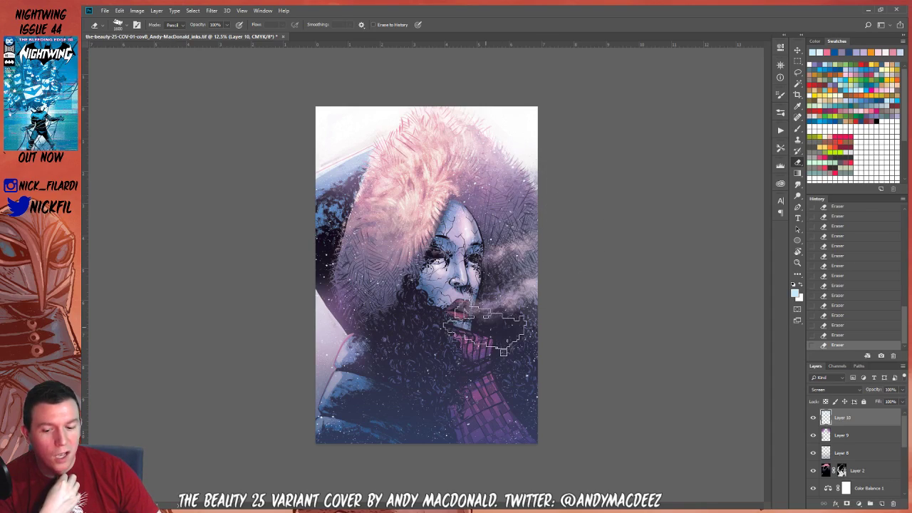
pyautogui.hotkey('alt', 'Tab')
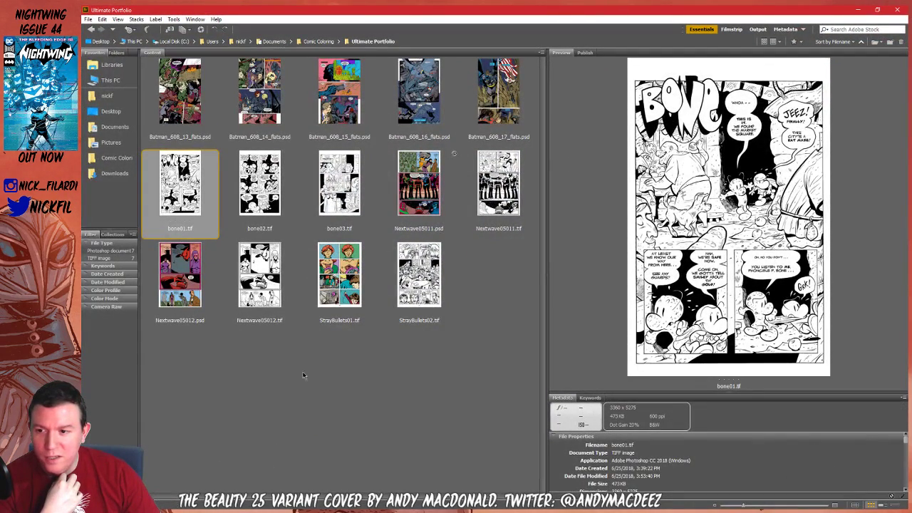
pyautogui.hotkey('alt', 'Tab')
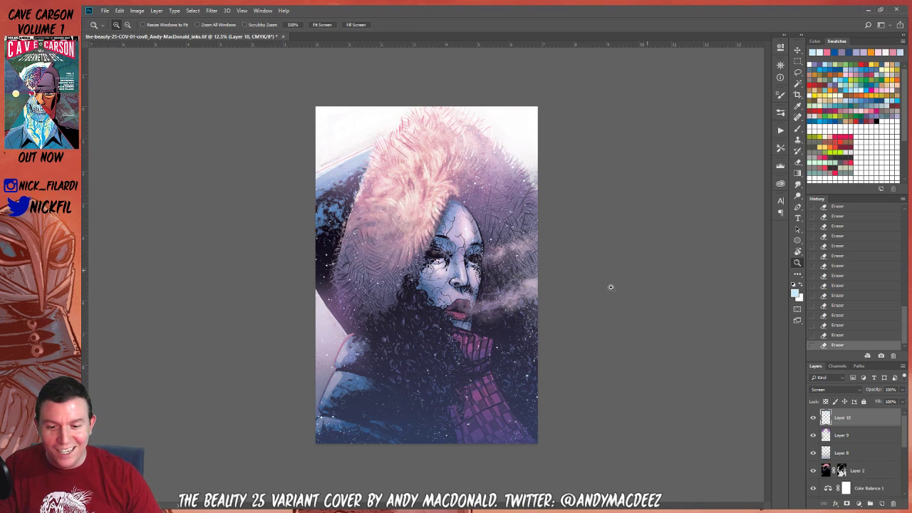
pyautogui.hotkey('ctrl', '-')
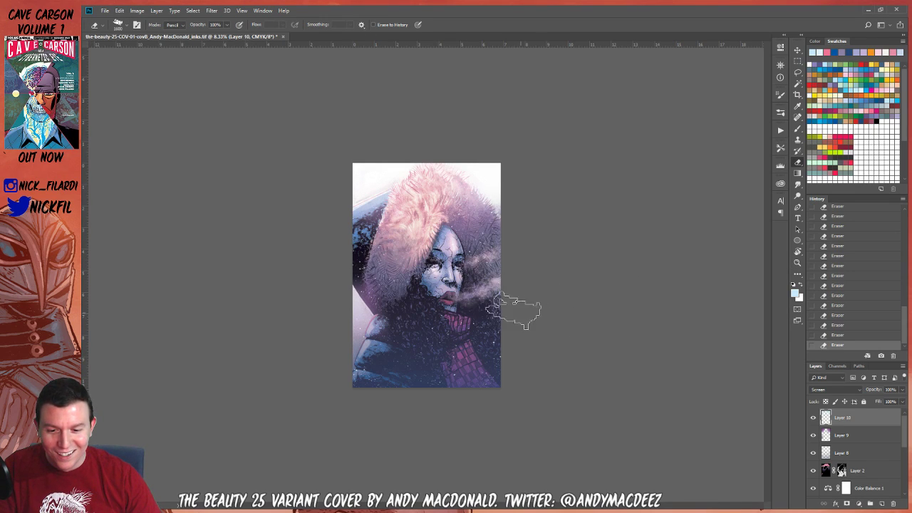
pyautogui.click(797, 262)
pyautogui.click(455, 279)
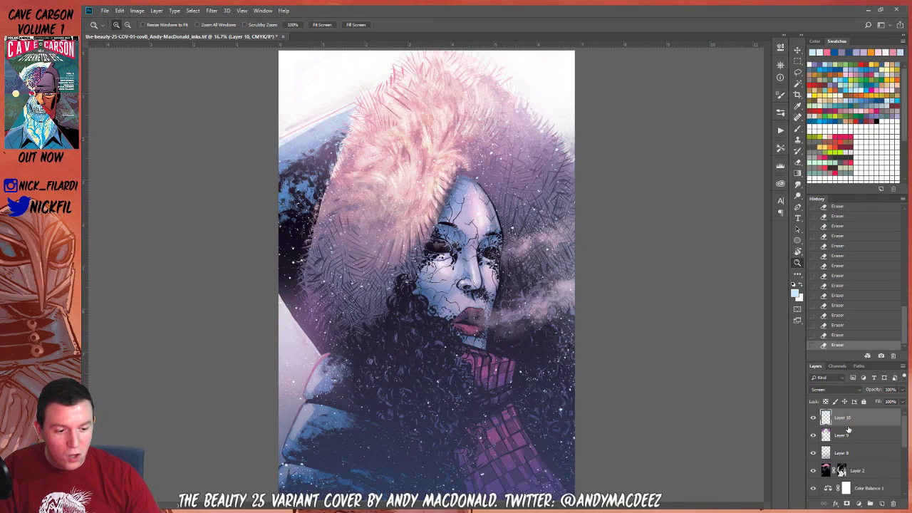
# Select Layer 9, set the foreground color to a pink swatch, and choose the textured round 50 px brush for the lips
pyautogui.click(847, 434)
pyautogui.click(844, 453)
pyautogui.click(850, 426)
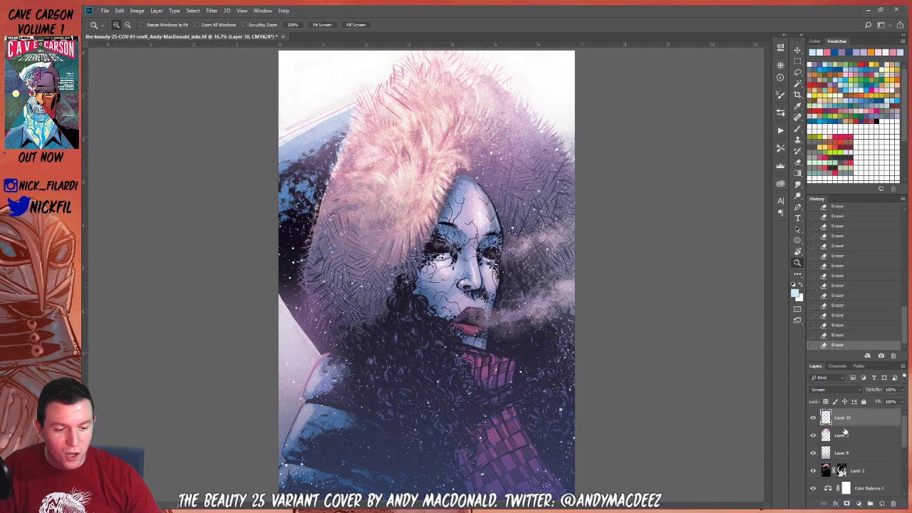
pyautogui.click(852, 436)
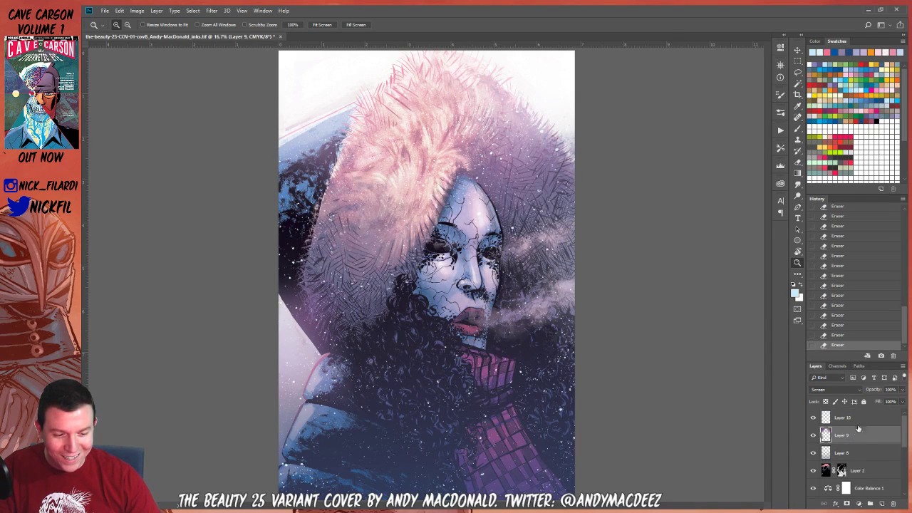
pyautogui.click(877, 105)
pyautogui.click(459, 326)
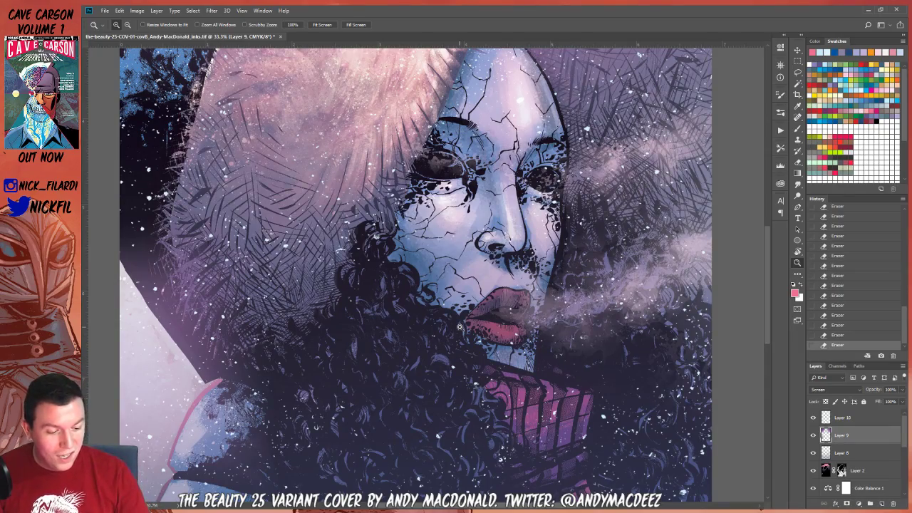
pyautogui.click(797, 117)
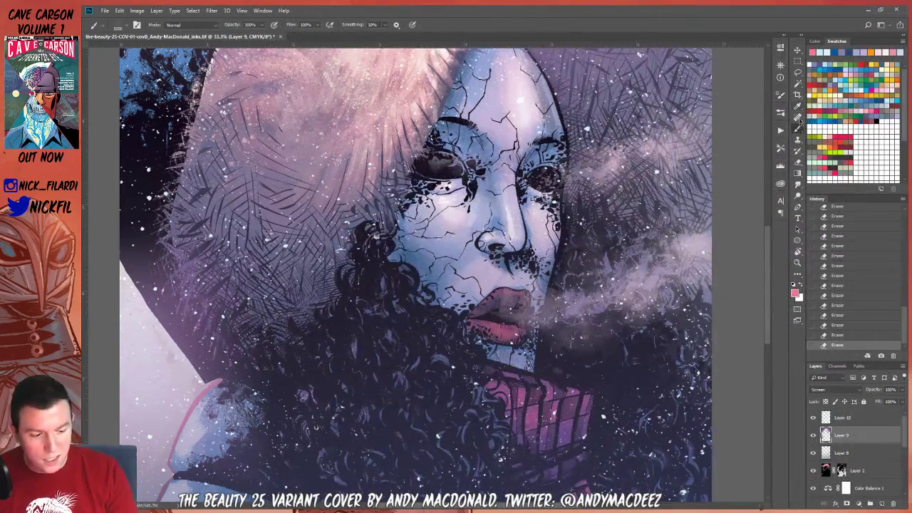
pyautogui.click(118, 26)
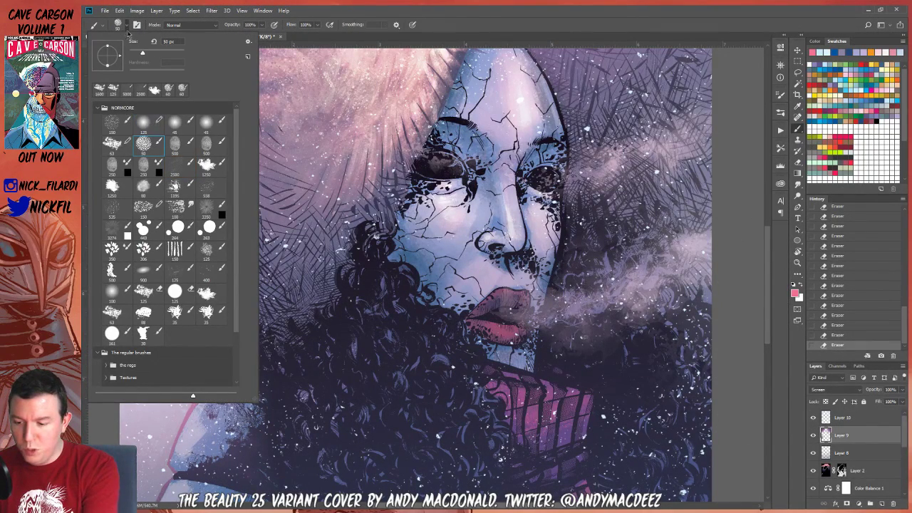
pyautogui.click(119, 26)
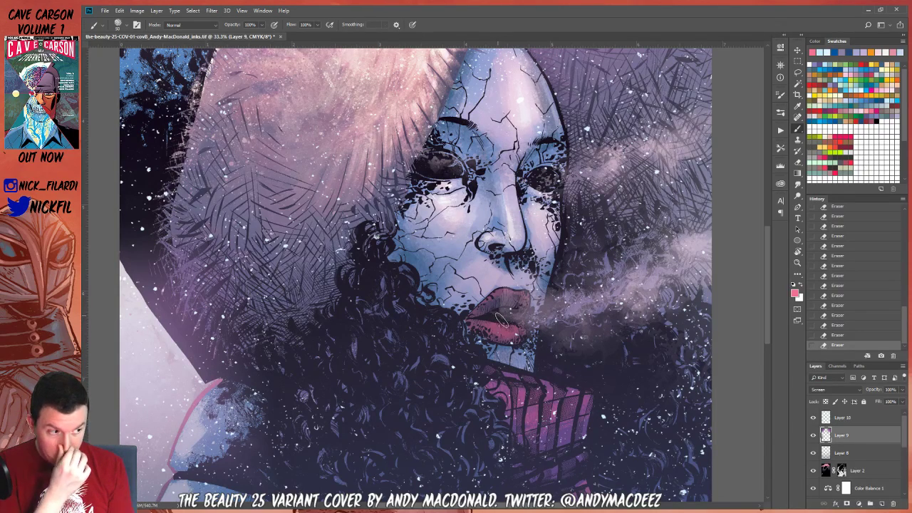
# Paint soft pink highlights on the lower and upper lips on Layer 9 with the brush at 50% opacity
pyautogui.moveTo(491, 326); pyautogui.dragTo(508, 329)
pyautogui.press('e')
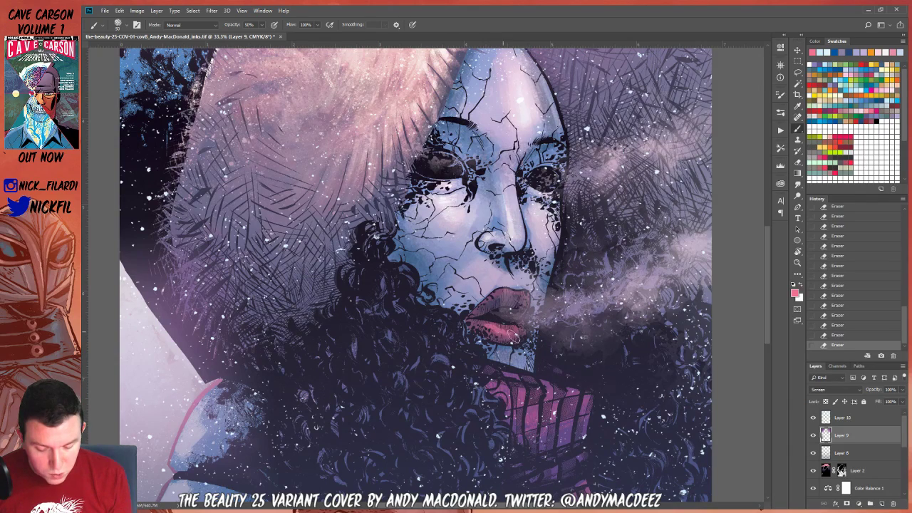
pyautogui.press('b')
pyautogui.moveTo(486, 326); pyautogui.dragTo(510, 316)
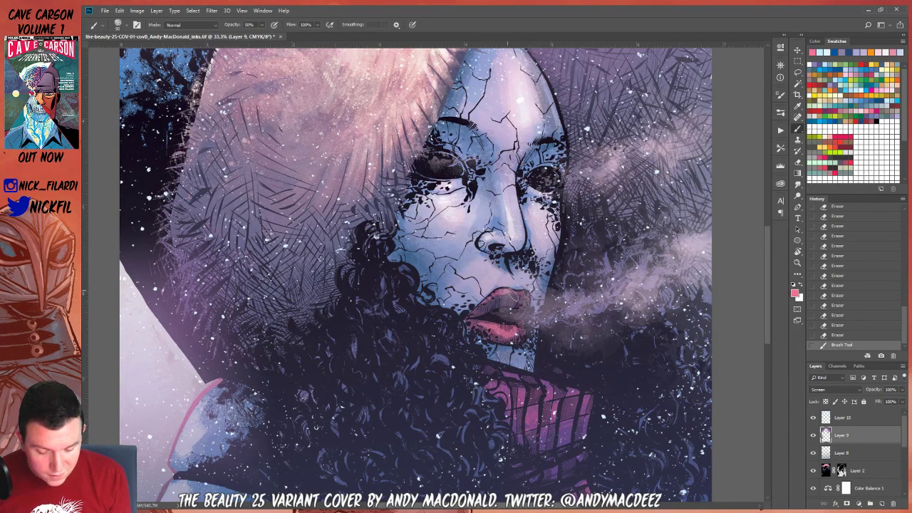
pyautogui.moveTo(526, 297); pyautogui.dragTo(515, 293)
pyautogui.moveTo(522, 298); pyautogui.dragTo(524, 295)
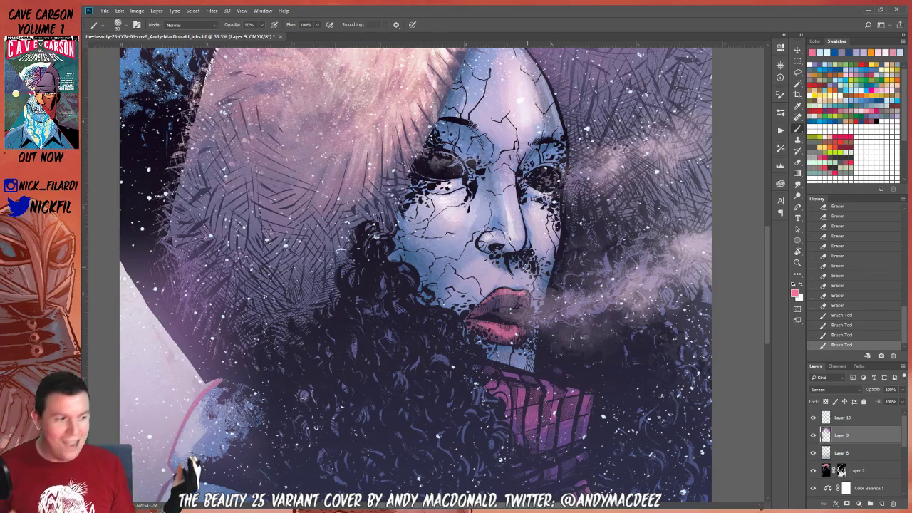
# Strengthen the pink highlights on both lips with the brush at 100% opacity
pyautogui.press('0')
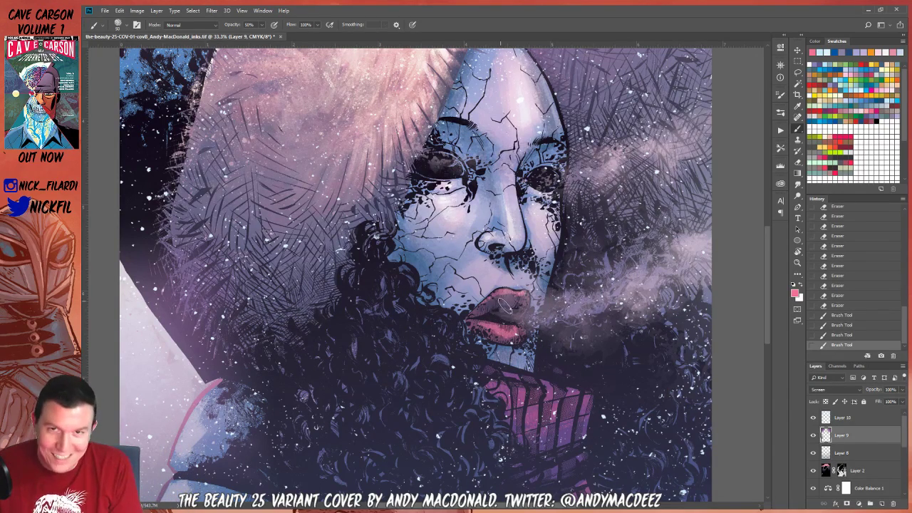
pyautogui.moveTo(499, 325); pyautogui.dragTo(504, 331)
pyautogui.moveTo(497, 293)
pyautogui.mouseDown()
pyautogui.moveTo(491, 302)
pyautogui.moveTo(531, 294)
pyautogui.mouseUp()
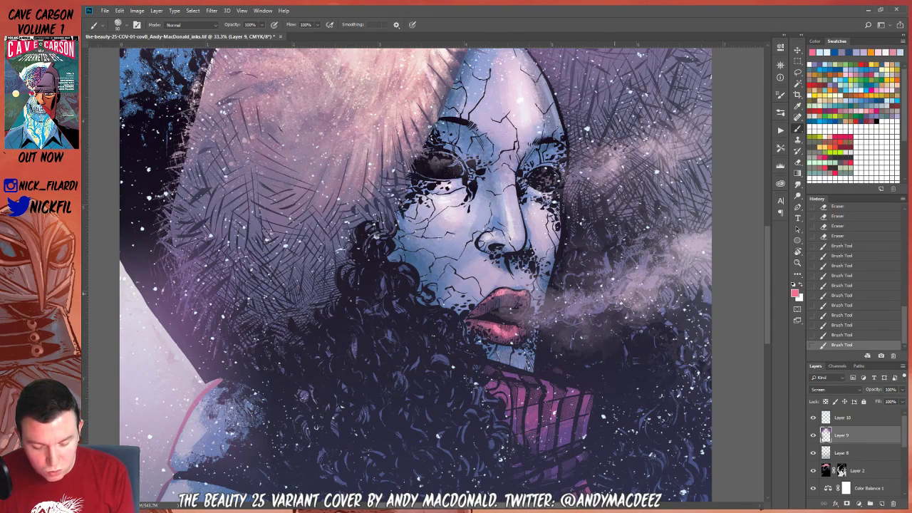
# Check the whole cover at a reduced size and save the file
pyautogui.click(797, 263)
pyautogui.keyDown('alt'); pyautogui.click(538, 320); pyautogui.keyUp('alt')
pyautogui.keyDown('alt'); pyautogui.click(547, 307); pyautogui.keyUp('alt')
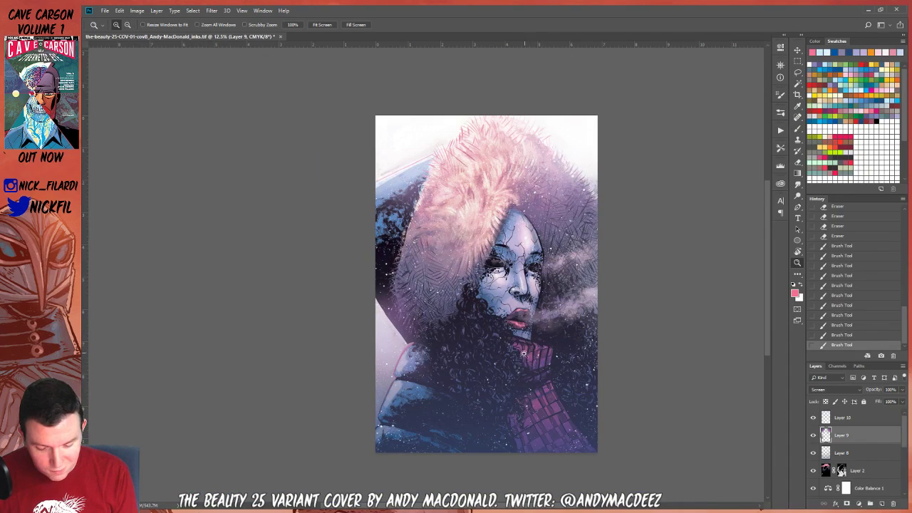
pyautogui.keyDown('alt'); pyautogui.click(537, 336); pyautogui.keyUp('alt')
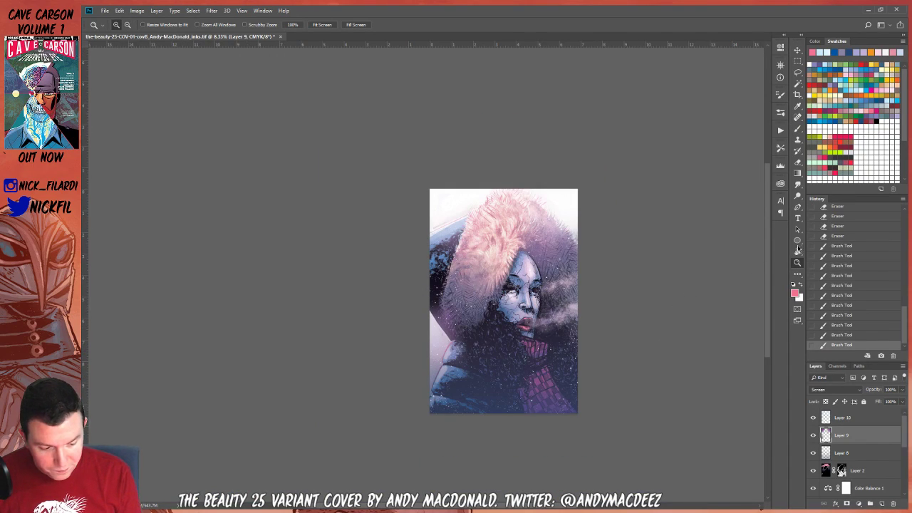
pyautogui.click(797, 251)
pyautogui.moveTo(594, 368); pyautogui.dragTo(523, 316)
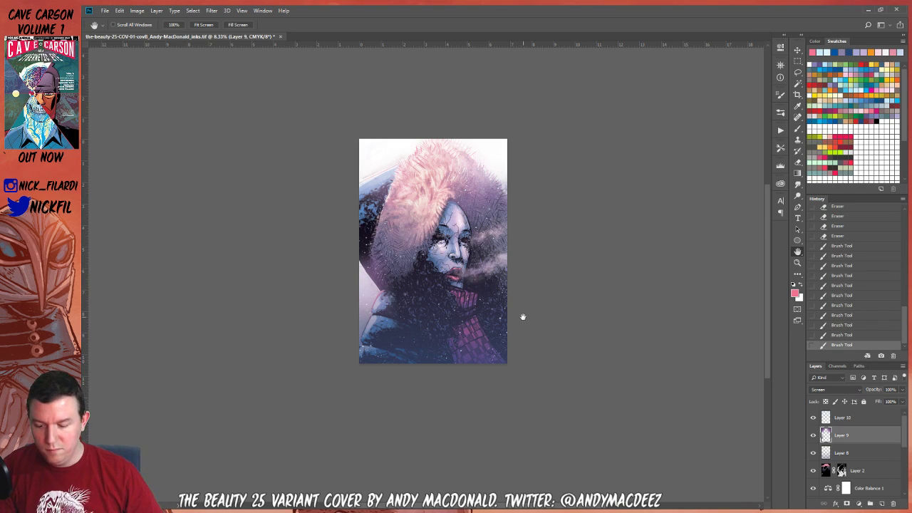
pyautogui.hotkey('ctrl', 's')
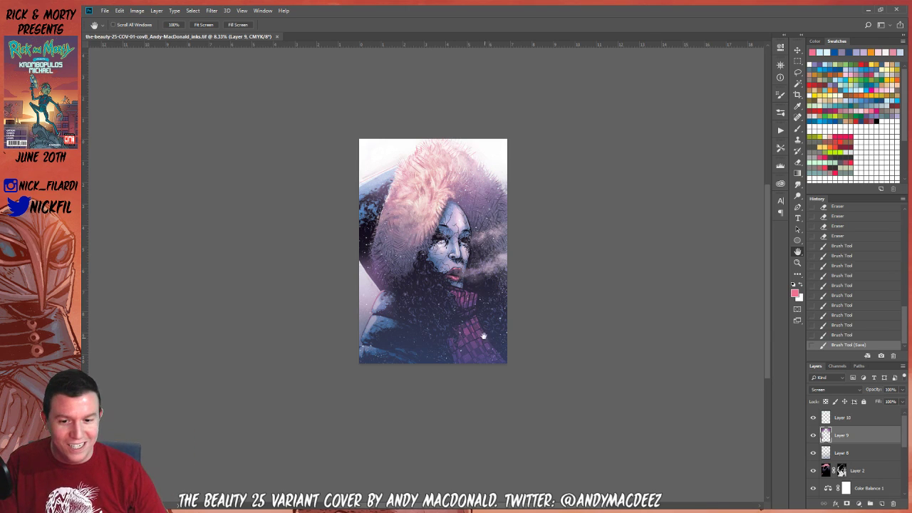
pyautogui.press('z')
pyautogui.click(433, 288)
pyautogui.click(444, 273)
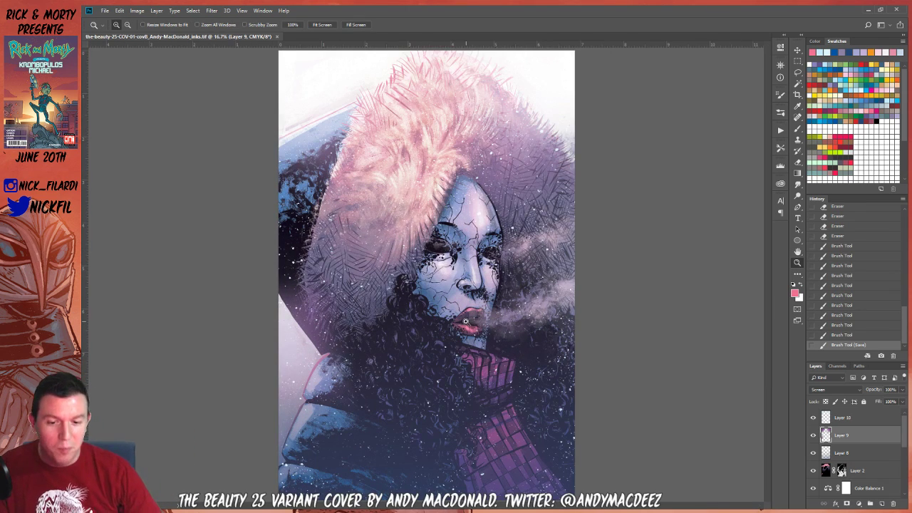